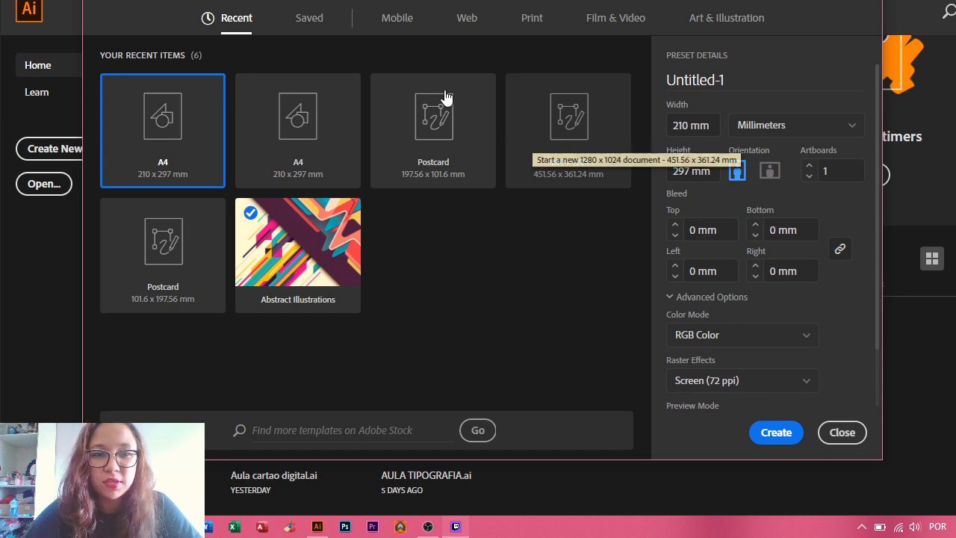
- Create a new 210 x 297 mm portrait document in RGB Color with Screen (72 ppi) raster effects
click(713, 18)
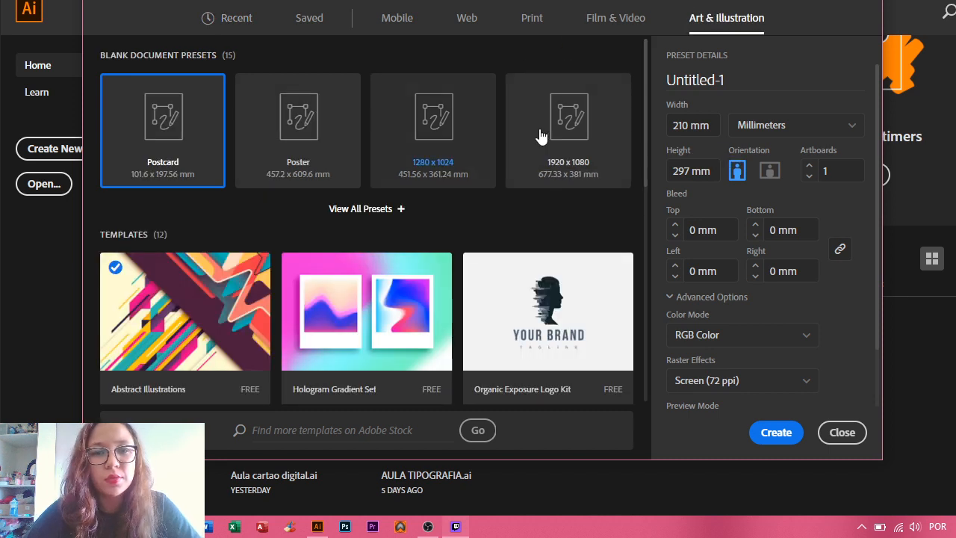
drag(646, 59, 669, 66)
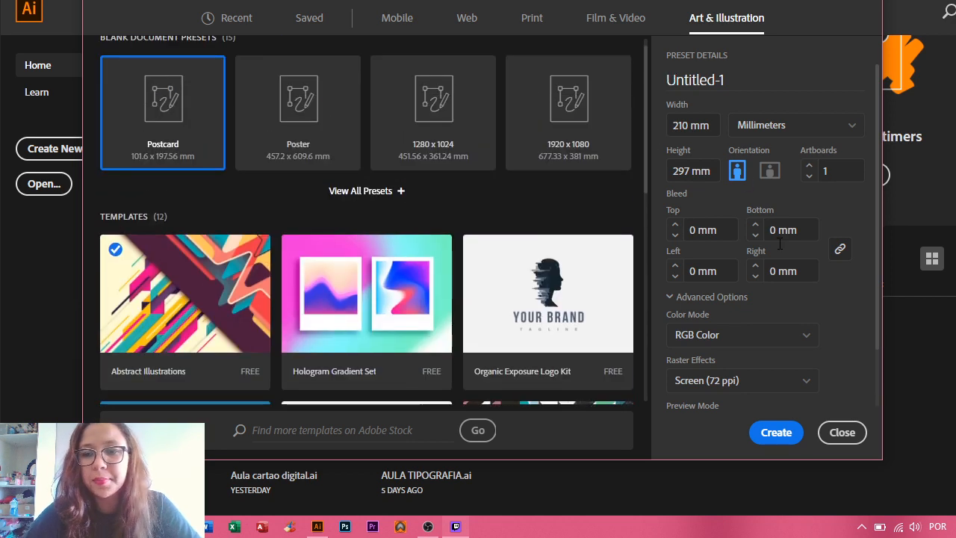
click(782, 433)
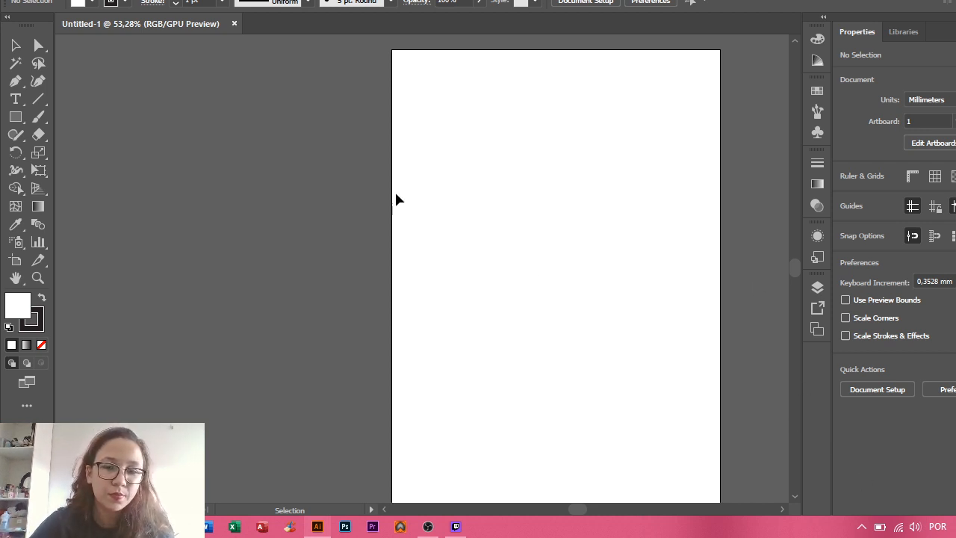
- Widen the artboard to about 366 mm by extending its left edge, keeping the 297 mm height
click(17, 261)
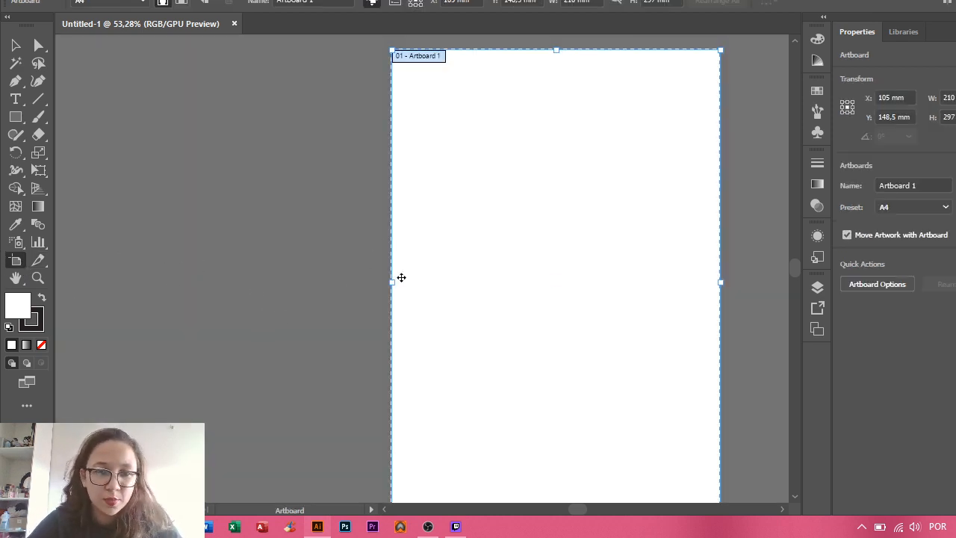
drag(391, 282, 147, 284)
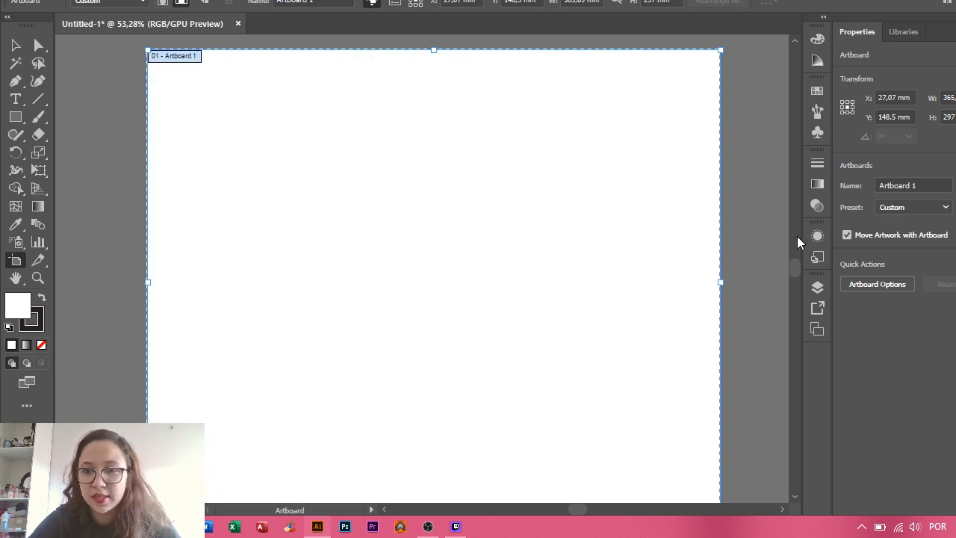
drag(794, 273, 794, 275)
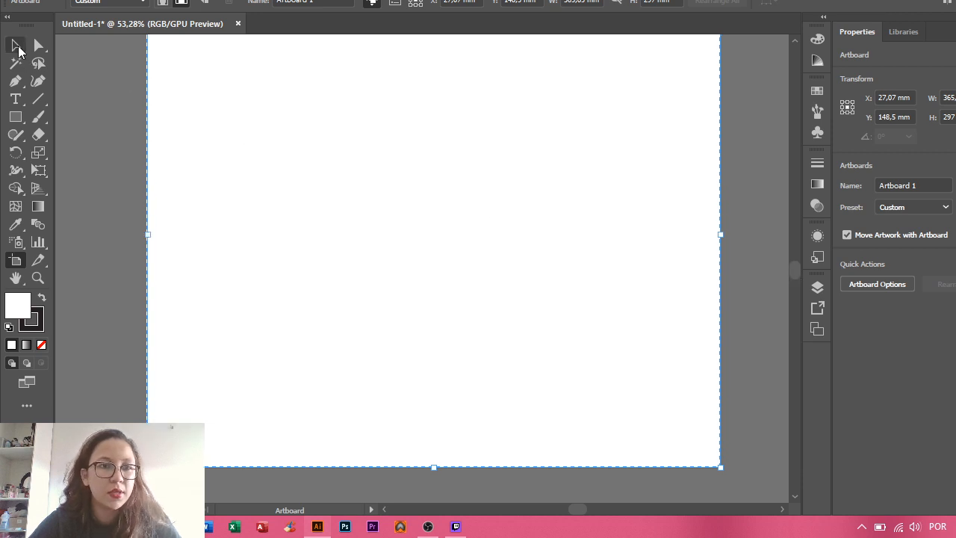
click(16, 45)
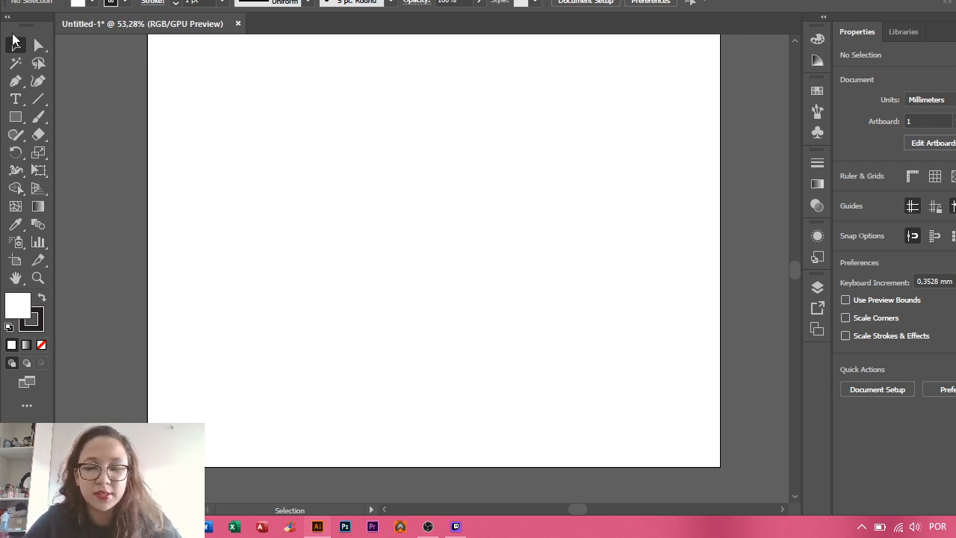
- Turn on the Windows Magnifier and enlarge the area around the drawing tools
key(plus)
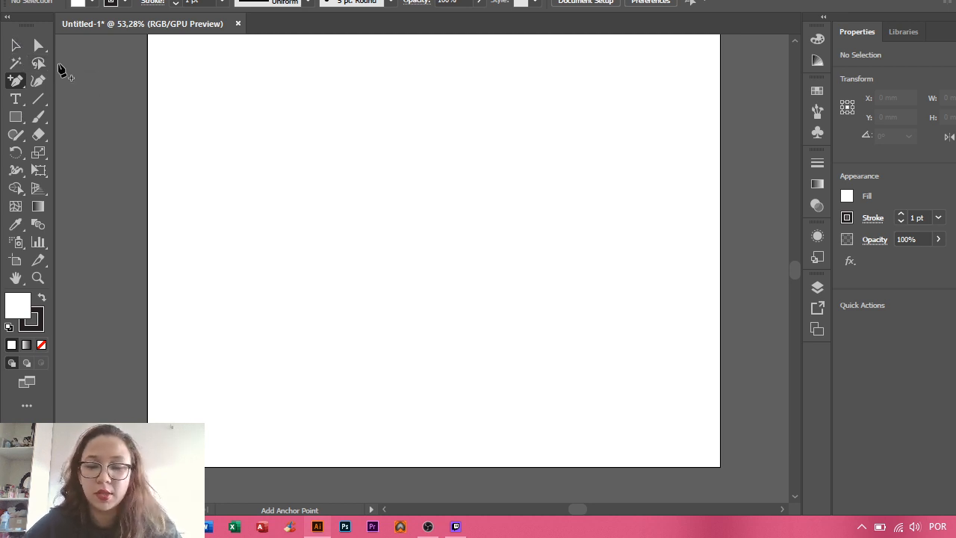
key(super+plus)
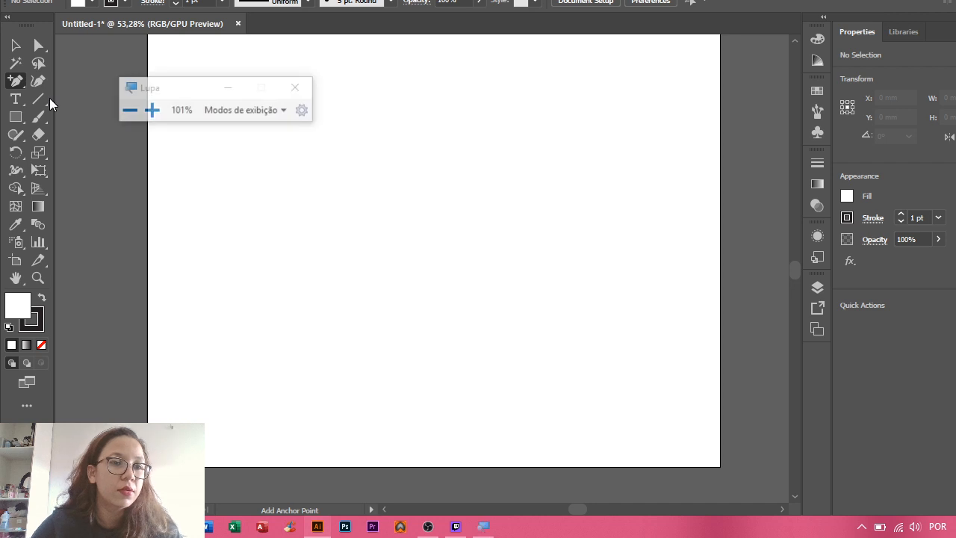
click(231, 89)
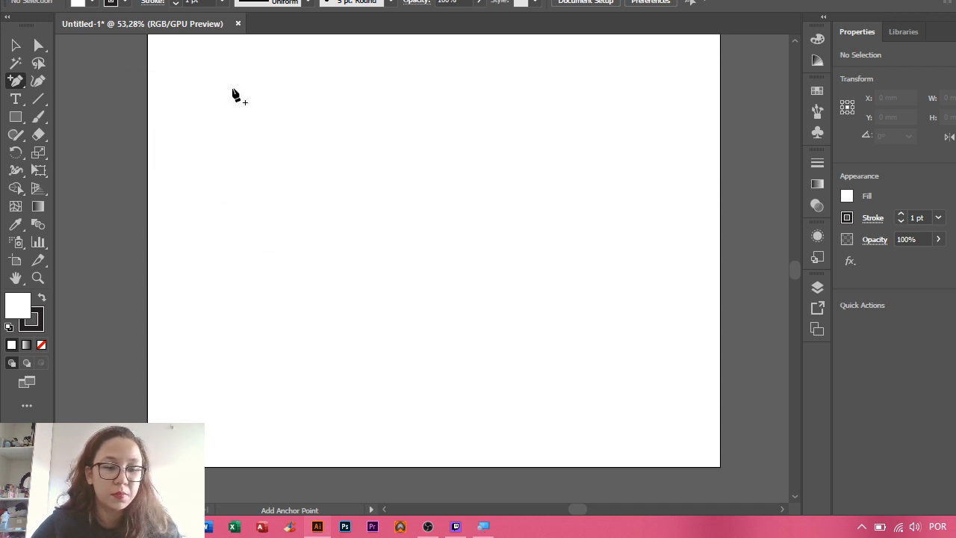
key(super+plus)
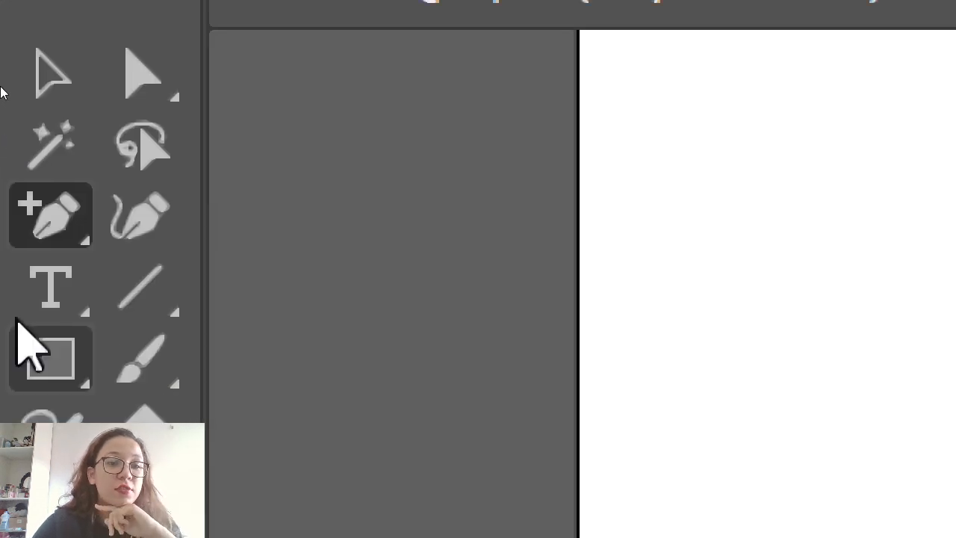
- Examine the Selection, Direct Selection and Rectangle tools along with the stroke weight, cap and corner options
click(37, 61)
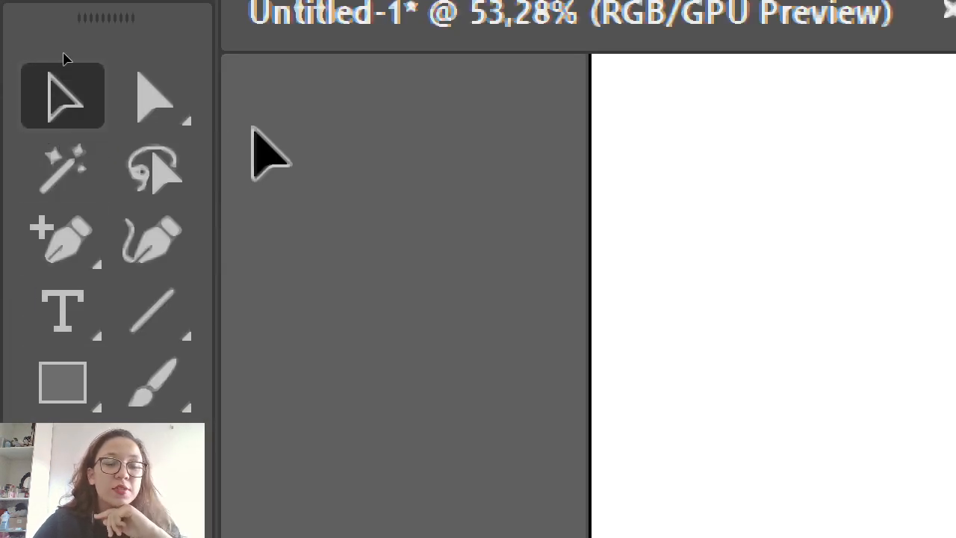
click(168, 101)
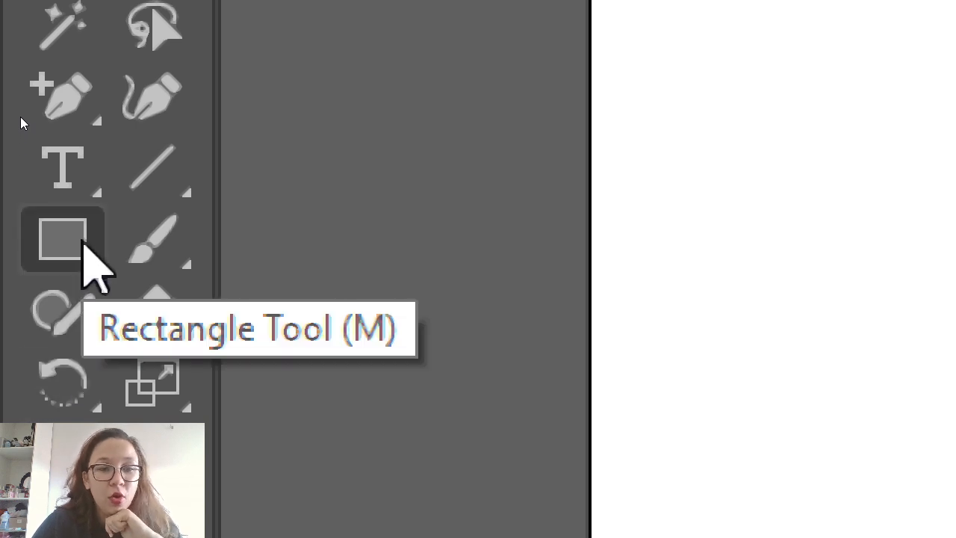
click(82, 240)
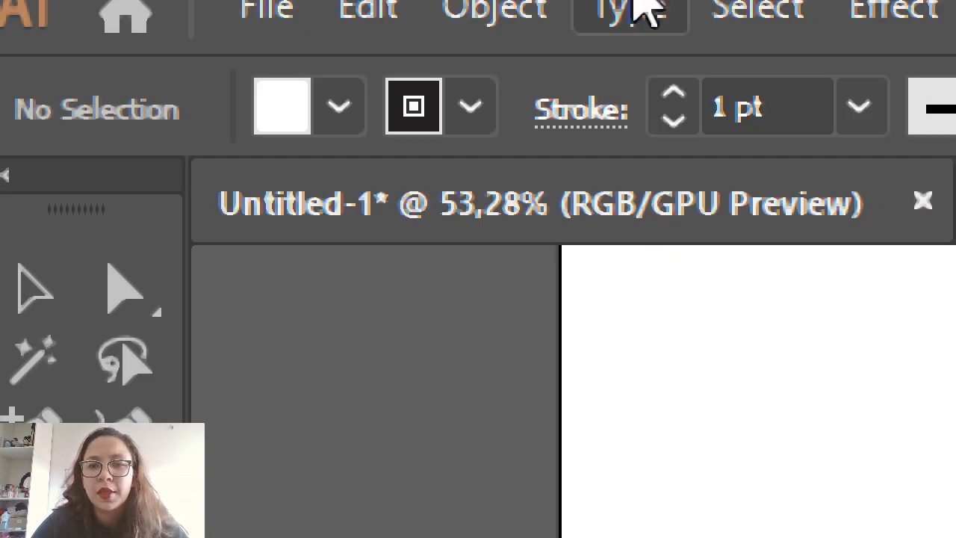
click(572, 110)
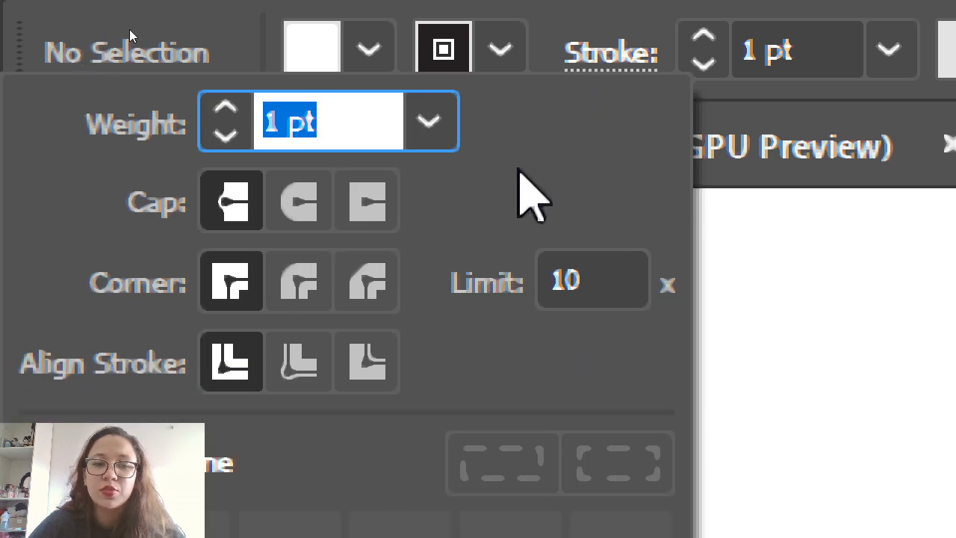
click(599, 64)
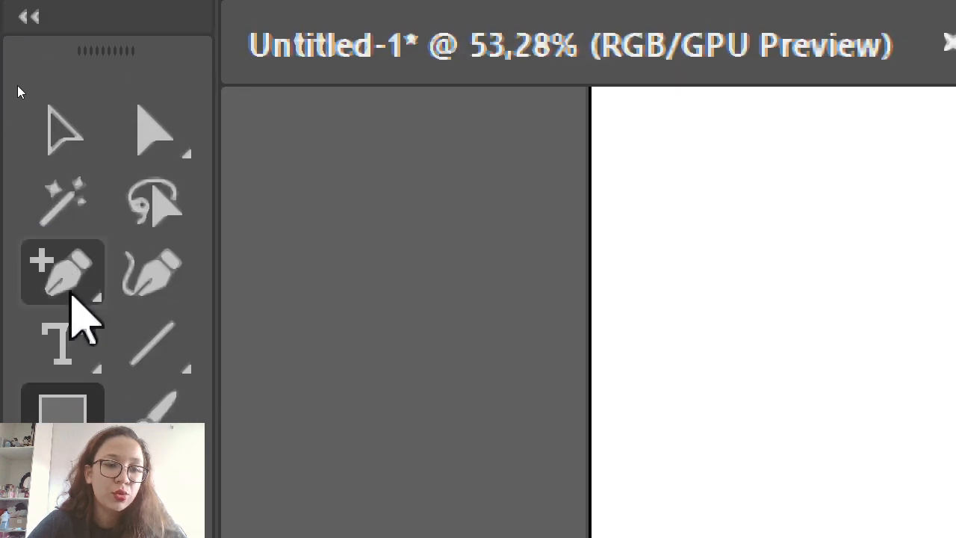
- Examine the tool variants grouped under the Pen tool and the Shape Builder tool
click(70, 291)
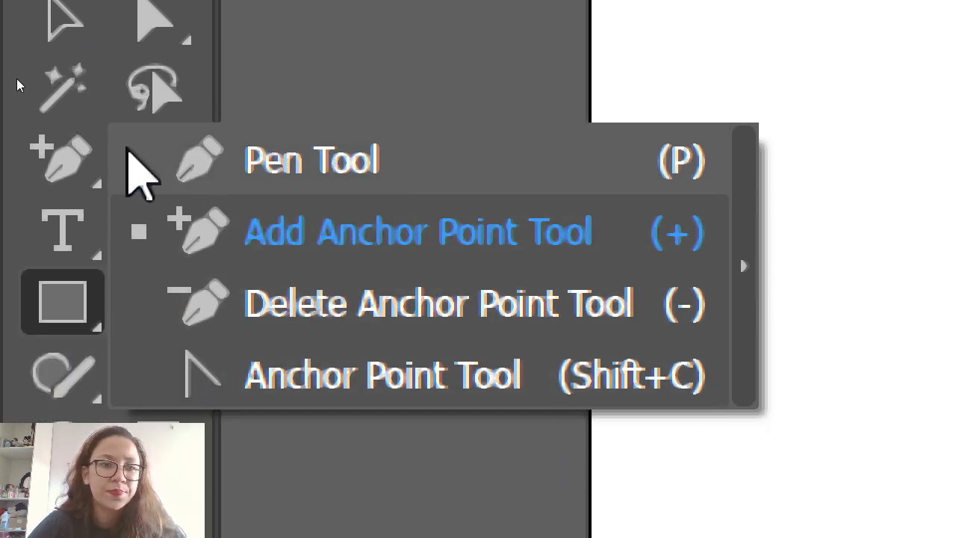
click(45, 158)
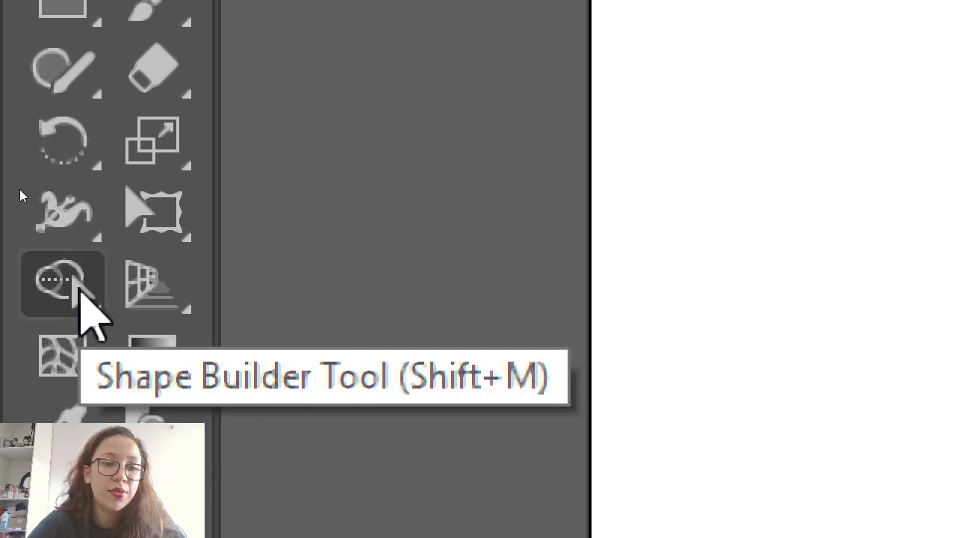
click(80, 293)
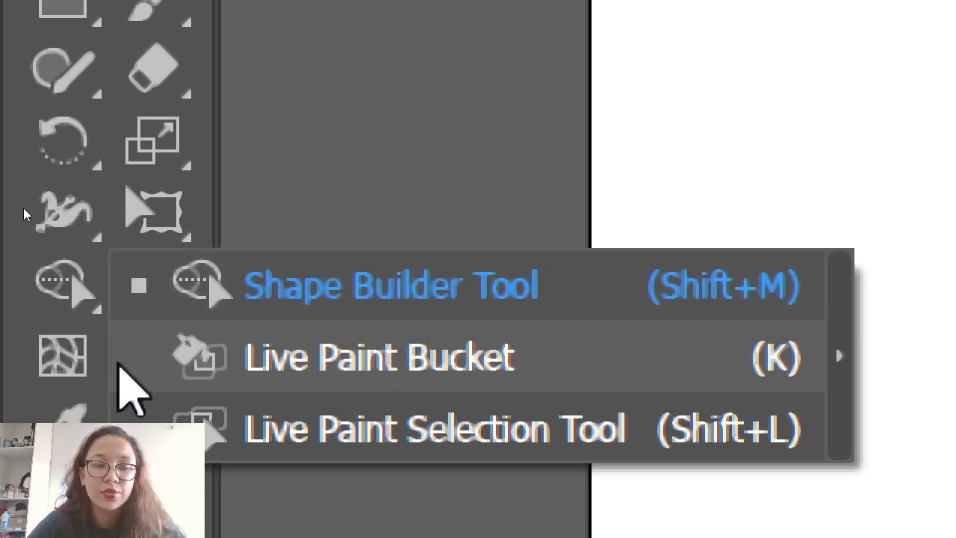
click(71, 280)
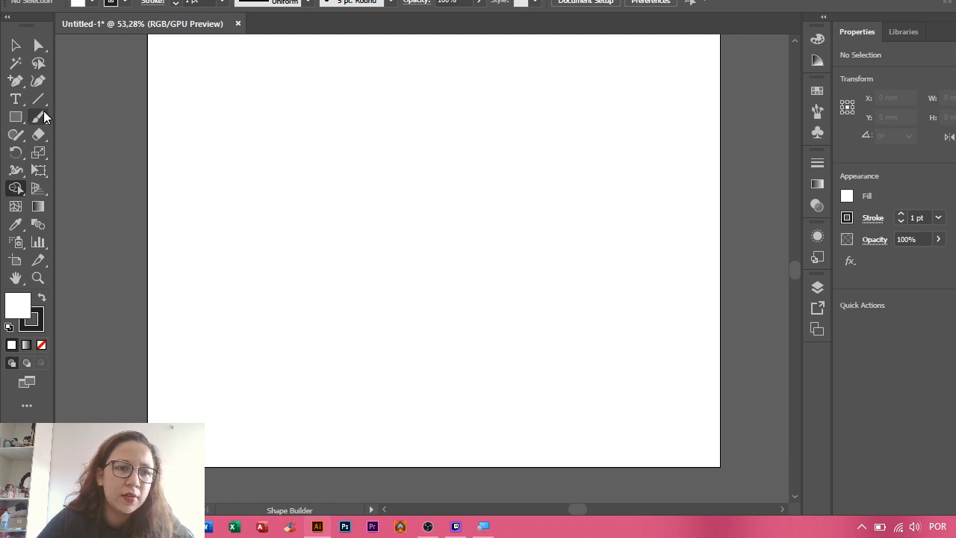
- Draw two overlapping rectangles on the artboard, about 124 x 75 mm and about 111 x 88 mm
click(20, 115)
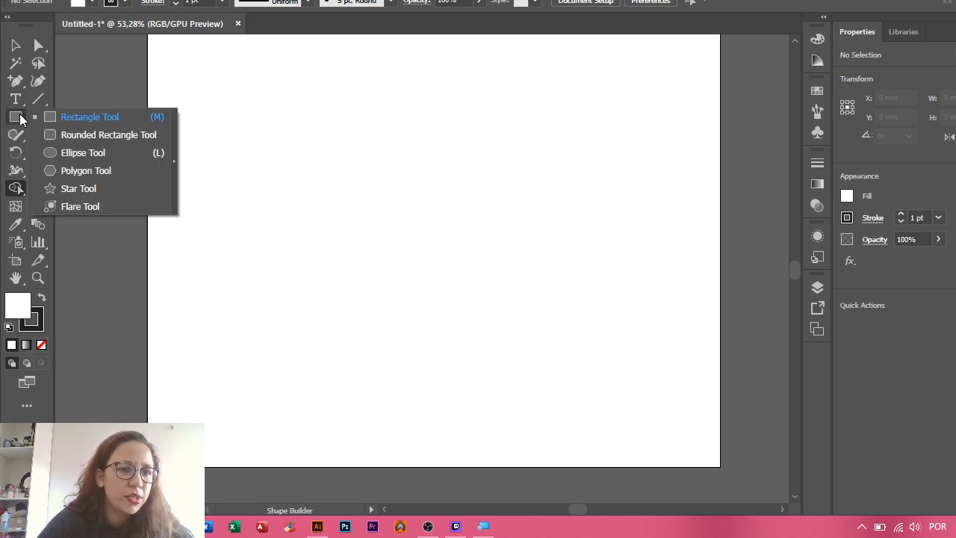
click(103, 119)
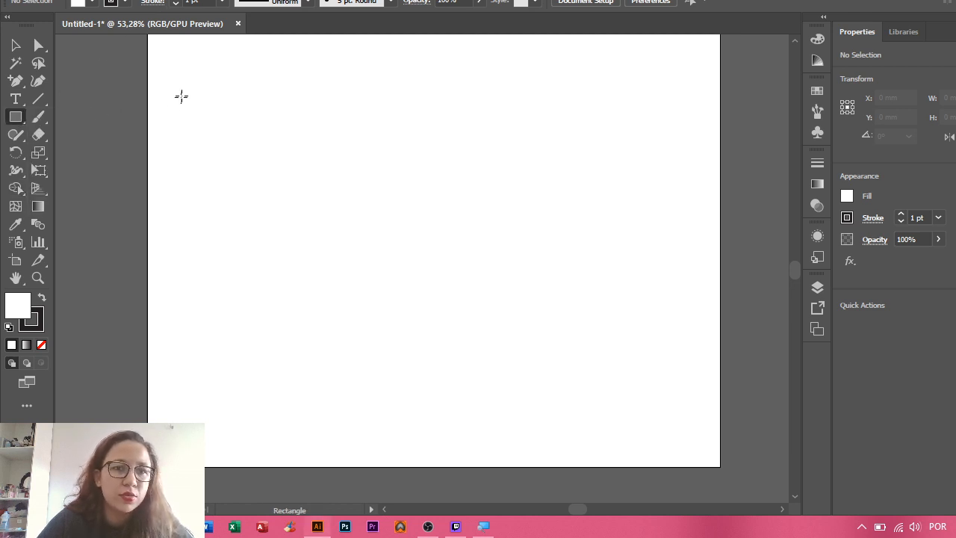
mouse_move(190, 73)
mouse_down()
mouse_move(336, 147)
mouse_move(386, 191)
mouse_up()
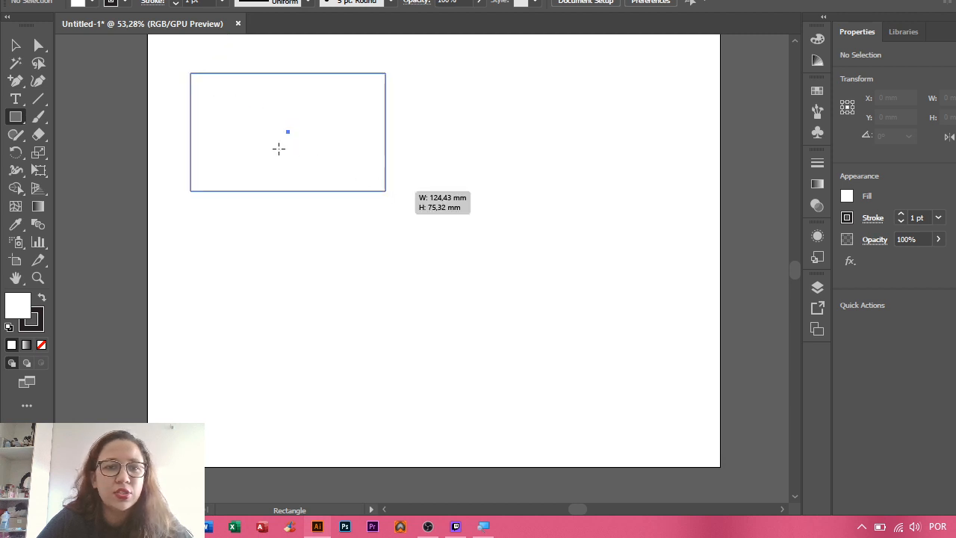
mouse_move(265, 139)
mouse_down()
mouse_move(395, 259)
mouse_move(440, 277)
mouse_up()
- Reposition the first rectangle so it overlaps the upper-left corner of the second, and fill it with dark green
click(16, 45)
click(325, 119)
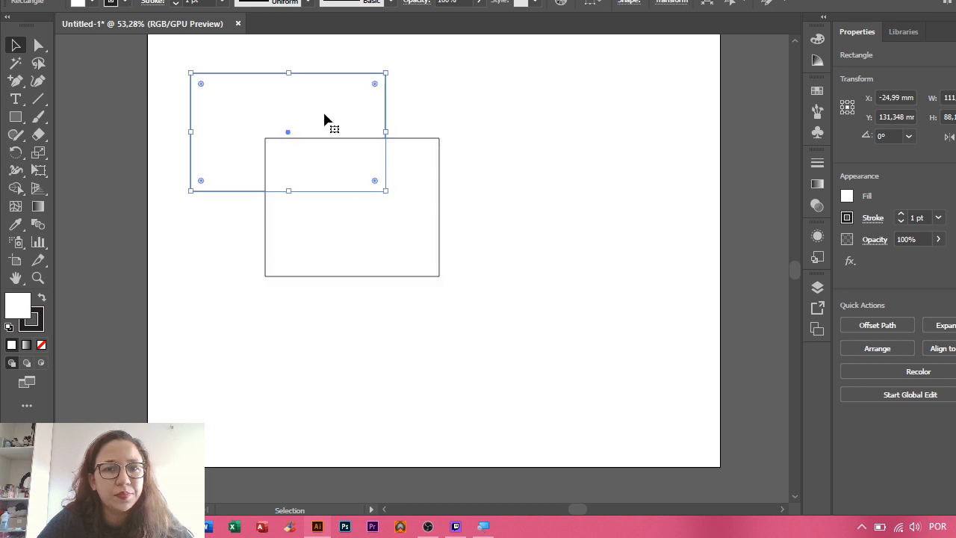
drag(324, 115, 443, 197)
key(ctrl+1)
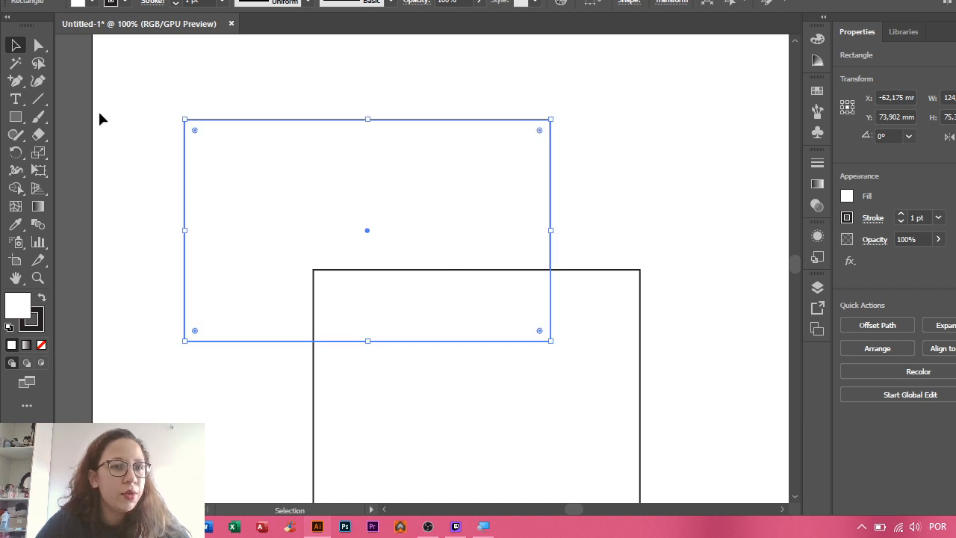
drag(249, 150, 205, 136)
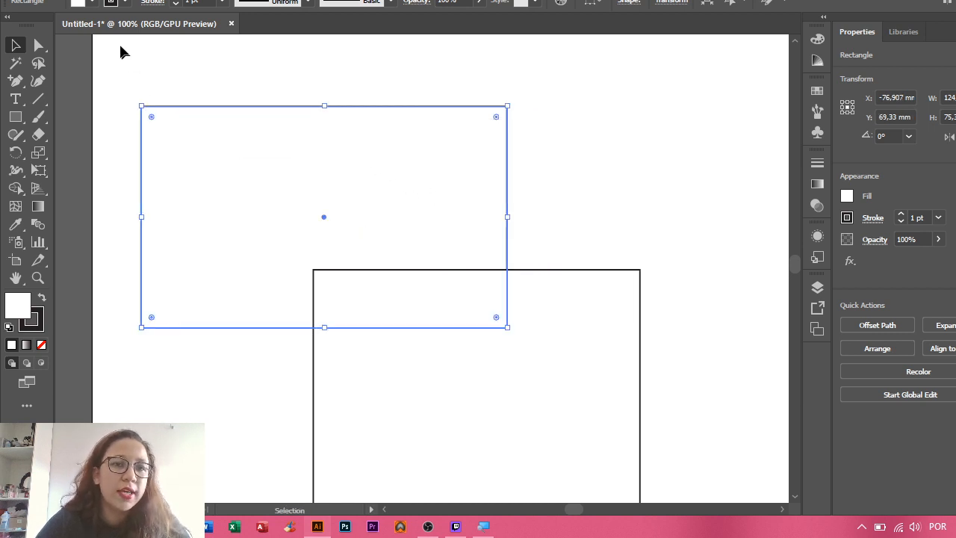
click(94, 4)
click(81, 39)
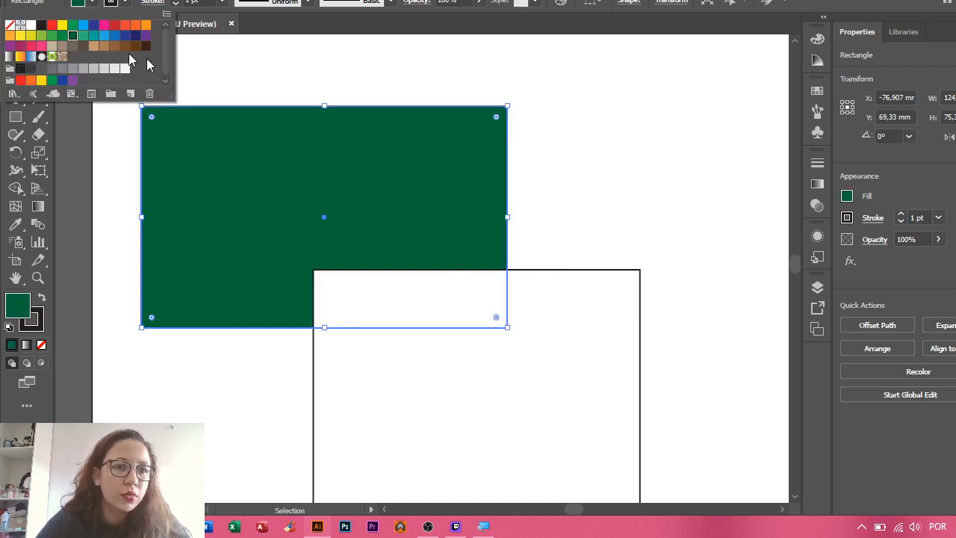
- Fill the second rectangle with brown and move it up and left to overlap more of the green one
click(581, 314)
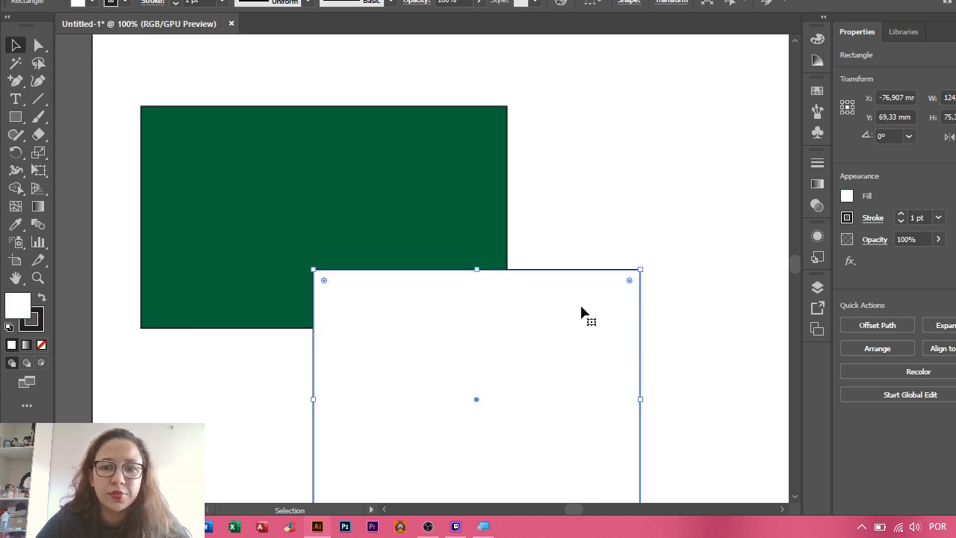
click(93, 3)
click(125, 47)
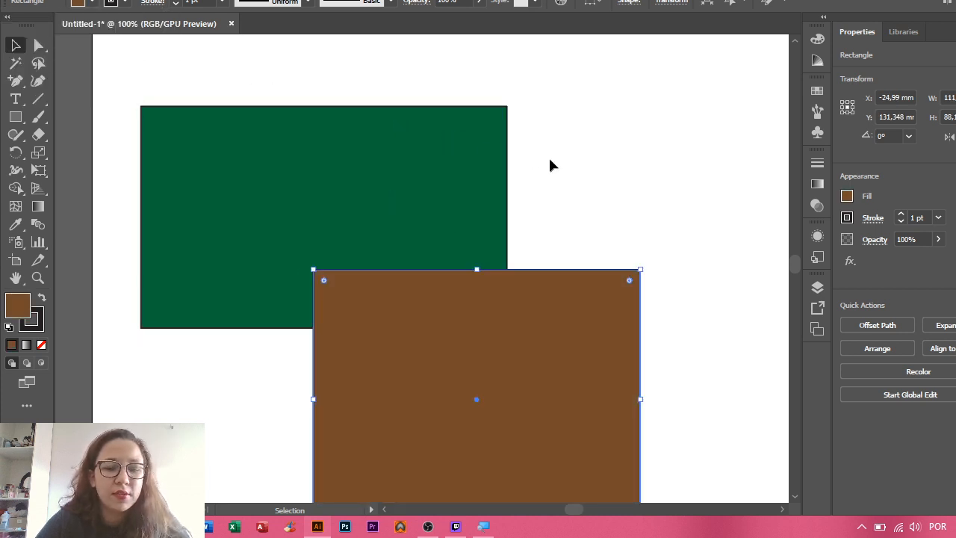
drag(601, 185, 593, 118)
drag(555, 306, 514, 269)
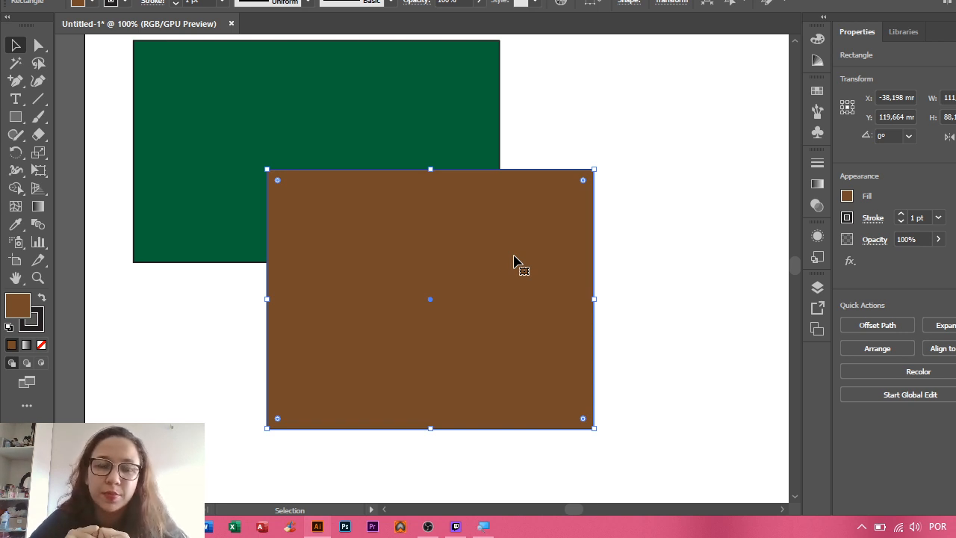
- Draw a third rectangle about 83 x 46 mm overlapping the right side of both shapes, and fill it with CMYK Cyan
click(21, 118)
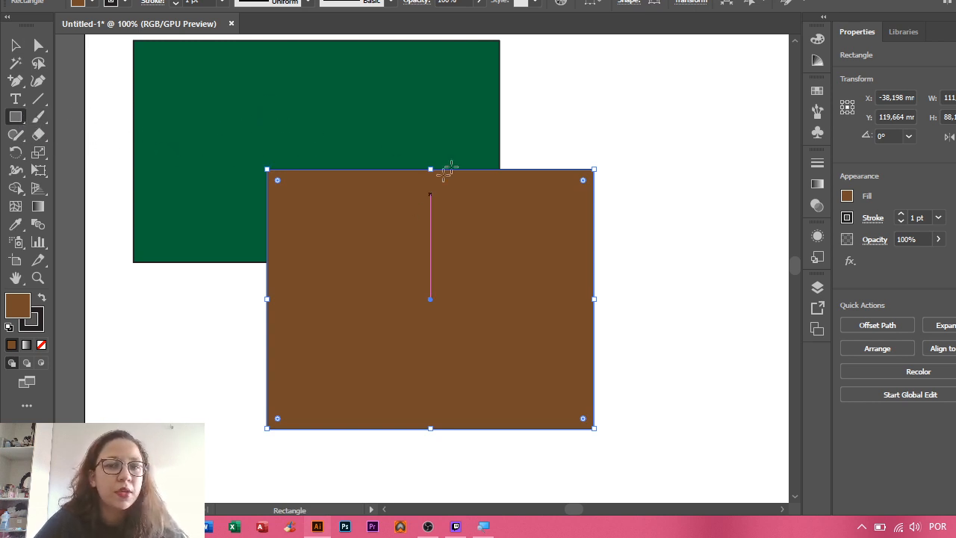
drag(438, 87, 683, 221)
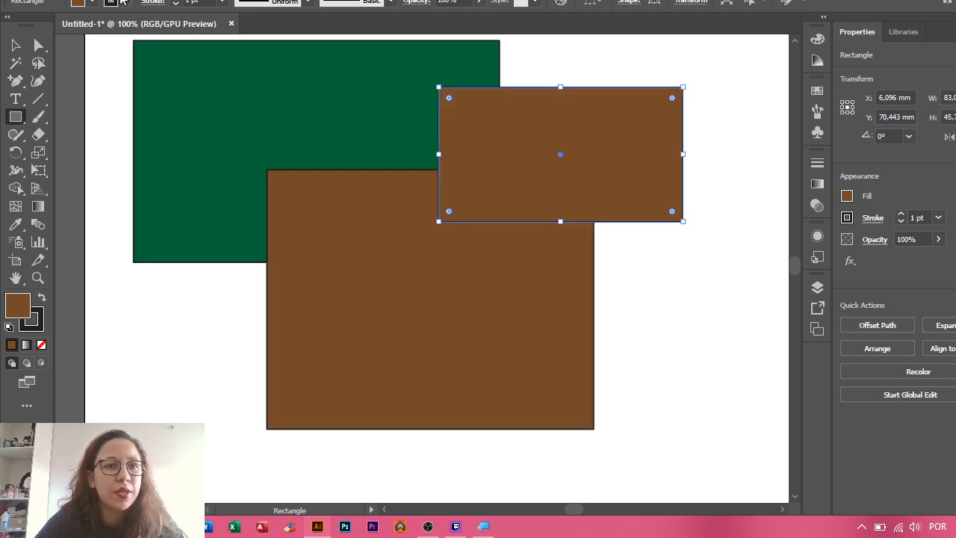
click(92, 3)
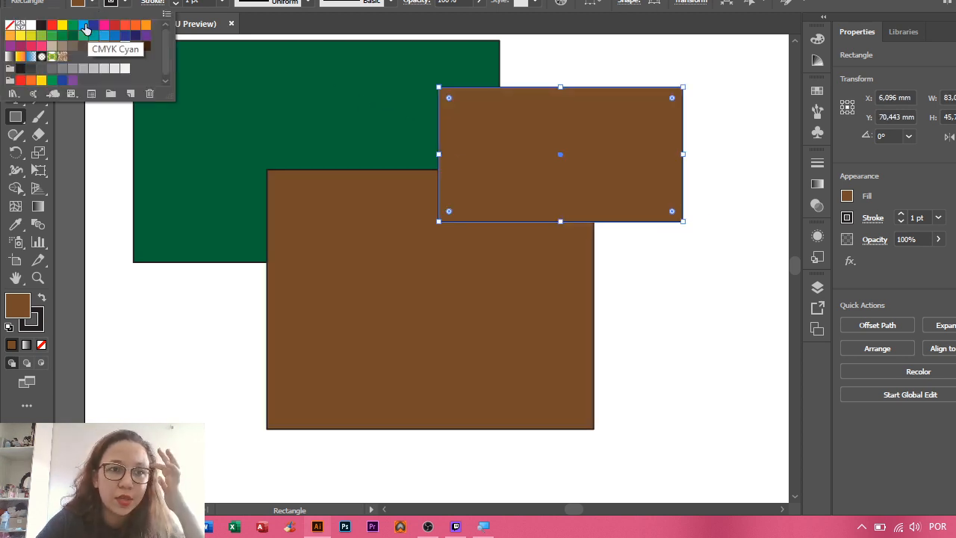
click(84, 25)
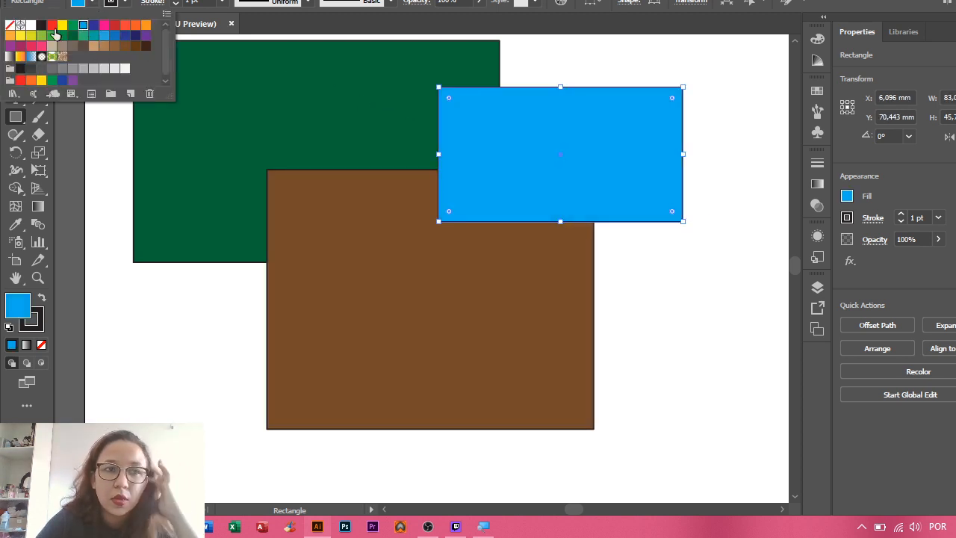
click(93, 4)
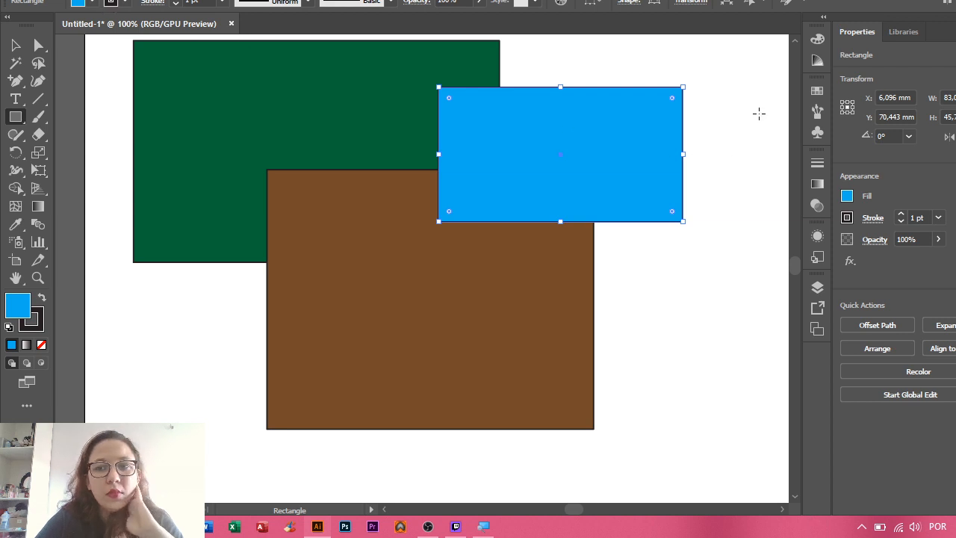
- Move the blue and brown rectangles down and left, keeping the blue one over the brown one's upper-right corner
click(15, 45)
click(639, 85)
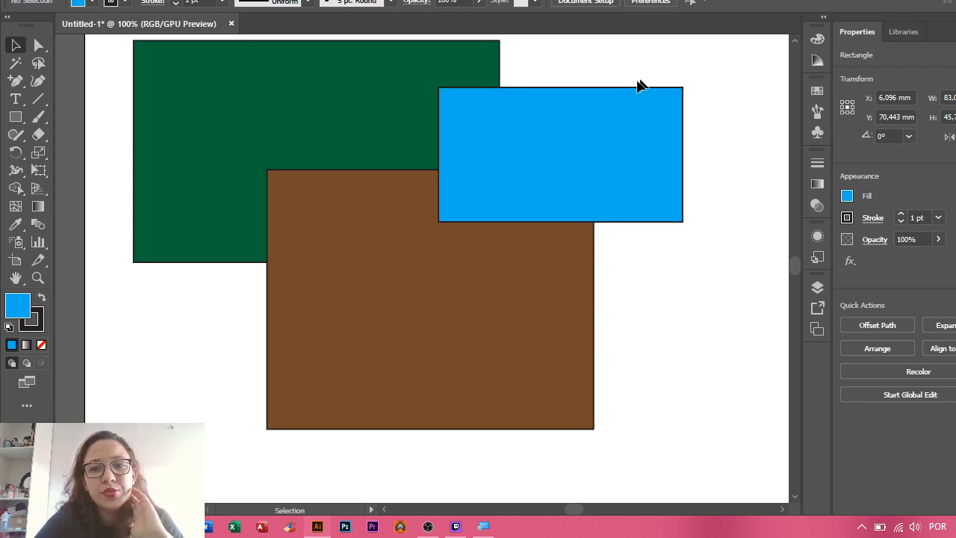
click(585, 132)
drag(585, 132, 572, 188)
drag(531, 232, 454, 275)
drag(537, 154, 487, 169)
click(723, 94)
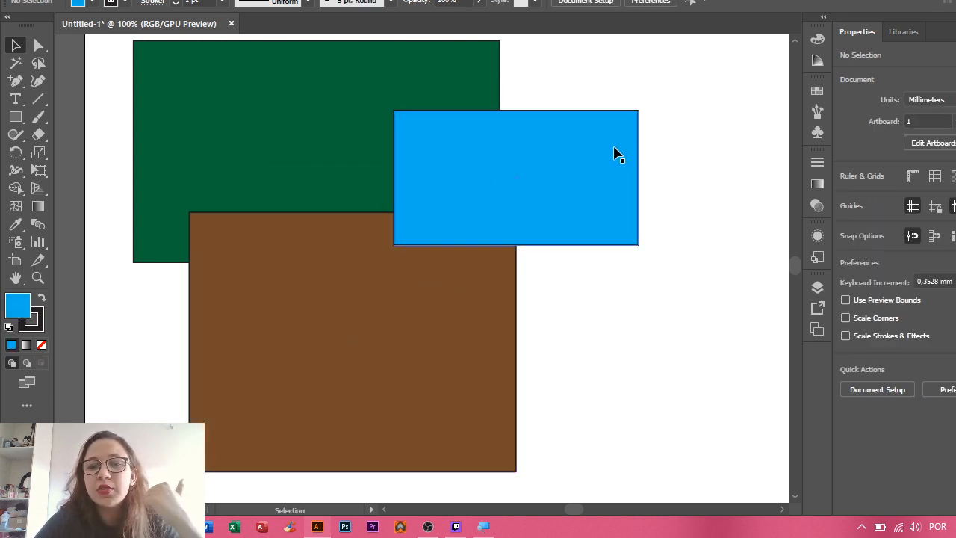
- Try selecting the blue and brown rectangles together, and clear the selection
click(581, 166)
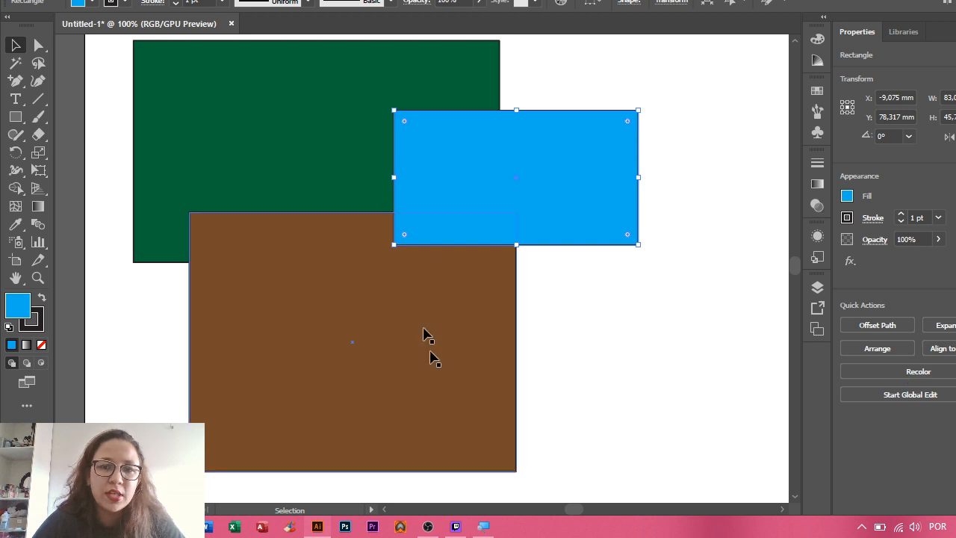
drag(606, 386, 533, 192)
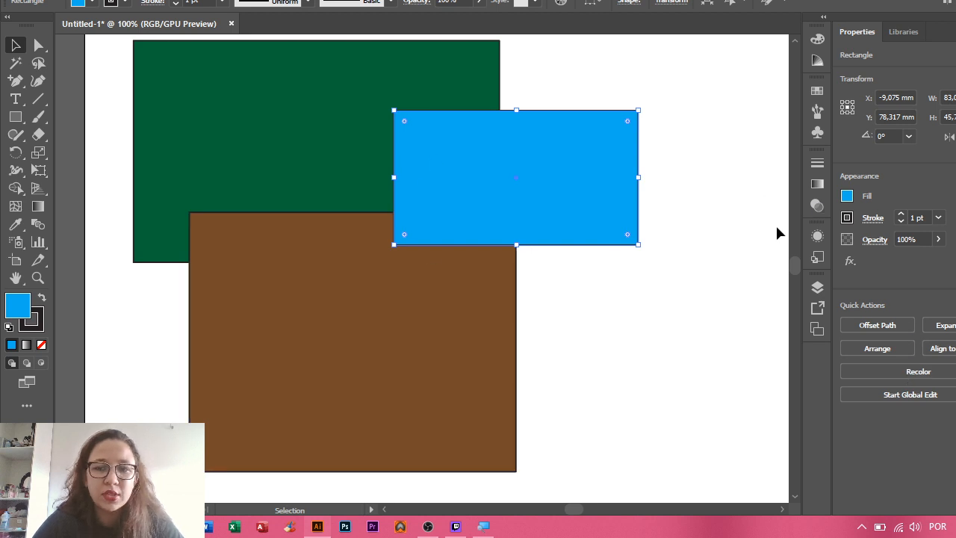
click(776, 224)
click(559, 191)
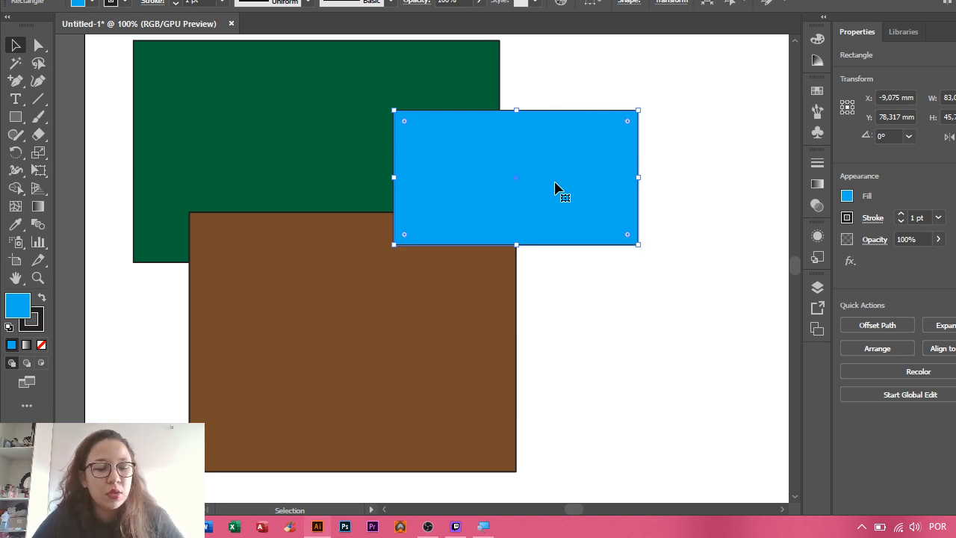
shift+click(473, 316)
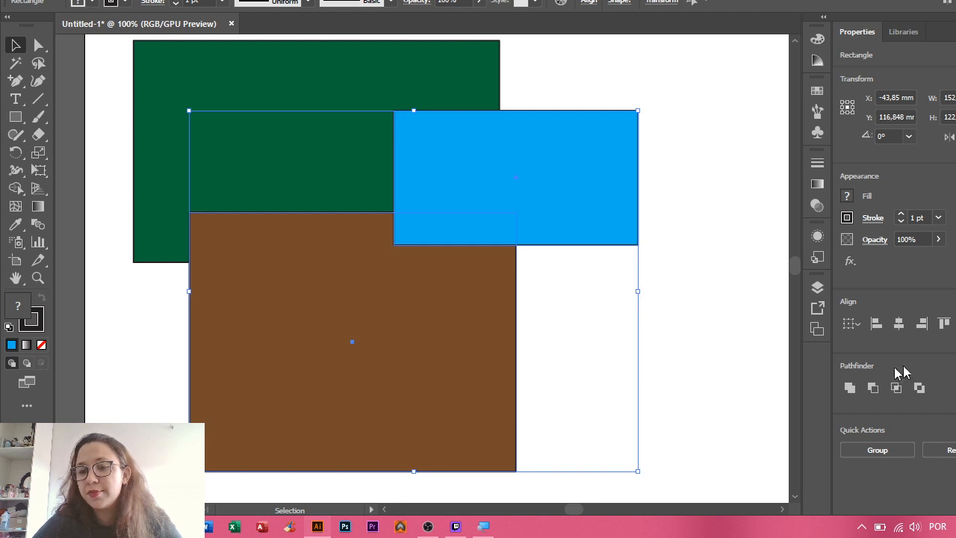
click(705, 235)
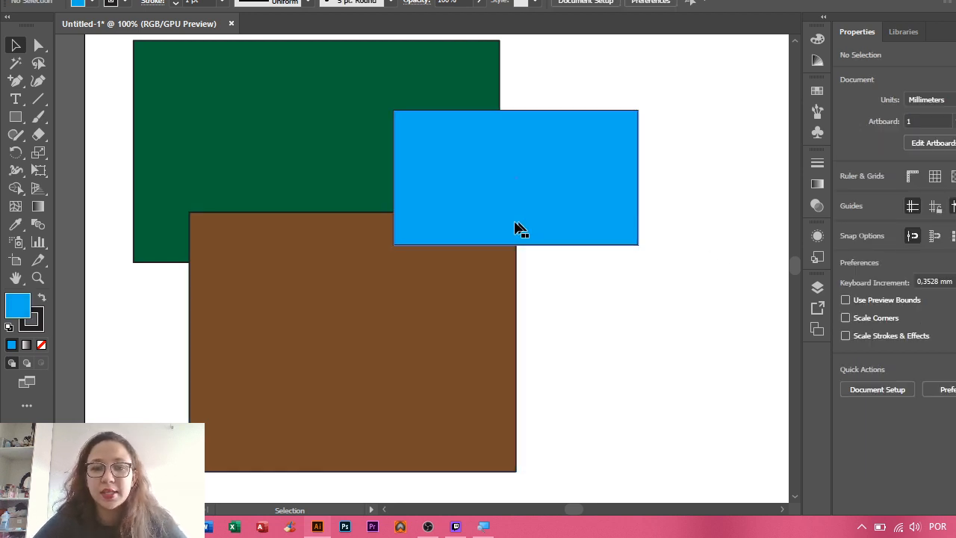
- Select the blue and brown rectangles together and move the pair right and slightly down
click(596, 231)
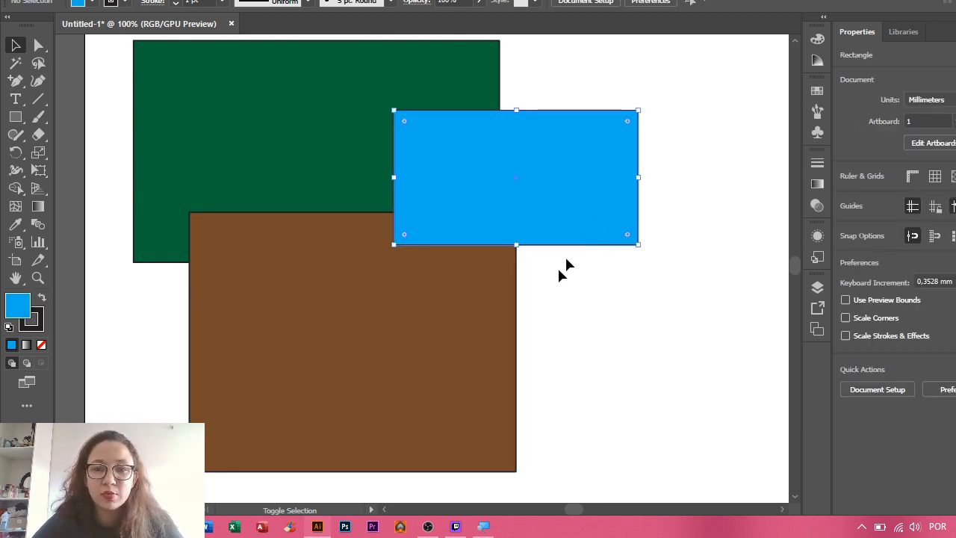
shift+click(495, 328)
drag(499, 319, 542, 342)
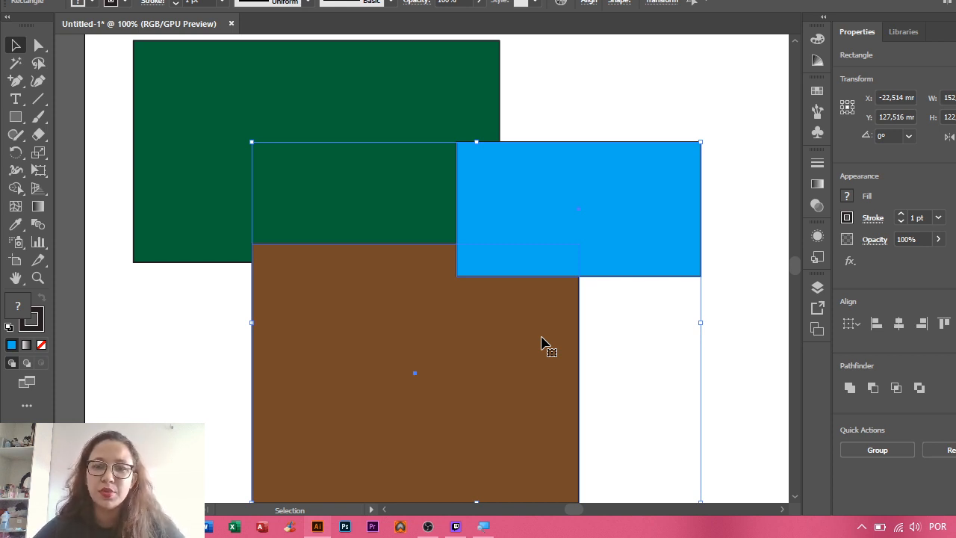
drag(544, 351, 580, 331)
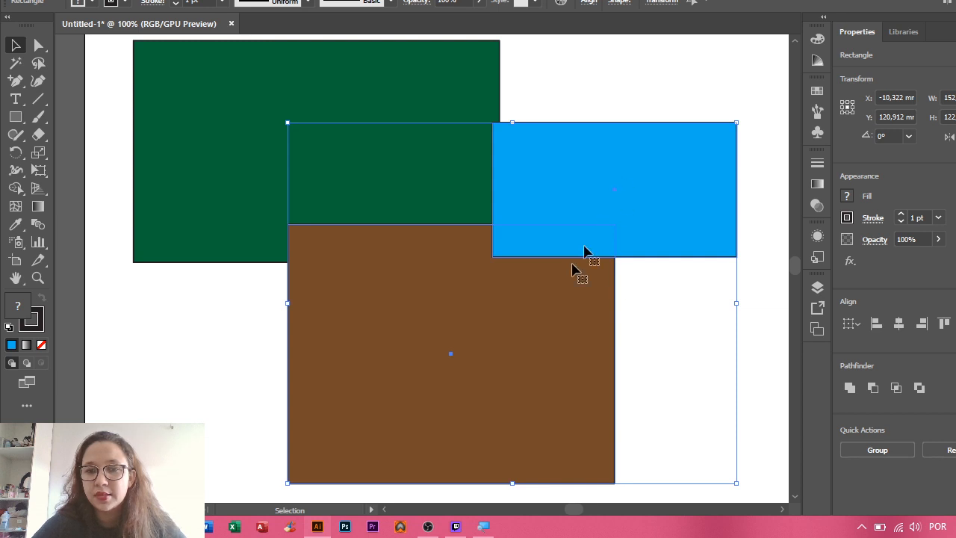
- Try merging the blue and brown rectangles with Pathfinder Unite, undo the merge, and deselect them
click(850, 388)
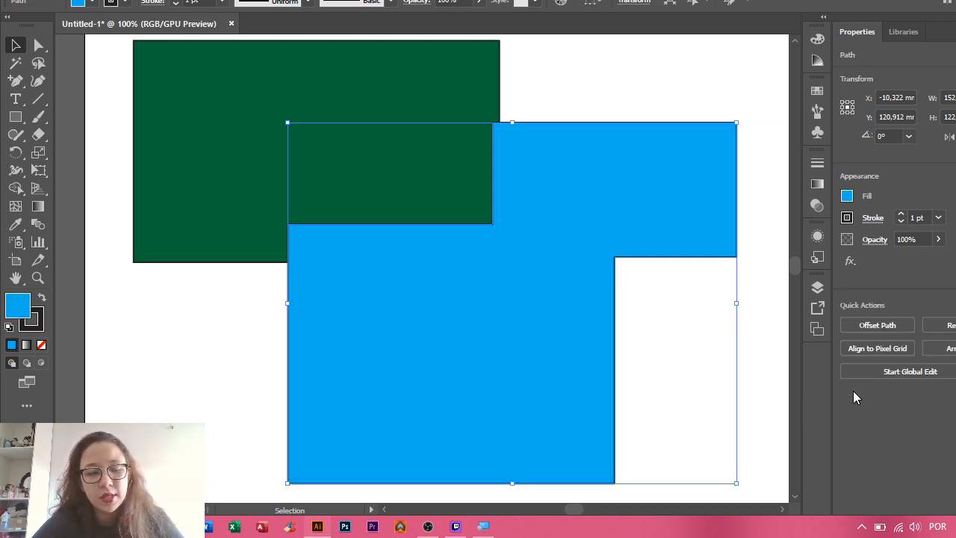
key(ctrl+z)
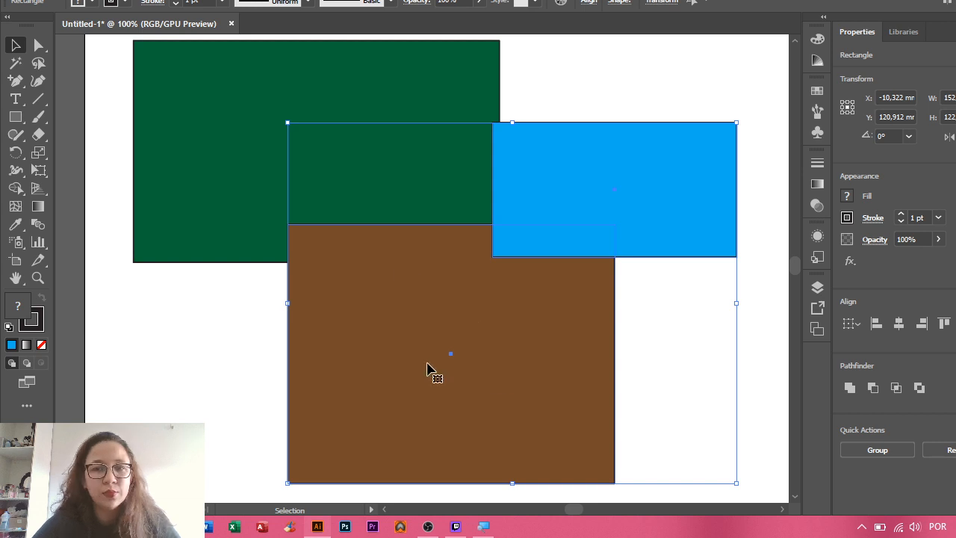
click(776, 340)
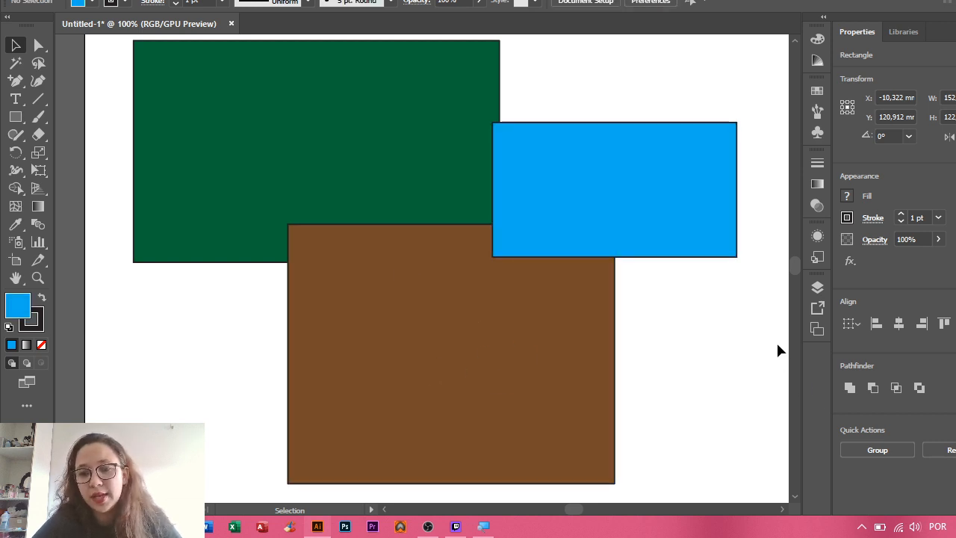
- Move the blue rectangle down so it overlaps the middle of the brown rectangle's right edge
drag(691, 233, 664, 393)
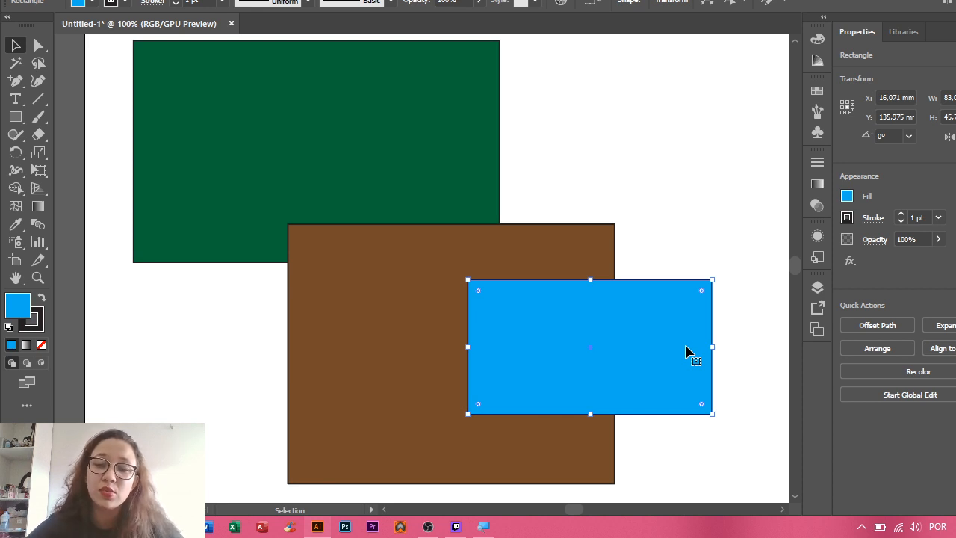
drag(626, 354, 567, 363)
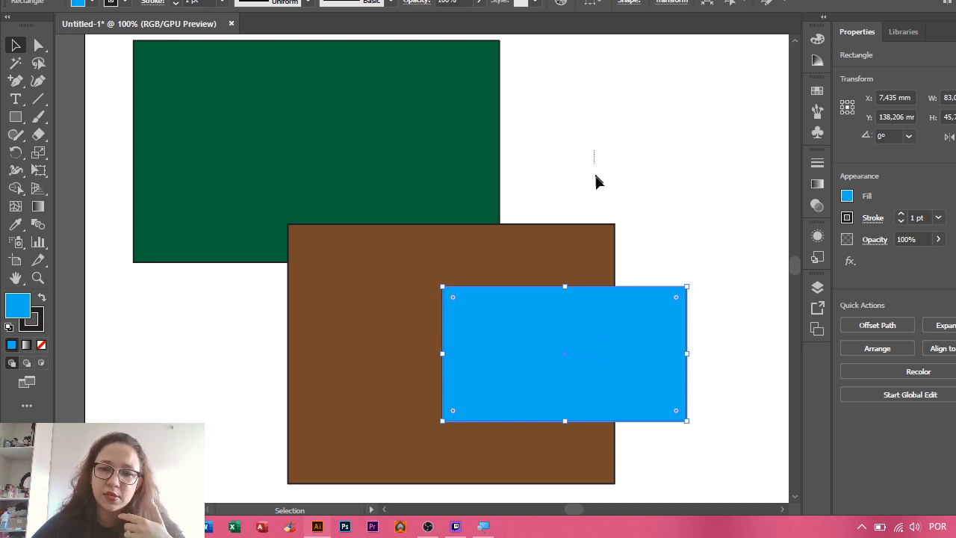
- Unite the blue and brown rectangles, try moving the merged shape around, and undo the moves and the merge
drag(595, 179, 660, 416)
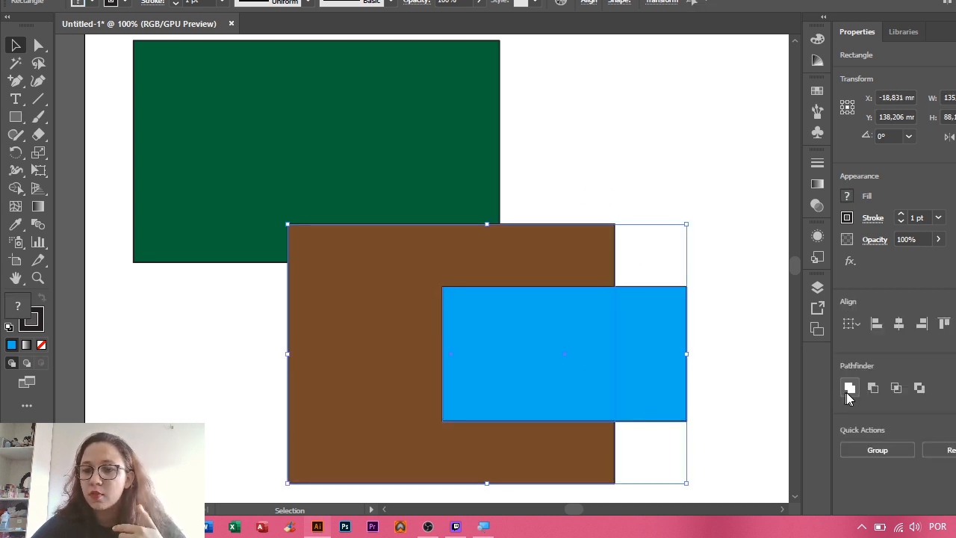
click(851, 391)
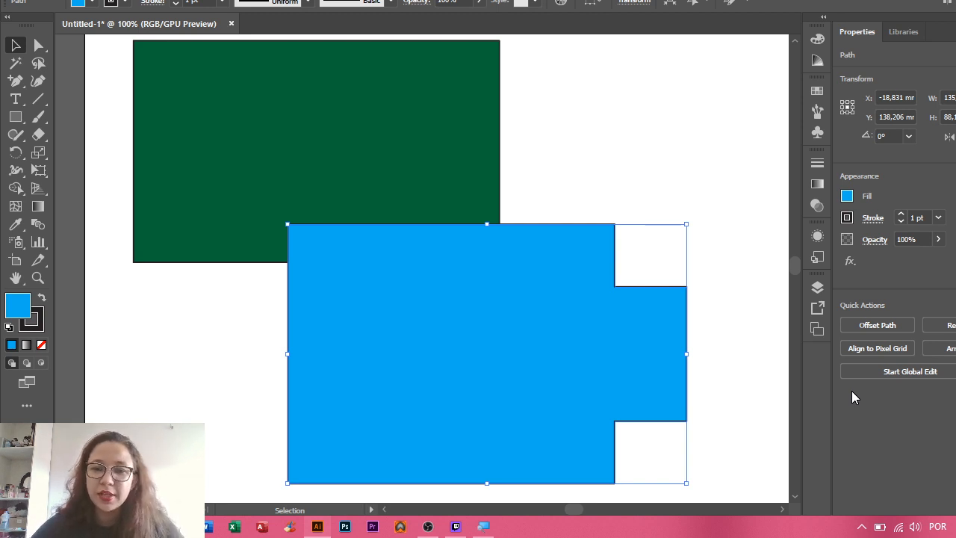
drag(566, 325, 635, 297)
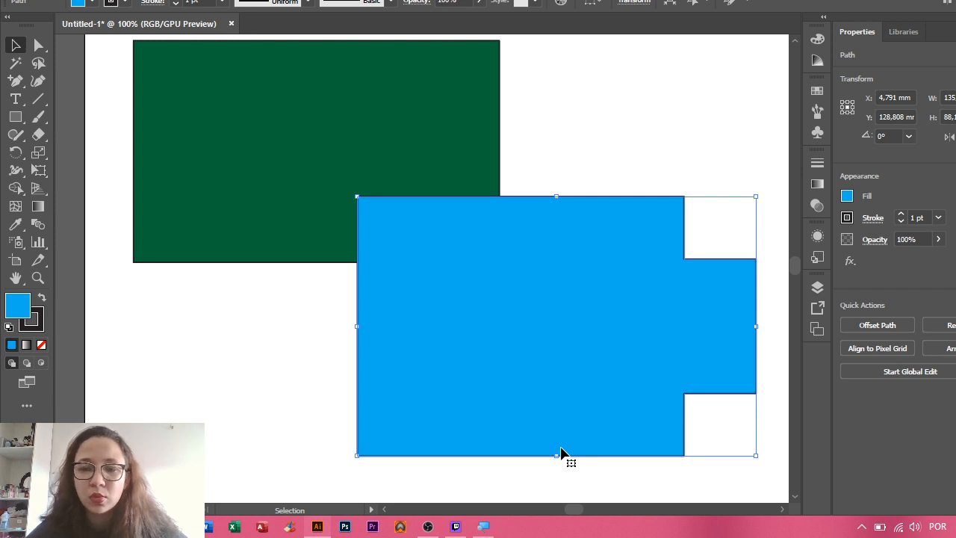
drag(582, 382, 560, 422)
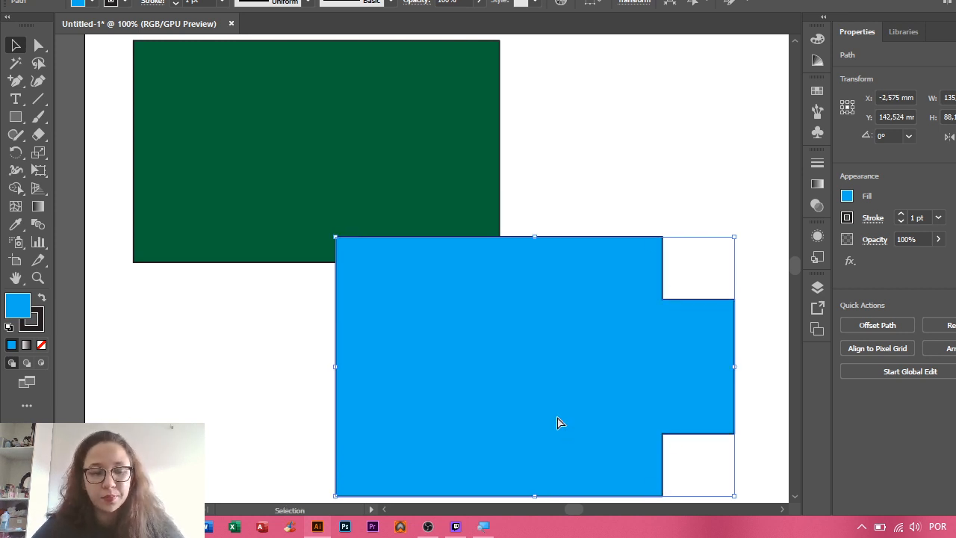
key(ctrl+z)
key(ctrl+z)
key(ctrl+z)
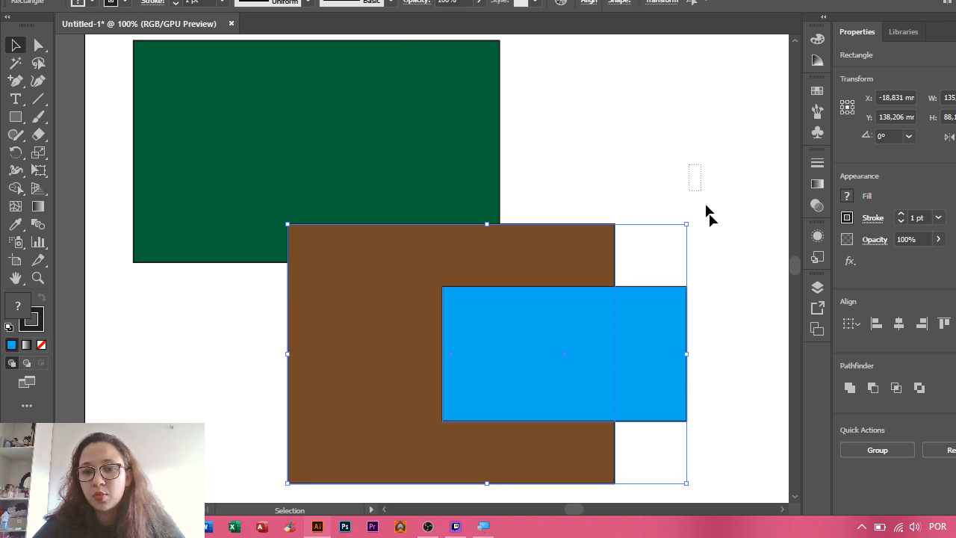
- Try cutting the blue rectangle out of the brown one with Pathfinder Minus Front, and undo the cut
click(873, 387)
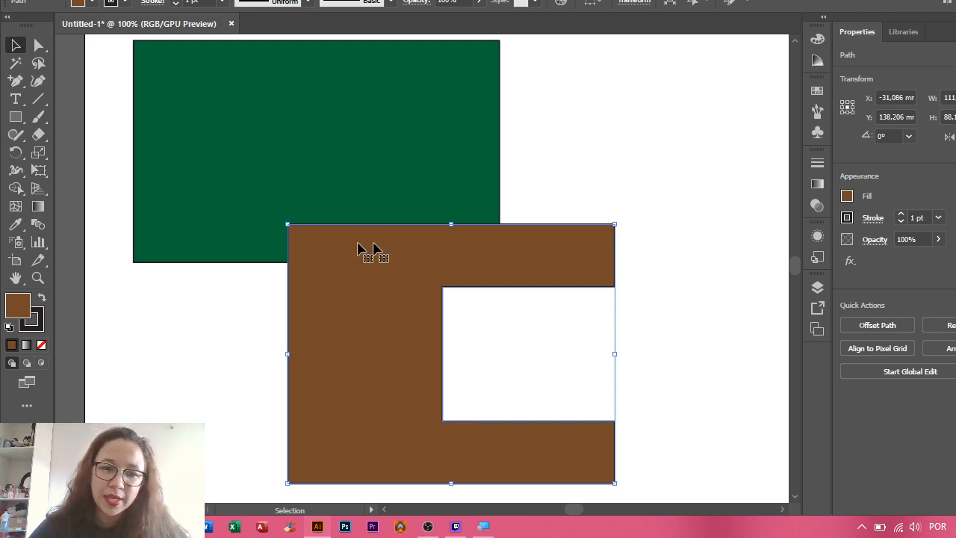
key(a)
click(576, 470)
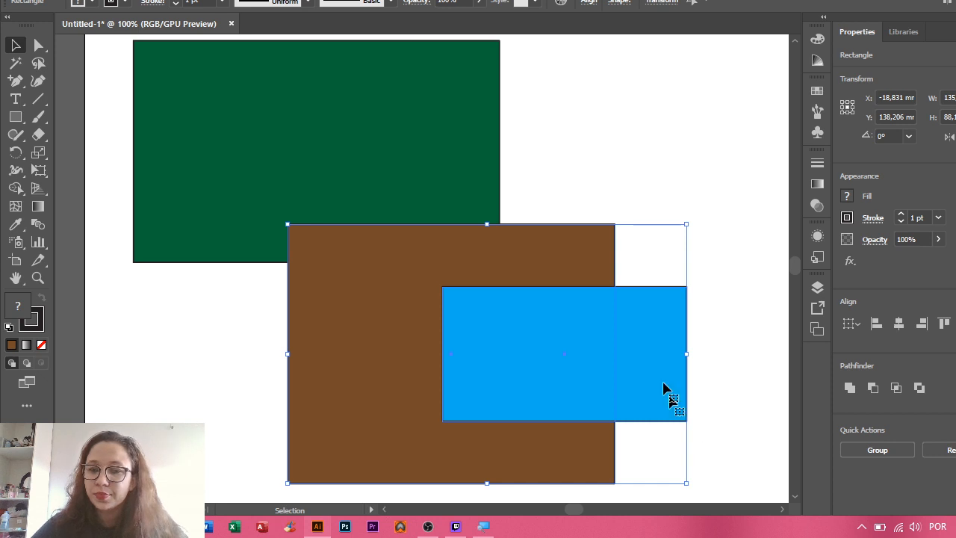
- Deselect the pair and shift the blue rectangle slightly right and up over the brown rectangle's right edge
click(712, 169)
drag(659, 324, 580, 336)
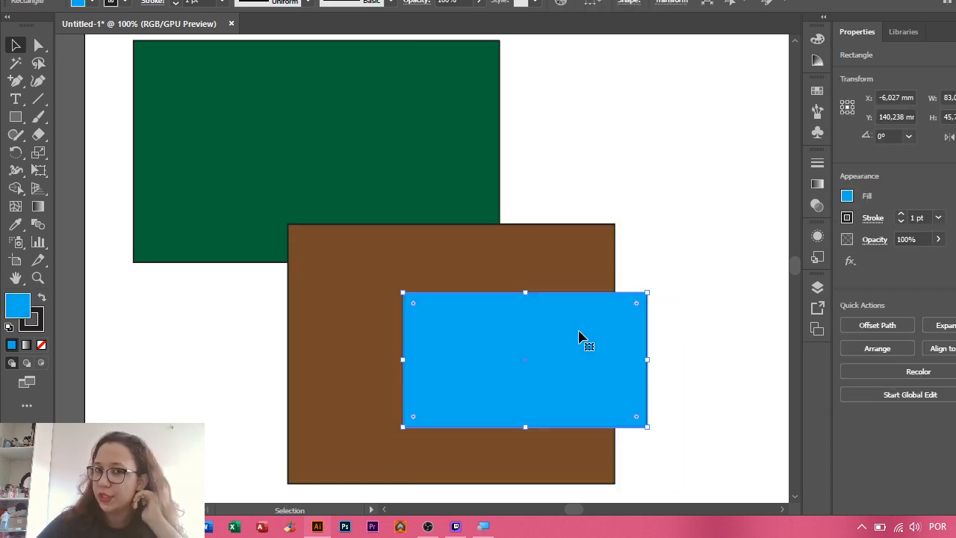
drag(575, 377, 624, 367)
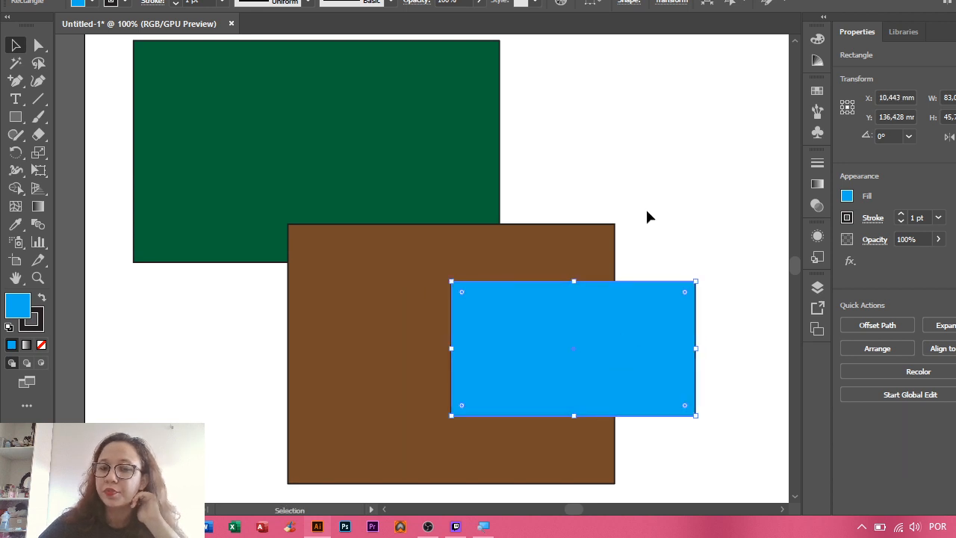
- Select the blue and brown rectangles, try keeping only their overlap with Pathfinder Intersect, and undo it
drag(653, 278, 551, 373)
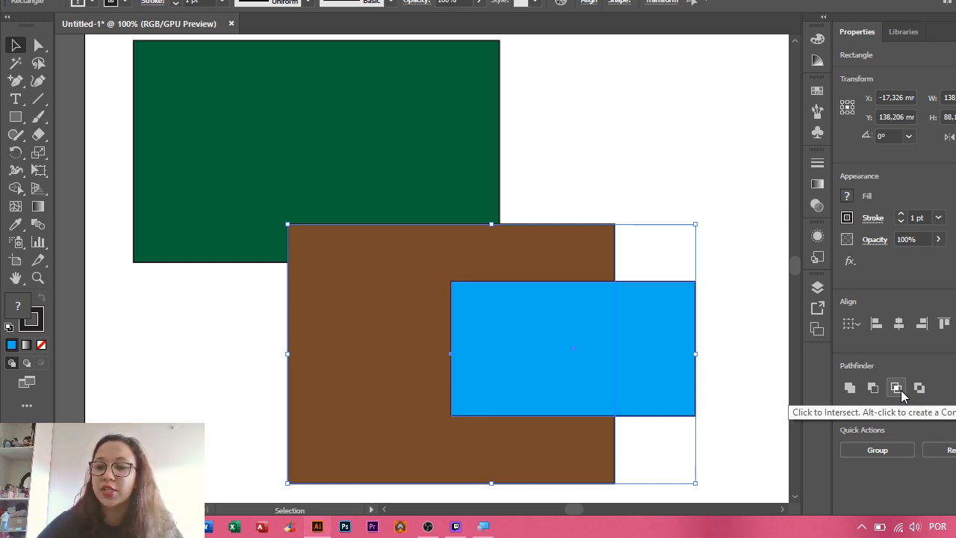
click(901, 391)
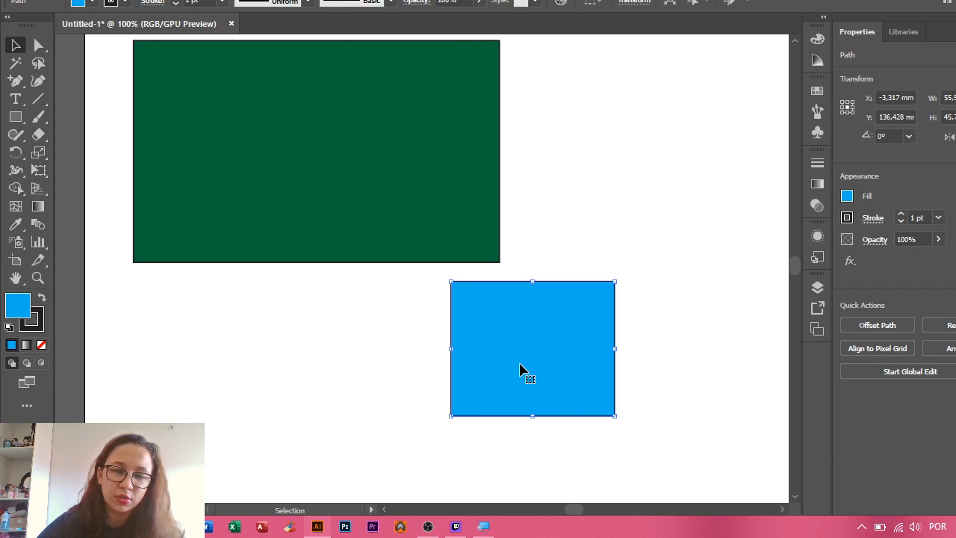
key(ctrl+z)
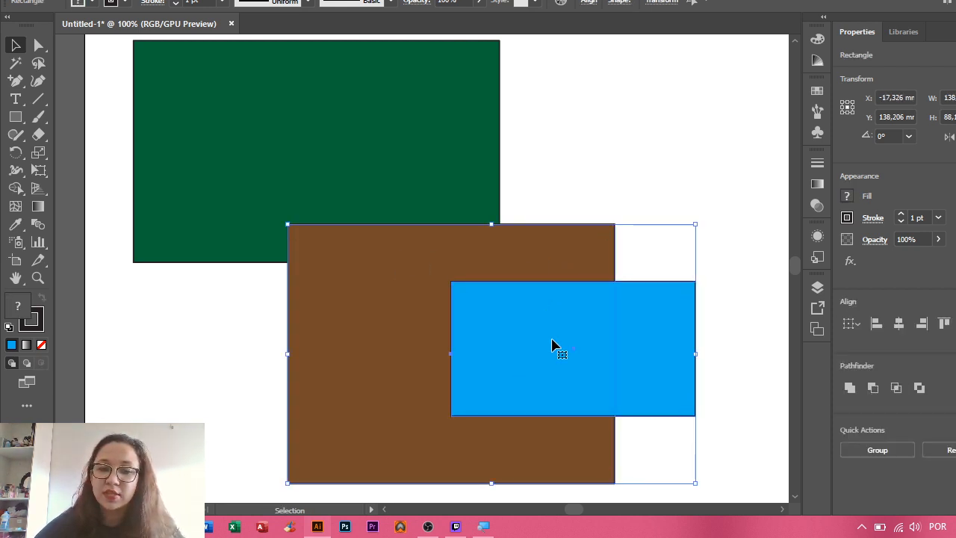
- Move both rectangles left, and reposition the blue one over the brown rectangle's upper-right corner
drag(555, 342, 516, 343)
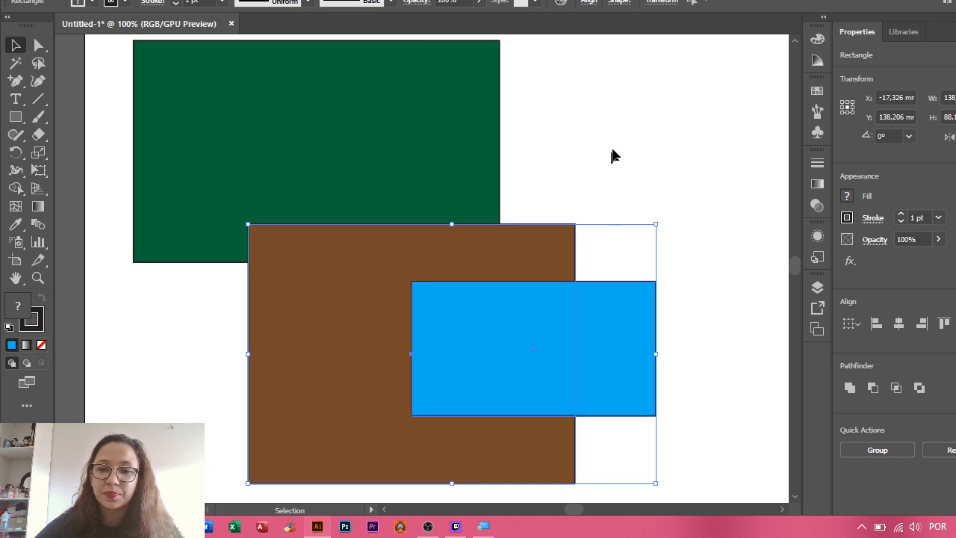
click(612, 155)
drag(631, 364, 702, 240)
drag(695, 265, 664, 321)
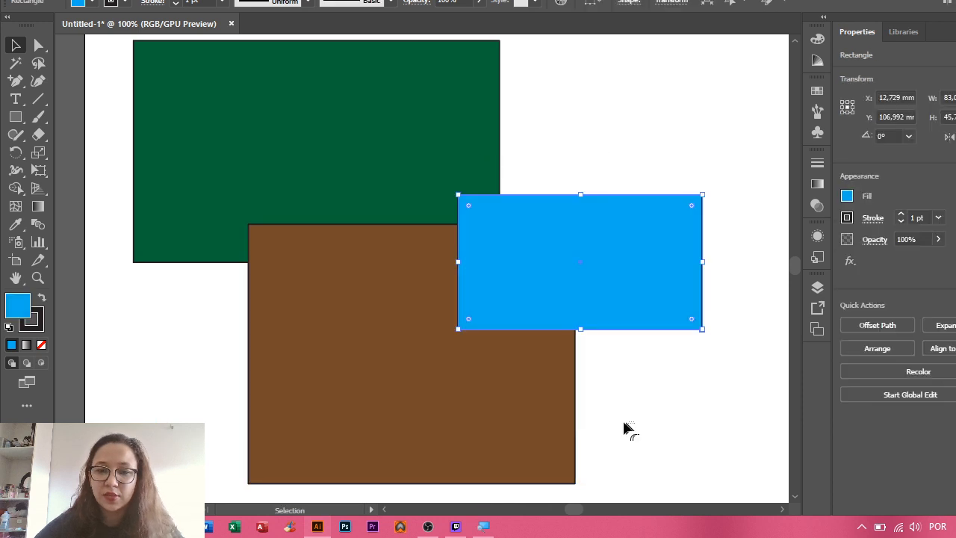
- Try Pathfinder Intersect on the blue and brown rectangles at their corner overlap, and undo the result
drag(632, 423, 523, 271)
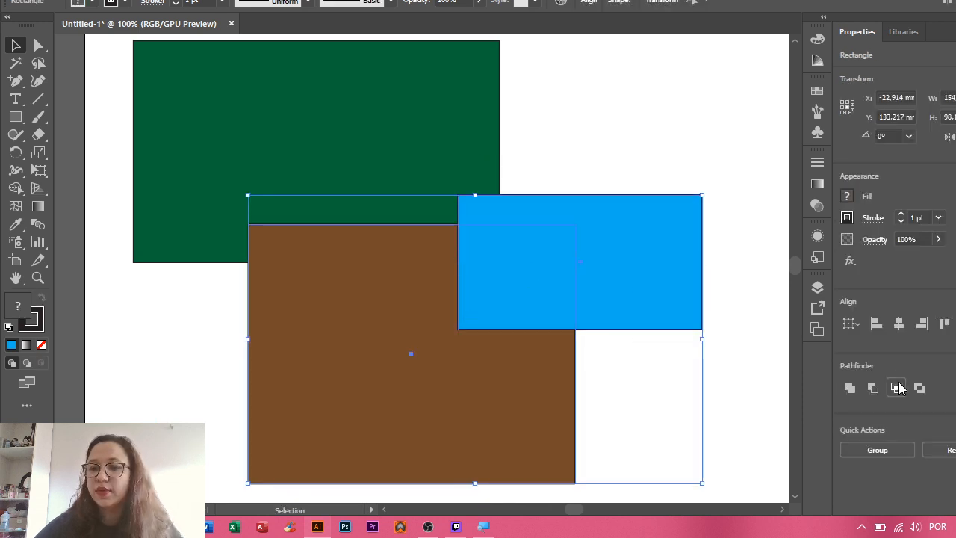
click(885, 386)
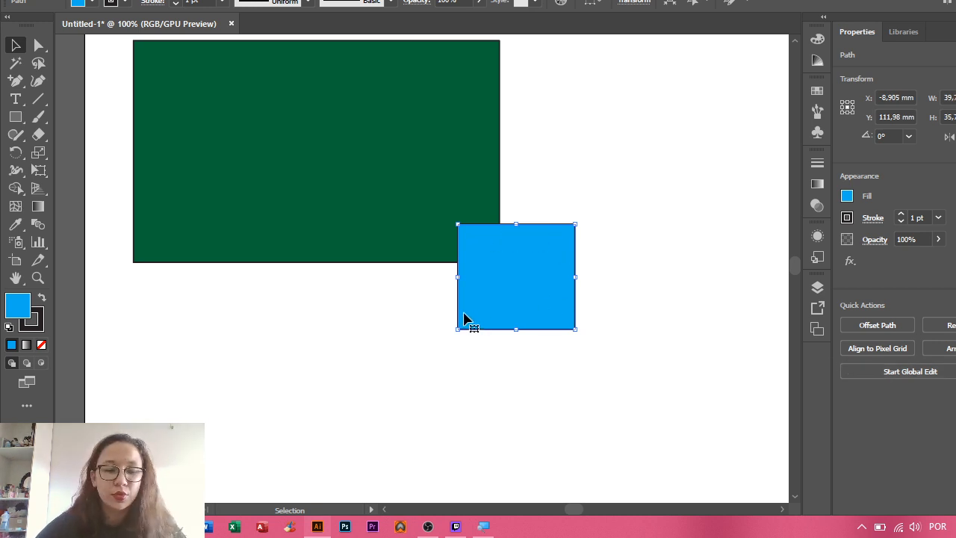
key(ctrl+z)
key(ctrl+z)
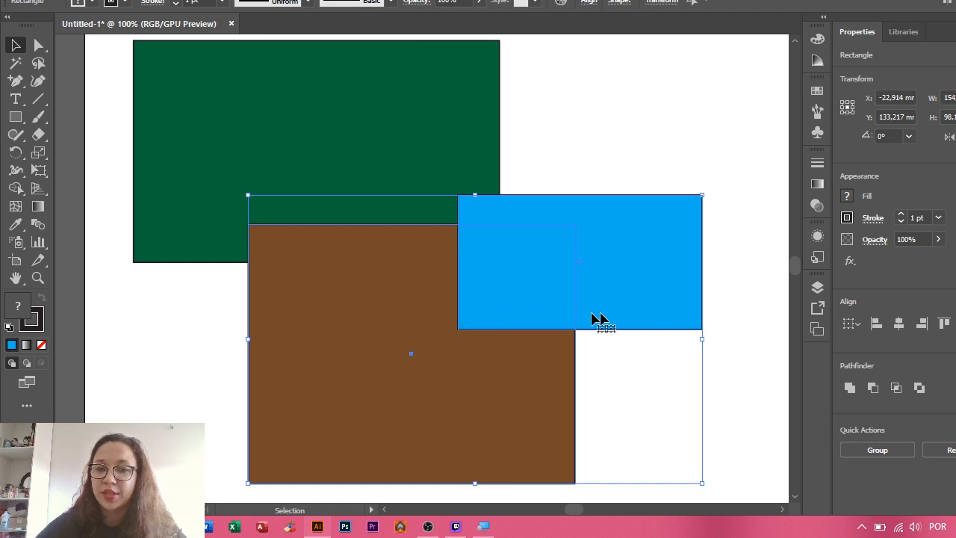
- Try removing the rectangles' overlapping area with Pathfinder Exclude, undo it, and deselect everything
click(919, 388)
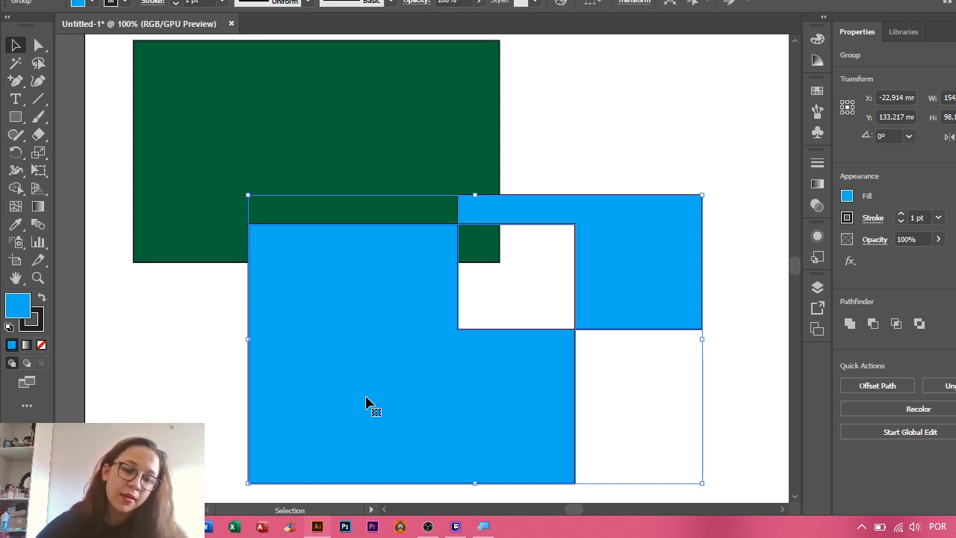
key(ctrl+z)
key(ctrl+shift+a)
- Bring the brown rectangle to the front of the stacking order
click(422, 405)
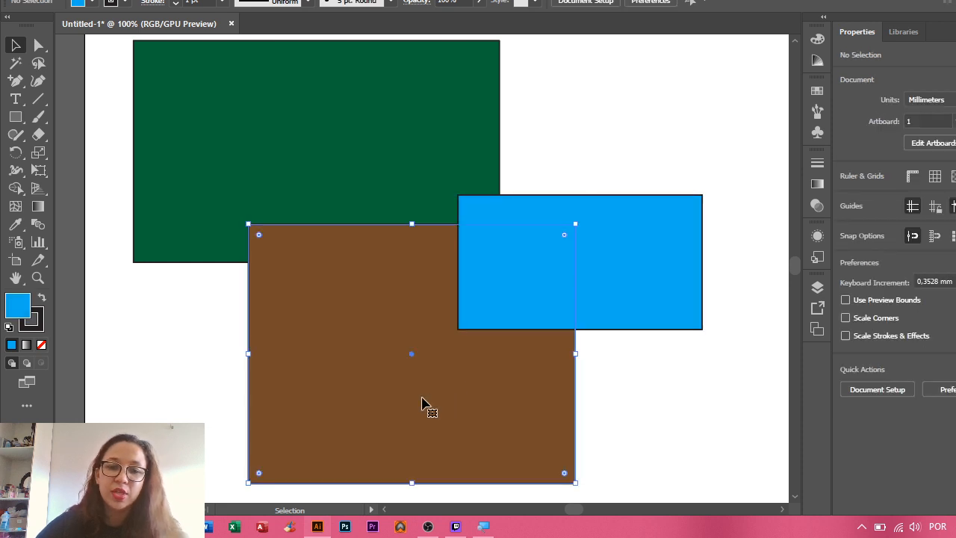
right_click(422, 399)
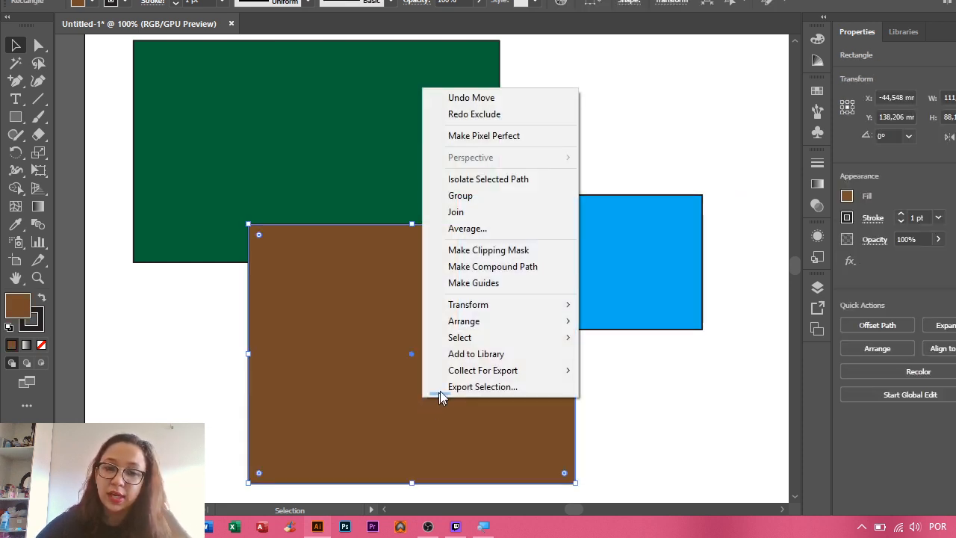
mouse_move(478, 321)
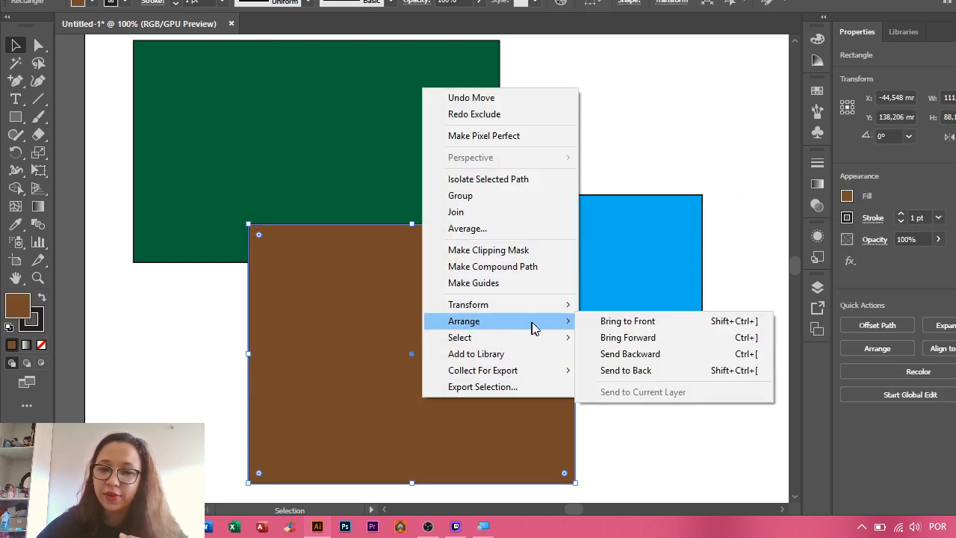
click(660, 323)
- Select the blue and brown rectangles, try Pathfinder Minus Front with the brown one in front, and undo it
drag(576, 141, 553, 371)
click(875, 388)
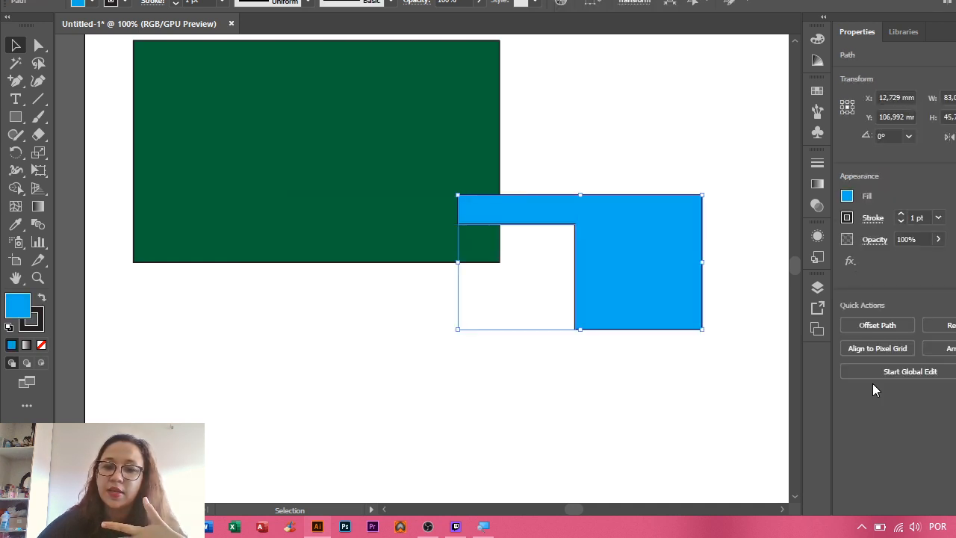
key(ctrl+z)
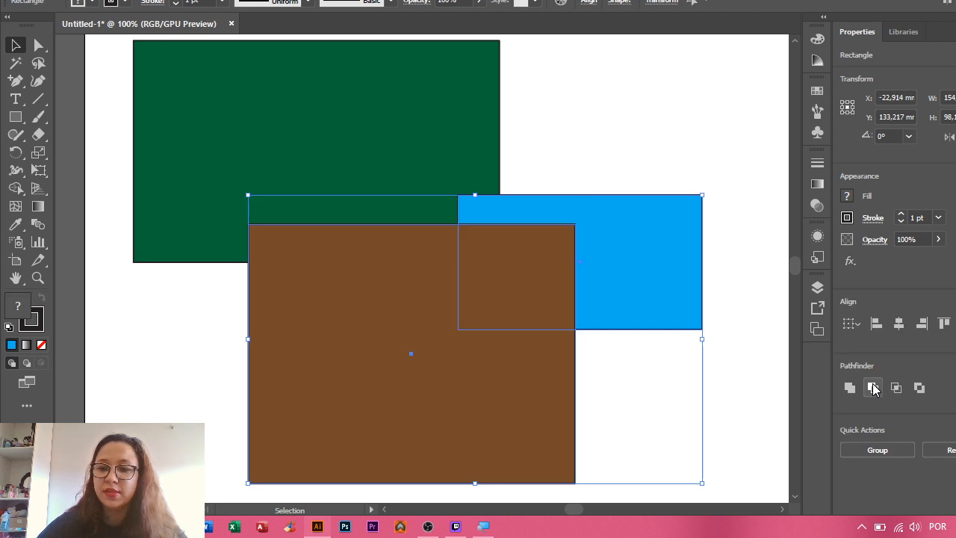
- Try Pathfinder Intersect and Exclude on the blue and brown rectangles, undoing each one, and clear the selection
click(897, 388)
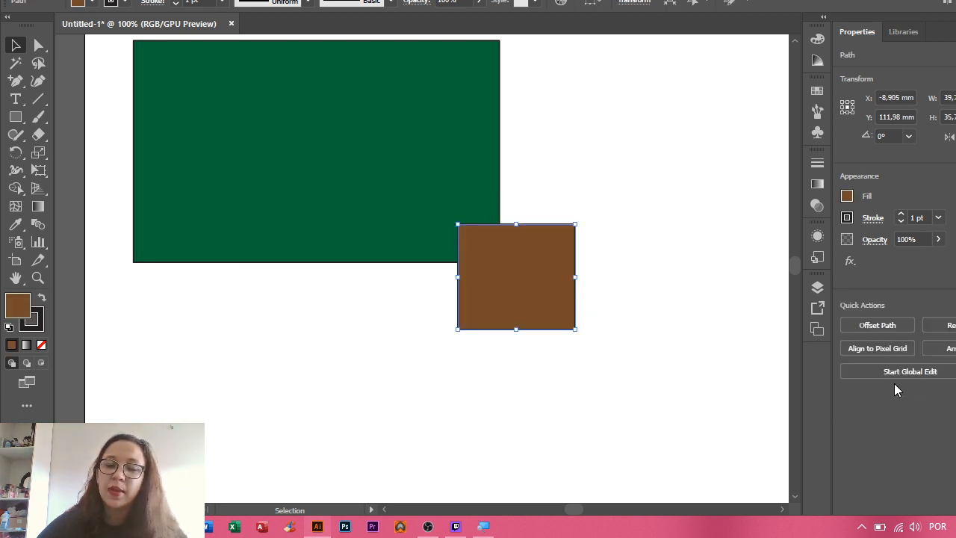
key(ctrl+z)
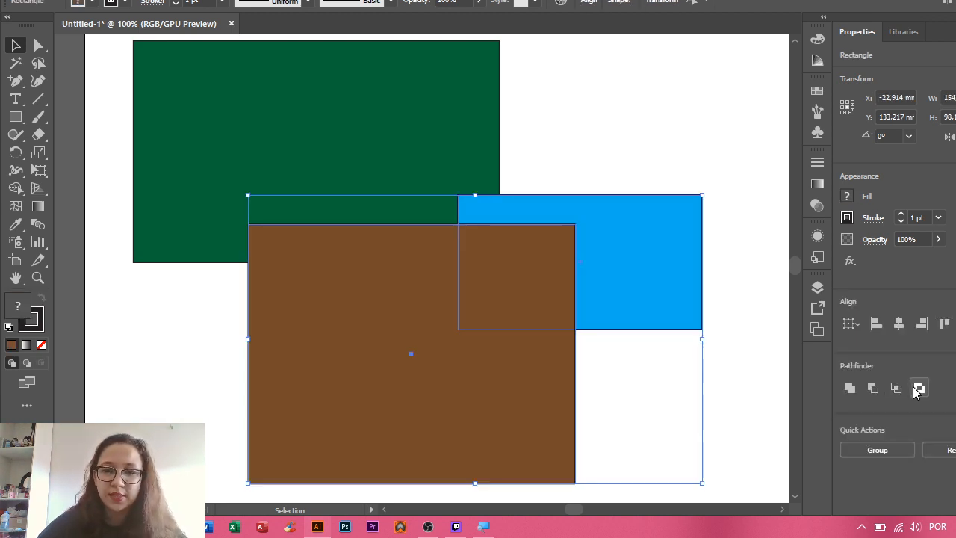
click(917, 387)
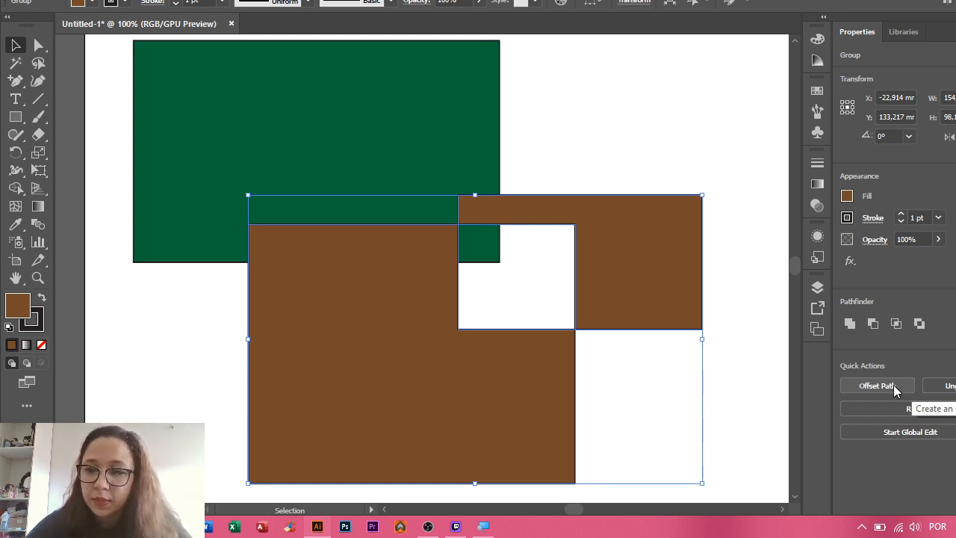
key(ctrl+z)
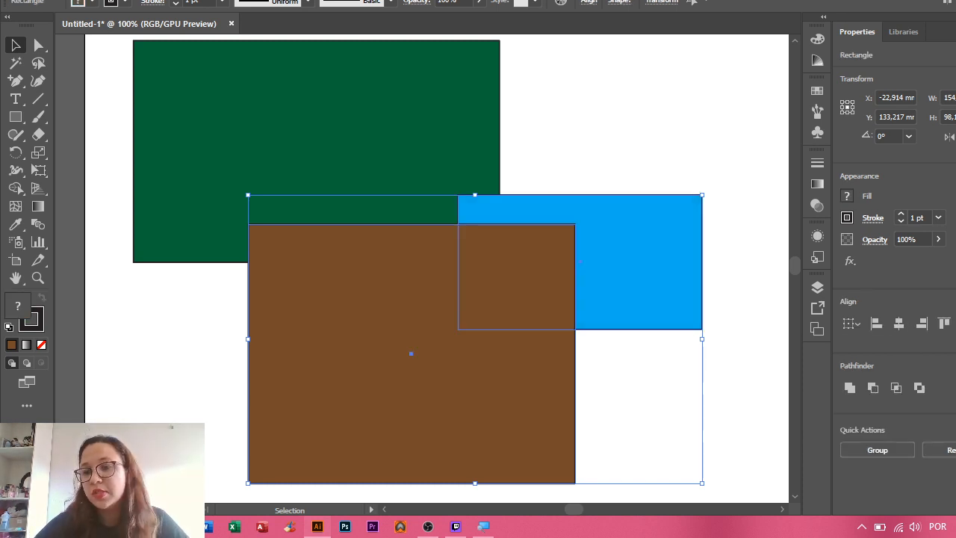
click(655, 152)
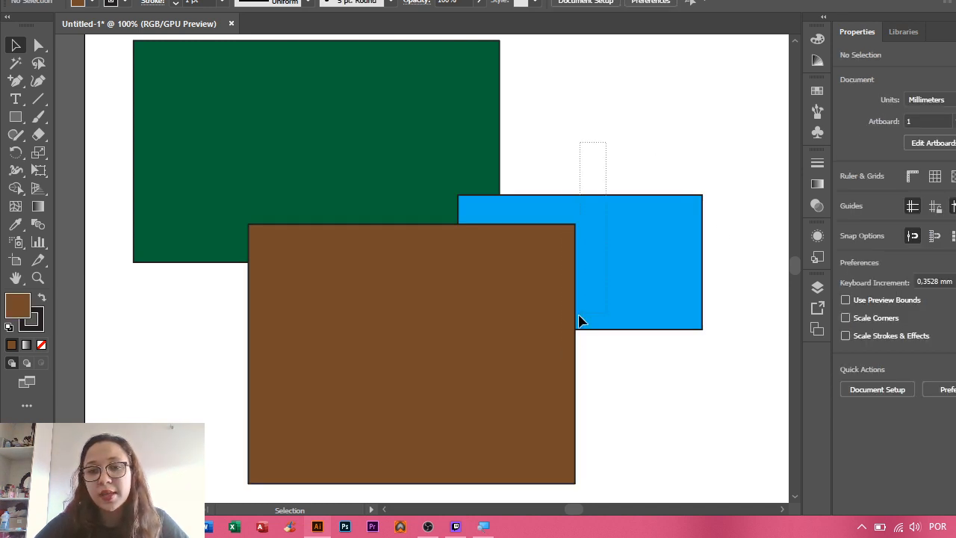
- Move the blue and brown rectangles together upward to overlap more of the green rectangle, and deselect them
key(ctrl+a)
drag(533, 274, 523, 186)
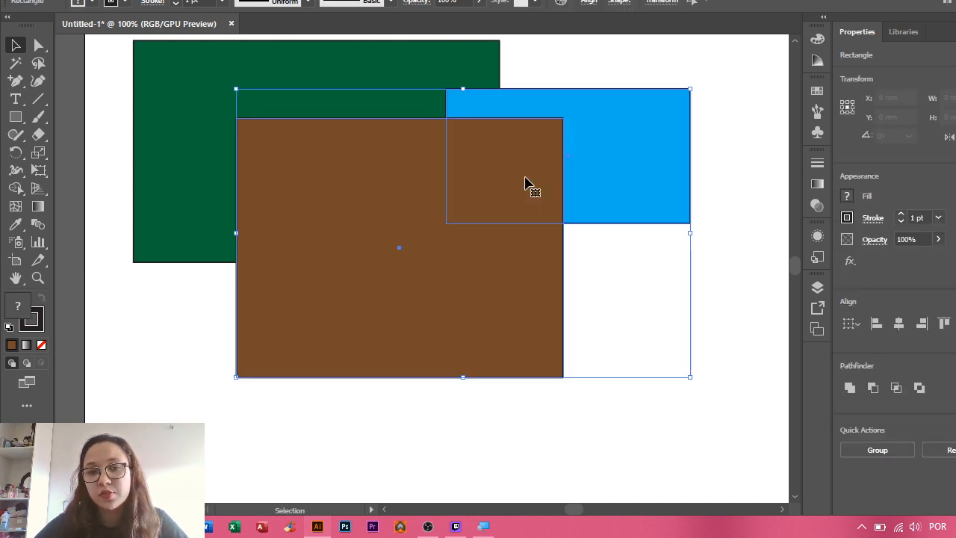
click(763, 174)
- Select all three rectangles, try splitting them at their overlaps with Pathfinder Divide, and deselect
key(ctrl+a)
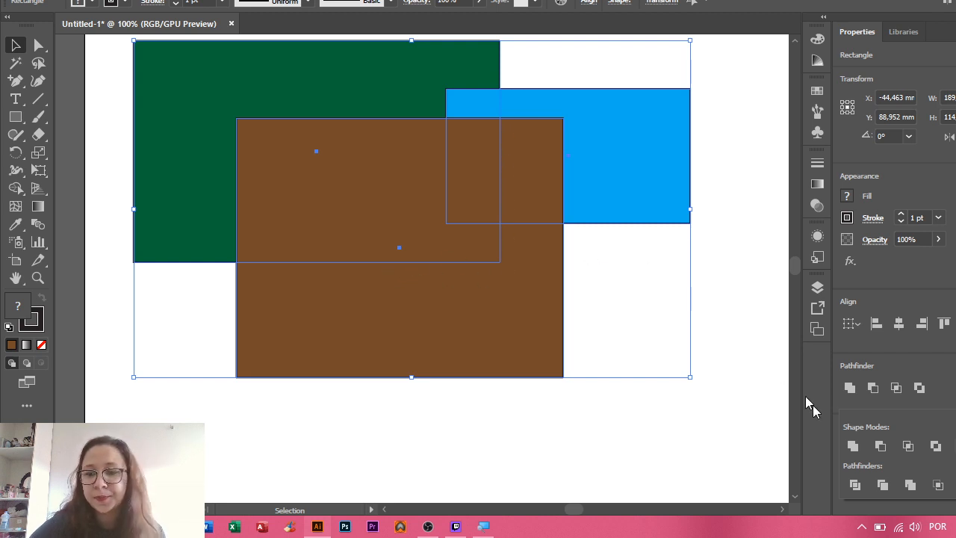
click(856, 486)
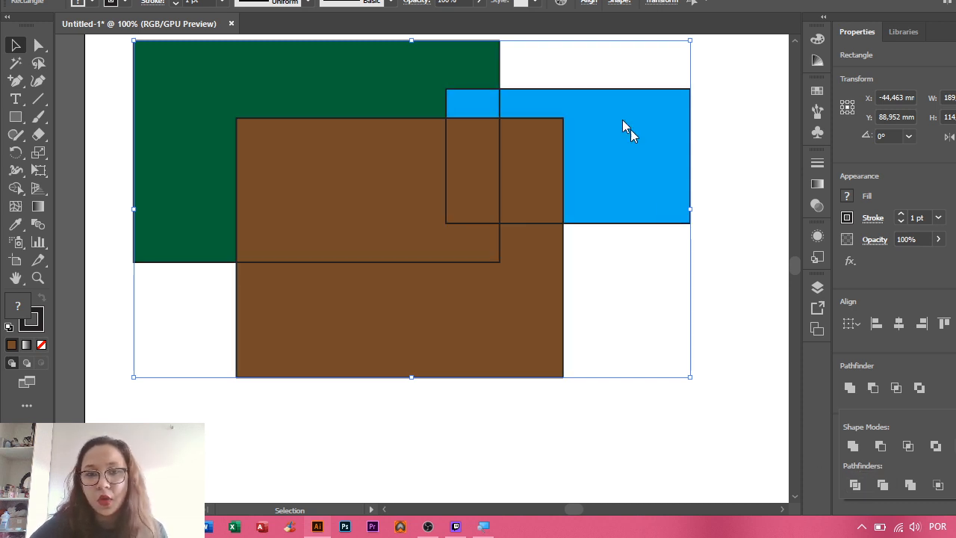
key(ctrl+shift+a)
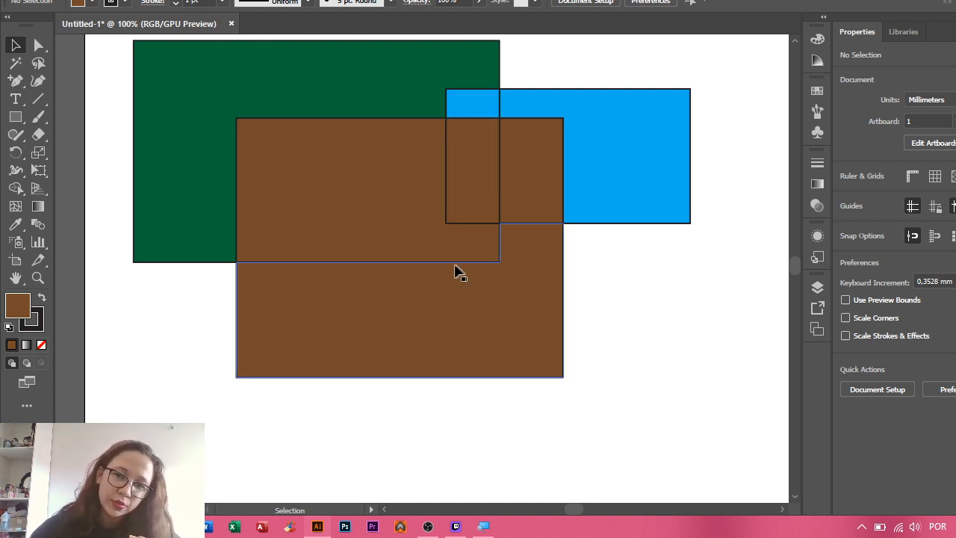
- Isolate the divided group, try moving its brown L-shaped piece, and undo back to the three whole rectangles
click(340, 200)
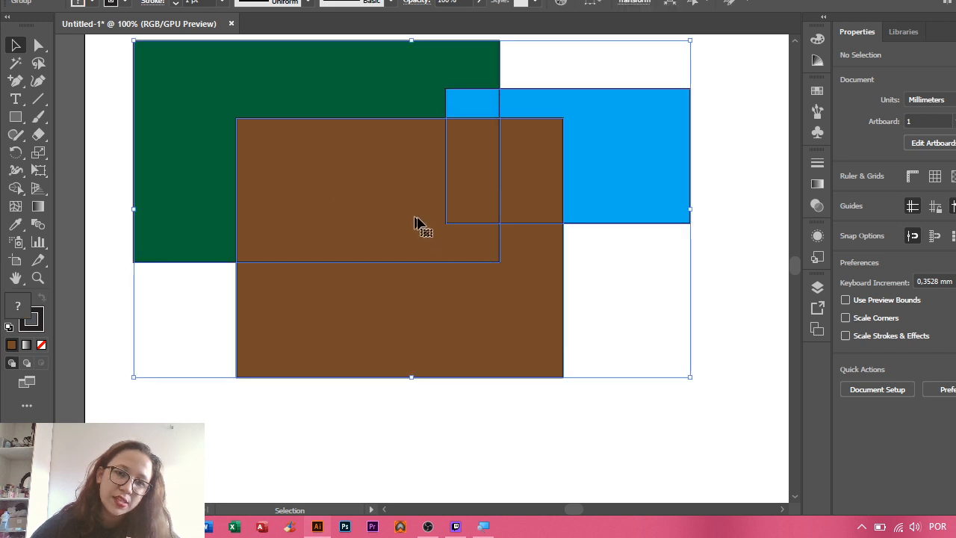
double_click(484, 249)
mouse_move(484, 249)
mouse_down()
mouse_move(468, 279)
mouse_move(489, 241)
mouse_up()
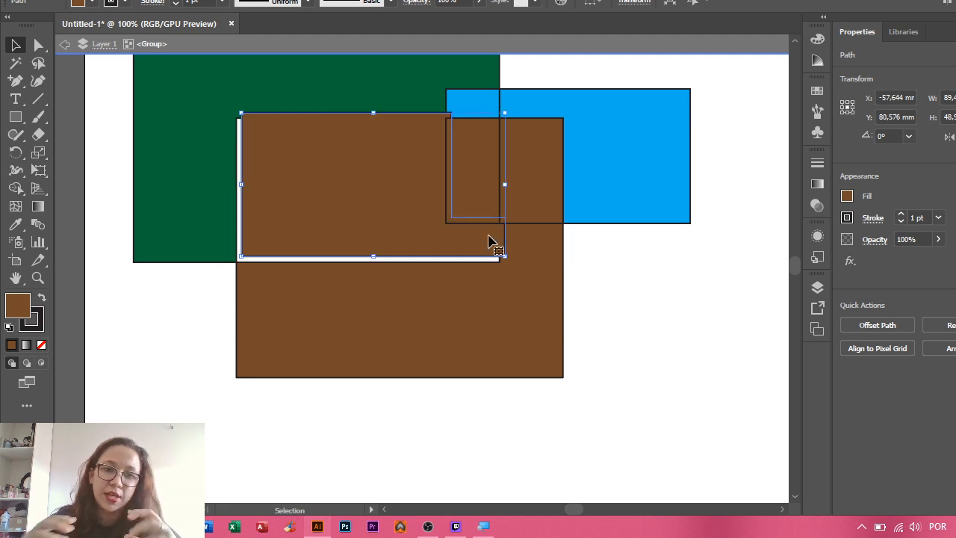
key(ctrl+z)
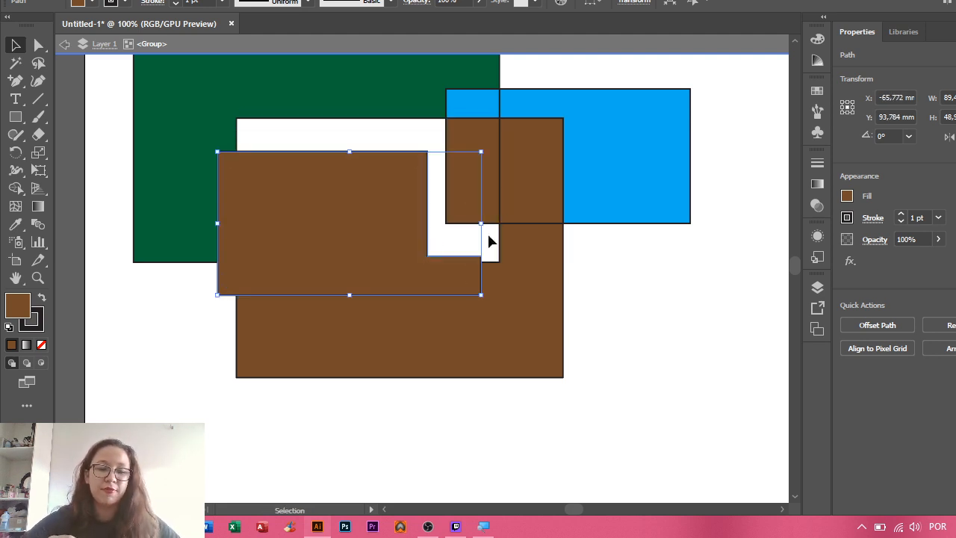
key(ctrl+shift+z)
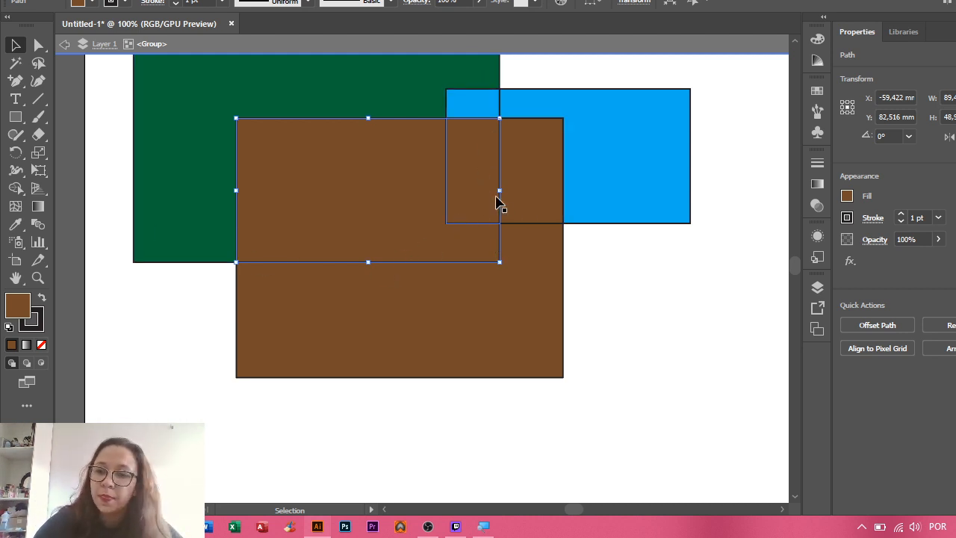
key(Escape)
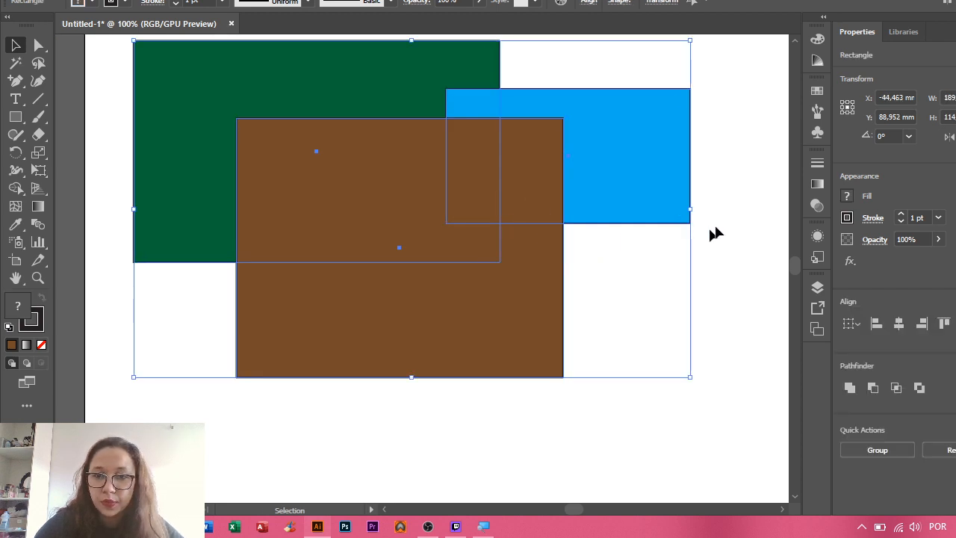
- Reposition the green rectangle slightly down and to the left, still overlapping the blue and brown rectangles
click(710, 230)
click(313, 91)
drag(384, 100, 306, 156)
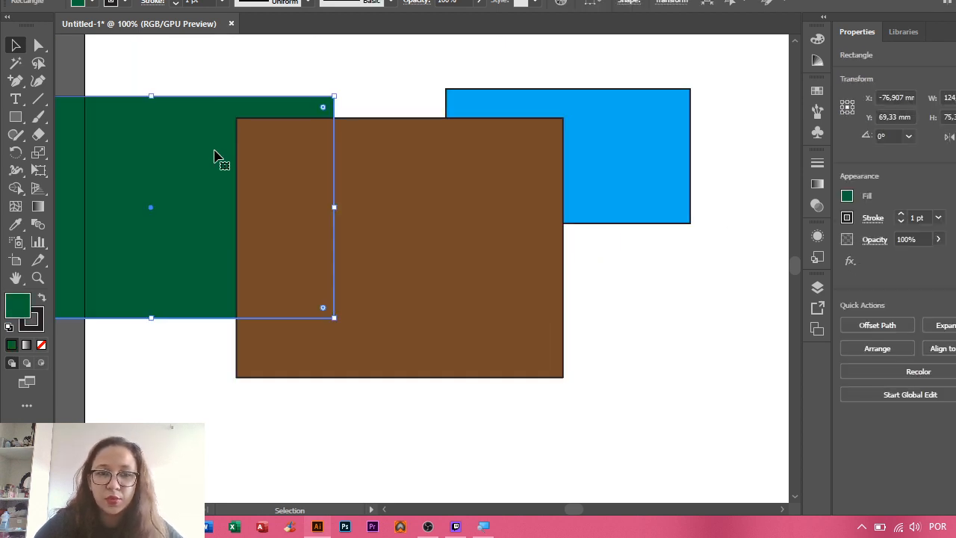
drag(146, 137, 304, 93)
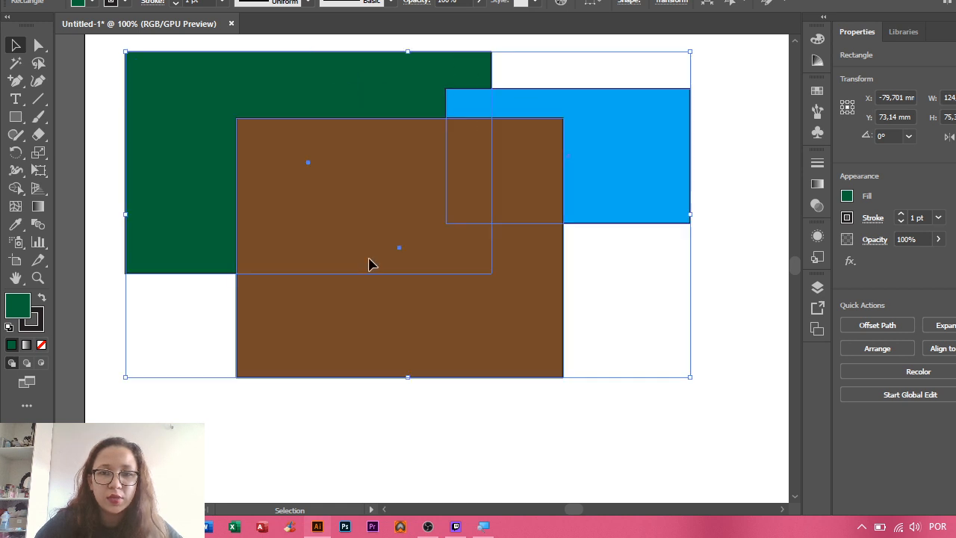
- Select all three rectangles, try merging them with Pathfinder Unite, and undo the merge
key(ctrl+a)
click(851, 387)
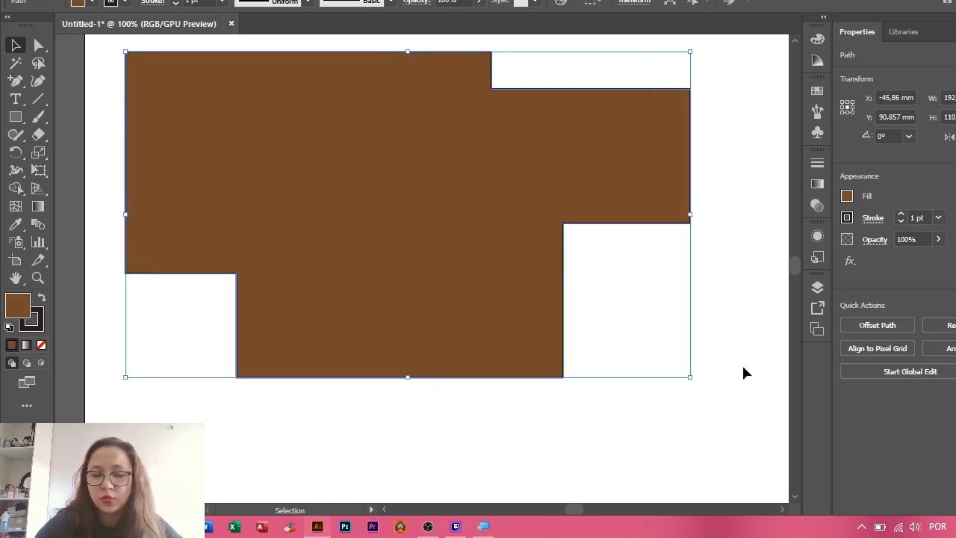
key(ctrl+z)
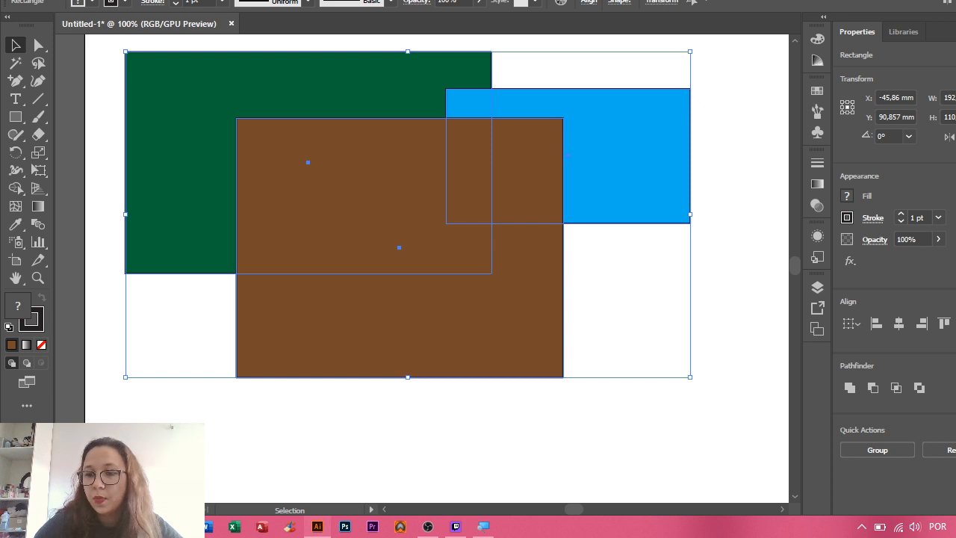
- Split the three selected rectangles at their overlaps with Pathfinder Divide, and clear the selection
click(947, 387)
click(856, 486)
click(716, 257)
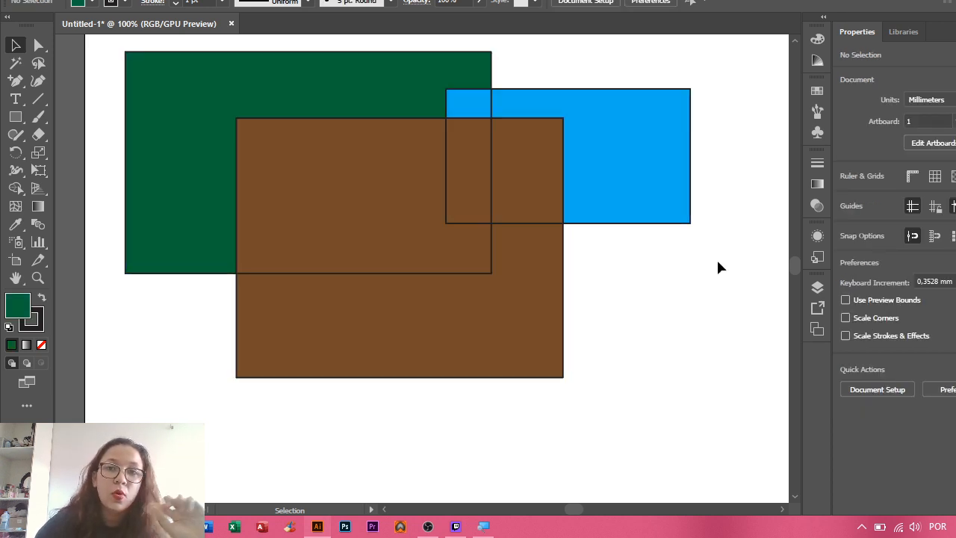
- Try the Direct Selection tool on the divided group, and move the whole group slightly down on the artboard
click(566, 251)
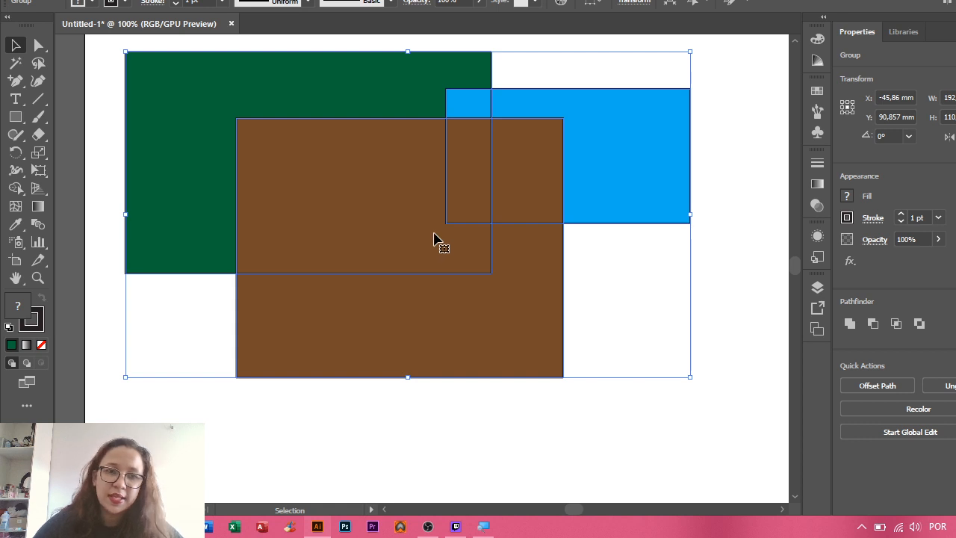
click(38, 45)
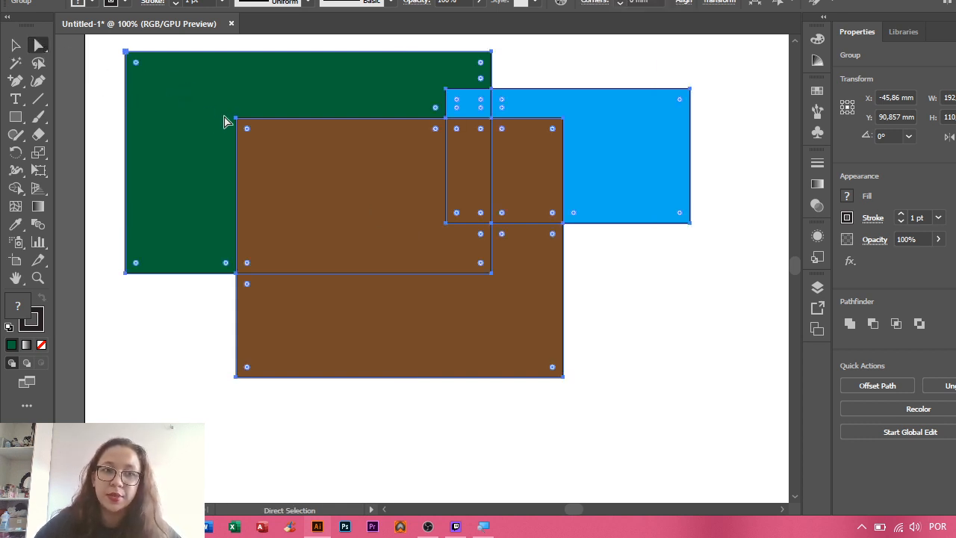
drag(278, 177, 235, 132)
drag(168, 150, 329, 261)
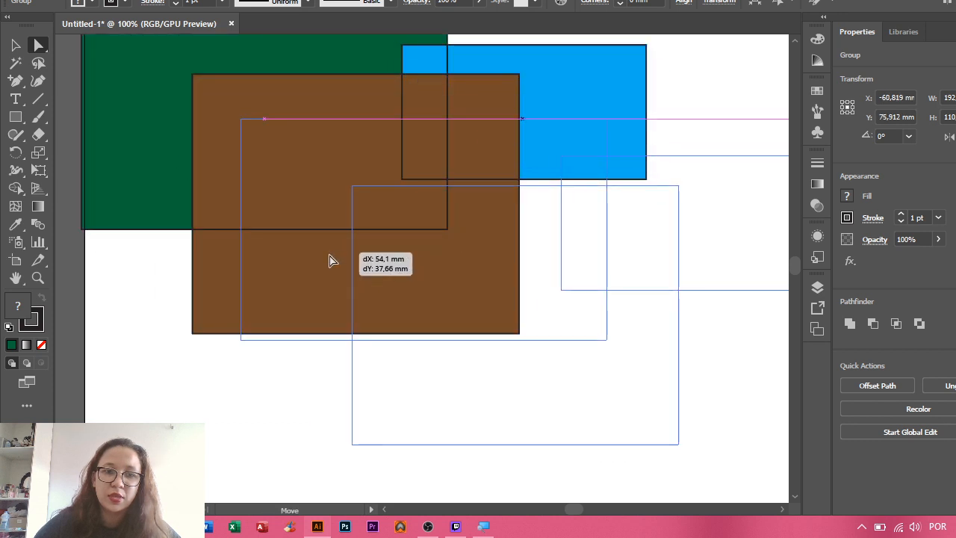
drag(259, 215, 174, 161)
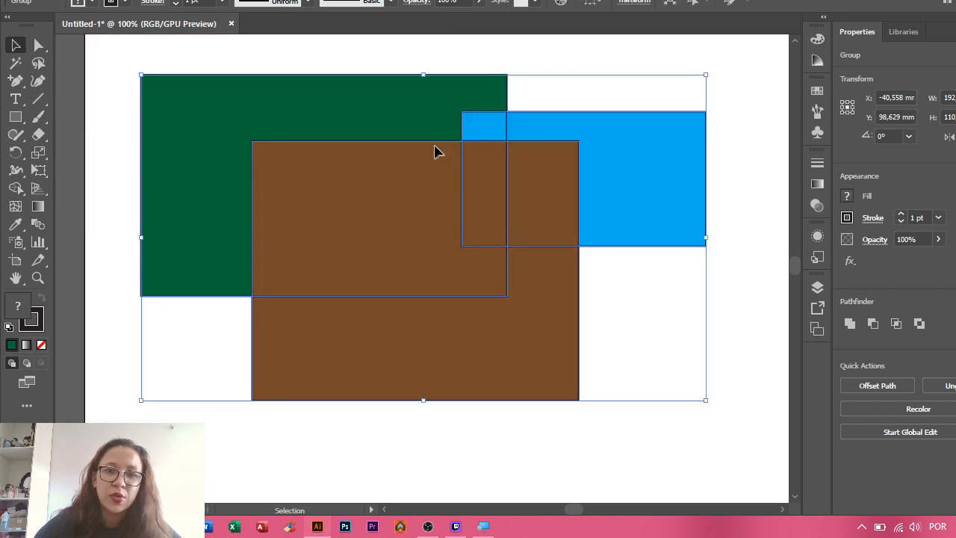
drag(436, 149, 417, 145)
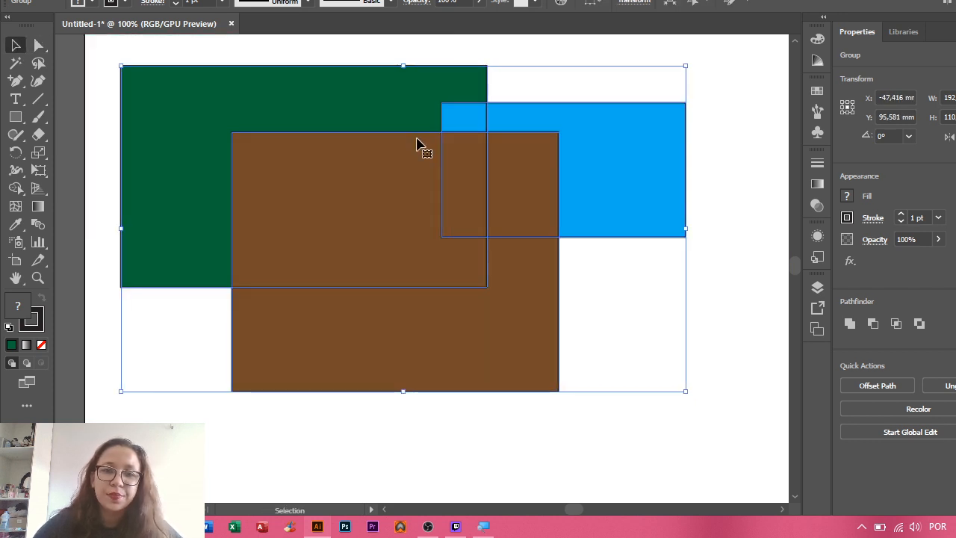
- Ungroup the divided pieces and clear the selection
right_click(417, 144)
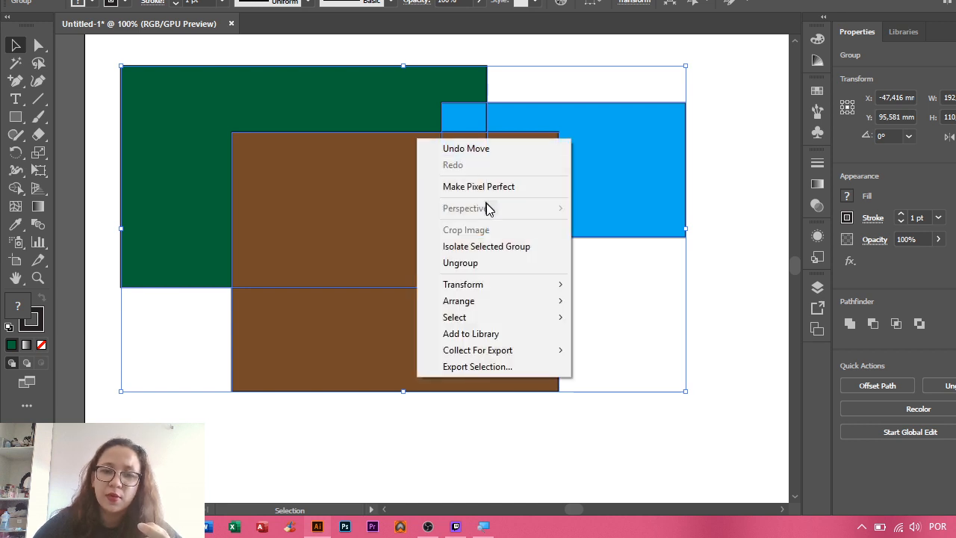
click(460, 263)
click(774, 82)
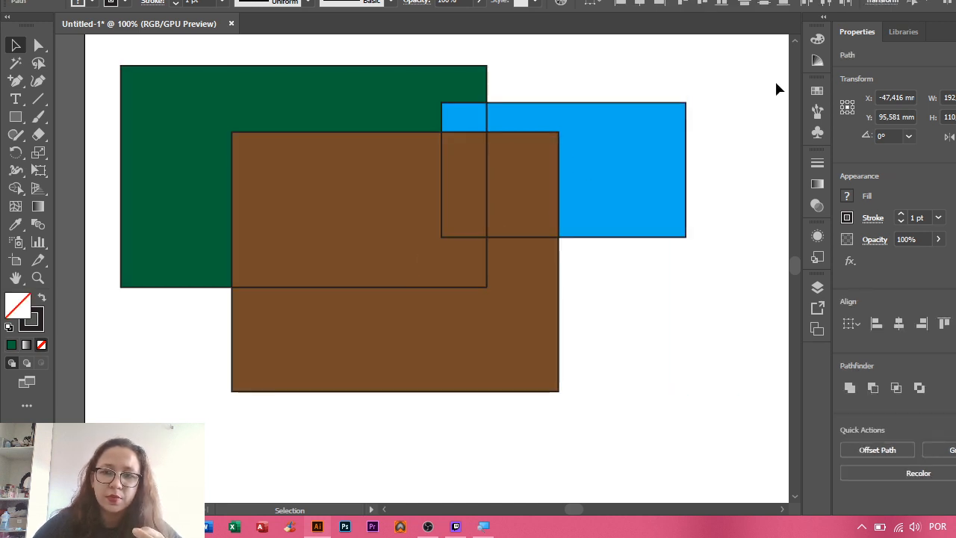
- Move the green, blue and brown pieces apart to separate the shapes made by the division
drag(369, 109, 353, 80)
drag(563, 153, 634, 142)
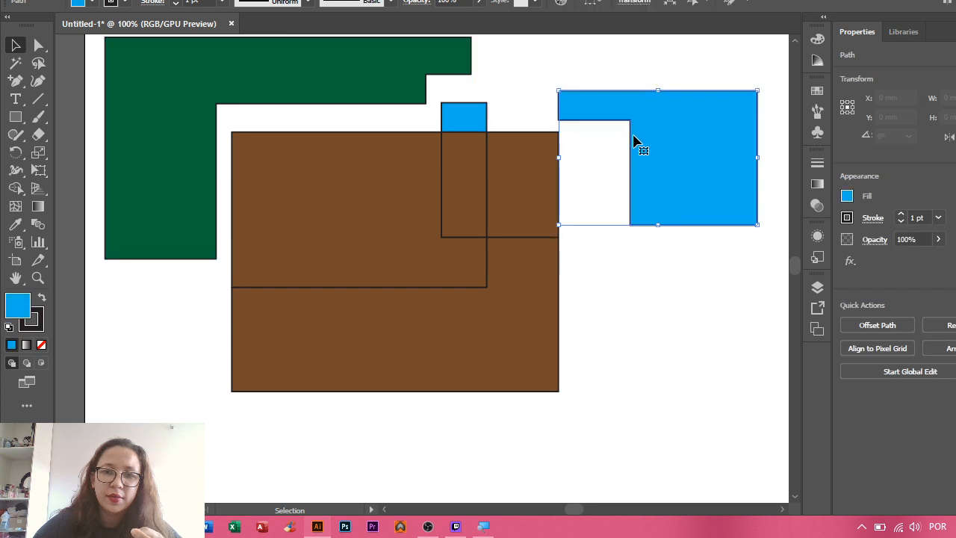
drag(477, 125, 505, 98)
drag(518, 173, 556, 226)
drag(476, 189, 491, 162)
drag(433, 200, 403, 215)
drag(486, 341, 516, 373)
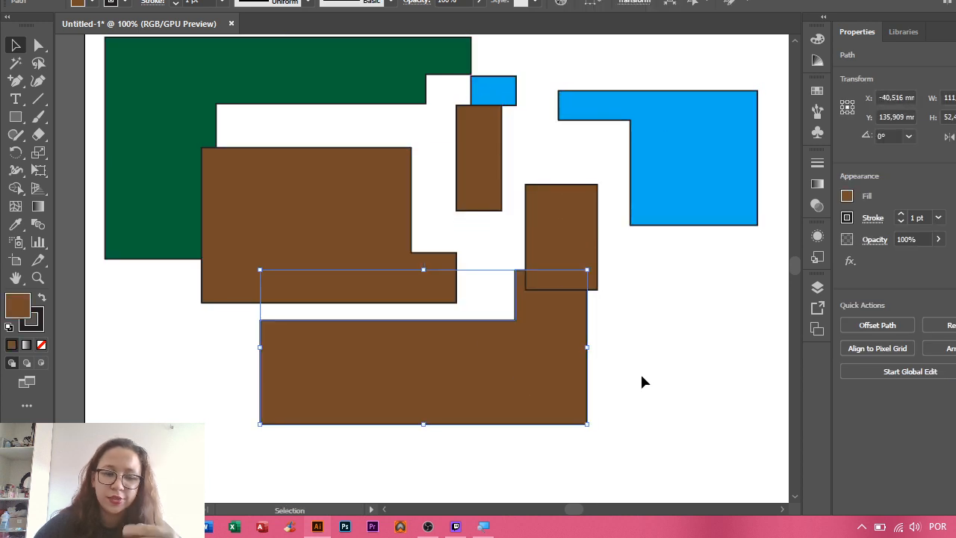
- Undo the moves of all the separated pieces, and return to the Selection tool
key(ctrl+z)
key(ctrl+z)
key(ctrl+z)
key(ctrl+z)
key(ctrl+z)
key(ctrl+z)
key(ctrl+z)
key(ctrl+z)
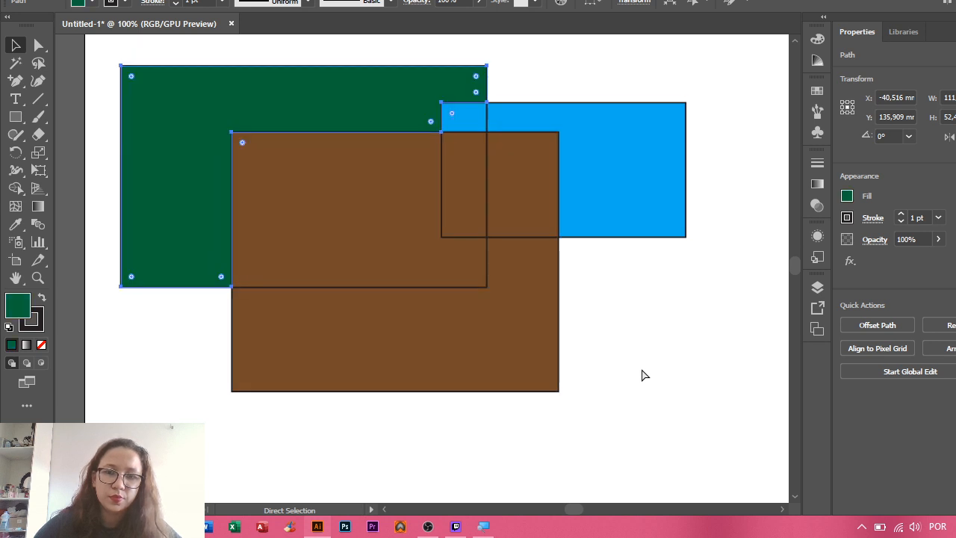
key(v)
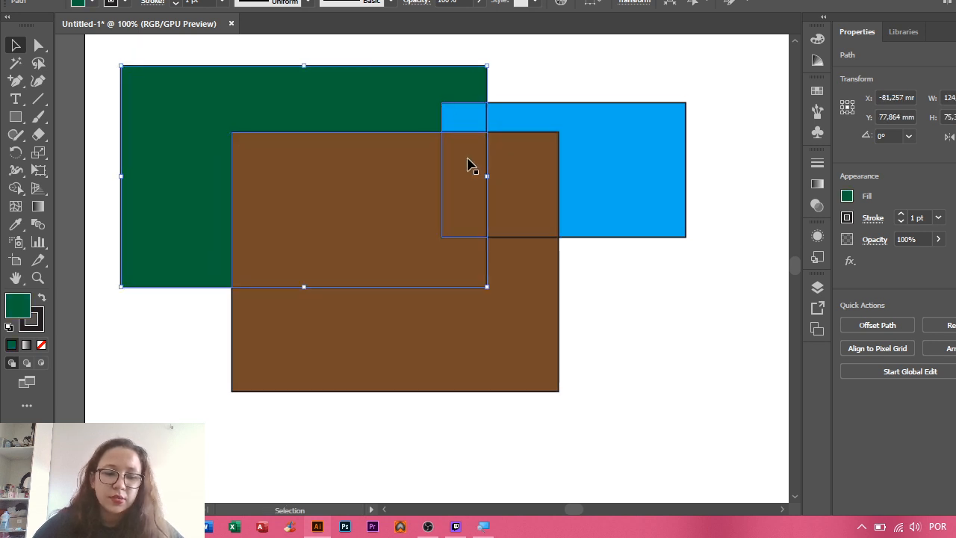
- Undo the ungrouping, the group moves and the division to restore the three separate overlapping rectangles
key(ctrl+a)
click(723, 108)
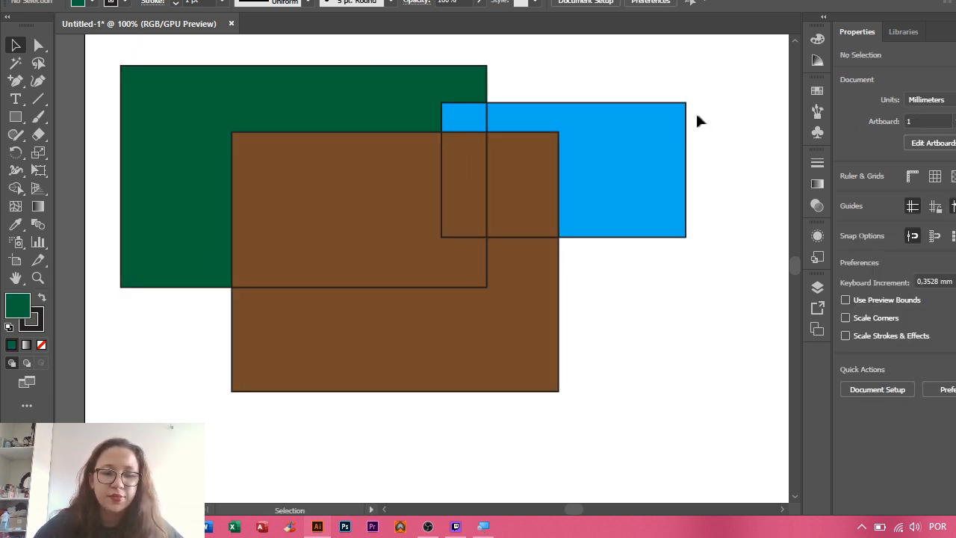
key(ctrl+z)
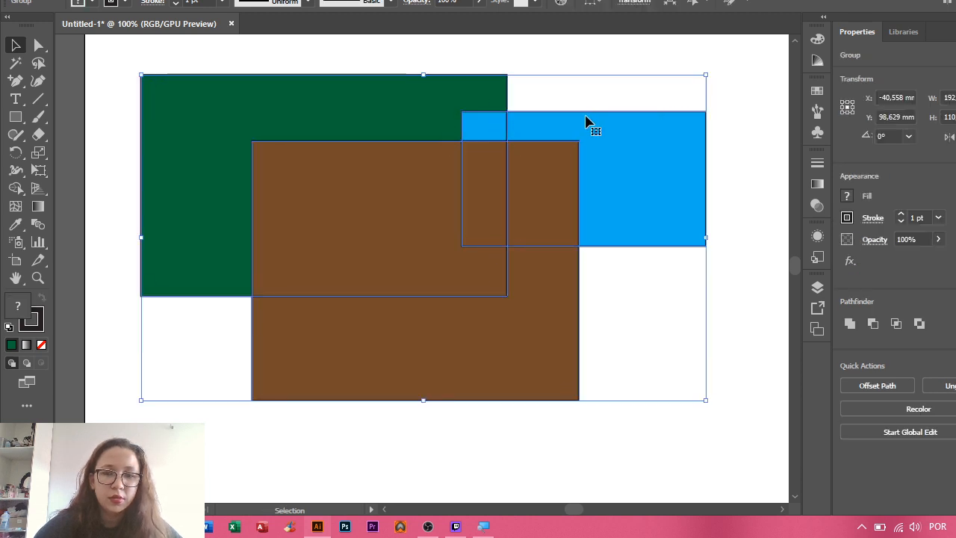
key(ctrl+z)
key(ctrl+z)
key(ctrl+z)
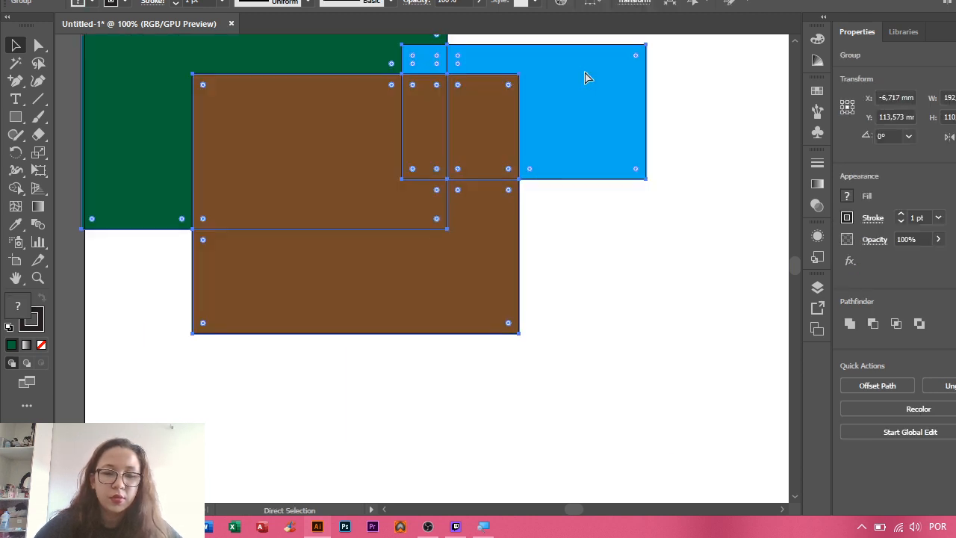
key(ctrl+z)
key(ctrl+z)
key(ctrl+z)
key(ctrl+z)
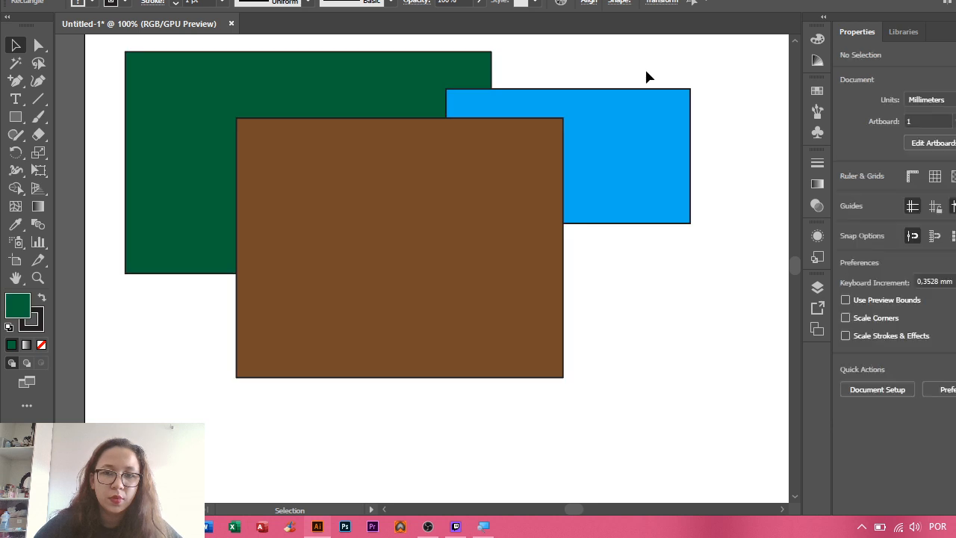
- Apply the Pathfinder Trim operation to all three overlapping rectangles and clear the selection
key(ctrl+a)
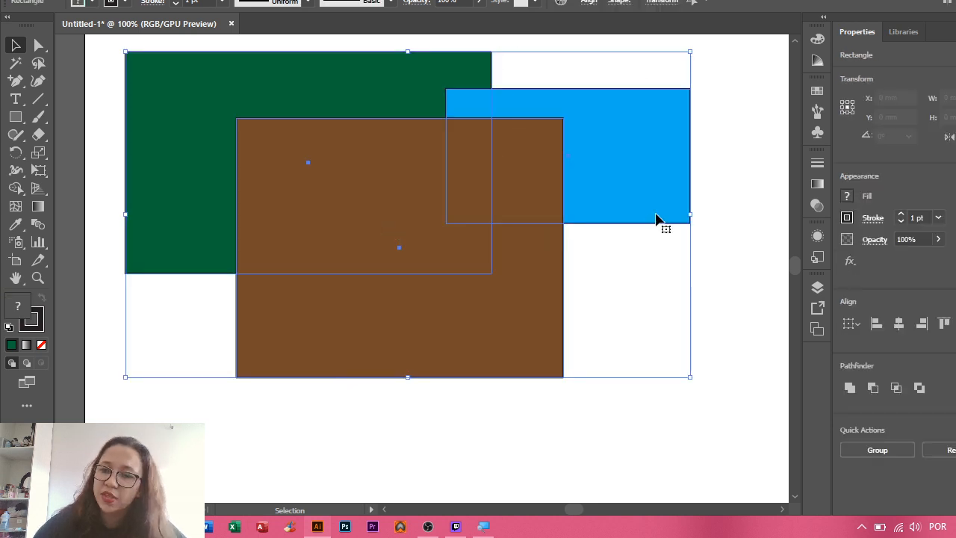
click(943, 388)
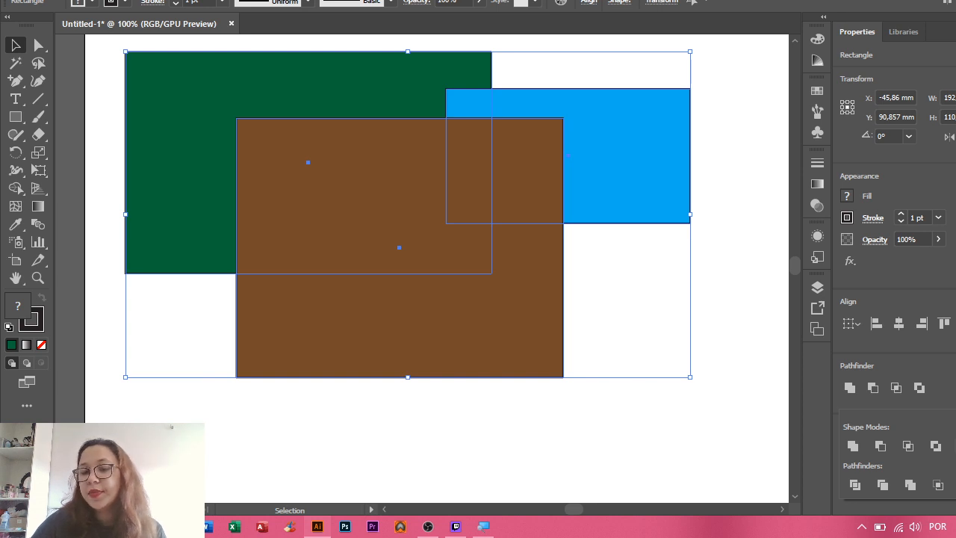
click(884, 488)
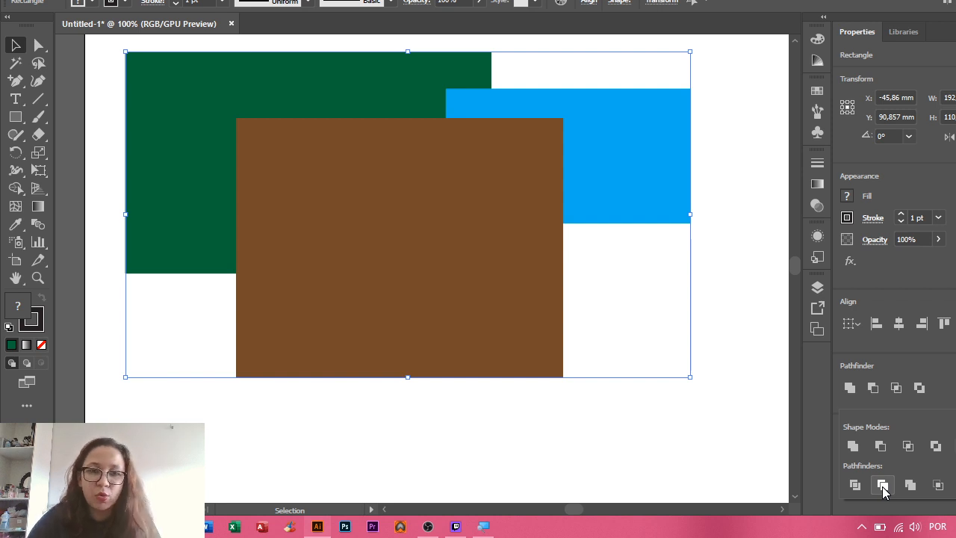
click(305, 43)
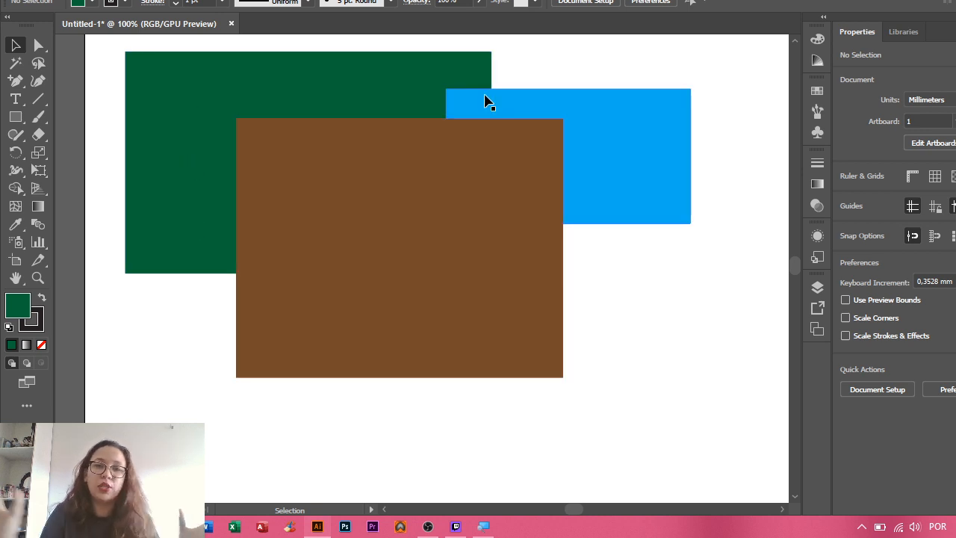
- Ungroup the trimmed green, blue and brown shapes and clear the selection
right_click(410, 207)
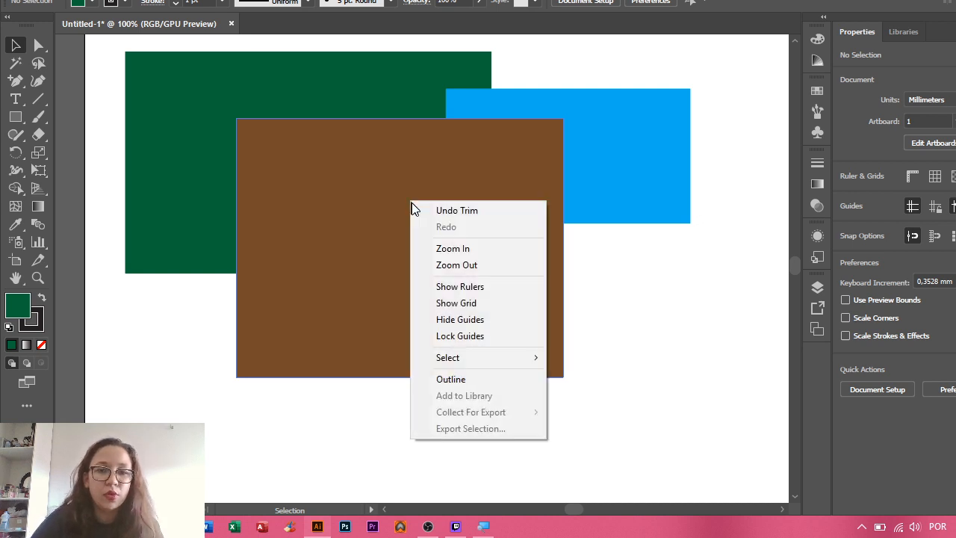
click(341, 198)
key(ctrl+a)
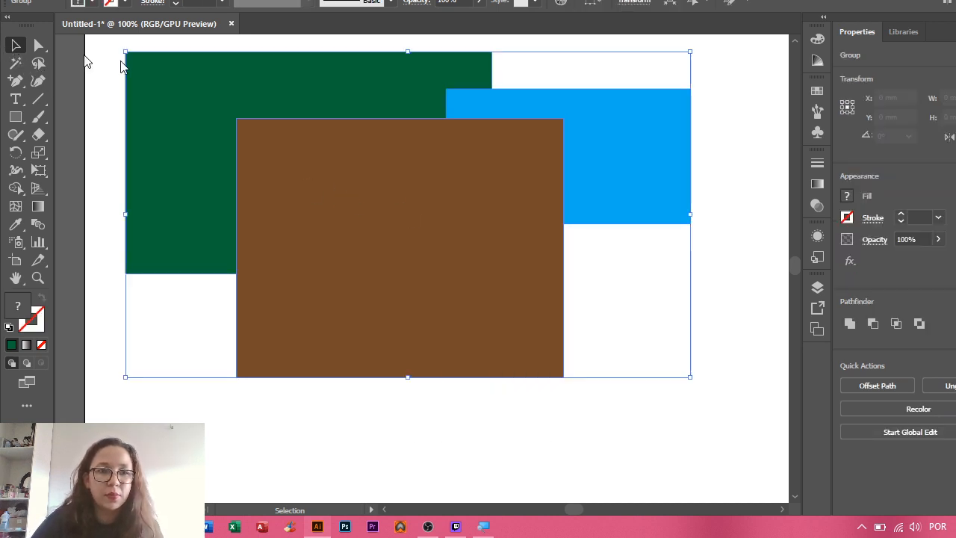
right_click(466, 154)
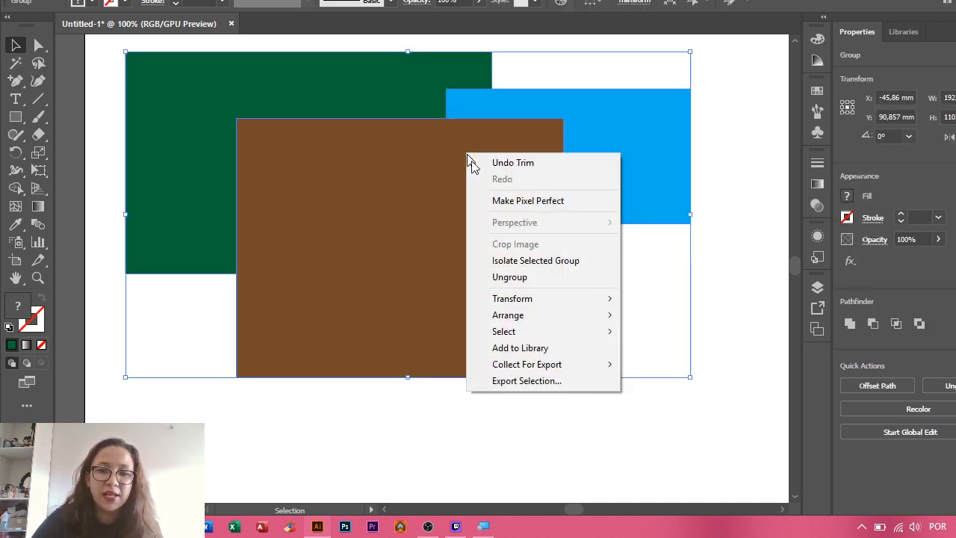
click(560, 277)
click(738, 234)
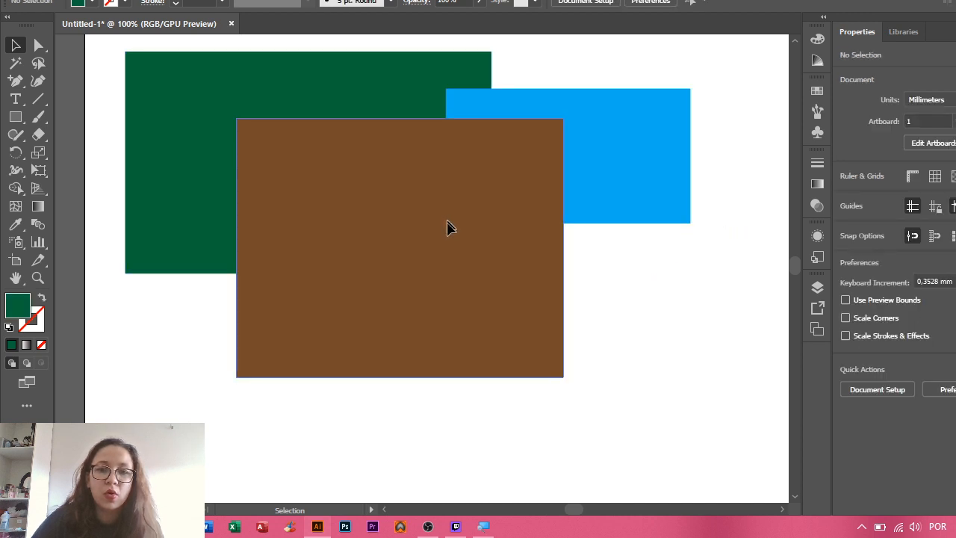
- Move the brown, blue and green trimmed pieces apart to expose their cut-away areas
drag(456, 225, 465, 285)
drag(617, 158, 670, 158)
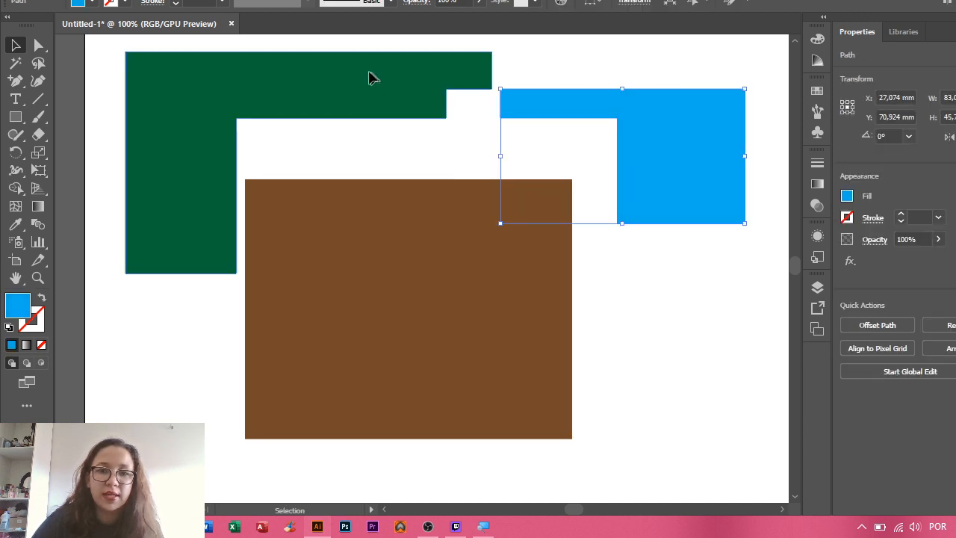
drag(381, 84, 348, 71)
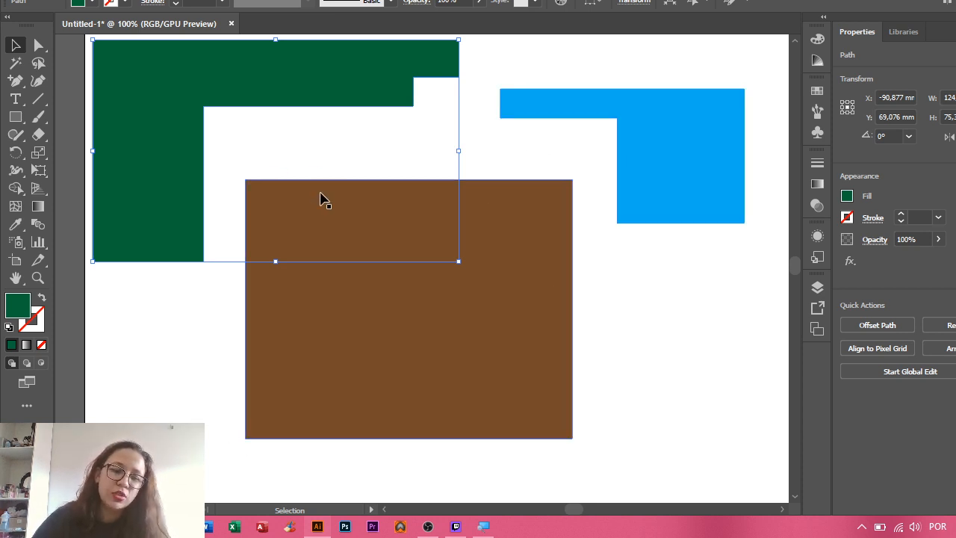
- Undo the piece moves, the ungrouping and the Trim to restore the original stroked rectangles
key(ctrl+z)
key(ctrl+z)
key(ctrl+z)
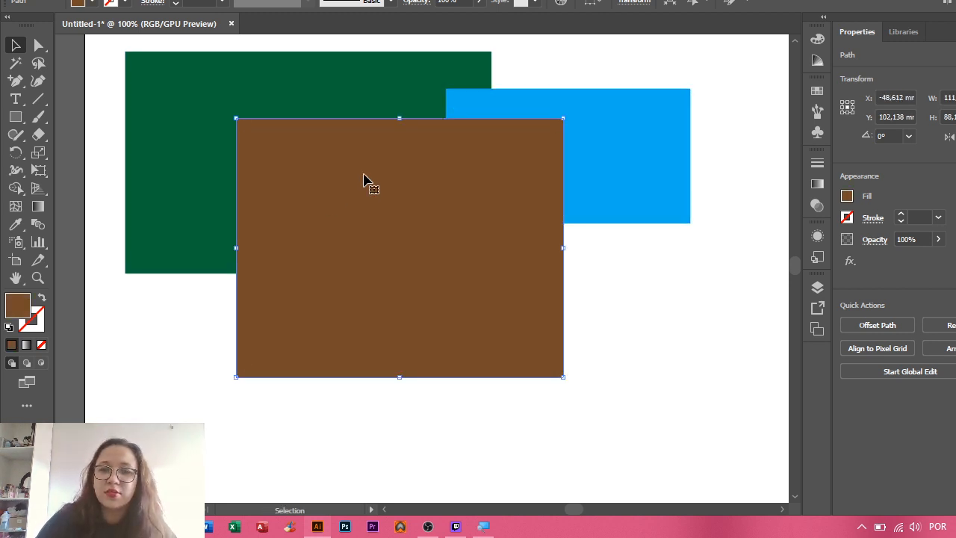
key(a)
key(ctrl+a)
key(v)
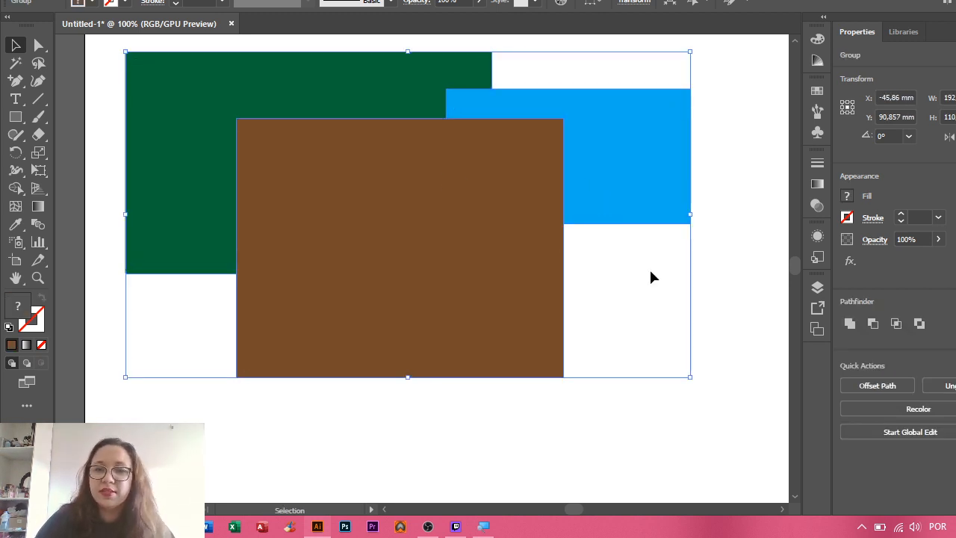
click(750, 250)
click(506, 171)
key(a)
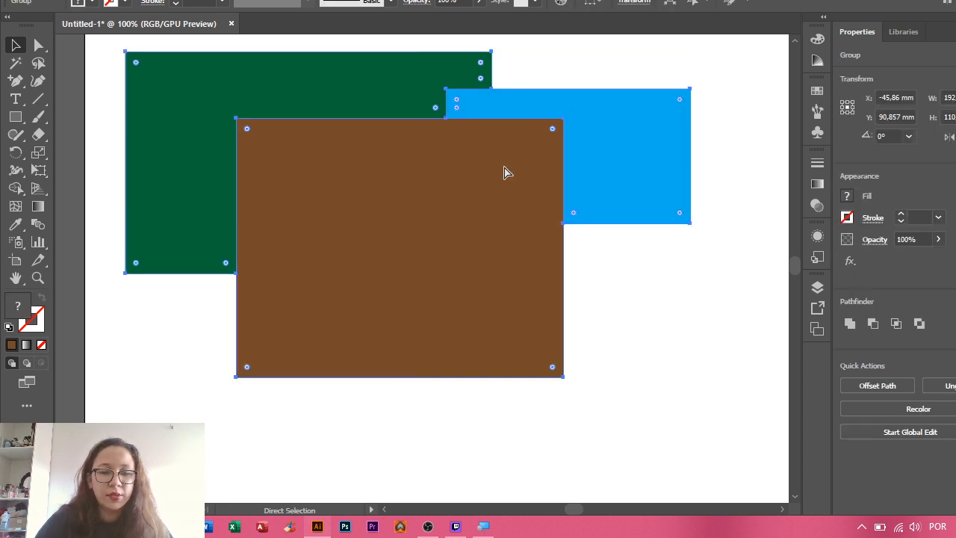
key(ctrl+shift+g)
key(v)
click(760, 216)
click(502, 215)
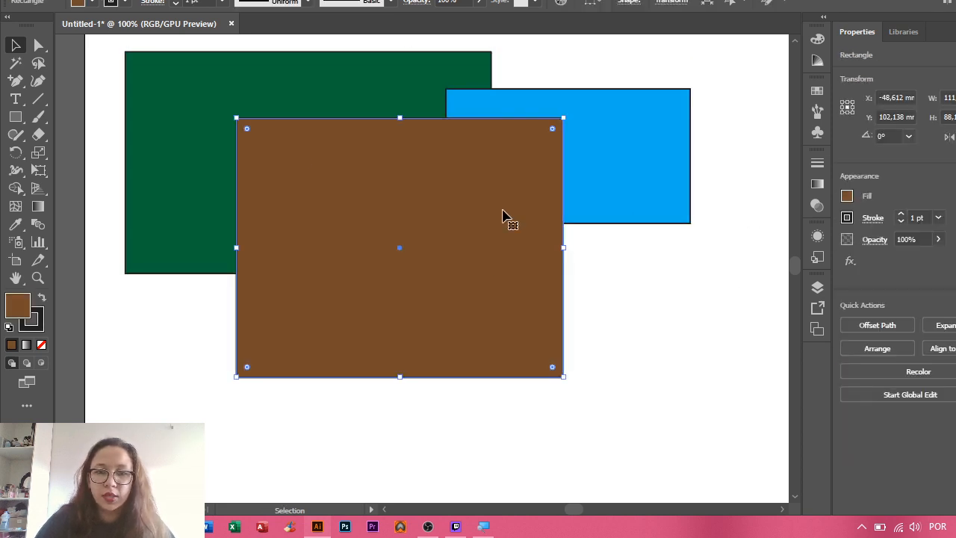
- Apply the Pathfinder Merge operation to the three rectangles and shift the resulting group slightly down the artboard
drag(675, 286, 306, 80)
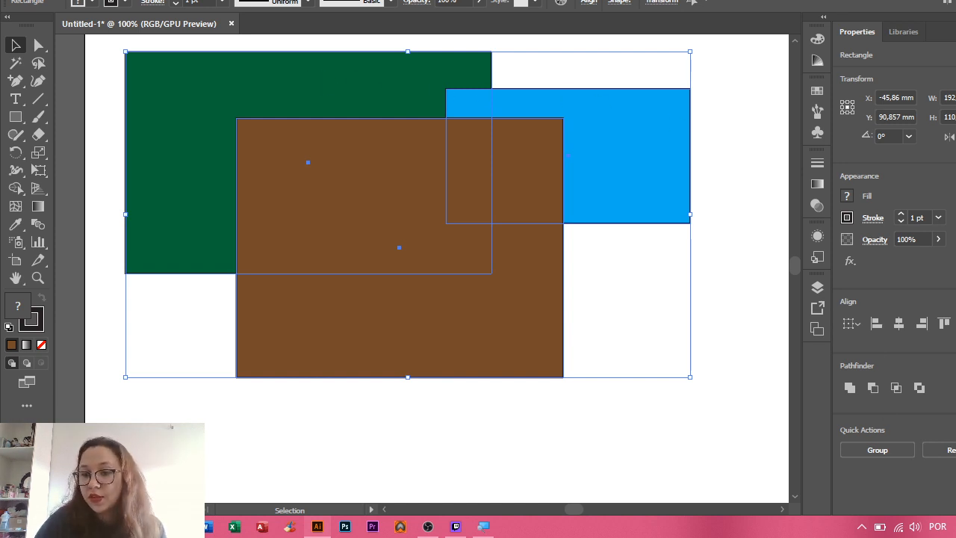
click(942, 388)
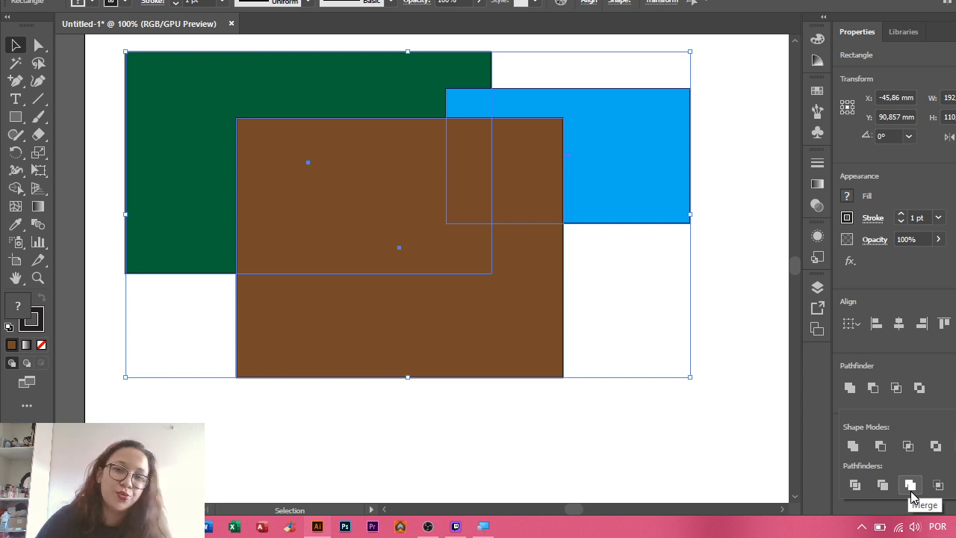
click(911, 487)
click(721, 152)
drag(568, 221, 463, 313)
- Ungroup the merged shapes and move the brown, blue and green pieces apart
right_click(441, 239)
click(518, 366)
click(719, 253)
drag(599, 216, 657, 216)
drag(356, 110, 292, 88)
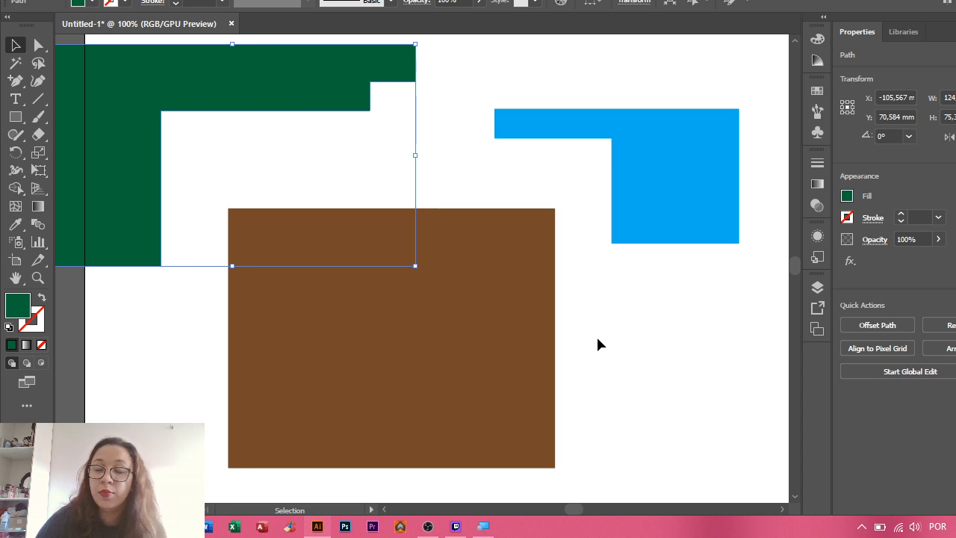
- Undo the piece moves and the ungrouping to restore the merged group, and clear the selection
key(a)
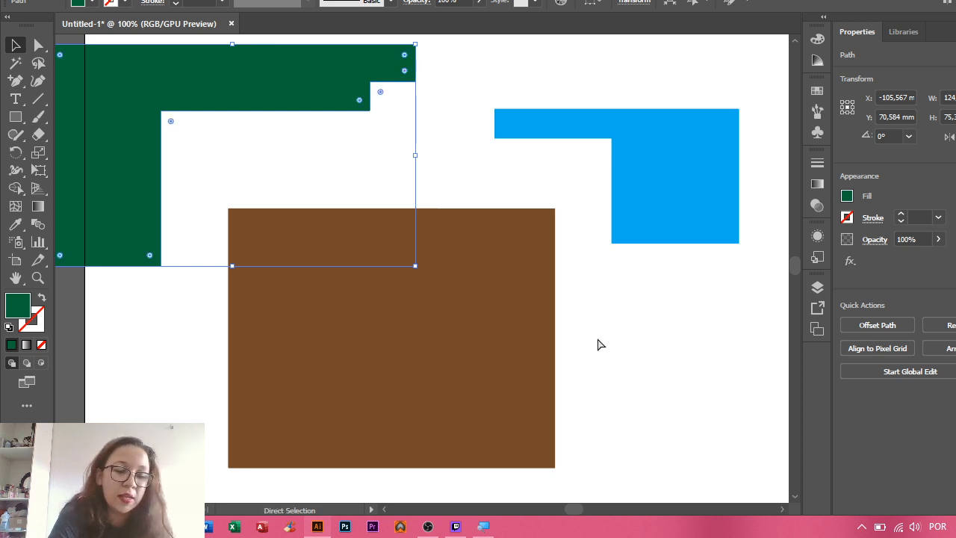
key(ctrl+z)
key(ctrl+z)
key(ctrl+z)
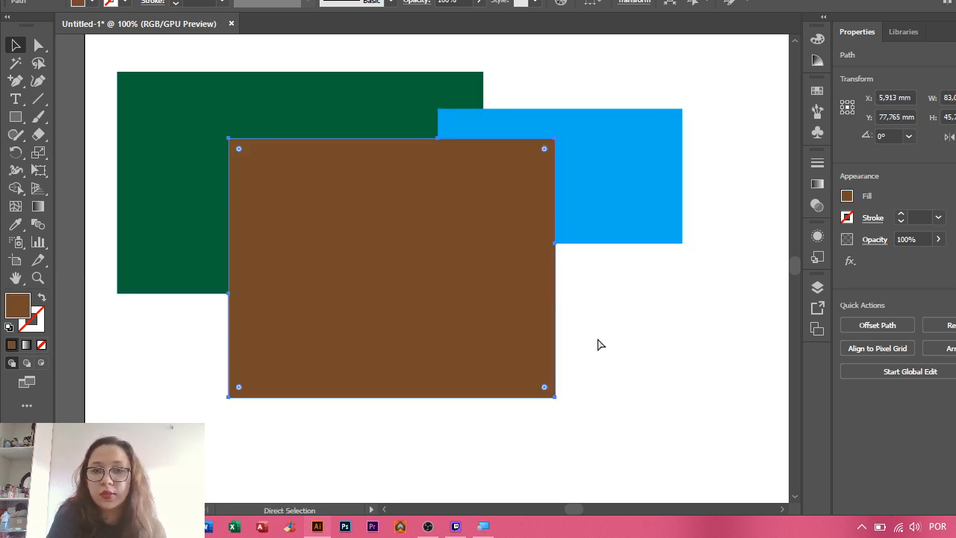
key(ctrl+a)
key(v)
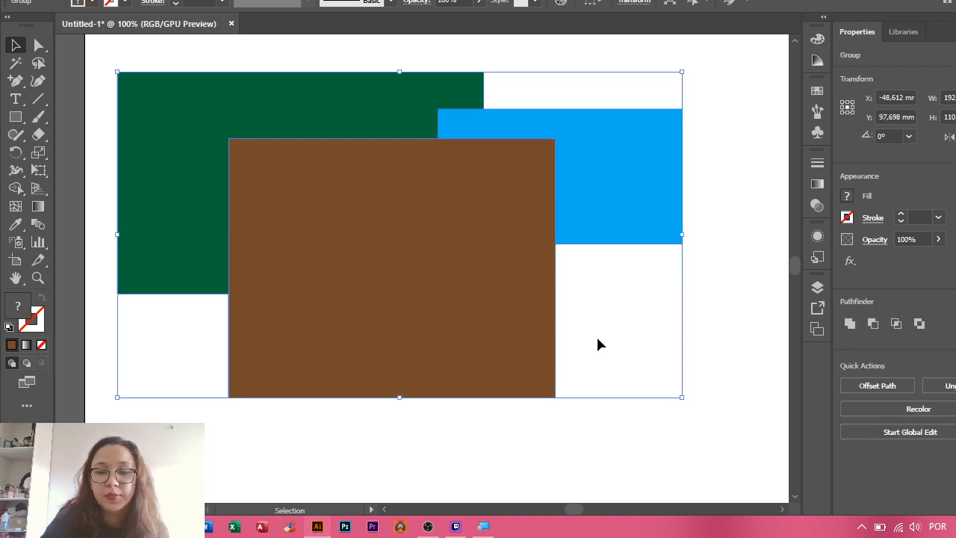
key(ctrl+h)
click(710, 245)
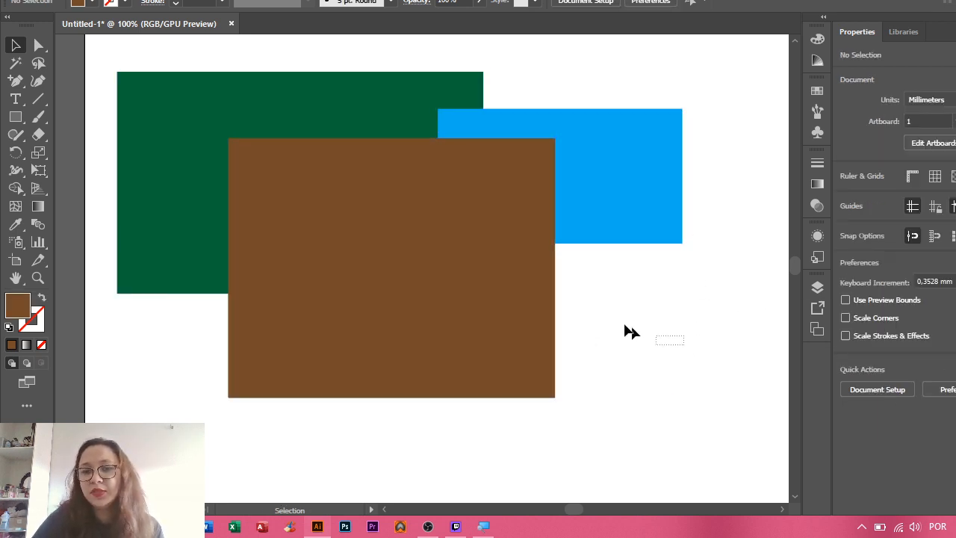
- Apply the Pathfinder Crop operation to the merged group and select the cropped result
drag(632, 332, 167, 81)
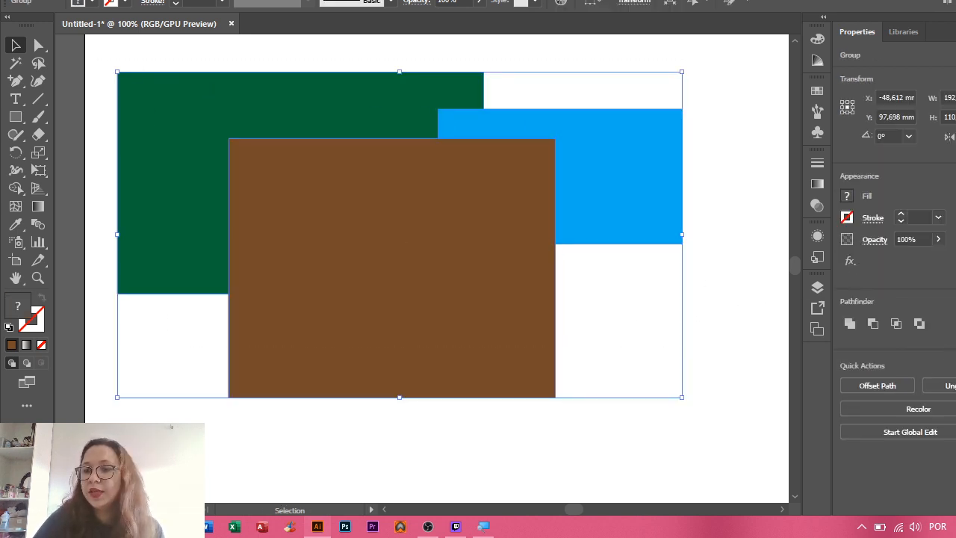
key(ctrl+shift+F9)
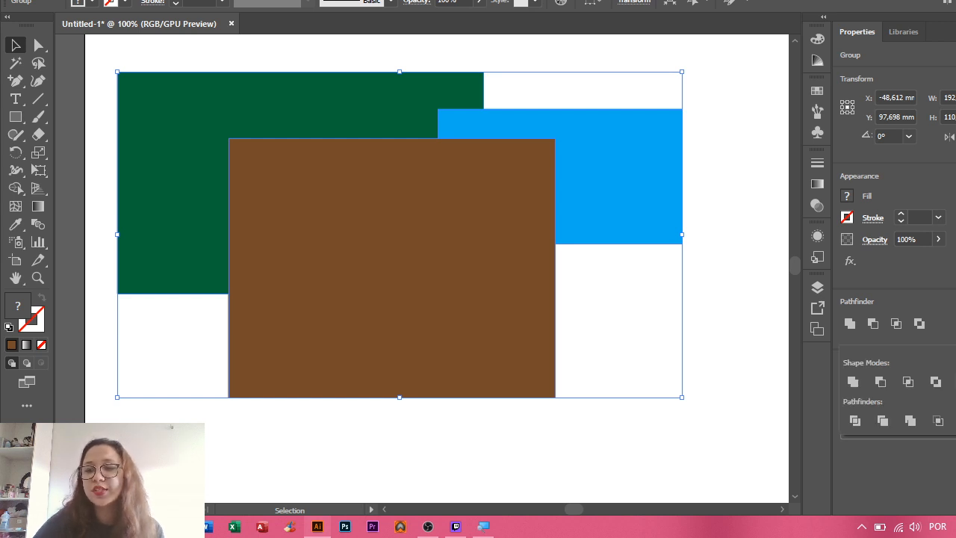
click(938, 421)
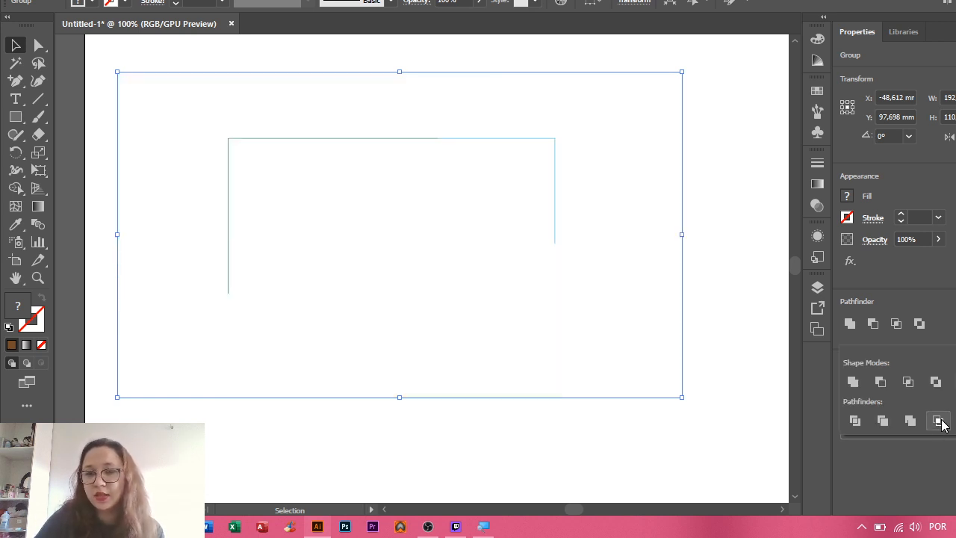
click(213, 102)
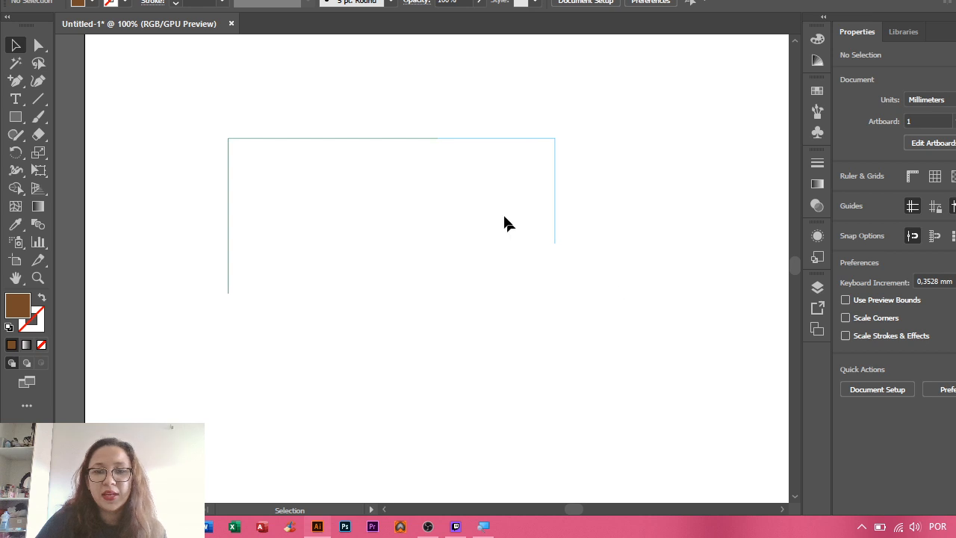
drag(679, 439, 278, 169)
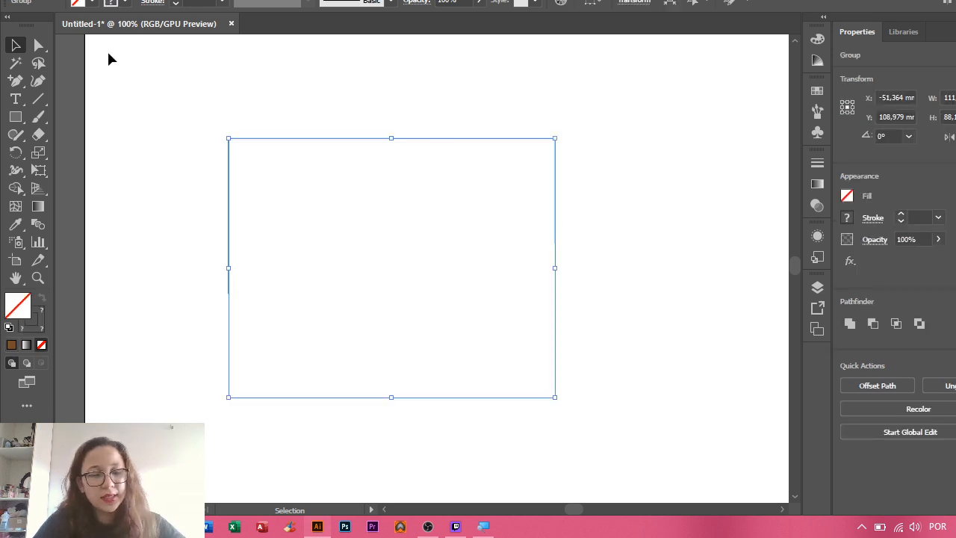
- Undo the Crop and the earlier repositioning of the merged group
key(ctrl+z)
click(522, 139)
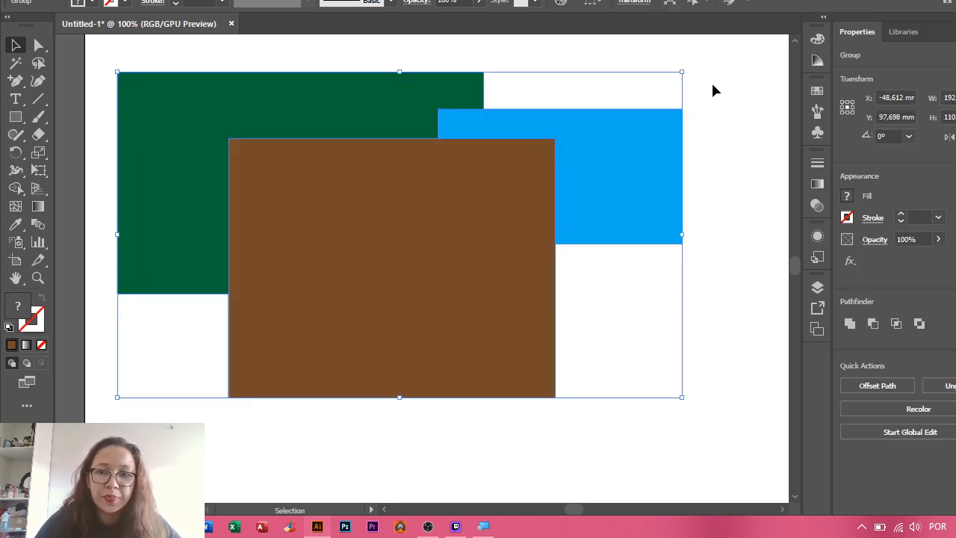
key(ctrl+z)
key(ctrl+z)
key(ctrl+z)
key(ctrl+z)
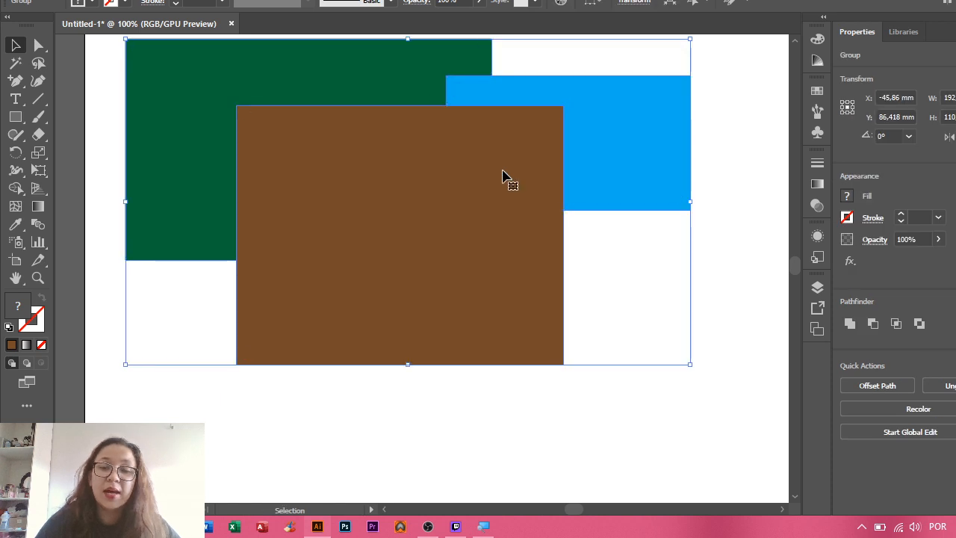
- Move the merged group slightly down the artboard, show the additional Pathfinder operations, and close them
drag(503, 175, 505, 235)
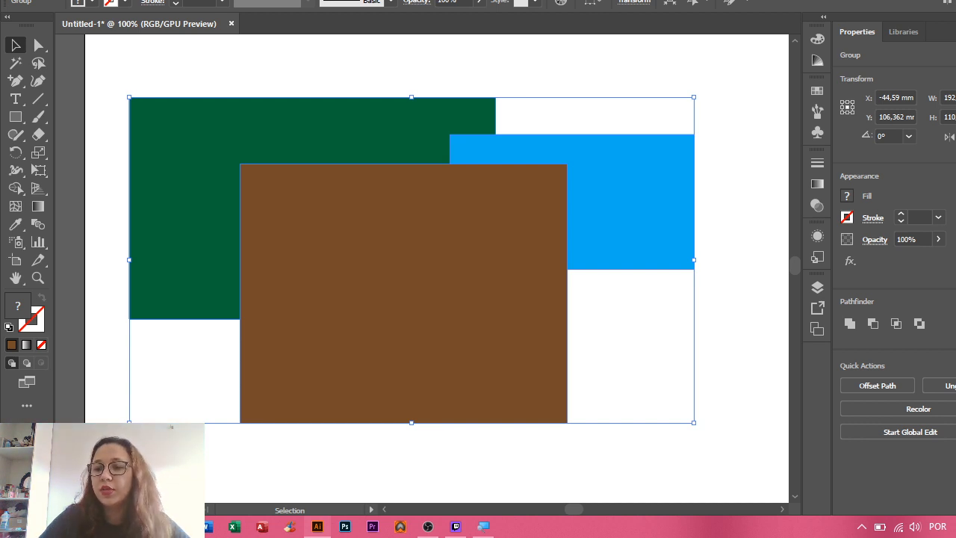
click(943, 323)
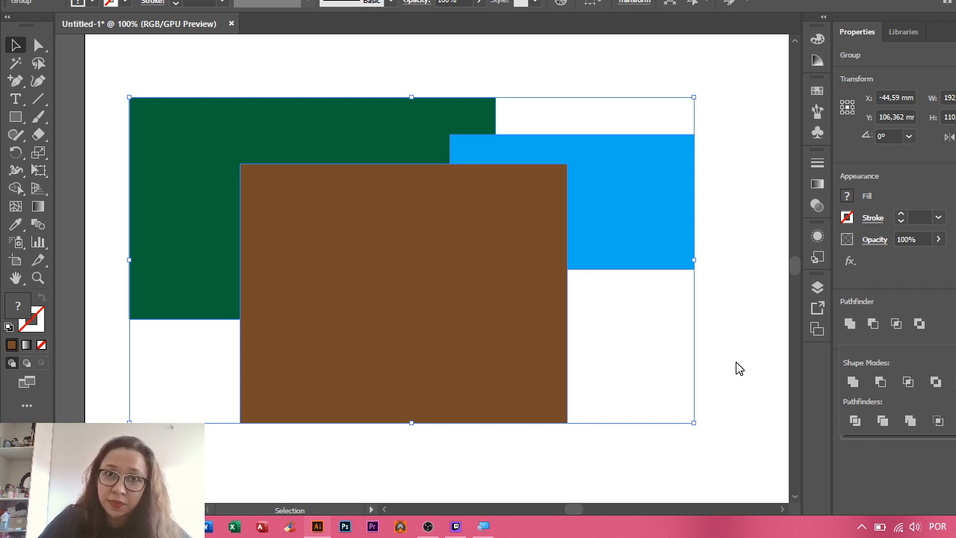
click(224, 81)
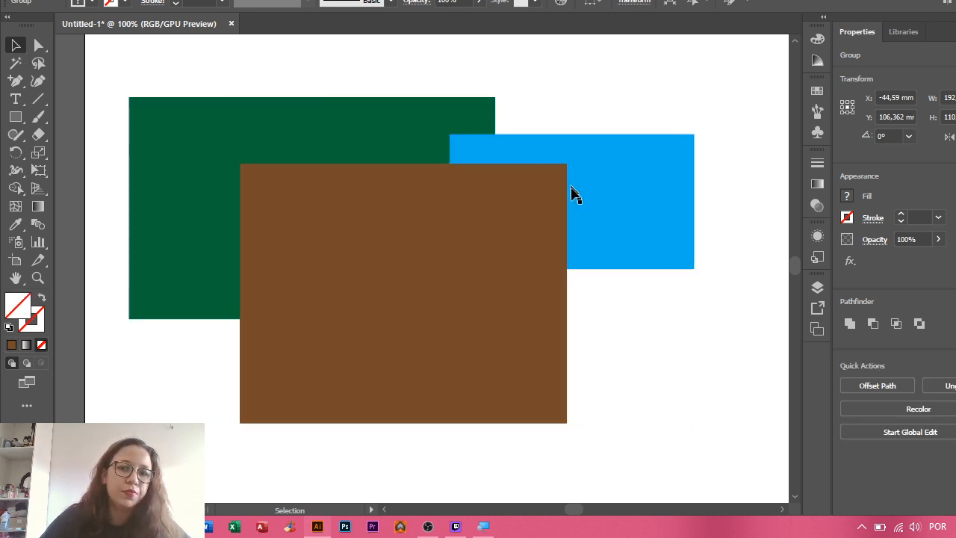
key(a)
key(ctrl+a)
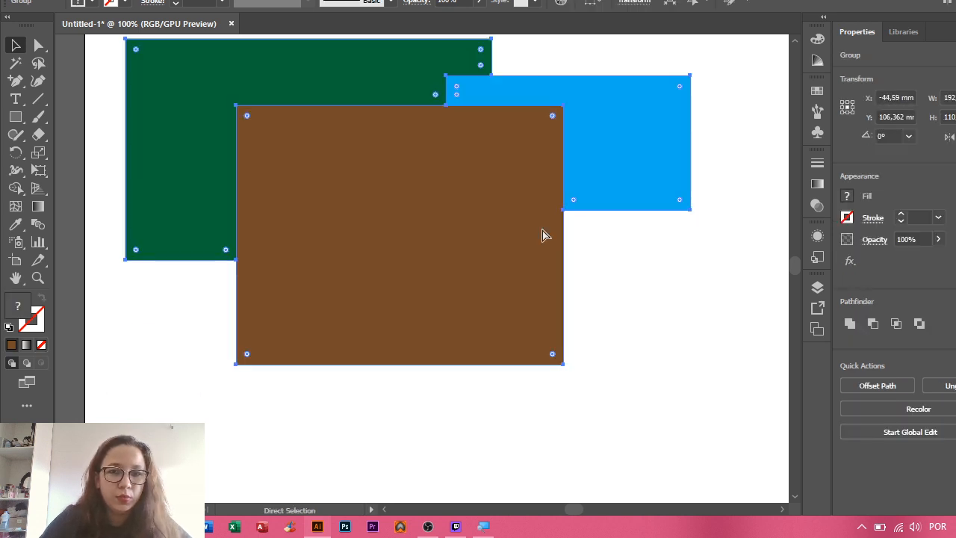
key(ctrl+z)
key(ctrl+z)
key(v)
click(717, 143)
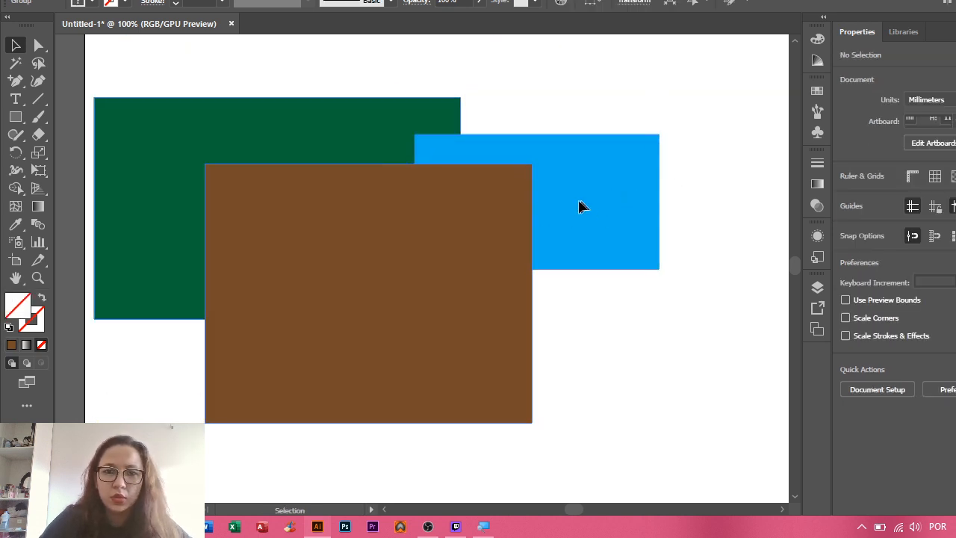
- Delete the merged group of coloured rectangles to leave the artboard empty
drag(581, 207, 570, 183)
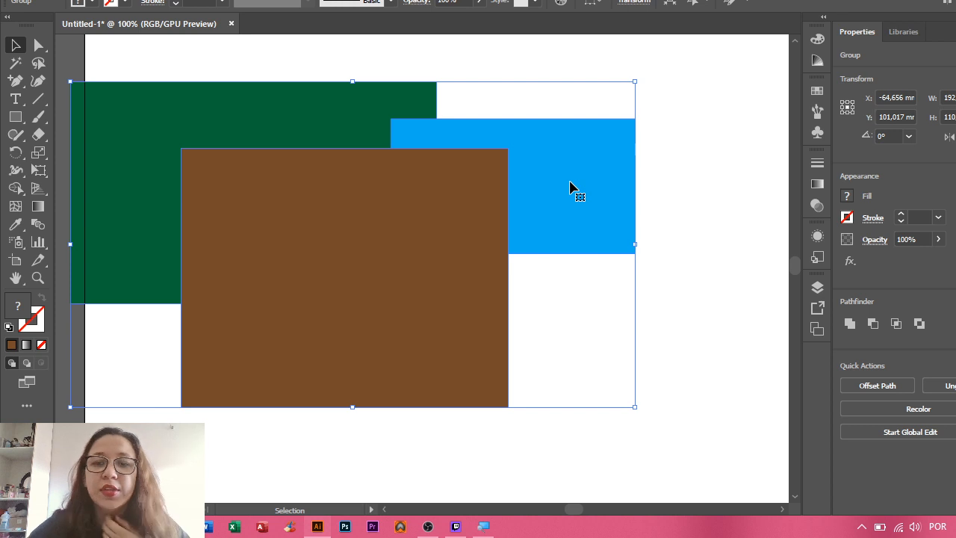
key(Delete)
drag(699, 112, 524, 191)
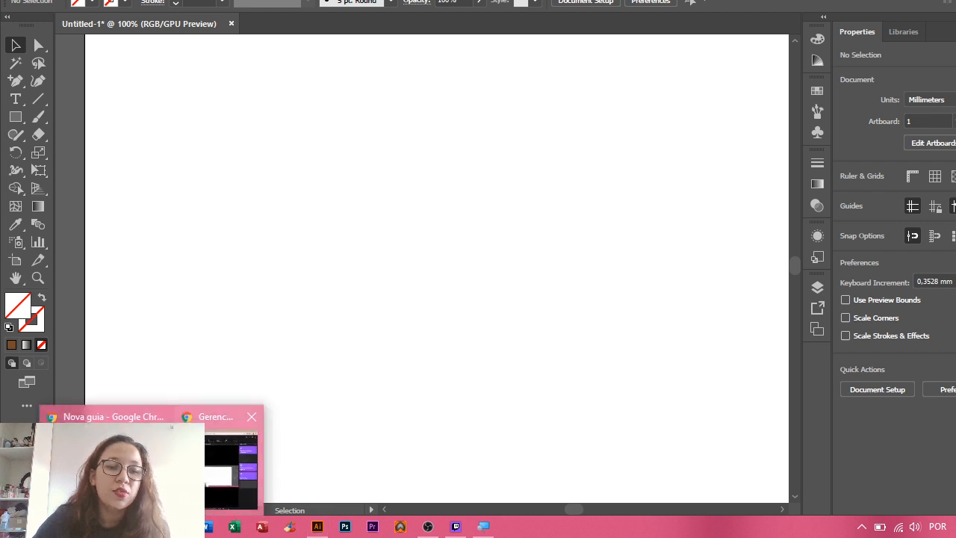
- Switch to Chrome and search Google for "dafonte"
click(149, 527)
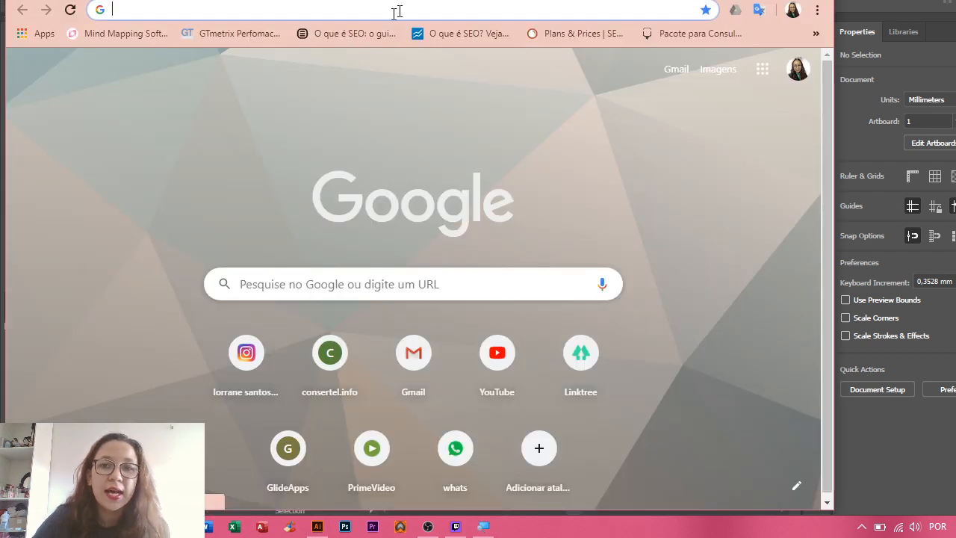
text(dafonte)
key(Return)
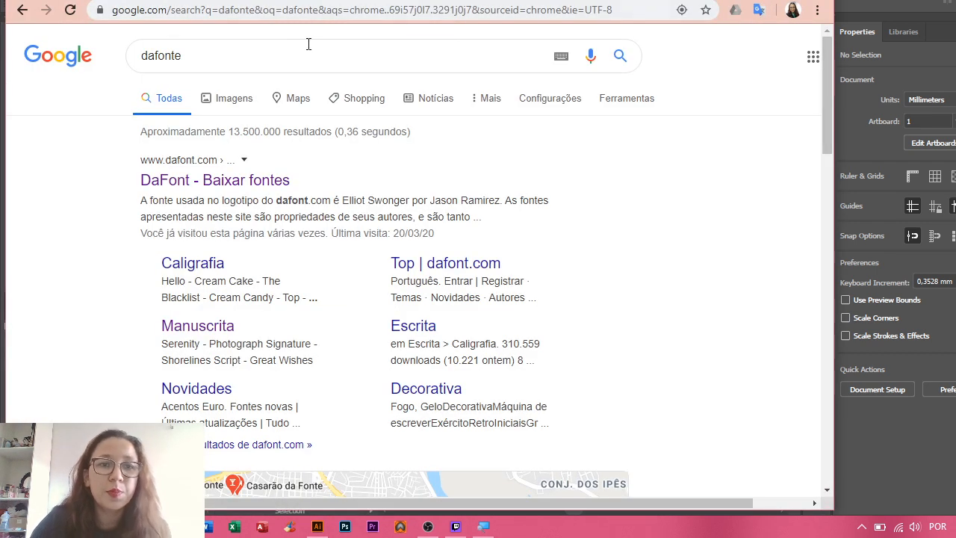
double_click(299, 63)
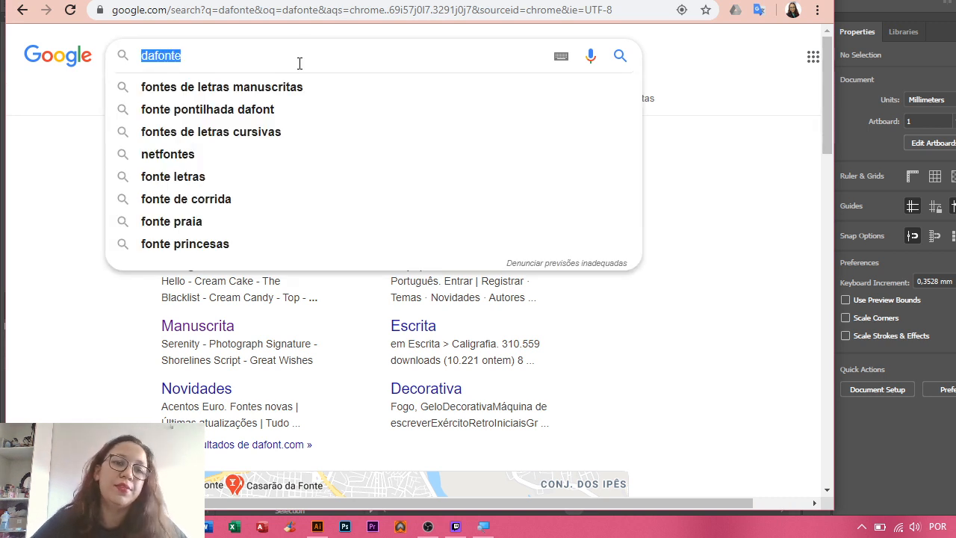
text(desenh)
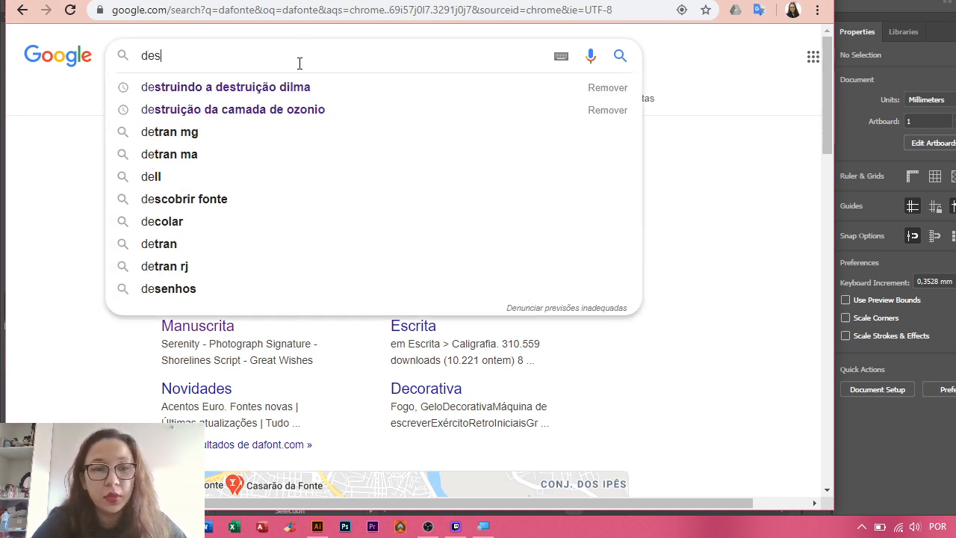
key(BackSpace)
key(BackSpace)
key(BackSpace)
key(BackSpace)
key(BackSpace)
key(BackSpace)
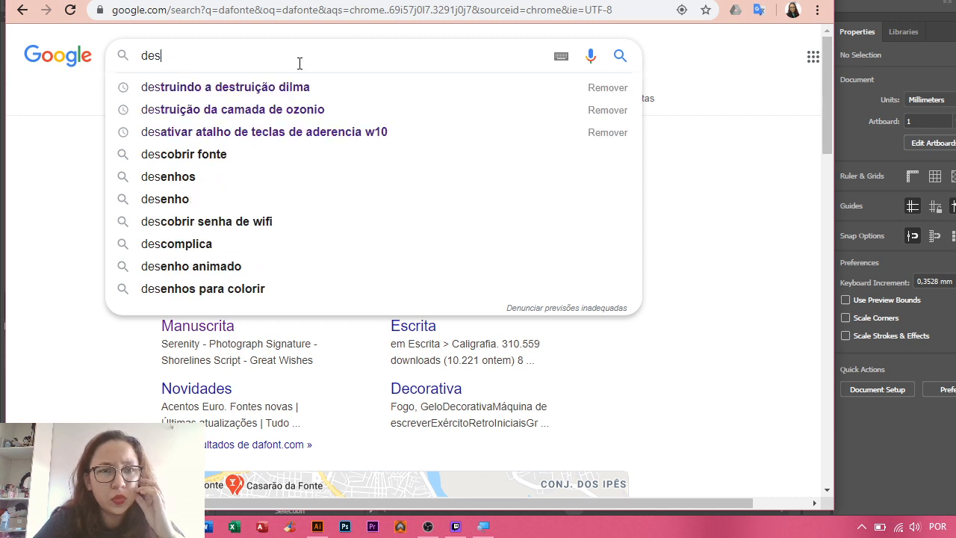
text(cor)
key(BackSpace)
text(n)
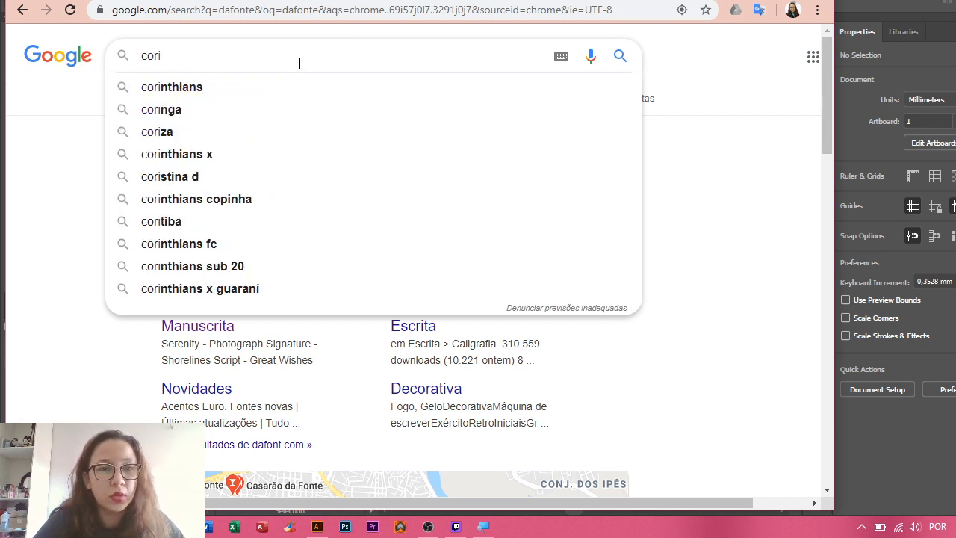
key(BackSpace)
key(BackSpace)
key(BackSpace)
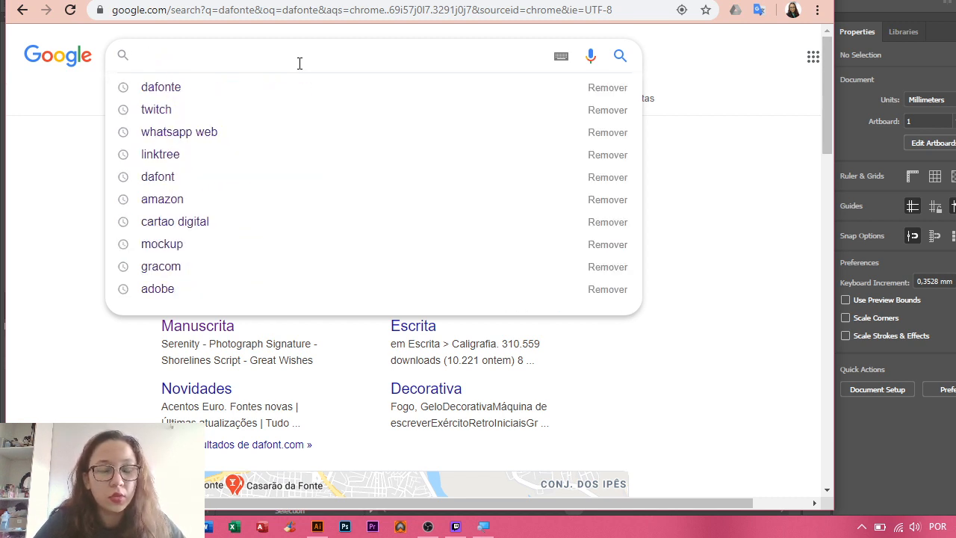
- Search Google Images for "desenhos pathfinder" and look through the results for a drawing to use
text(desenhos path)
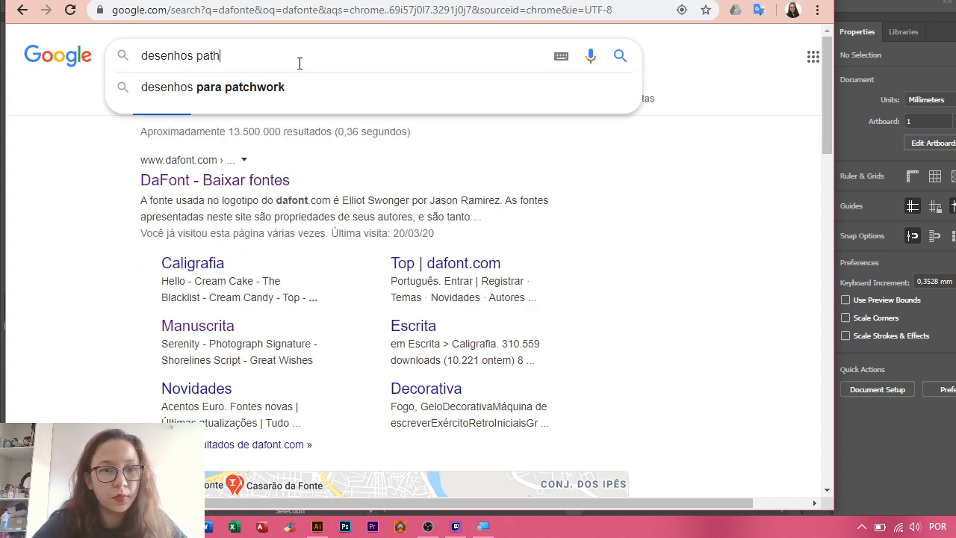
text(fidner)
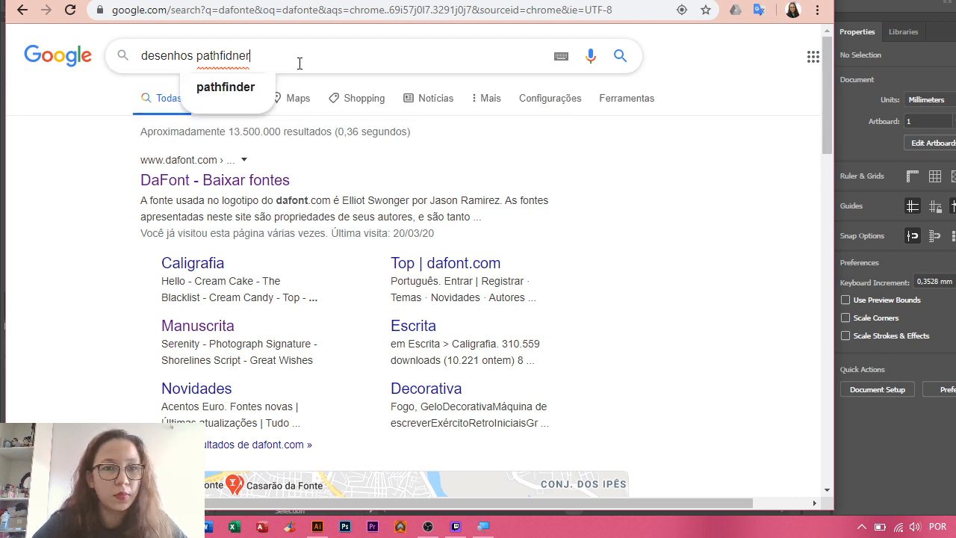
key(BackSpace)
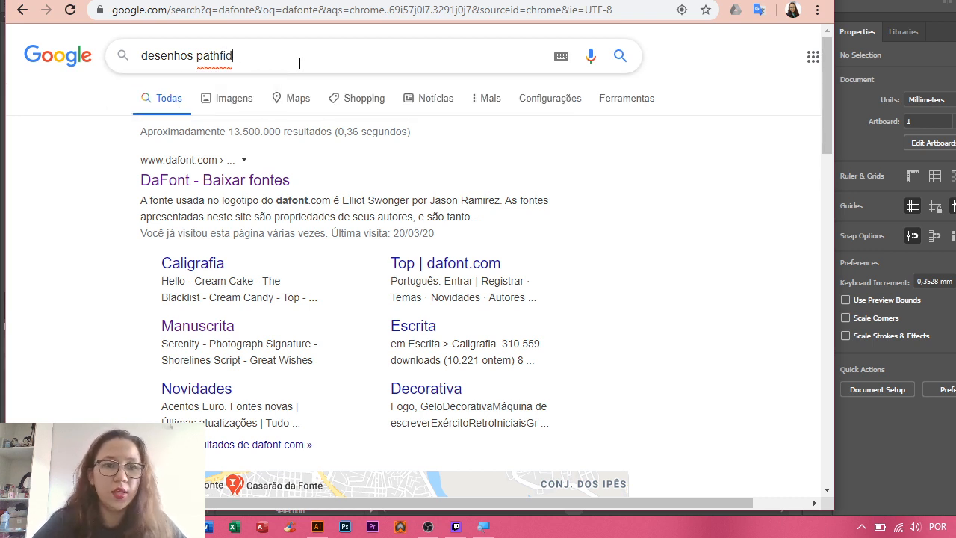
key(BackSpace)
text(nder)
key(Return)
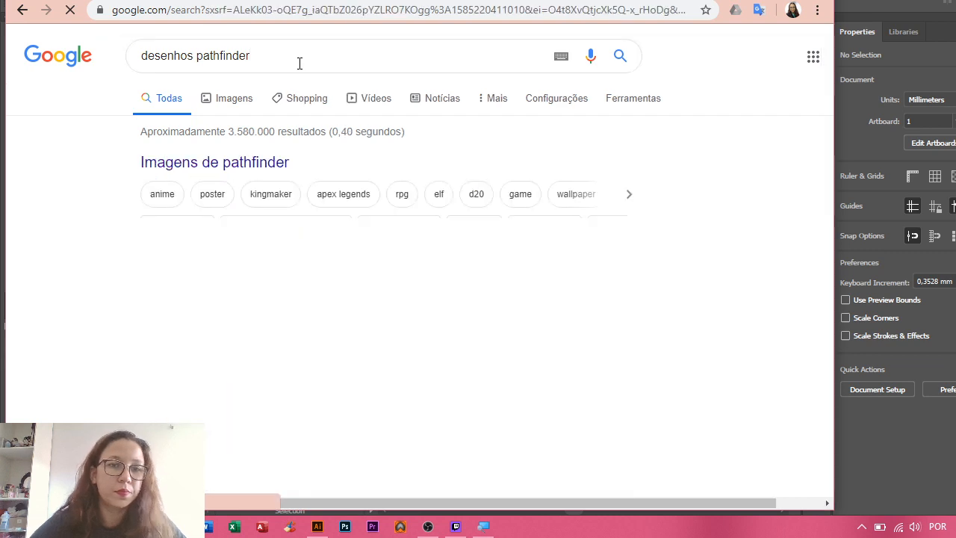
click(235, 98)
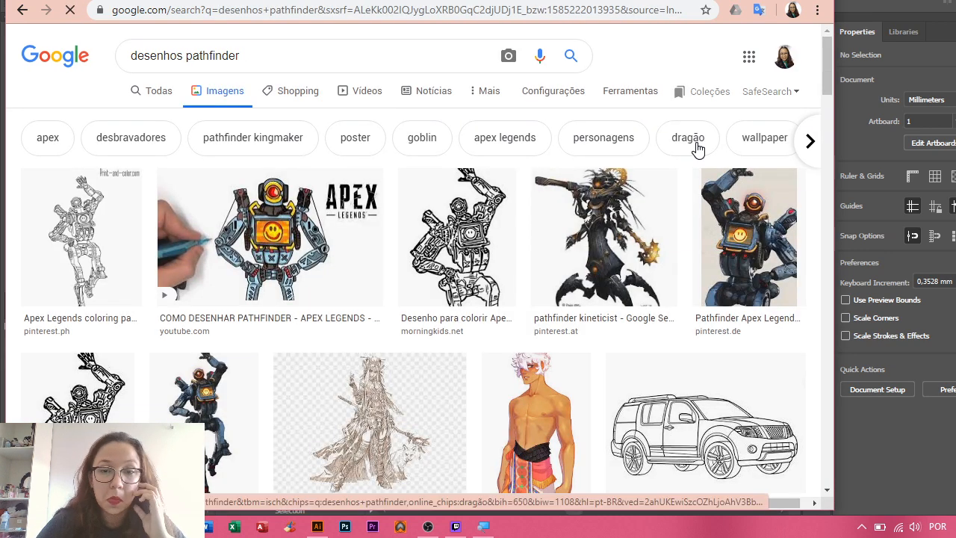
drag(828, 87, 827, 147)
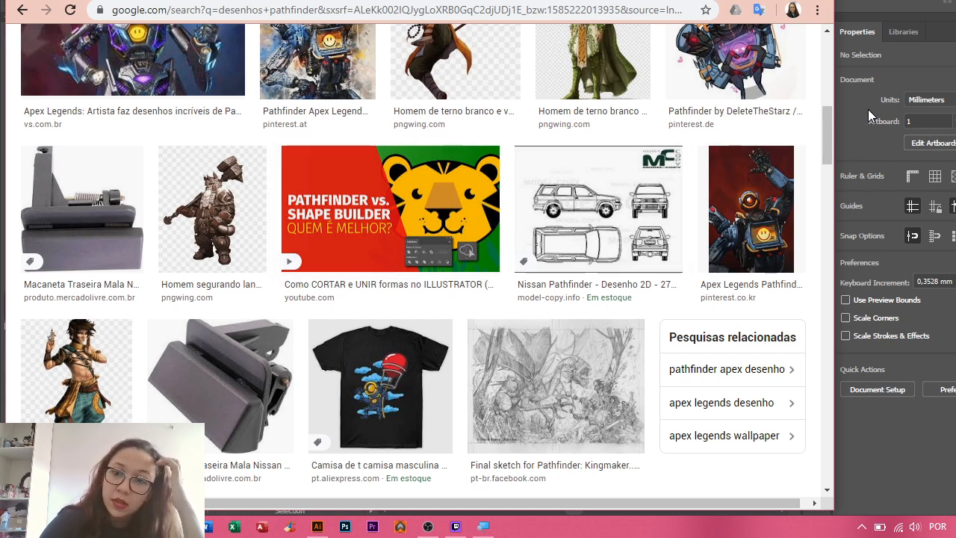
drag(828, 124, 826, 45)
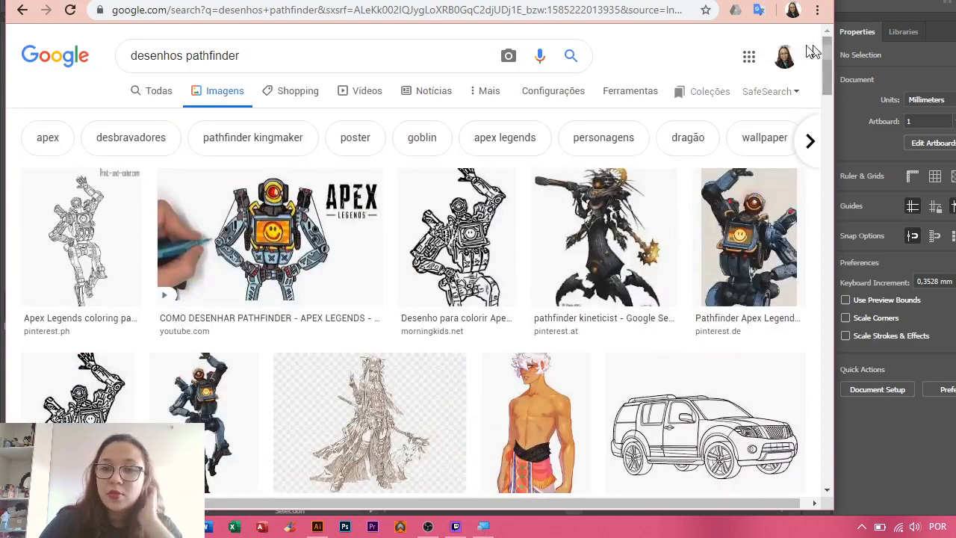
- Search Google Images for "coruja" and copy the close-up picture of the white-faced barn owl
drag(242, 57, 131, 57)
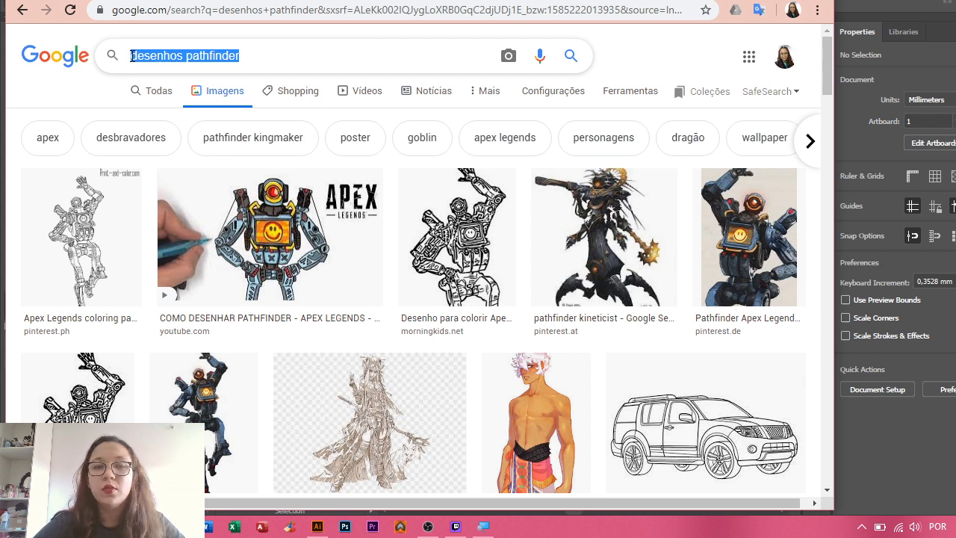
text(coruja)
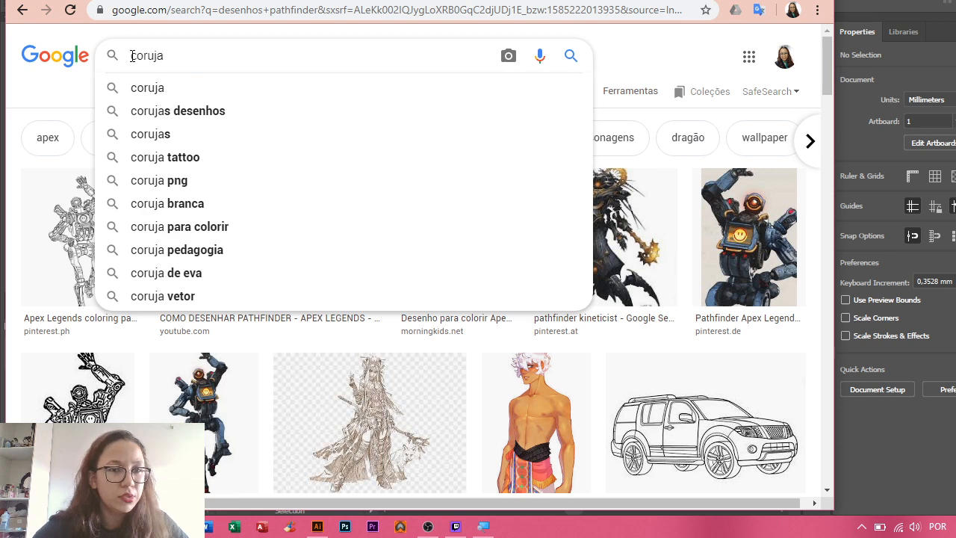
click(132, 91)
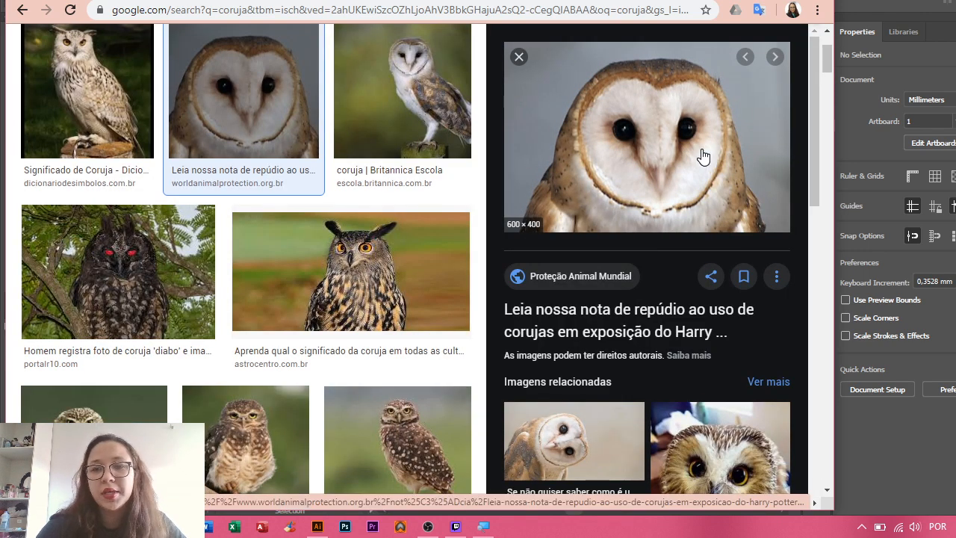
right_click(702, 155)
click(771, 326)
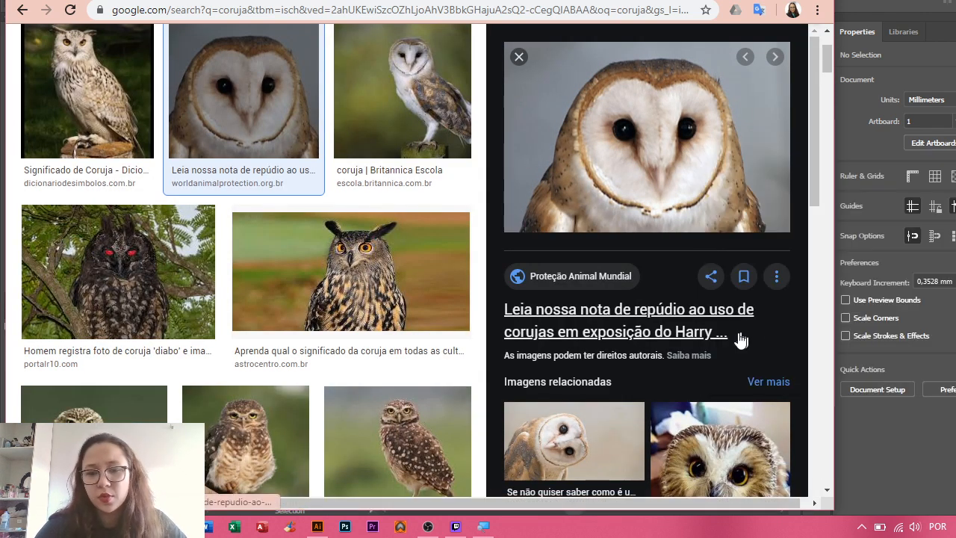
- Switch to Illustrator, paste the owl picture and scale it down to about 77.5 x 51.7 mm in the artboard's upper right area
key(alt+Tab)
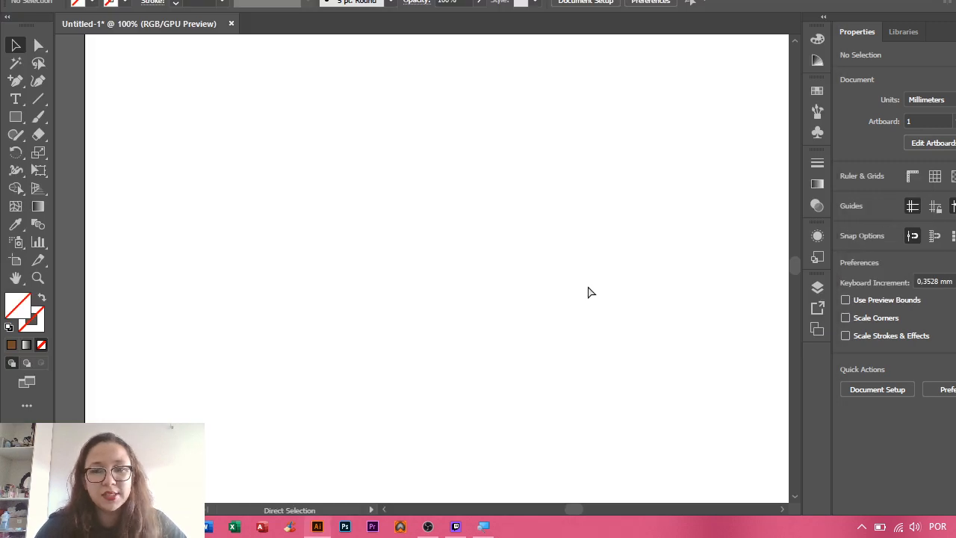
key(ctrl+v)
drag(478, 264, 424, 352)
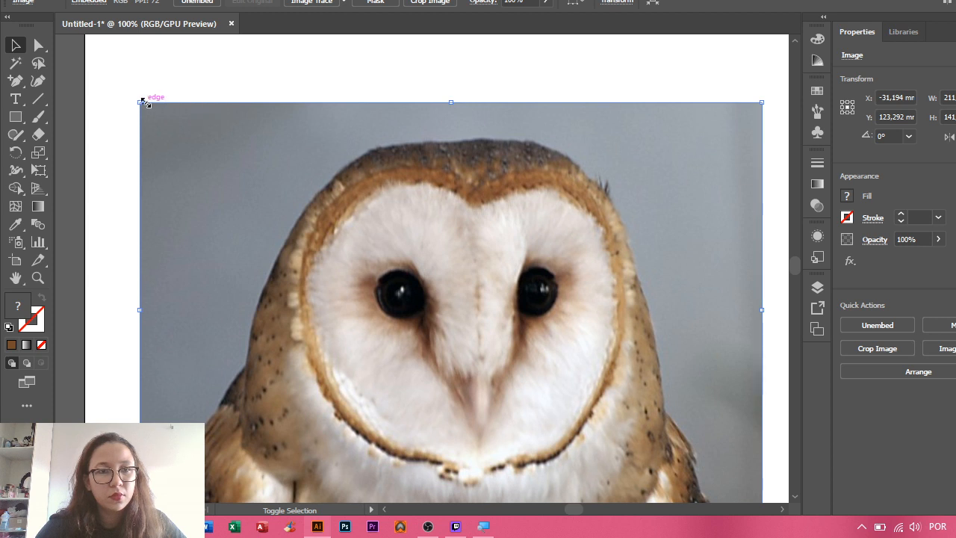
drag(143, 101, 534, 366)
drag(679, 459, 676, 143)
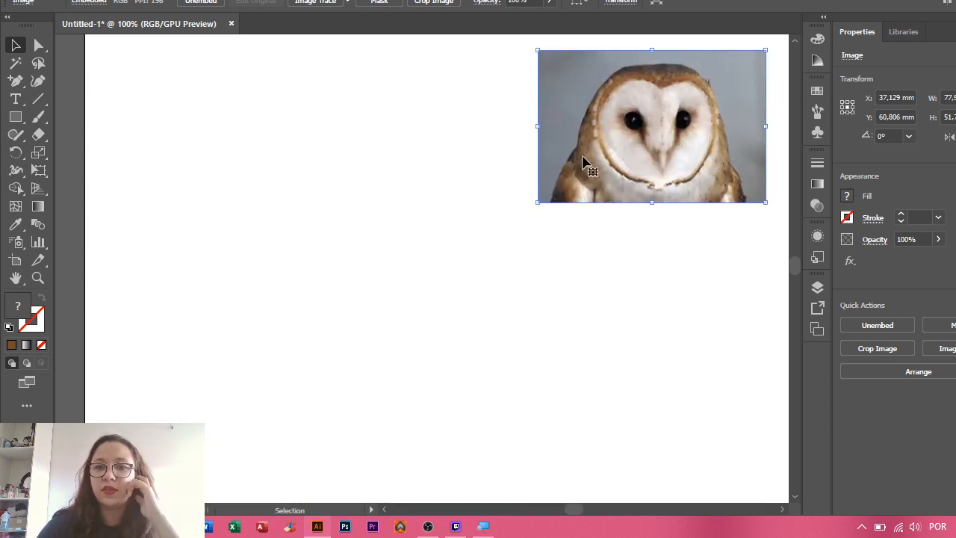
click(756, 279)
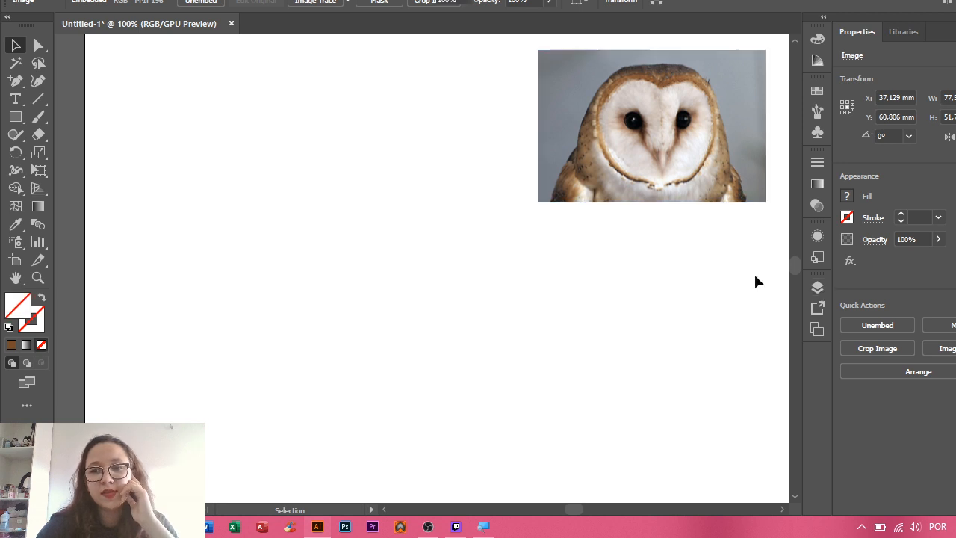
- Add a new layer above the owl picture's layer and lock the picture's layer
click(817, 289)
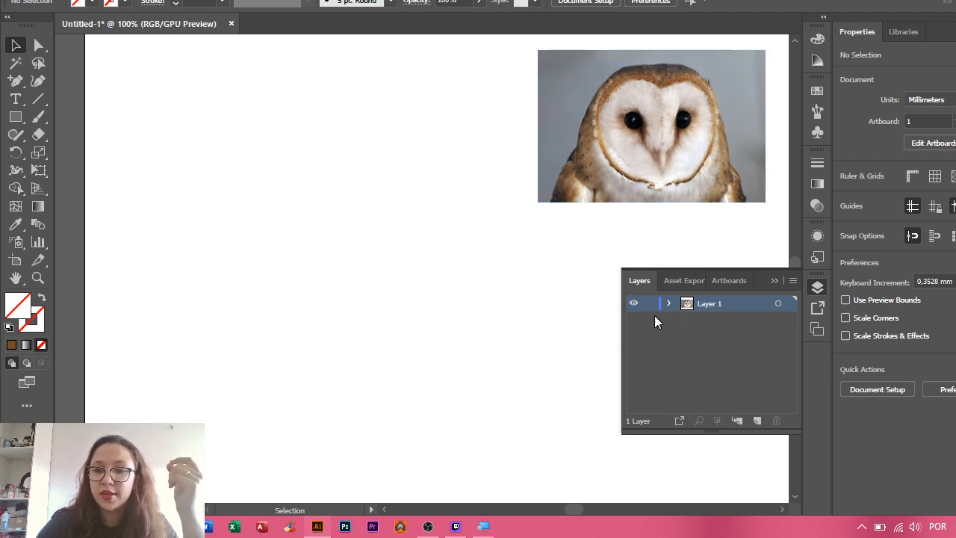
click(757, 421)
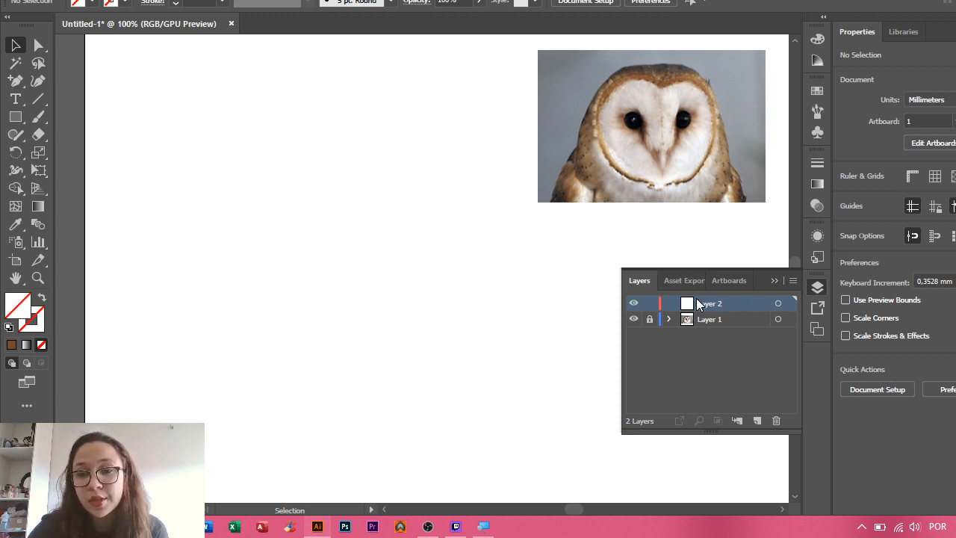
- Rename the owl picture's layer to Referencia and the empty layer above it to Desenho
click(713, 321)
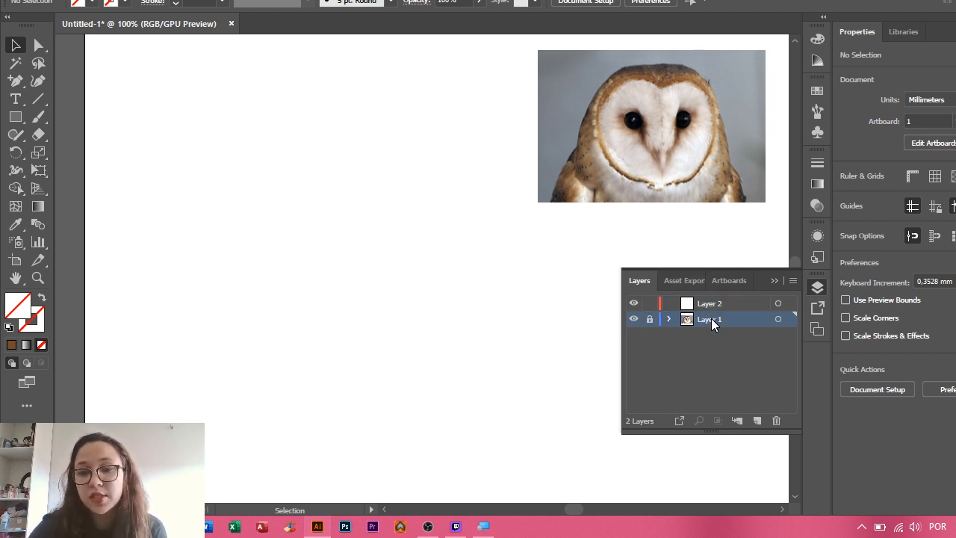
double_click(713, 319)
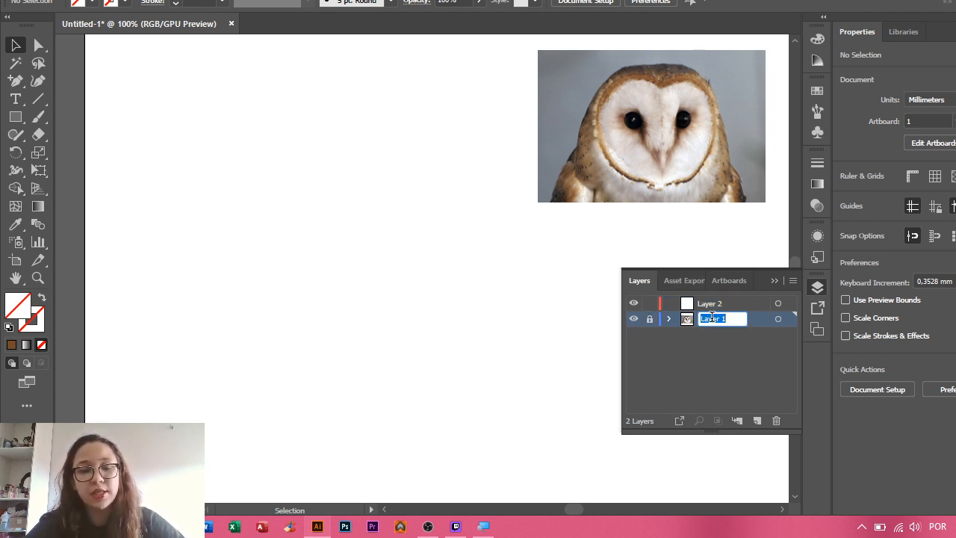
text(Referencia)
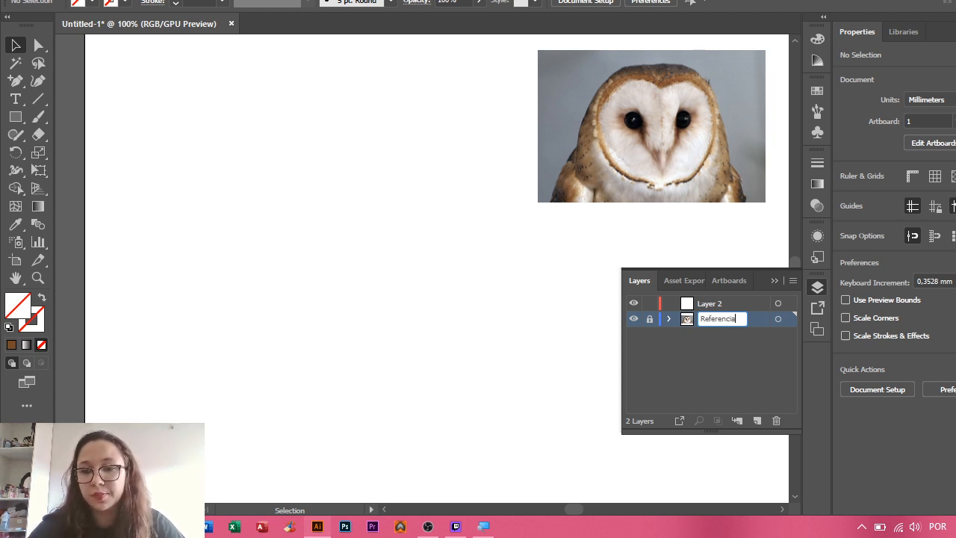
key(Return)
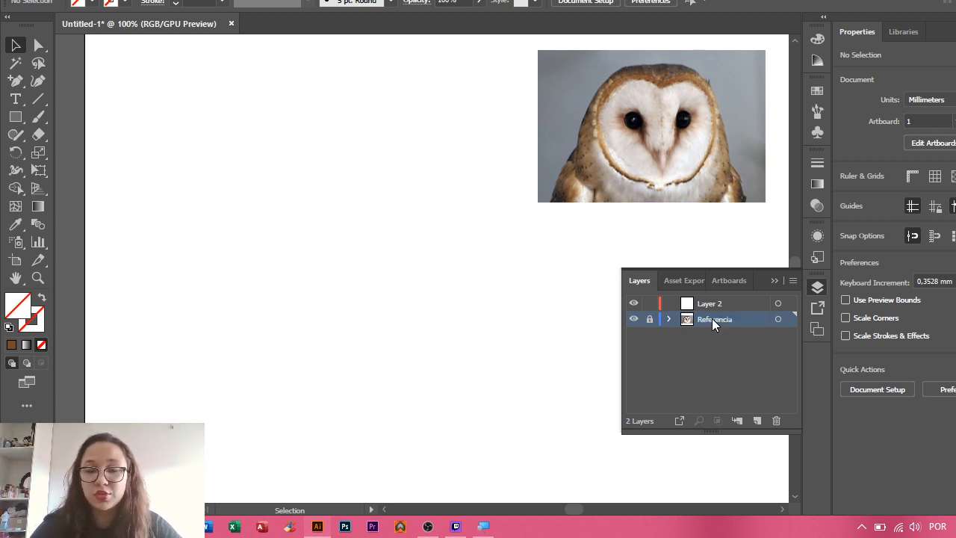
double_click(715, 304)
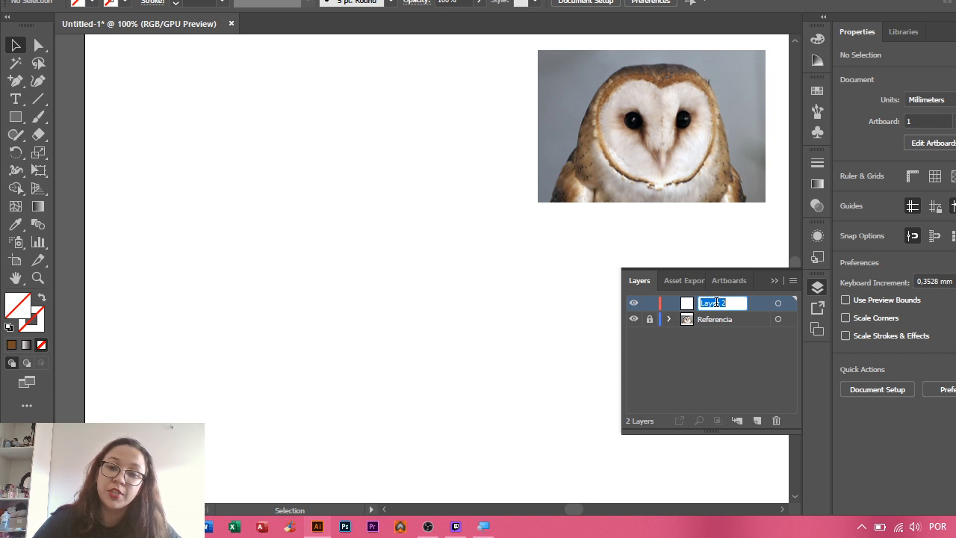
text(Desen)
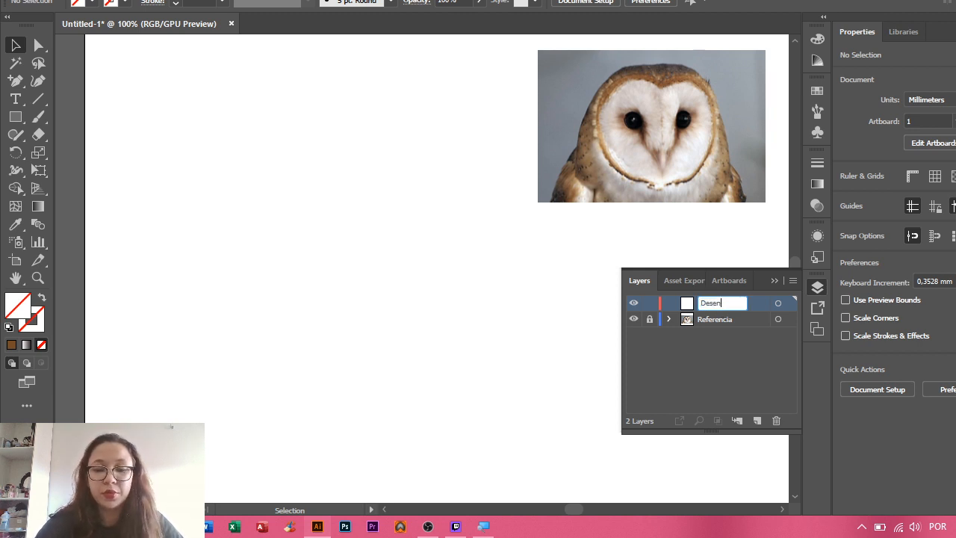
text(ho)
key(Return)
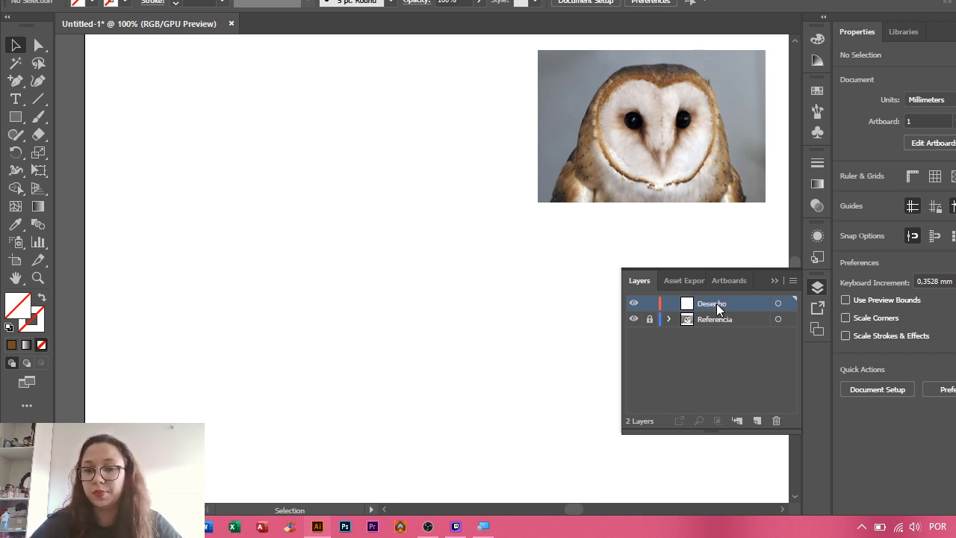
- Draw an upright ellipse about 68.5 x 100.5 mm to the left of the owl picture and fill it with medium brown (#A97C50)
click(775, 280)
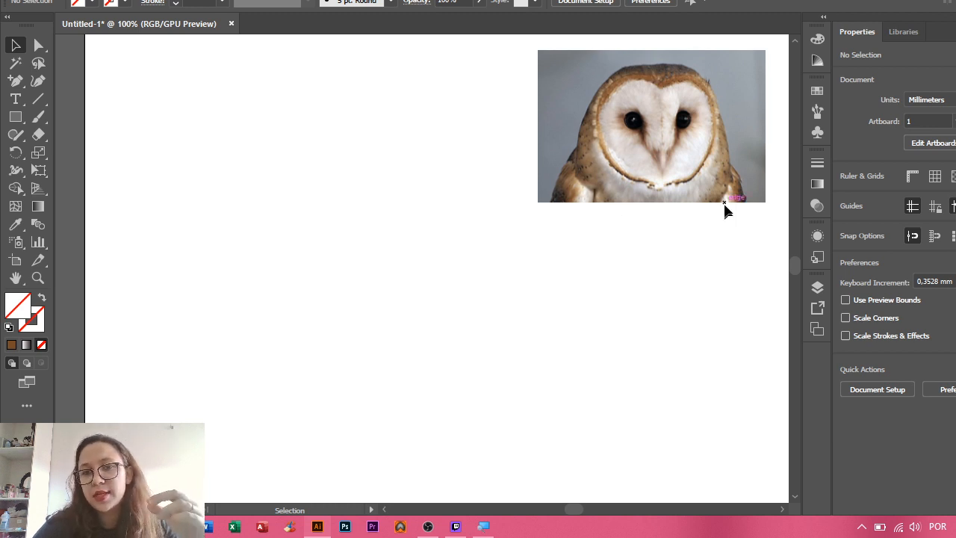
drag(4, 126, 73, 153)
mouse_move(254, 126)
mouse_down()
mouse_move(397, 410)
mouse_move(456, 422)
mouse_up()
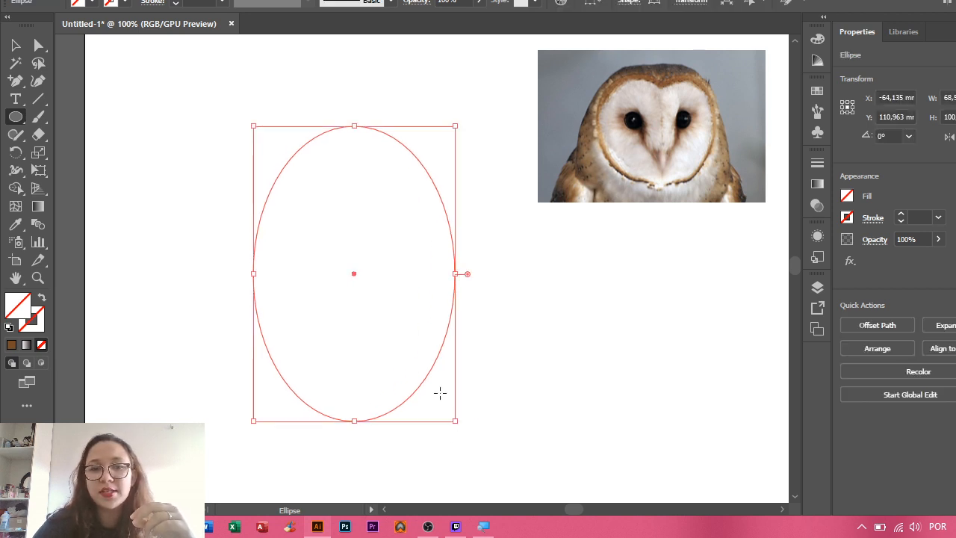
click(15, 48)
click(525, 273)
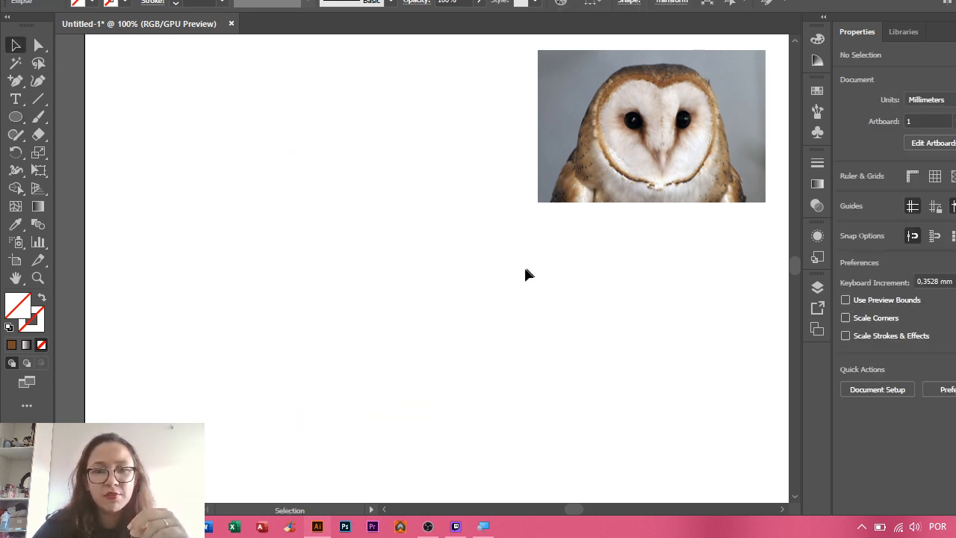
click(255, 272)
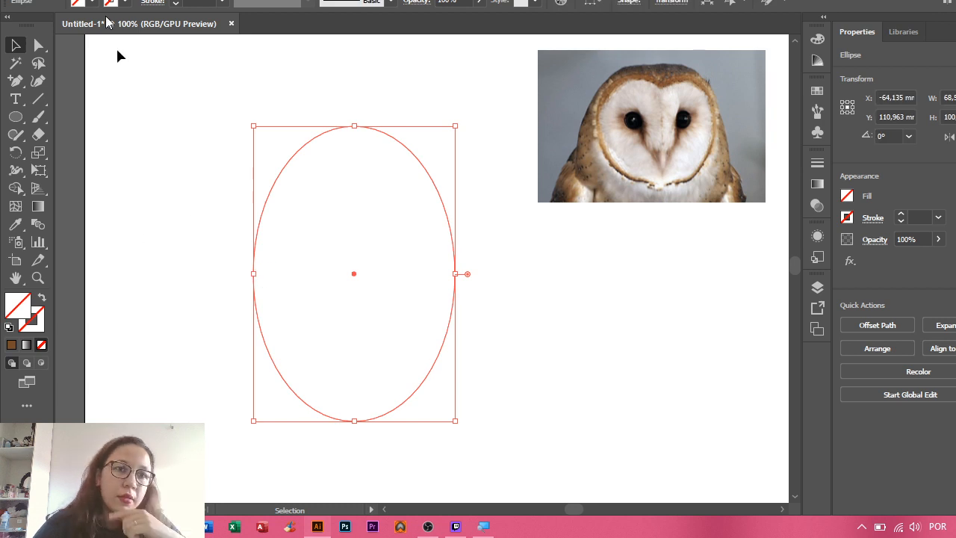
click(91, 2)
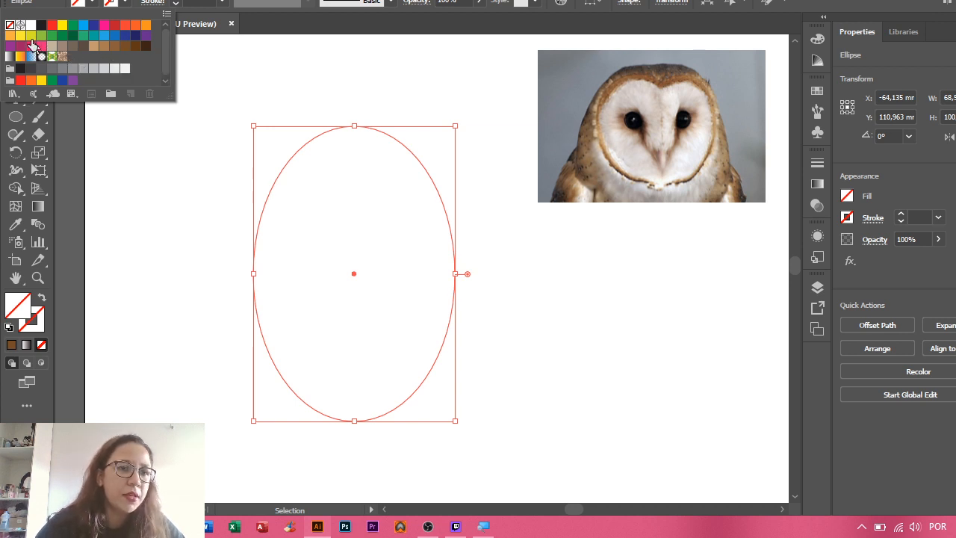
click(103, 46)
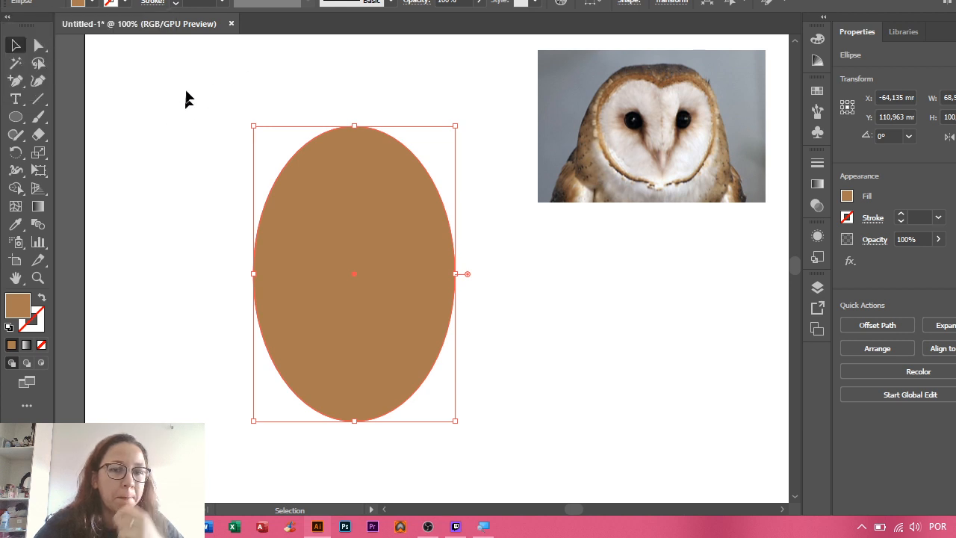
- Move the brown body ellipse slightly to the left, away from the owl picture
click(124, 3)
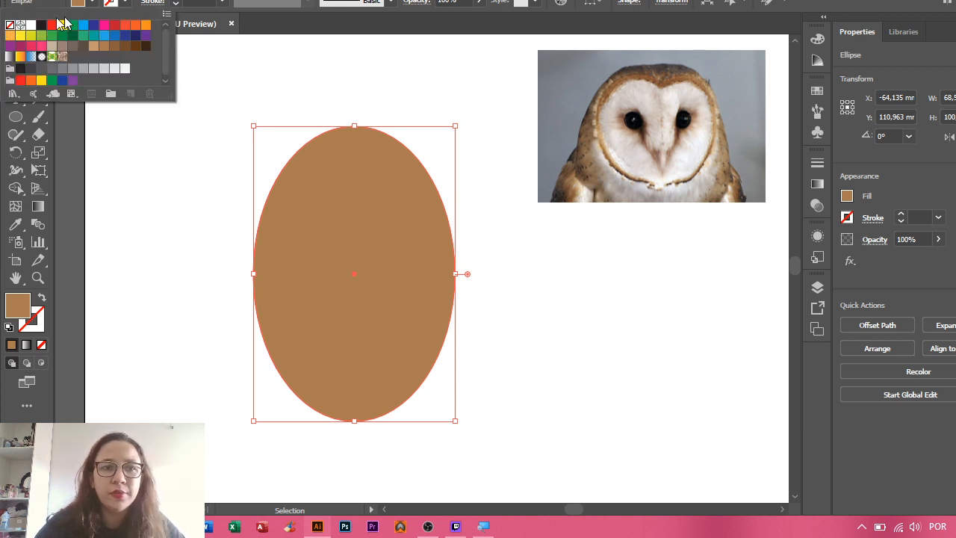
mouse_move(401, 224)
mouse_down()
mouse_move(380, 237)
mouse_move(395, 224)
mouse_up()
double_click(388, 238)
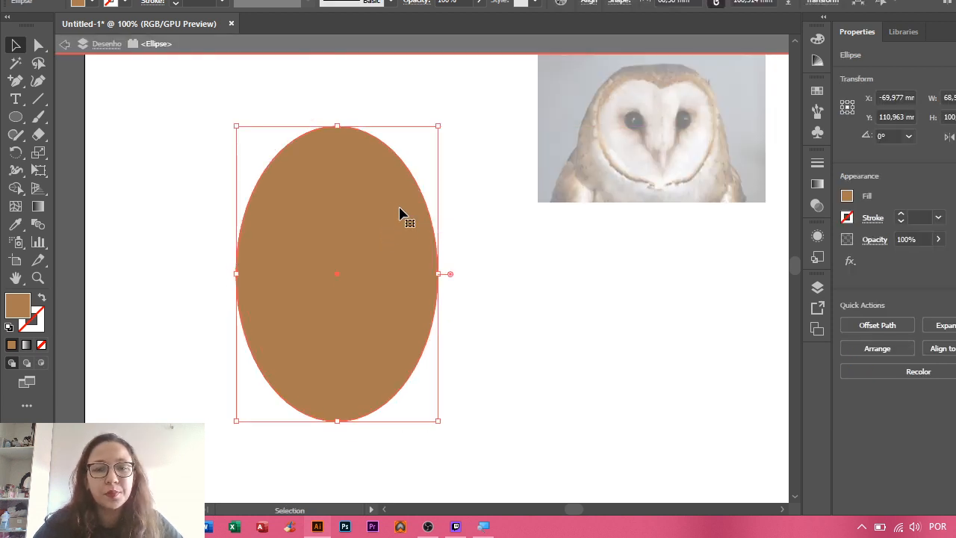
key(Escape)
click(499, 245)
drag(383, 268, 367, 271)
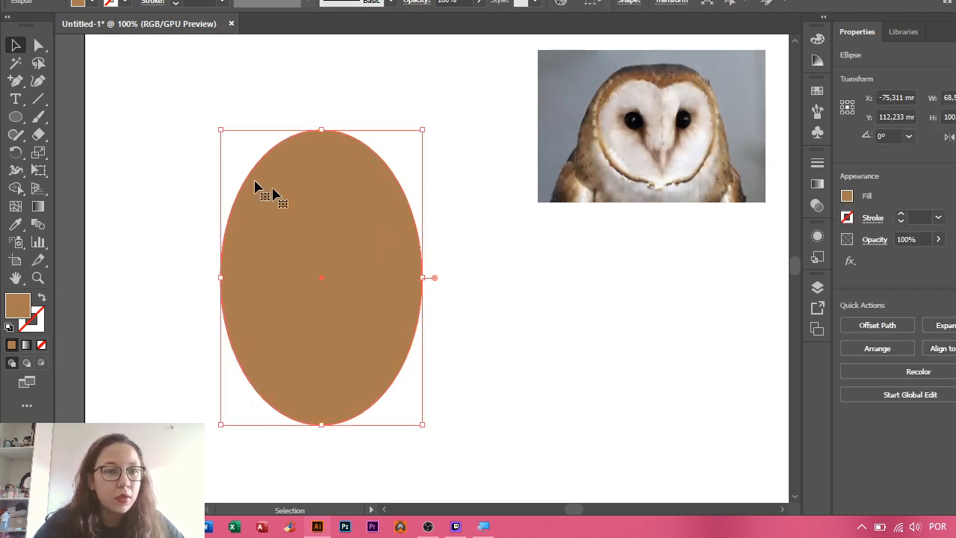
drag(16, 117, 66, 153)
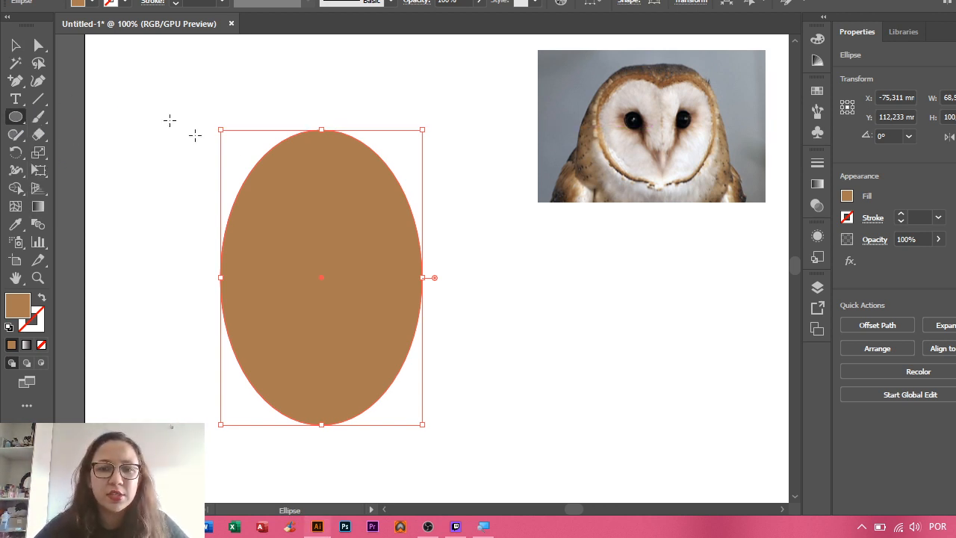
double_click(13, 315)
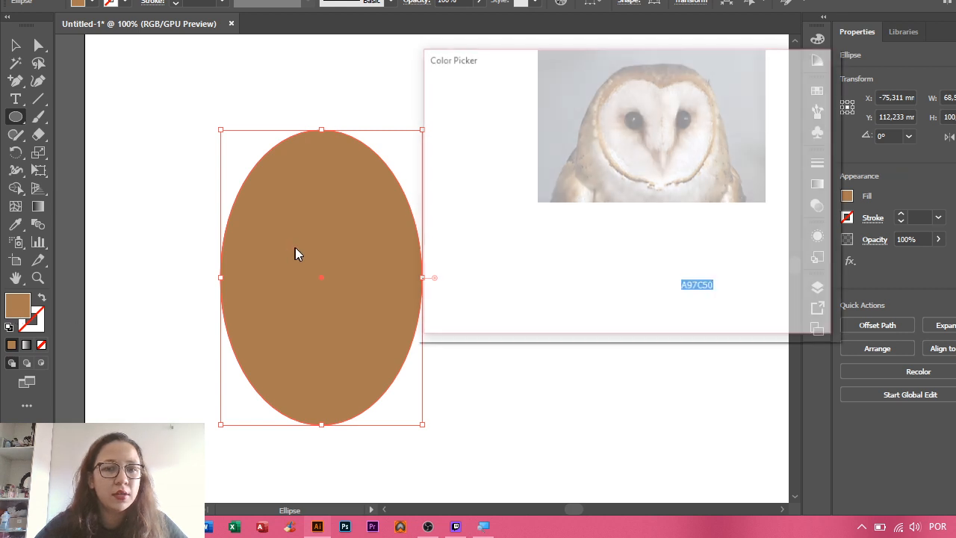
key(Escape)
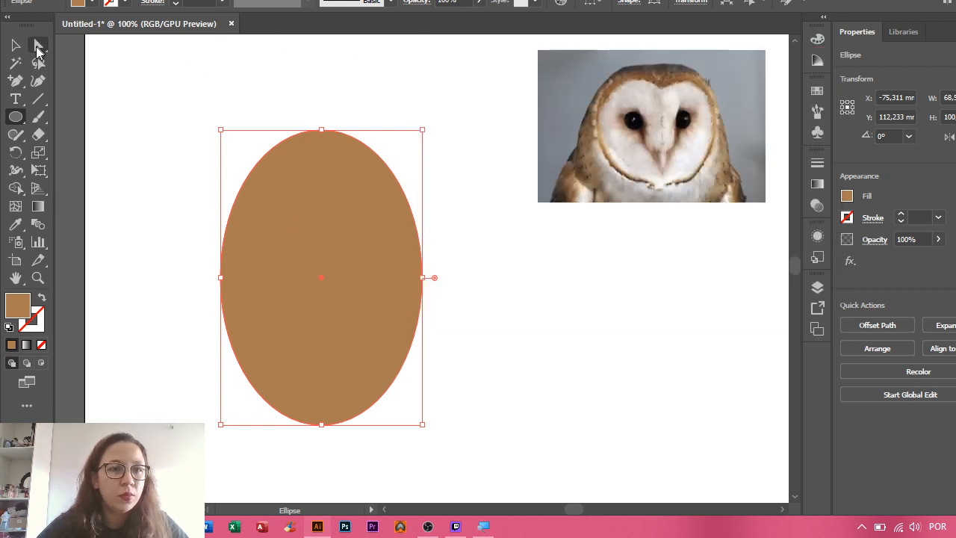
key(v)
click(139, 68)
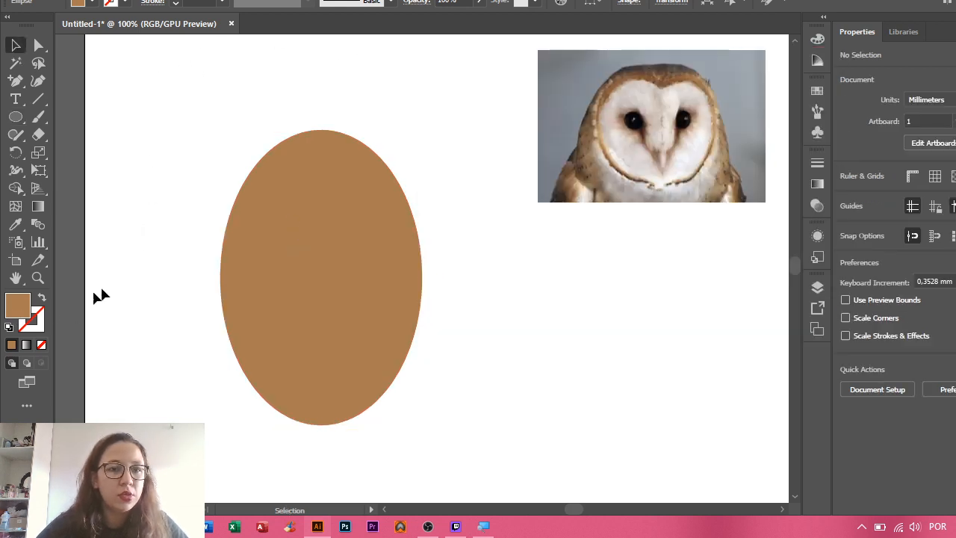
- Draw a smaller ellipse about 30 x 43 mm overlapping the body's upper left edge and fill it with a lighter tan
click(15, 116)
drag(173, 87, 263, 215)
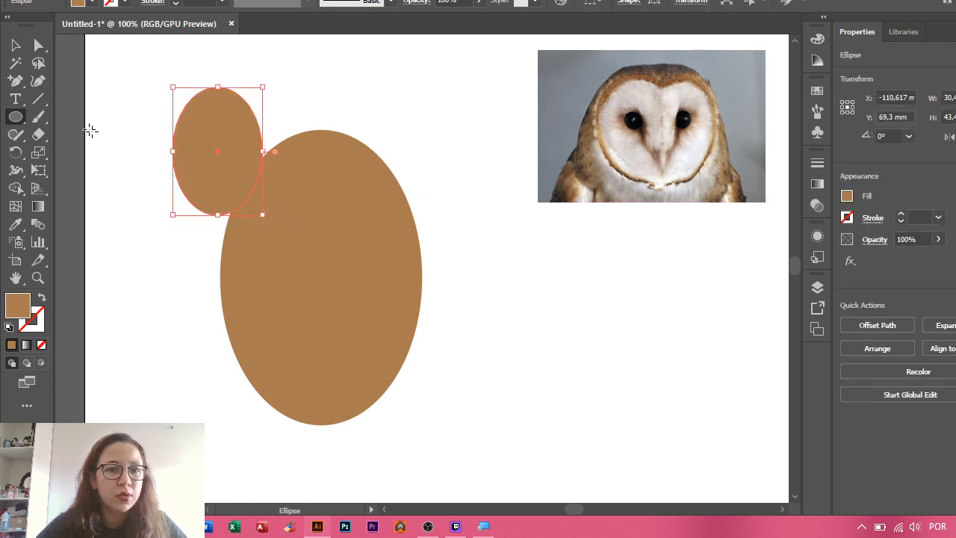
key(v)
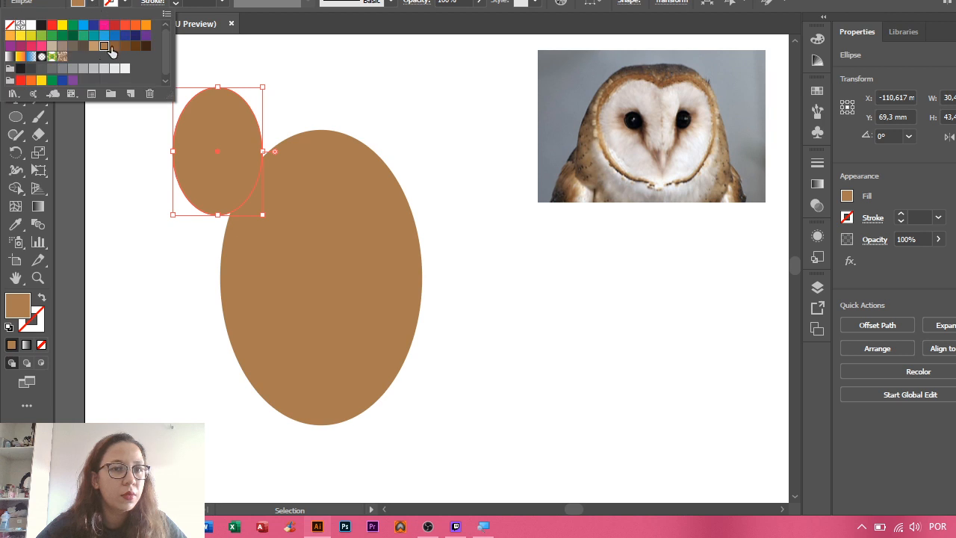
click(102, 65)
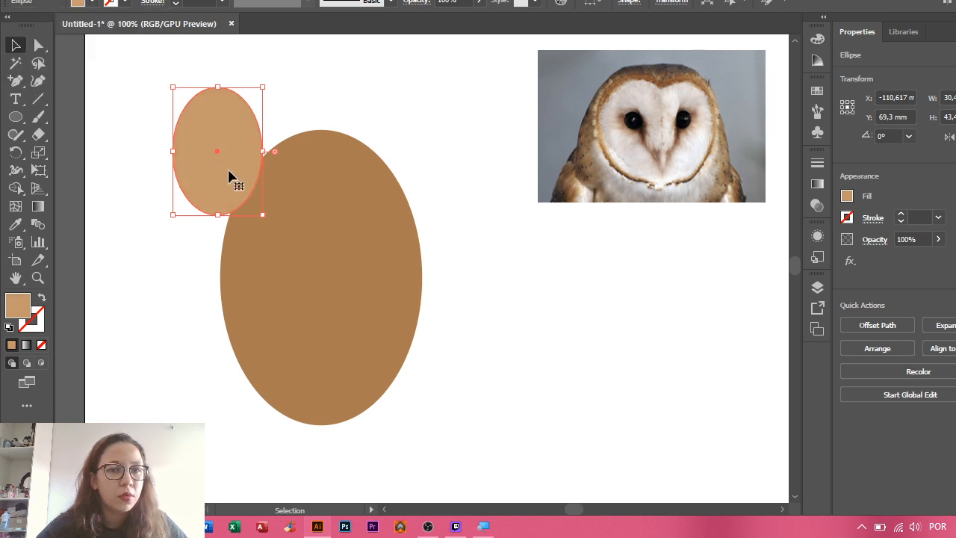
- Place the tan ellipse on the upper body, scale it to about 24 x 34 mm and duplicate it to the right with an overlap
drag(228, 176, 304, 242)
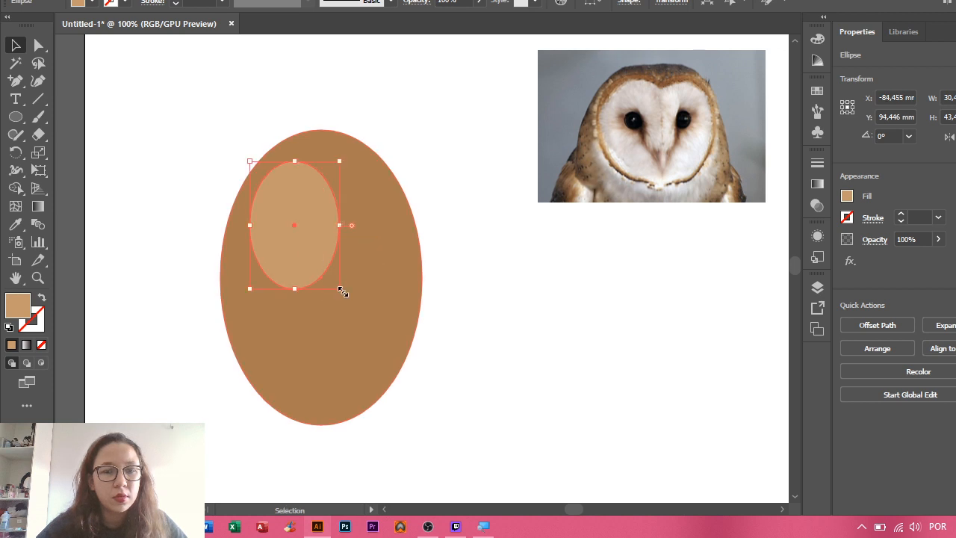
drag(340, 290, 359, 208)
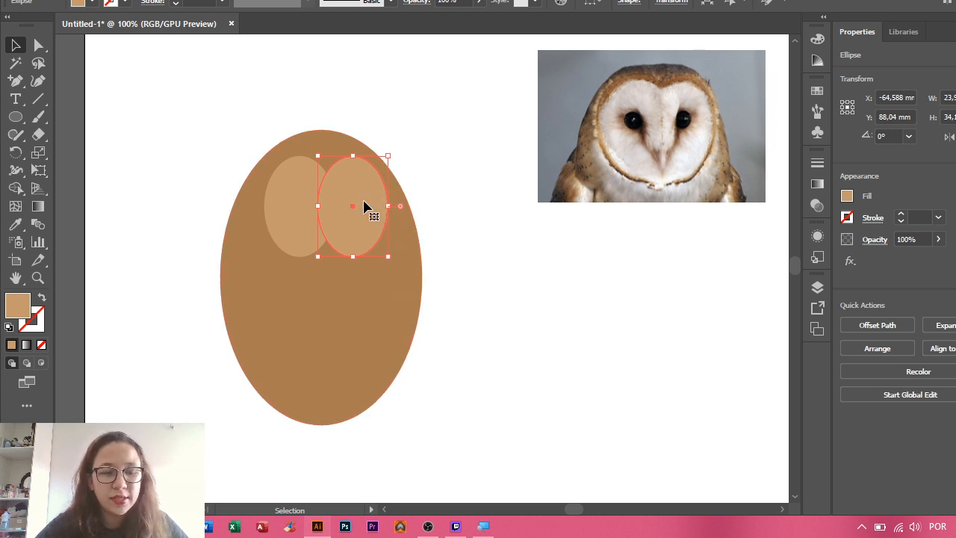
- Unite the two overlapping tan ellipses into a single face shape
shift+click(297, 209)
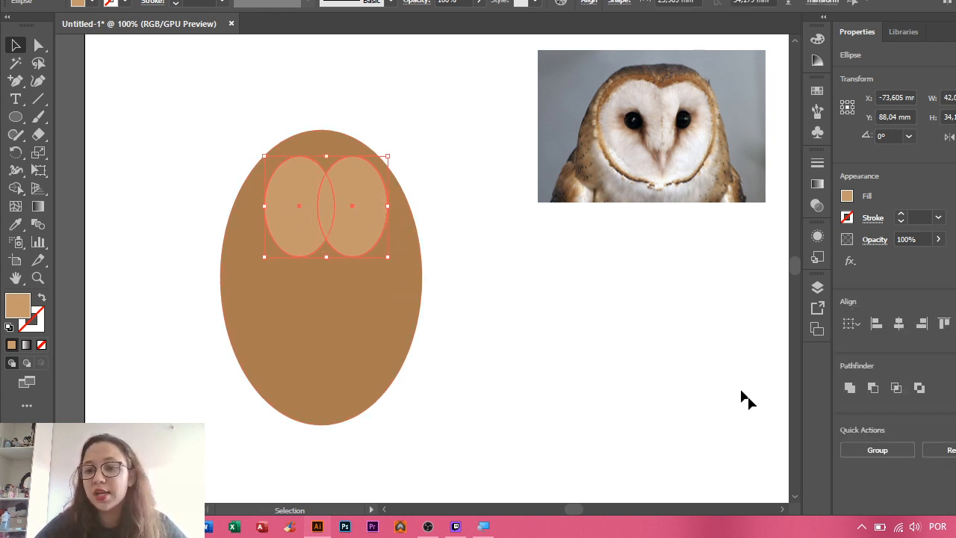
click(849, 388)
click(523, 315)
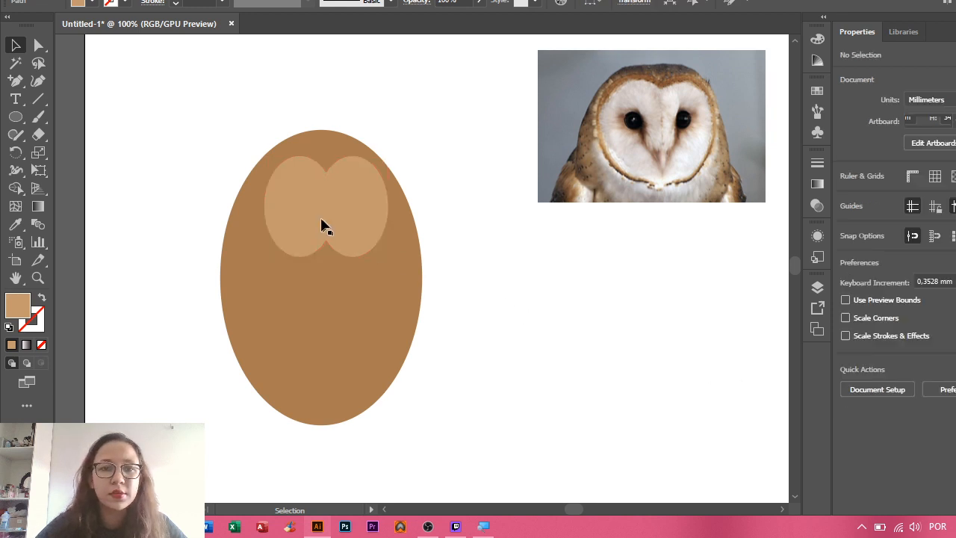
click(327, 222)
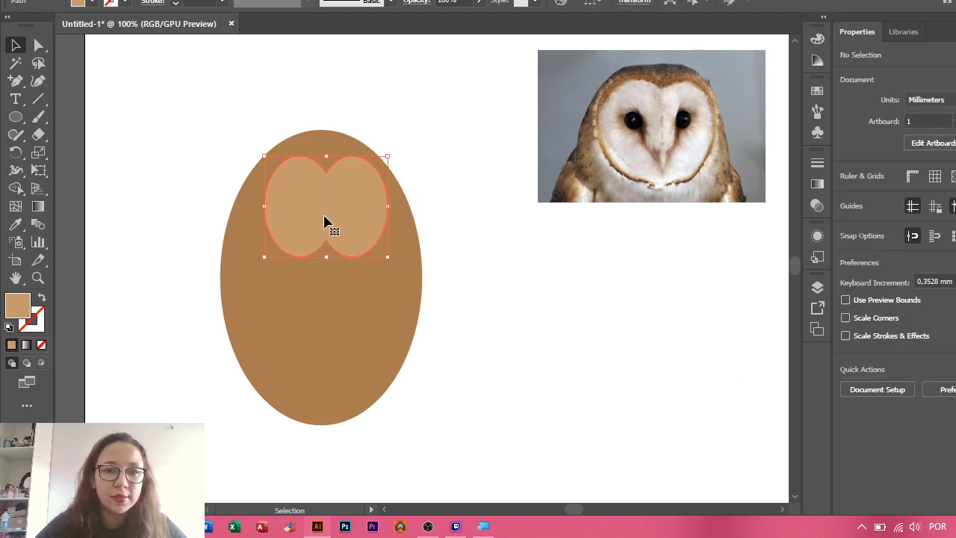
click(459, 204)
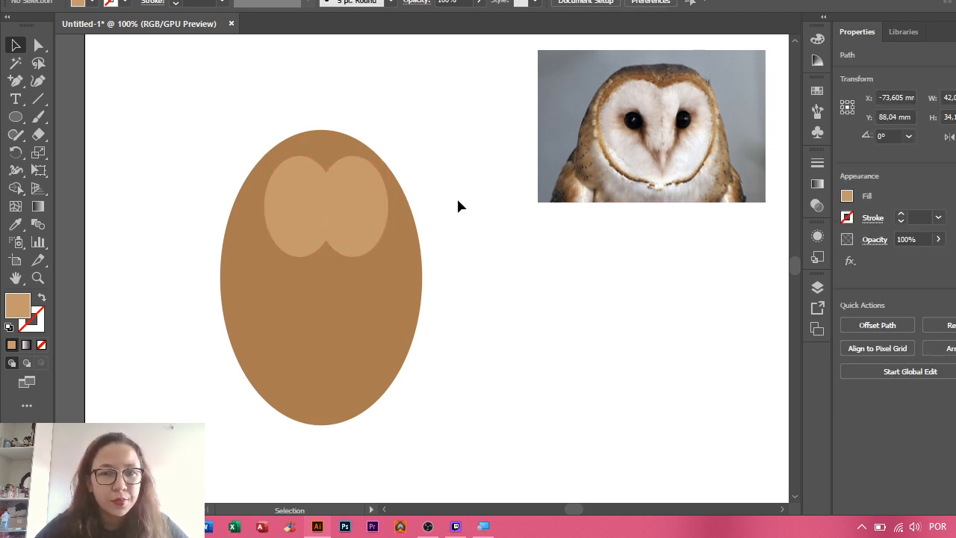
- Draw a circle about 6.9 mm wide on the left half of the face and fill it with black as an eye
click(365, 206)
click(16, 117)
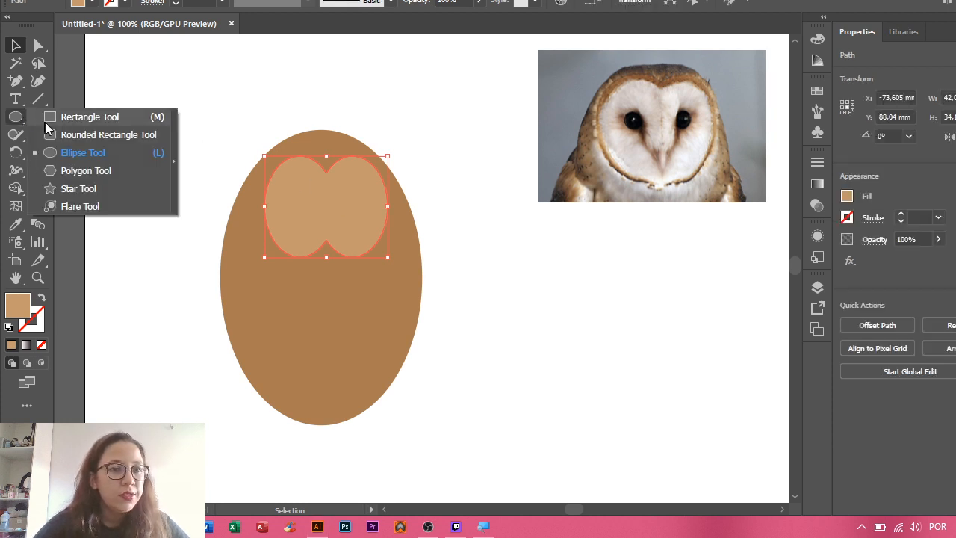
click(66, 153)
drag(160, 75, 475, 331)
drag(275, 200, 304, 198)
key(v)
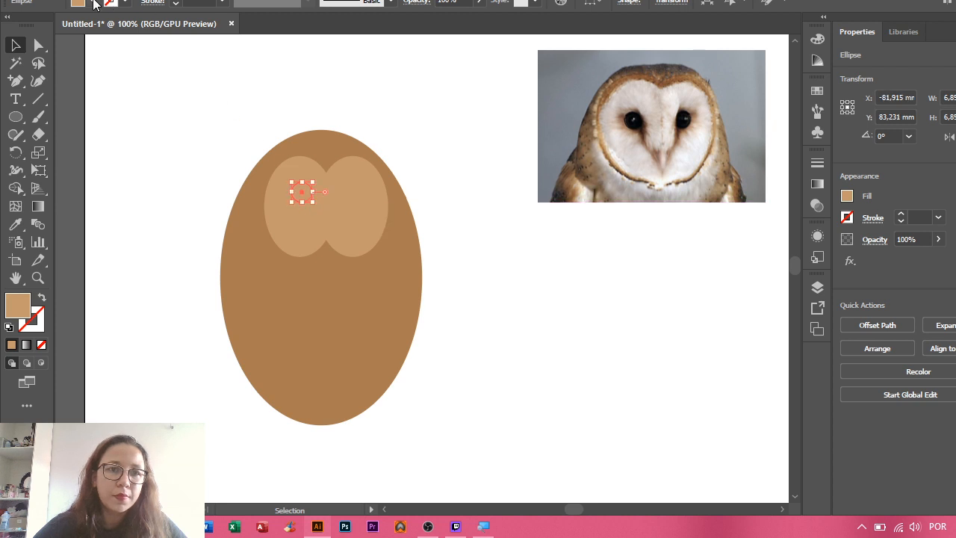
click(93, 3)
click(41, 24)
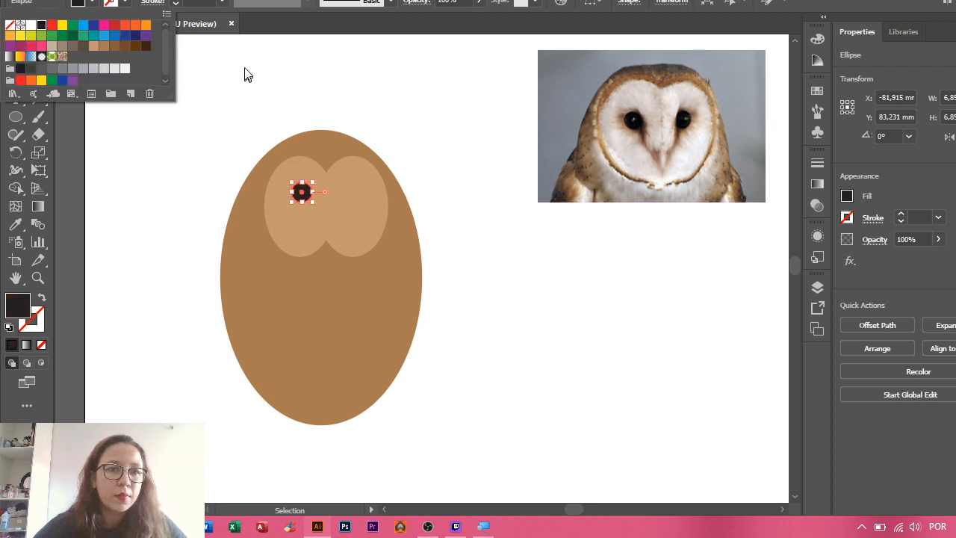
click(212, 60)
- Duplicate the black eye horizontally onto the right half of the face
click(320, 211)
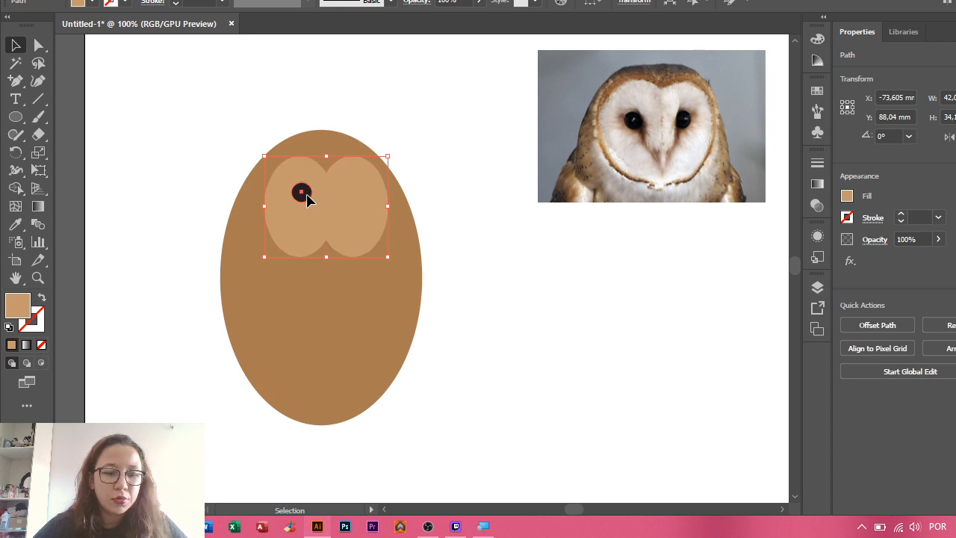
drag(306, 197, 358, 198)
click(451, 189)
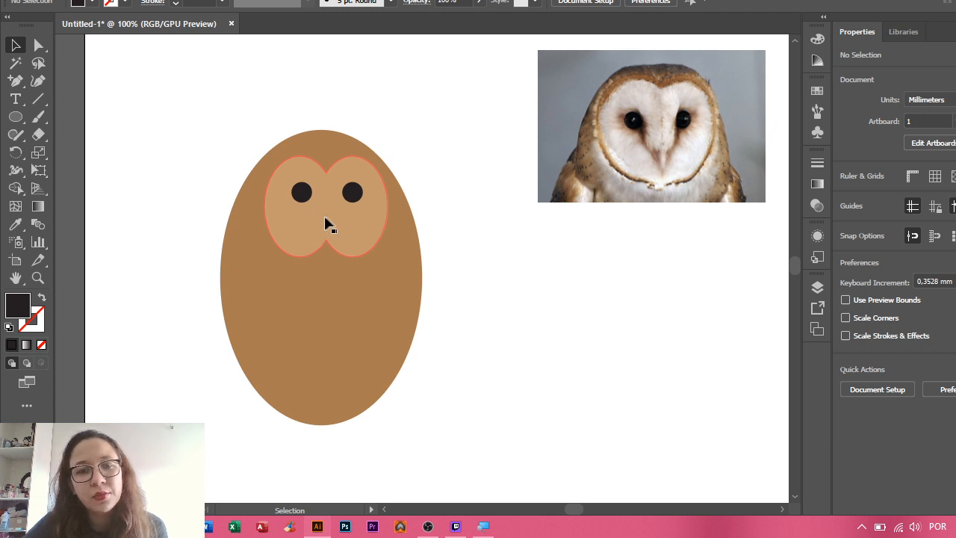
- Draw an upright black ellipse about 34 x 50 mm below the owl picture and place an overlapping copy about 15.5 mm to its right
click(16, 116)
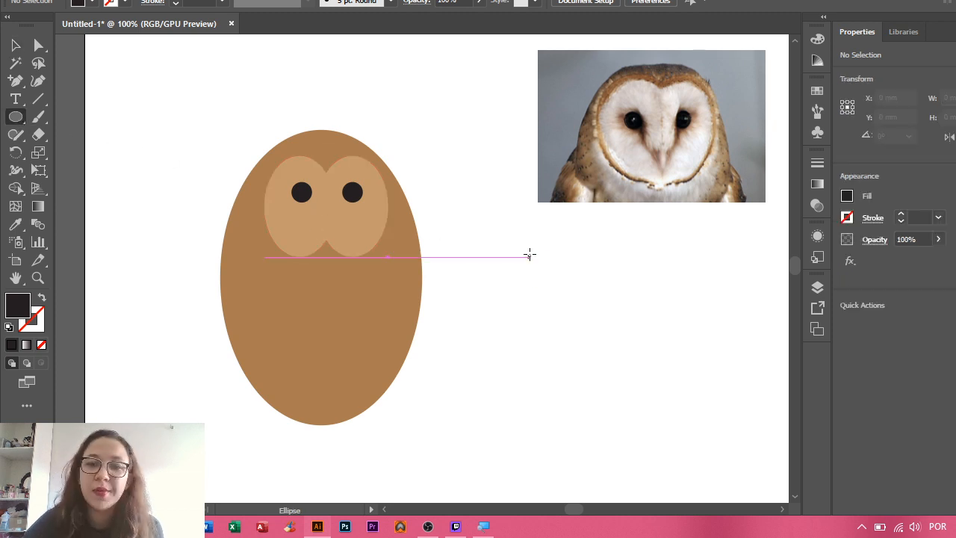
drag(529, 255, 632, 406)
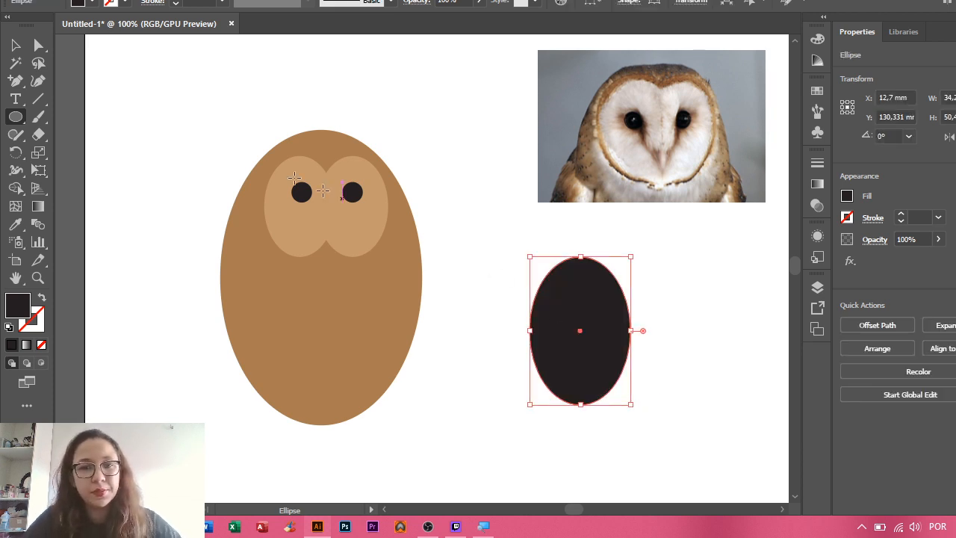
click(16, 46)
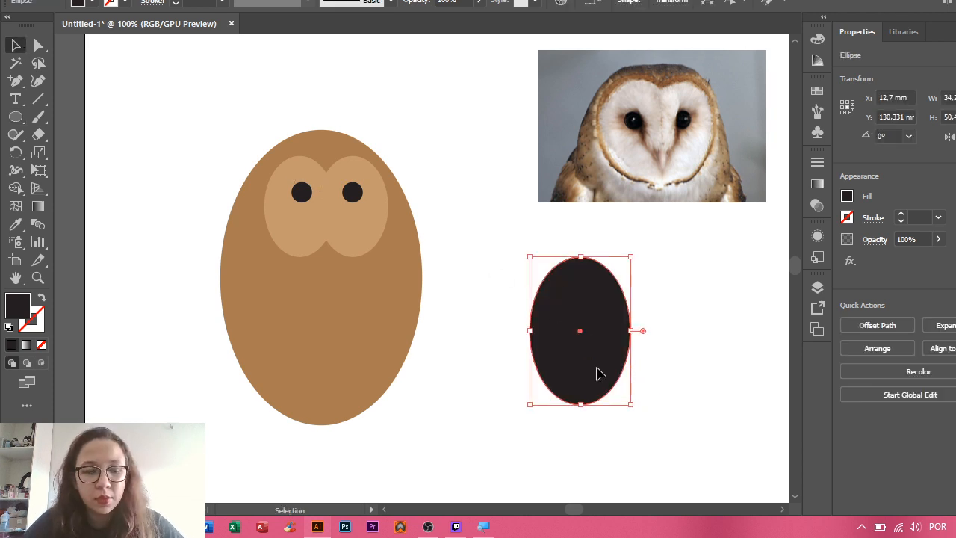
drag(598, 374, 635, 377)
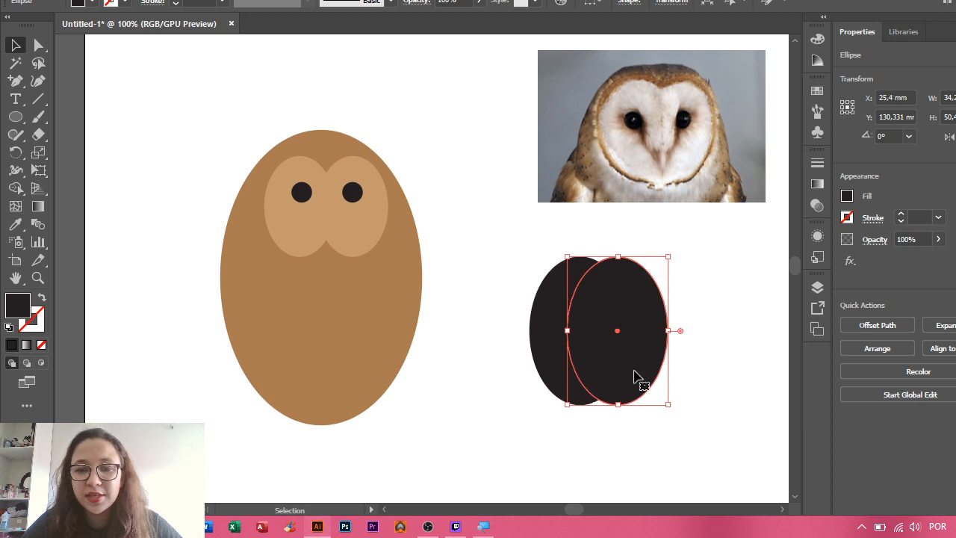
drag(717, 404, 718, 405)
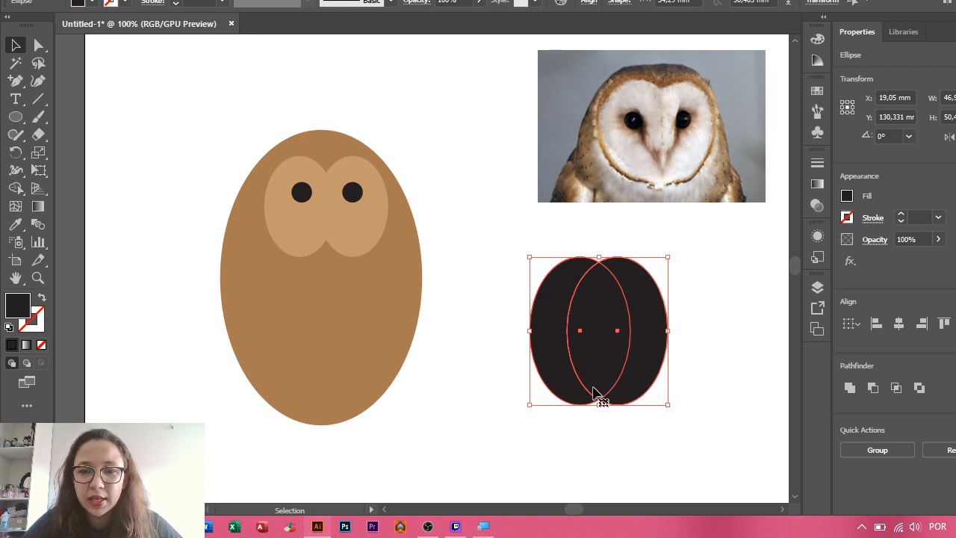
click(730, 316)
drag(663, 323, 673, 323)
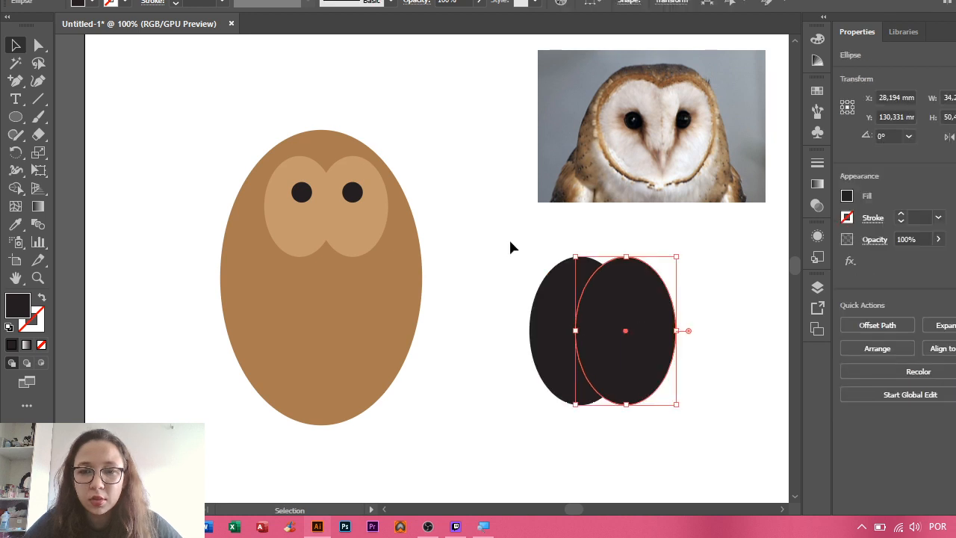
- Fill both overlapping ellipses below the owl picture with the dark brown swatch C=55 M=60 Y=65 K=40
drag(511, 246, 583, 291)
click(90, 2)
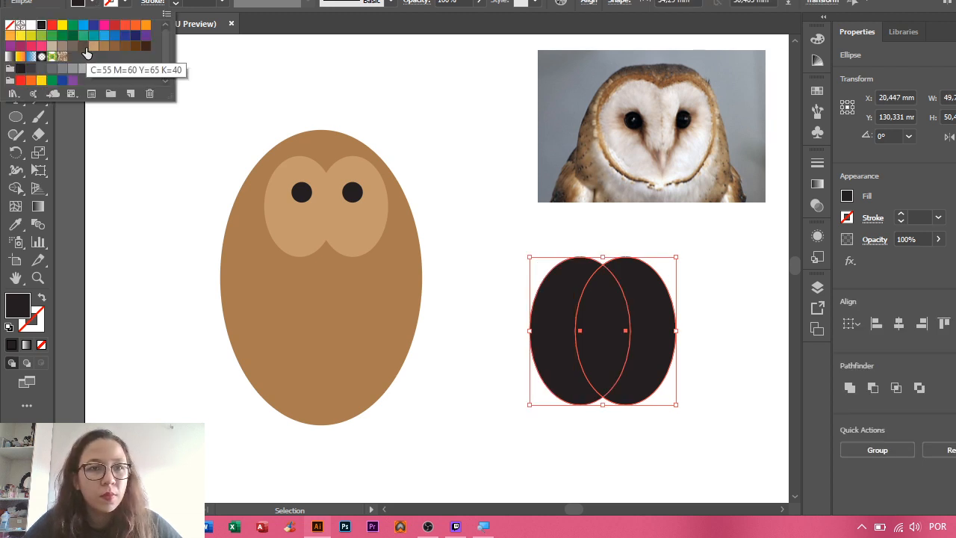
click(85, 52)
click(701, 350)
click(755, 354)
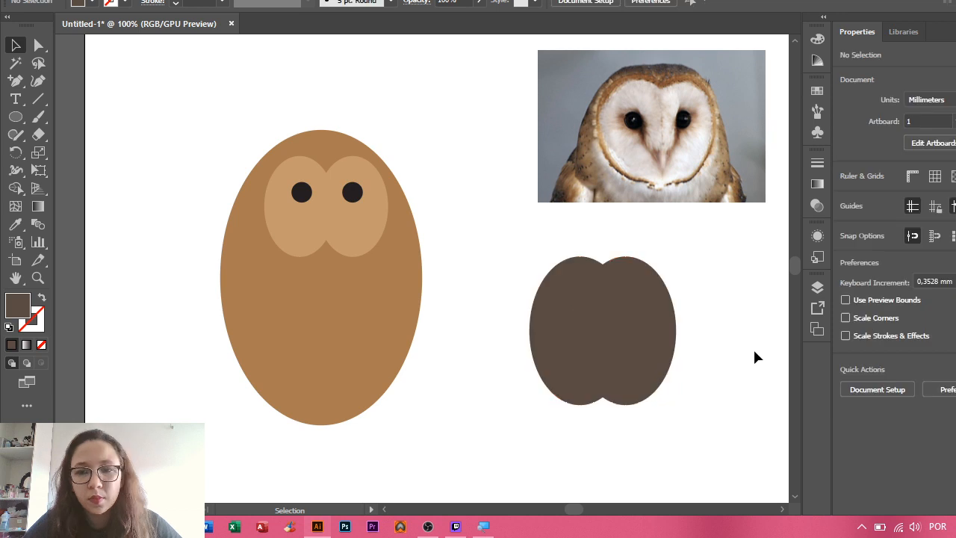
- Move the right dark brown ellipse slightly outward and scale both overlapping ellipses down together to about 29 x 28 mm
click(651, 356)
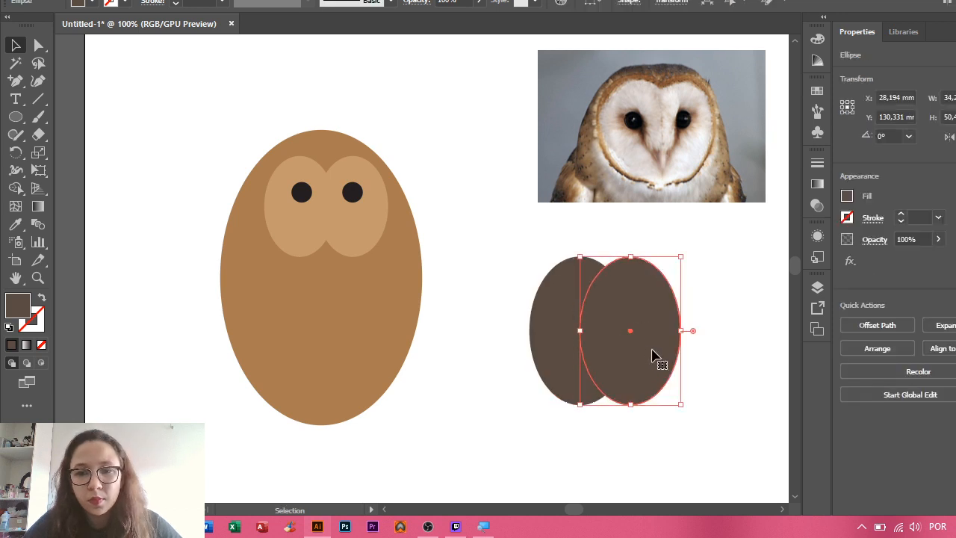
shift+click(549, 340)
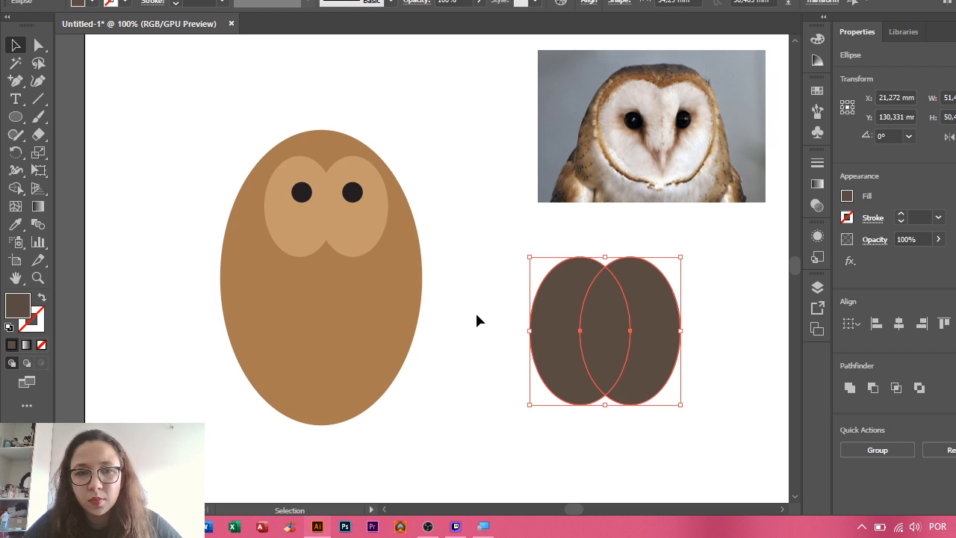
click(730, 331)
key(ctrl+z)
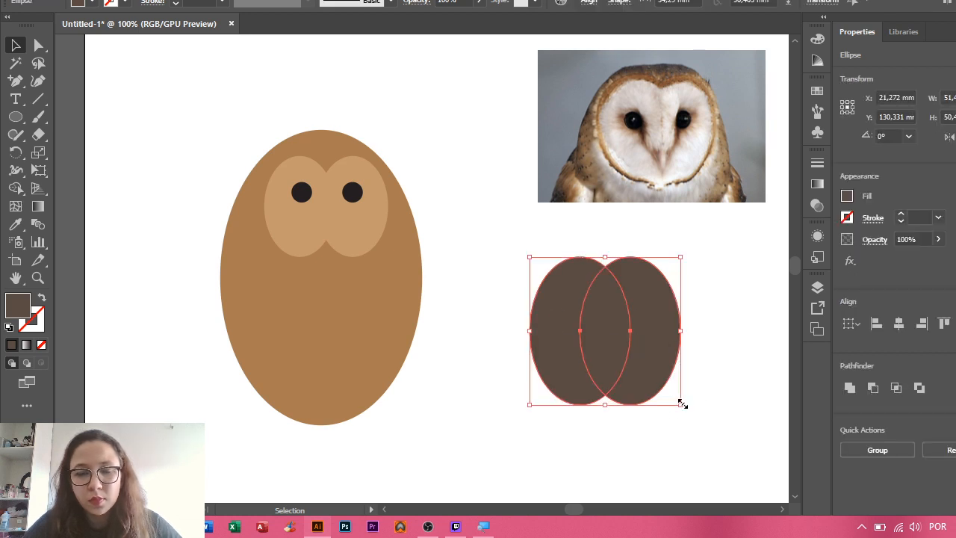
drag(682, 404, 615, 360)
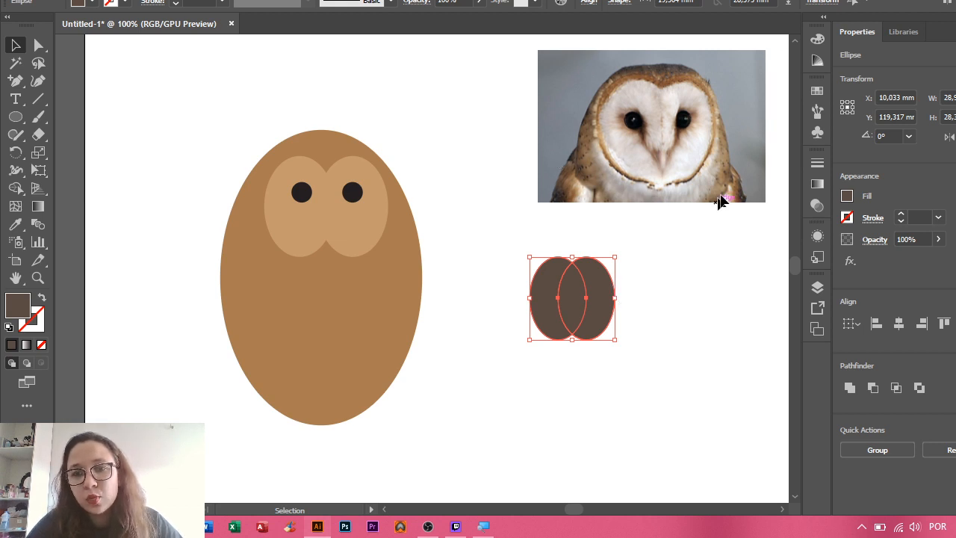
click(647, 288)
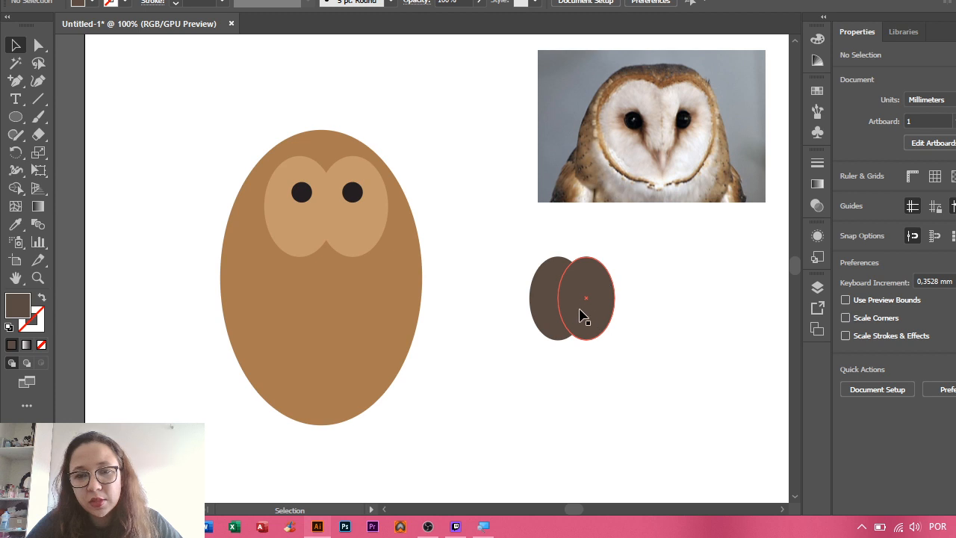
- Divide the two overlapping ellipses with Pathfinder and ungroup the resulting pieces
drag(510, 291, 511, 292)
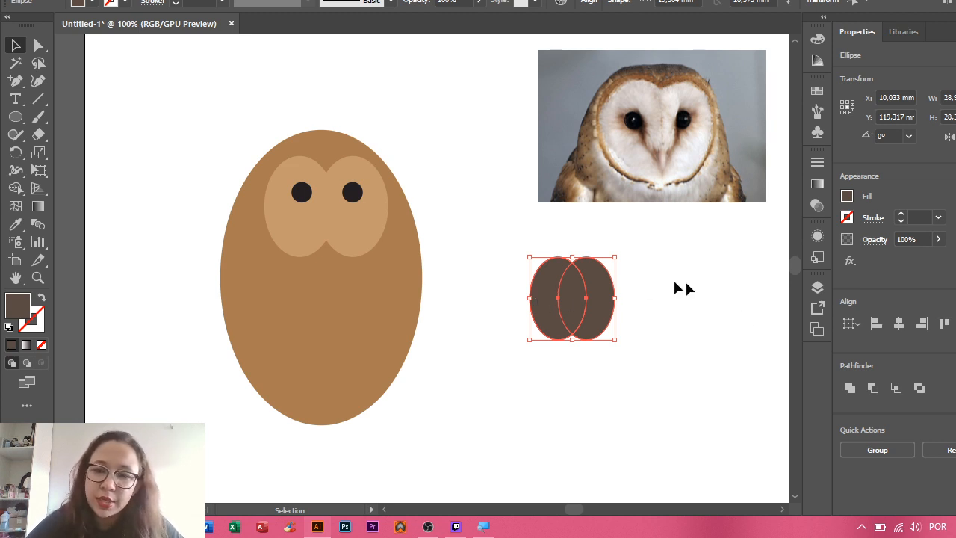
click(942, 405)
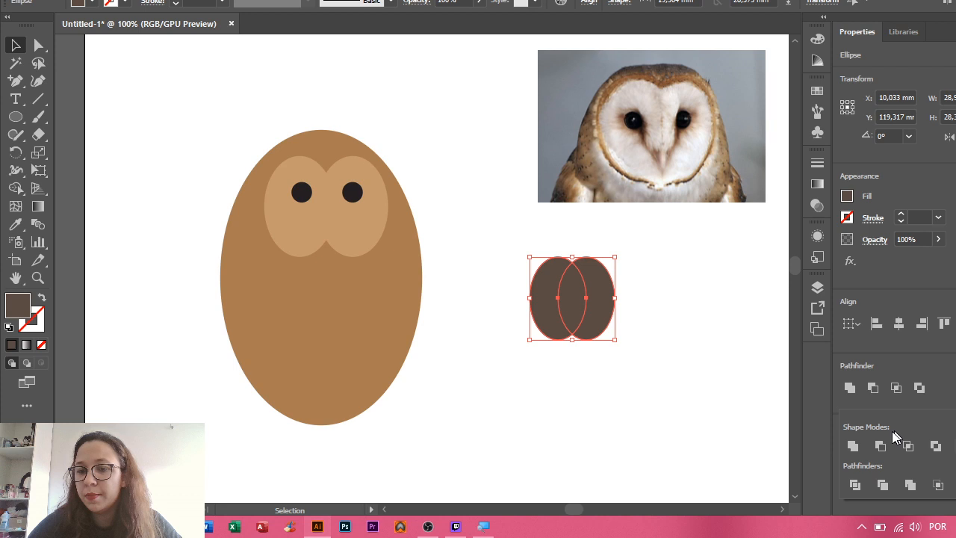
click(855, 484)
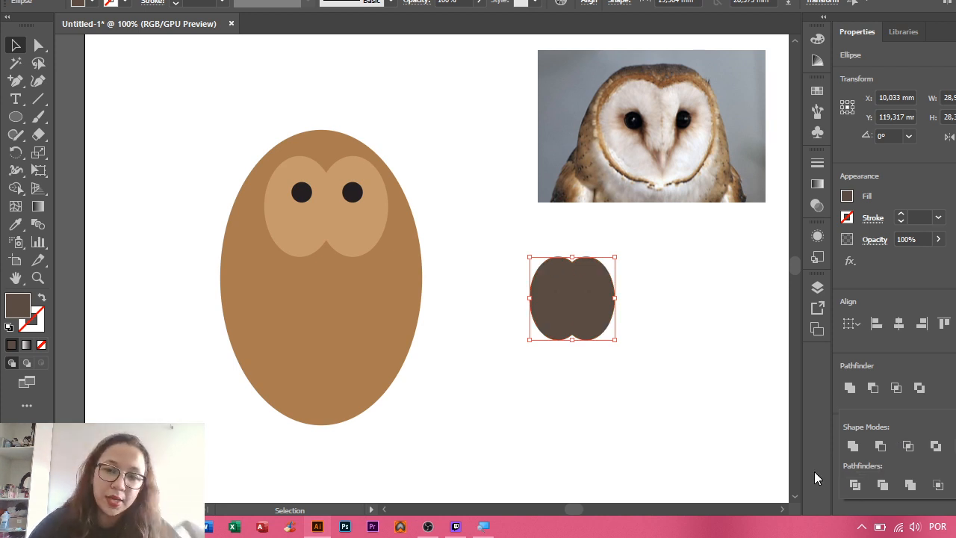
click(626, 305)
right_click(591, 305)
key(Escape)
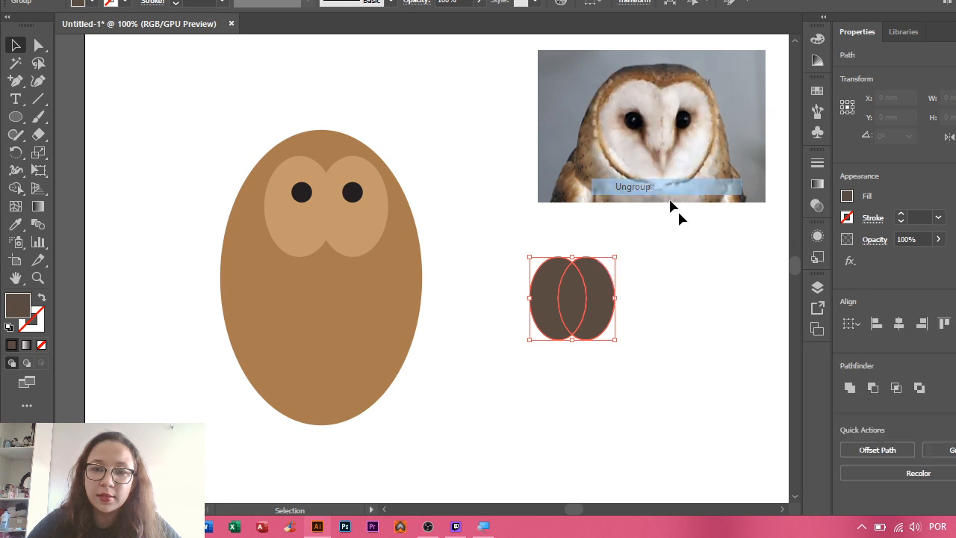
- Move the central lens-shaped piece onto the owl's face and set the two crescents apart, level with each other, below the picture
drag(572, 312, 329, 254)
drag(607, 291, 702, 295)
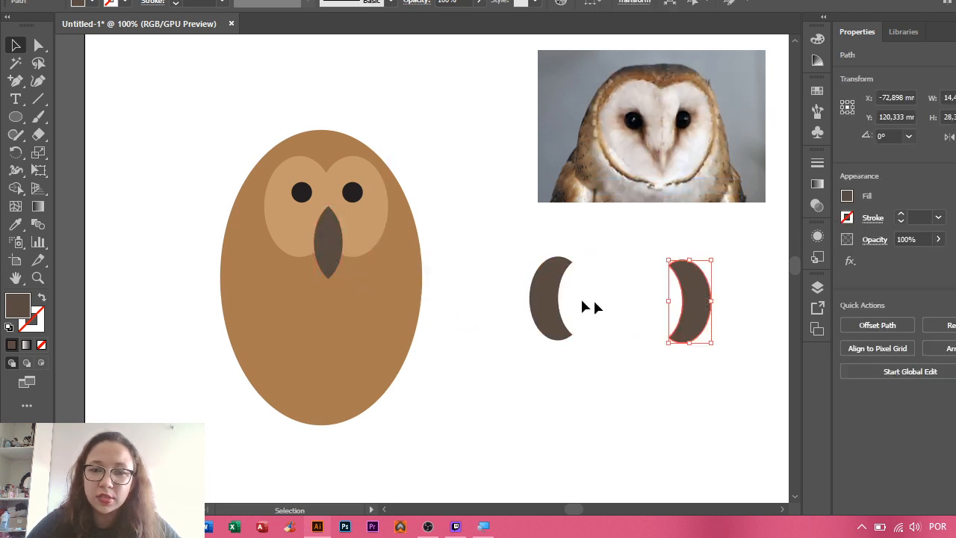
drag(549, 298, 616, 278)
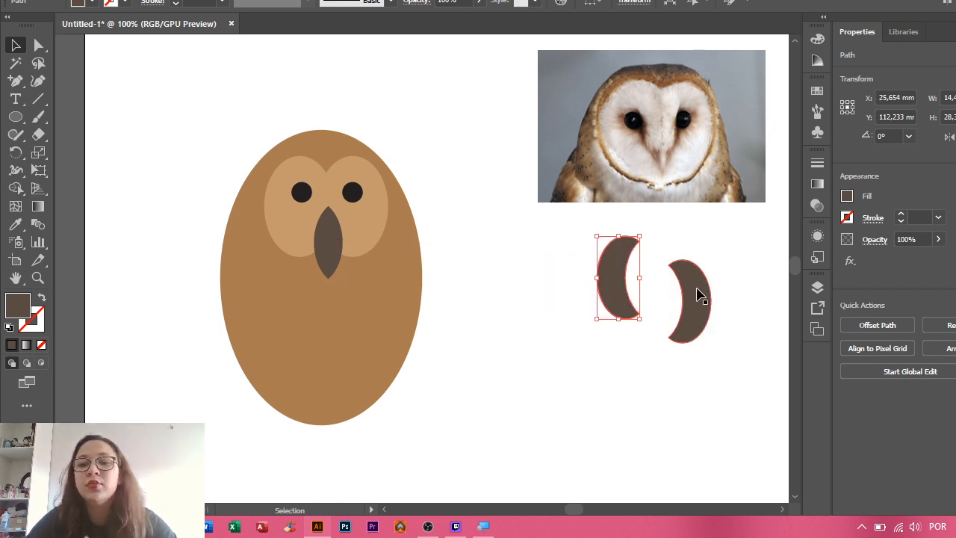
drag(698, 292, 697, 272)
click(556, 270)
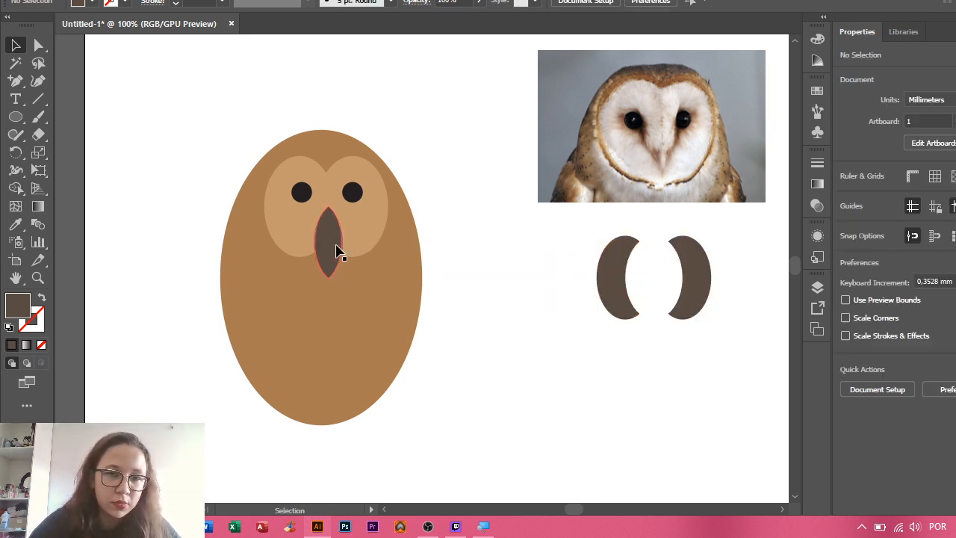
- Try the lens-shaped piece beside the crescents and as a beak between the owl's eyes
drag(337, 252, 549, 304)
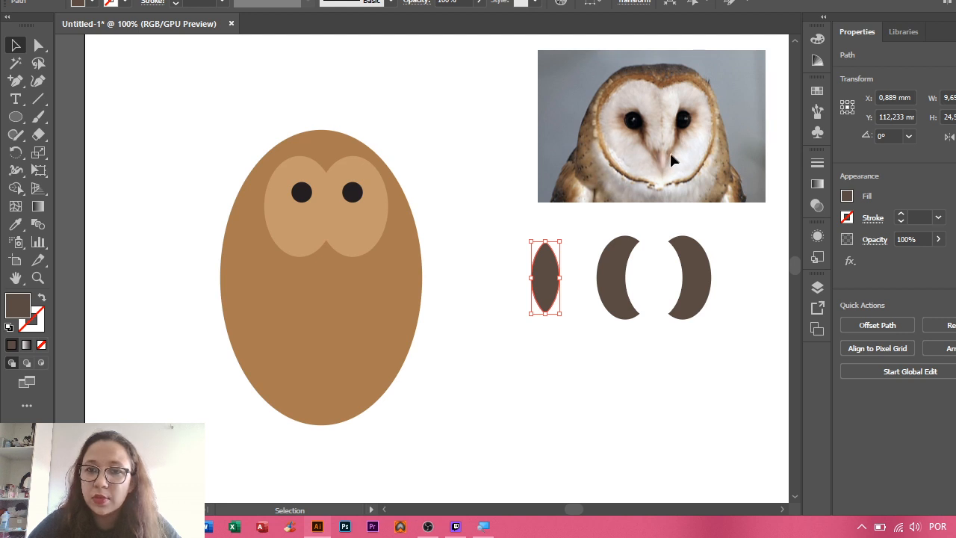
drag(555, 273, 335, 207)
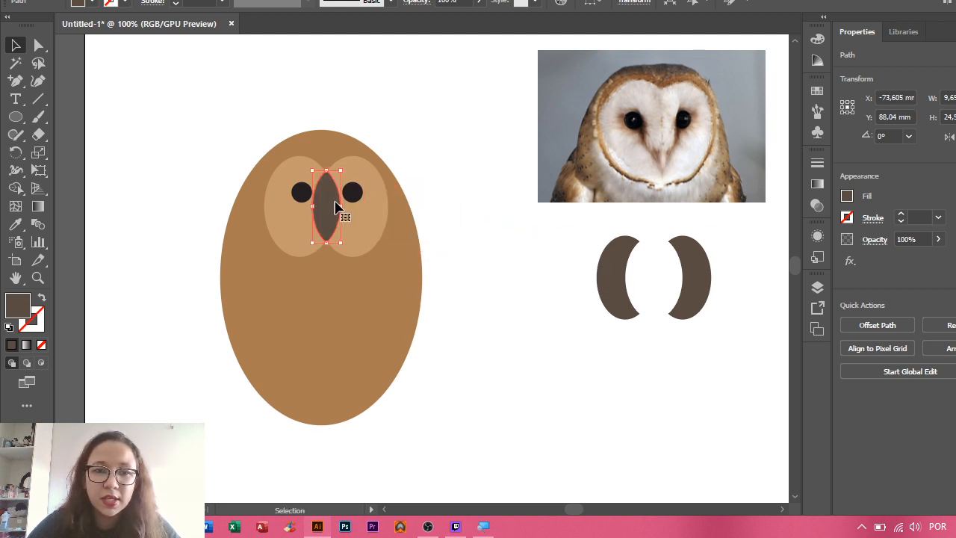
click(515, 230)
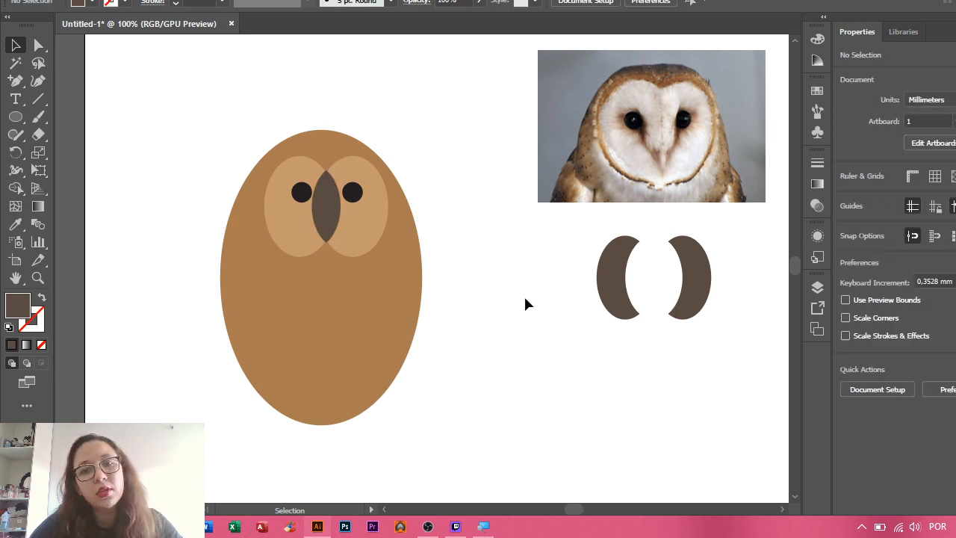
- Move the lens-shaped piece off the owl's face to the blank area beside the left crescent
click(328, 209)
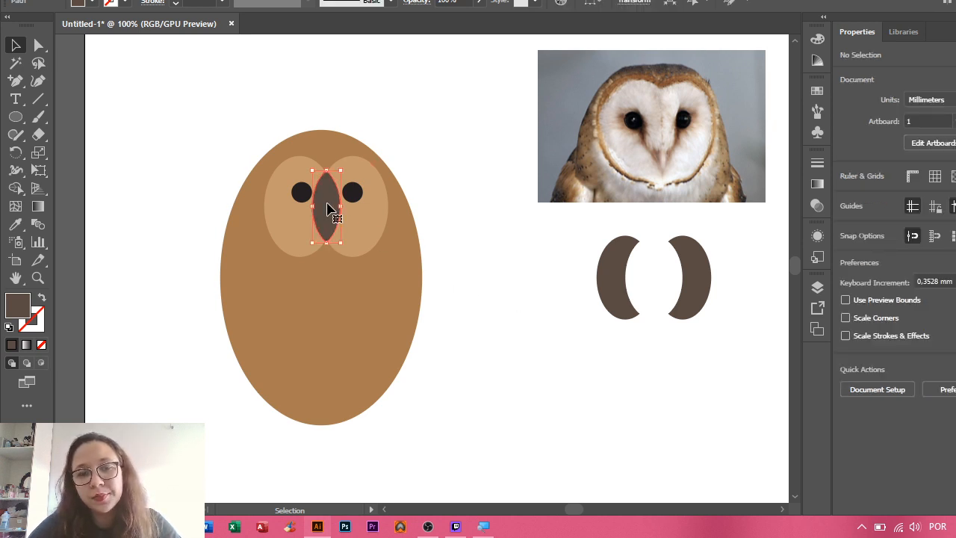
double_click(329, 224)
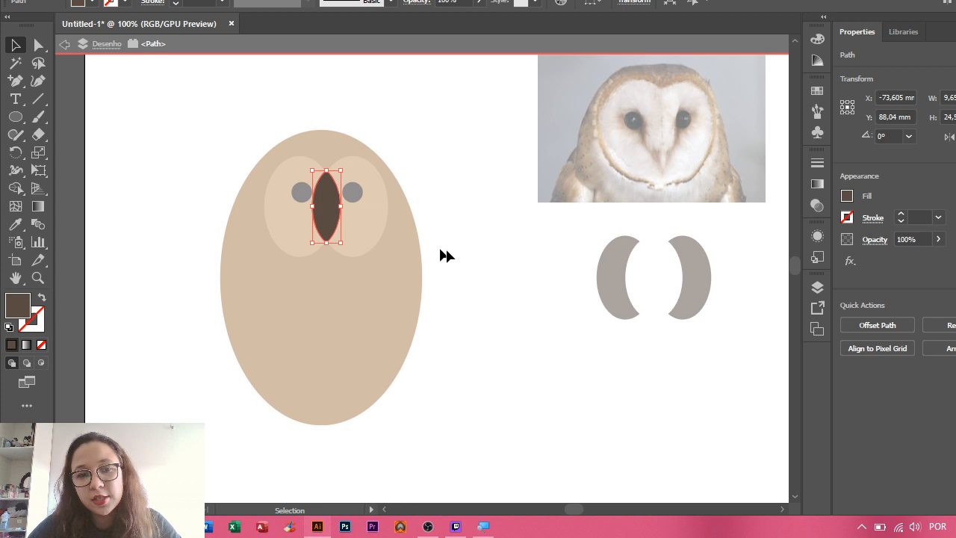
double_click(521, 278)
drag(330, 213, 553, 279)
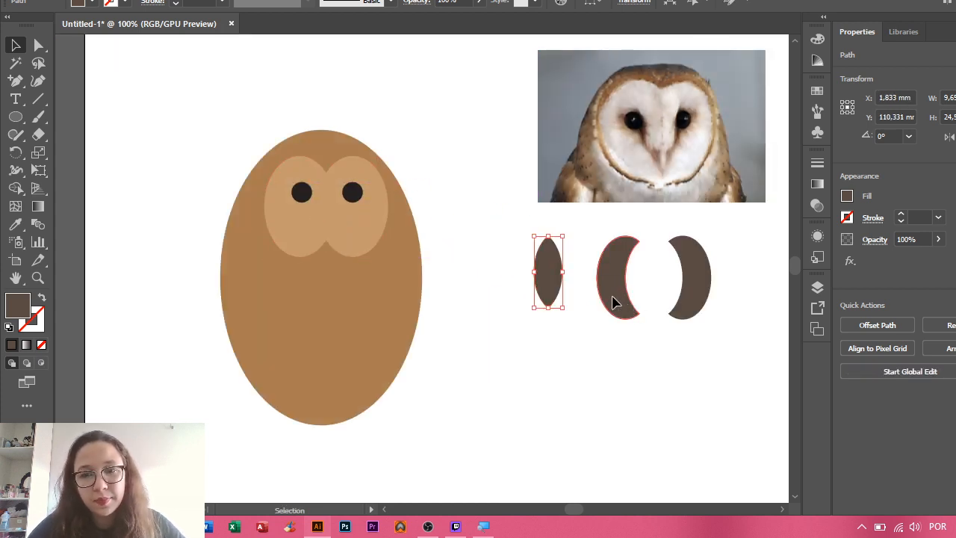
- Duplicate the left crescent, rotate the copy about 89° with its tips up, and place it centred across the lens's upper part
drag(612, 301, 590, 215)
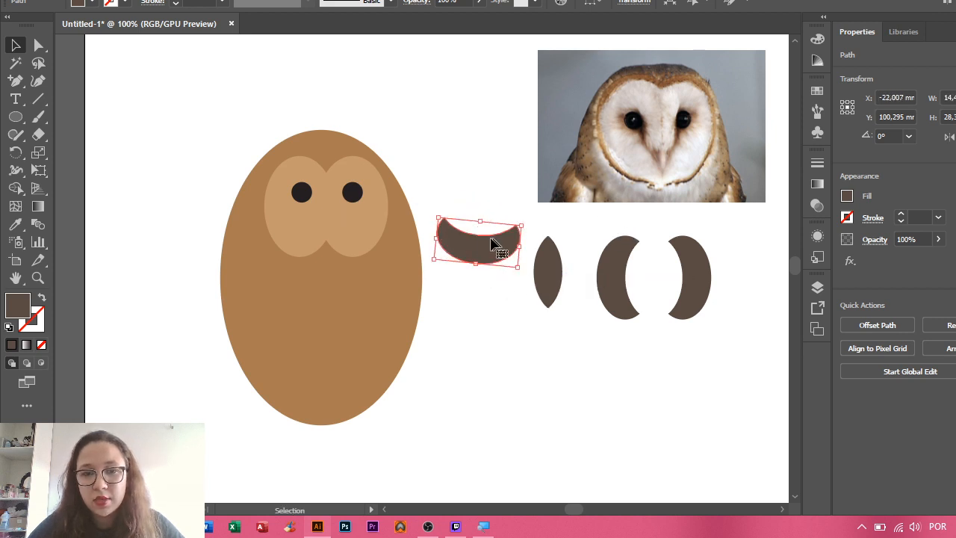
drag(481, 251, 490, 254)
drag(533, 220, 557, 265)
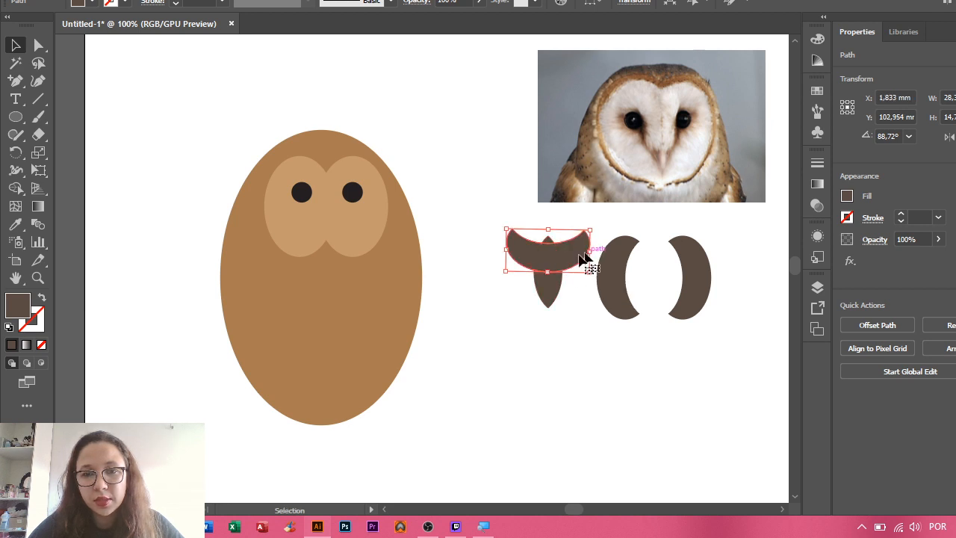
key(ctrl+shift+bracketright)
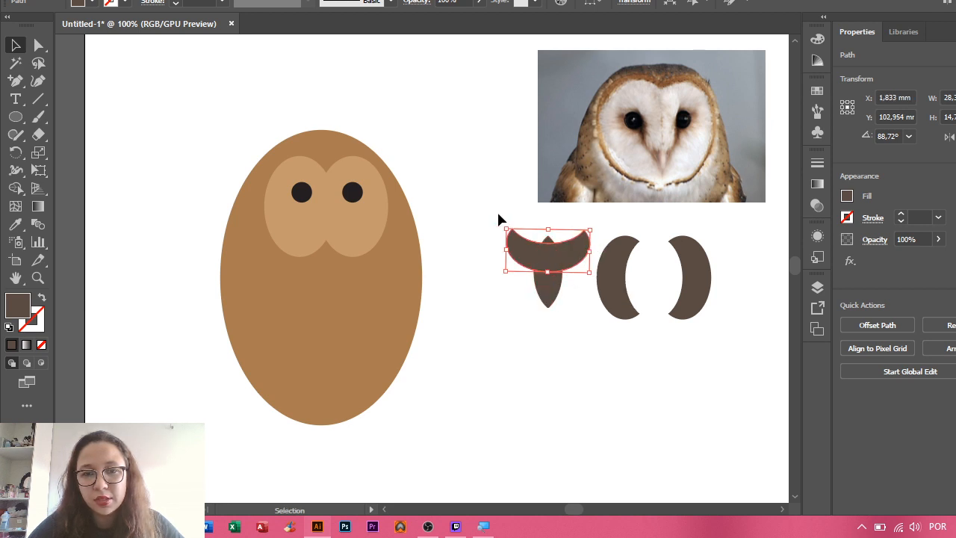
- Try to cut the beak shape by uniting the rotated crescent and the lens with Pathfinder
shift+click(551, 296)
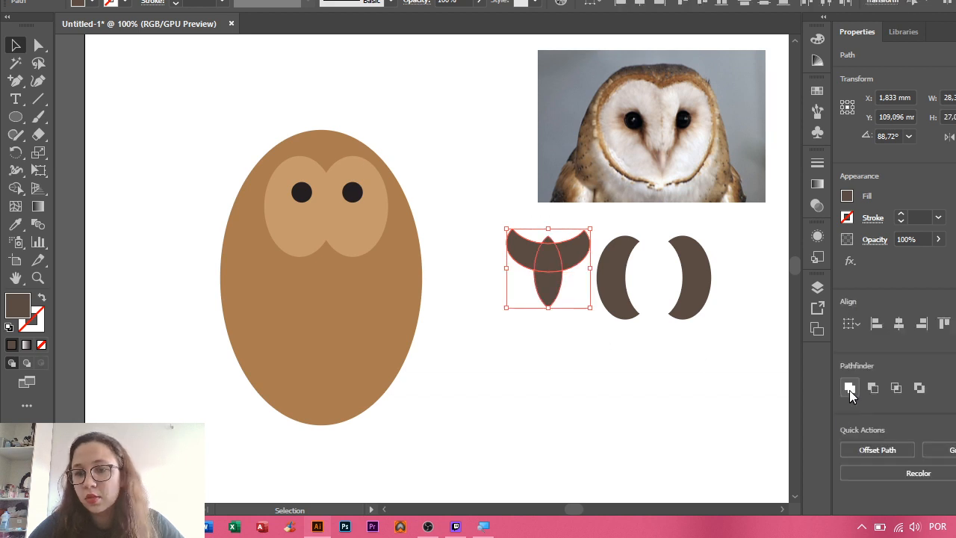
click(849, 390)
click(613, 336)
click(547, 295)
right_click(547, 295)
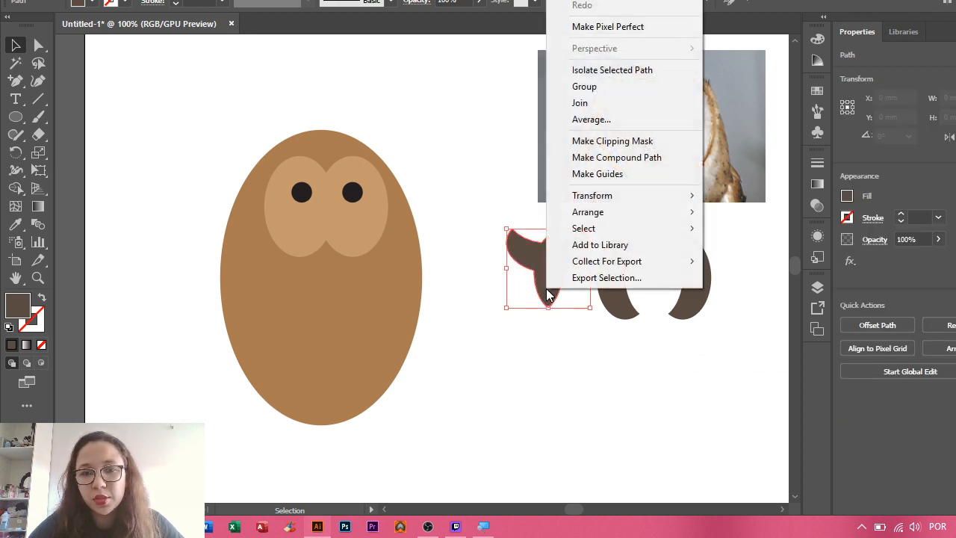
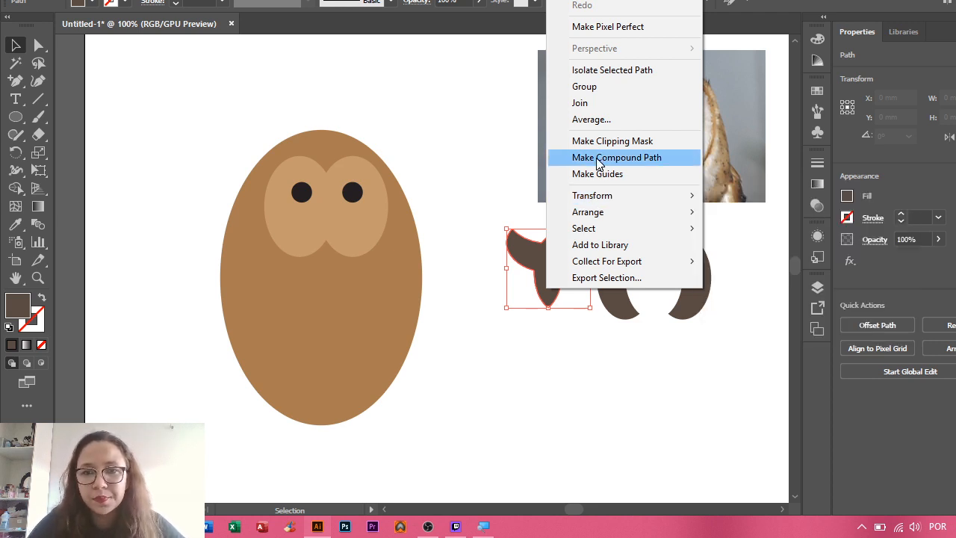
click(555, 339)
click(555, 340)
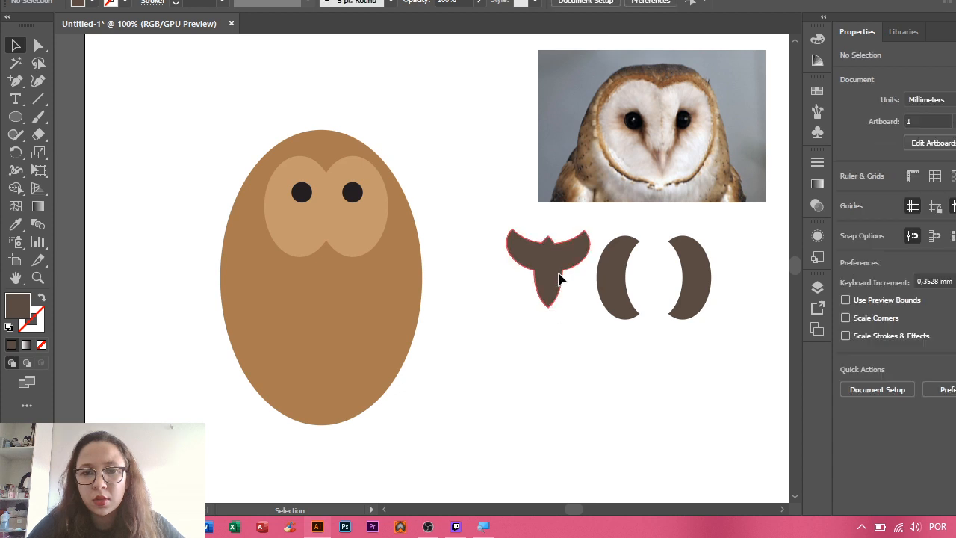
click(558, 278)
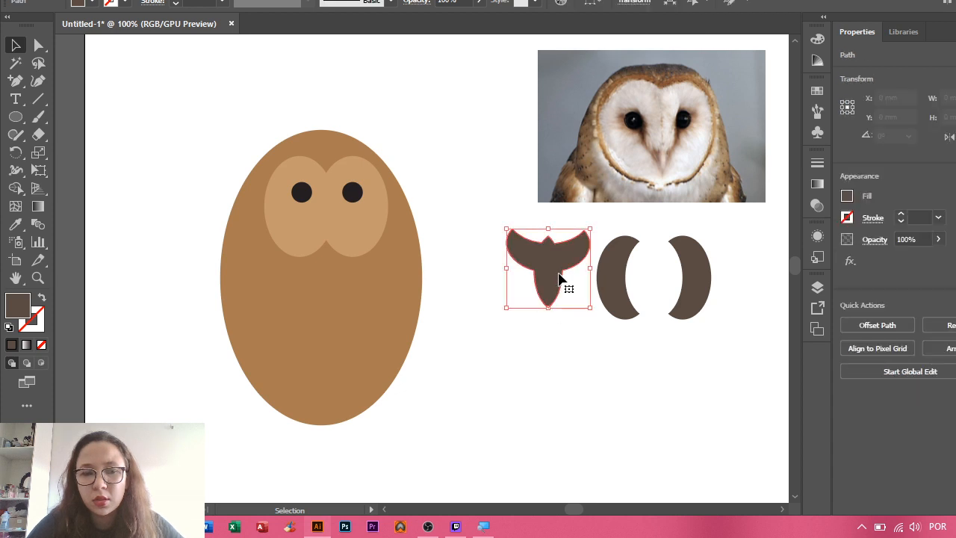
click(576, 327)
- Divide the rotated crescent and the lens with Pathfinder and ungroup the resulting pieces
drag(561, 352, 532, 238)
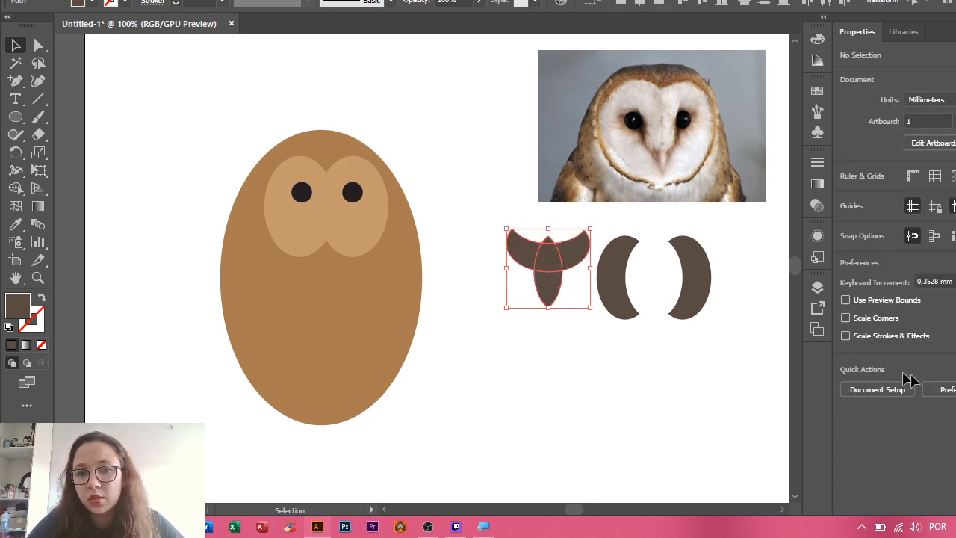
click(852, 487)
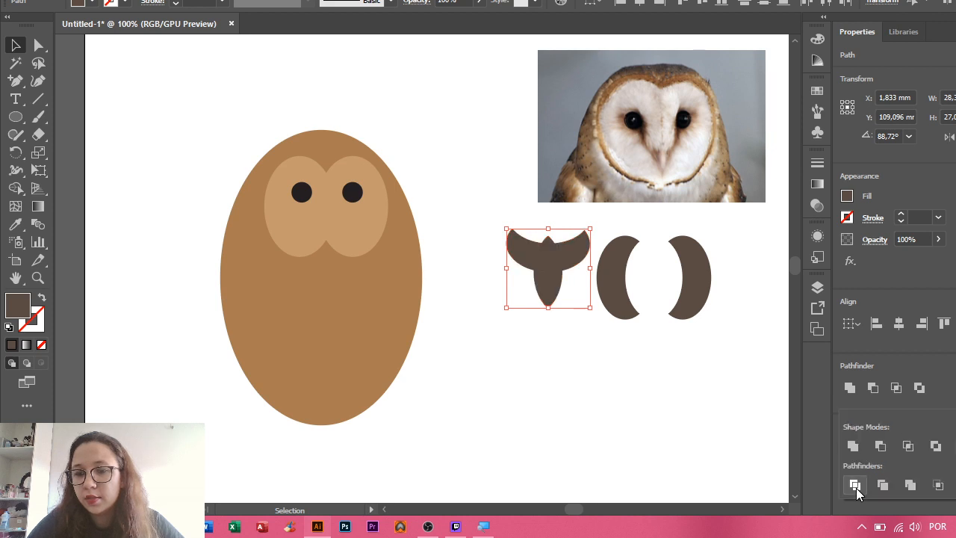
click(570, 346)
right_click(543, 297)
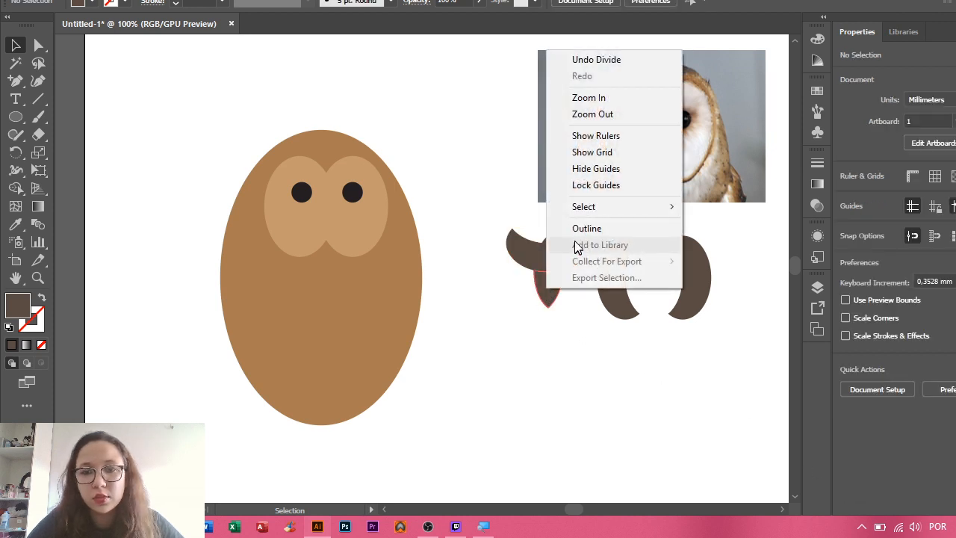
right_click(537, 247)
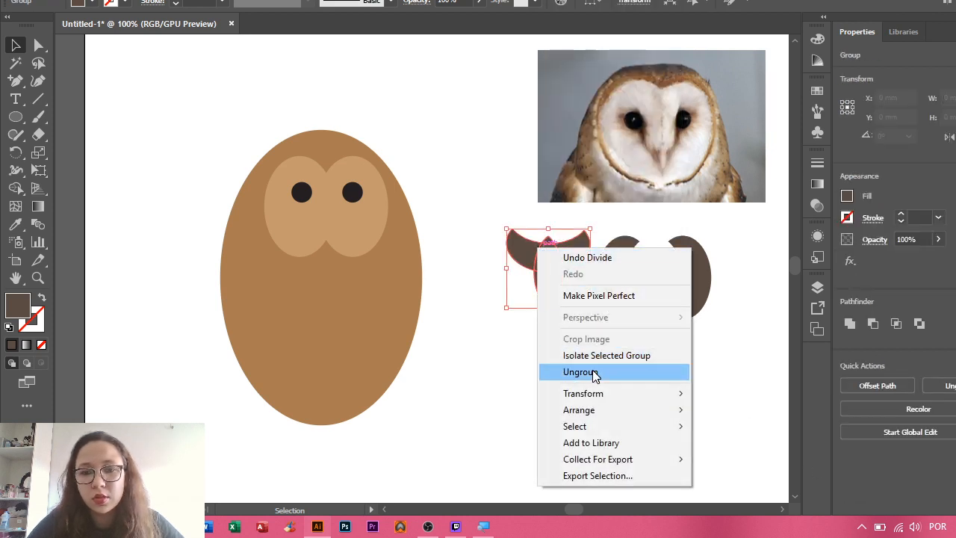
click(595, 376)
- Move the pointed lower piece of the divided lens onto the face below and between the eyes as a beak
click(584, 357)
drag(553, 299, 332, 236)
click(527, 300)
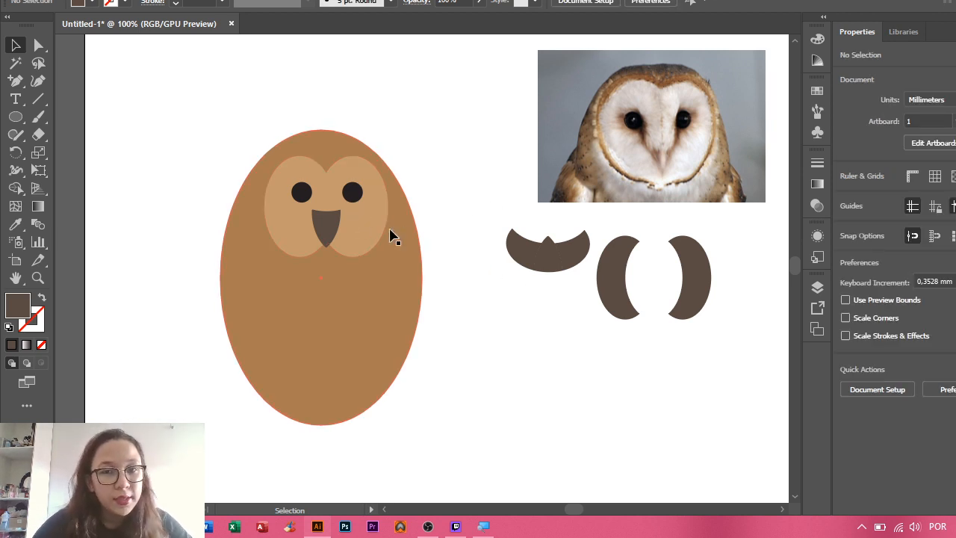
- Group the beak, the light brown face shape and both eyes
shift+click(351, 226)
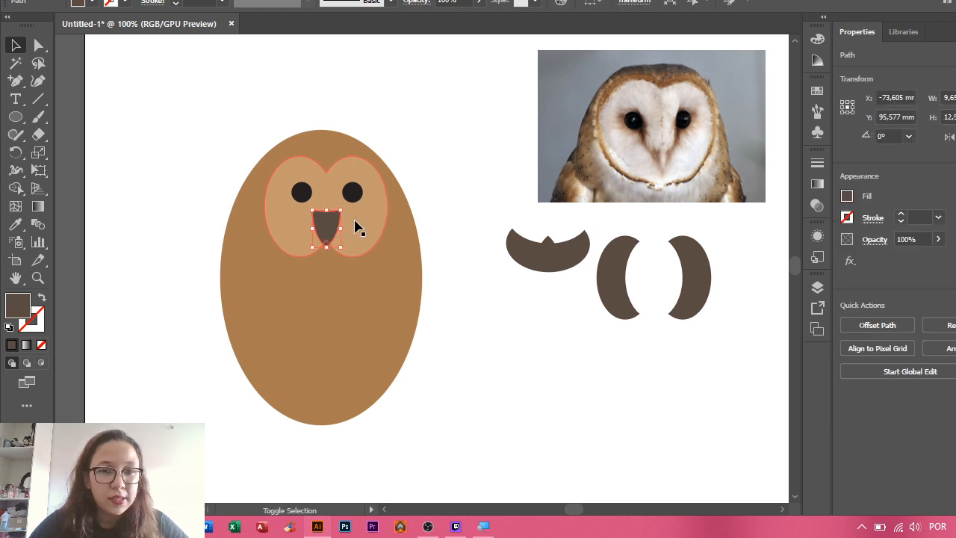
shift+click(356, 192)
shift+click(303, 194)
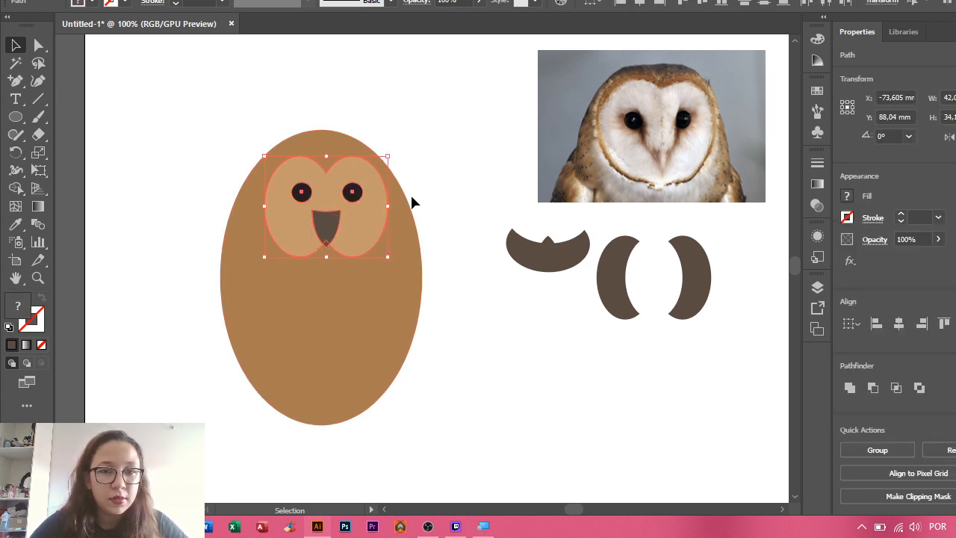
right_click(359, 206)
click(434, 297)
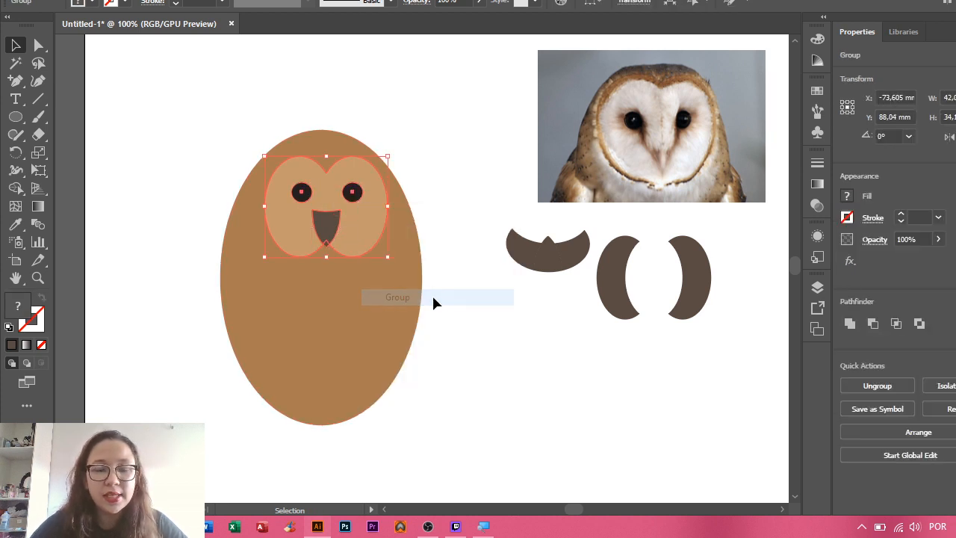
click(458, 217)
click(368, 241)
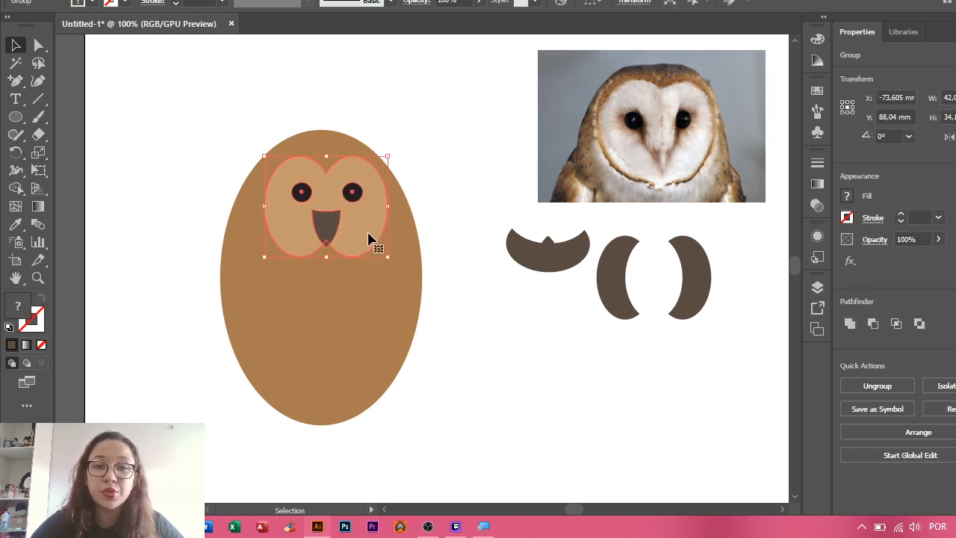
- Ungroup the grouped face, eyes and beak on the body
shift+click(410, 369)
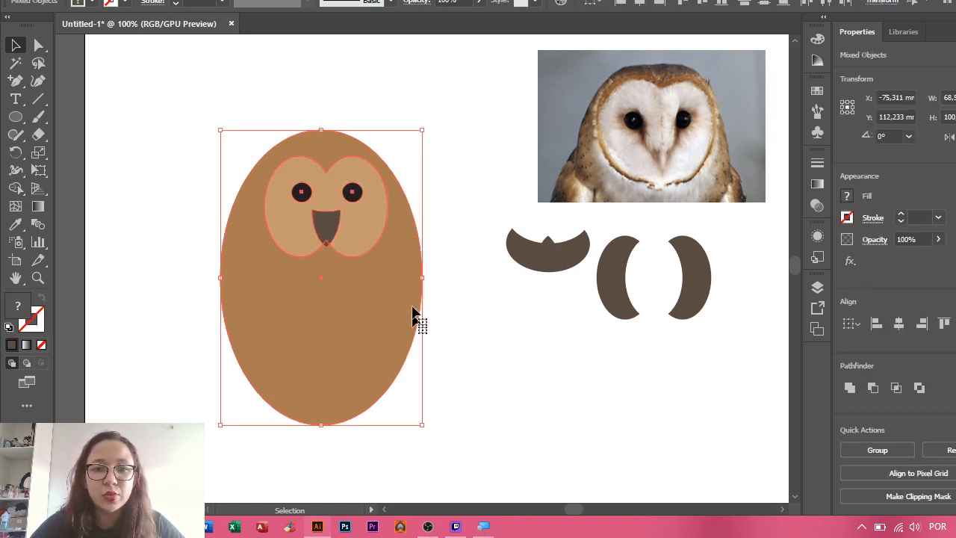
key(ctrl+shift+a)
click(359, 238)
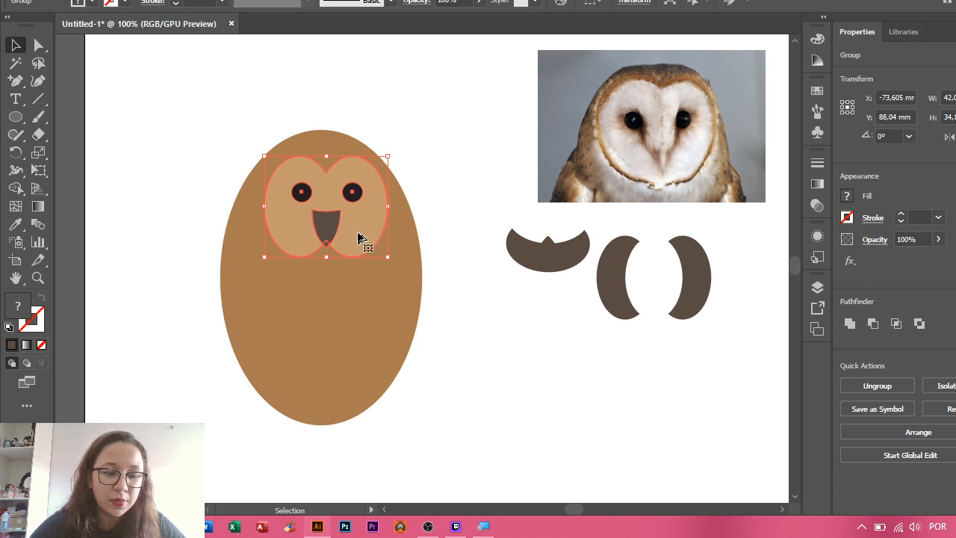
scroll(357, 238, up, 3)
scroll(358, 235, down, 2)
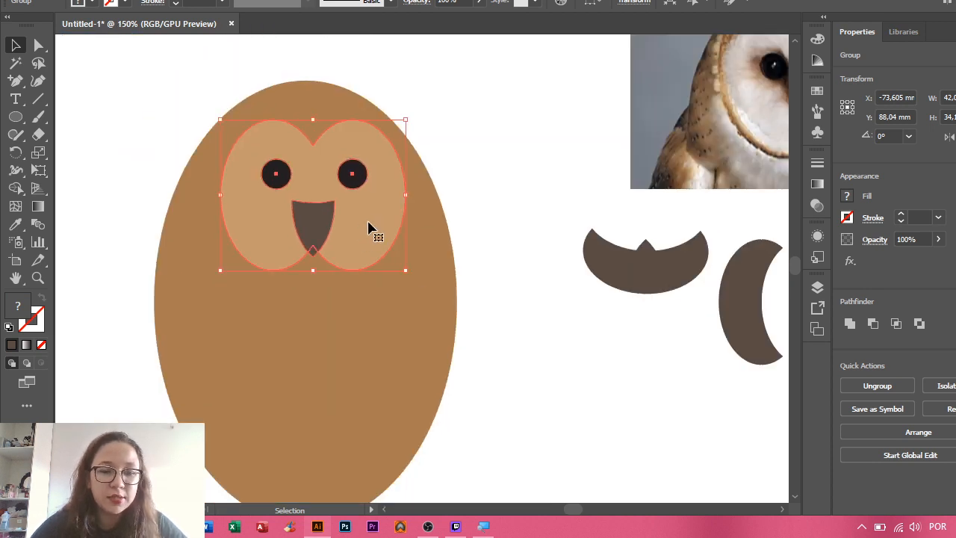
key(ctrl+shift+g)
click(360, 227)
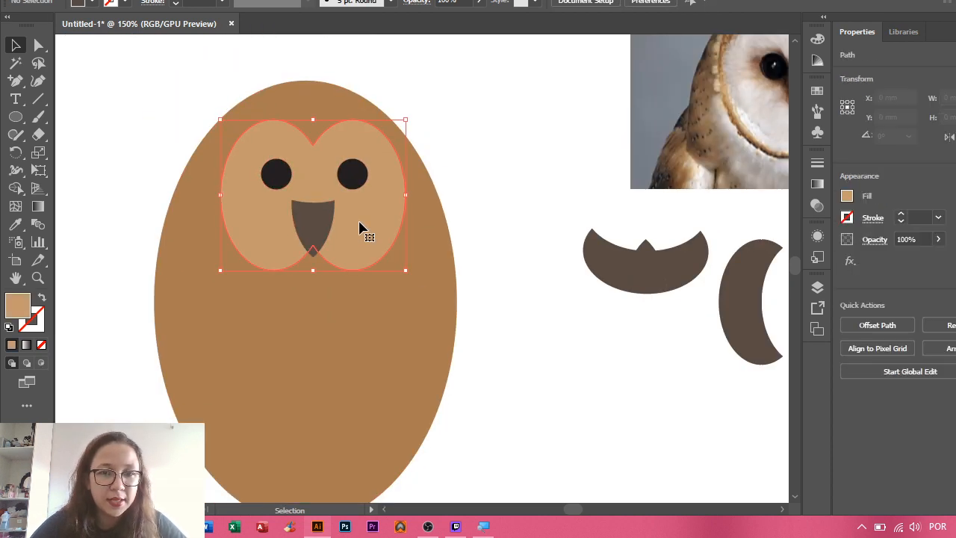
right_click(359, 226)
click(351, 187)
click(459, 179)
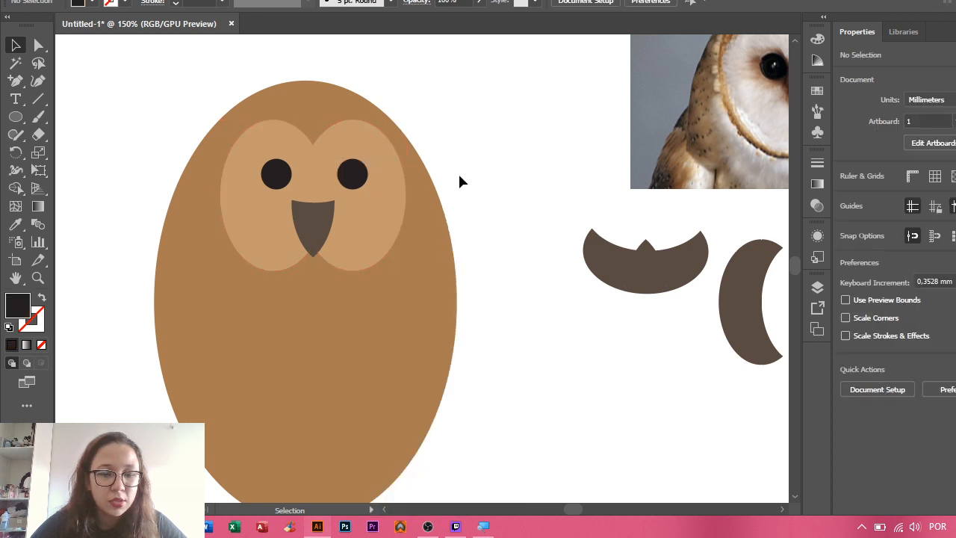
- Align the body, face, eyes and beak to one another by their horizontal centres
scroll(460, 181, down, 2)
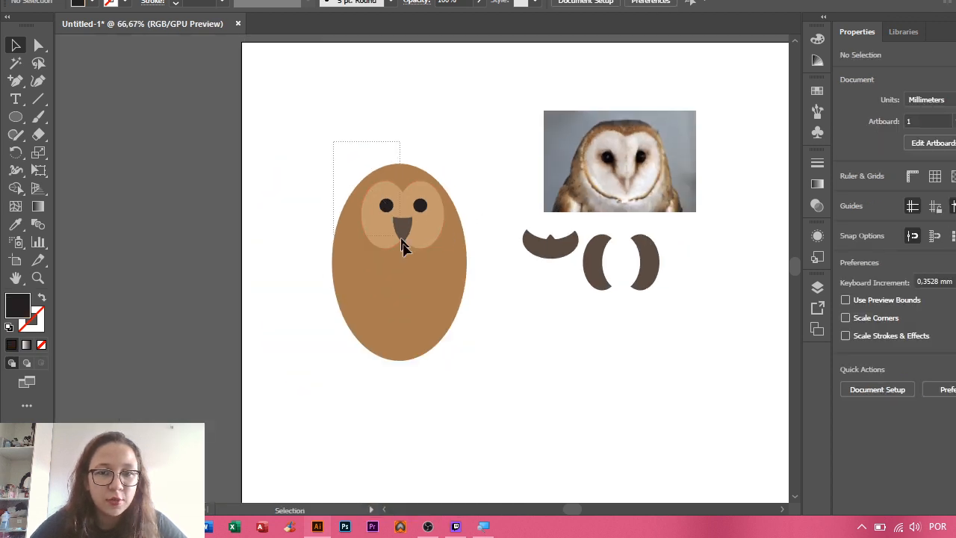
drag(473, 412, 473, 413)
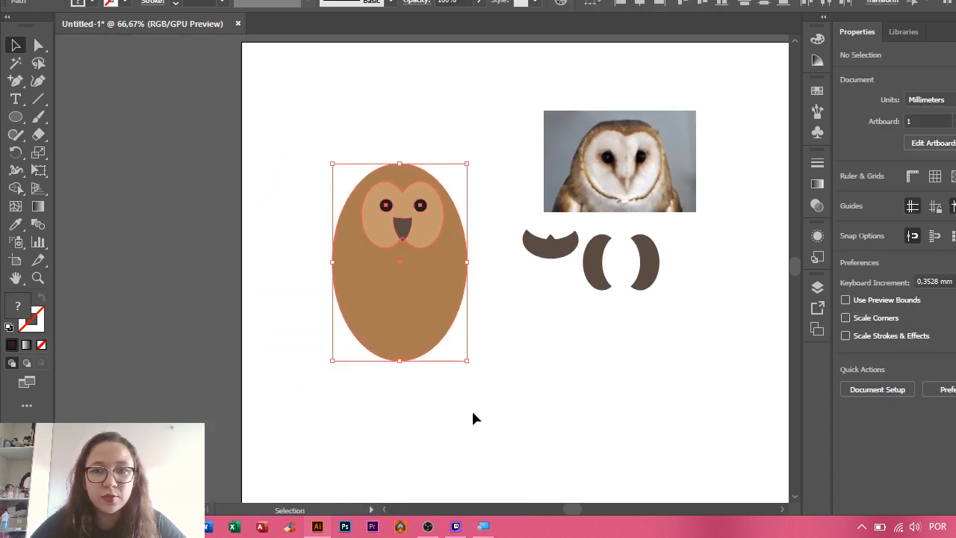
click(640, 5)
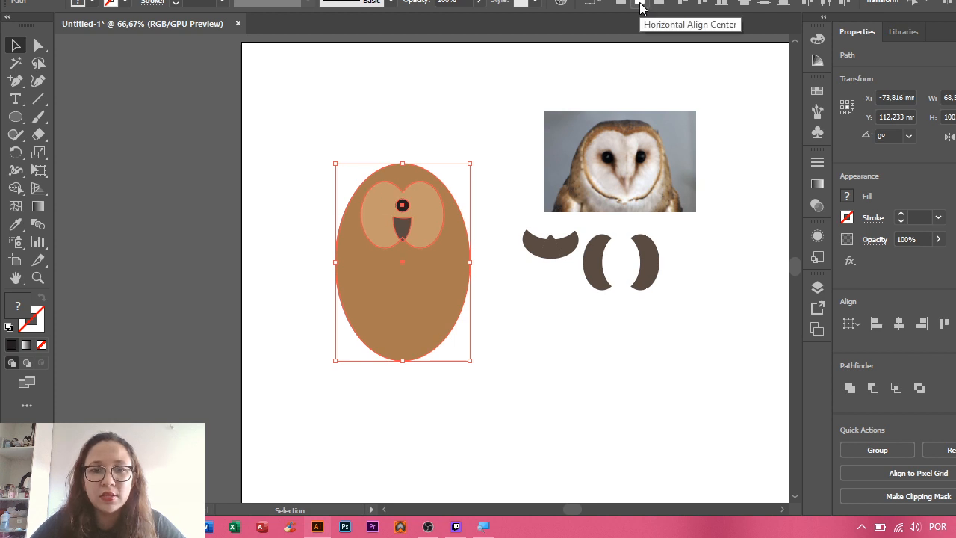
scroll(366, 217, up, 1)
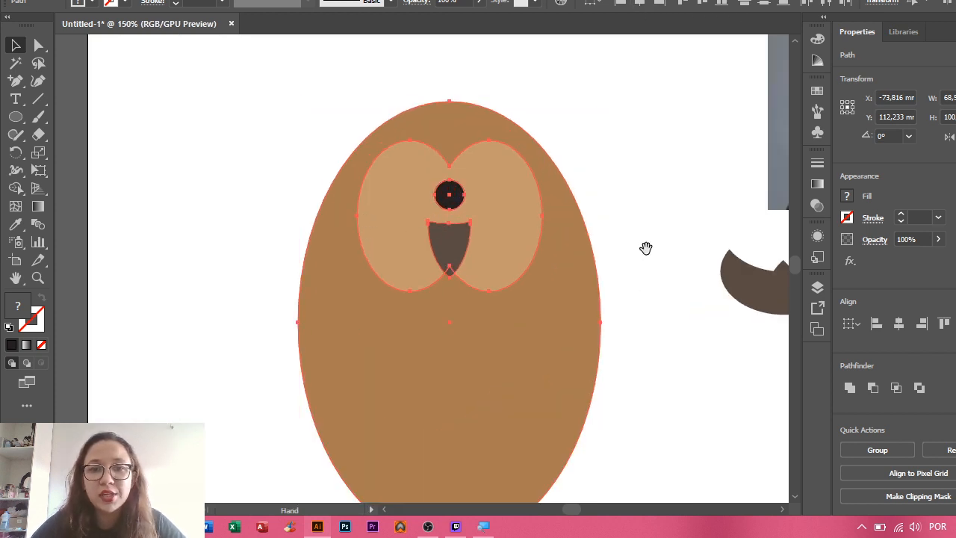
scroll(597, 263, up, 1)
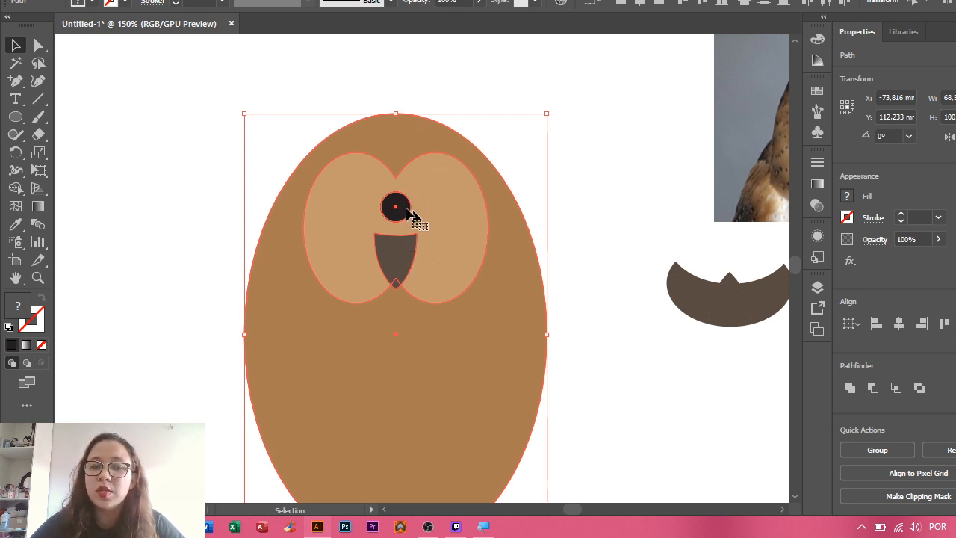
- Move the overlapping eyes apart symmetrically above the beak and group the two eyes
click(551, 165)
drag(398, 207, 441, 209)
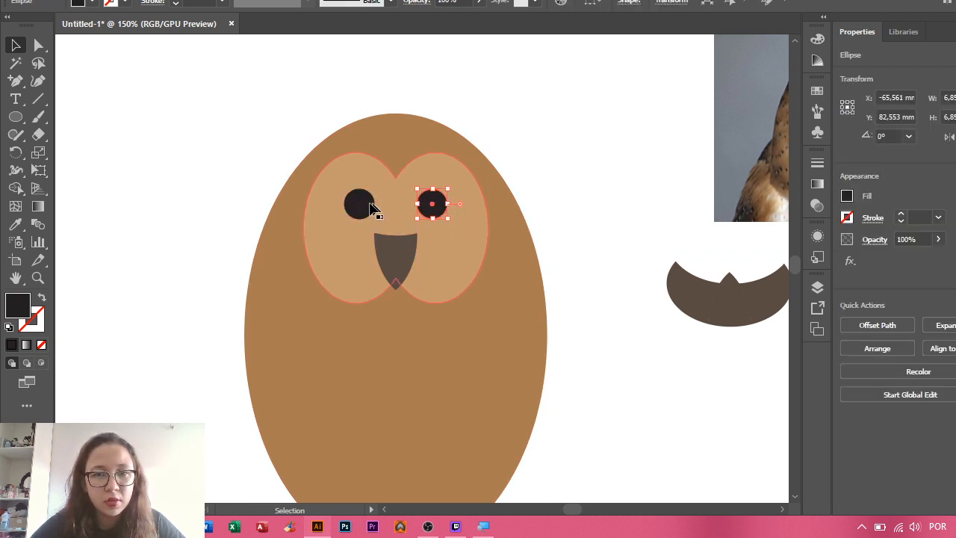
click(360, 203)
shift+click(431, 205)
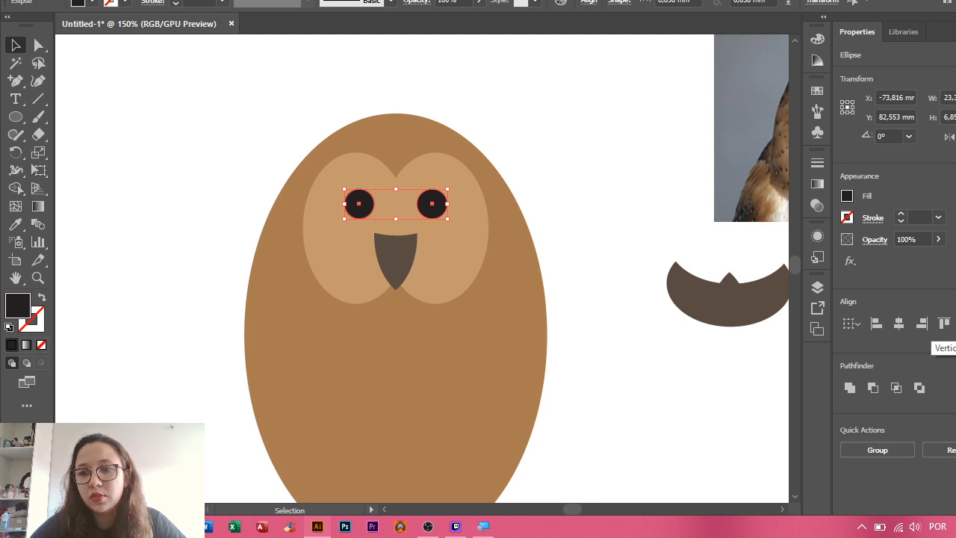
right_click(440, 201)
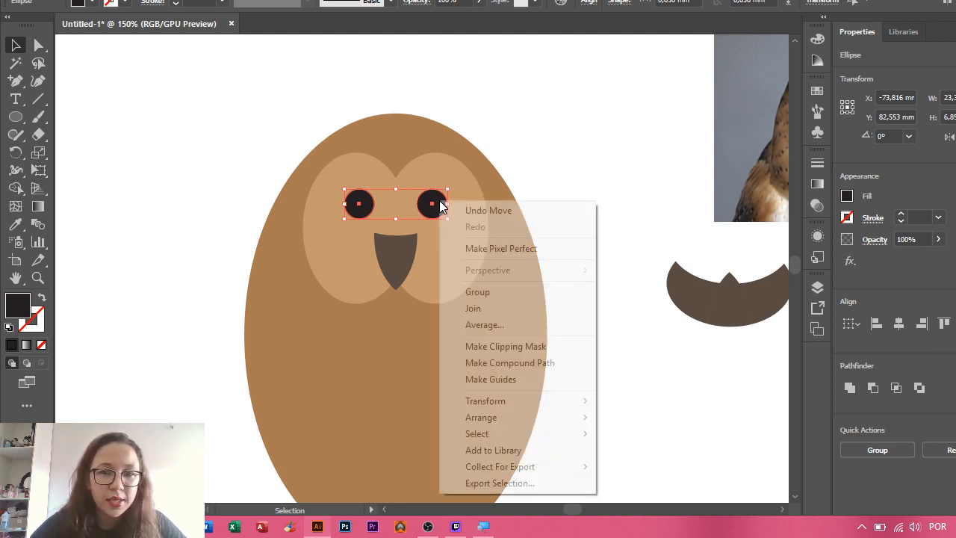
click(519, 291)
click(378, 92)
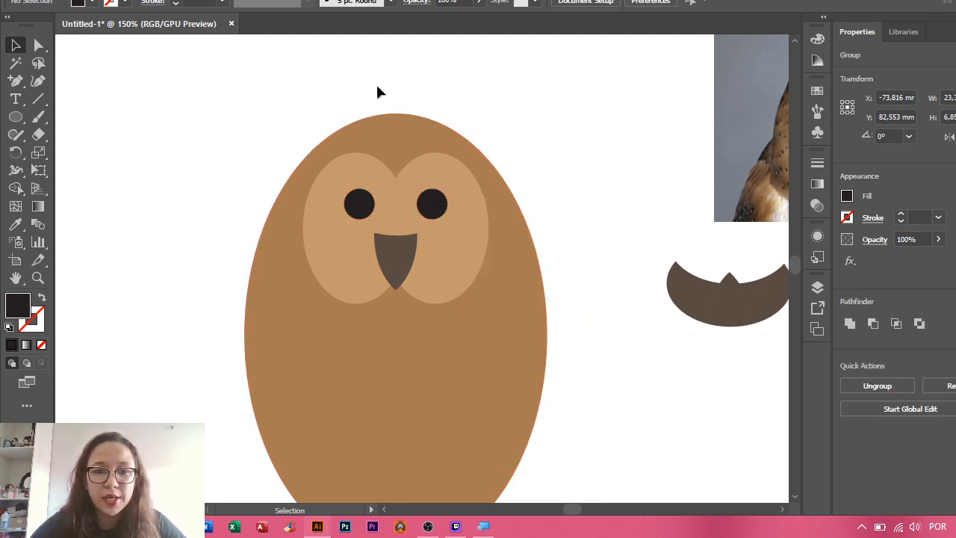
click(452, 437)
click(608, 139)
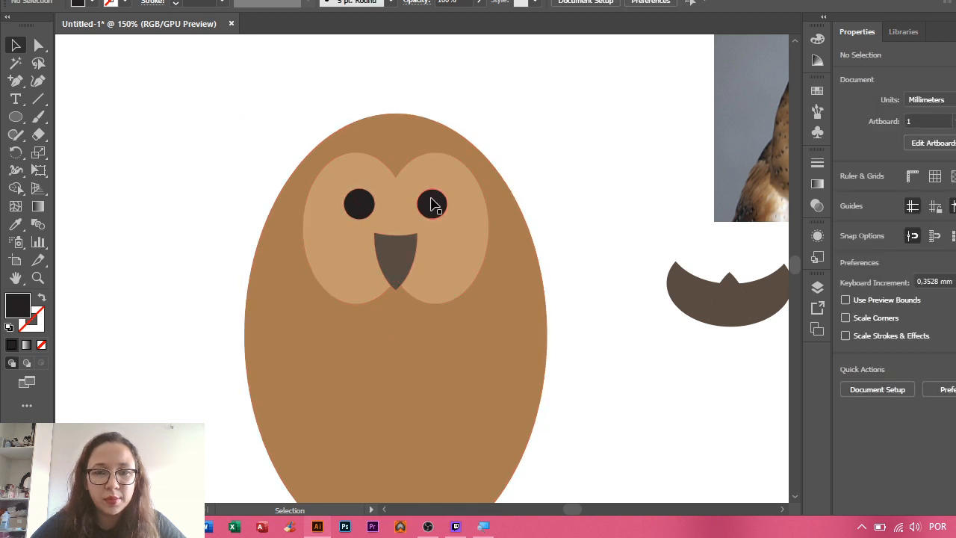
- Shift the eye group and face shape off centre, then align all owl parts by their horizontal centres
drag(434, 203, 380, 202)
drag(441, 196, 462, 196)
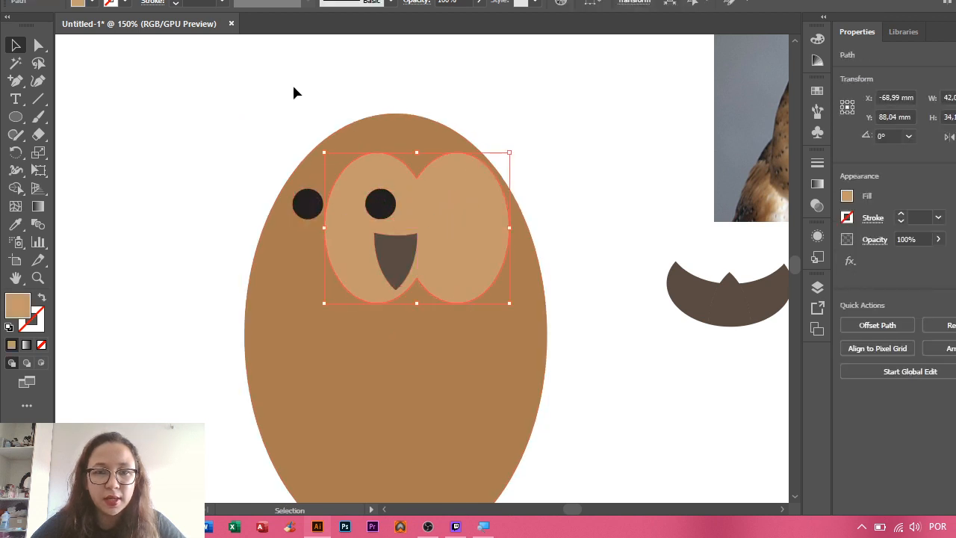
shift+click(527, 329)
shift+click(369, 207)
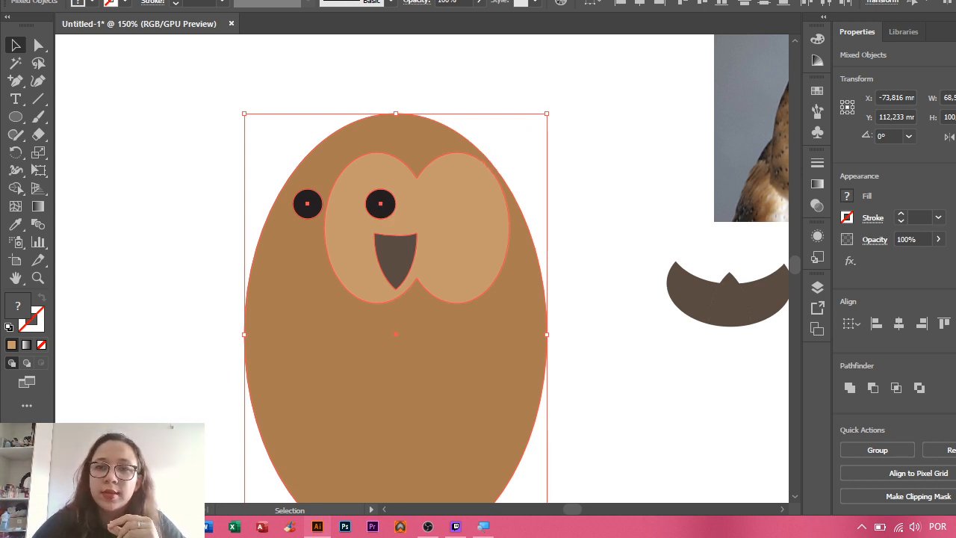
click(639, 4)
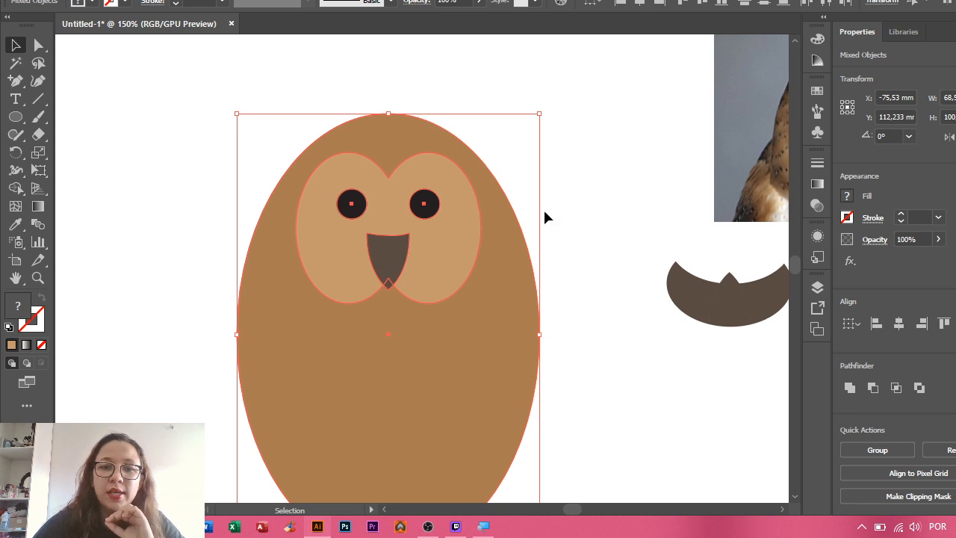
click(595, 192)
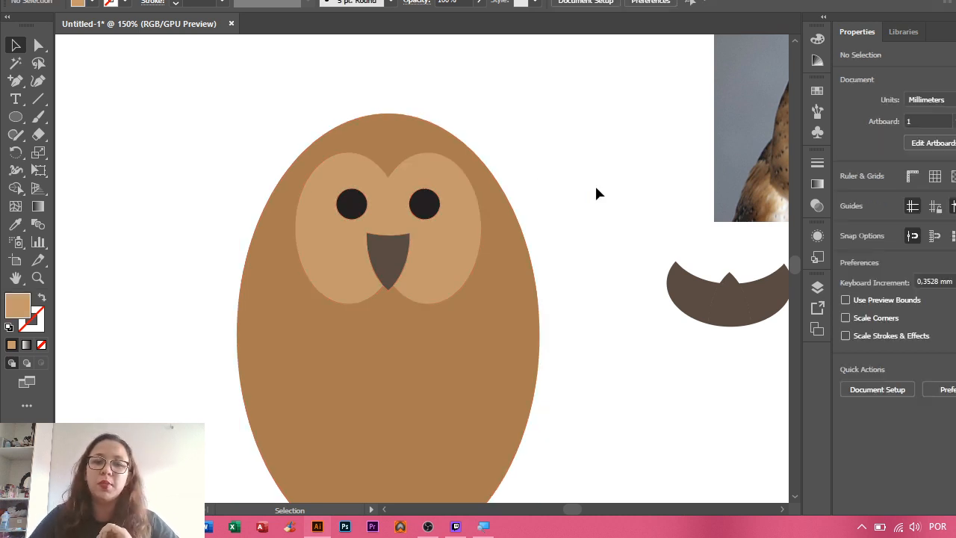
scroll(520, 197, down, 2)
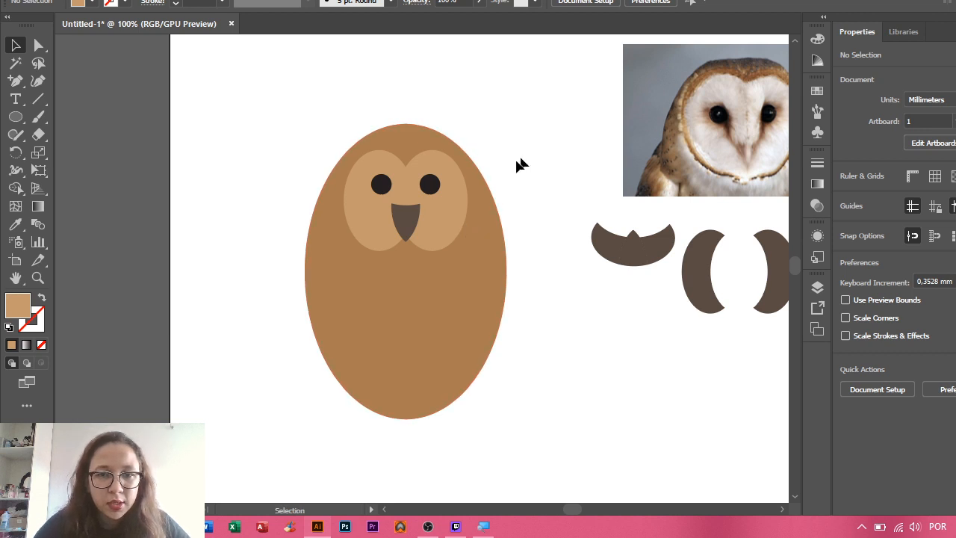
click(458, 176)
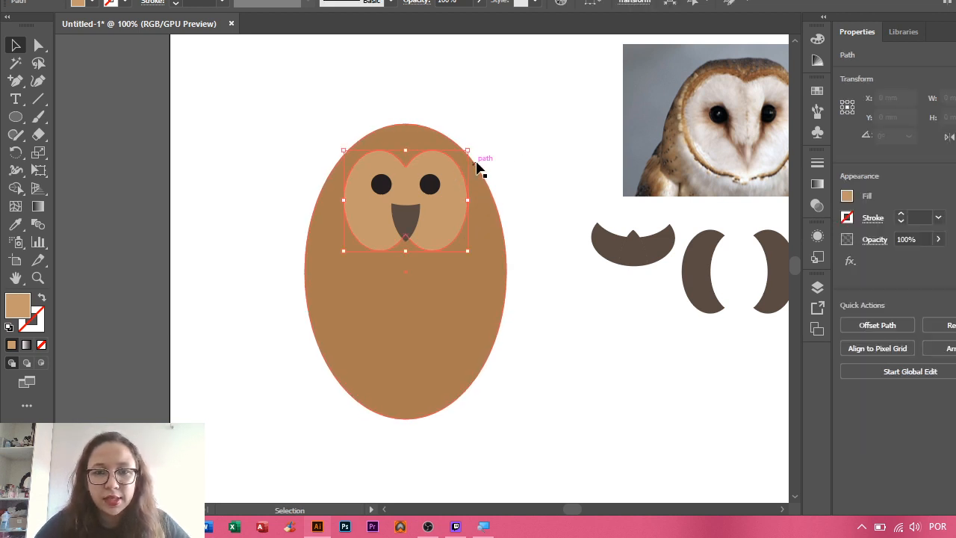
click(551, 169)
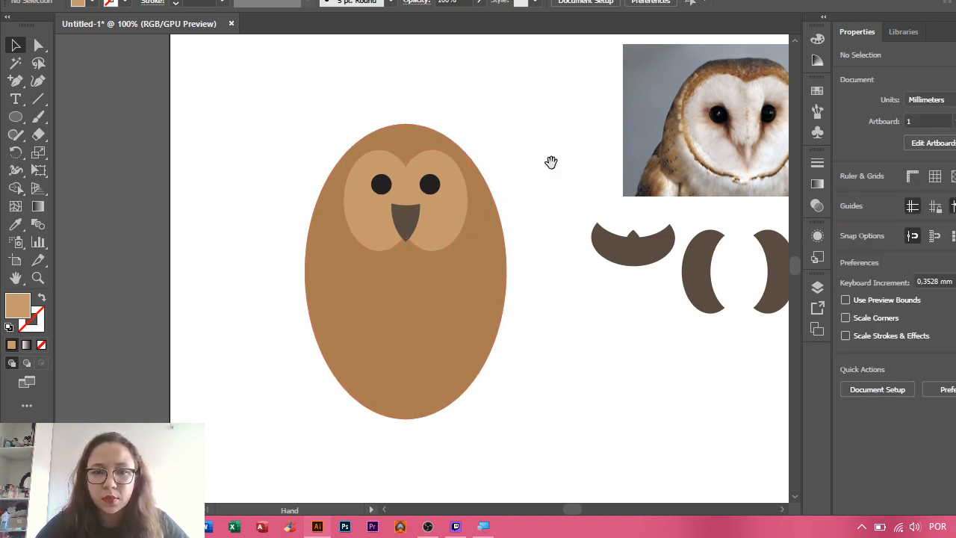
- Try to fit the left spare crescent as a wing on the body's left side, lengthening and rotating it to about 13°
drag(551, 169, 432, 172)
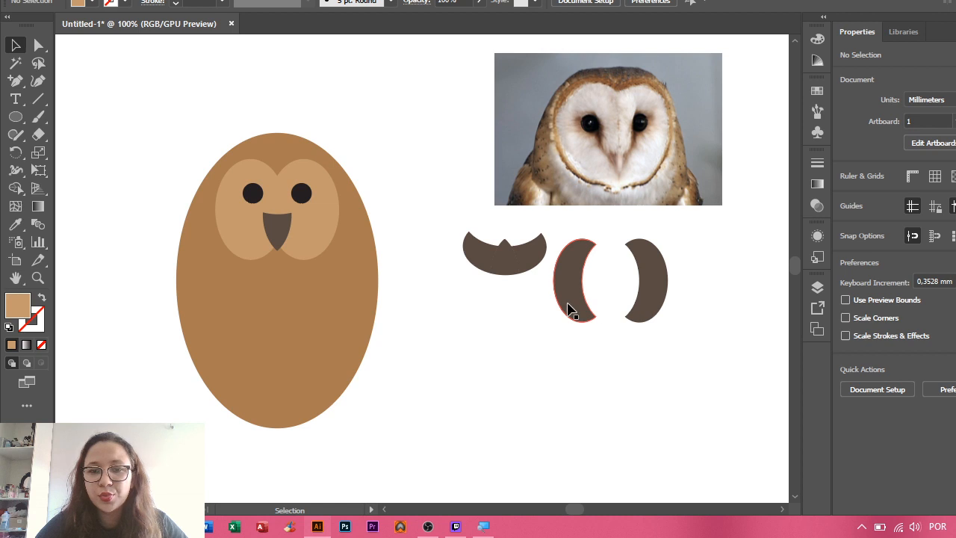
drag(570, 306, 176, 264)
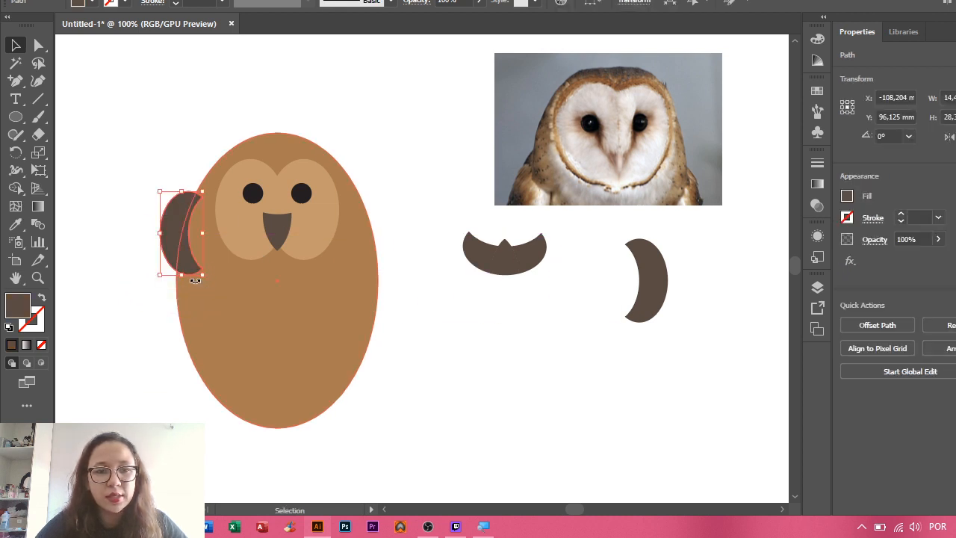
drag(195, 279, 174, 248)
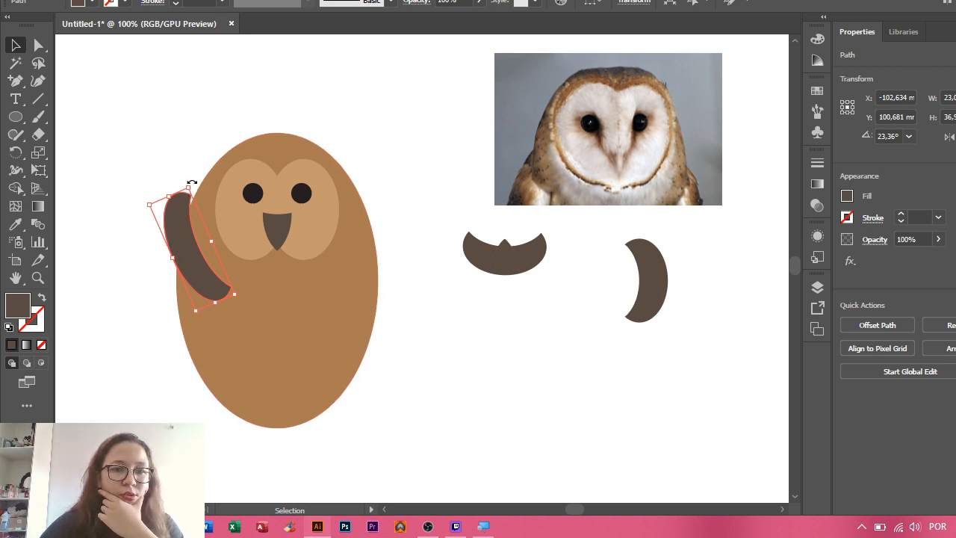
drag(195, 180, 204, 183)
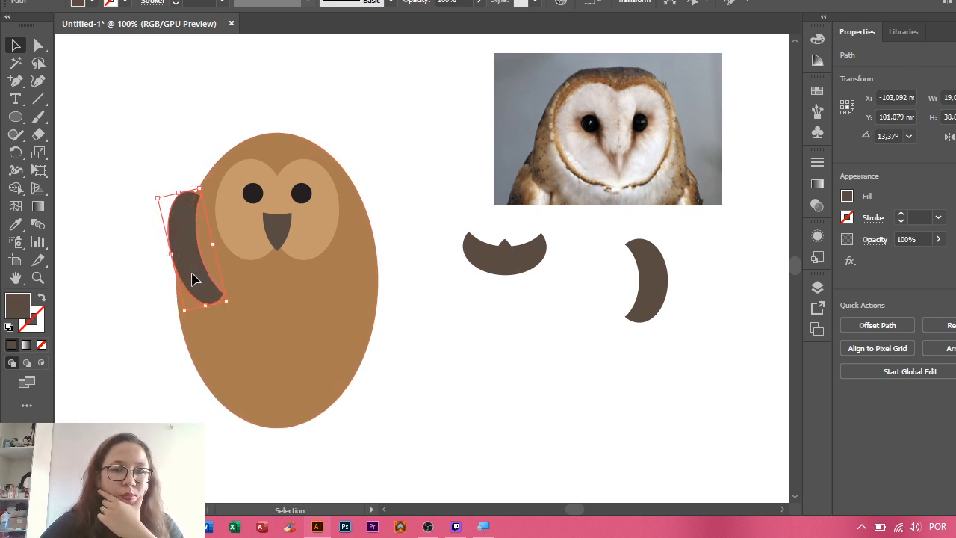
drag(192, 280, 614, 334)
- Undo the wing attempt back to the crescent's original shape and place beside the other spare pieces
key(ctrl+z)
key(ctrl+z)
key(ctrl+z)
key(ctrl+z)
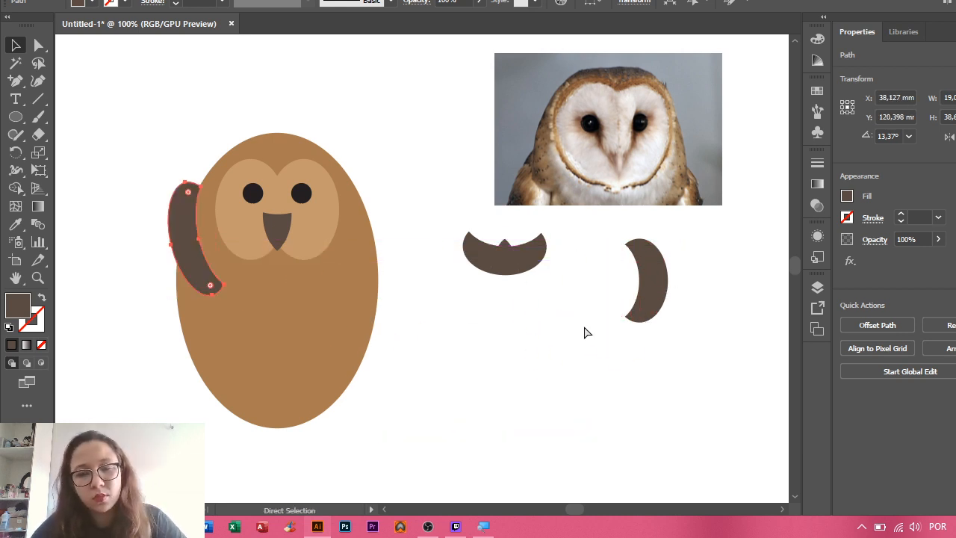
key(ctrl+z)
key(ctrl+z)
key(ctrl+z)
key(ctrl+z)
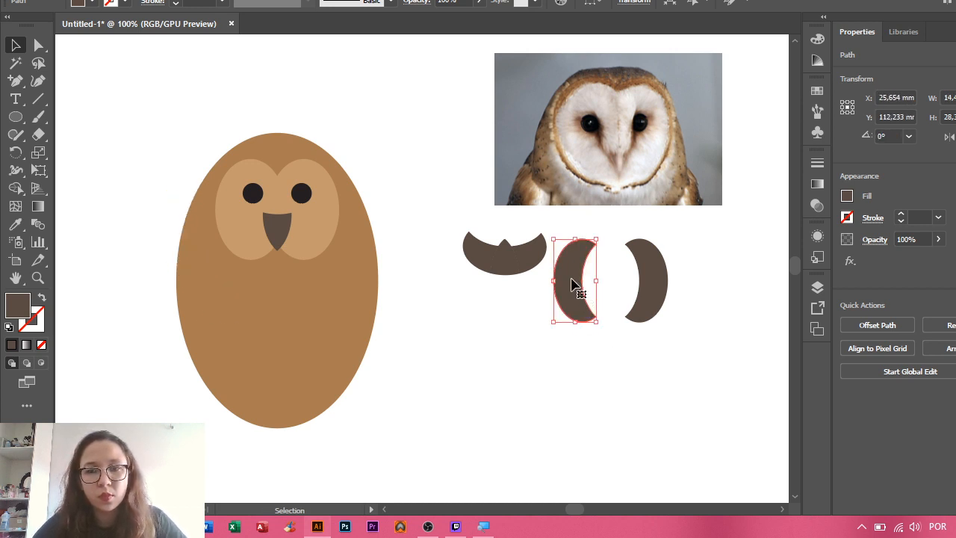
- Move the left spare crescent below the beak offcut, rotate it about 178° and enlarge it to about 95 mm high
drag(572, 285, 509, 347)
drag(540, 294, 472, 421)
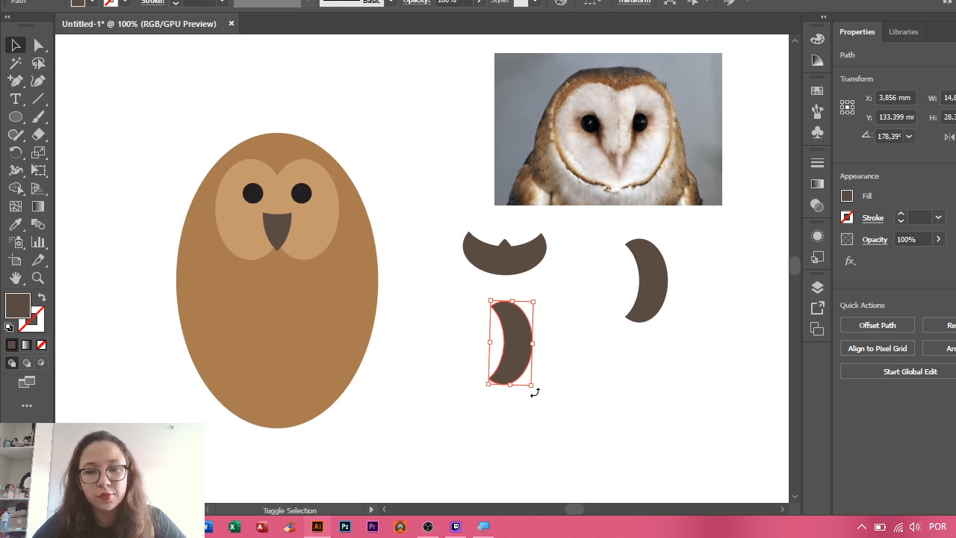
drag(530, 385, 572, 513)
key(ctrl+minus)
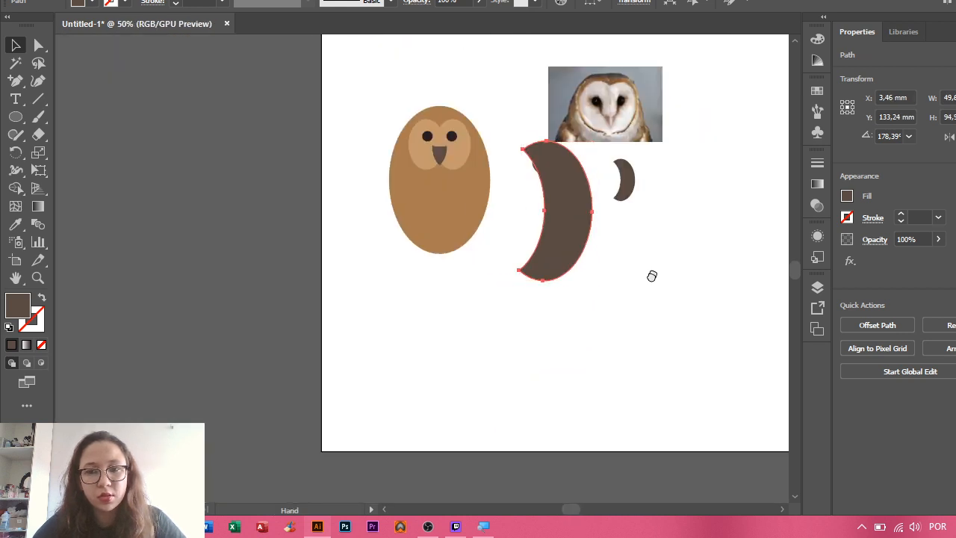
- Place the enlarged crescent over the body's left edge as a wing and reduce it to about 37 × 84 mm
drag(651, 273, 621, 374)
drag(525, 323, 359, 314)
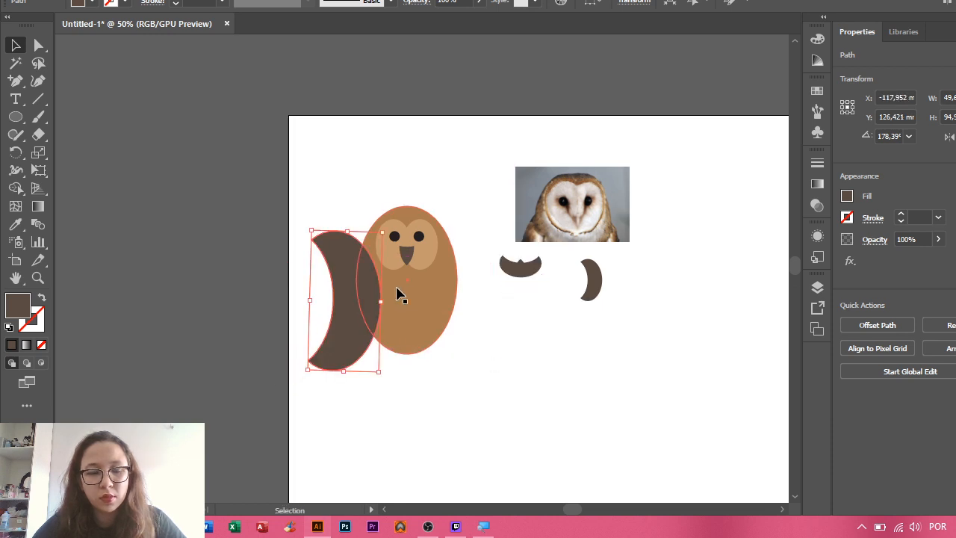
scroll(372, 268, up, 3)
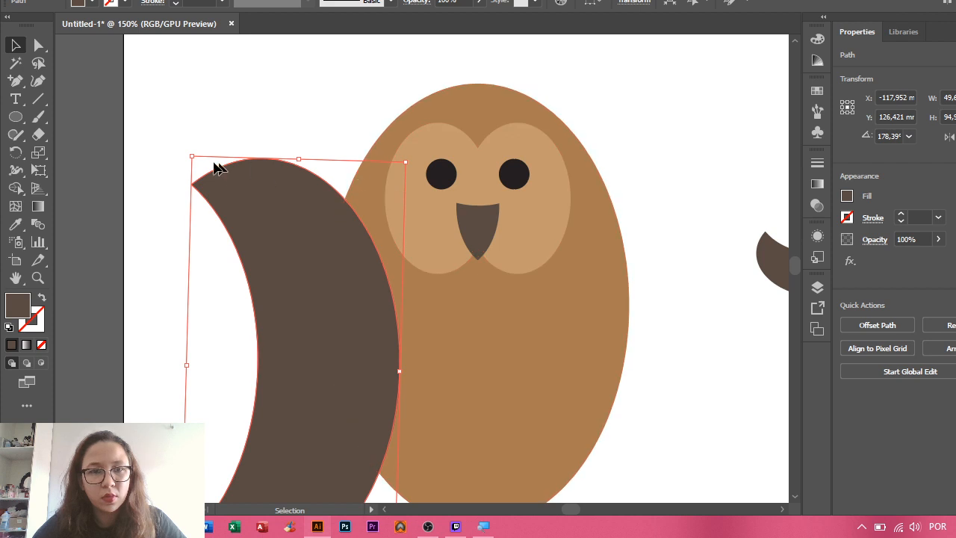
drag(187, 365, 220, 366)
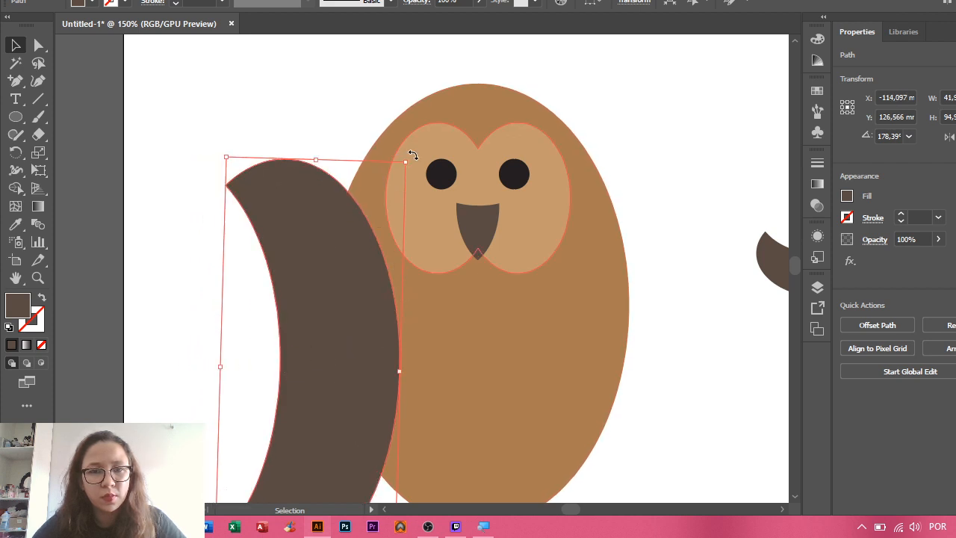
drag(407, 162, 384, 210)
drag(307, 355, 314, 327)
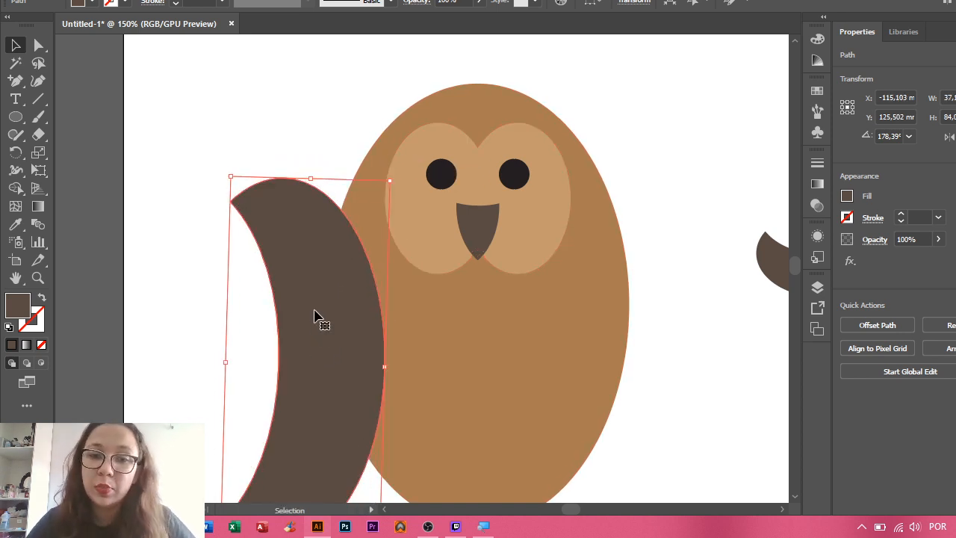
drag(314, 318, 351, 332)
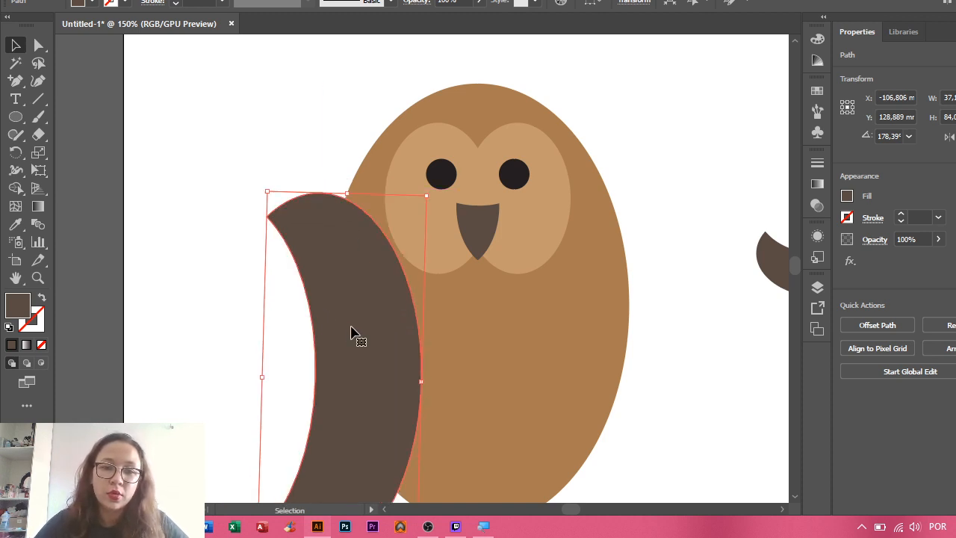
- Shift the wing crescent slightly up and left against the body, centred at about X -108.5 mm, Y 127 mm
drag(636, 352, 513, 281)
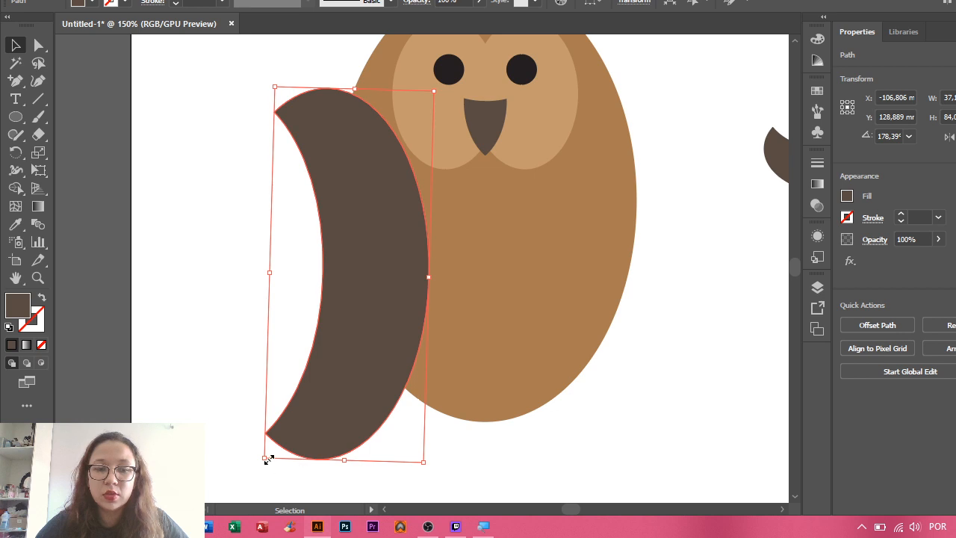
drag(268, 459, 585, 377)
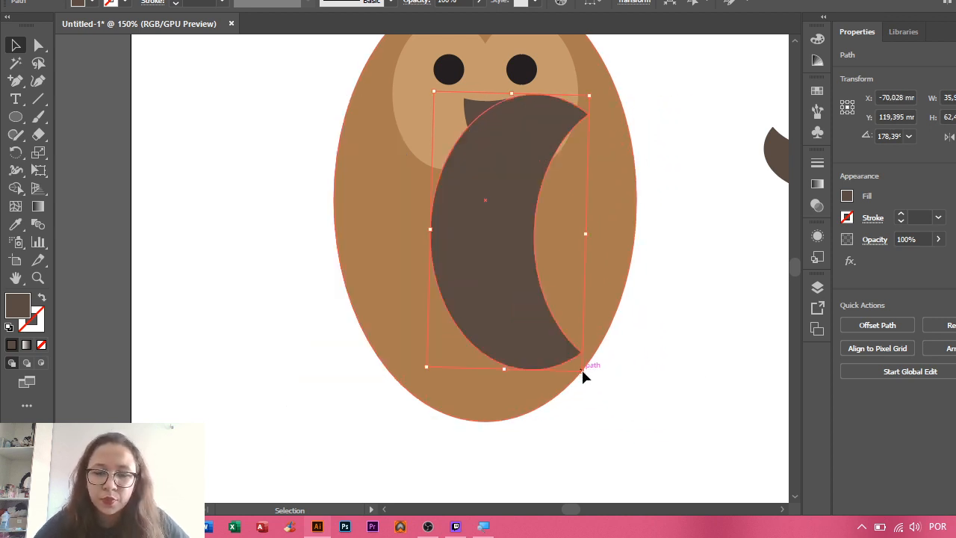
key(ctrl+z)
drag(374, 306, 372, 268)
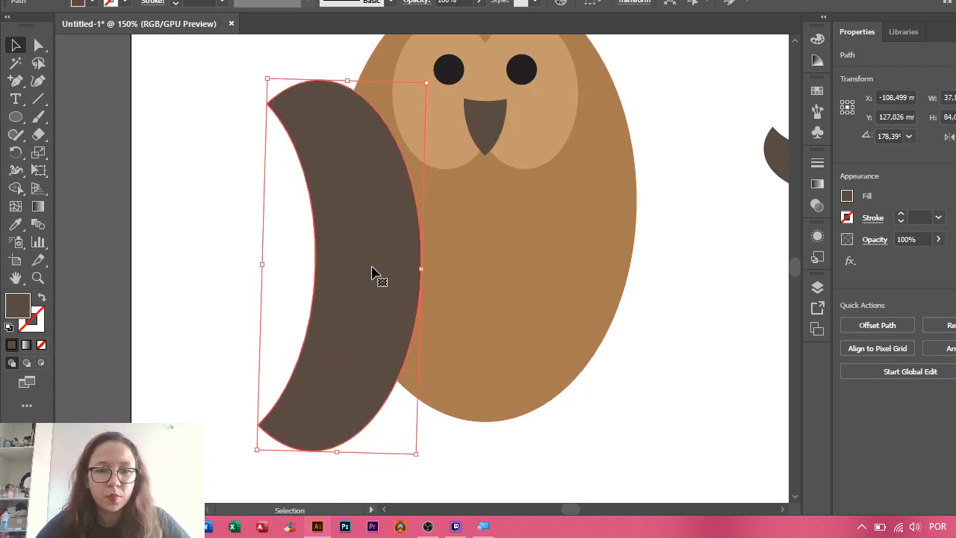
click(659, 297)
scroll(662, 352, down, 3)
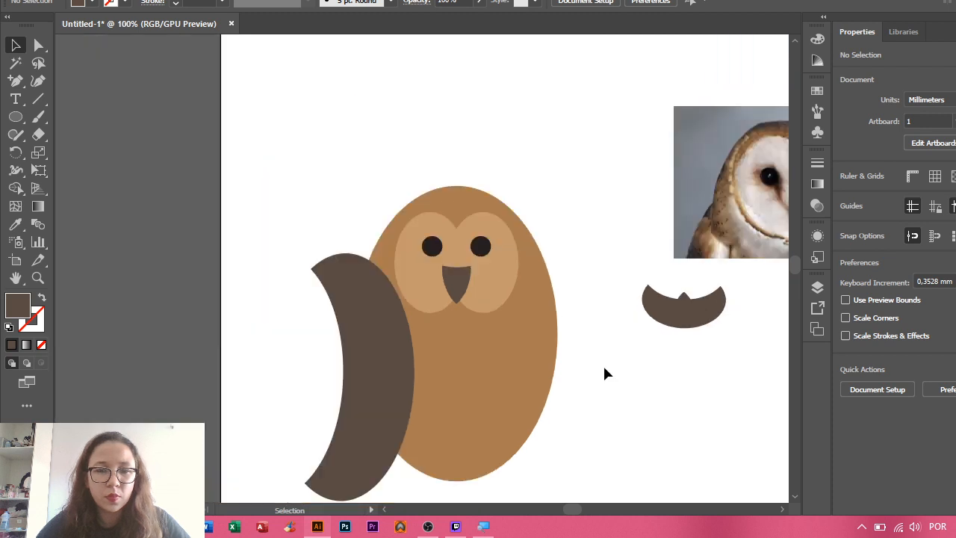
- Duplicate the dark brown wing and place the copy over the right half of the owl's body
scroll(606, 374, down, 2)
drag(617, 376, 531, 338)
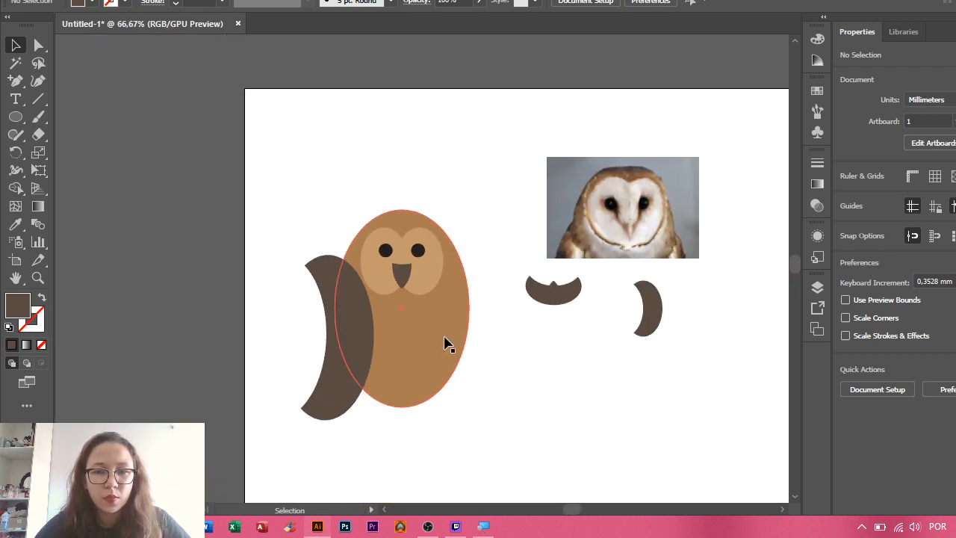
click(352, 351)
key(a)
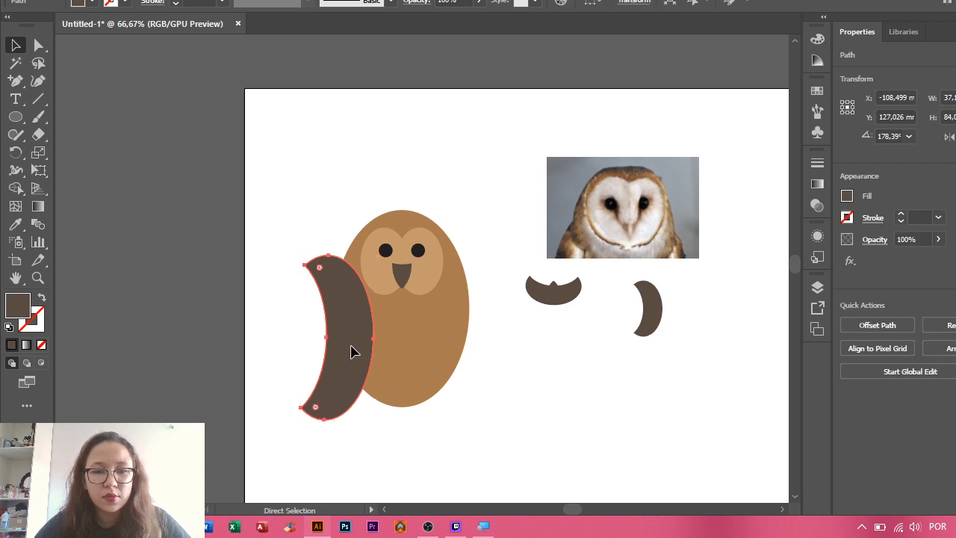
key(v)
drag(352, 351, 433, 355)
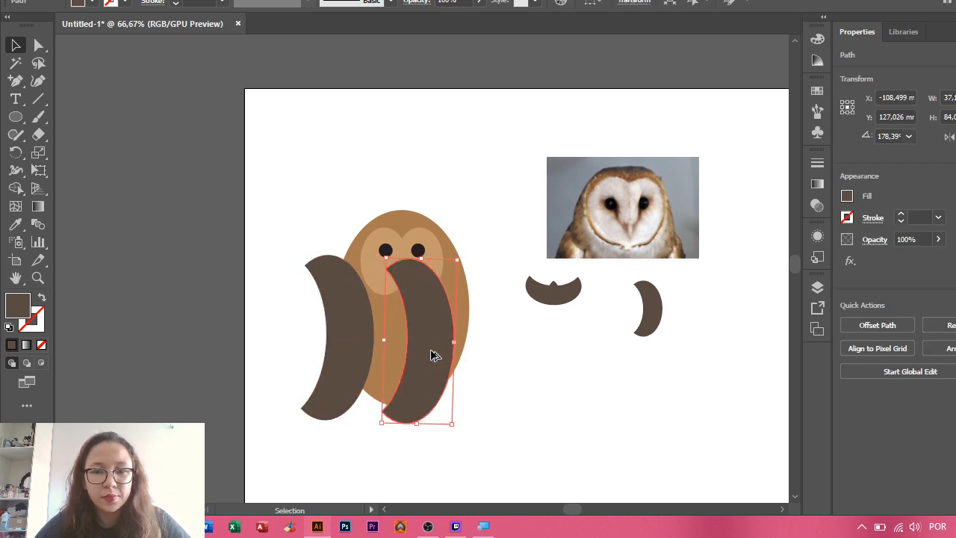
- Reflect the wing copy across the vertical axis and move it to the right side of the owl's body
right_click(433, 355)
mouse_move(505, 273)
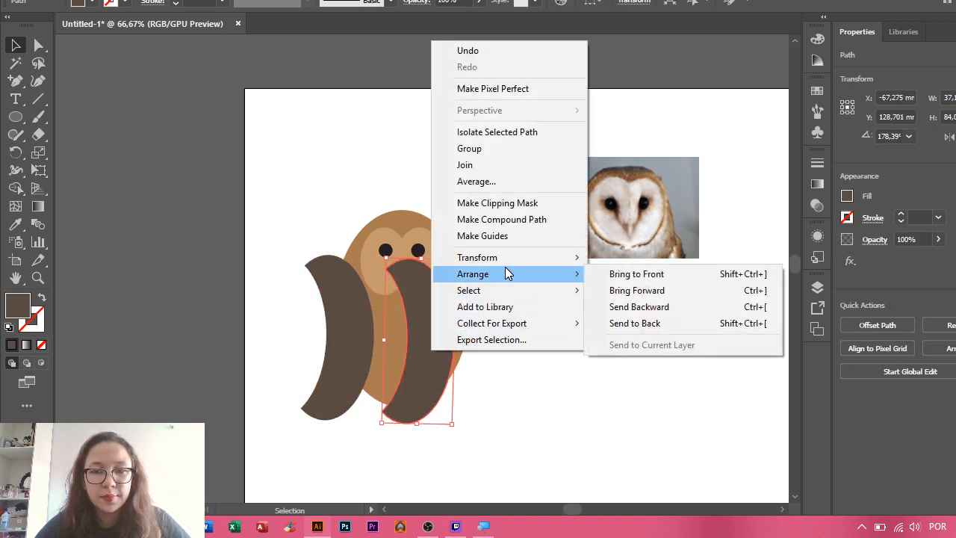
mouse_move(546, 257)
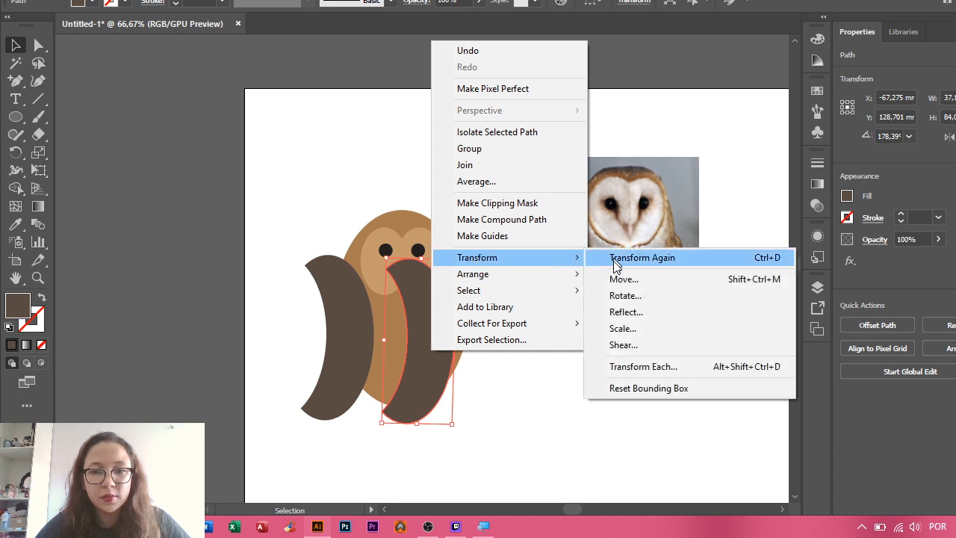
click(632, 314)
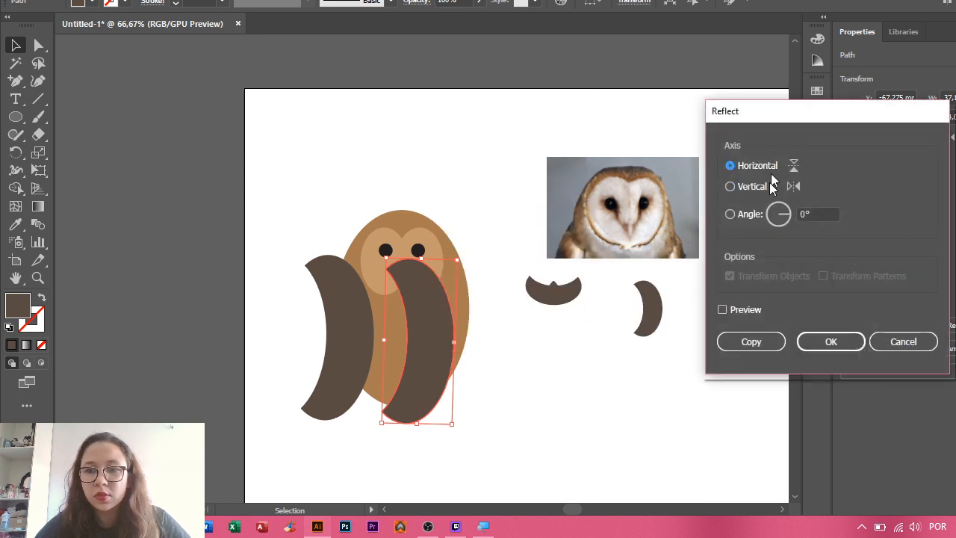
click(754, 313)
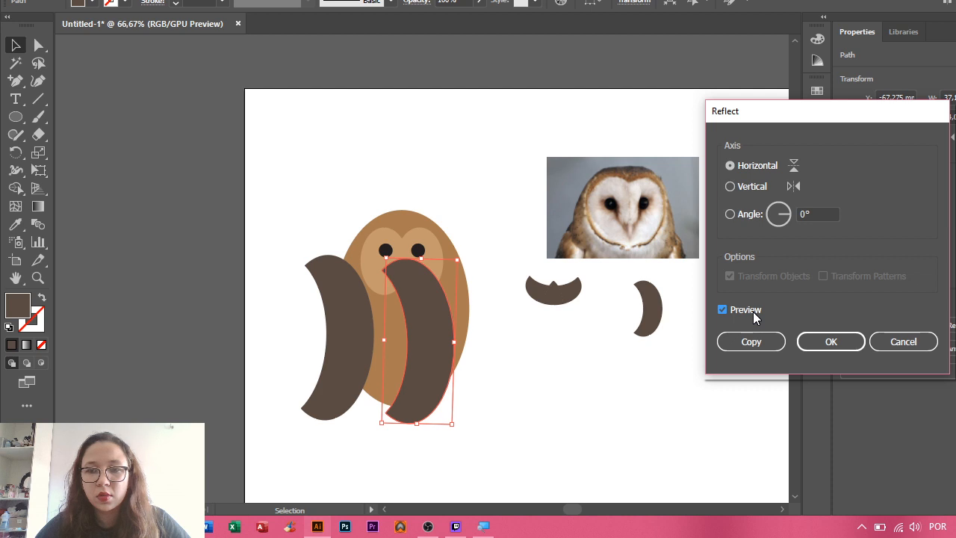
click(780, 167)
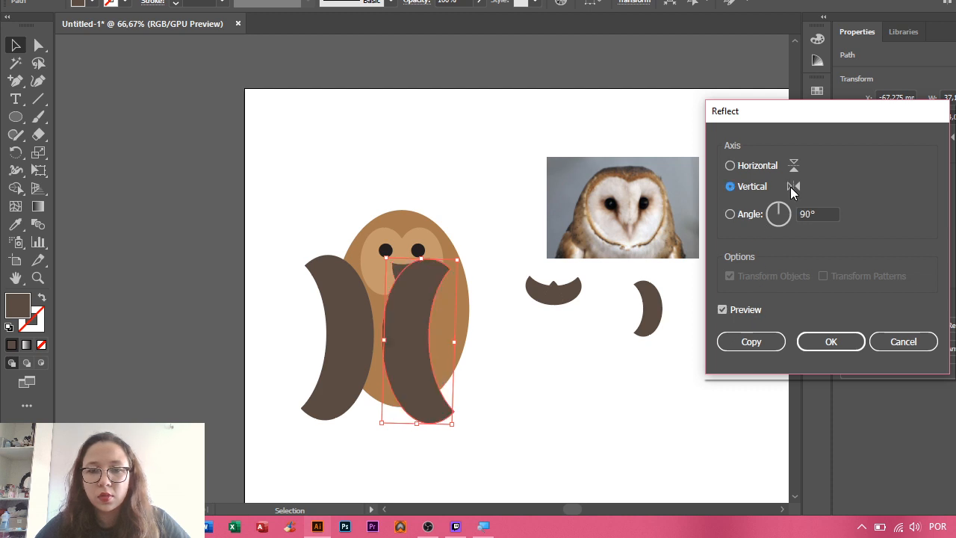
click(829, 342)
click(551, 359)
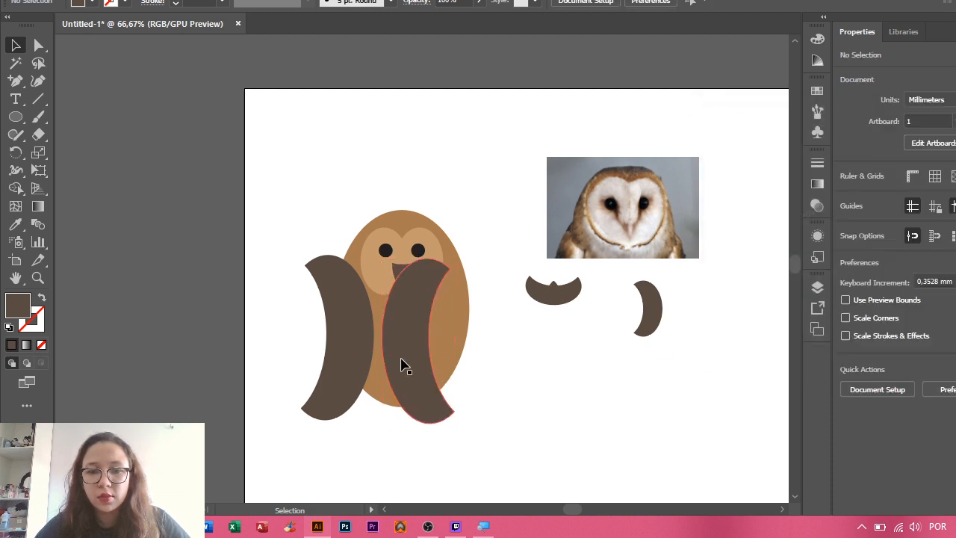
drag(402, 363, 444, 366)
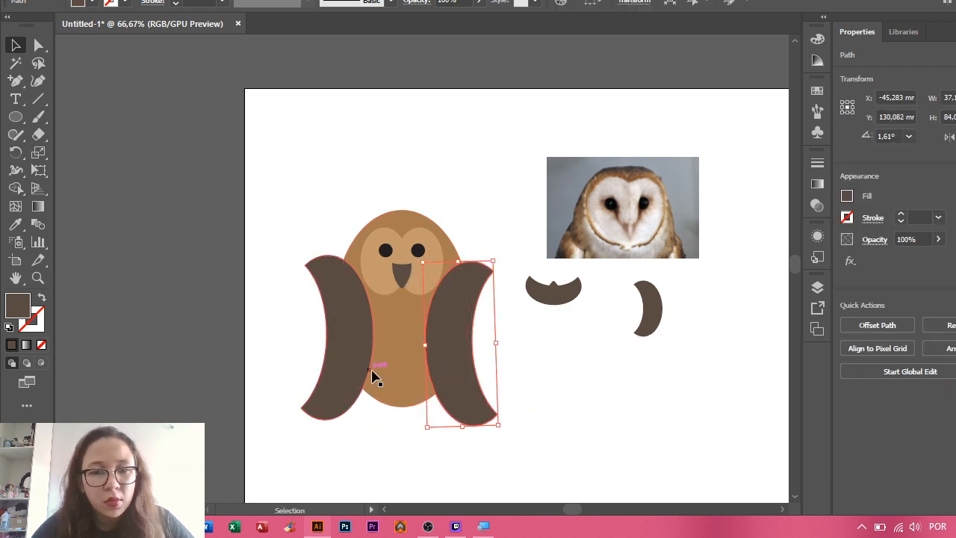
- Divide the body ellipse and both wings along their overlaps with the Pathfinder Divide operation
shift+click(403, 348)
shift+click(336, 340)
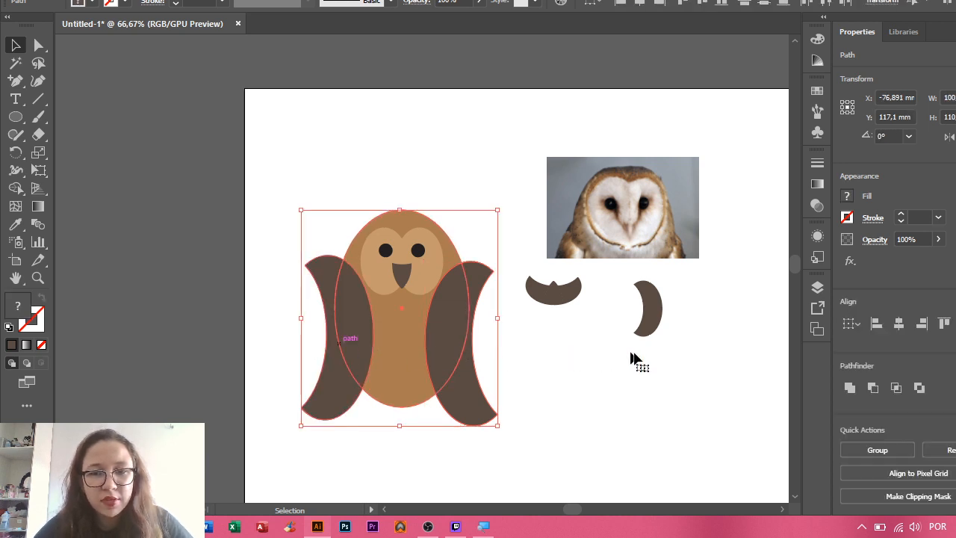
click(943, 387)
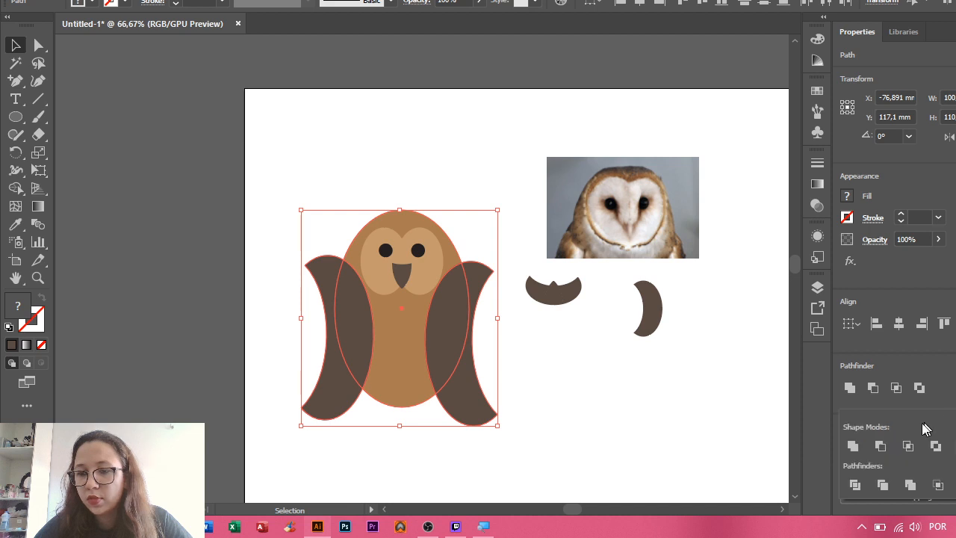
click(856, 488)
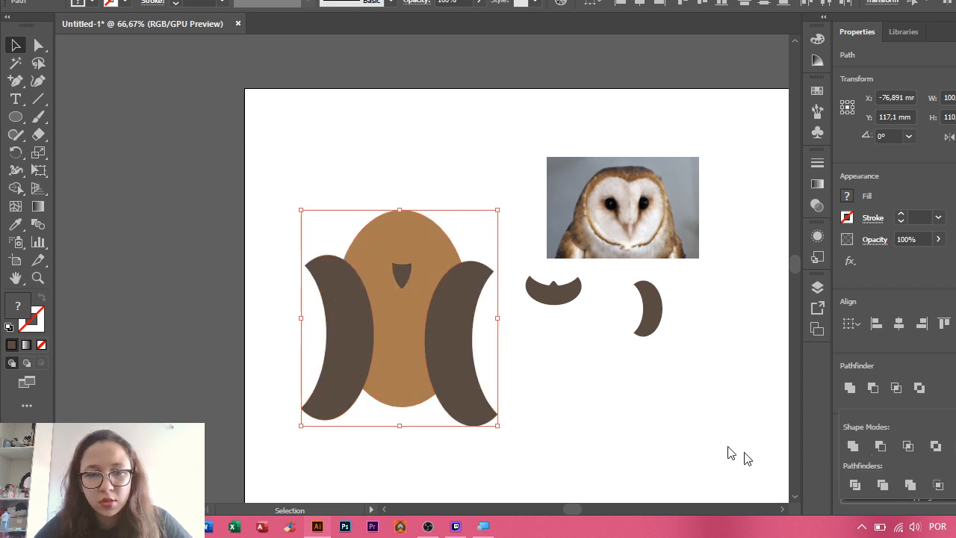
click(655, 420)
- Ungroup the divided shapes and delete the parts of both wings that extend outside the body
click(472, 359)
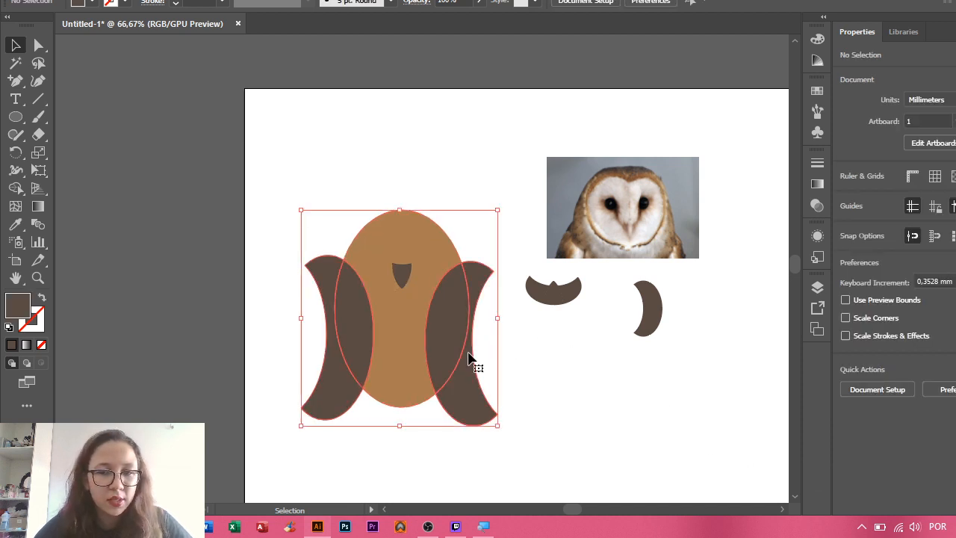
right_click(469, 352)
click(504, 239)
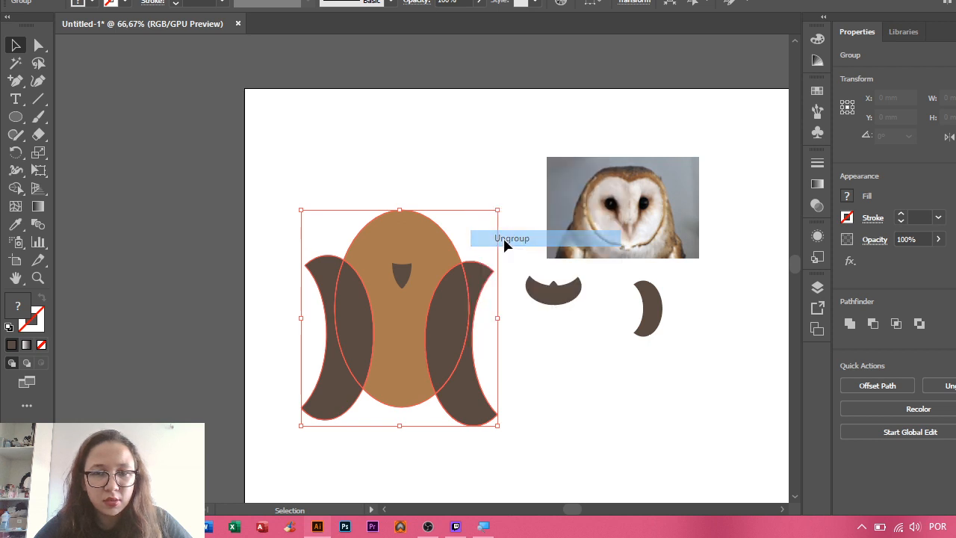
click(547, 406)
click(482, 422)
key(Delete)
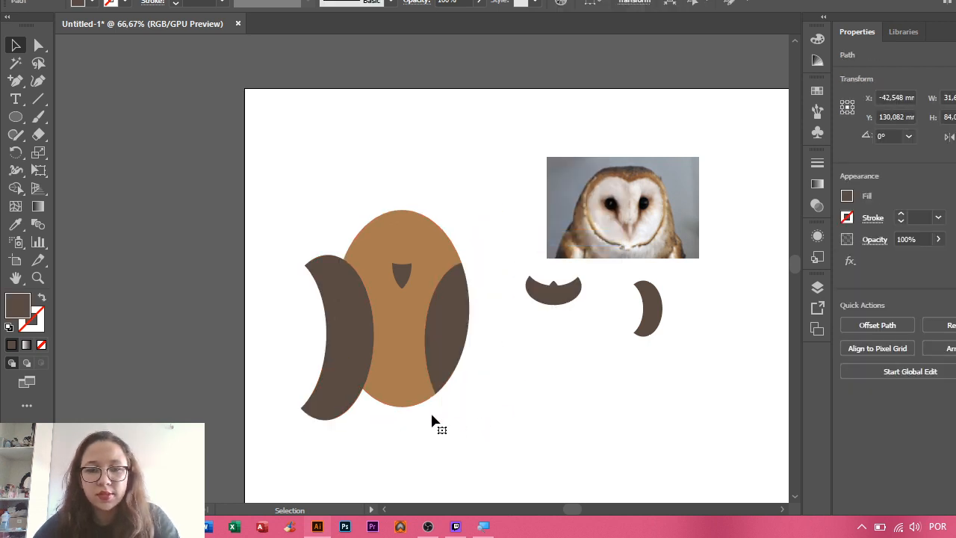
click(345, 399)
key(Delete)
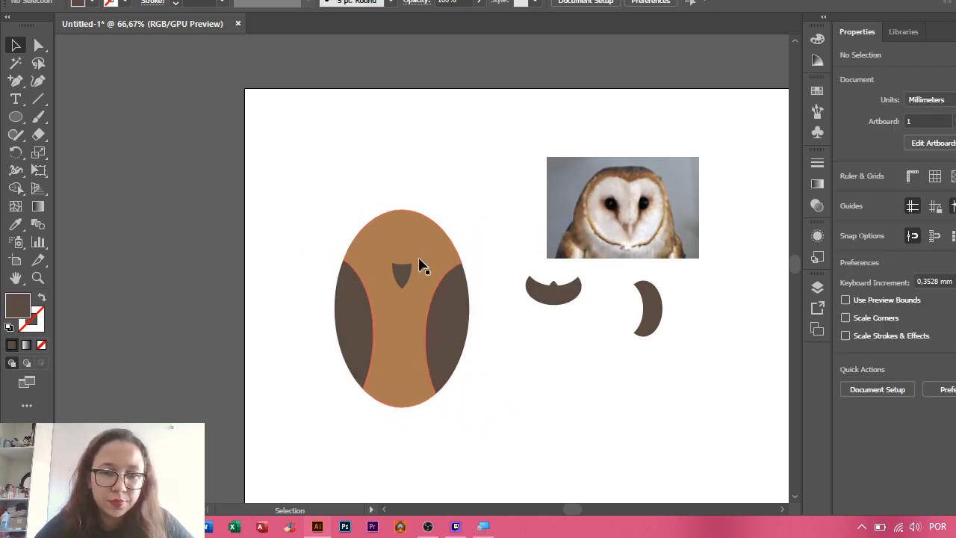
- Send the light brown body shape to the back, behind the owl's face
click(405, 326)
right_click(405, 325)
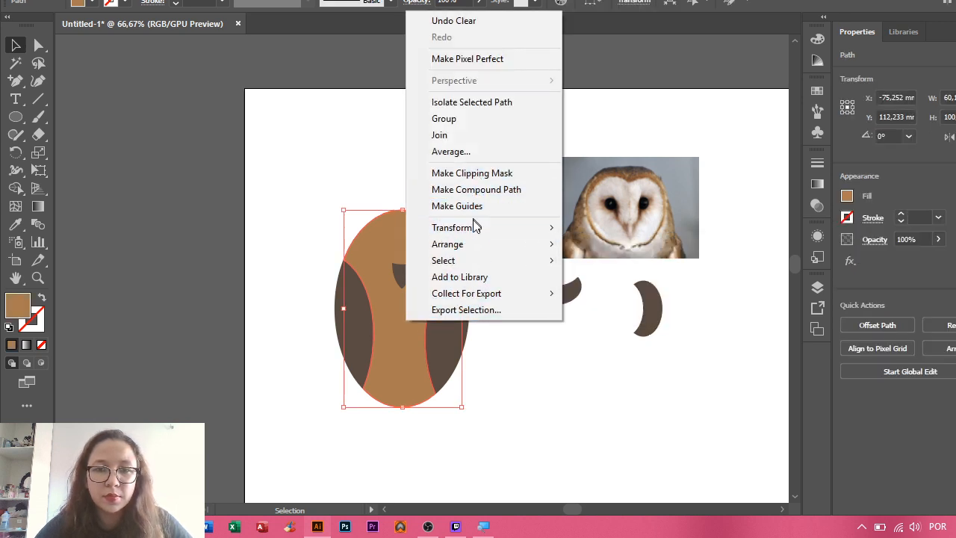
mouse_move(480, 244)
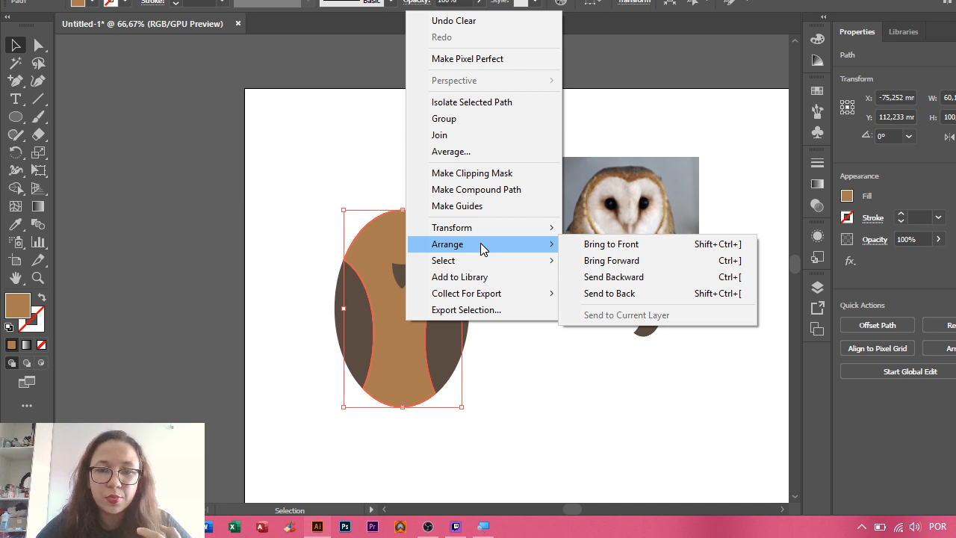
click(614, 293)
click(568, 361)
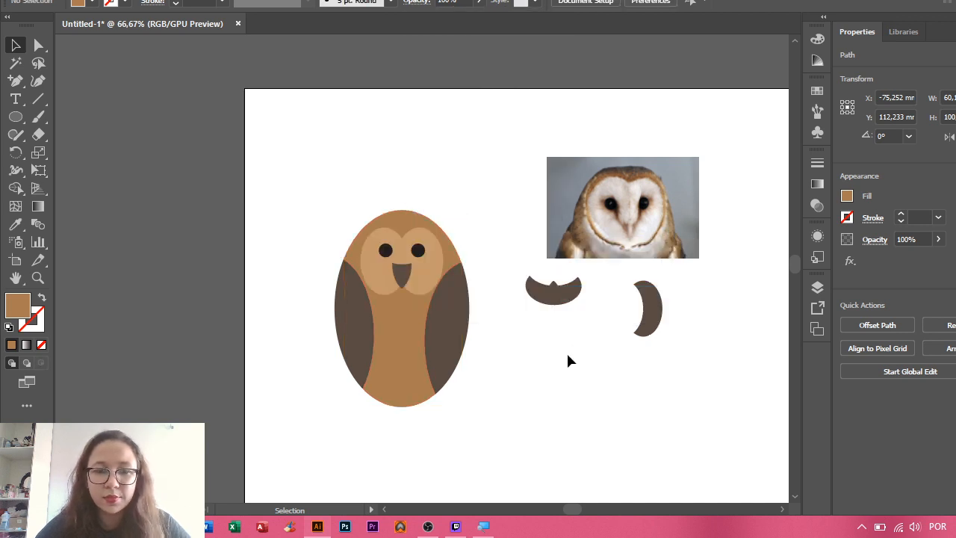
- Pull the left piece of the spare cut crescent away and rotate its right piece into a foot orientation
scroll(484, 381, up, 1)
drag(511, 297, 534, 345)
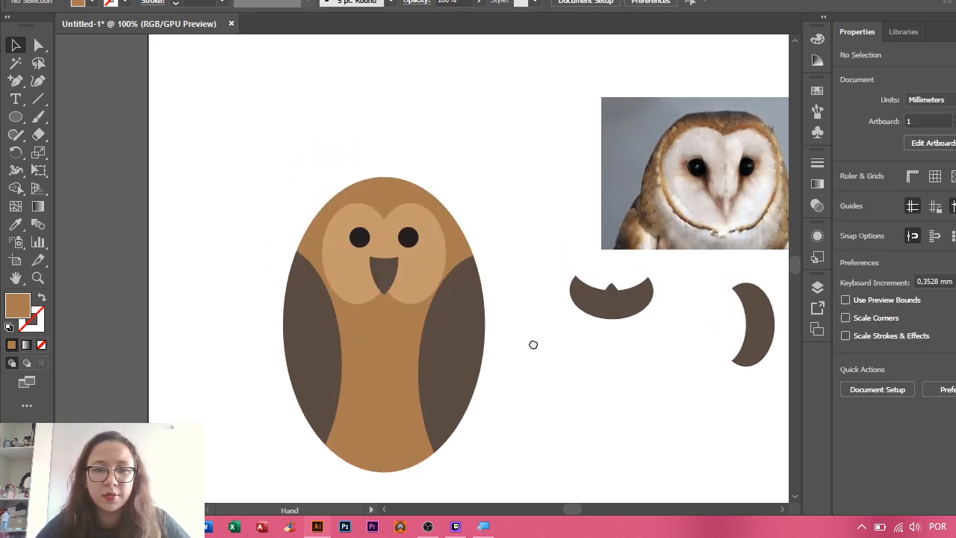
drag(561, 411, 584, 348)
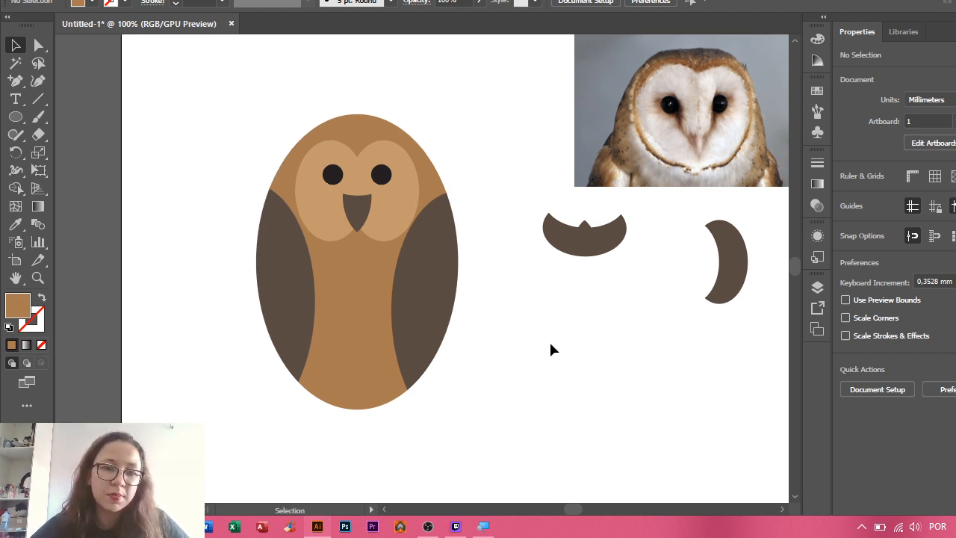
drag(565, 235, 564, 331)
drag(621, 249, 581, 296)
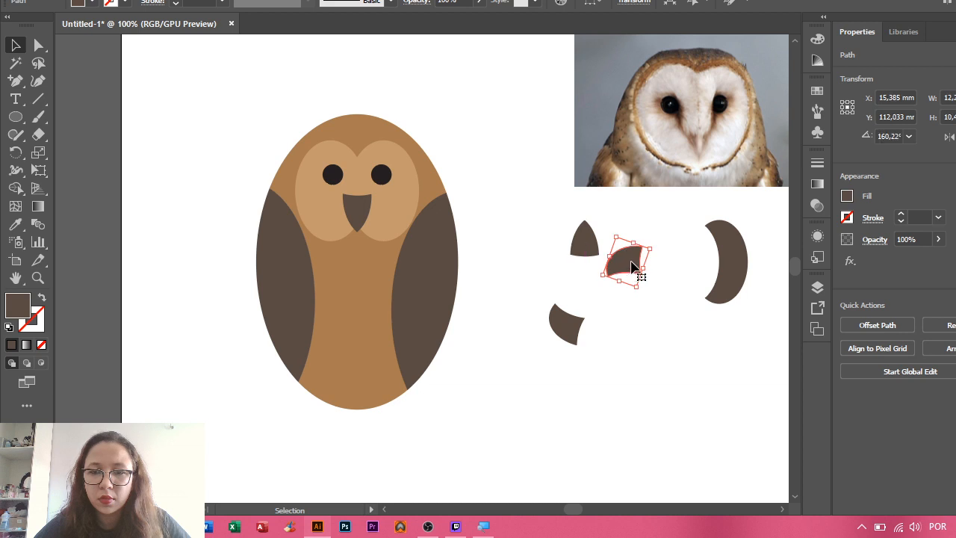
- Place the rotated piece at the body's lower left as a foot, partly tucked under the body, and send it to the back
drag(632, 265, 306, 389)
right_click(302, 400)
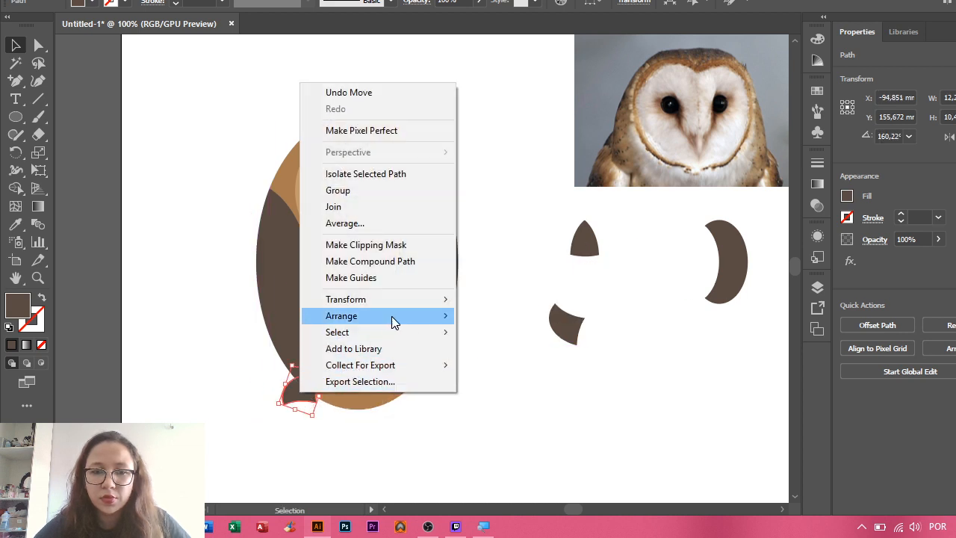
mouse_move(392, 316)
click(515, 357)
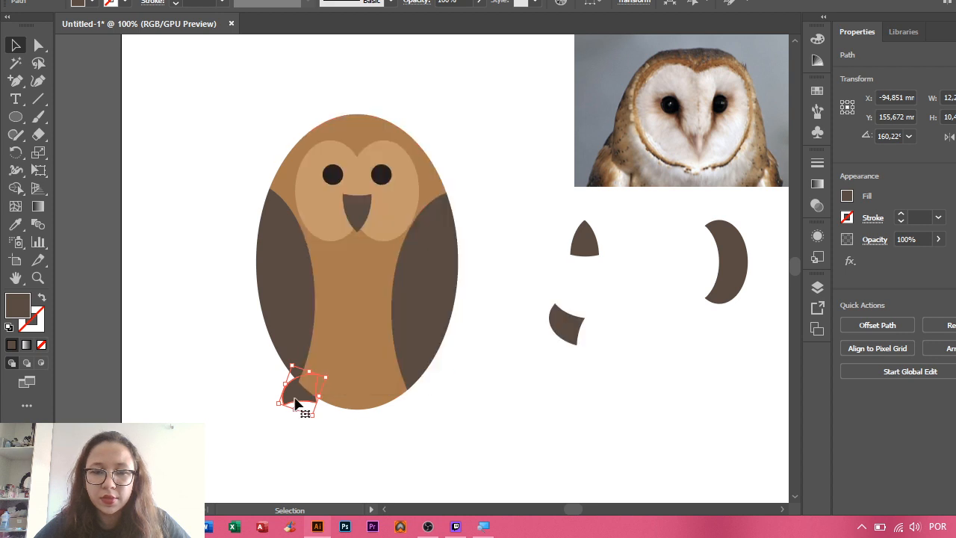
drag(296, 403, 310, 408)
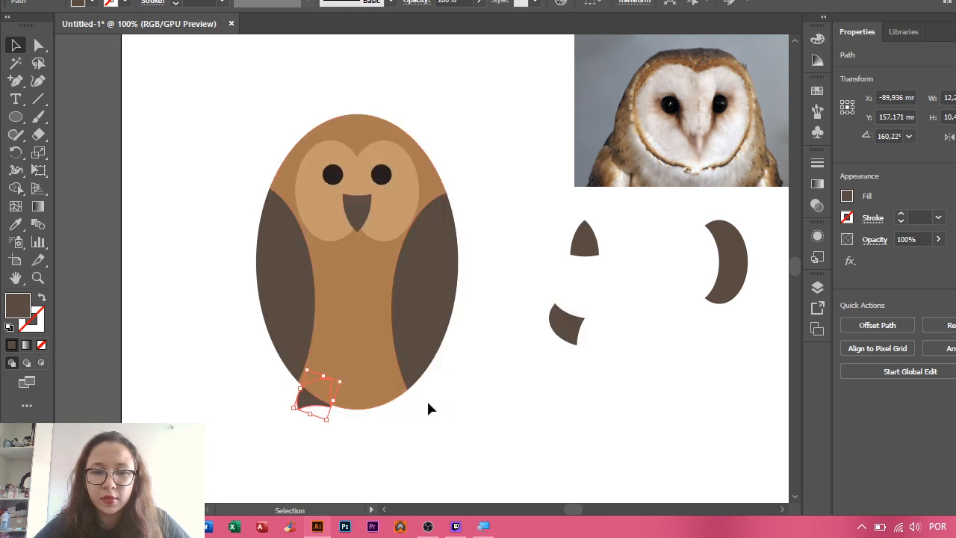
- Create a copy of the foot reflected across the vertical axis and place it at the body's lower right
drag(572, 334, 481, 378)
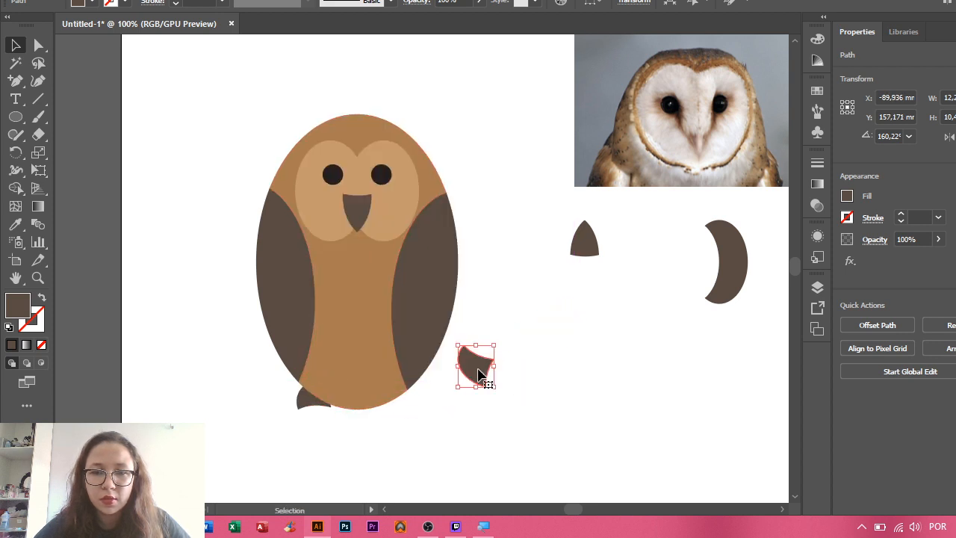
click(295, 405)
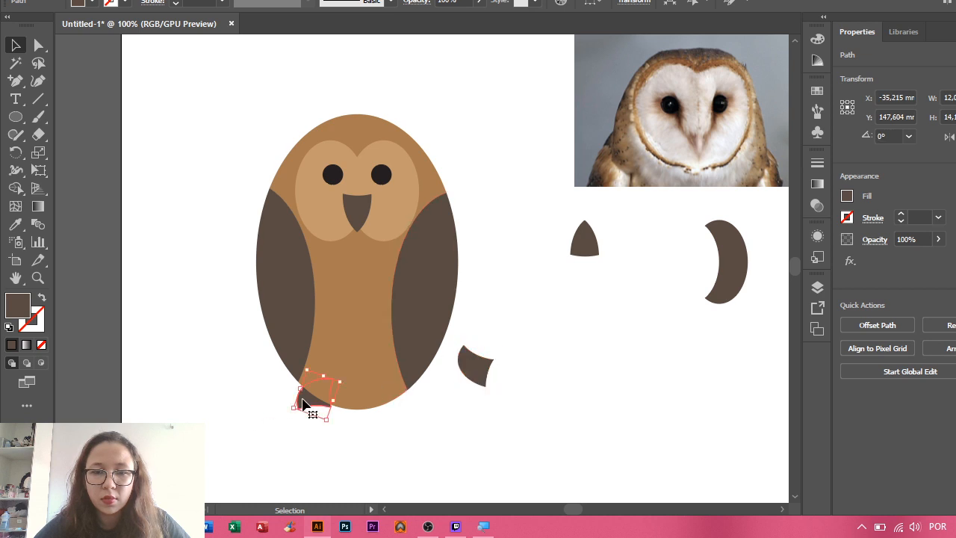
right_click(303, 398)
mouse_move(356, 313)
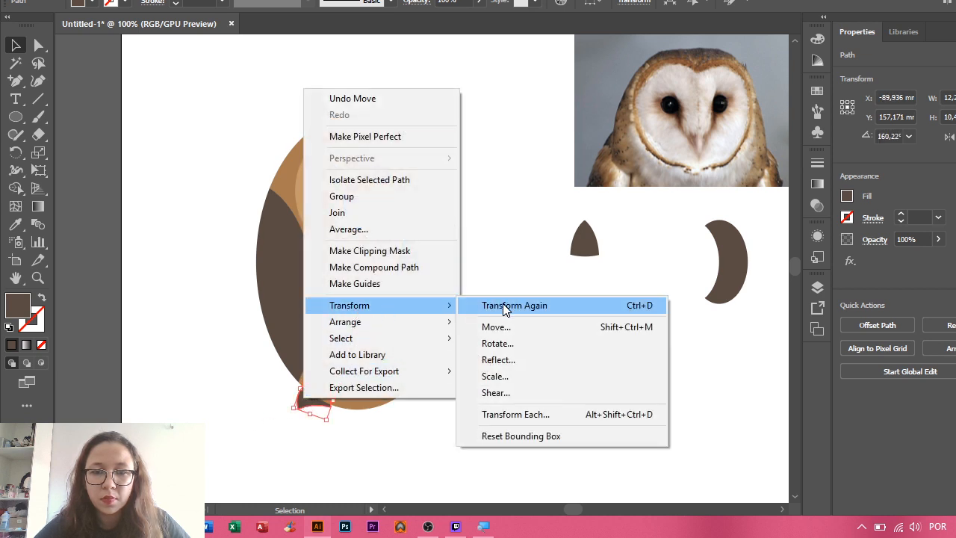
click(511, 363)
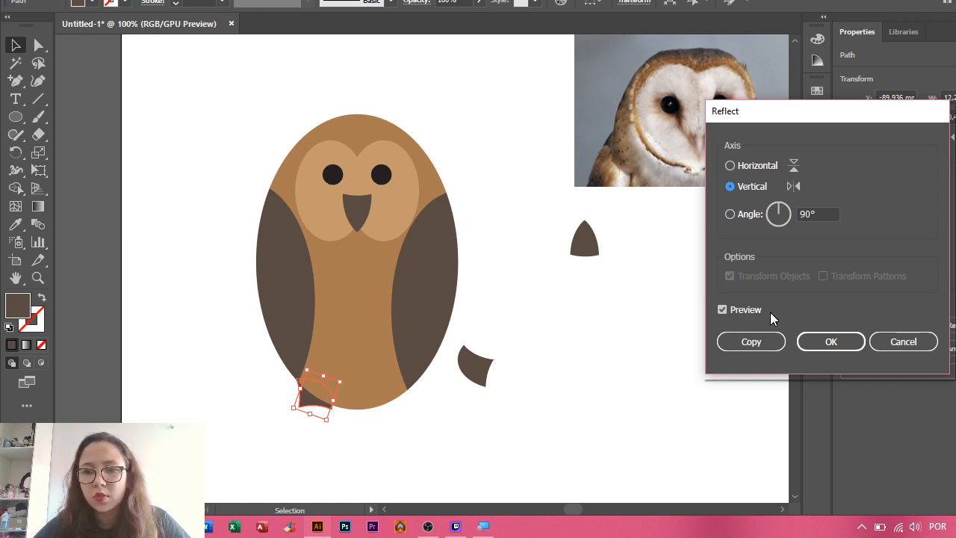
click(774, 341)
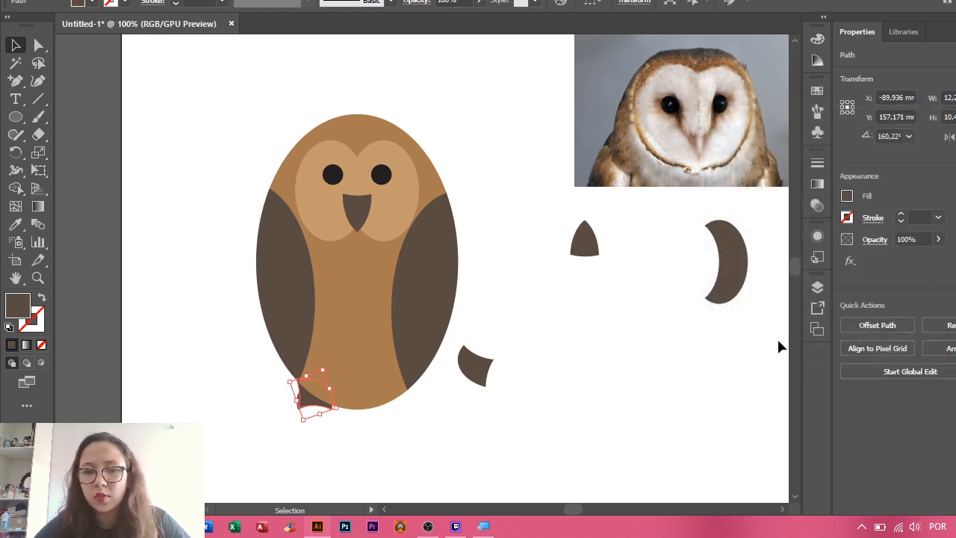
drag(313, 404, 398, 403)
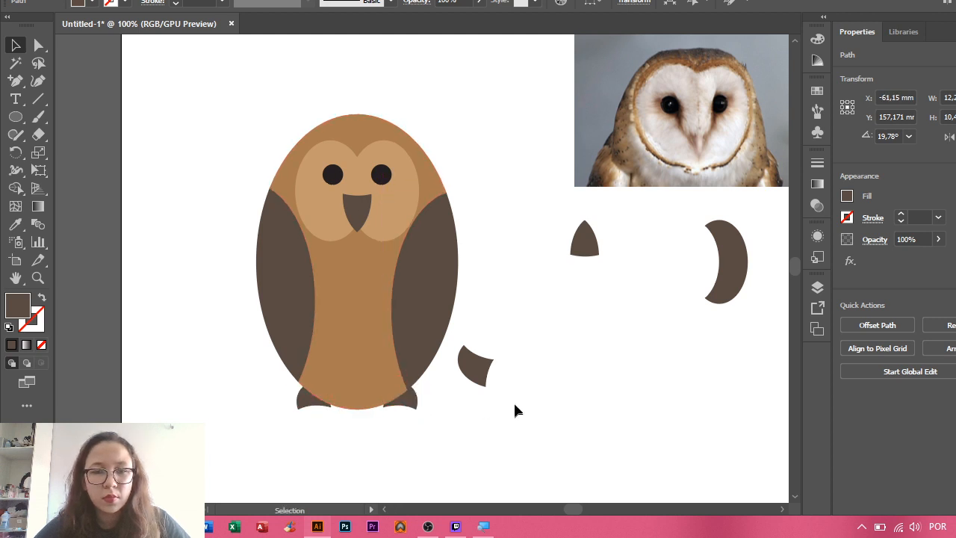
- Delete the leftover crescent, its remaining cut pieces and the small triangle beside the owl
click(514, 401)
click(482, 371)
key(Delete)
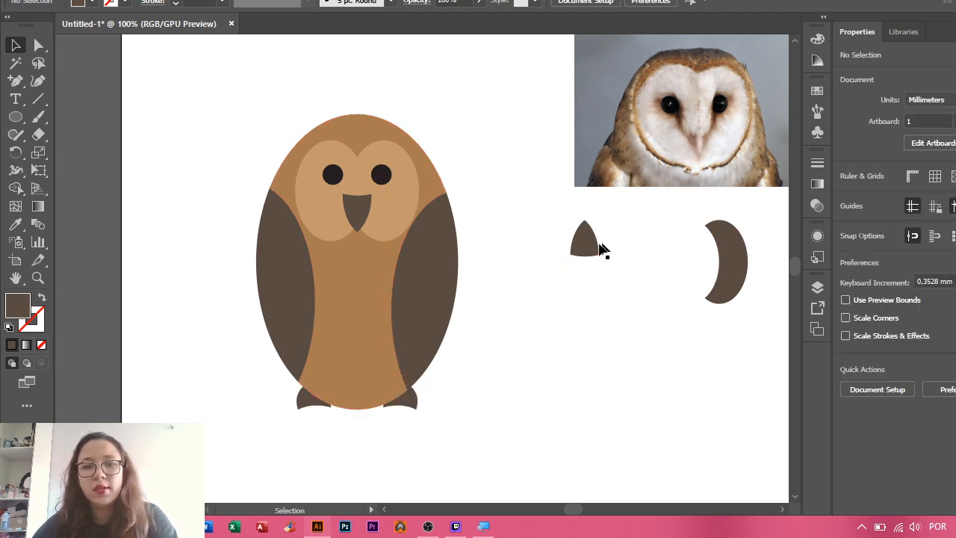
click(594, 249)
key(Delete)
click(738, 261)
key(Delete)
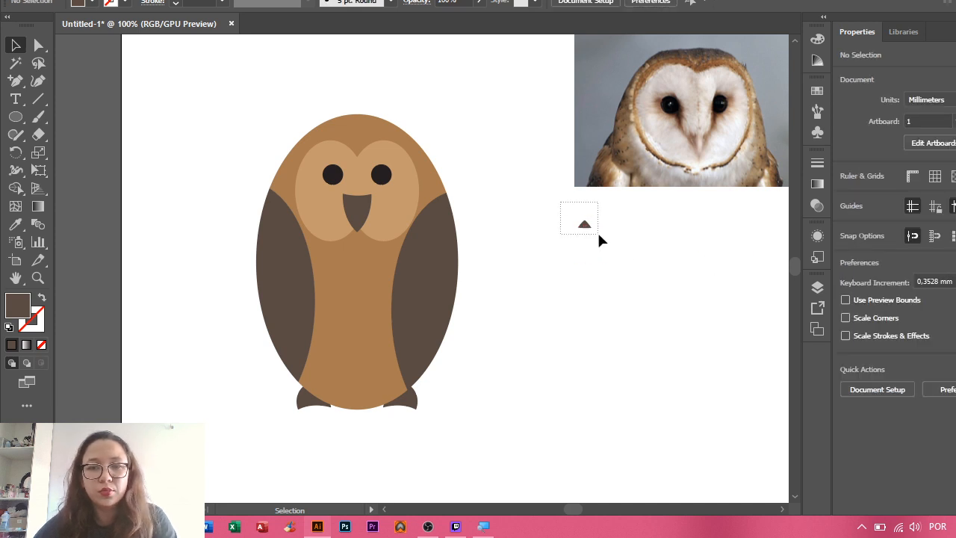
drag(599, 234, 613, 236)
key(Delete)
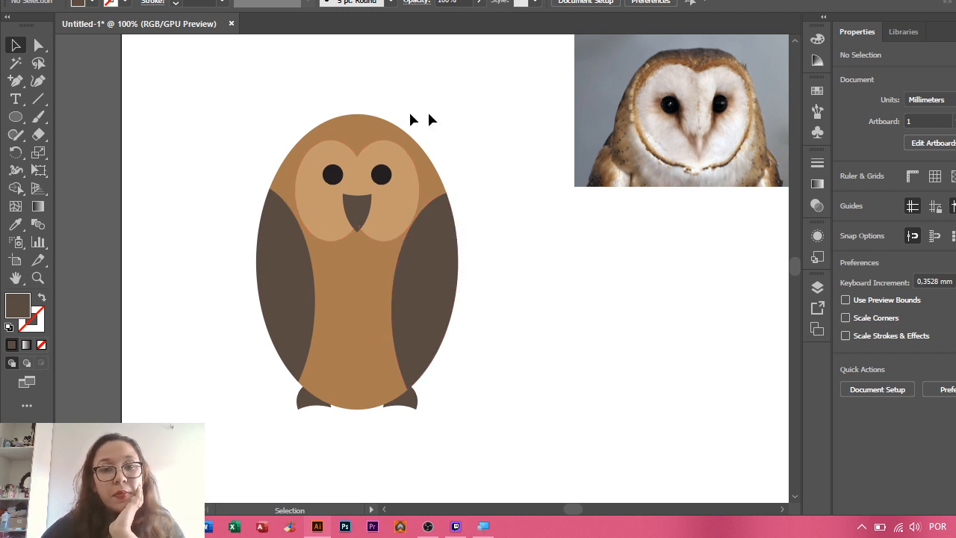
- Outline the owl's heart-shaped face with a dark brown stroke and set its weight to 3 pt
click(407, 207)
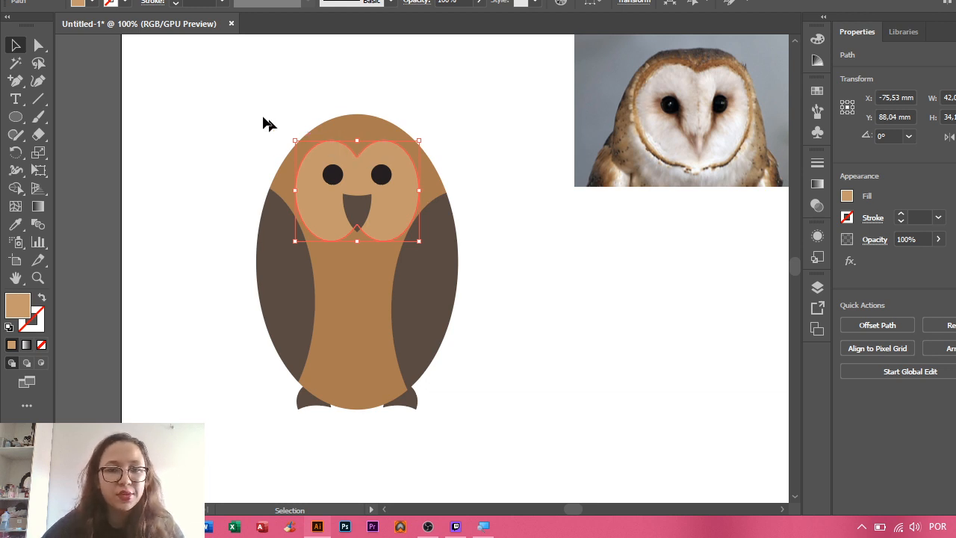
click(128, 6)
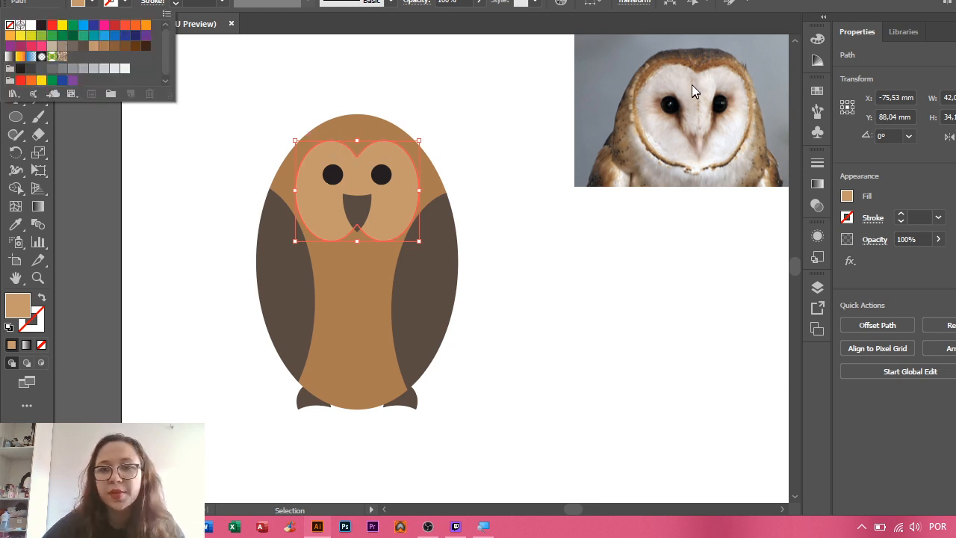
click(125, 48)
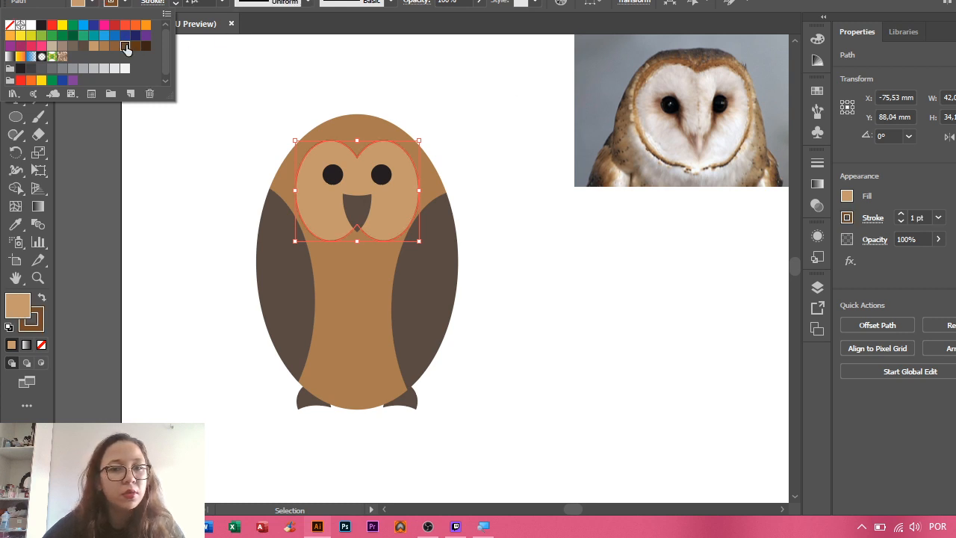
click(532, 224)
click(531, 248)
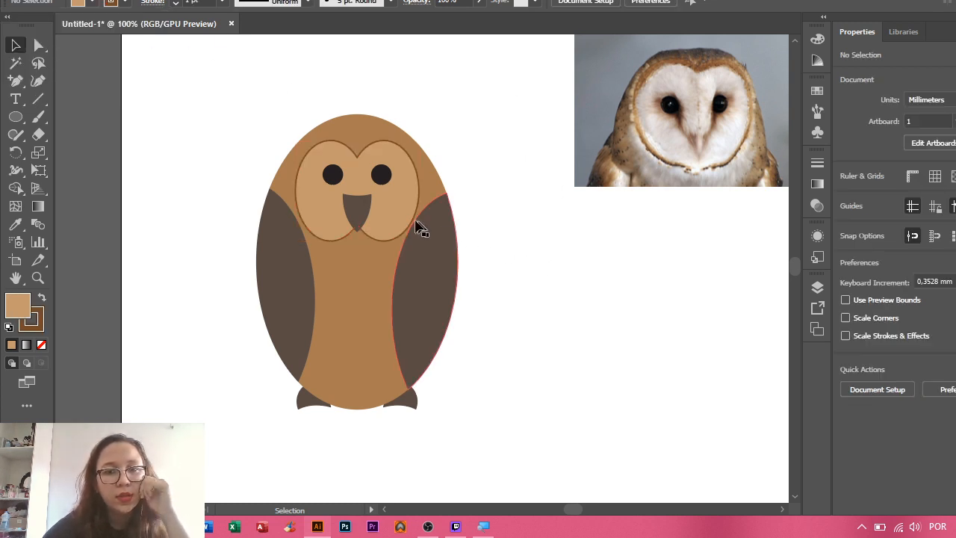
click(176, 1)
click(176, 2)
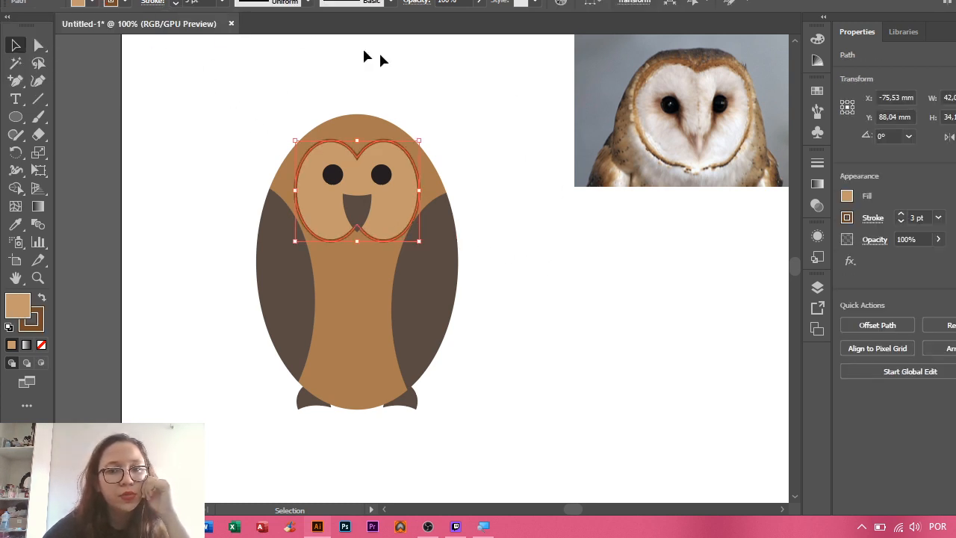
click(473, 98)
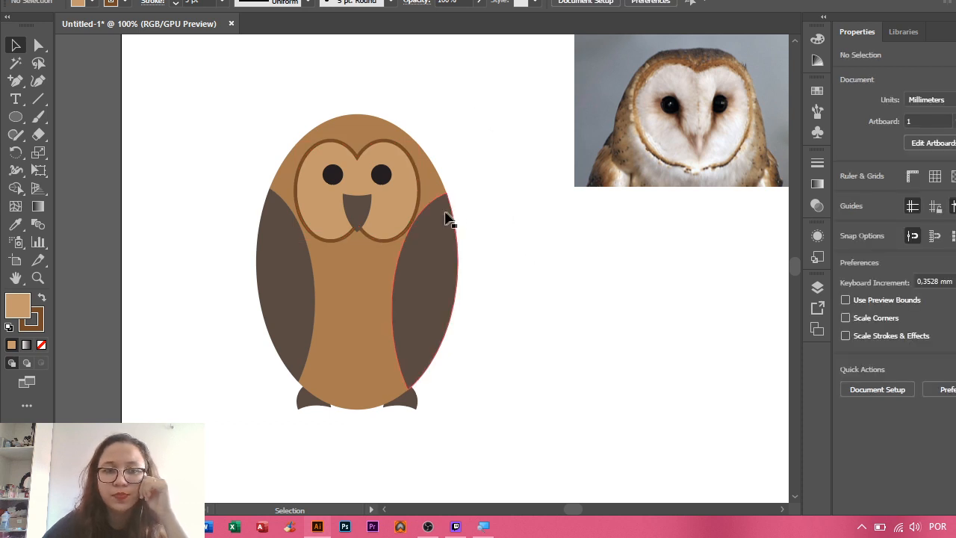
- Apply the teardrop-shaped variable width profile to the face outline
click(410, 212)
scroll(399, 196, up, 3)
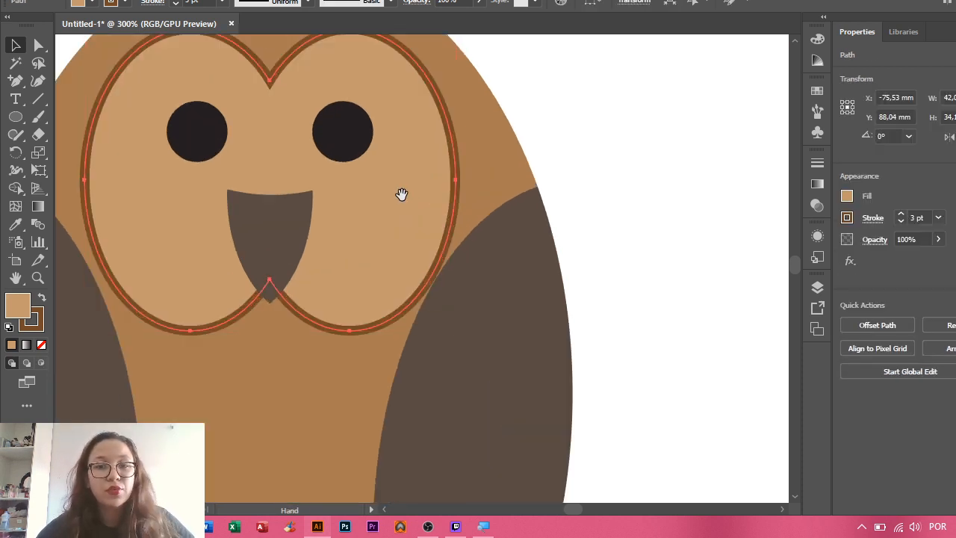
drag(399, 194, 464, 302)
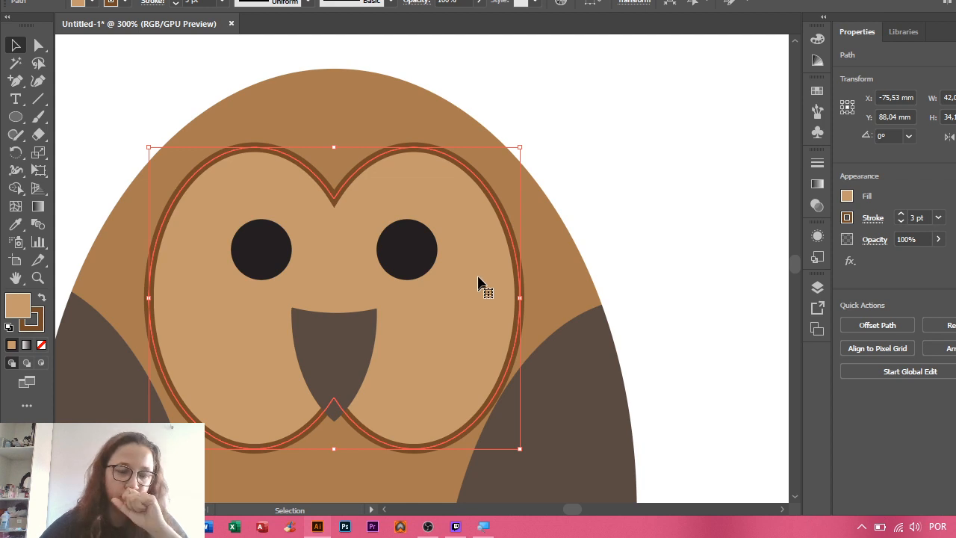
click(306, 3)
click(262, 139)
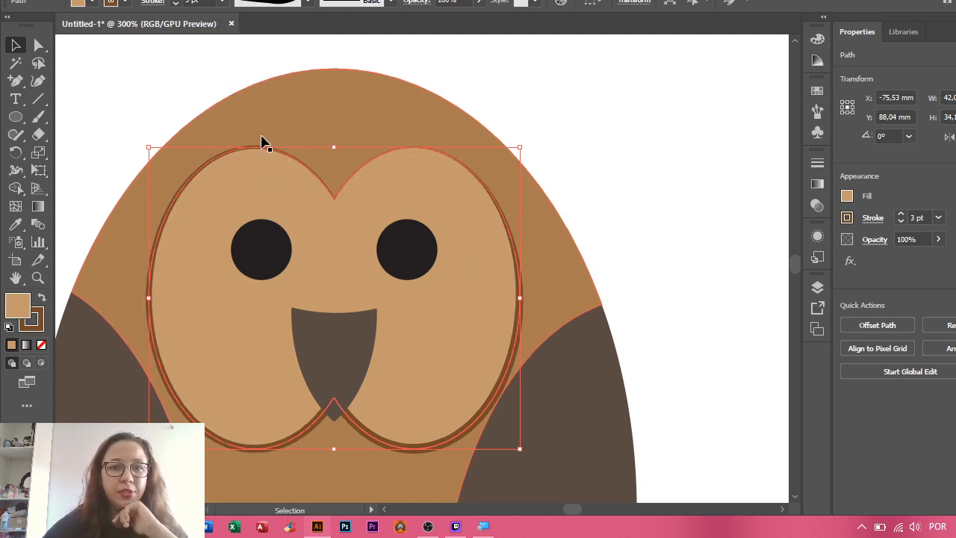
click(639, 346)
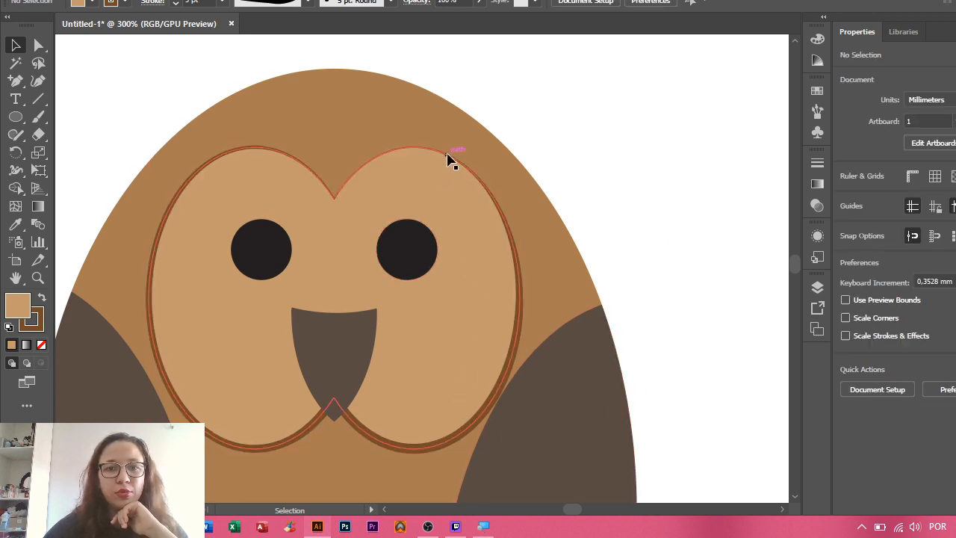
click(443, 179)
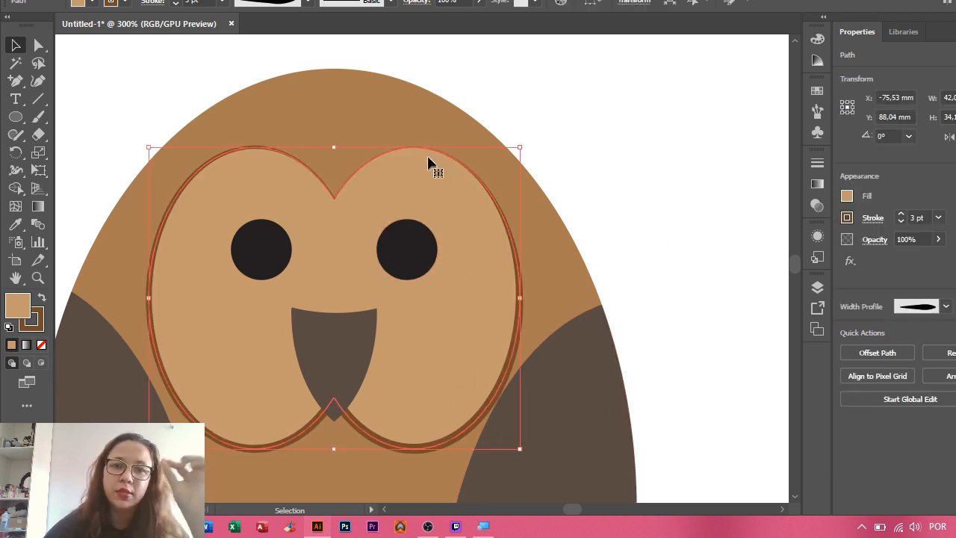
- Try the lens-shaped and double-bulge width profiles on the face outline, then return to the teardrop-shaped one
click(306, 2)
click(278, 57)
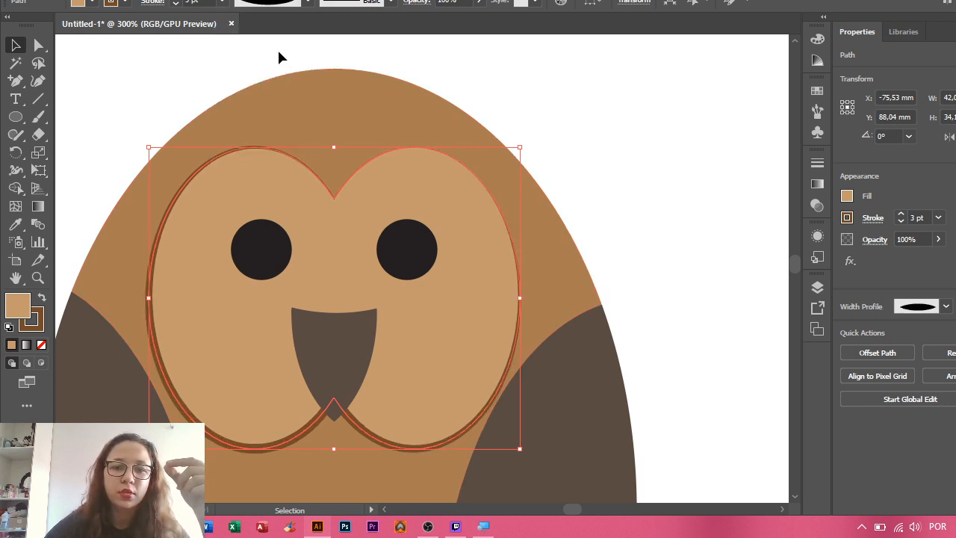
click(308, 3)
click(291, 84)
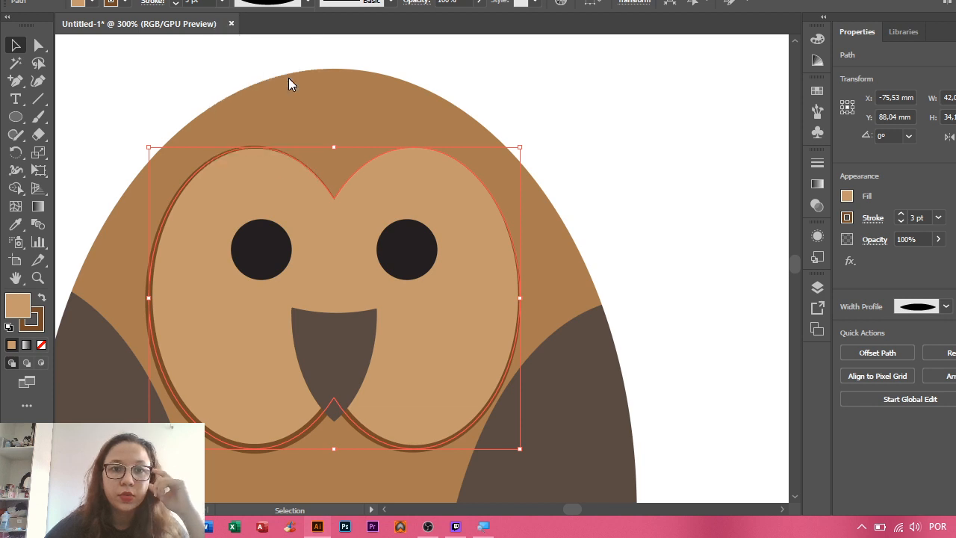
click(306, 3)
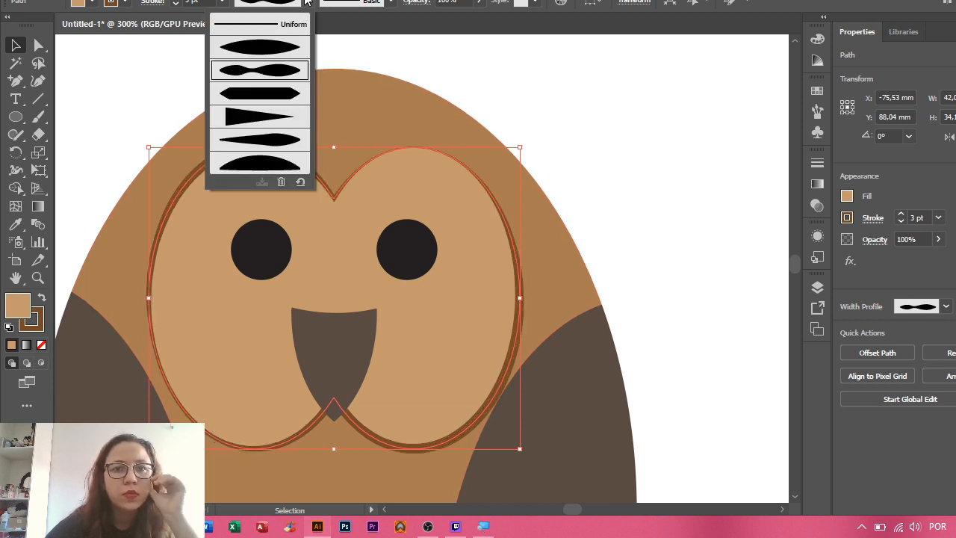
click(291, 147)
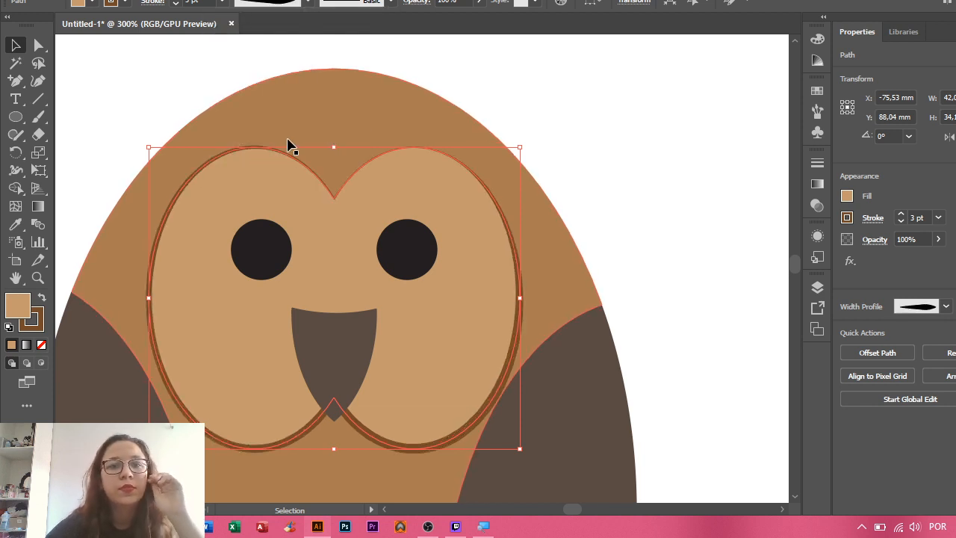
- Try the rough charcoal-like brush on the face outline, then switch it back to the Basic brush
click(390, 2)
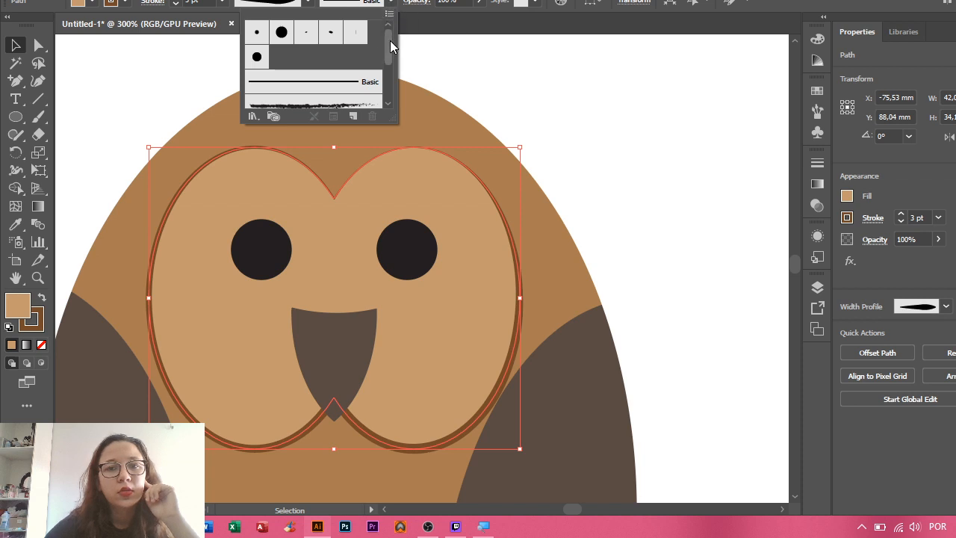
scroll(390, 44, down, 1)
click(352, 91)
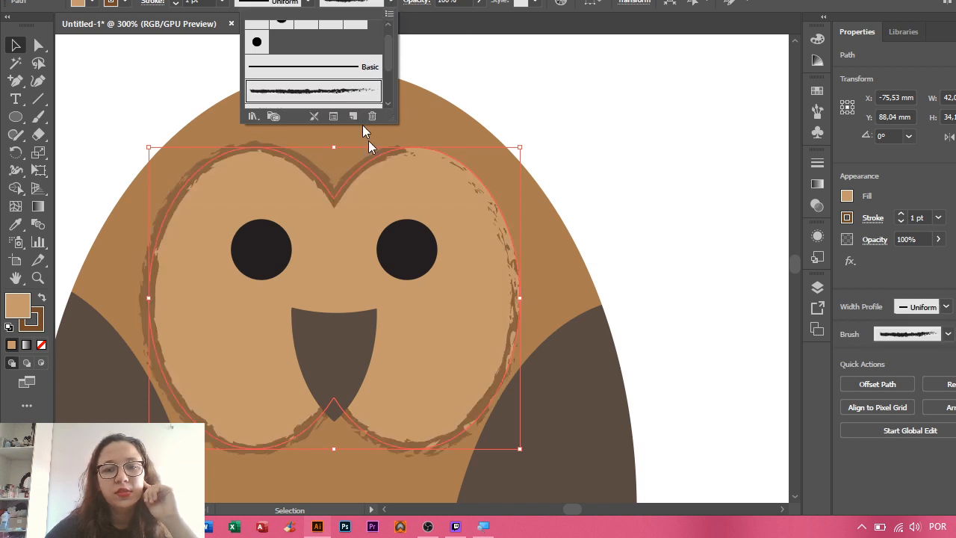
click(348, 73)
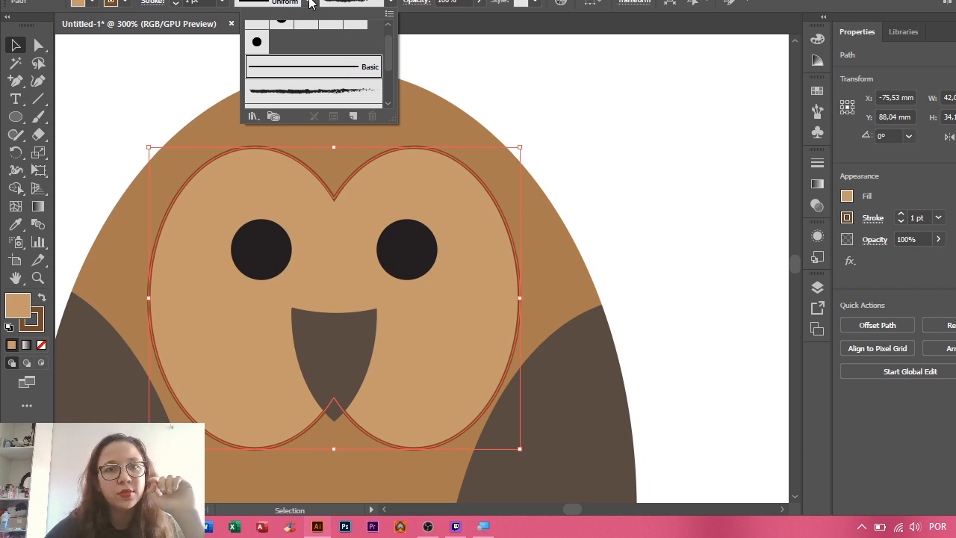
- Apply the double-bulge variable width profile to the face outline
click(307, 3)
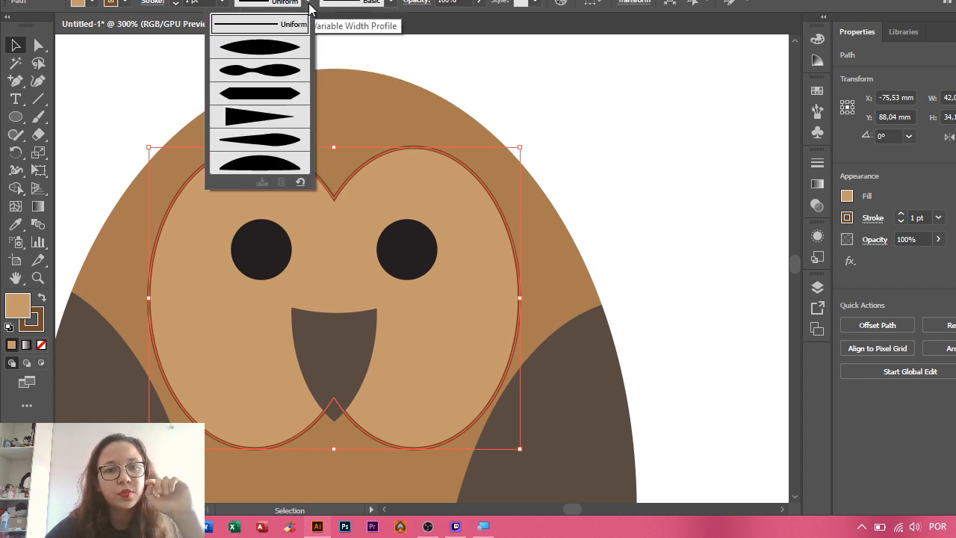
click(279, 60)
click(666, 169)
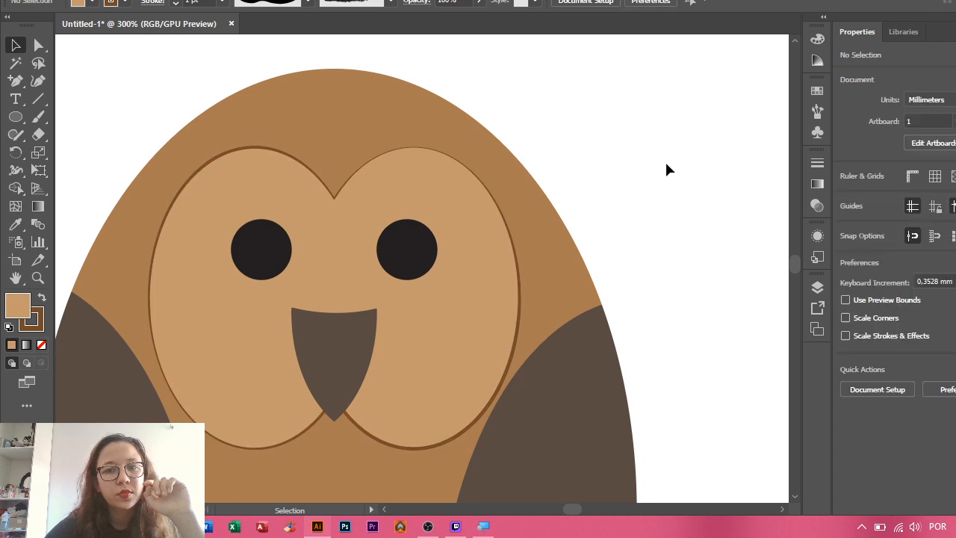
click(307, 3)
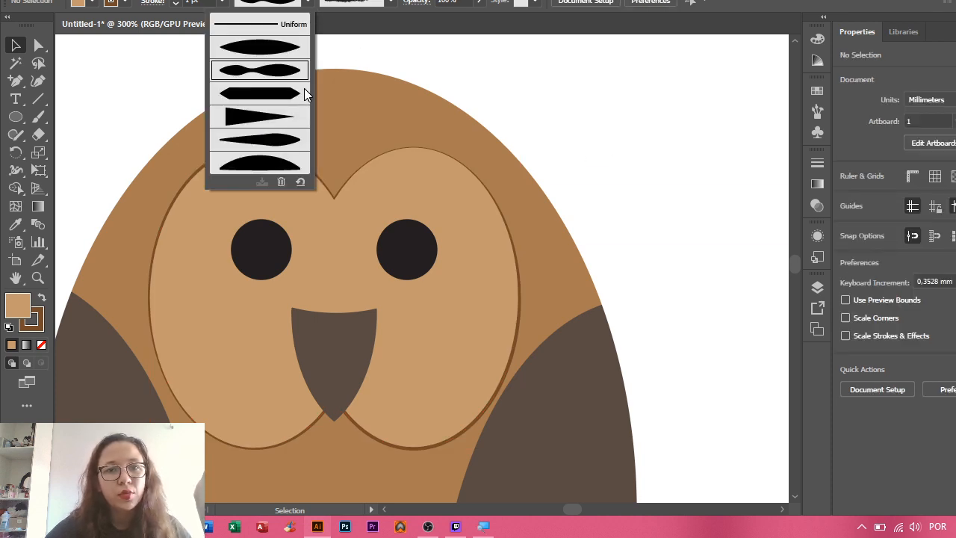
click(278, 166)
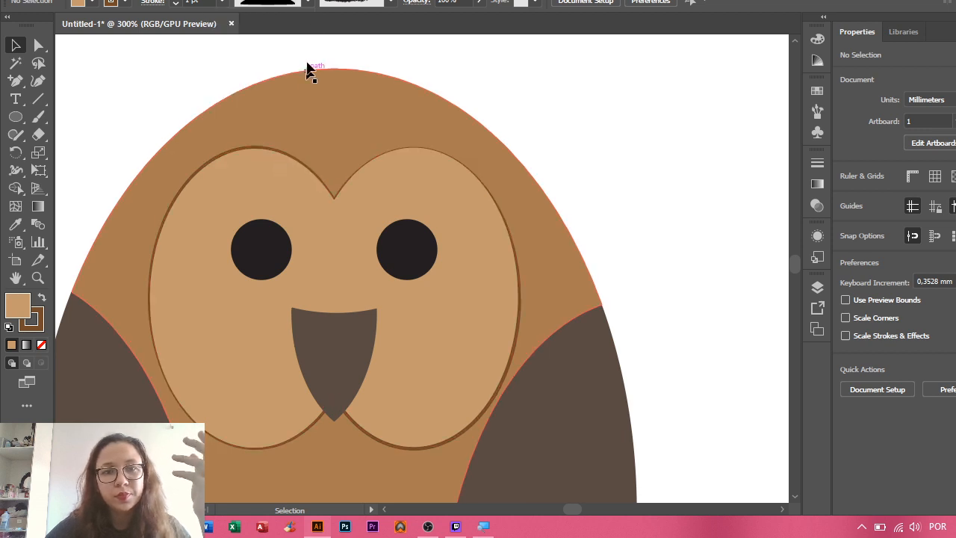
click(310, 2)
click(263, 139)
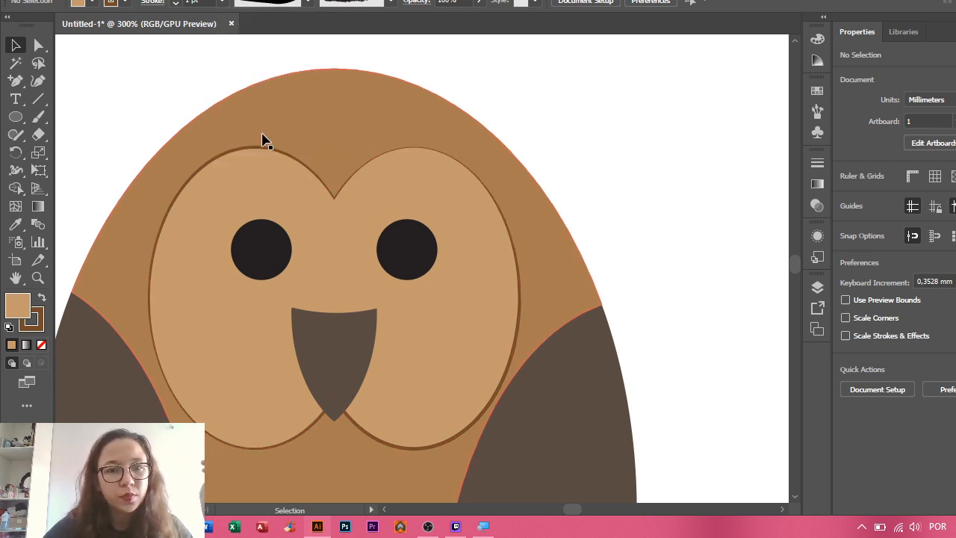
- Thicken the face shape's variable-width outline to 3 pt
scroll(583, 91, down, 2)
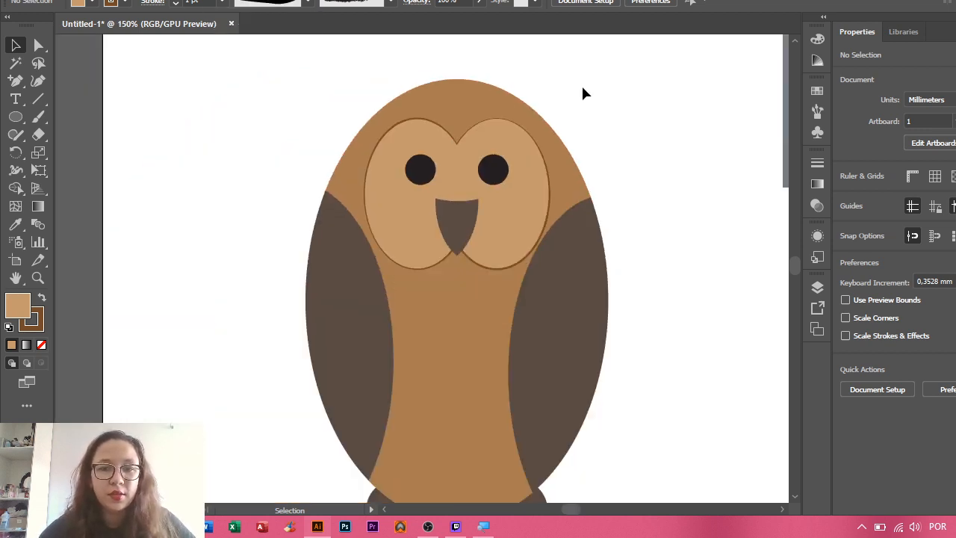
click(465, 149)
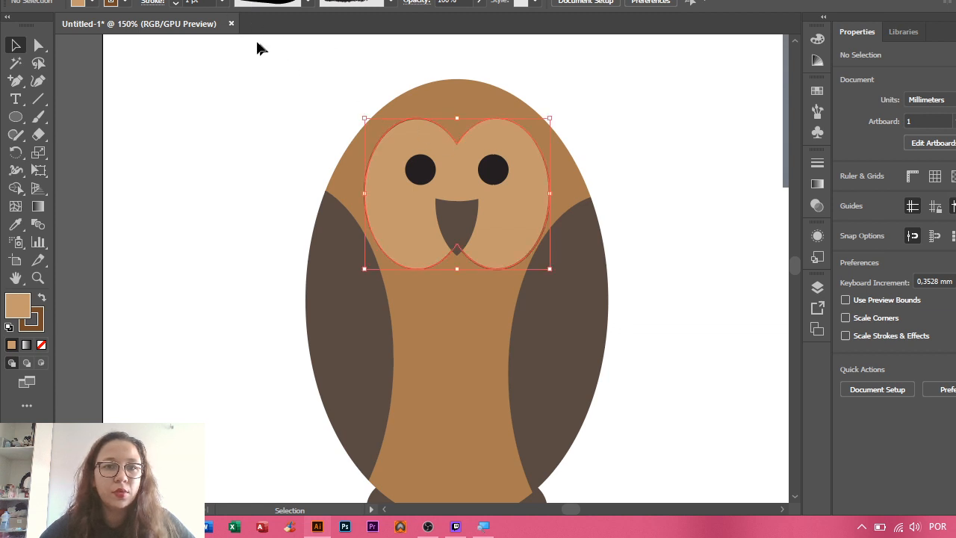
click(176, 1)
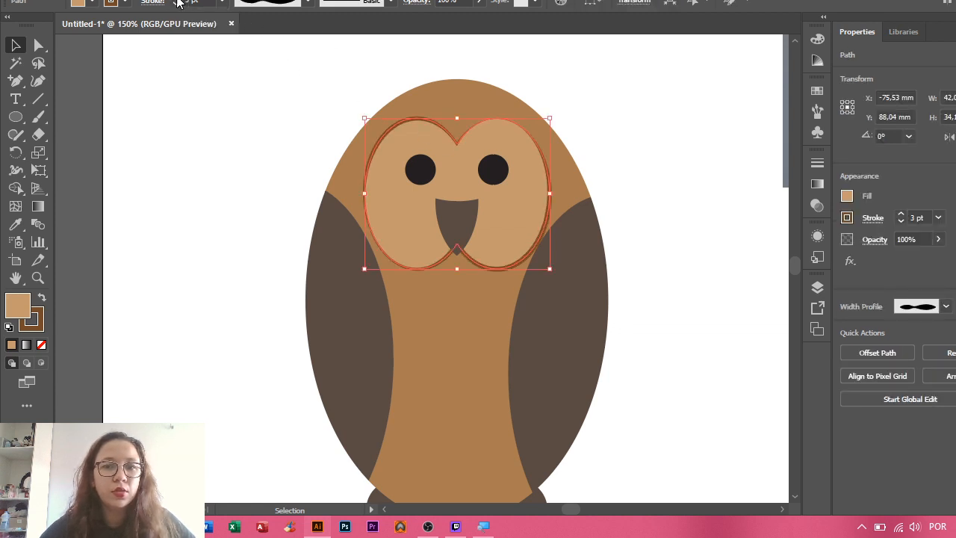
click(639, 122)
- Examine the owl's feet, wings and body, then compare the whole figure with the barn owl photo
drag(703, 199, 605, 168)
drag(606, 240, 575, 215)
click(254, 445)
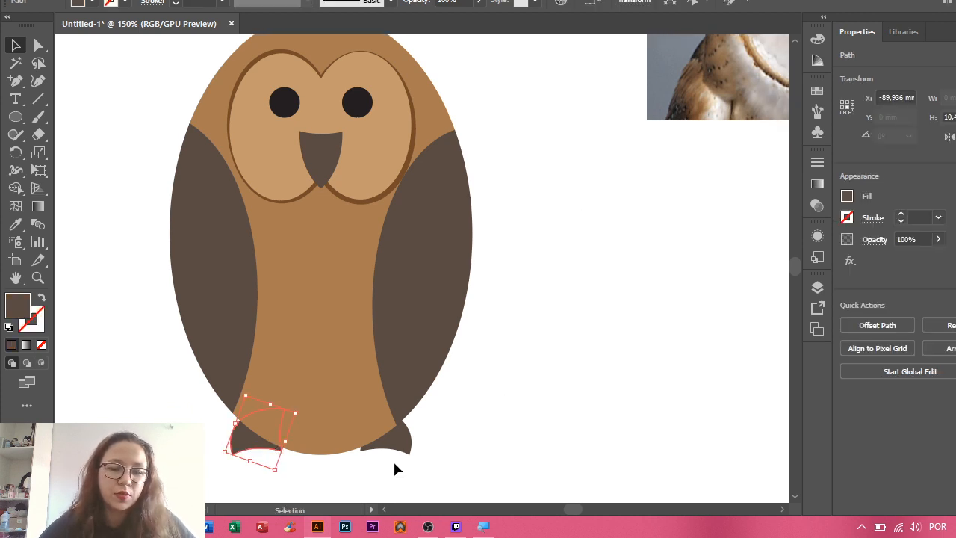
click(429, 320)
click(348, 361)
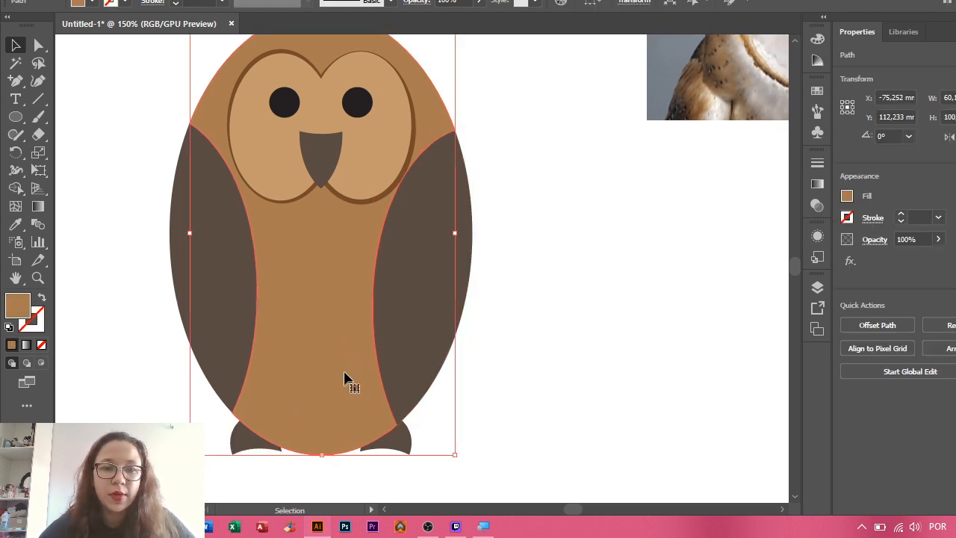
scroll(647, 196, up, 3)
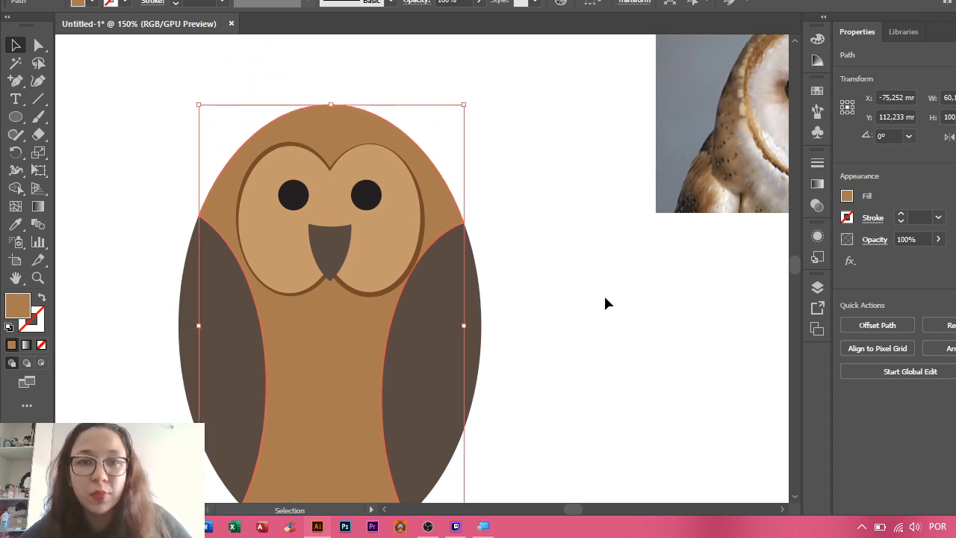
scroll(603, 297, down, 2)
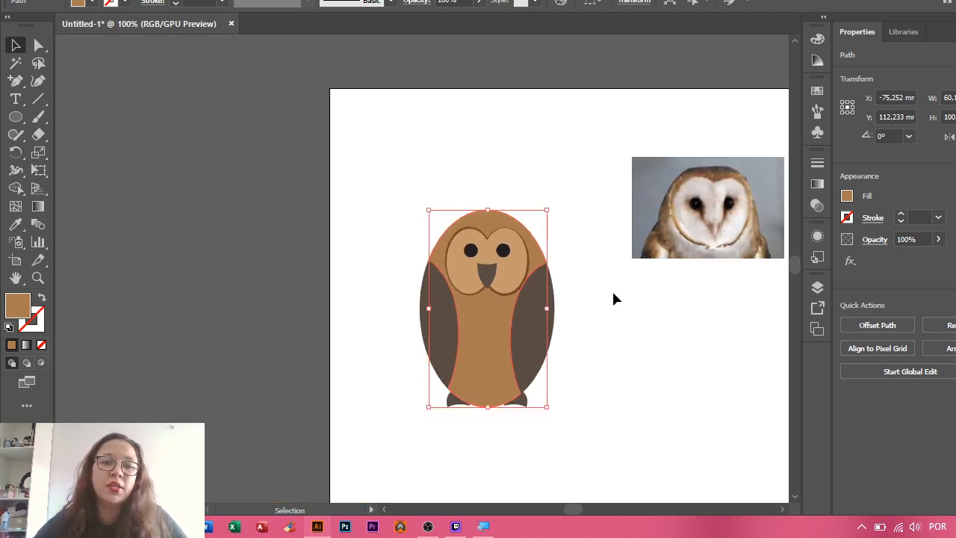
scroll(612, 299, up, 1)
- Duplicate the beak and leave one copy slightly to the right of the original, undoing the extra copy
scroll(613, 329, up, 4)
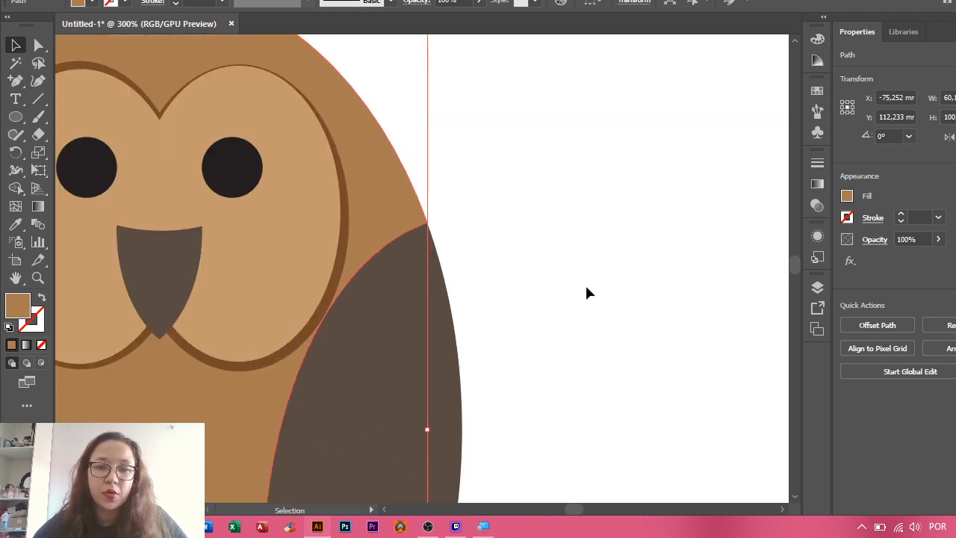
drag(585, 290, 787, 321)
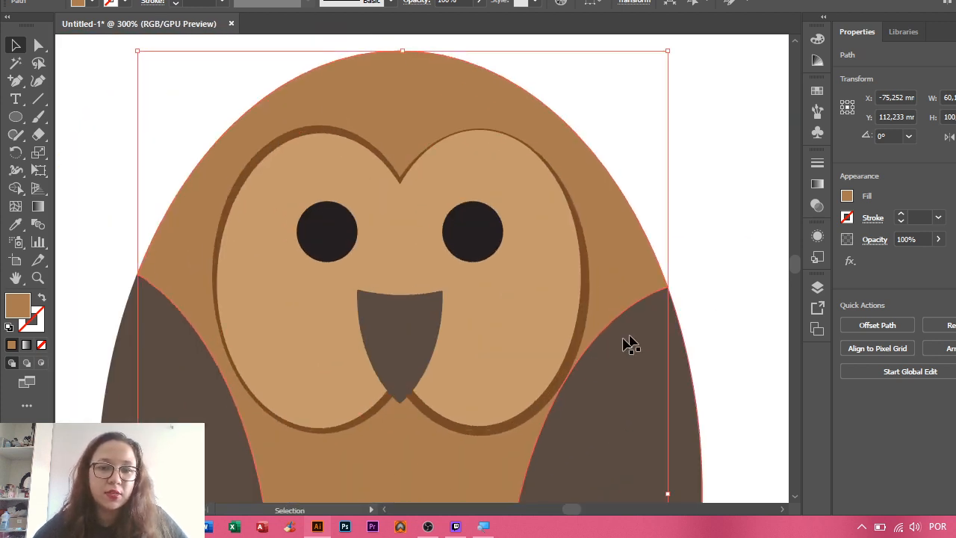
click(430, 350)
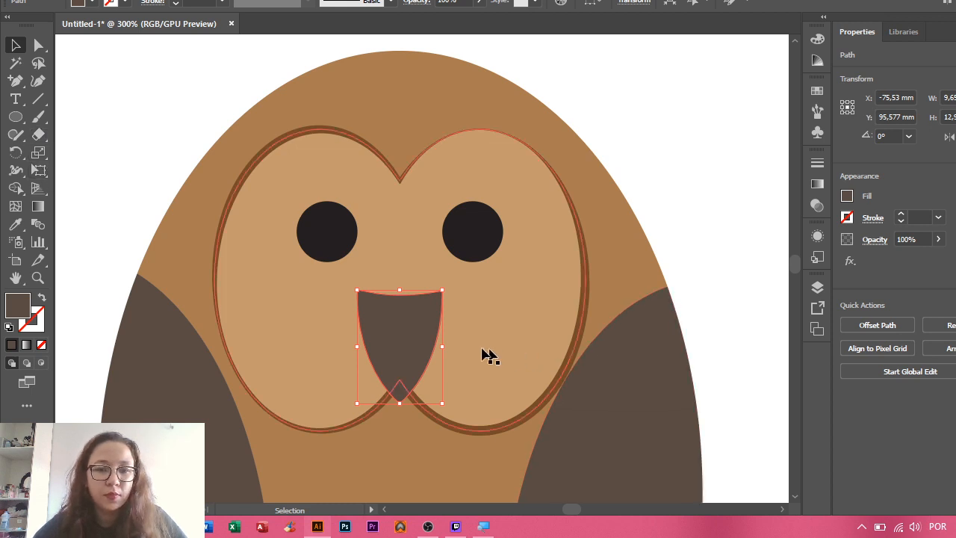
mouse_move(426, 341)
mouse_down()
mouse_move(436, 340)
mouse_move(395, 337)
mouse_move(441, 341)
mouse_up()
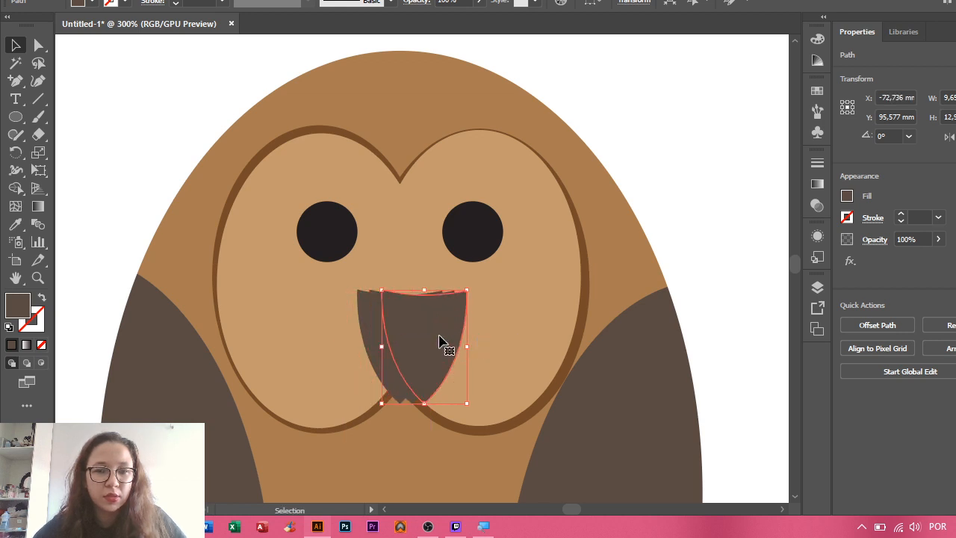
key(ctrl+z)
click(376, 364)
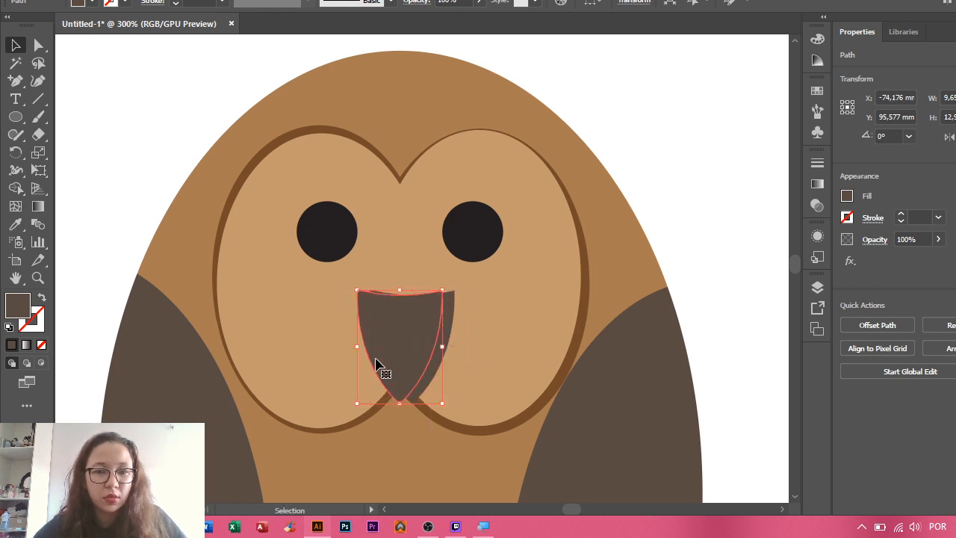
- Bring the offset beak copy in front of the other shapes
right_click(448, 330)
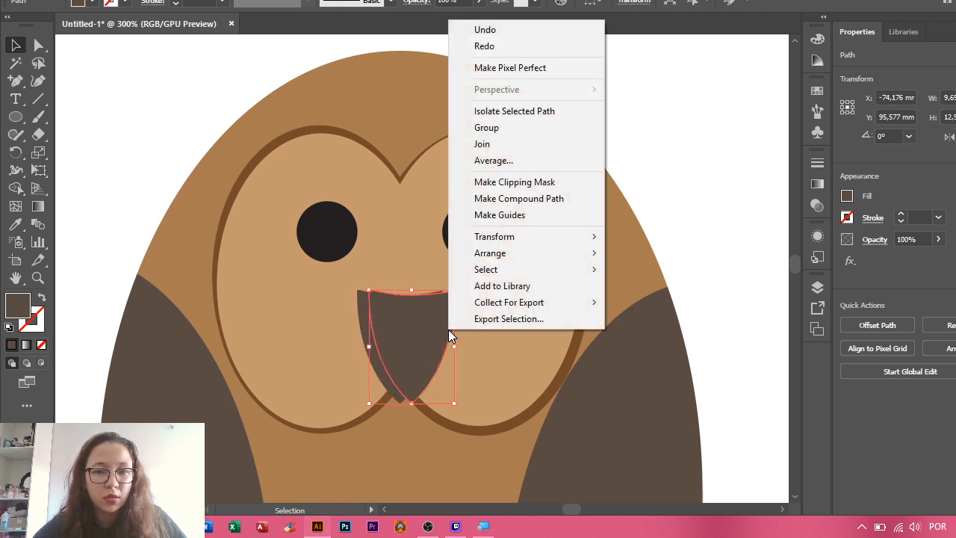
mouse_move(512, 260)
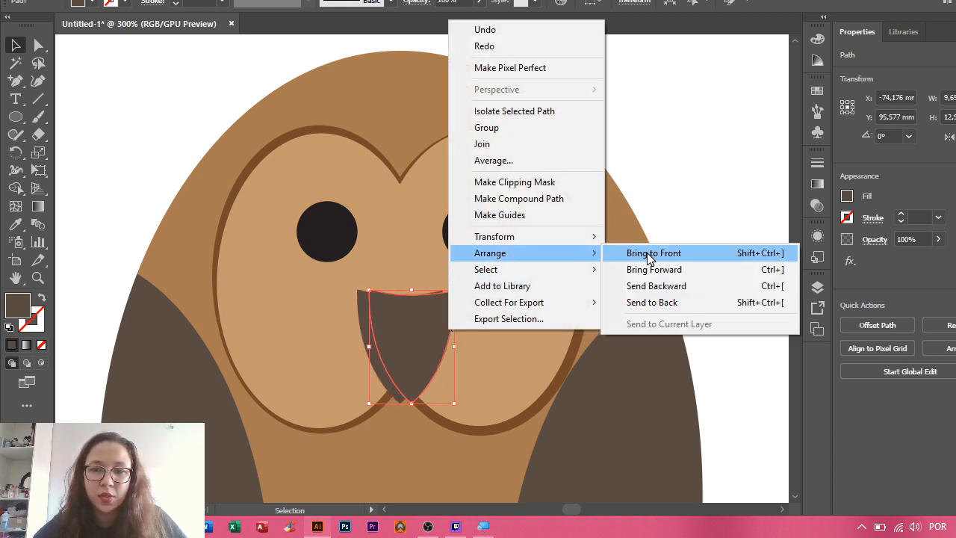
click(649, 254)
click(553, 291)
click(376, 347)
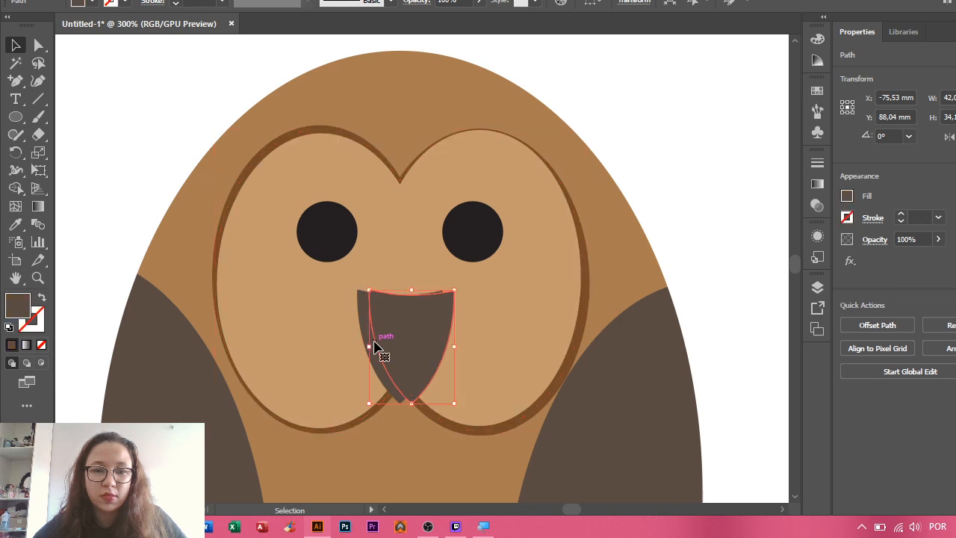
- Fill the original beak with a medium grey swatch and shift the front copy back over it, leaving a thin grey edge along its left side
click(366, 338)
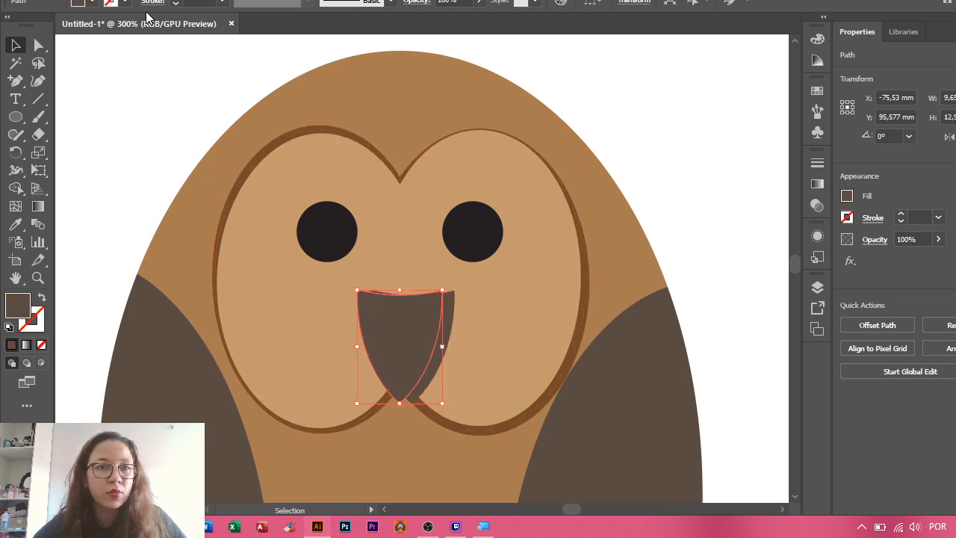
click(92, 3)
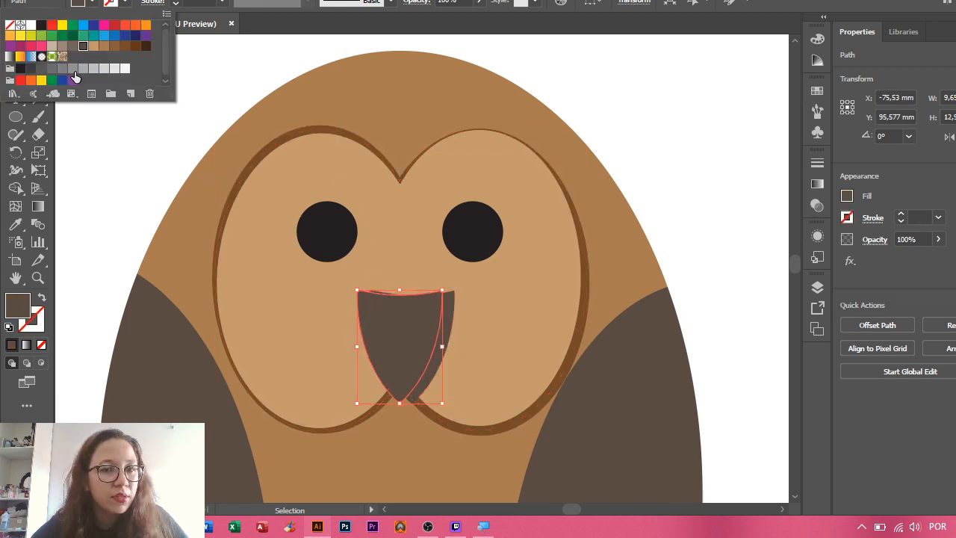
click(52, 68)
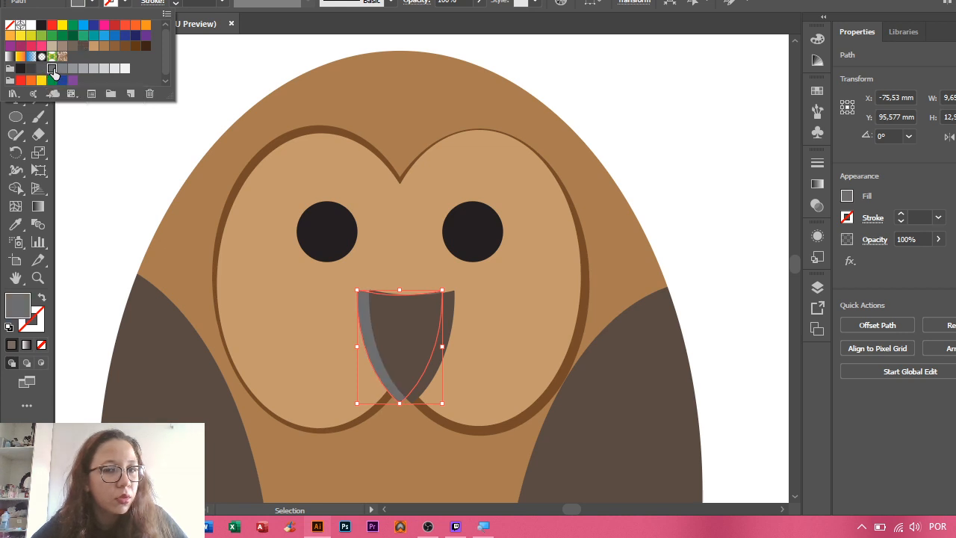
click(63, 70)
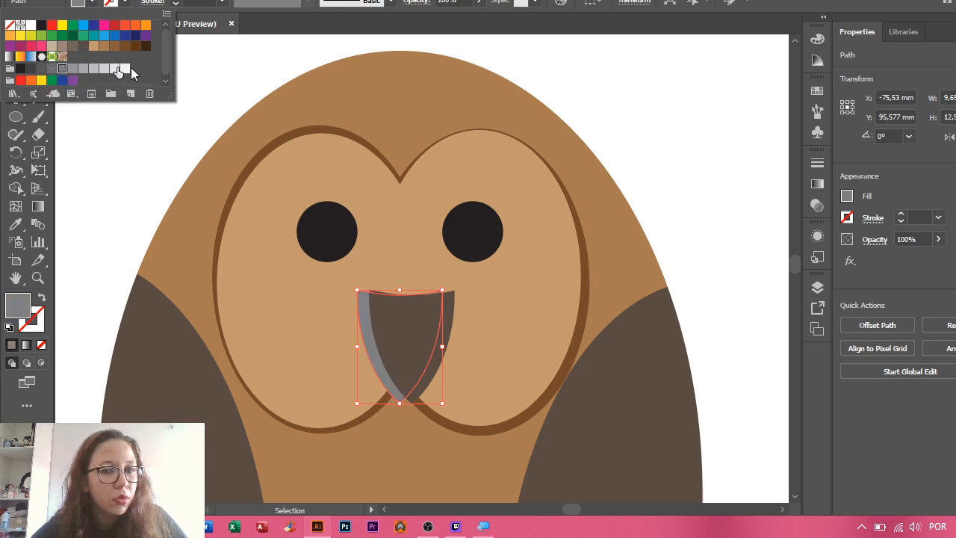
click(664, 177)
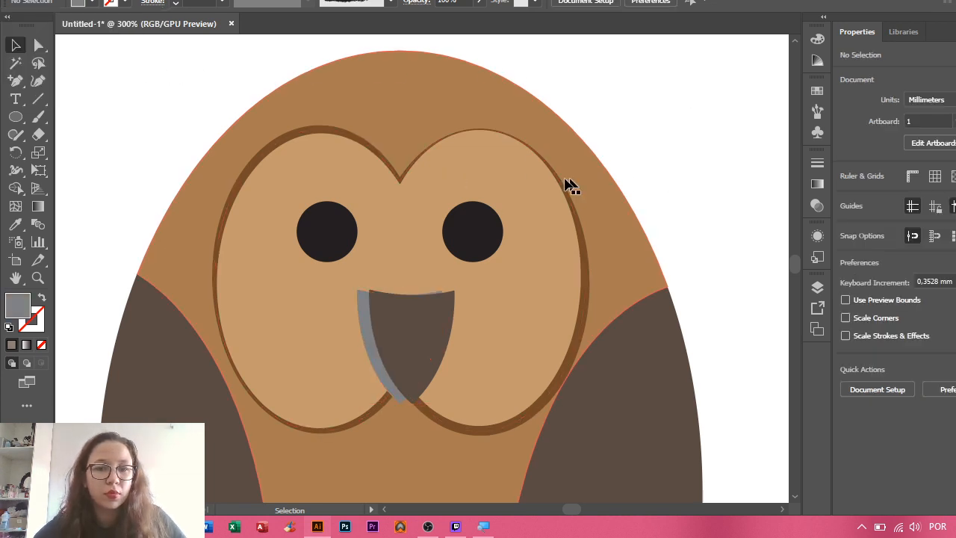
drag(404, 326, 402, 326)
click(739, 292)
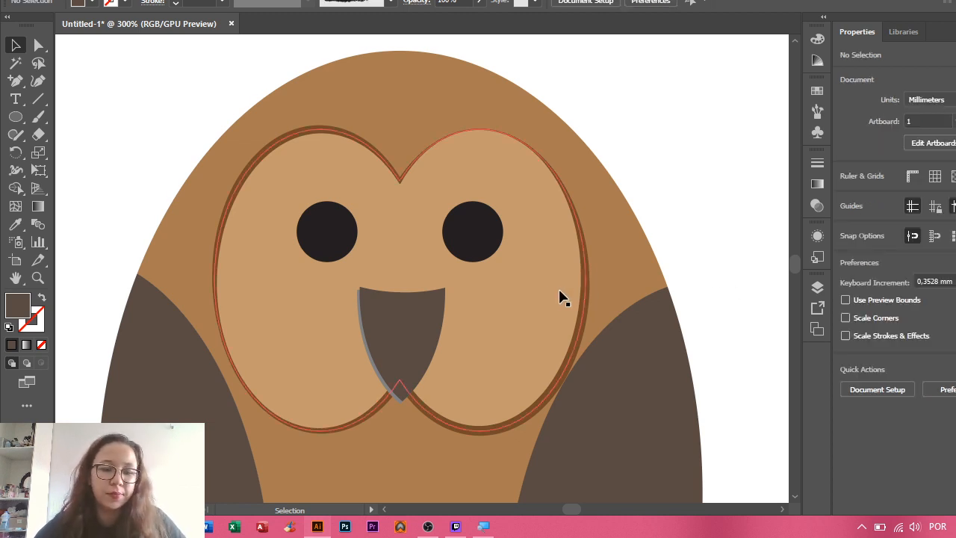
- Check the owl's shaded beak, eyes and wings, and compare the full figure with the barn owl photo
alt+scroll(562, 296, down, 1)
click(405, 254)
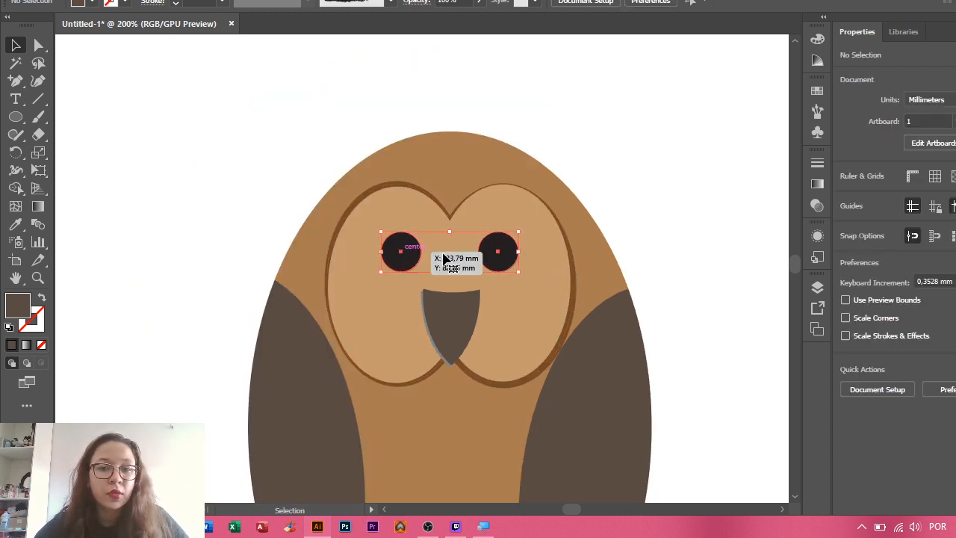
drag(598, 235, 564, 170)
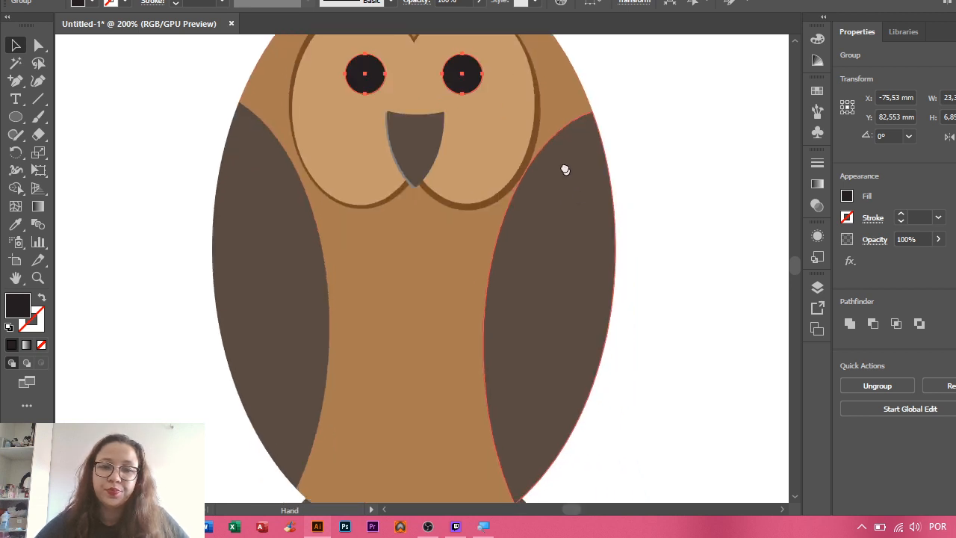
alt+scroll(568, 210, down, 1)
drag(565, 207, 566, 357)
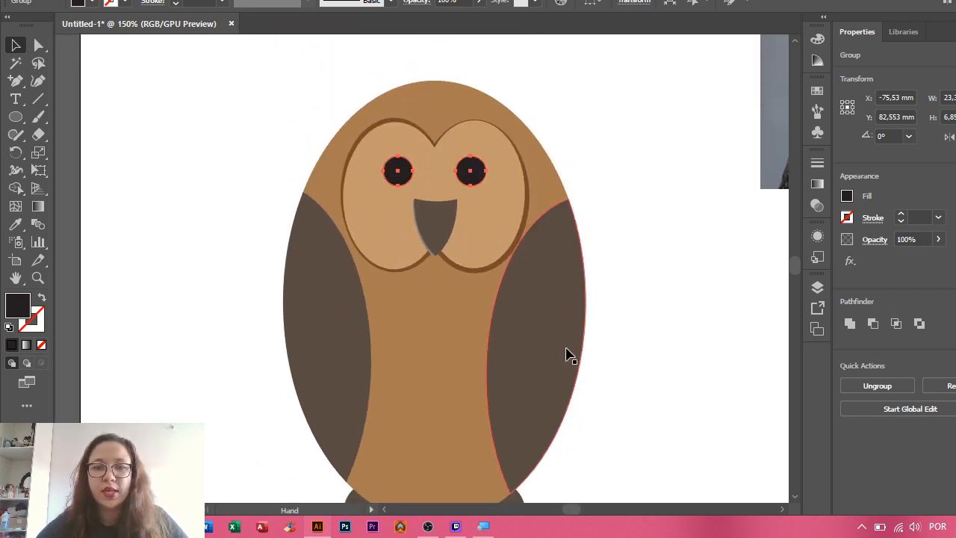
alt+scroll(568, 355, down, 2)
scroll(615, 348, right, 2)
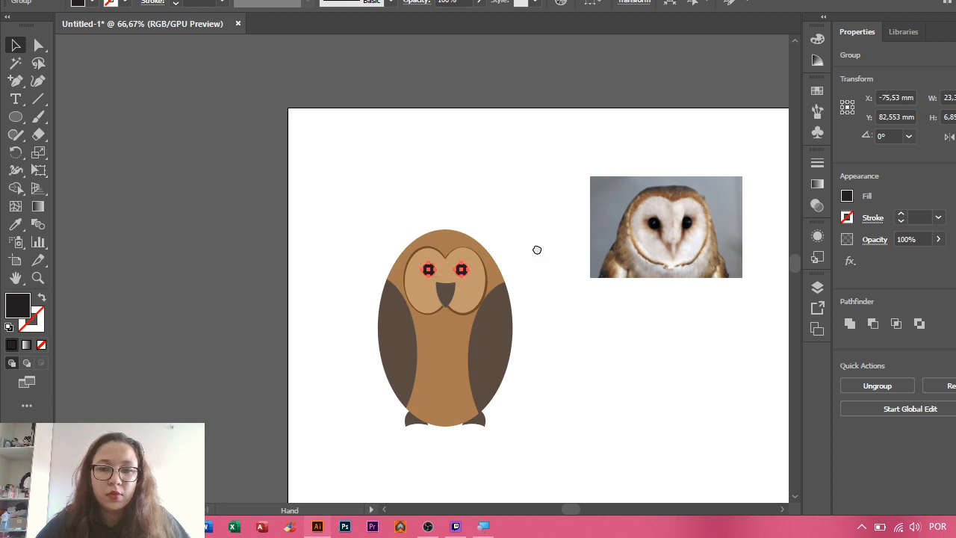
drag(536, 250, 464, 191)
- Select all the owl's shapes and move the whole figure to the upper-left corner of the artboard
drag(301, 94, 502, 211)
key(shift+ctrl+g)
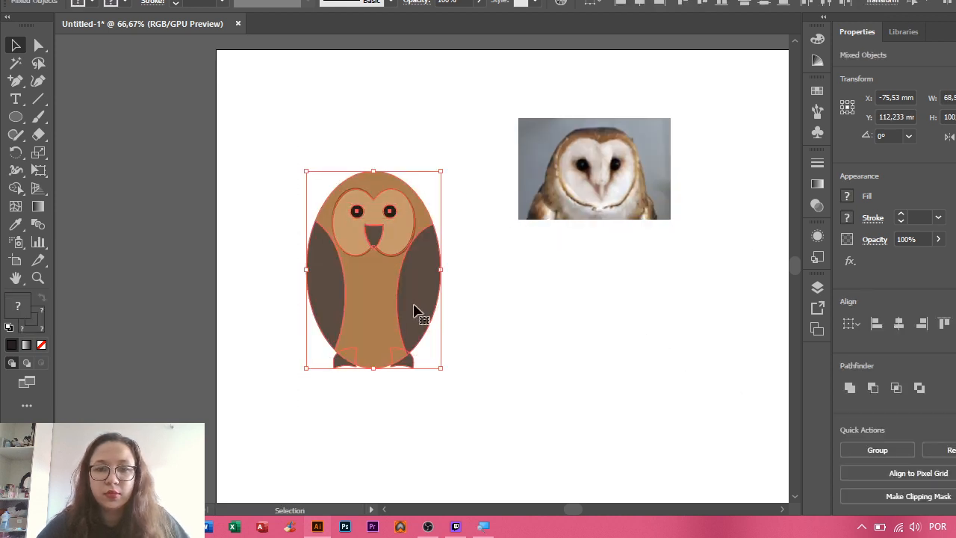
drag(417, 309, 186, 181)
right_click(758, 196)
click(821, 280)
click(437, 220)
drag(190, 183, 337, 195)
drag(622, 196, 602, 269)
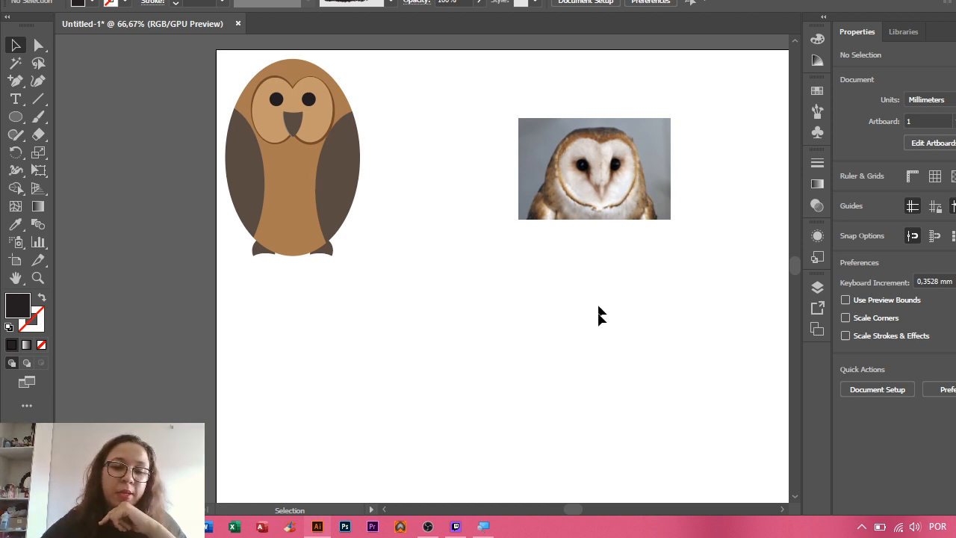
- Switch to the "Frequência 26/03/20 manha" form in Chrome and open its send options for sharing by link
mouse_move(149, 526)
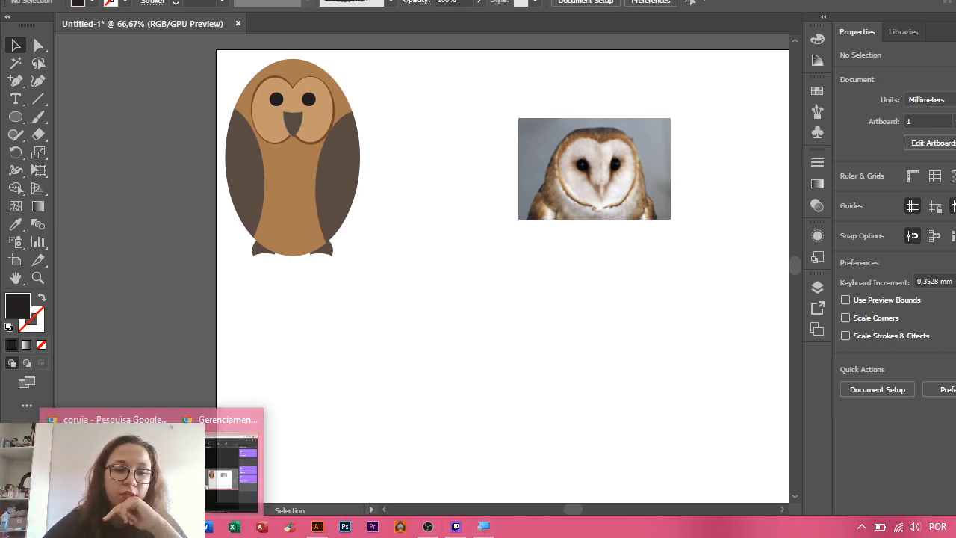
click(107, 467)
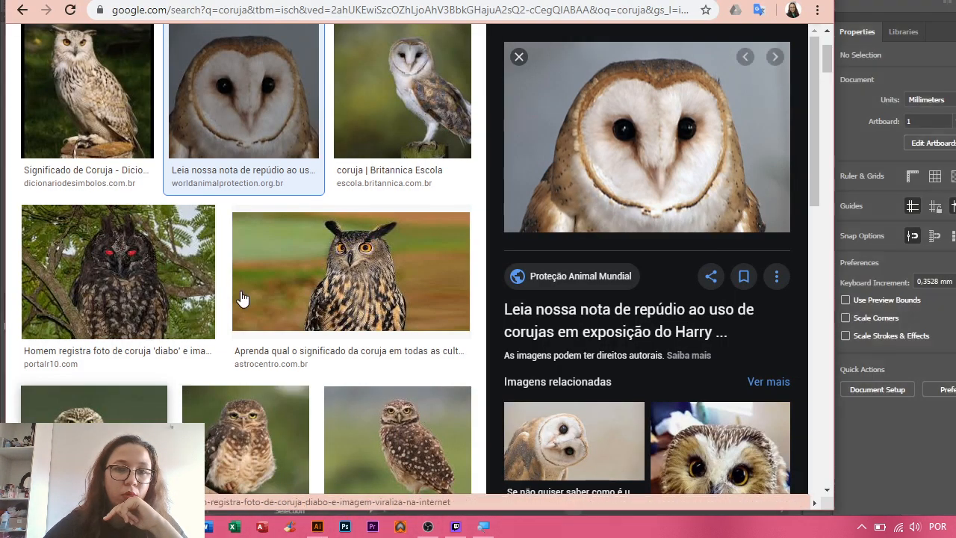
click(523, 1)
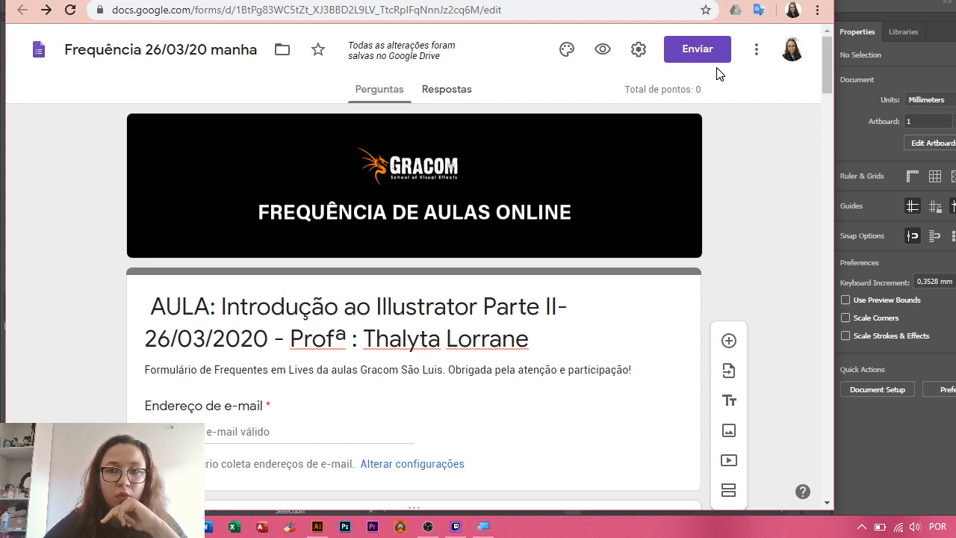
click(713, 56)
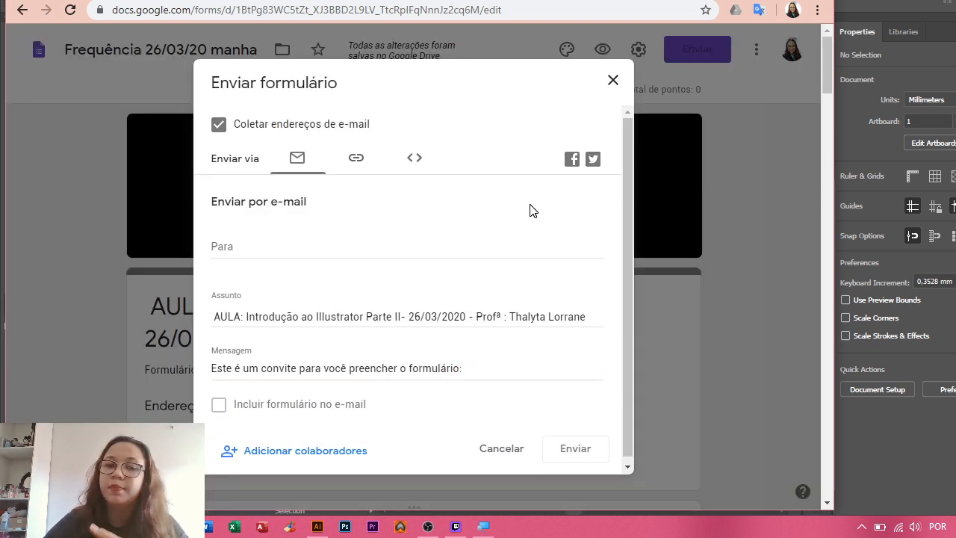
click(357, 161)
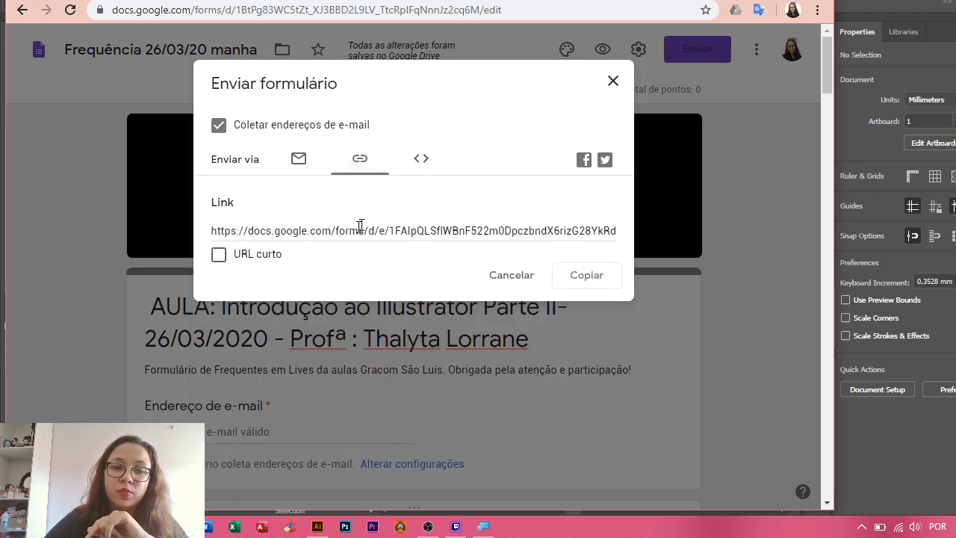
- Copy the form's full link with the short URL option left off, and close the send dialog
click(269, 263)
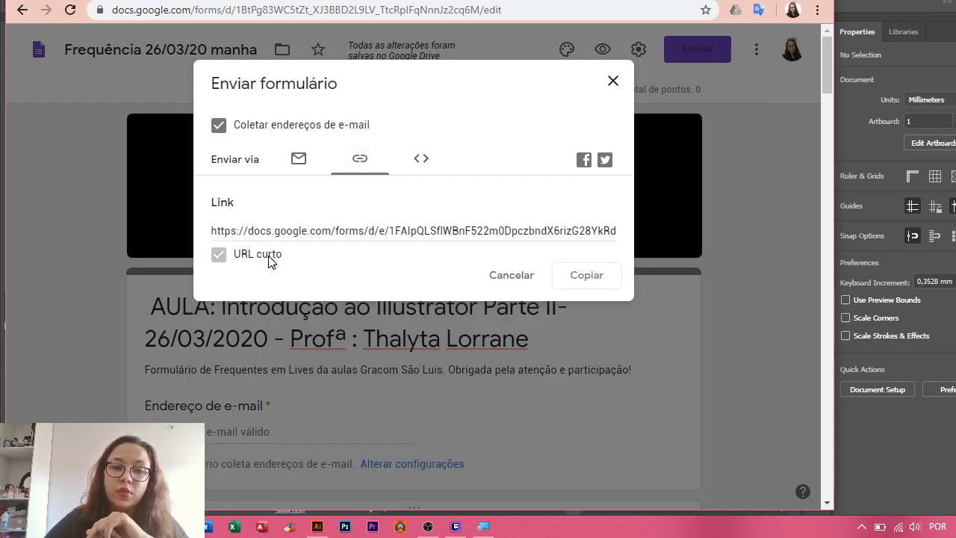
click(220, 256)
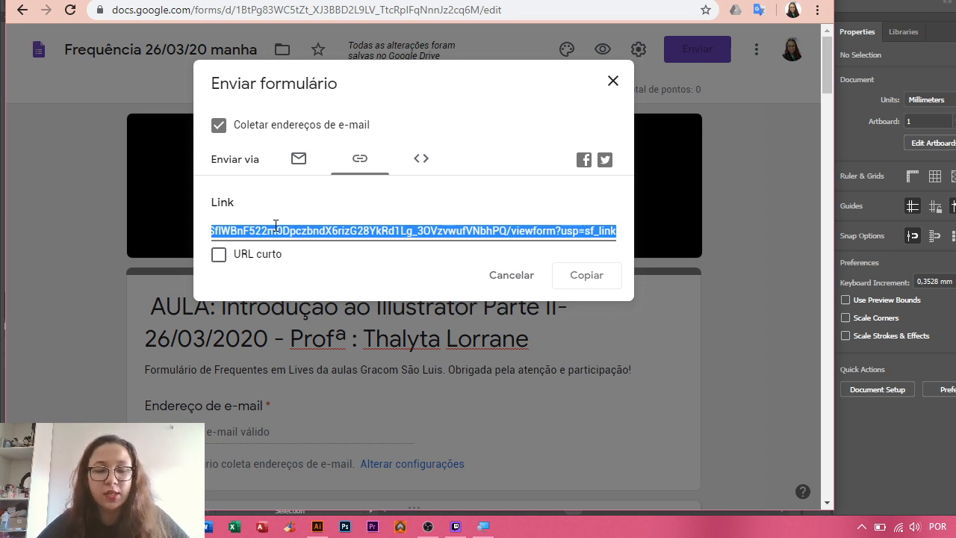
click(589, 284)
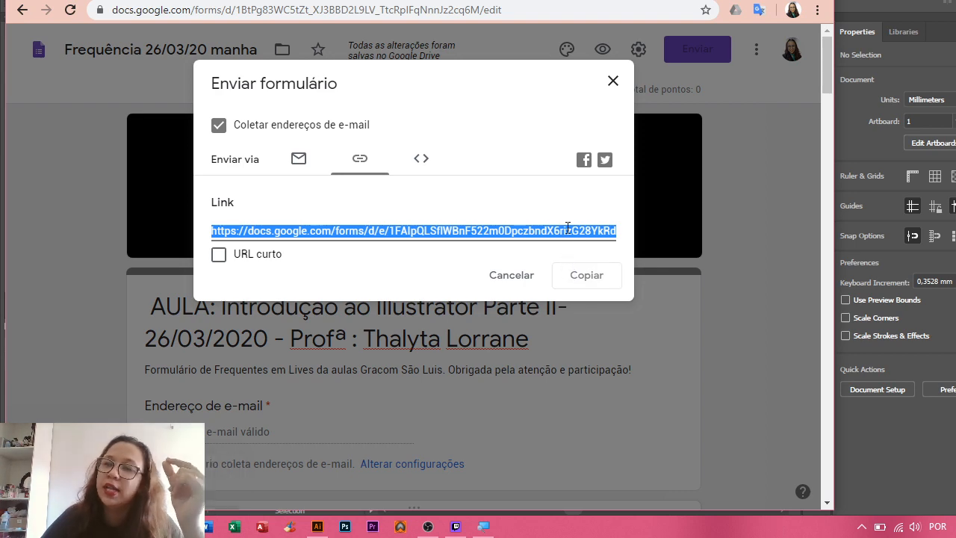
click(614, 82)
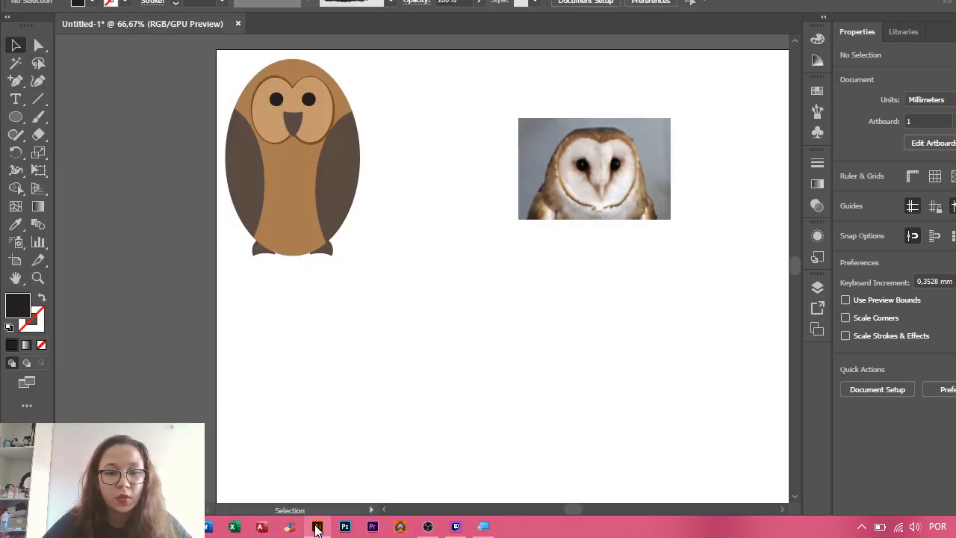
- Return to Illustrator and activate the Pen tool
click(318, 526)
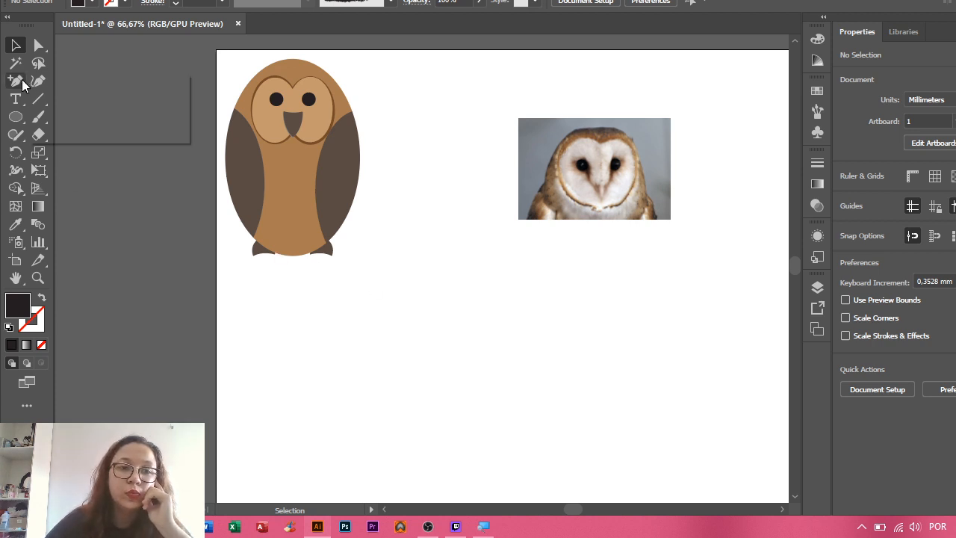
drag(18, 82, 65, 86)
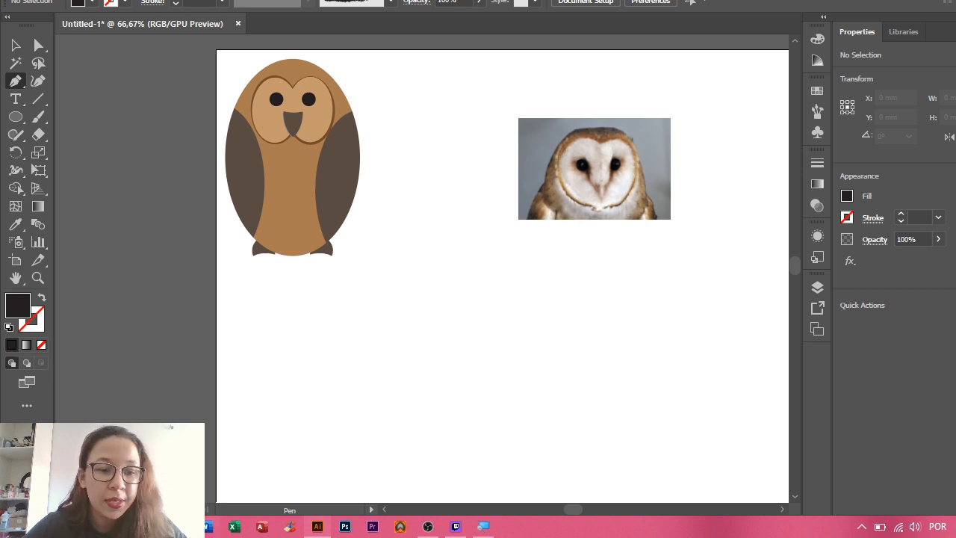
- Switch back to Chrome and search Google for "vetorização" in a new tab
mouse_move(179, 527)
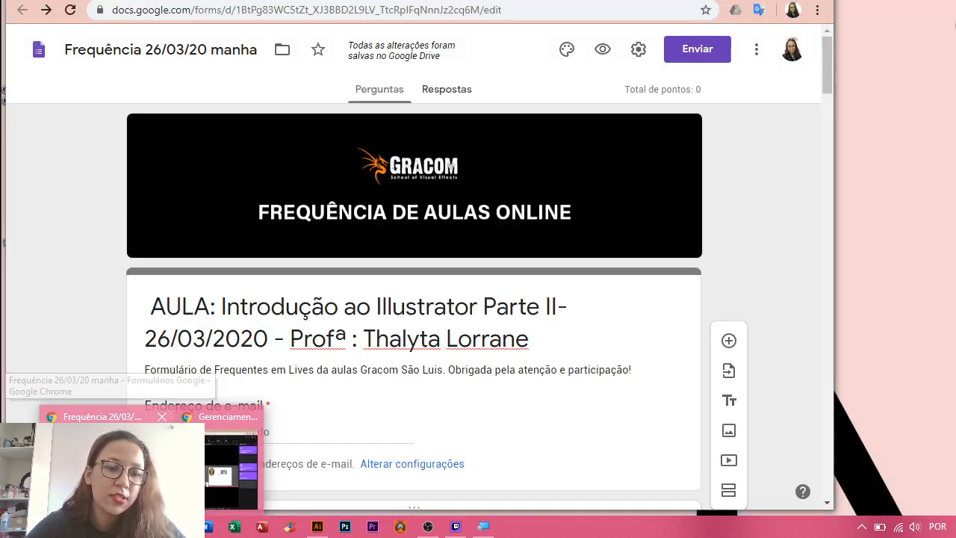
click(112, 456)
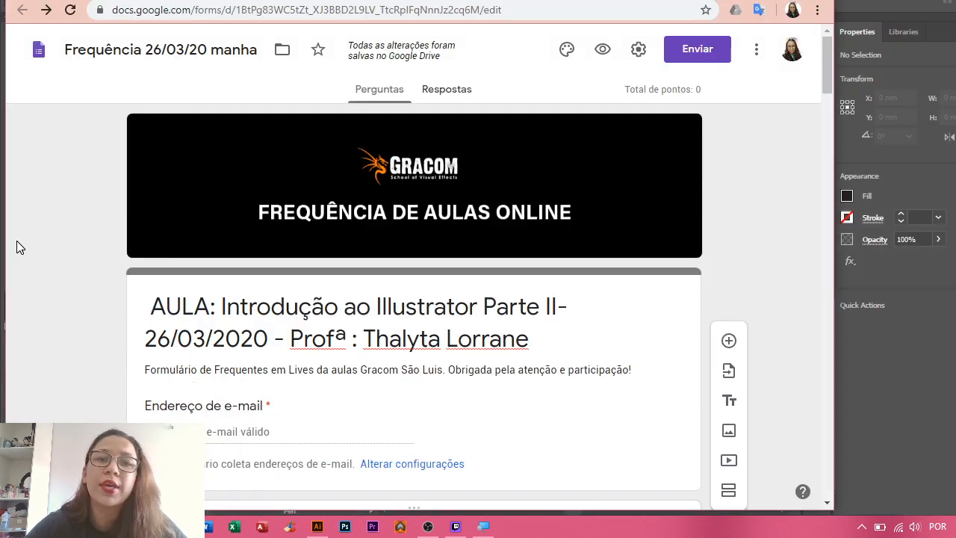
key(ctrl+t)
text(v)
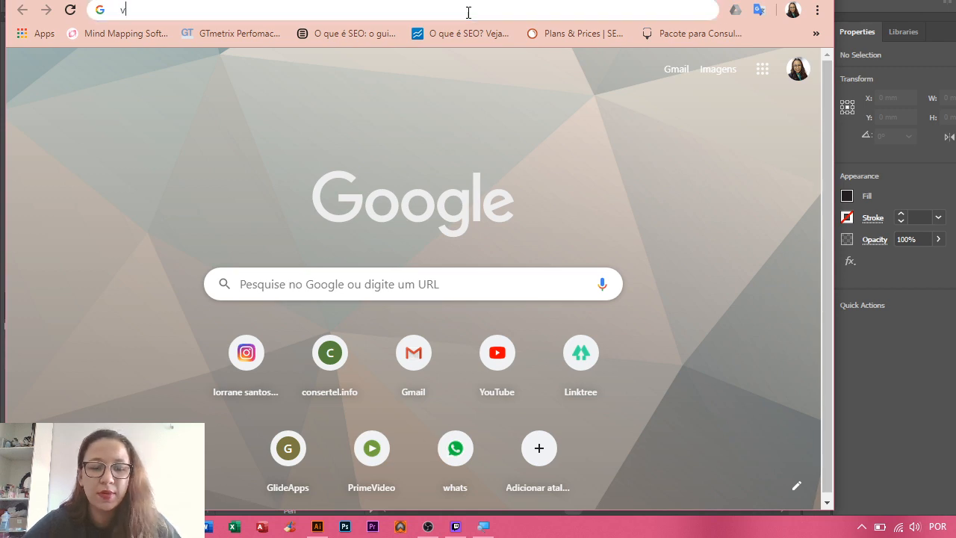
text(etorização)
key(Return)
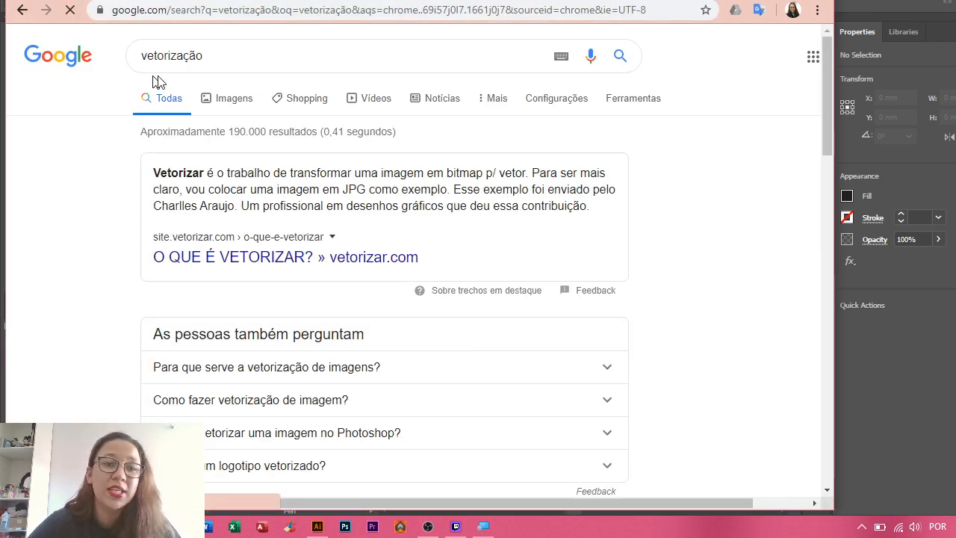
- Examine the image results for "vetorização", previewing the bearded man, the Spider-Man suit, the woman's portrait and the 24-hour vectorization examples
click(231, 98)
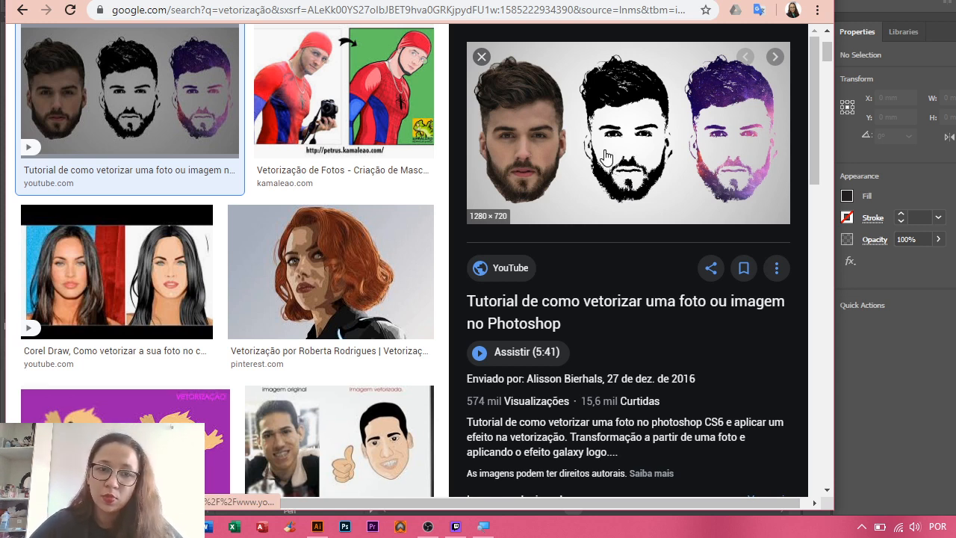
click(321, 97)
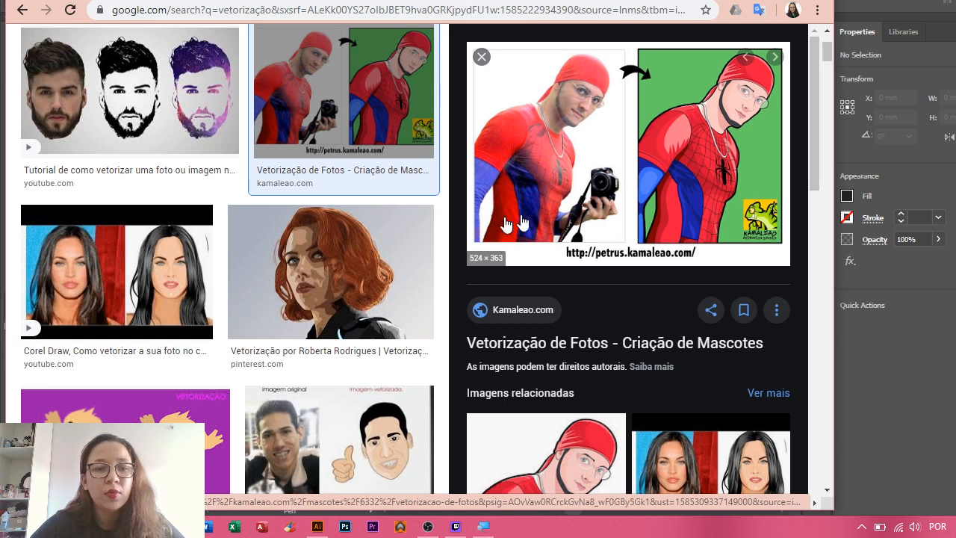
key(Right)
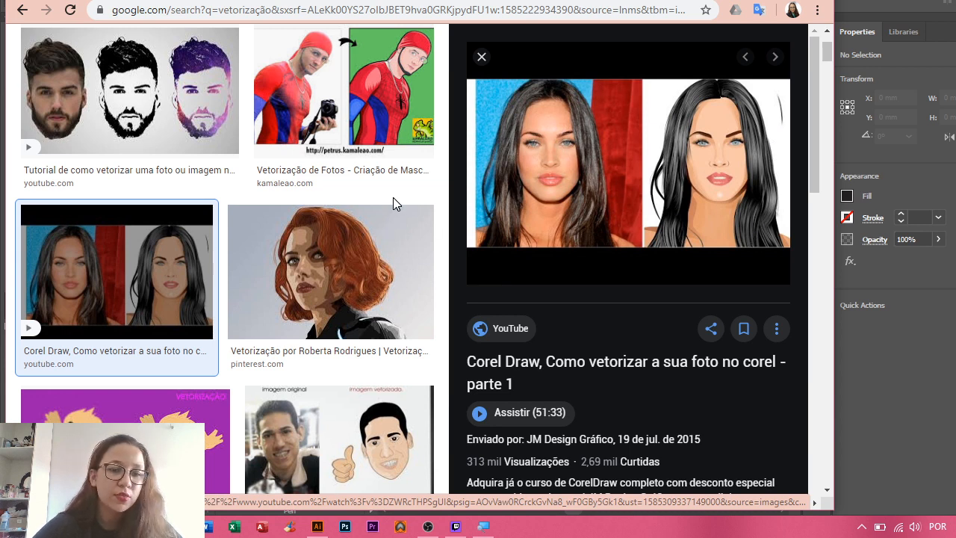
click(220, 417)
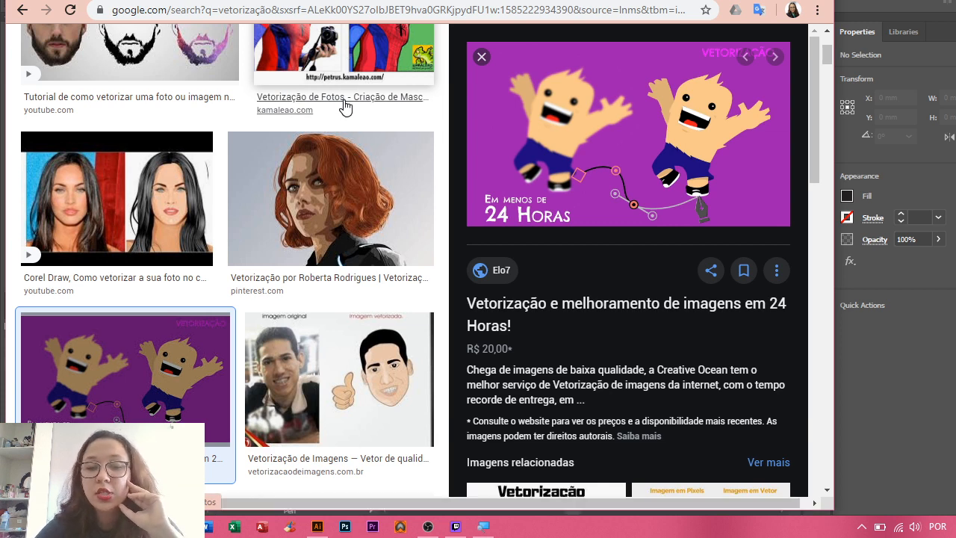
scroll(328, 176, up, 3)
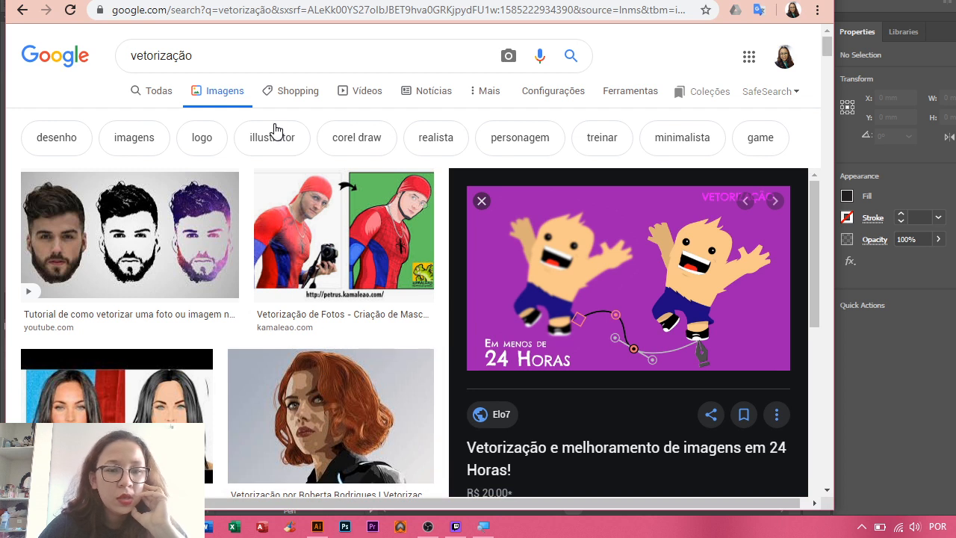
- Replace the search term and look up images of "homem de ferro desenho"
drag(188, 56, 111, 59)
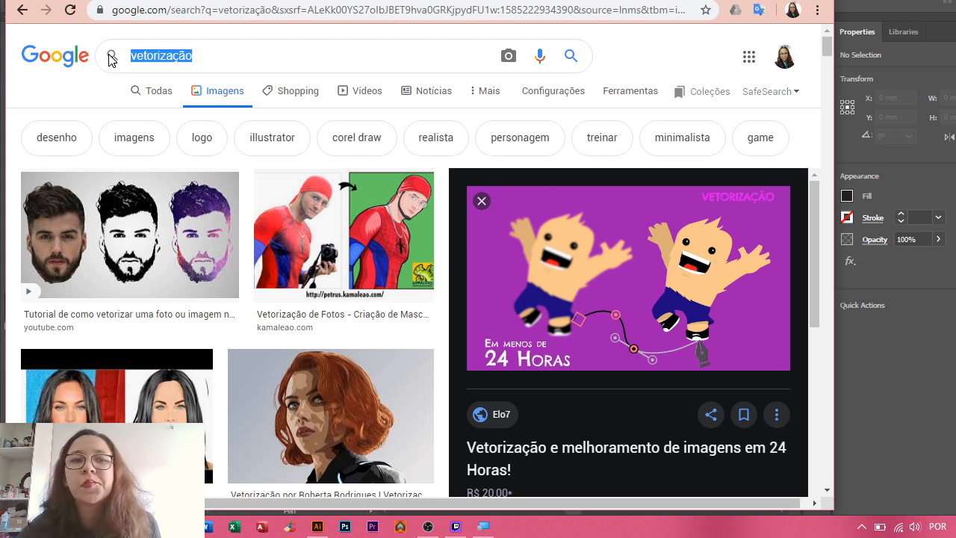
click(215, 49)
double_click(215, 50)
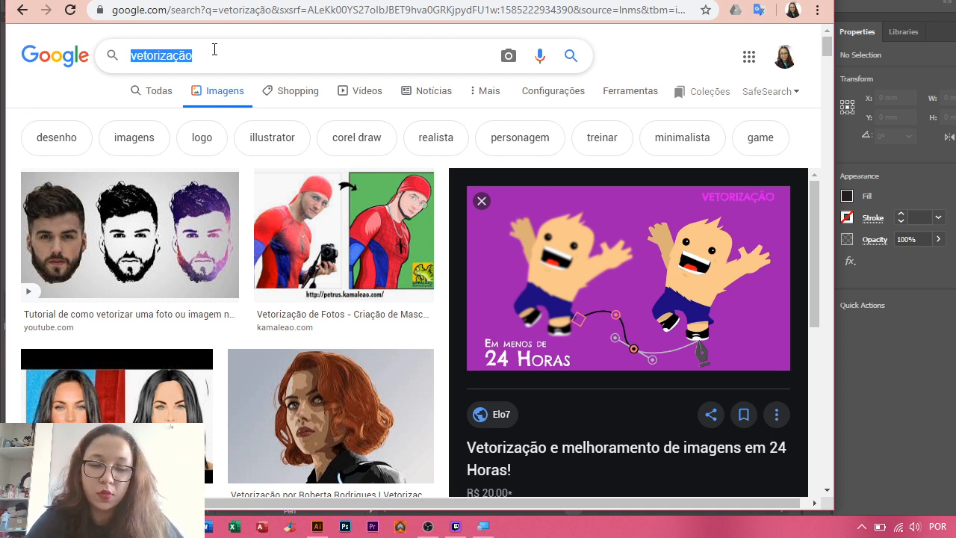
text(ho)
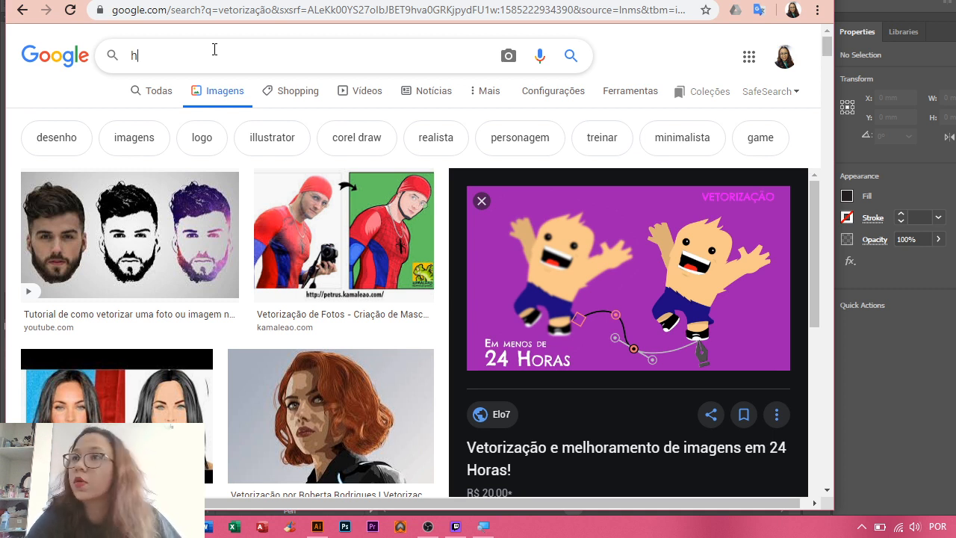
key(BackSpace)
key(BackSpace)
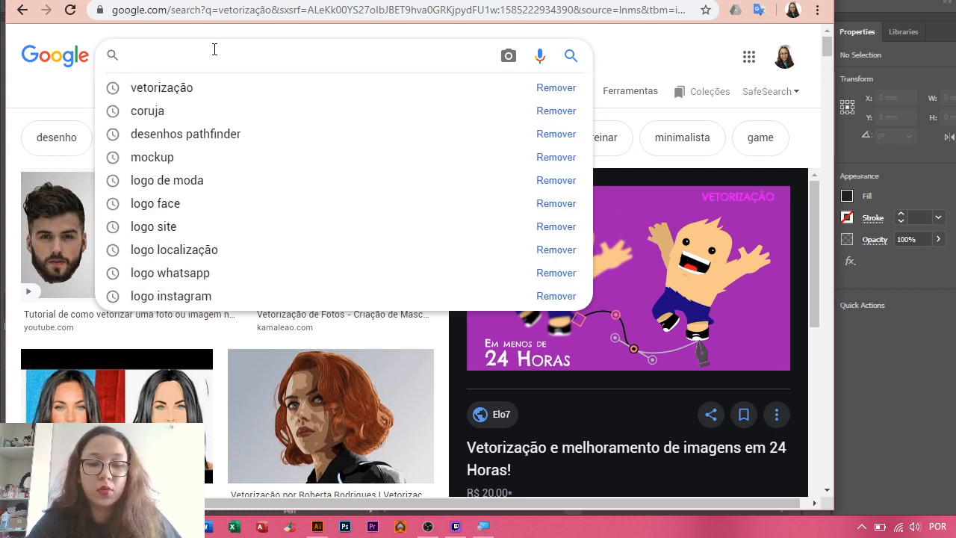
text(homem de ferro)
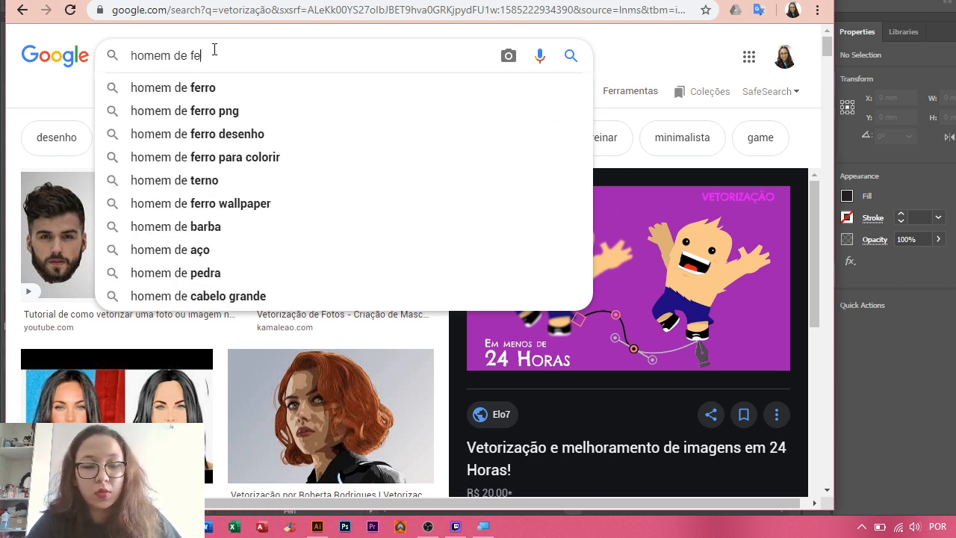
click(230, 134)
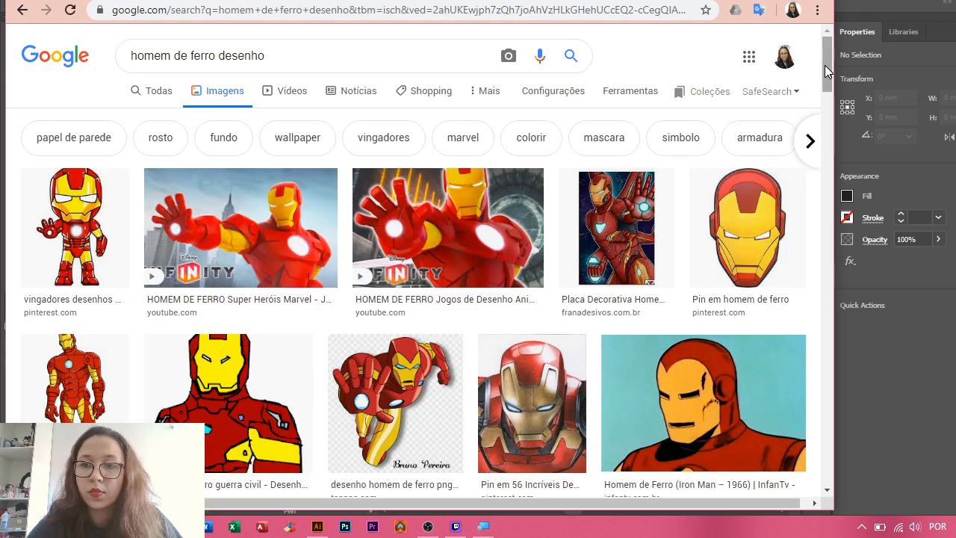
- Copy the front-view Iron Man mask image "Pin em homem de ferro" from the results and switch back to Illustrator
drag(825, 65, 849, 107)
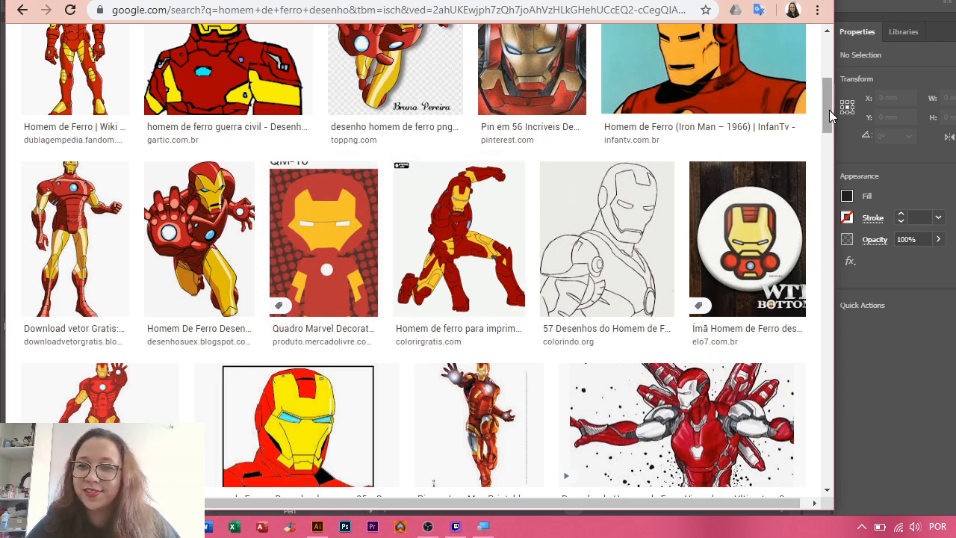
drag(830, 109, 840, 58)
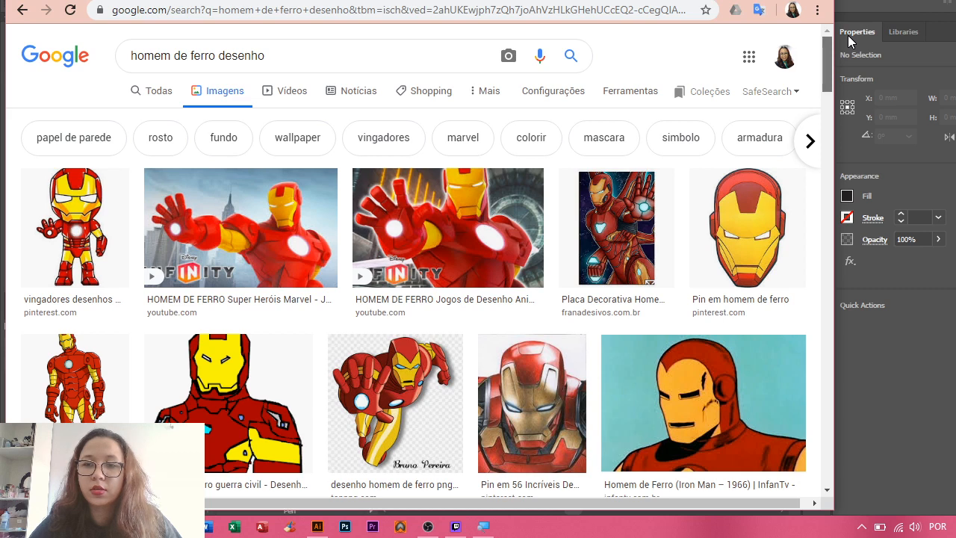
click(748, 238)
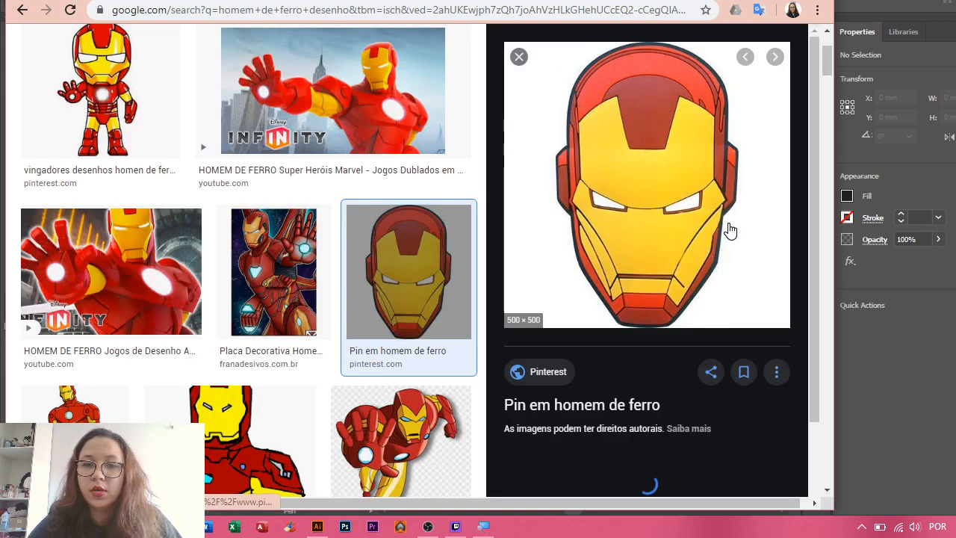
right_click(733, 232)
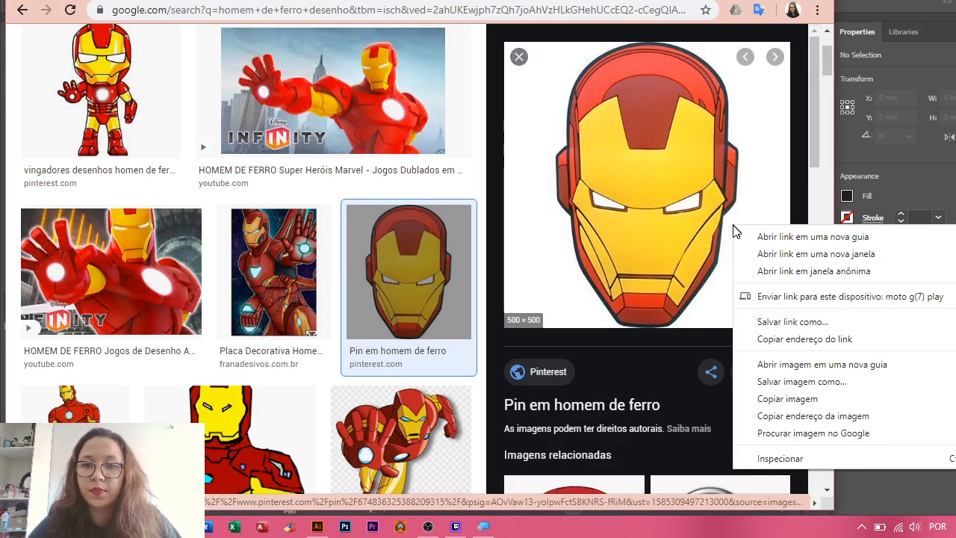
click(789, 398)
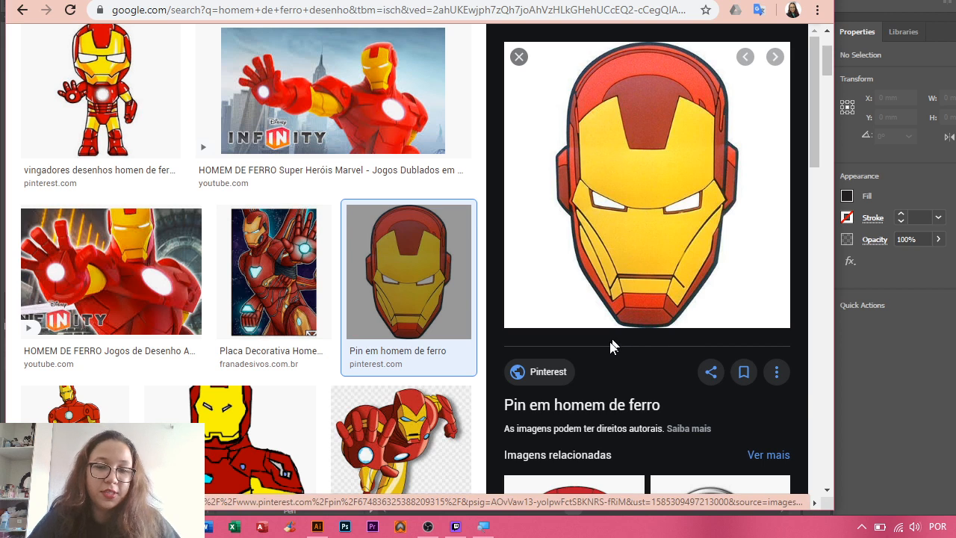
click(318, 527)
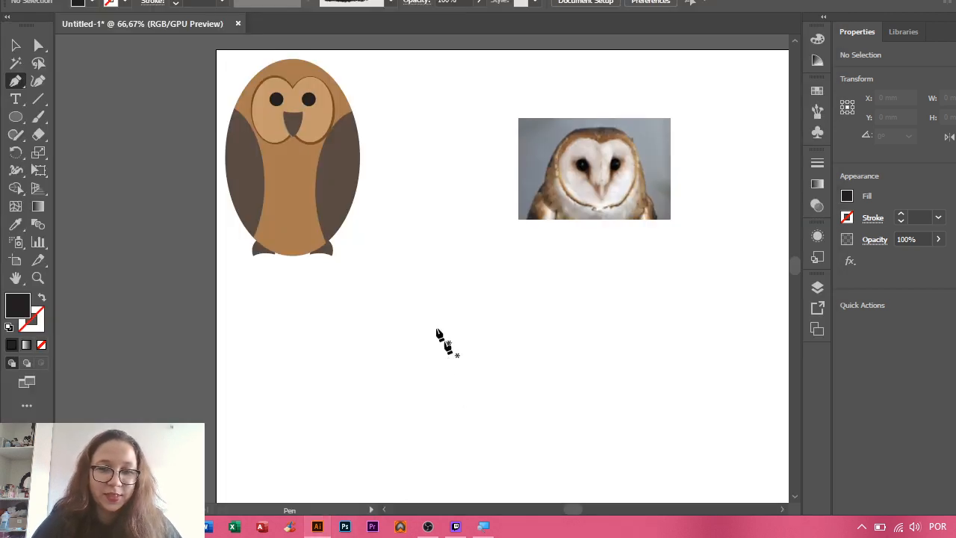
- Paste the mask image into the Desenho layer and move it down below the owl's face
click(419, 310)
key(ctrl+v)
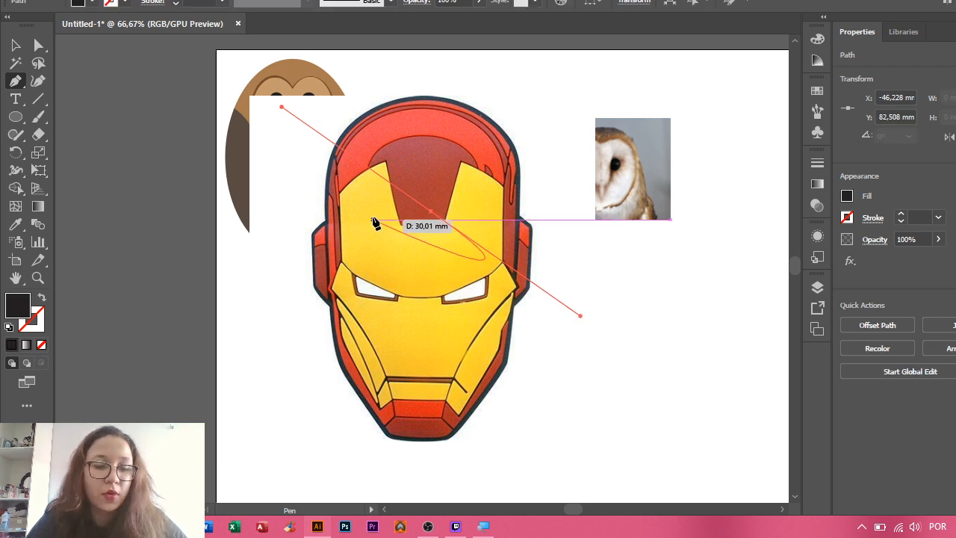
ctrl+click(376, 220)
key(v)
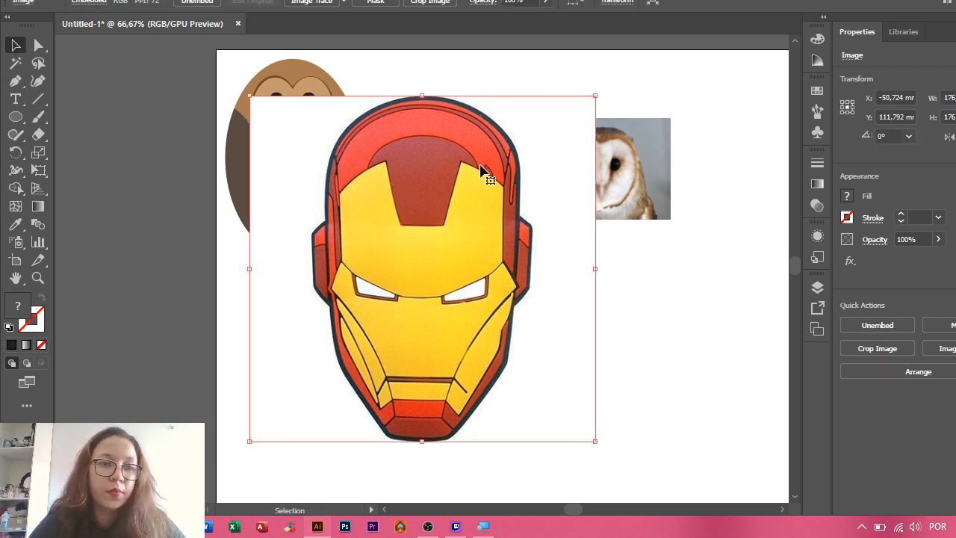
drag(487, 171, 608, 249)
drag(642, 314, 601, 286)
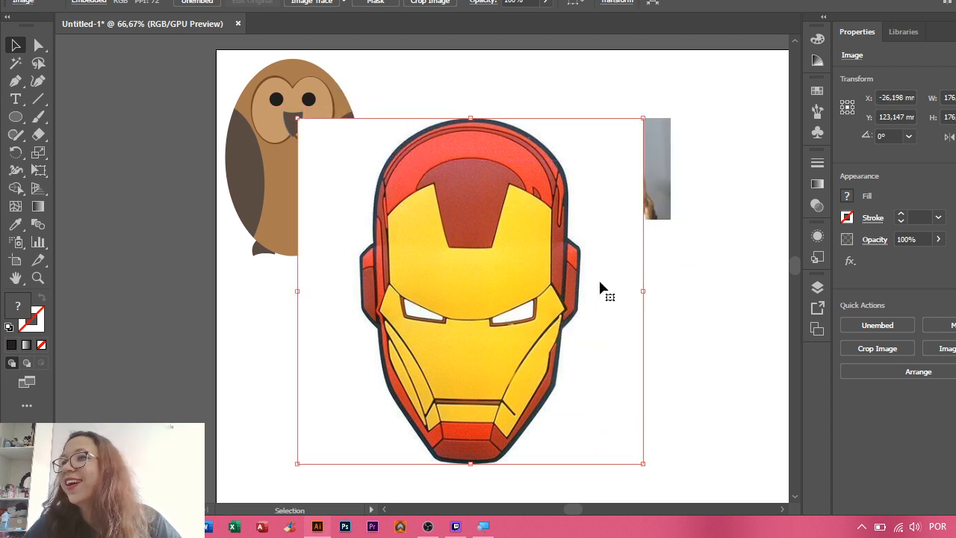
drag(600, 277, 563, 242)
drag(497, 200, 537, 408)
- Hide the Referencia and Desenho layers and create a new layer above them
click(817, 287)
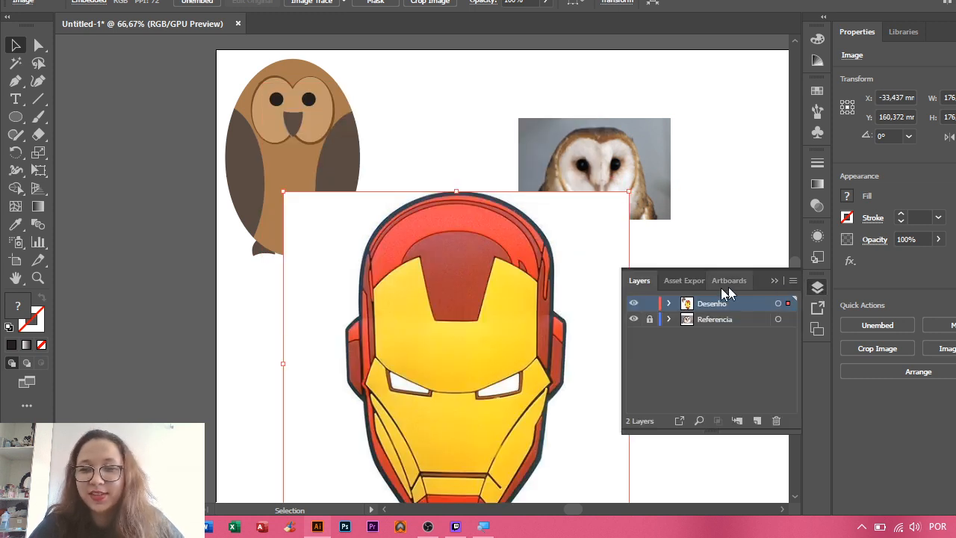
click(633, 319)
click(633, 303)
key(ctrl+y)
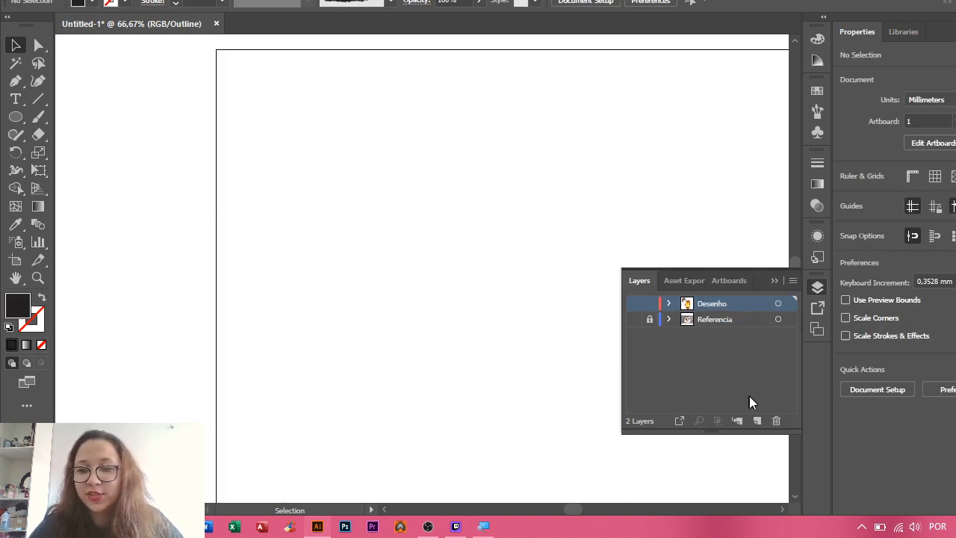
click(757, 420)
key(ctrl+y)
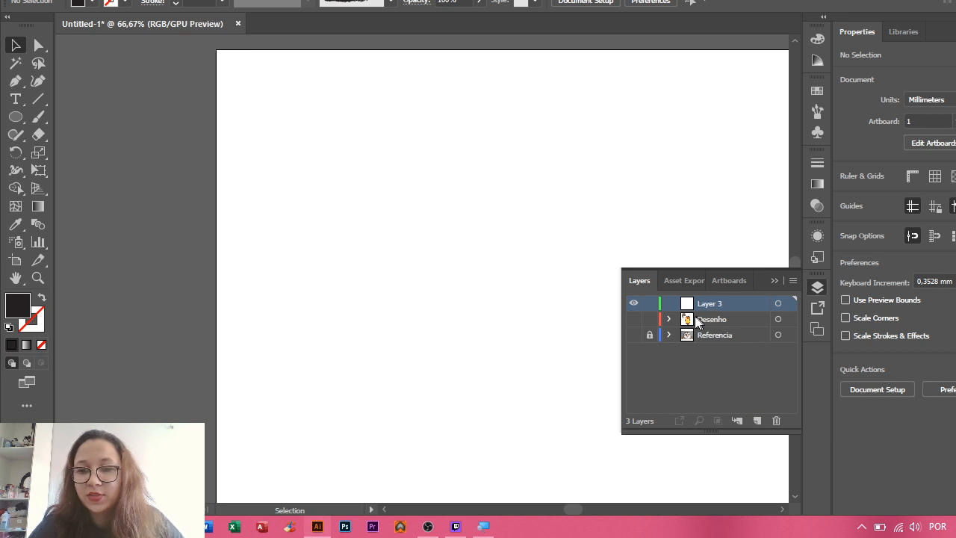
- Show the Desenho layer, delete the pasted mask image from it, and hide the layer again
click(633, 319)
click(544, 291)
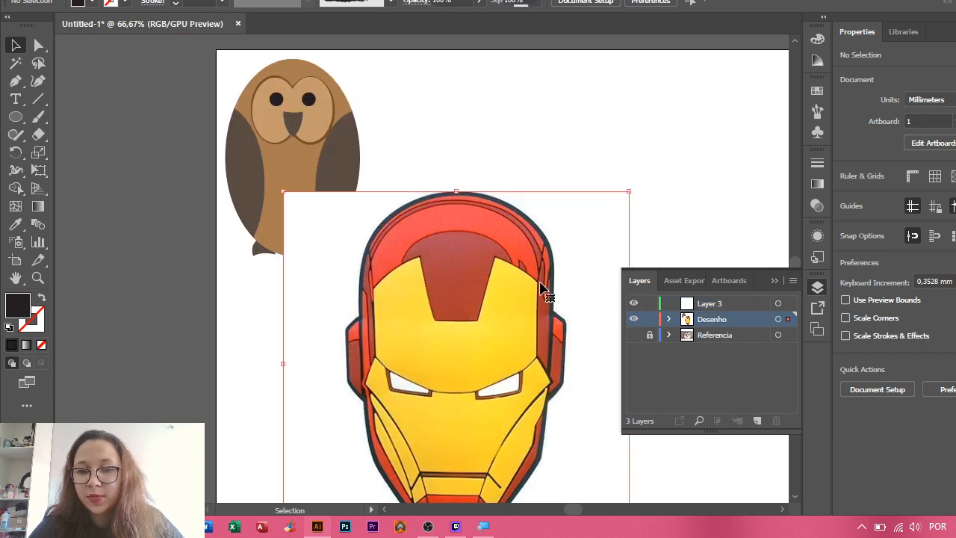
key(Delete)
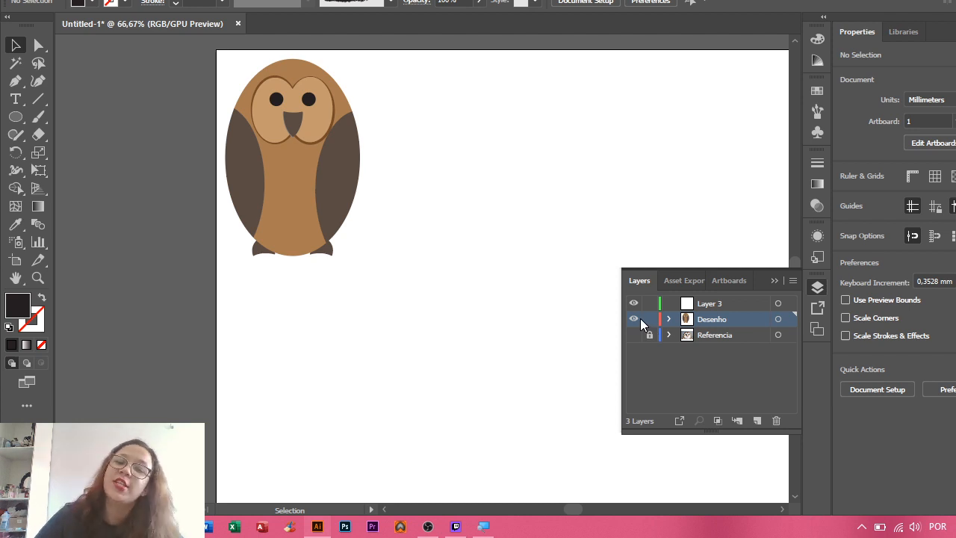
click(634, 319)
- Paste the mask image into Layer 3 and move it to the middle of the artboard
click(705, 304)
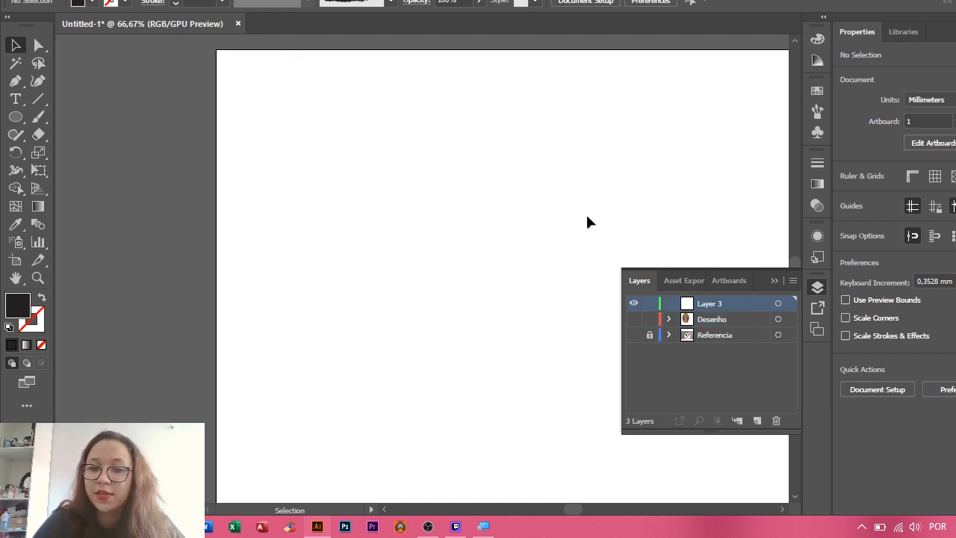
key(ctrl+v)
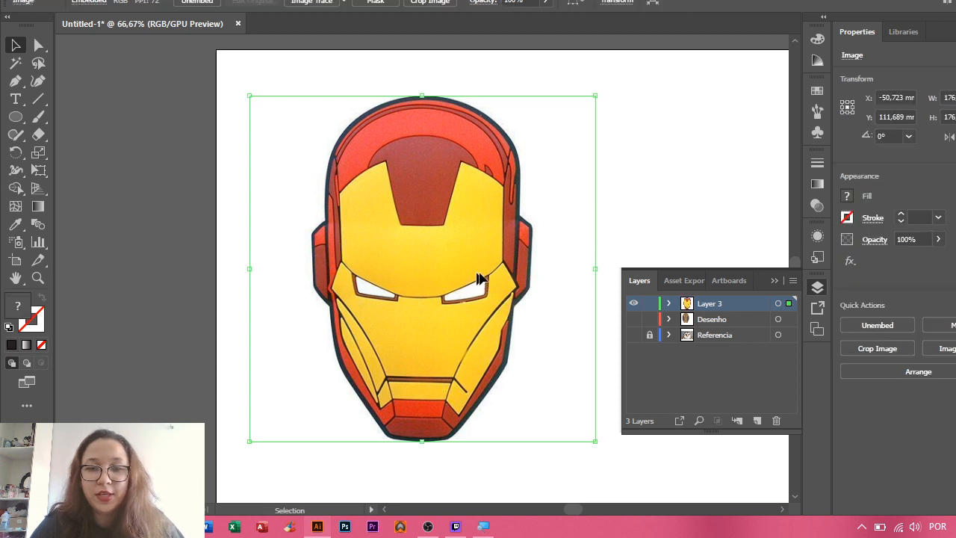
drag(478, 279, 568, 269)
drag(510, 280, 498, 304)
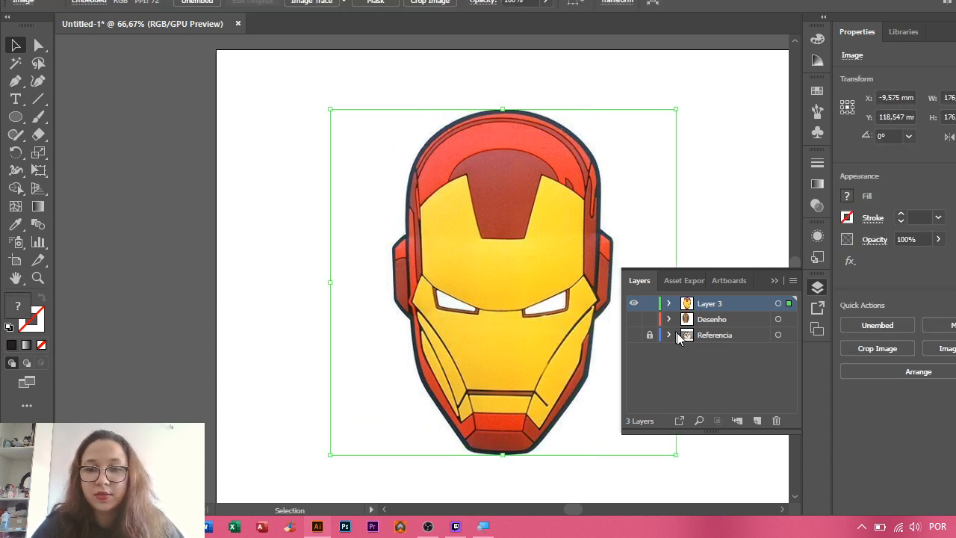
- Lock Layer 3 and the Desenho layer, and create a new layer on top
click(649, 303)
click(650, 319)
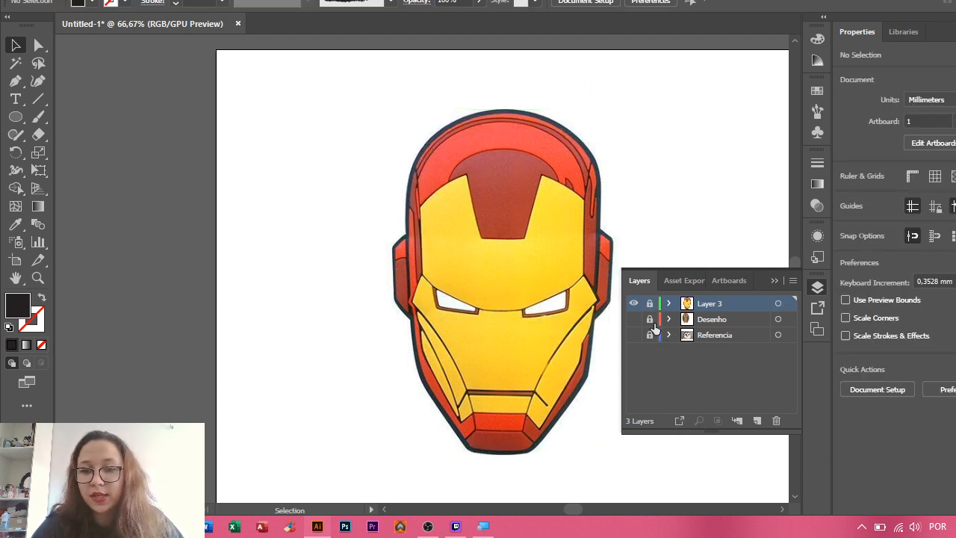
click(757, 420)
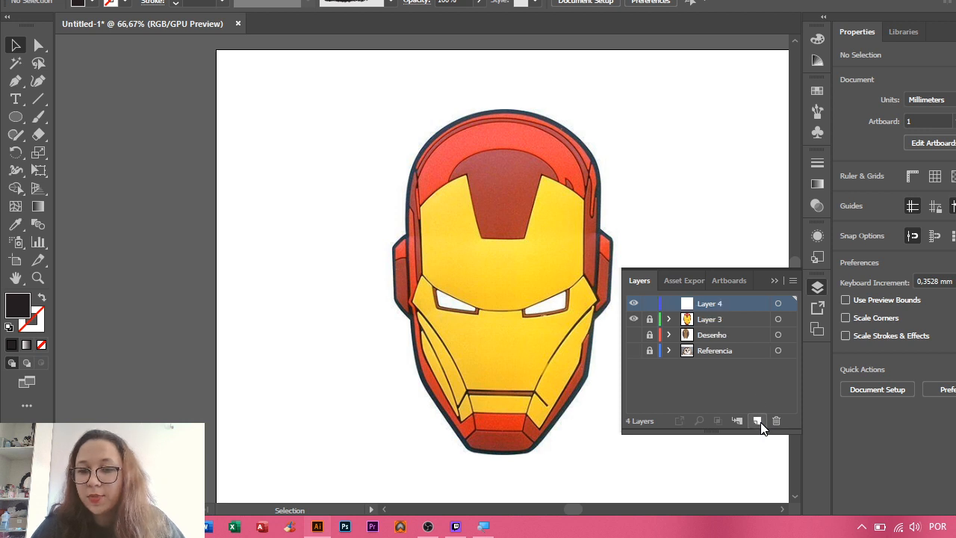
- Rename the mask image's layer to "Referencia2"
double_click(713, 319)
text(Refer)
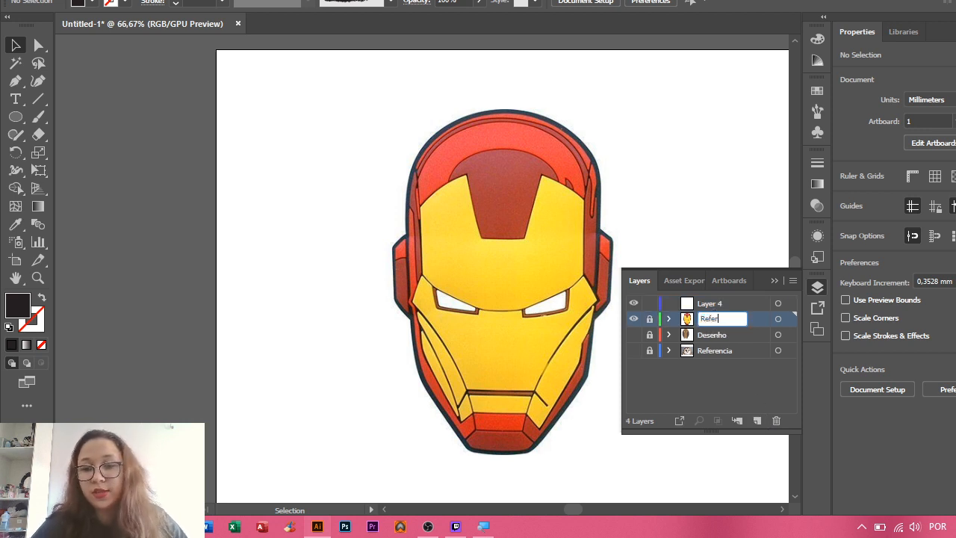
text(n)
key(BackSpace)
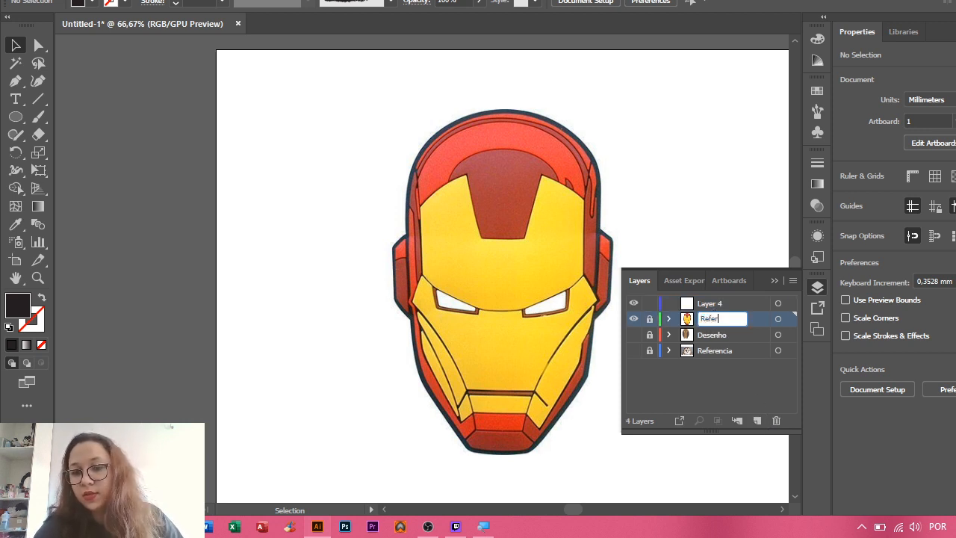
text(e)
text(ncia2)
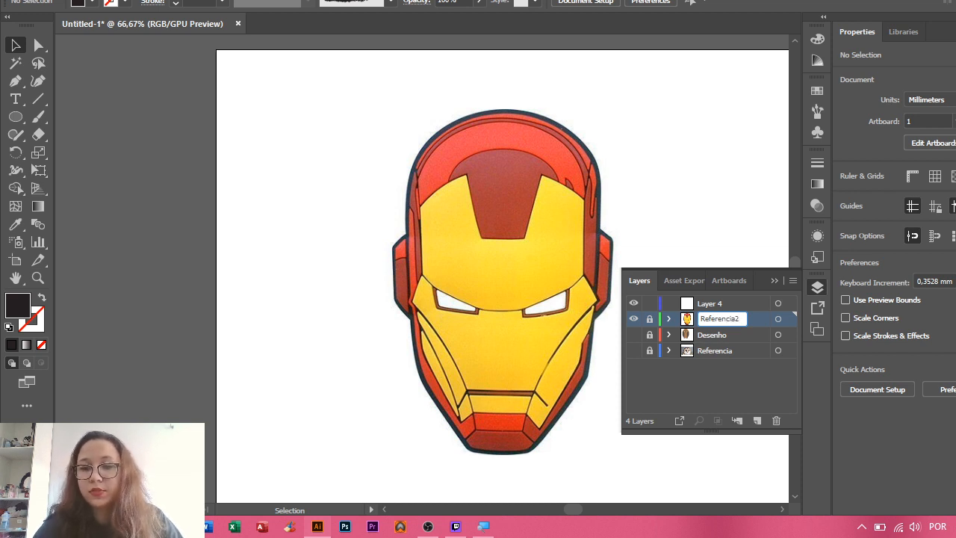
key(Return)
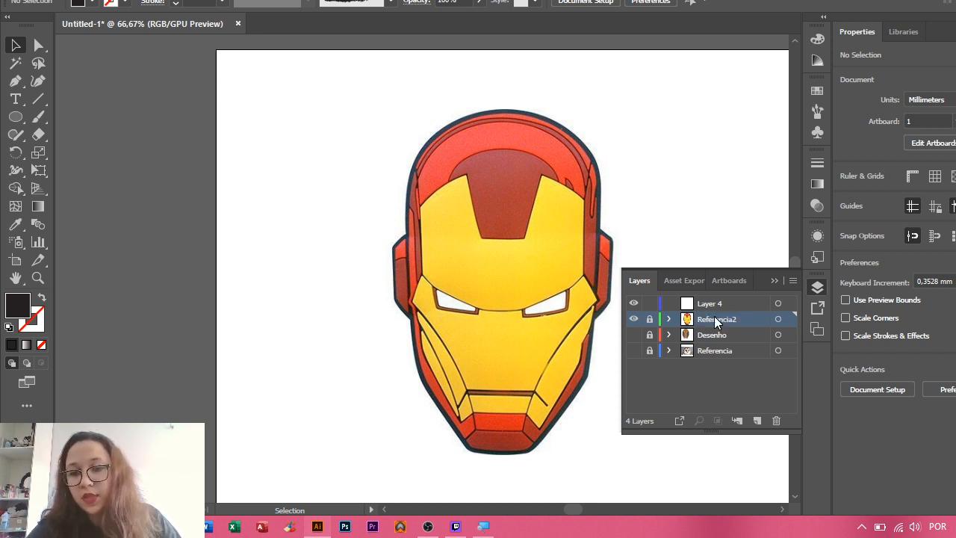
- Rename the empty layer above Referencia2 as "lineart" and collapse the layer list
double_click(713, 304)
text(line)
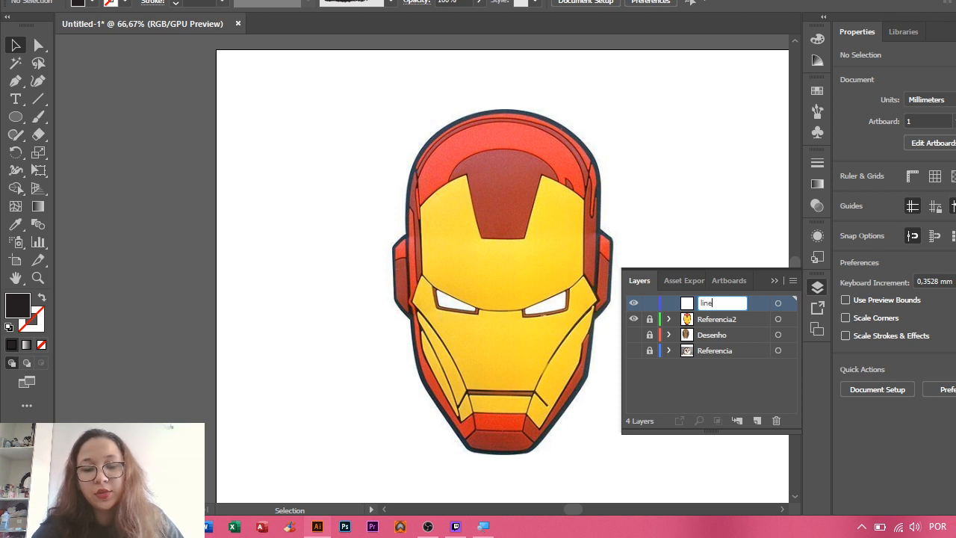
text(art)
key(Return)
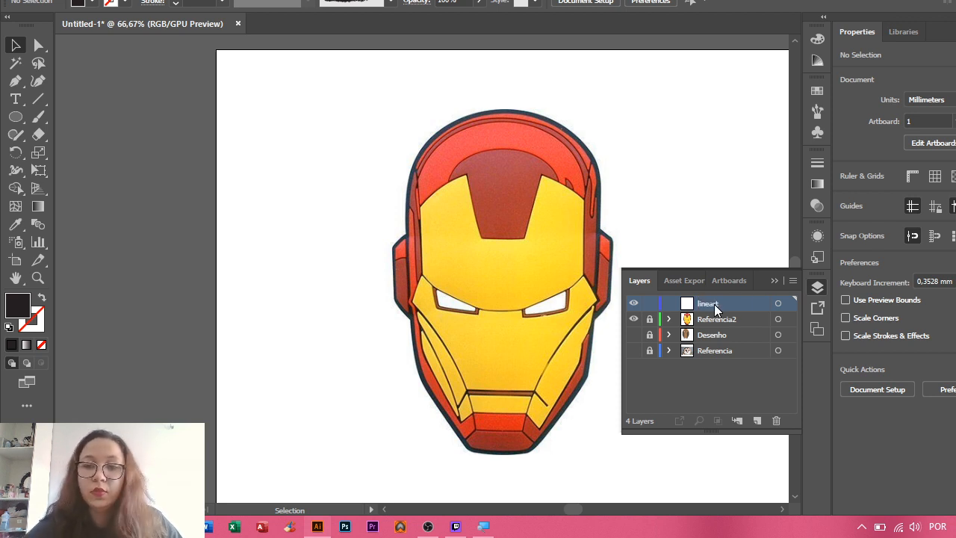
click(775, 281)
- Switch to the Chrome window with the Google Images results and search for "lineart"
mouse_move(152, 527)
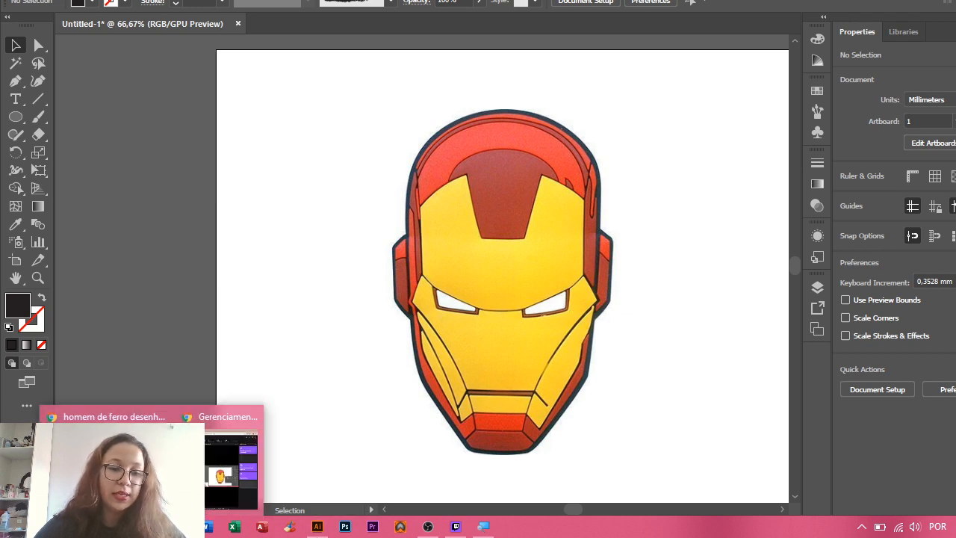
click(171, 426)
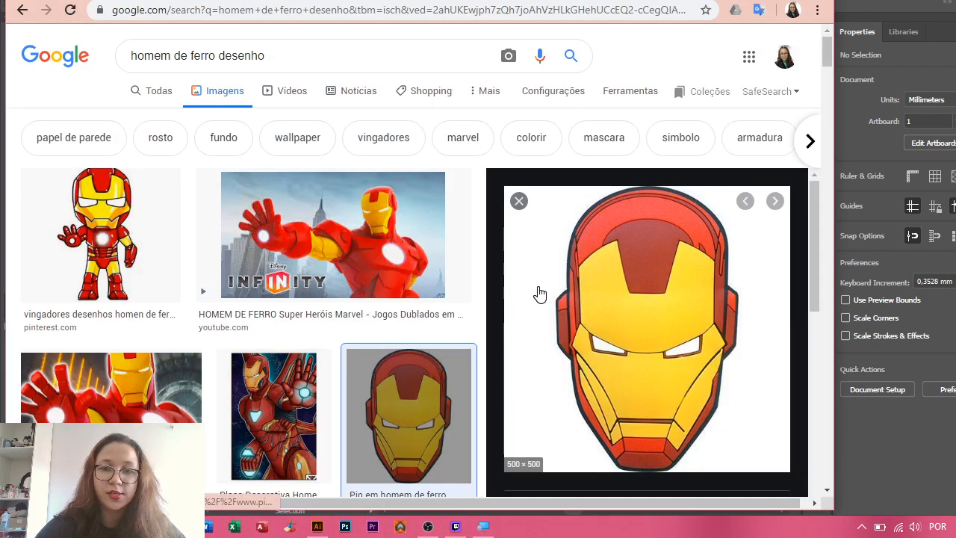
drag(281, 64, 88, 71)
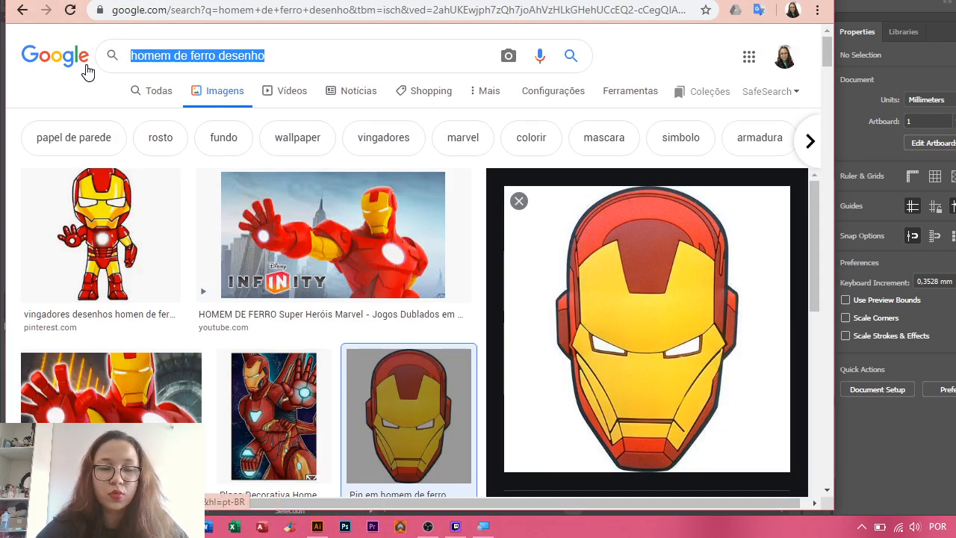
text(linear)
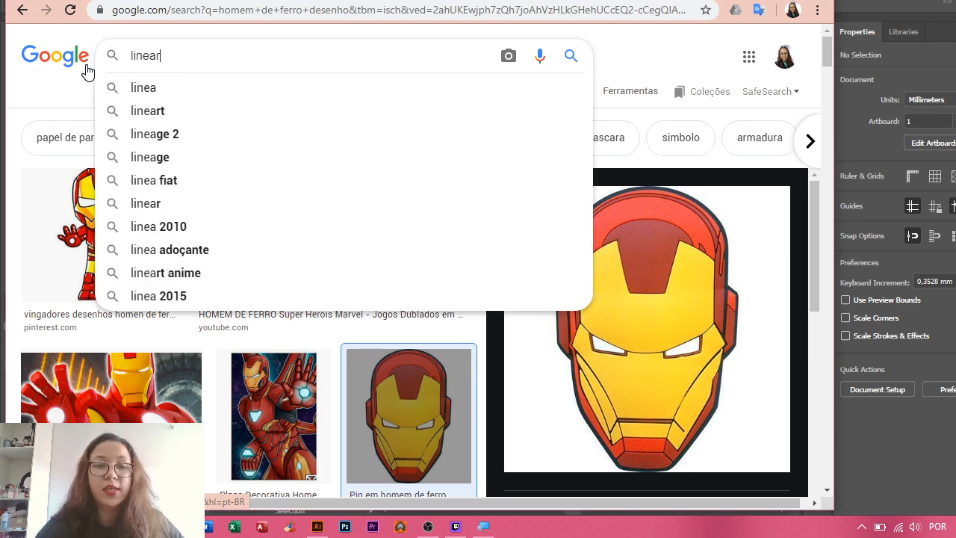
text(t)
key(Return)
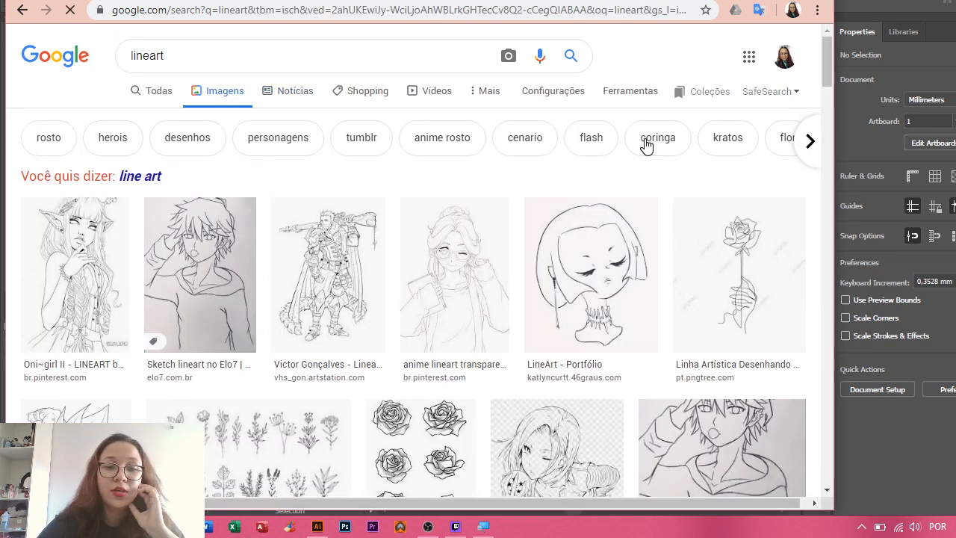
- Preview several line art examples: the hooded boy sketch, the rose set, the geometric rose tattoo and the armoured character with a rifle
click(198, 257)
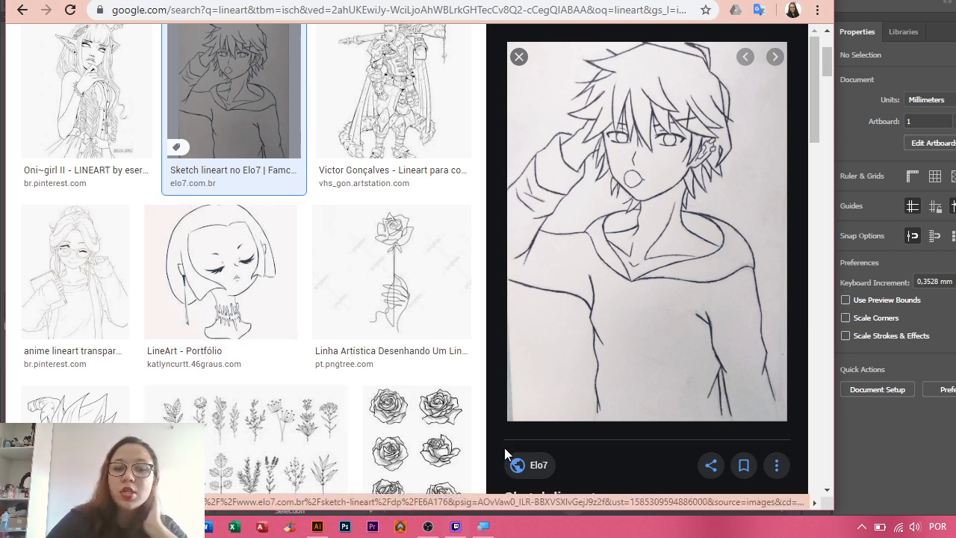
click(437, 440)
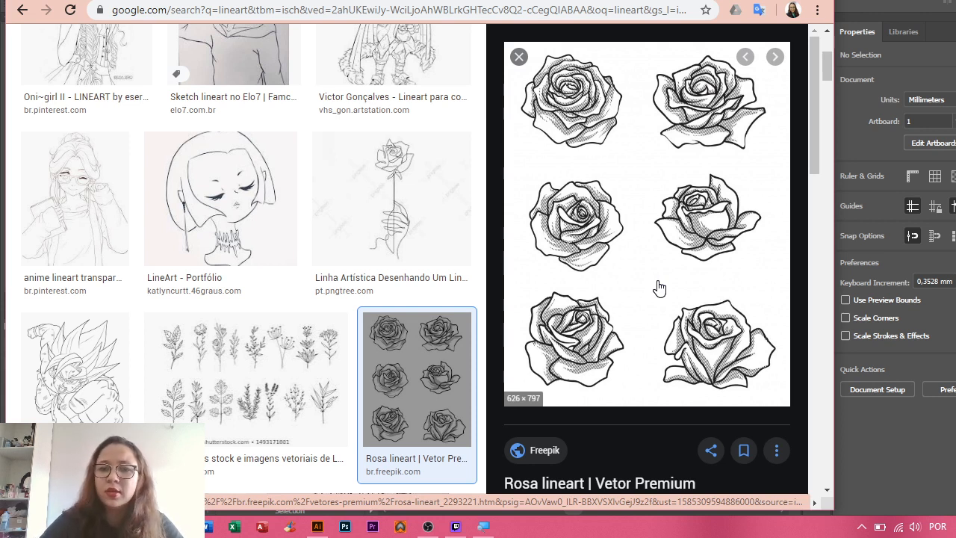
drag(810, 74, 801, 223)
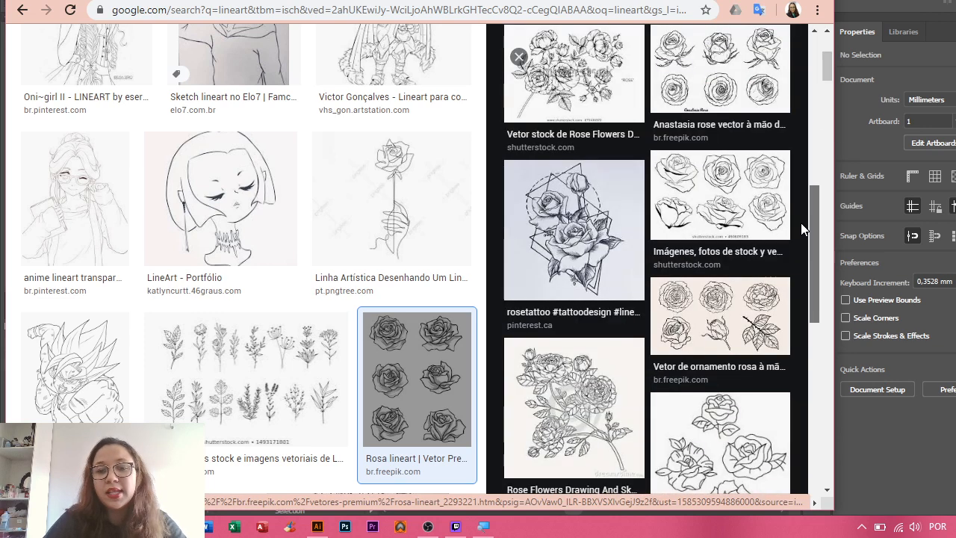
click(565, 197)
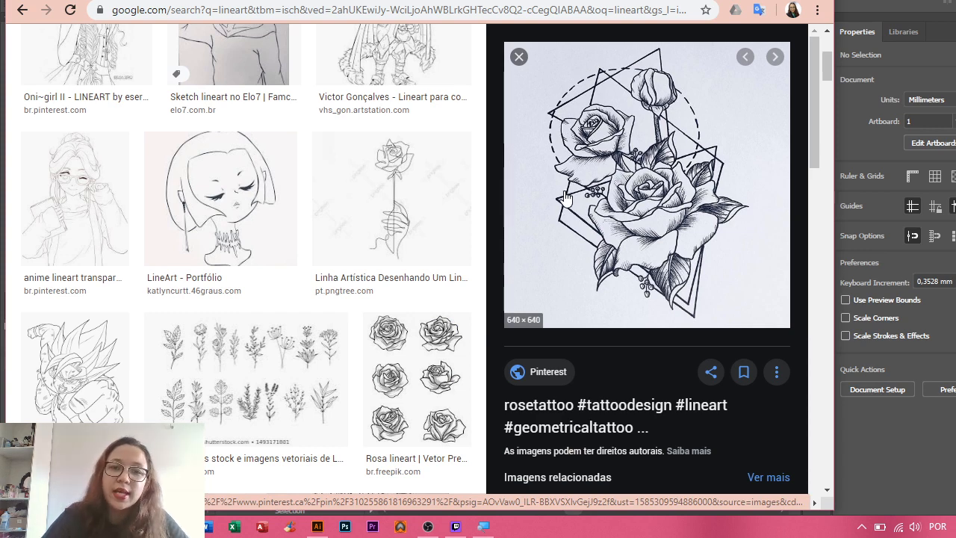
click(394, 60)
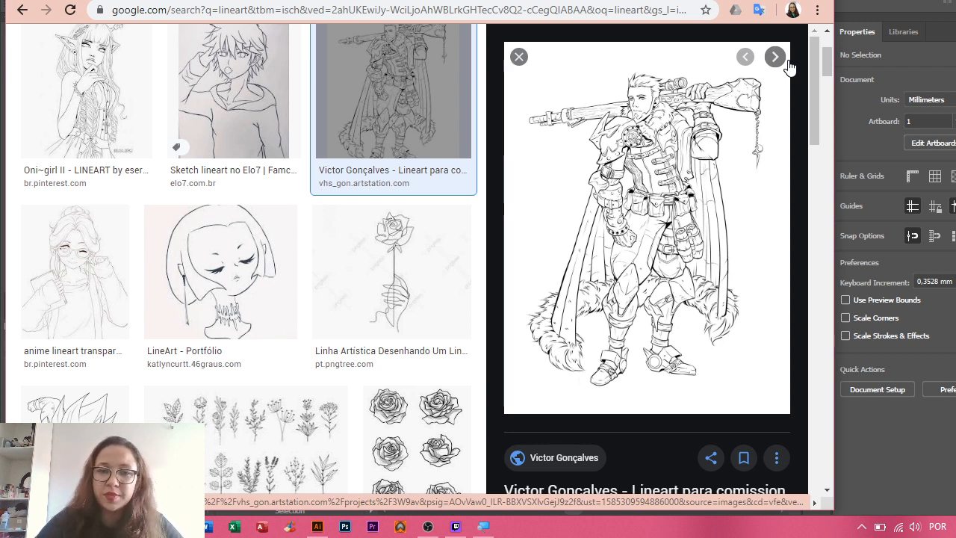
click(263, 94)
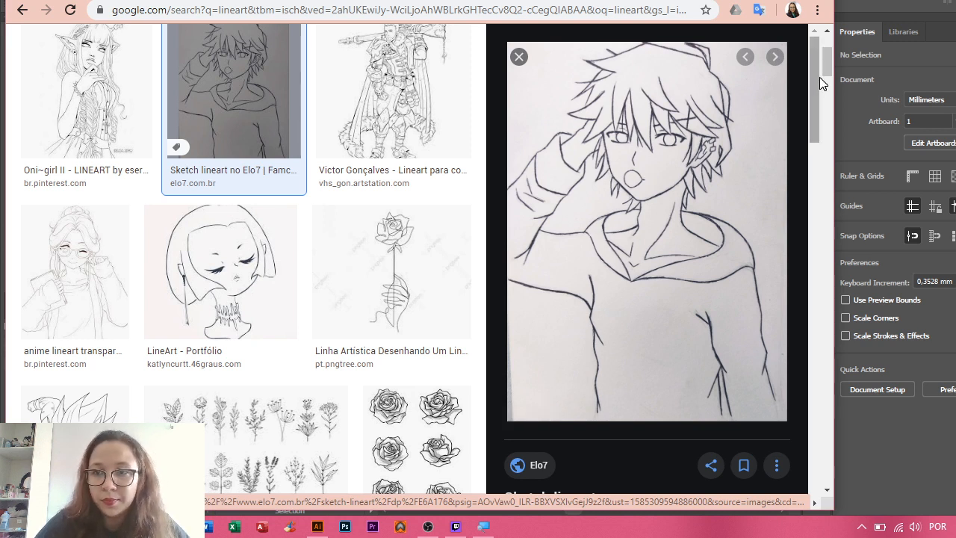
- Search for "bezier game" in a new tab, open The Bézier Game website and dismiss the translation offer
key(ctrl+t)
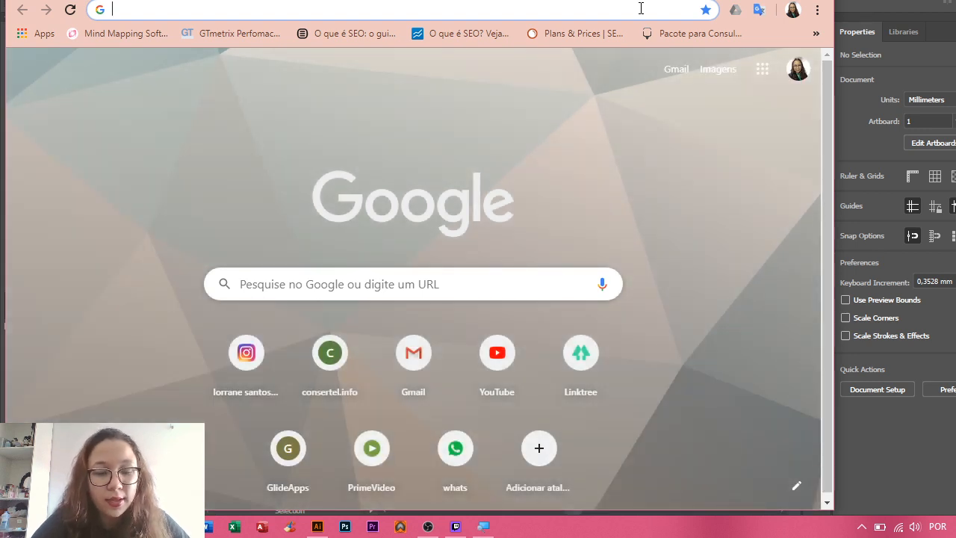
text(bezier game)
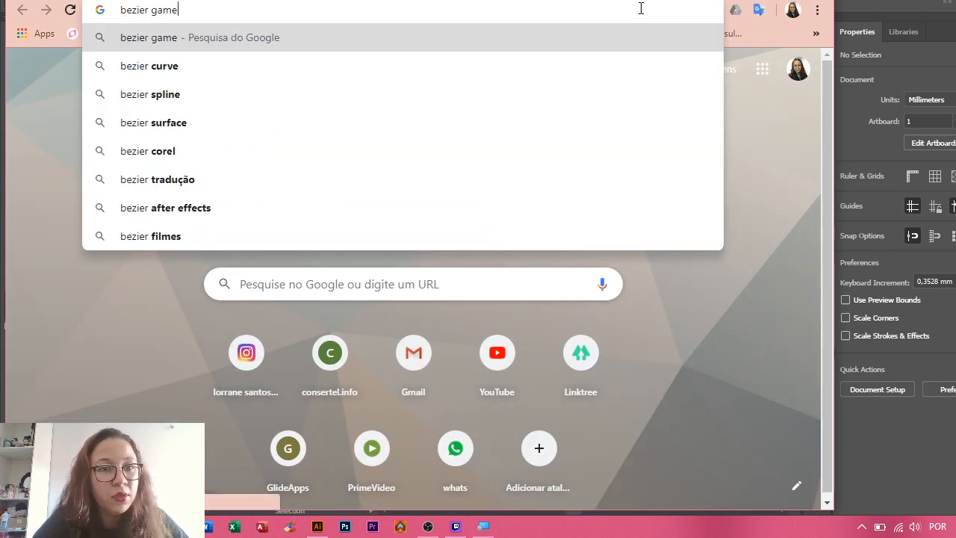
key(Return)
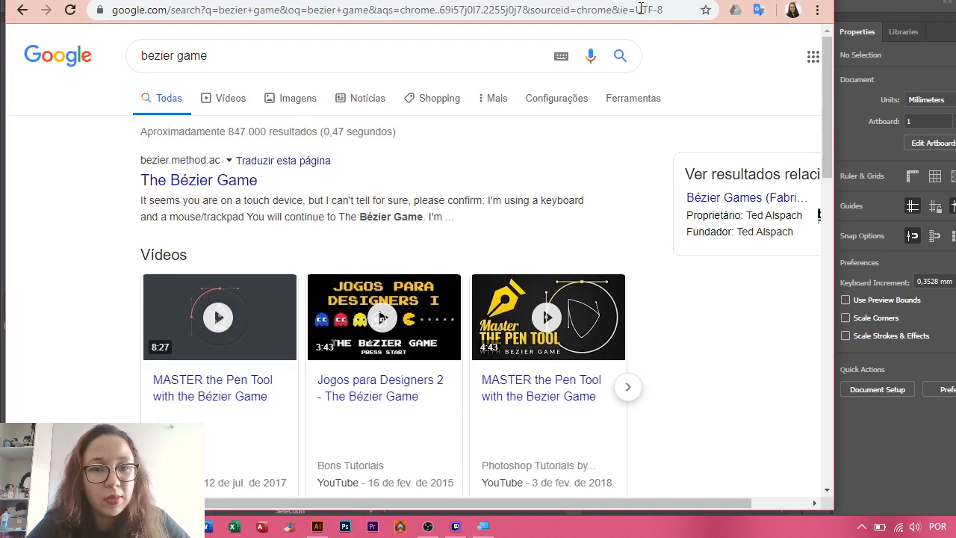
click(234, 180)
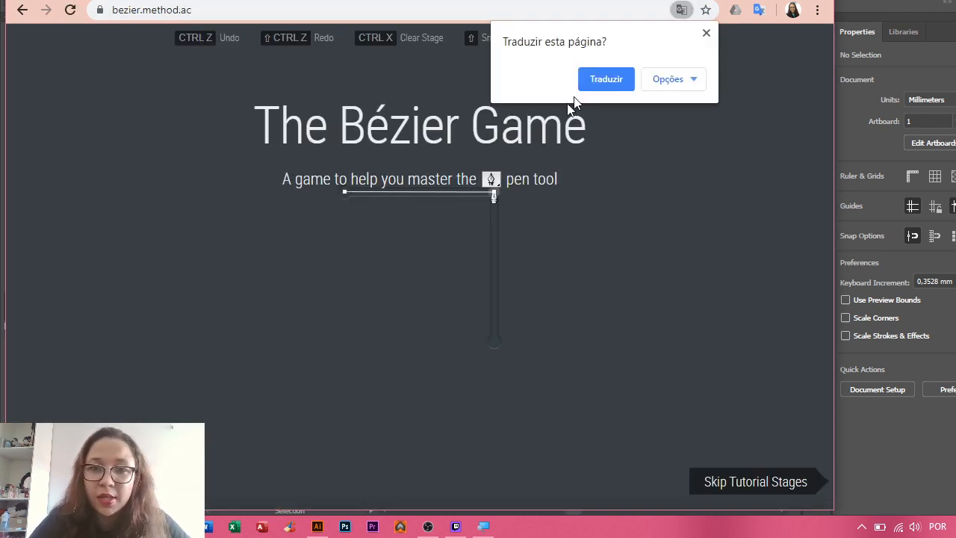
click(706, 31)
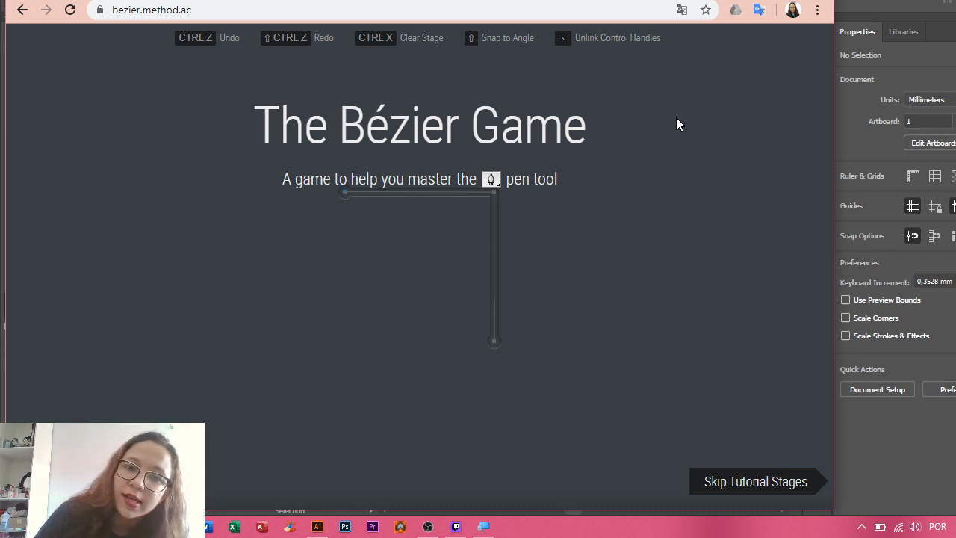
- Trace the first tutorial stage's horizontal and vertical guide lines with three corner nodes
click(345, 194)
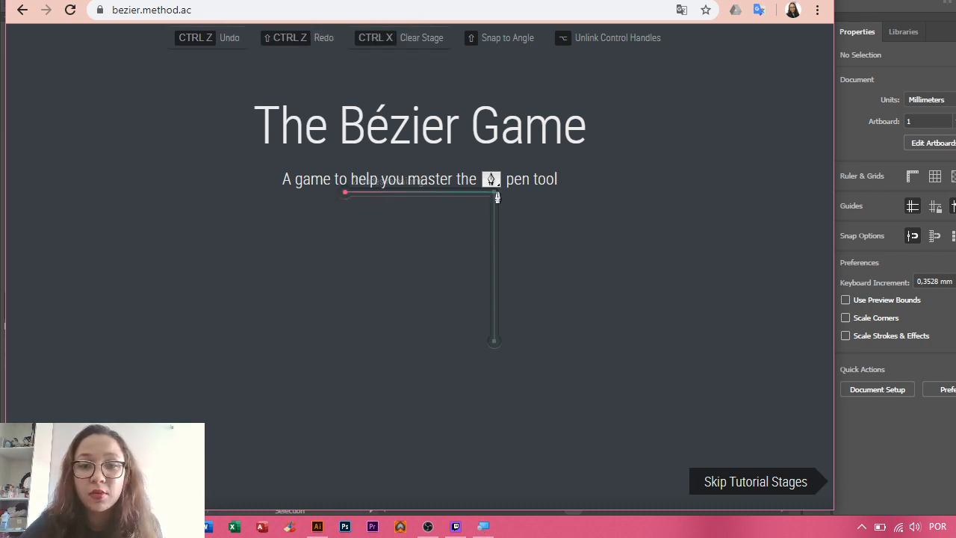
click(493, 193)
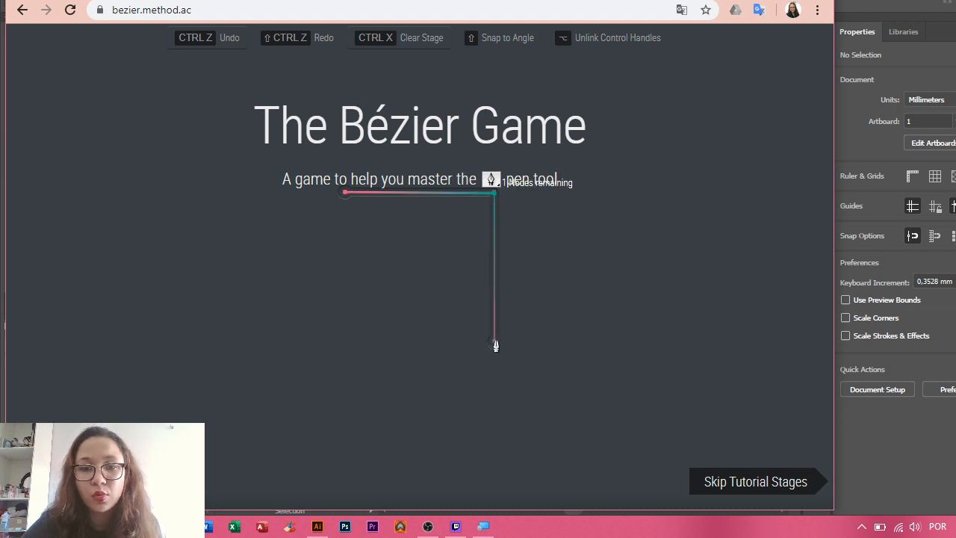
click(494, 342)
shift+click(419, 117)
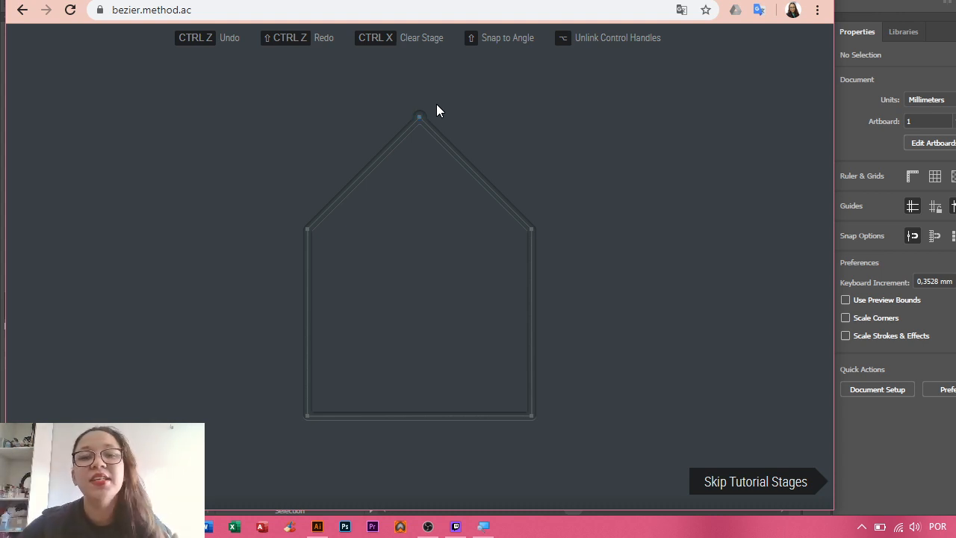
- Trace the house outline with straight segments clockwise from the roof peak and close the path at the peak
click(420, 118)
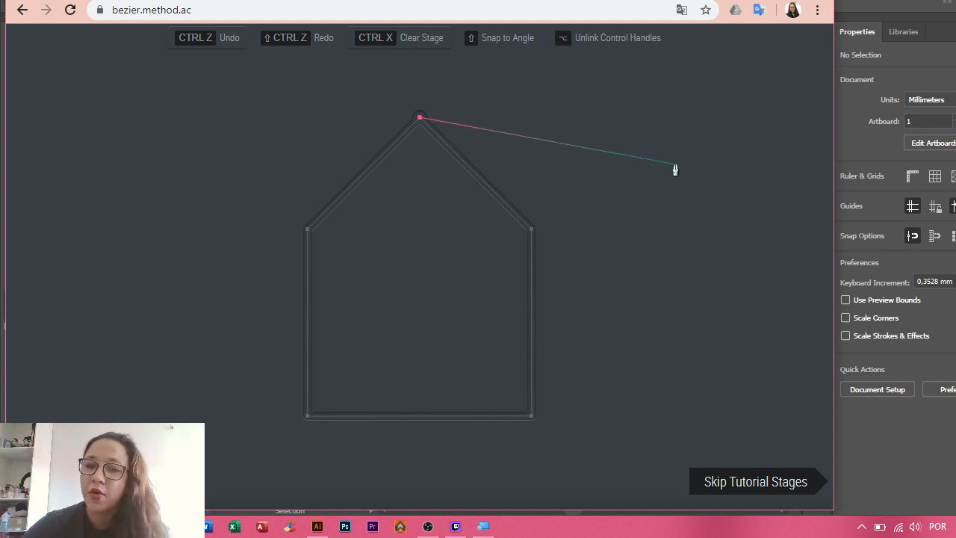
click(531, 230)
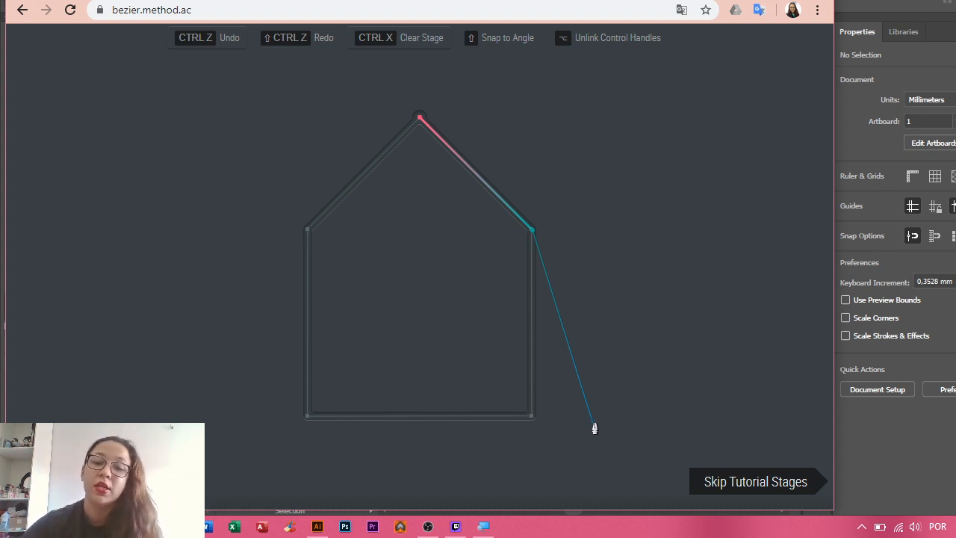
click(531, 416)
click(306, 414)
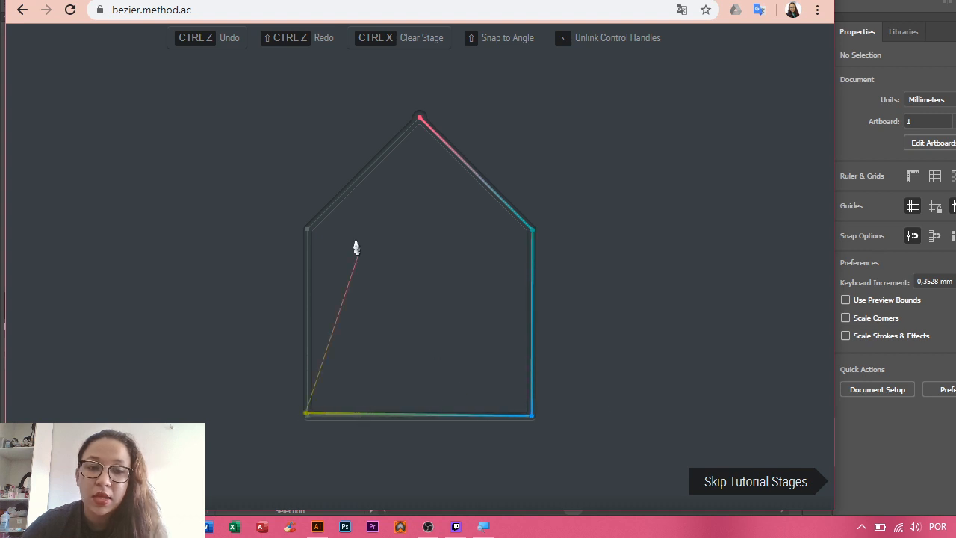
mouse_move(308, 229)
mouse_down()
mouse_move(558, 149)
mouse_move(312, 196)
mouse_move(507, 81)
mouse_move(536, 226)
mouse_move(363, 384)
mouse_move(239, 259)
mouse_move(246, 179)
mouse_move(265, 427)
mouse_move(681, 410)
mouse_move(380, 147)
mouse_move(316, 187)
mouse_move(301, 215)
mouse_move(310, 232)
mouse_up()
click(420, 118)
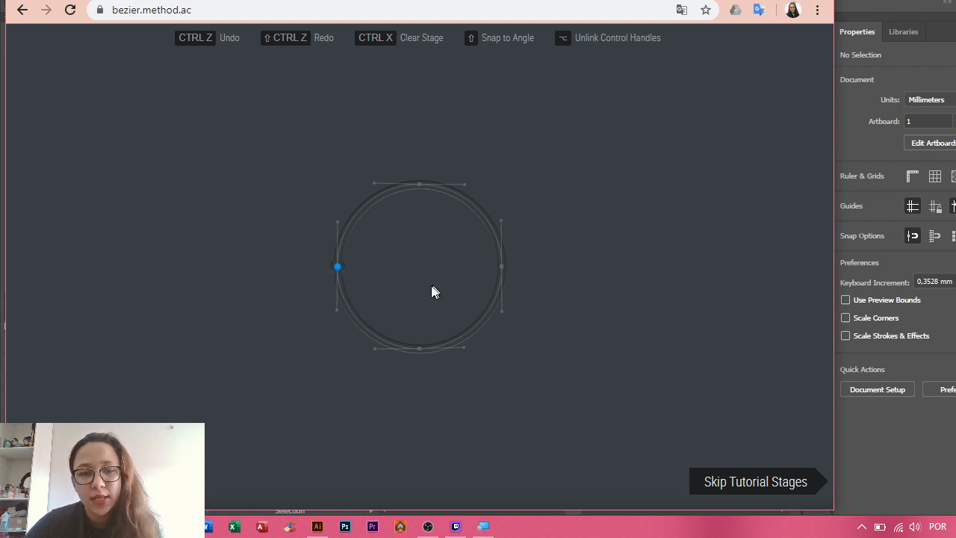
click(338, 267)
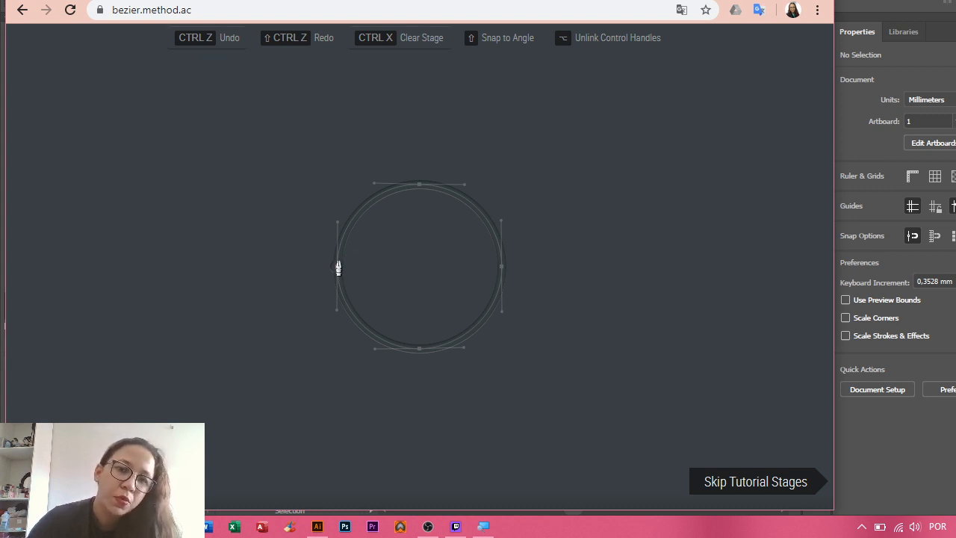
drag(338, 268, 336, 226)
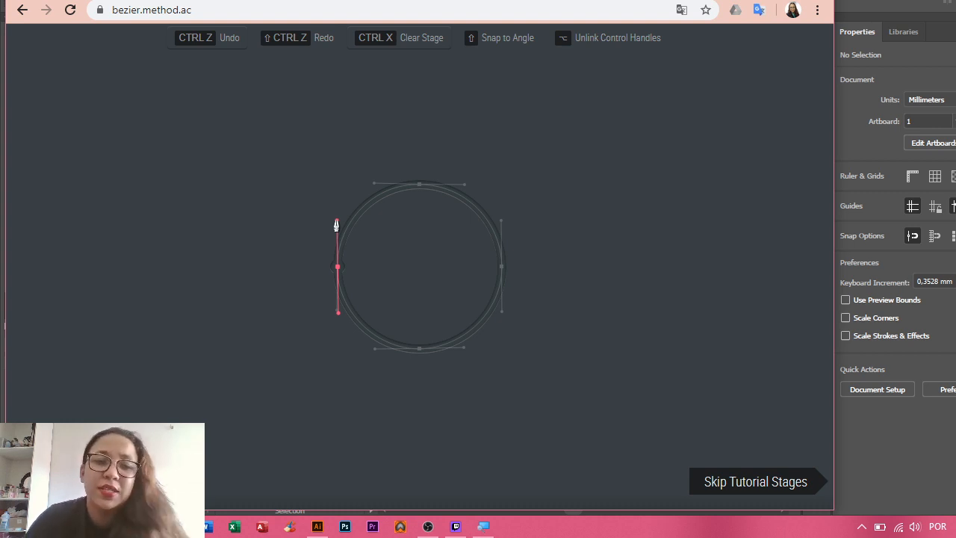
mouse_move(336, 224)
mouse_down()
mouse_move(357, 221)
mouse_move(373, 255)
mouse_move(354, 327)
mouse_move(328, 355)
mouse_move(358, 344)
mouse_move(378, 269)
mouse_move(335, 245)
mouse_move(337, 225)
mouse_move(355, 223)
mouse_move(331, 269)
mouse_move(344, 244)
mouse_move(337, 222)
mouse_move(366, 227)
mouse_move(392, 264)
mouse_move(435, 261)
mouse_move(440, 307)
mouse_move(419, 273)
mouse_move(453, 269)
mouse_move(378, 235)
mouse_move(363, 260)
mouse_move(337, 231)
mouse_up()
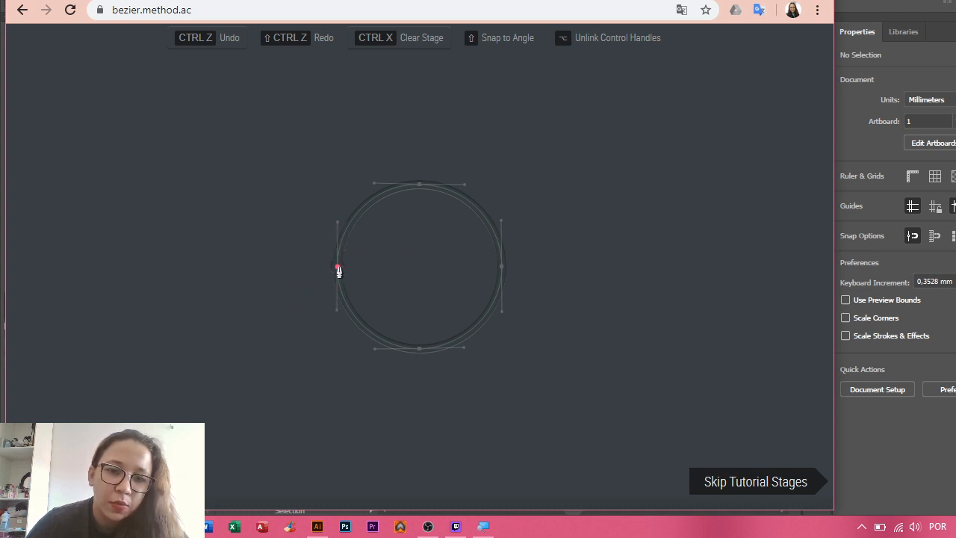
drag(339, 271, 338, 227)
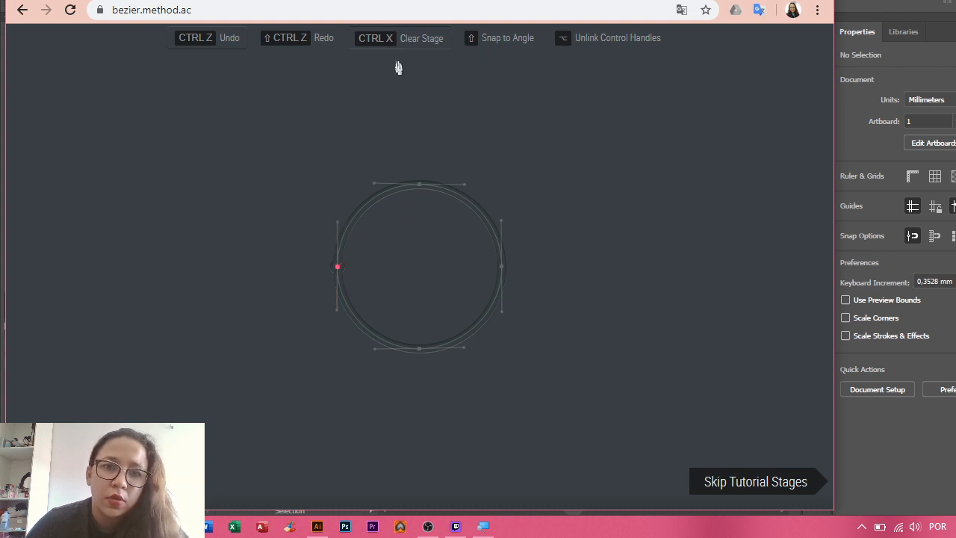
drag(338, 266, 337, 309)
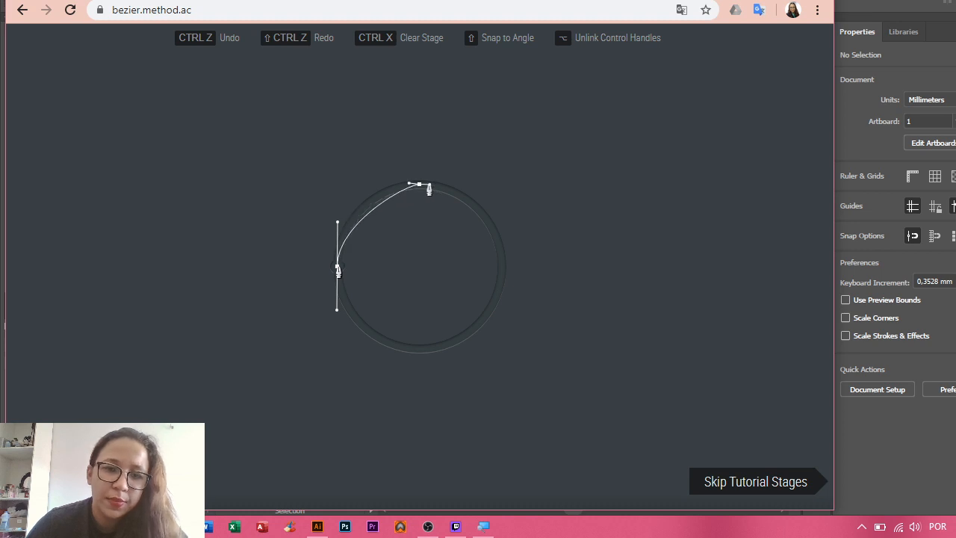
drag(419, 185, 465, 185)
drag(500, 269, 501, 310)
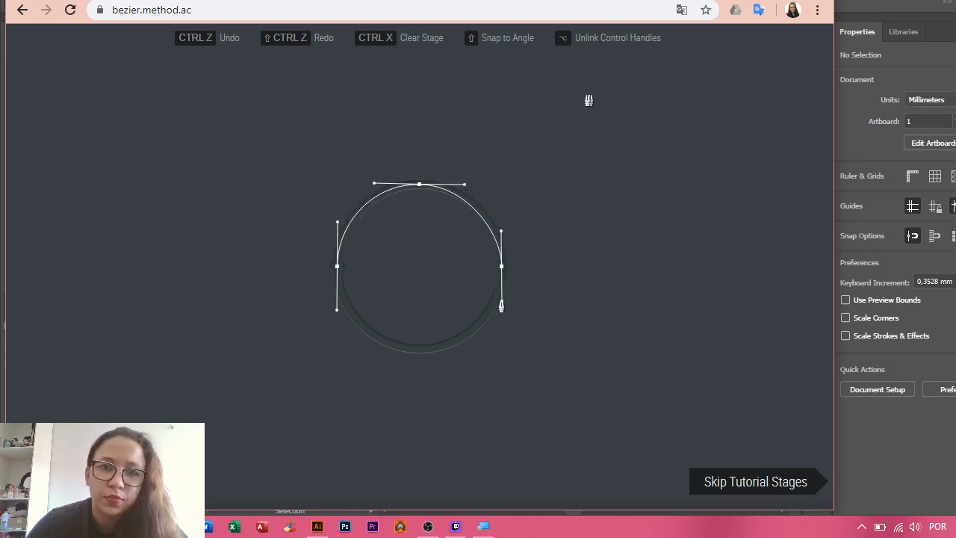
drag(419, 353, 374, 349)
- Trace the circle clockwise from its leftmost point with four smooth nodes, matching the guide handles, and close the path at the start
drag(340, 252, 338, 226)
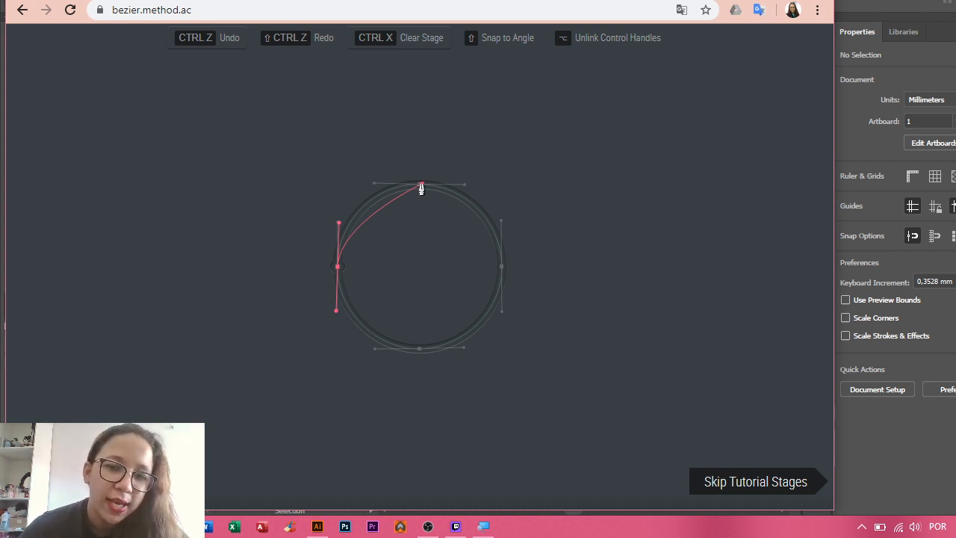
drag(421, 189, 467, 189)
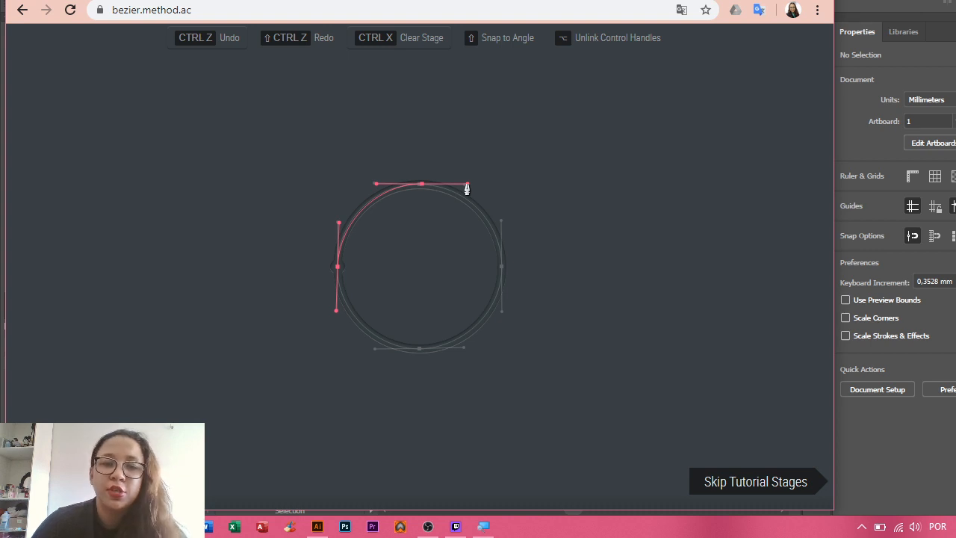
mouse_move(467, 189)
mouse_down()
mouse_move(401, 192)
mouse_move(366, 237)
mouse_move(391, 209)
mouse_move(444, 188)
mouse_move(470, 188)
mouse_move(448, 199)
mouse_move(475, 187)
mouse_move(467, 187)
mouse_up()
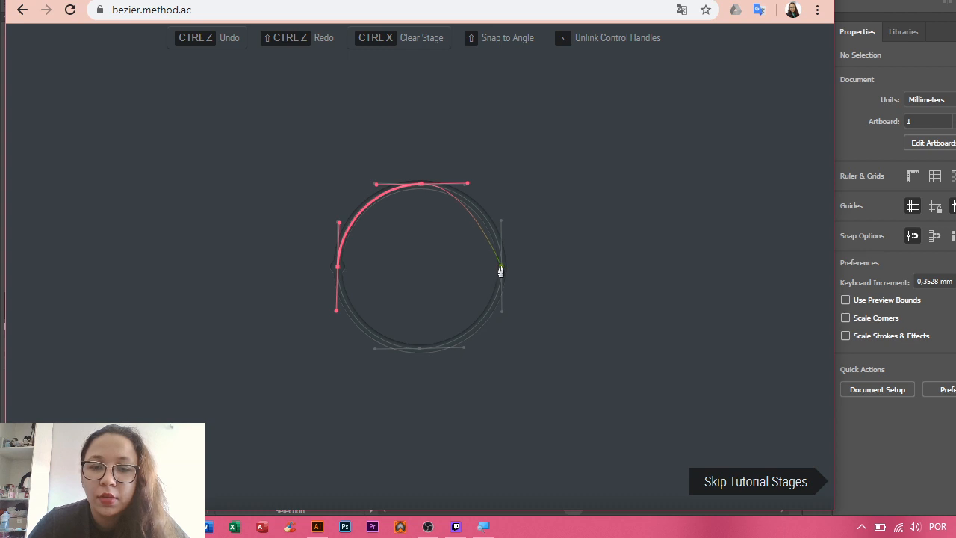
drag(500, 267, 501, 322)
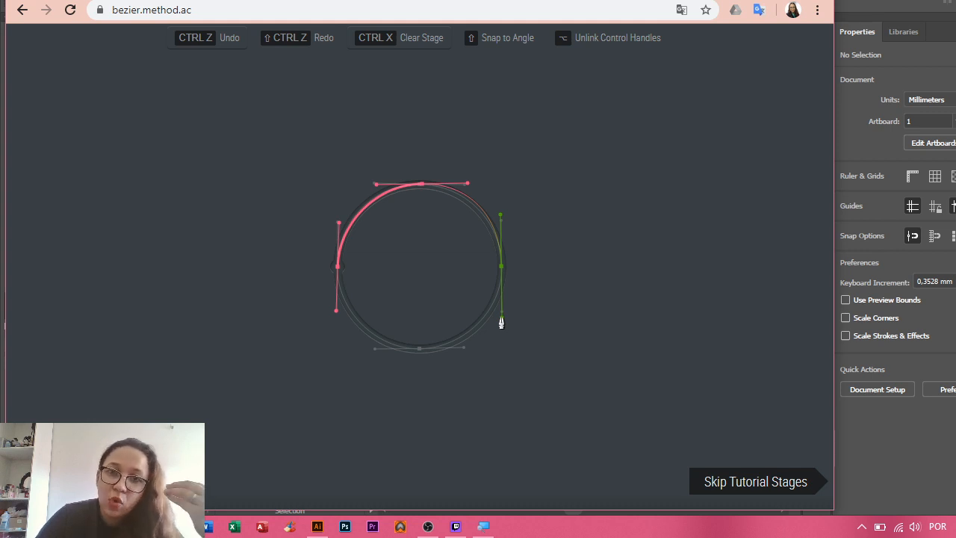
drag(501, 323, 502, 317)
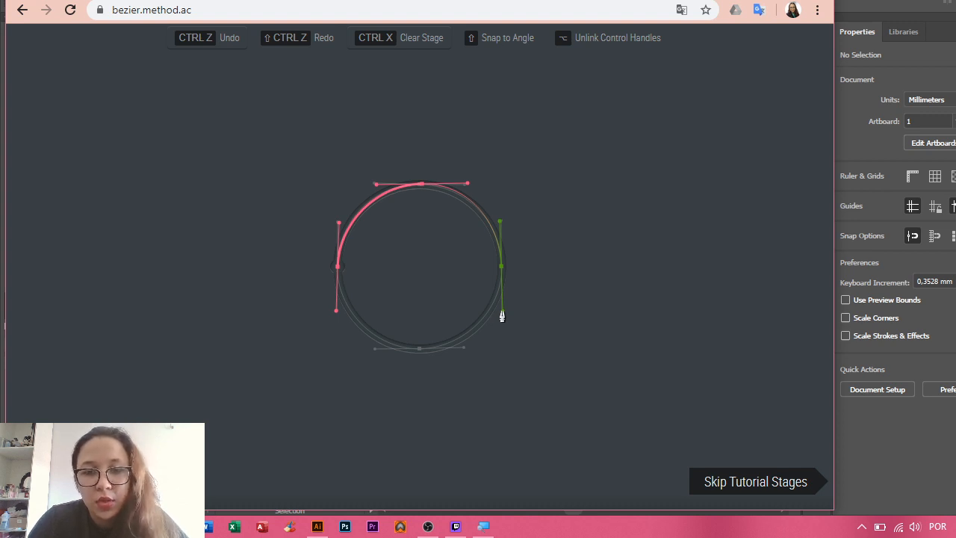
drag(502, 314, 502, 311)
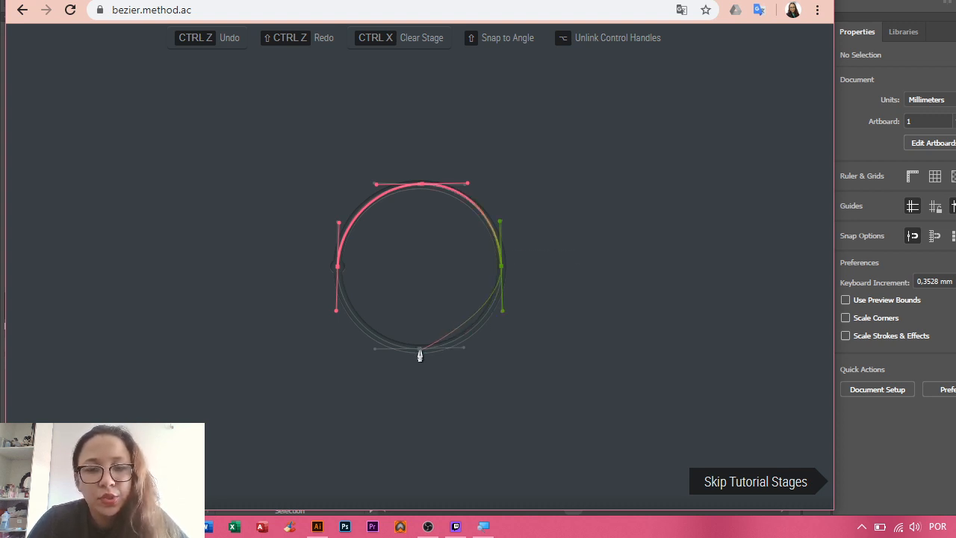
drag(420, 354, 375, 351)
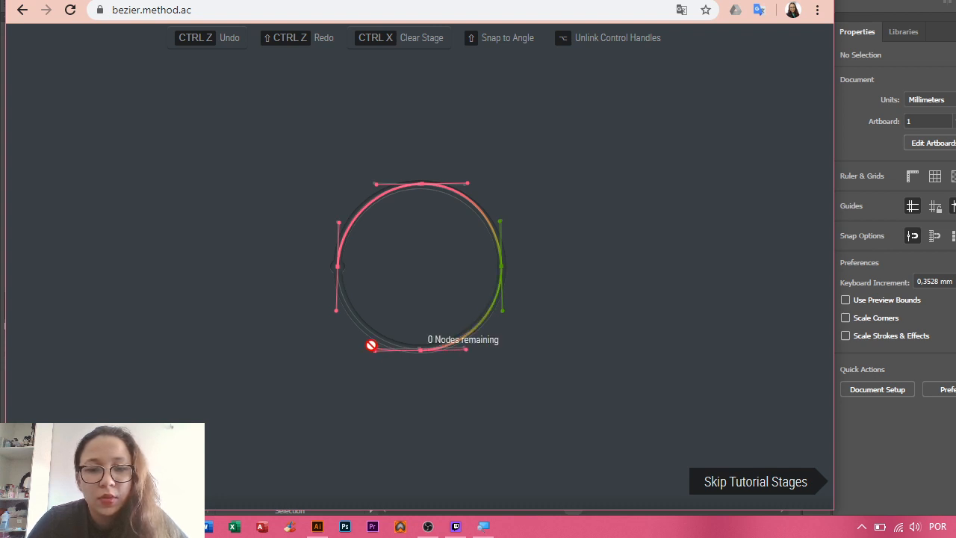
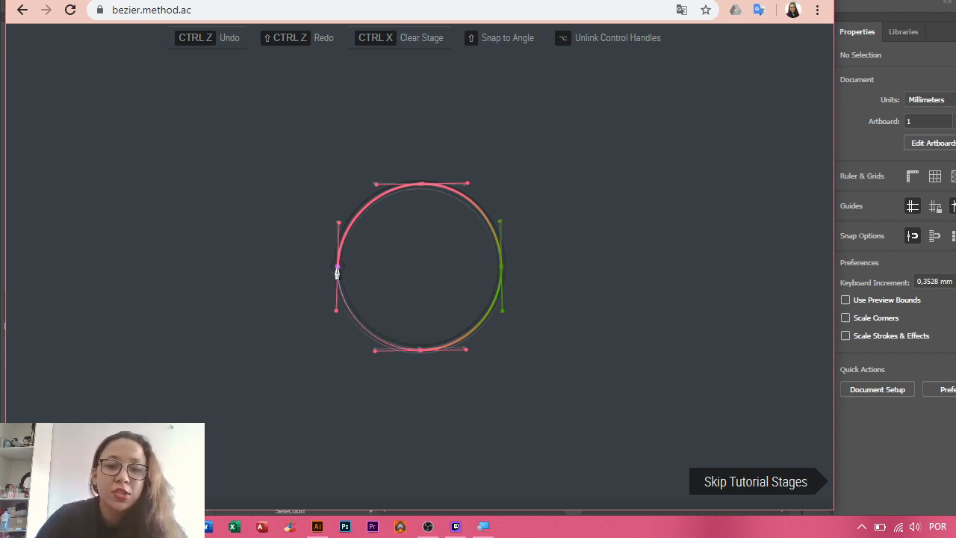
click(337, 273)
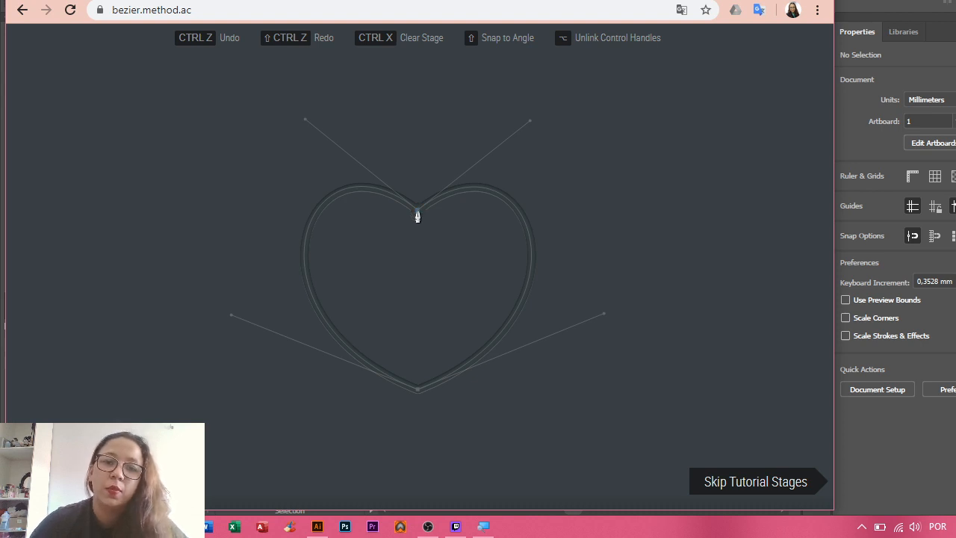
- Trace the heart with nodes at the upper notch and lower tip, unlinking their handles to match the guides, and close the path
click(418, 215)
drag(418, 215, 529, 306)
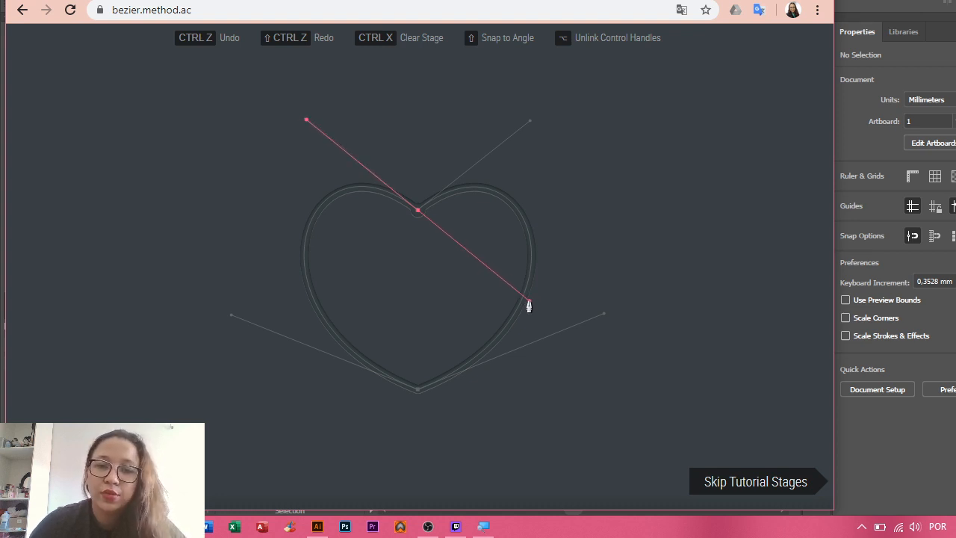
drag(529, 306, 541, 171)
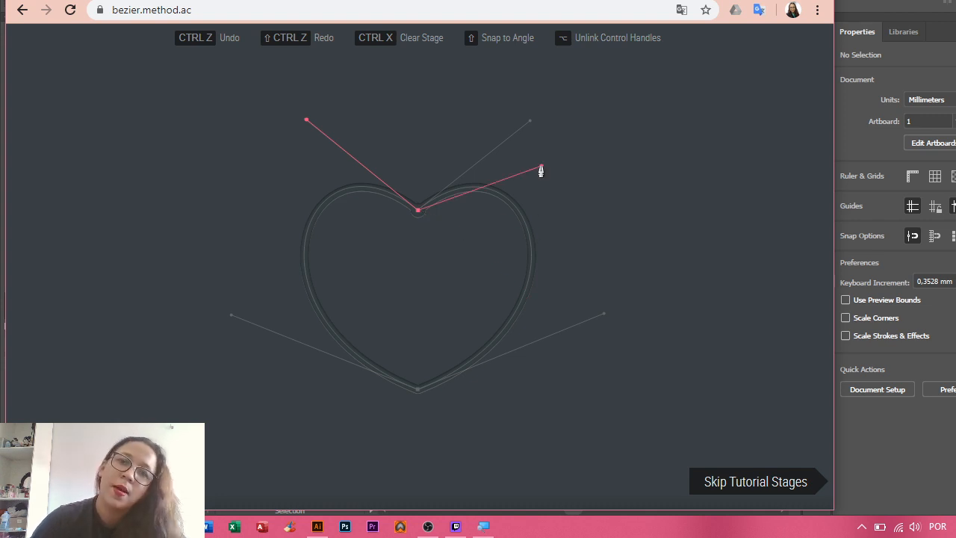
drag(540, 171, 529, 128)
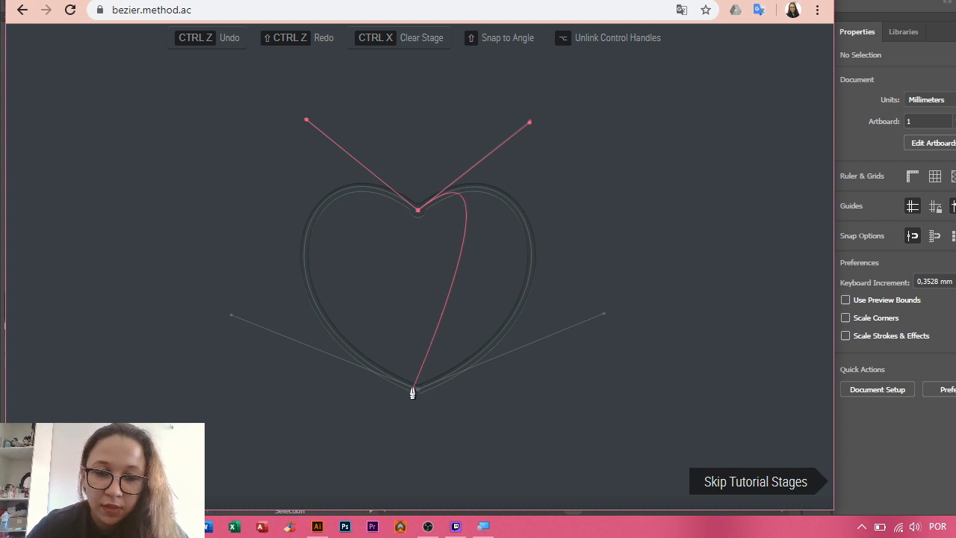
drag(417, 395, 228, 472)
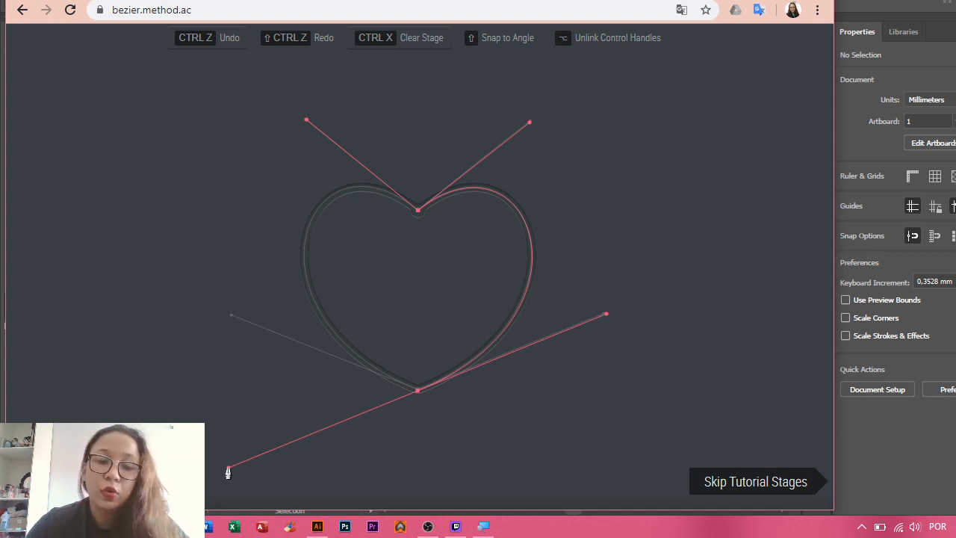
mouse_move(228, 472)
mouse_down()
mouse_move(255, 317)
mouse_move(279, 248)
mouse_move(241, 331)
mouse_move(230, 316)
mouse_up()
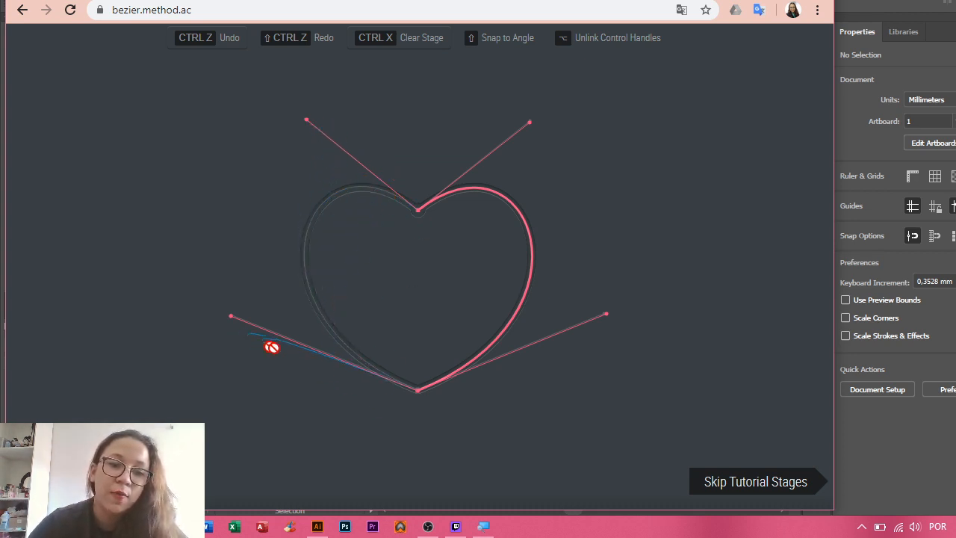
click(419, 211)
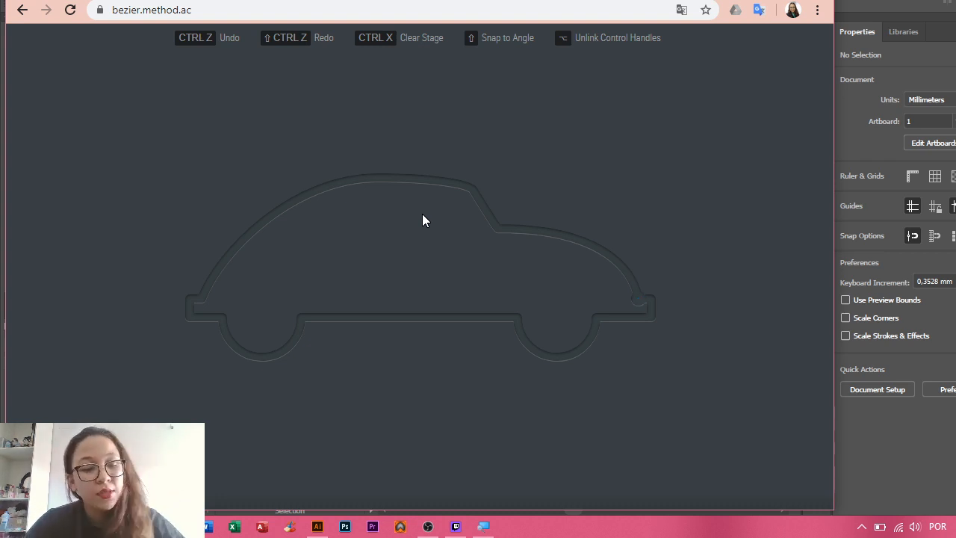
- Trace the car's front bumper with straight segments from the hood's front end to the front wheel arch, redoing the misplaced node at the arch
click(638, 299)
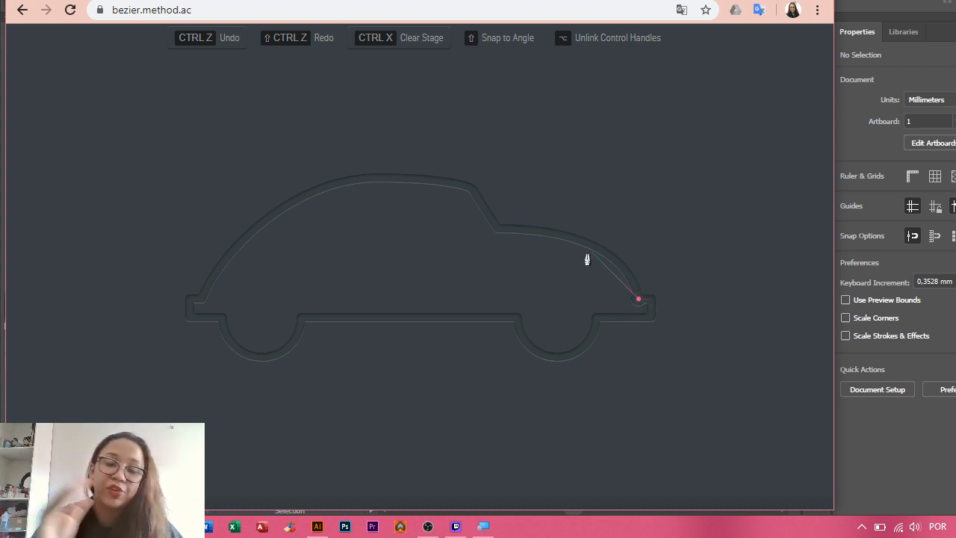
click(652, 318)
click(599, 319)
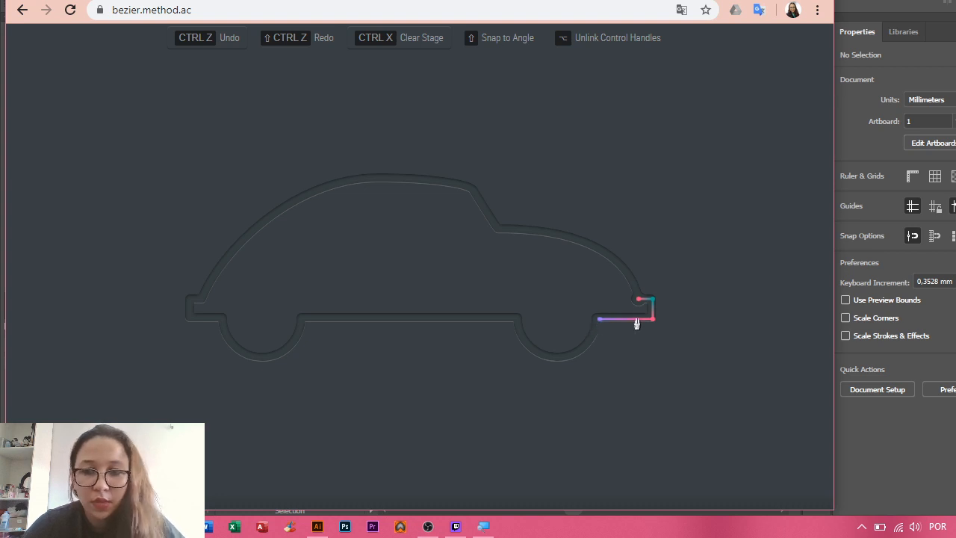
click(230, 36)
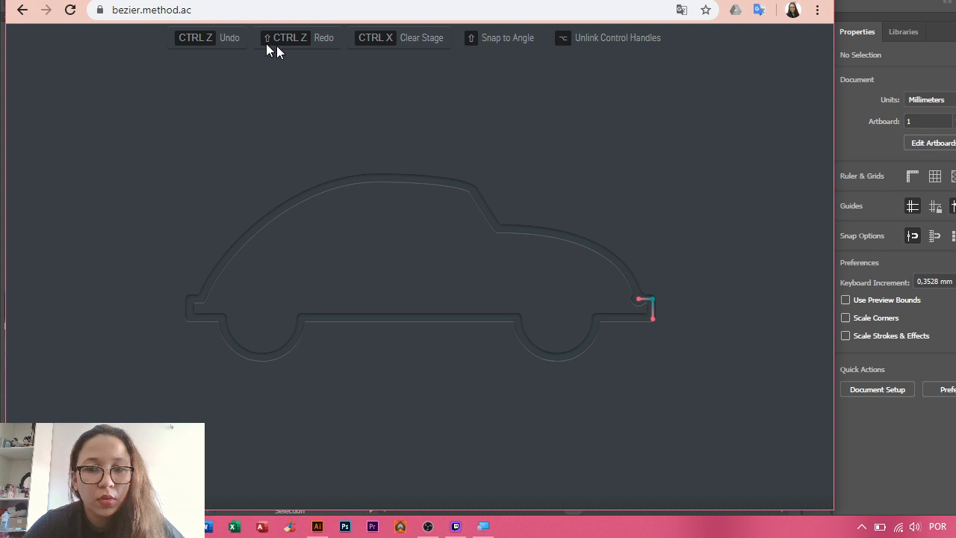
click(596, 321)
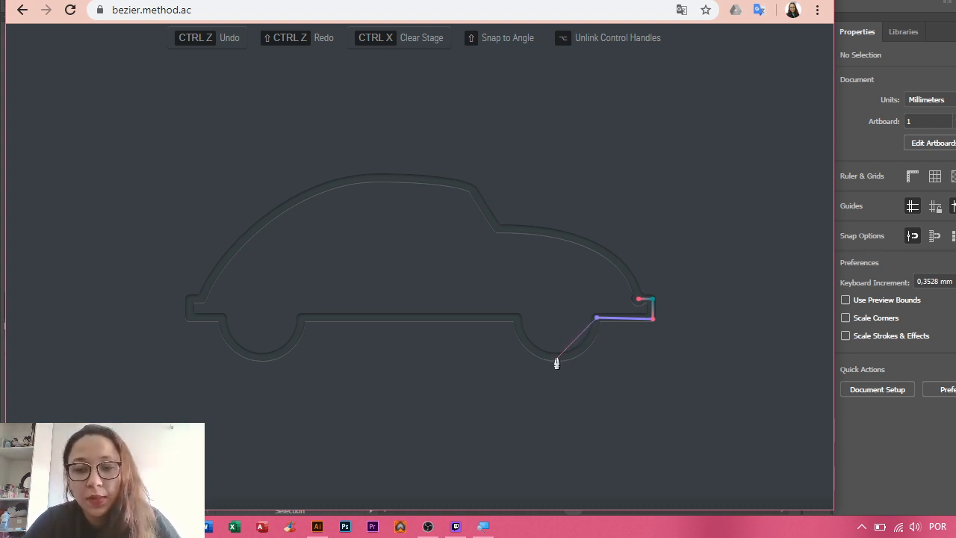
- Trace the front wheel arch with a smooth node at its lowest point, and continue straight along the underside to the rear wheel arch
drag(557, 357, 525, 361)
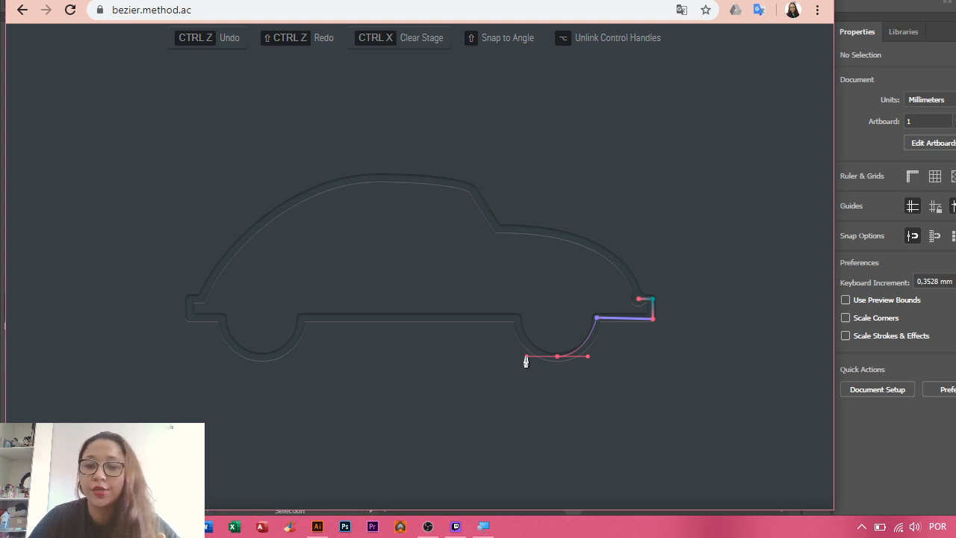
drag(525, 362, 526, 358)
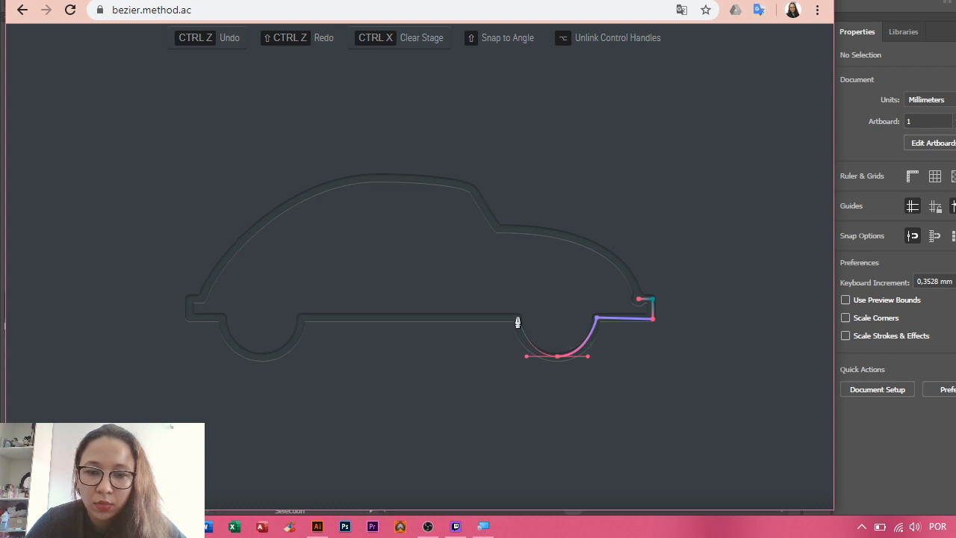
click(518, 322)
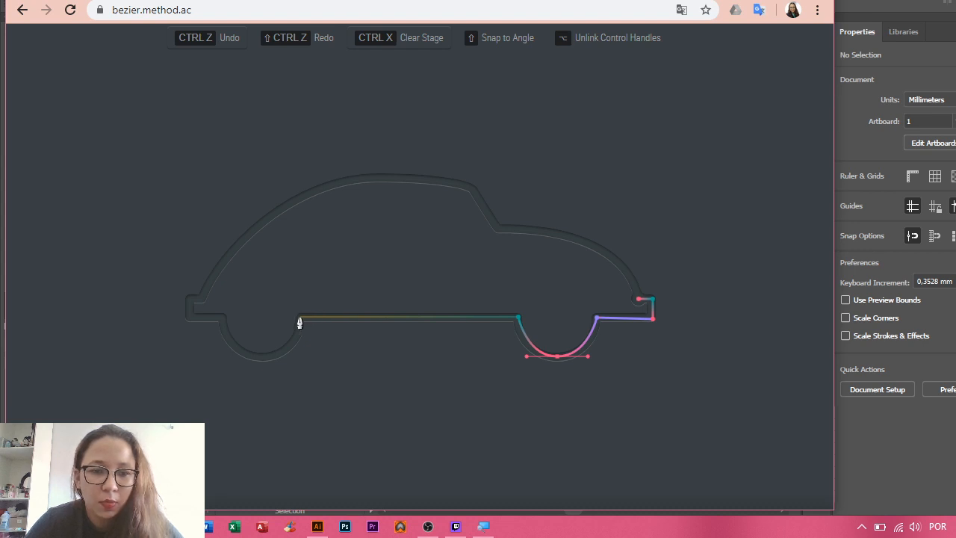
click(301, 320)
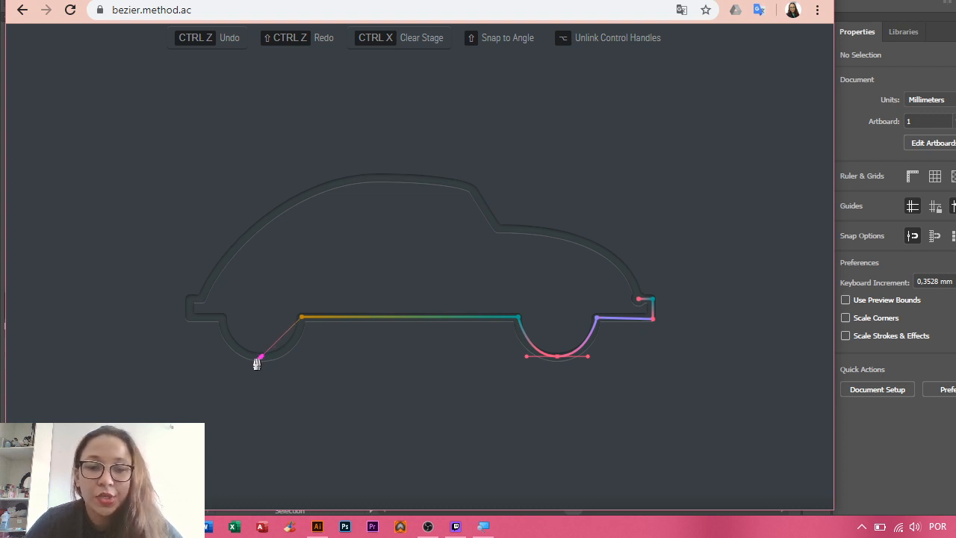
- Curve the path around the rear wheel arch and outline the rear bumper with straight segments up to the car body
drag(259, 361, 222, 358)
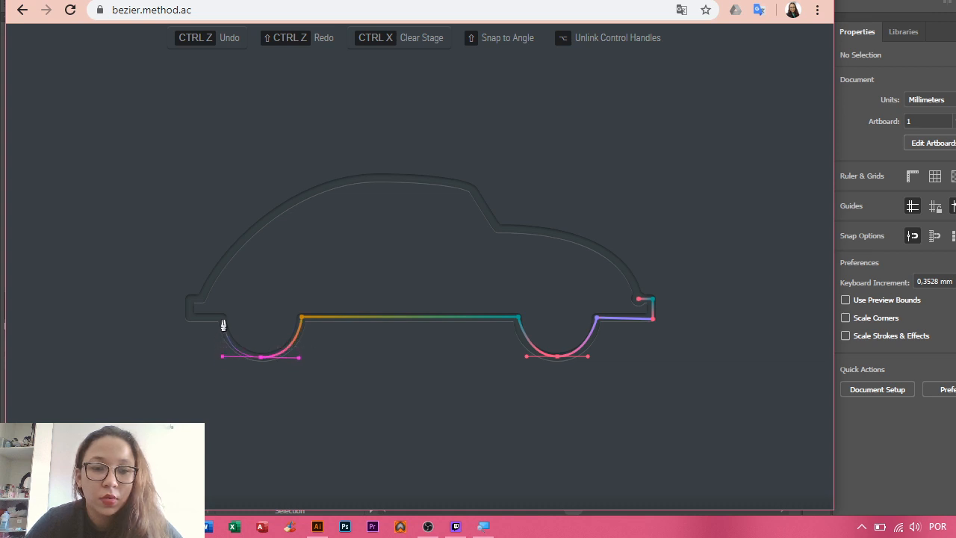
click(224, 320)
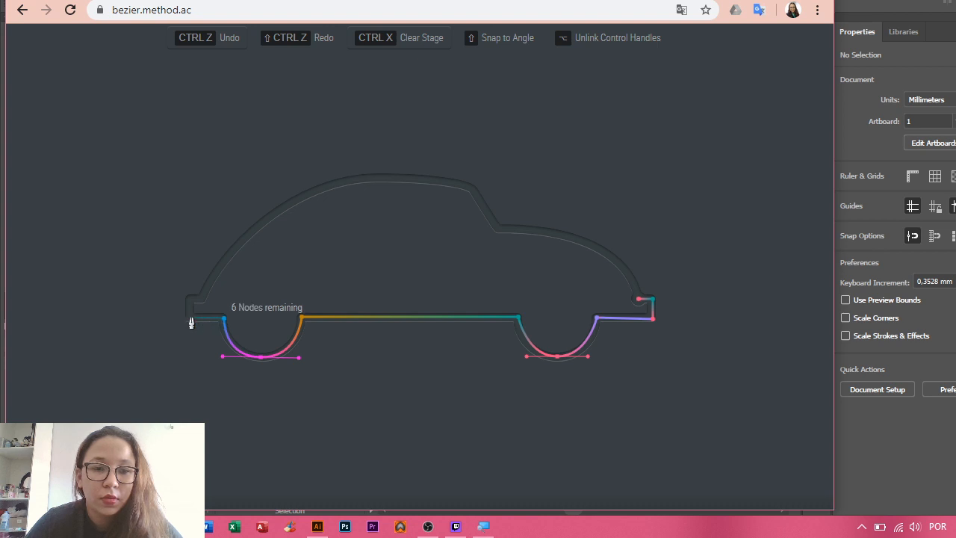
click(192, 319)
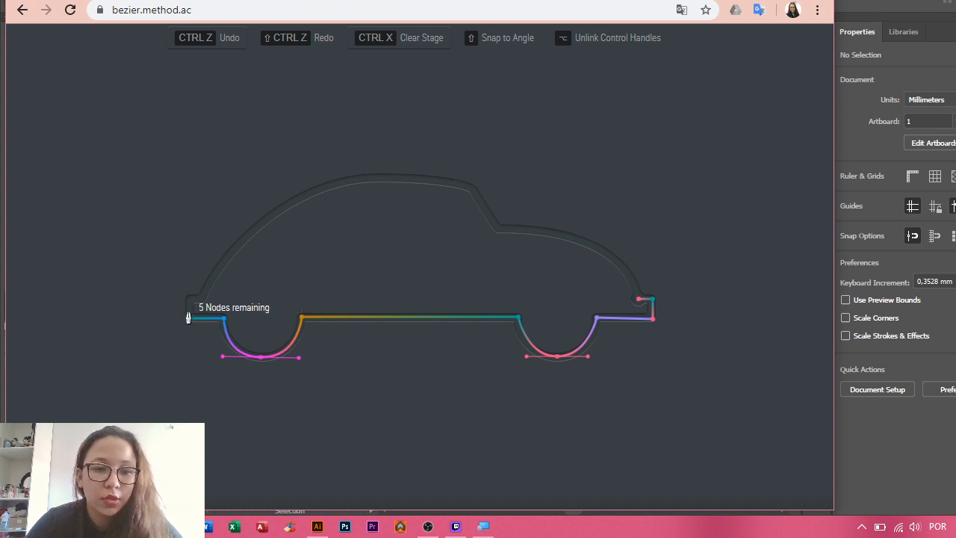
click(191, 299)
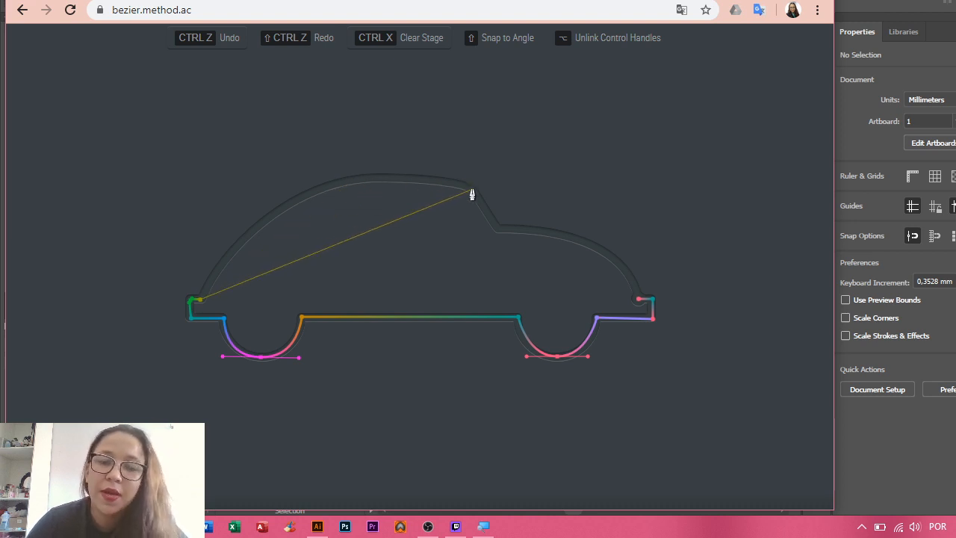
- Trace the curved roof, straight windshield and curved hood, unlinking the handle at the roof's front corner, and close the car outline
drag(472, 191, 679, 252)
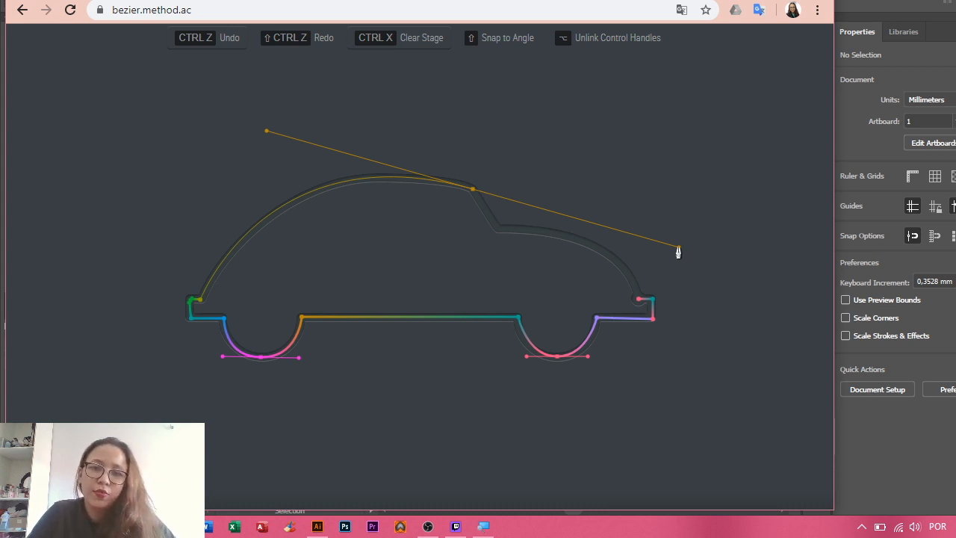
drag(679, 251, 479, 203)
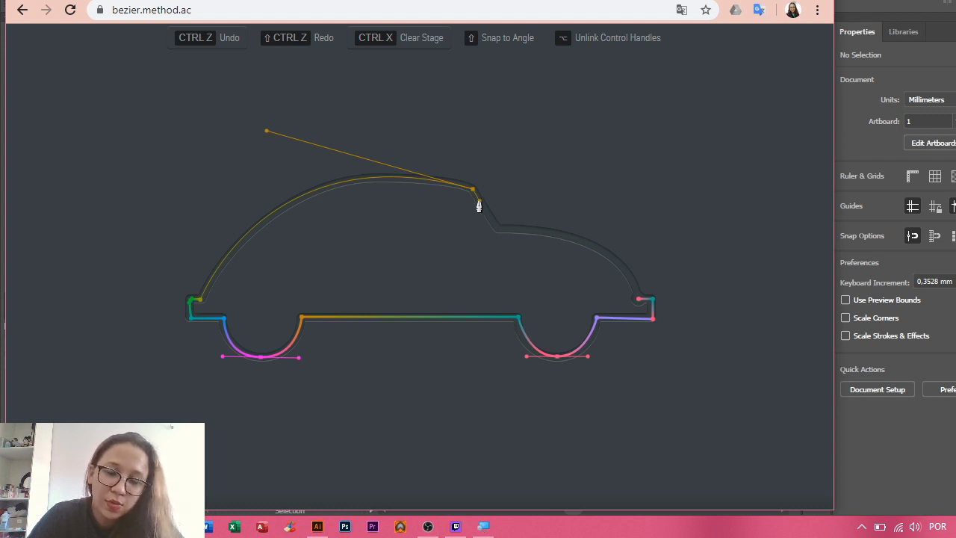
drag(479, 205, 479, 205)
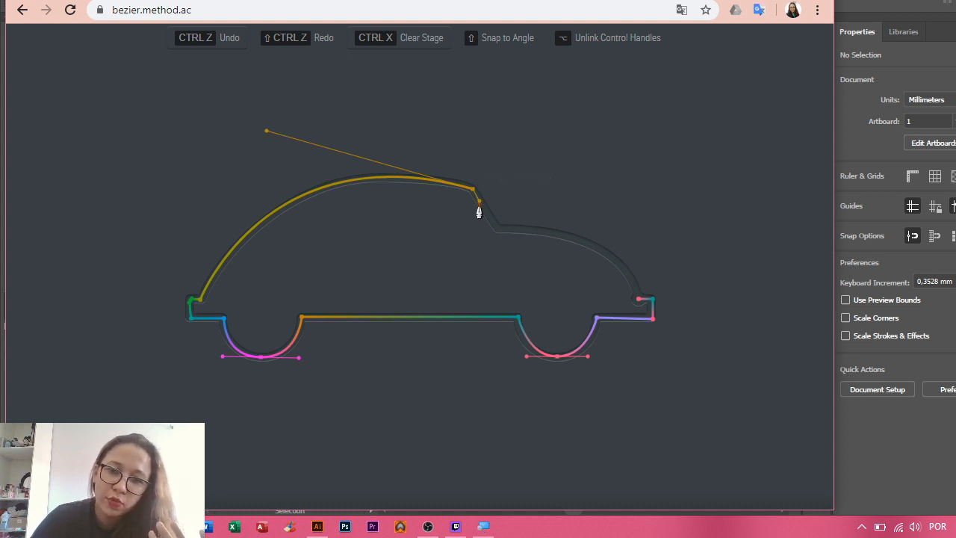
click(497, 231)
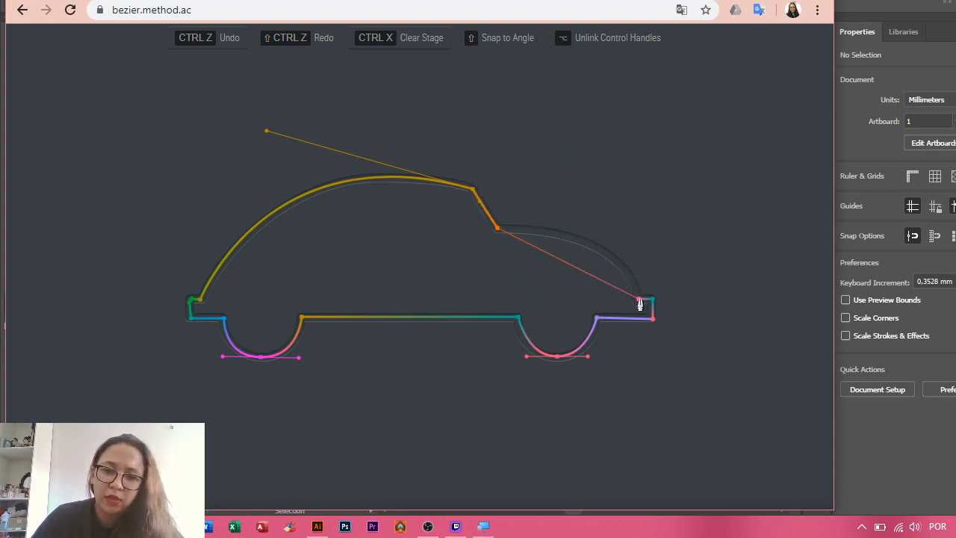
drag(639, 302, 660, 383)
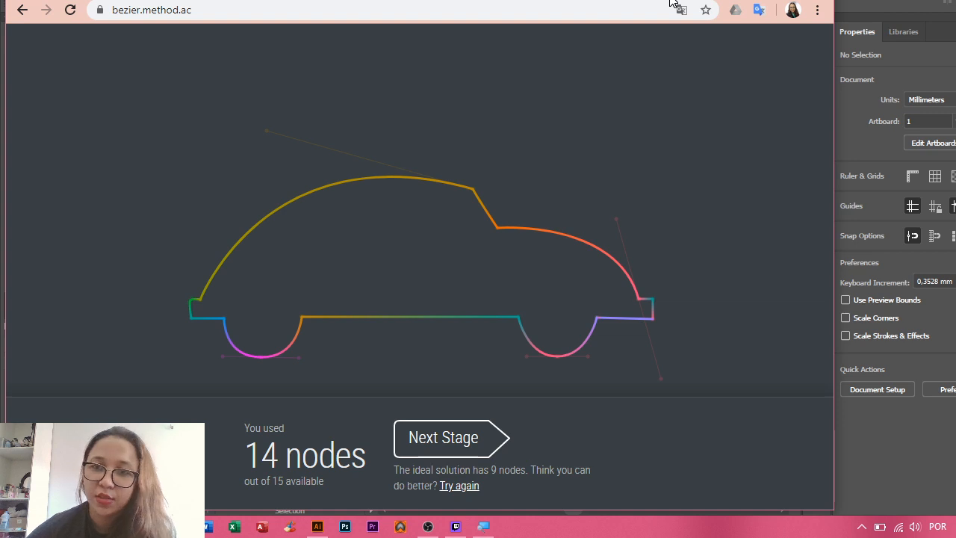
- Switch back to the Iron Man mask document in Illustrator and display its layers
key(ctrl+Tab)
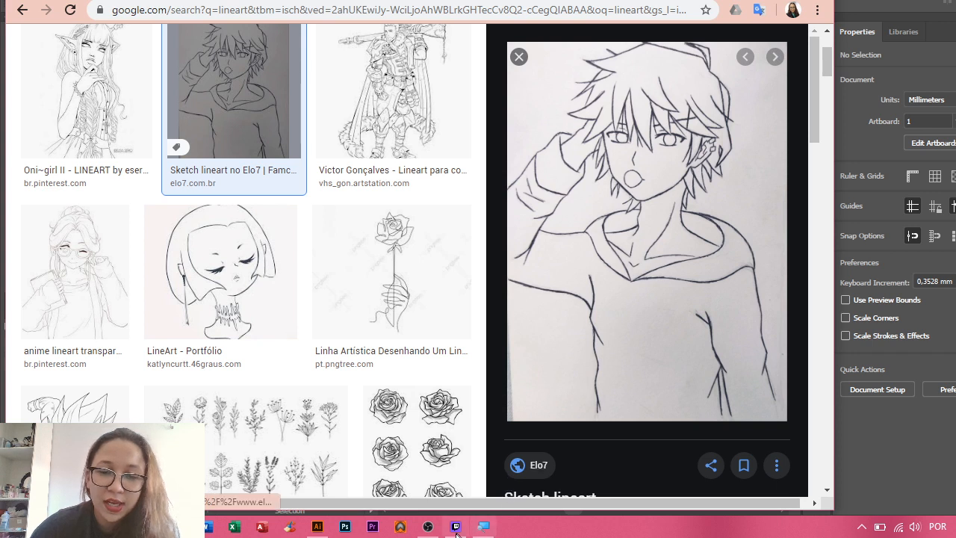
click(317, 528)
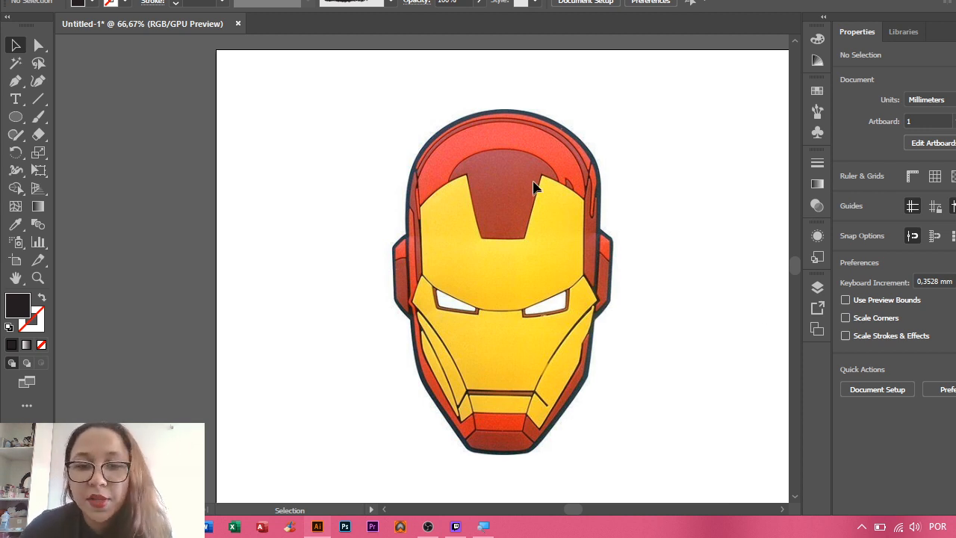
click(817, 287)
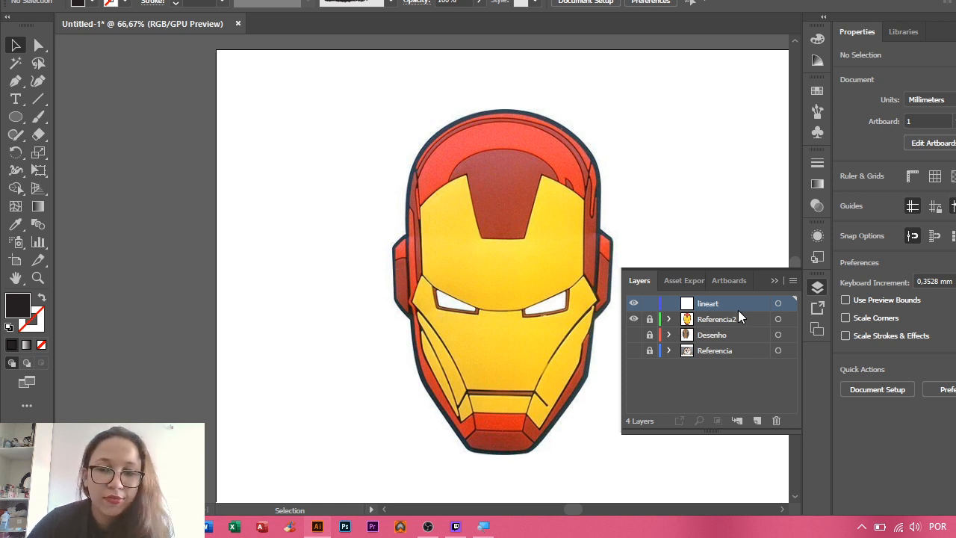
- Set the Pen tool to no fill and a 1 pt black stroke, testing it on forehead segments and undoing them
click(774, 281)
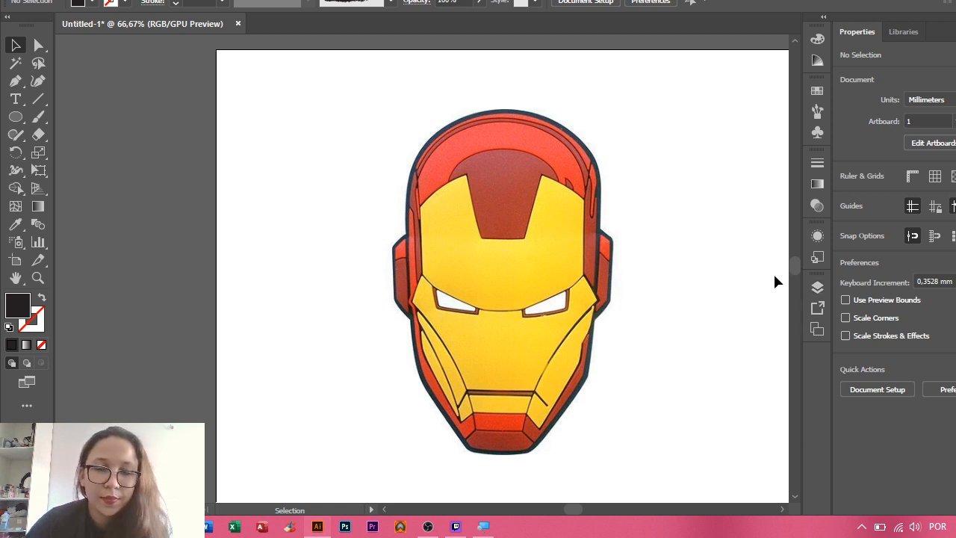
click(15, 81)
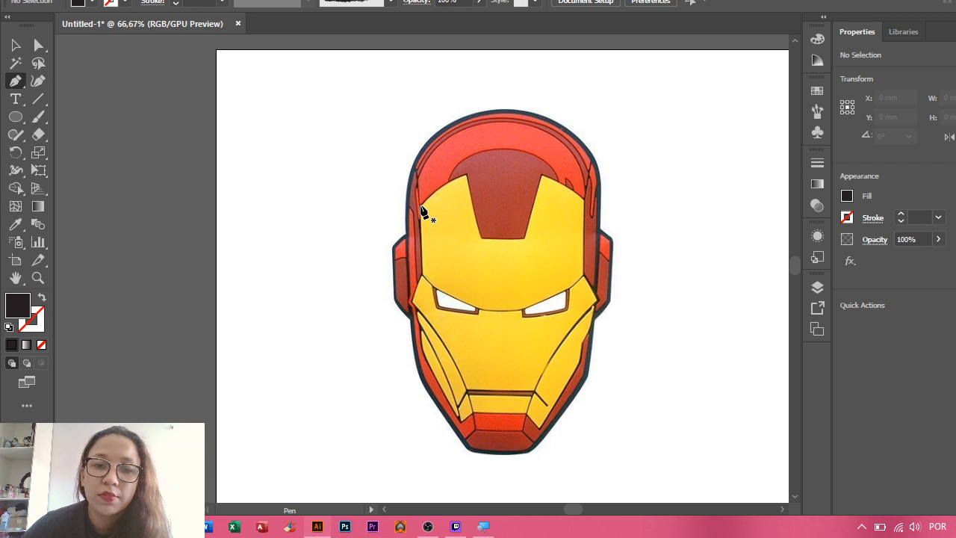
scroll(423, 211, up, 3)
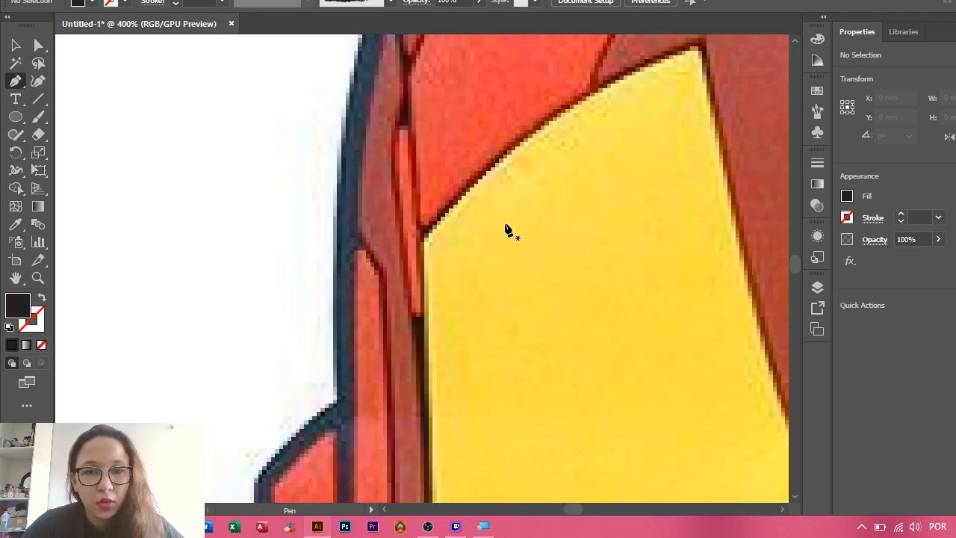
scroll(508, 228, right, 5)
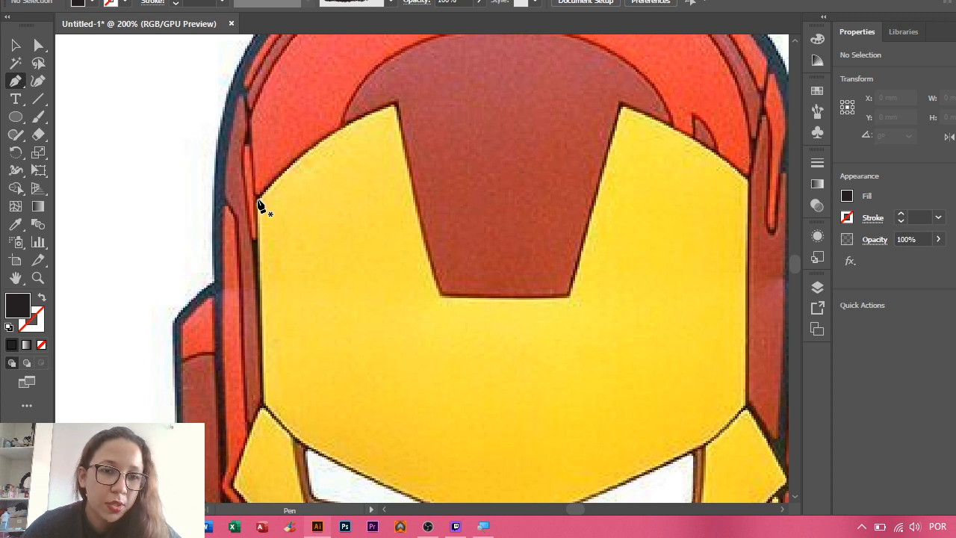
click(255, 200)
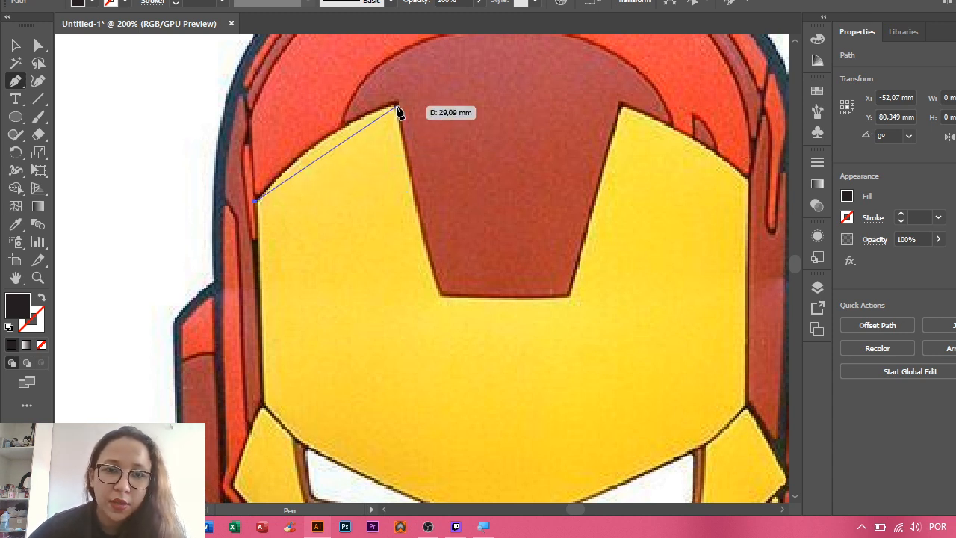
click(397, 104)
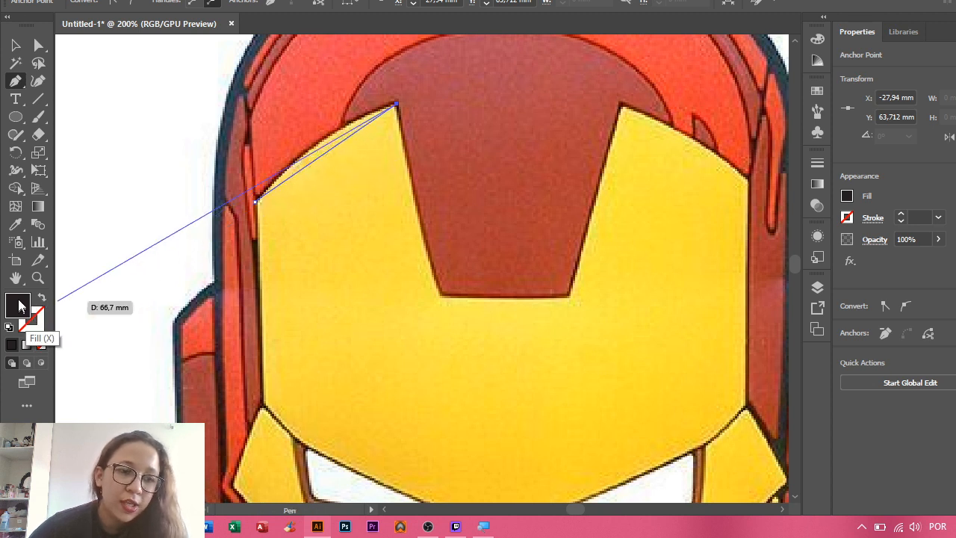
click(440, 293)
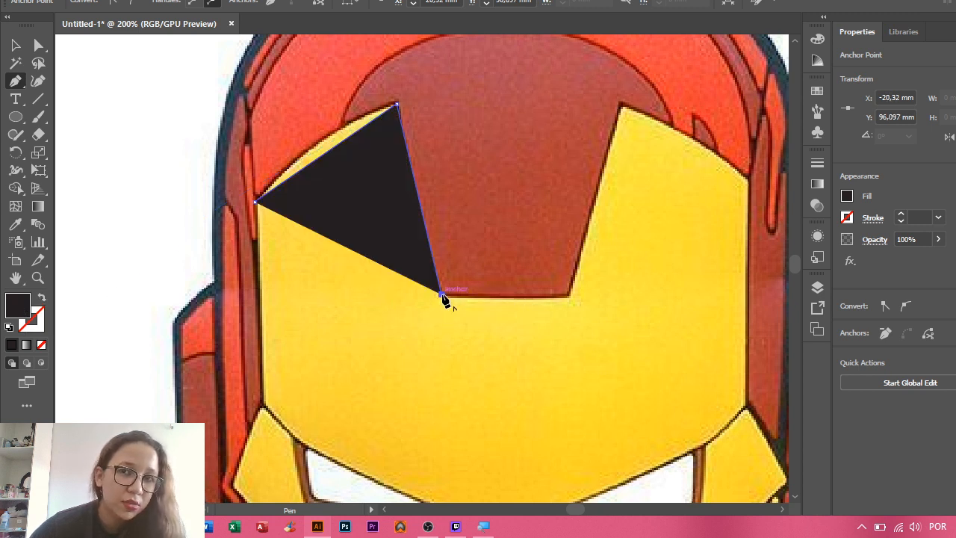
click(43, 298)
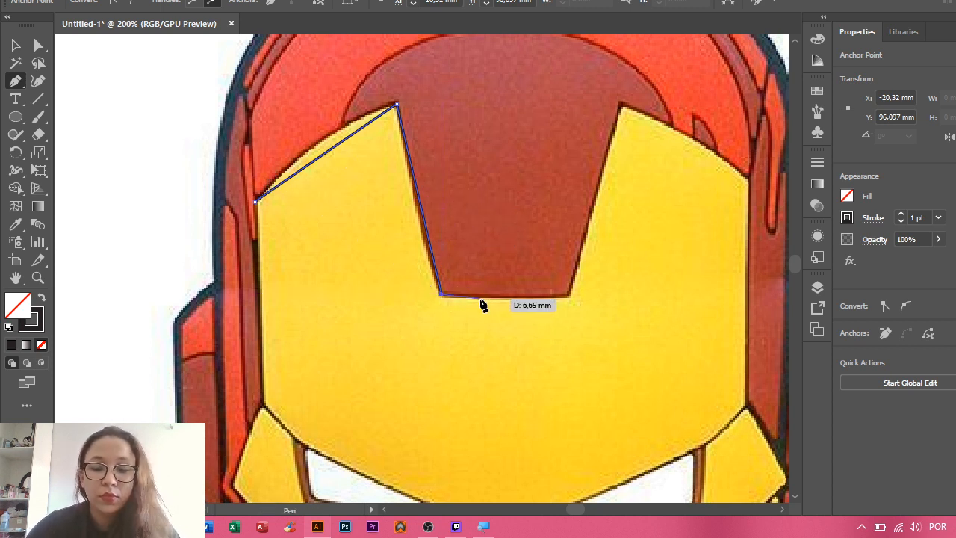
key(ctrl+z)
key(ctrl+z)
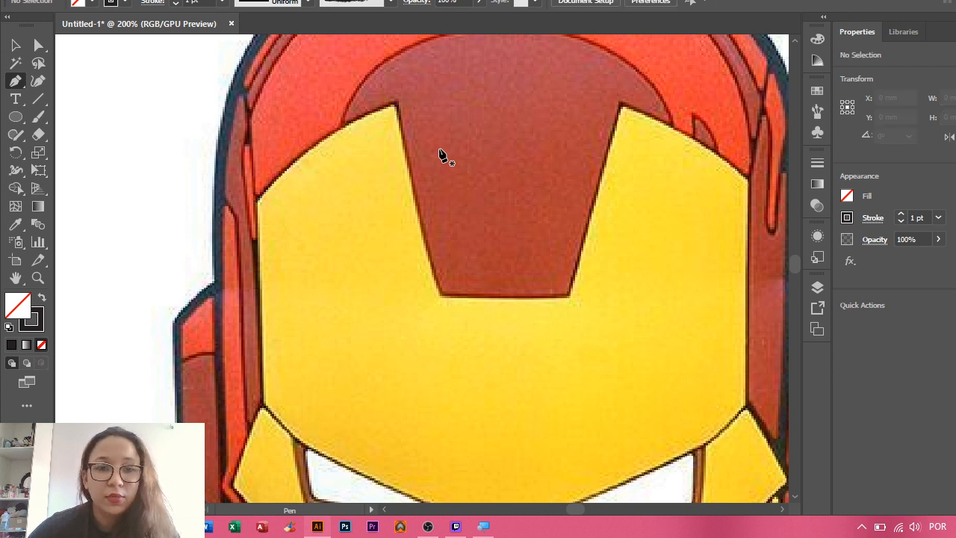
- Trace the yellow faceplate's upper-left edge as a curve from the outer corner to the forehead notch's upper-left corner
click(256, 200)
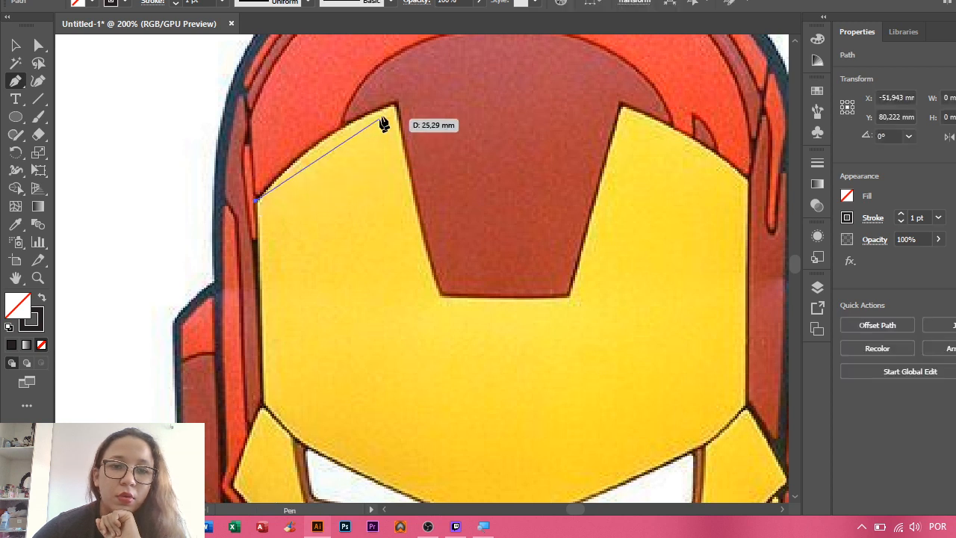
drag(395, 104, 474, 84)
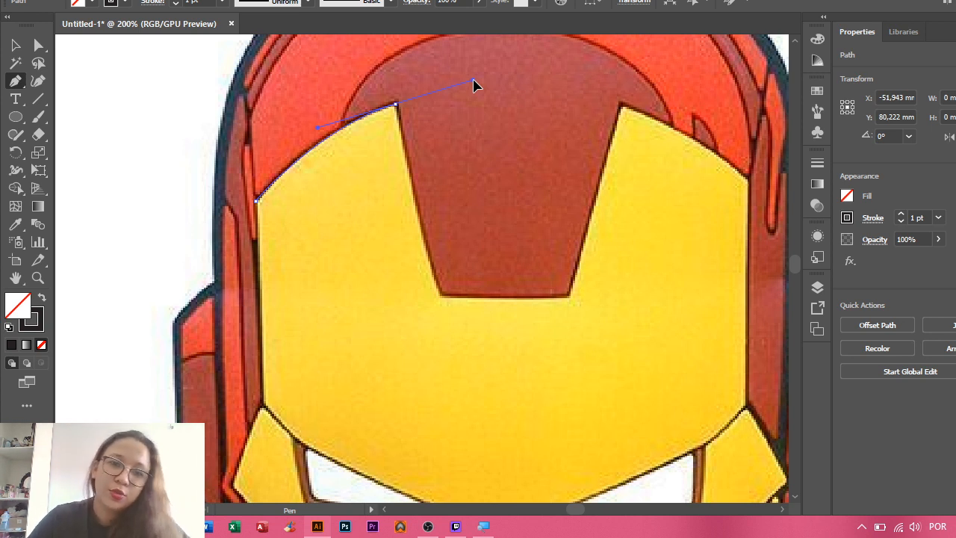
drag(474, 82, 441, 454)
scroll(478, 47, up, 2)
scroll(458, 46, up, 5)
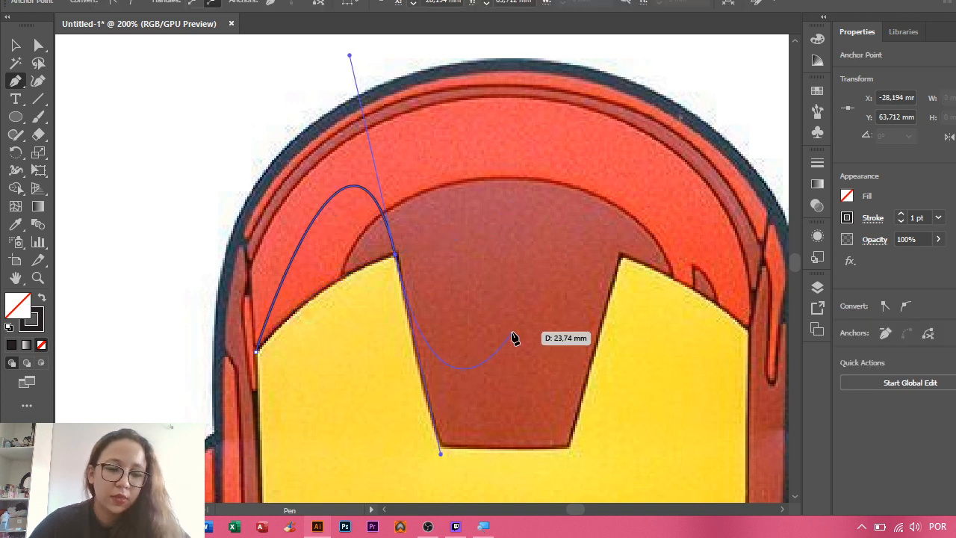
key(ctrl+z)
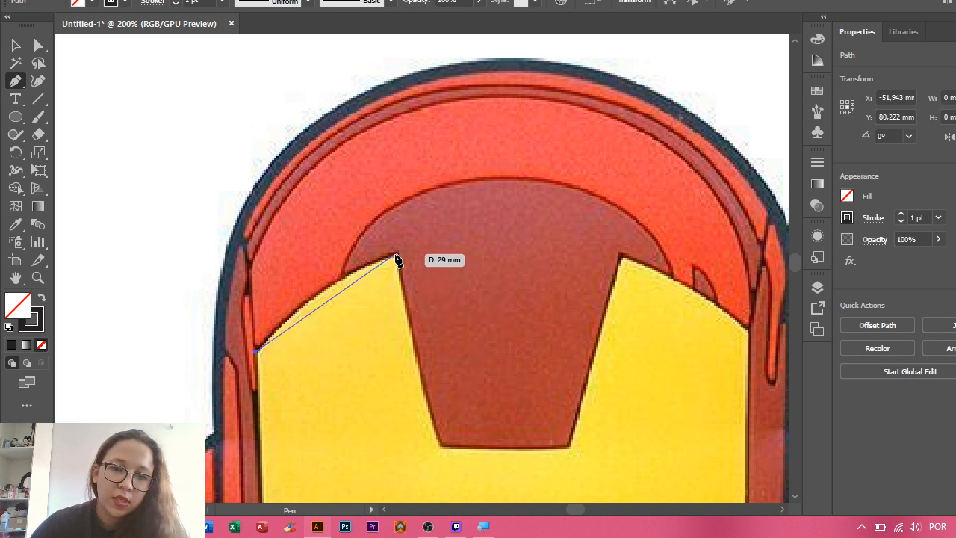
drag(396, 258, 469, 237)
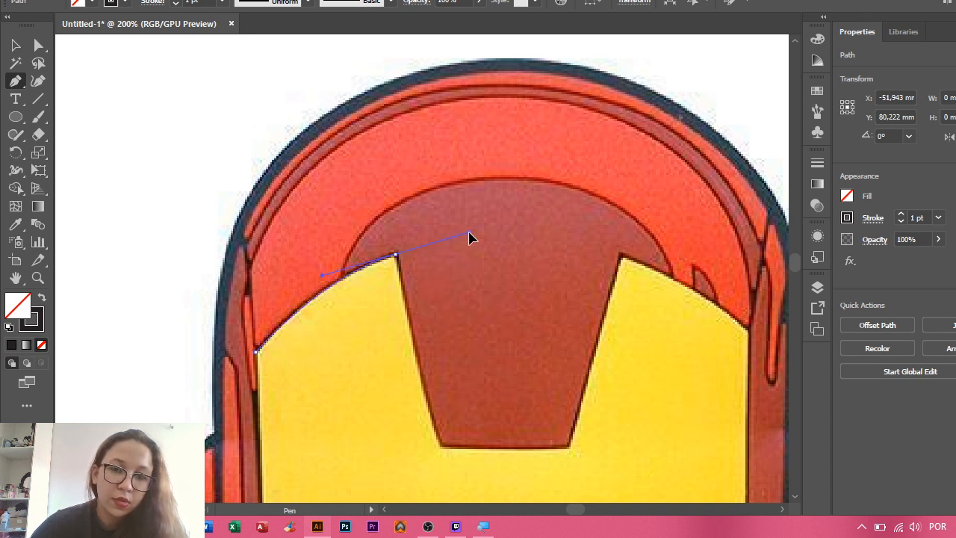
drag(469, 237, 470, 236)
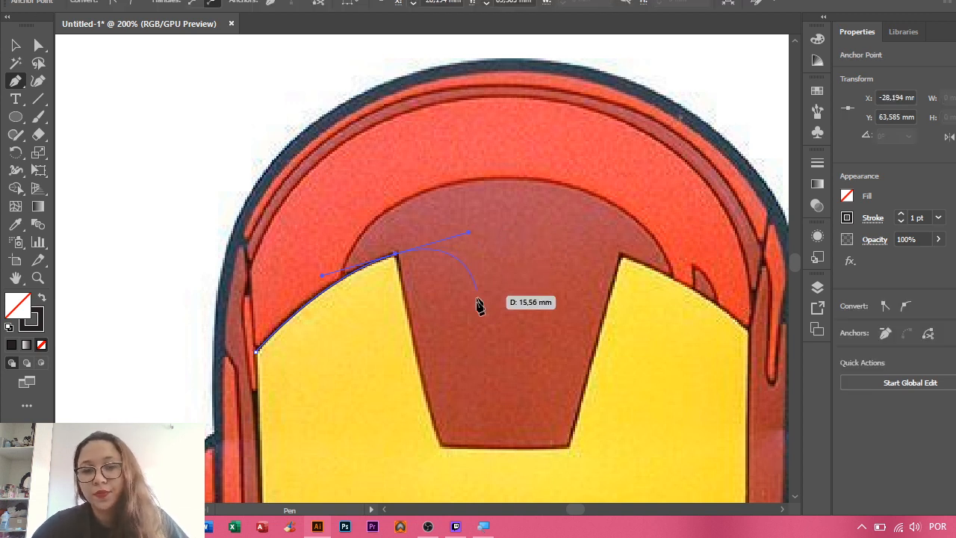
scroll(483, 369, down, 3)
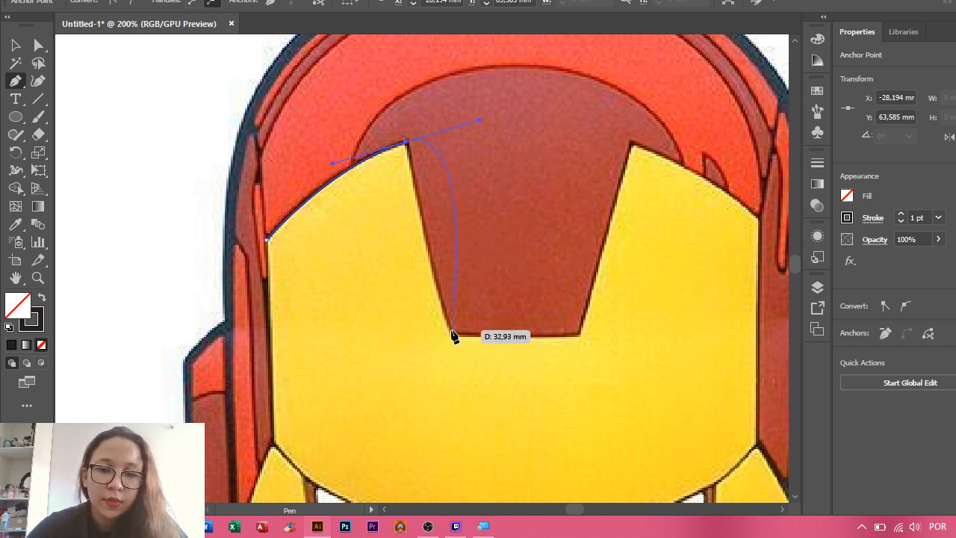
drag(452, 331, 523, 472)
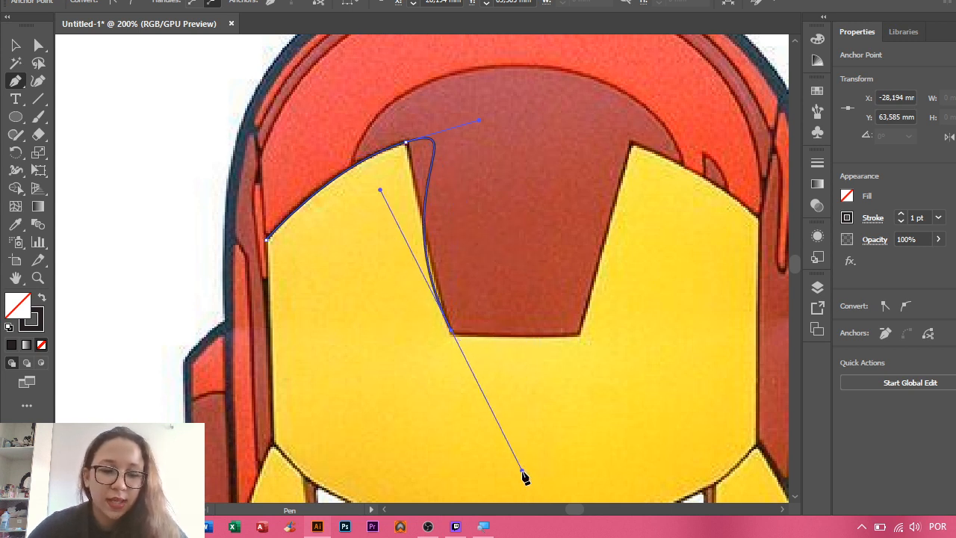
key(ctrl)
key(ctrl+z)
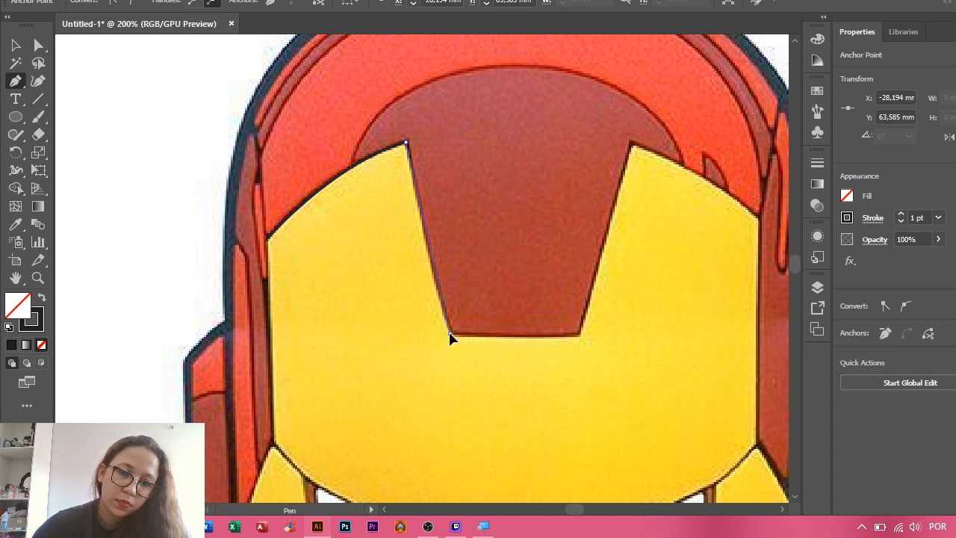
- Without an outgoing handle at the forehead notch's upper-left corner, trace the notch's left side and straight base to its lower-right corner
drag(451, 335, 461, 359)
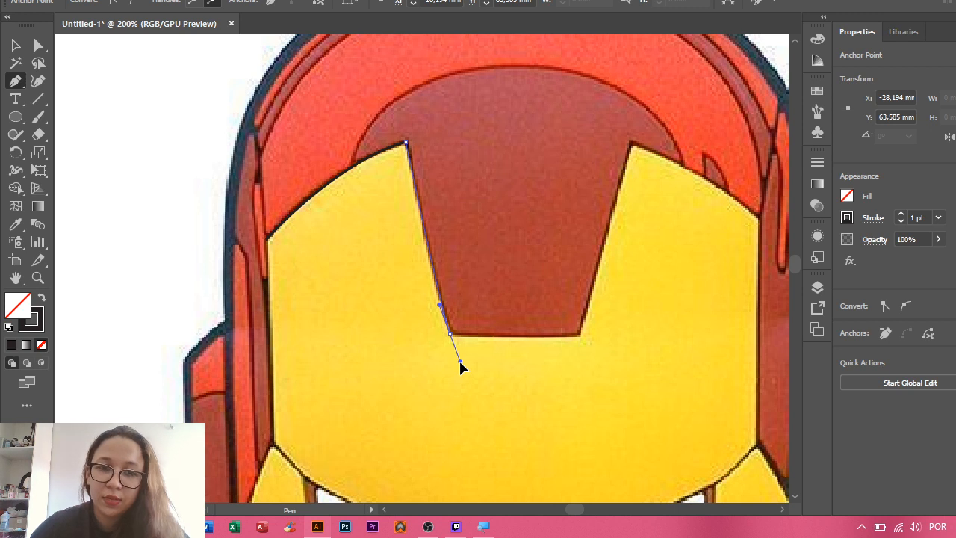
drag(459, 359, 459, 360)
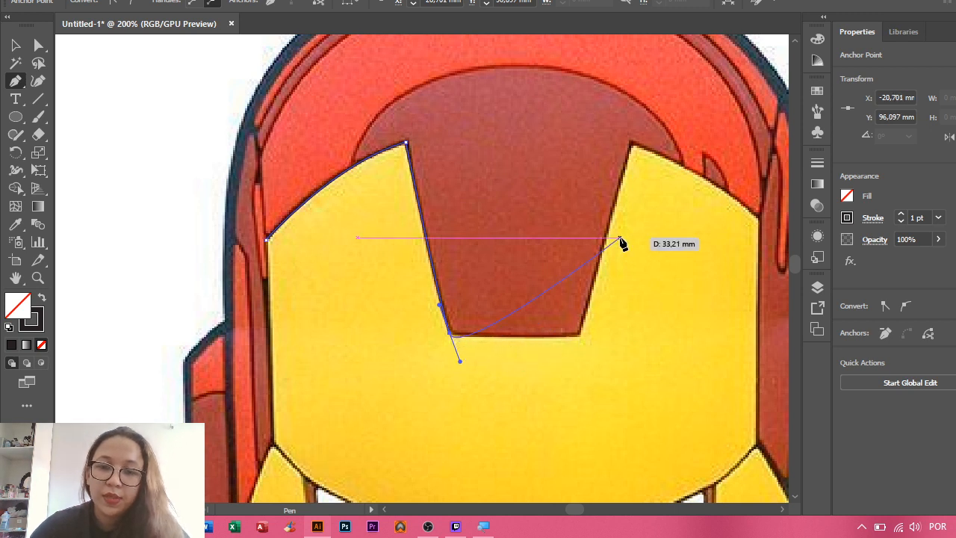
key(ctrl+z)
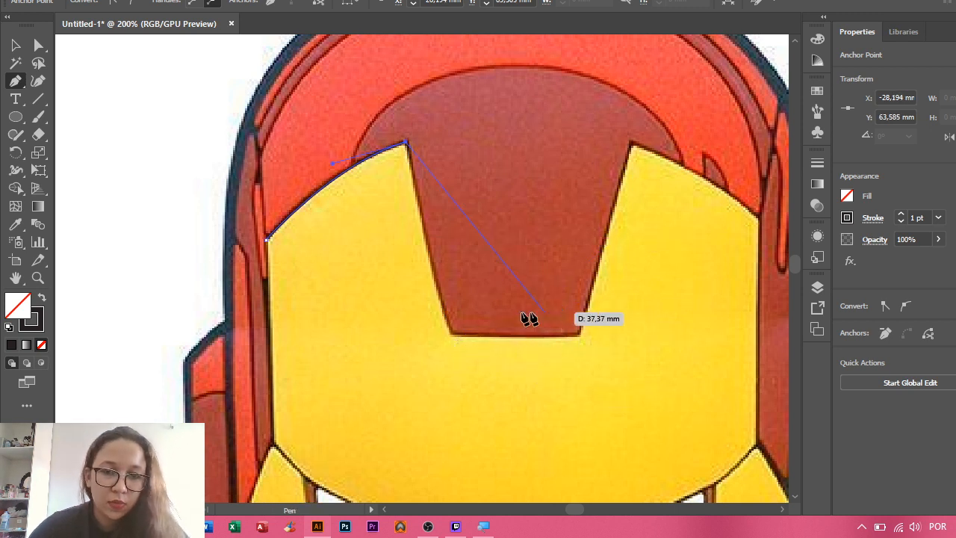
ctrl+click(451, 339)
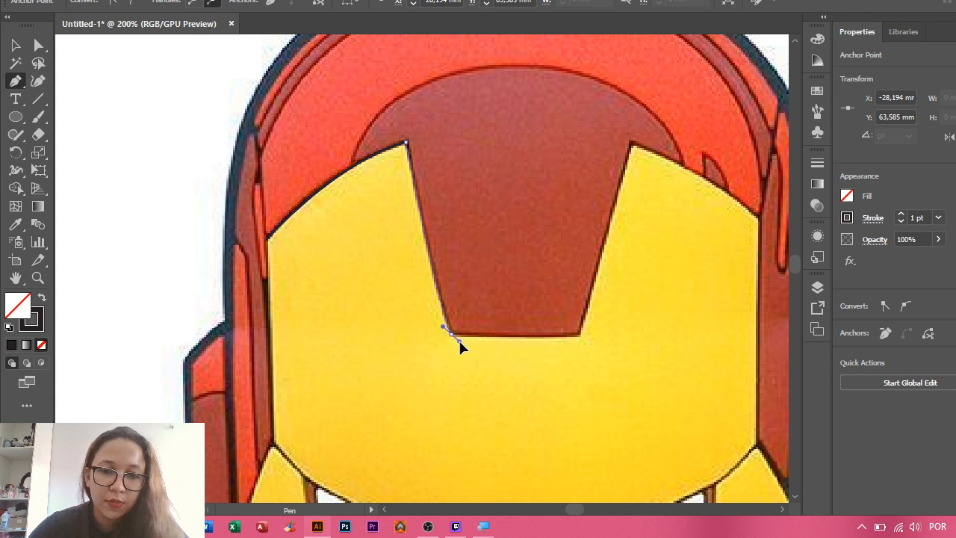
click(452, 334)
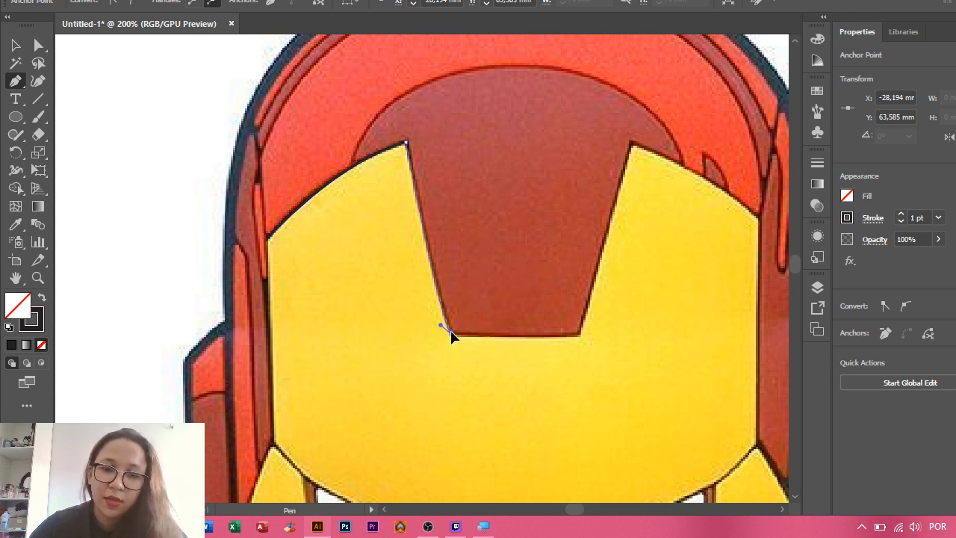
drag(452, 335, 581, 337)
click(579, 334)
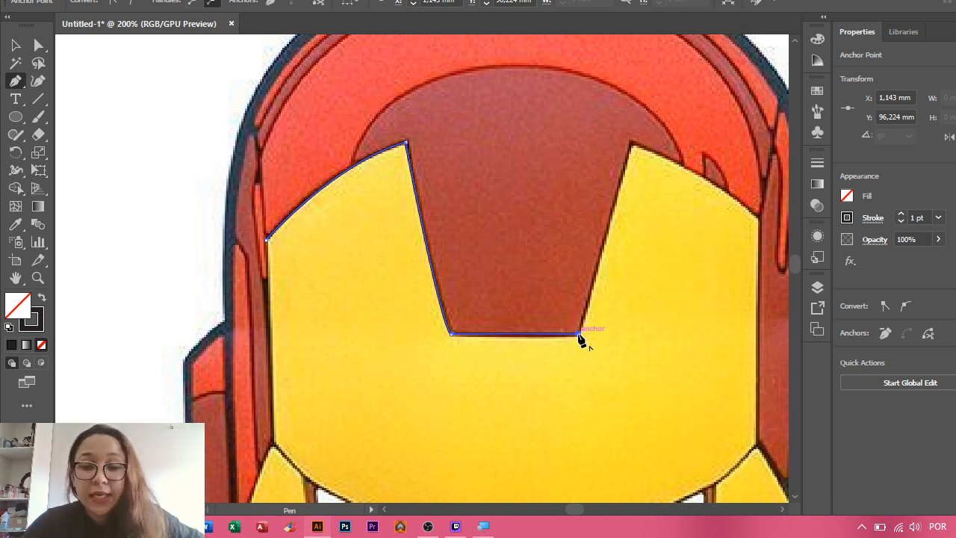
drag(680, 329, 566, 307)
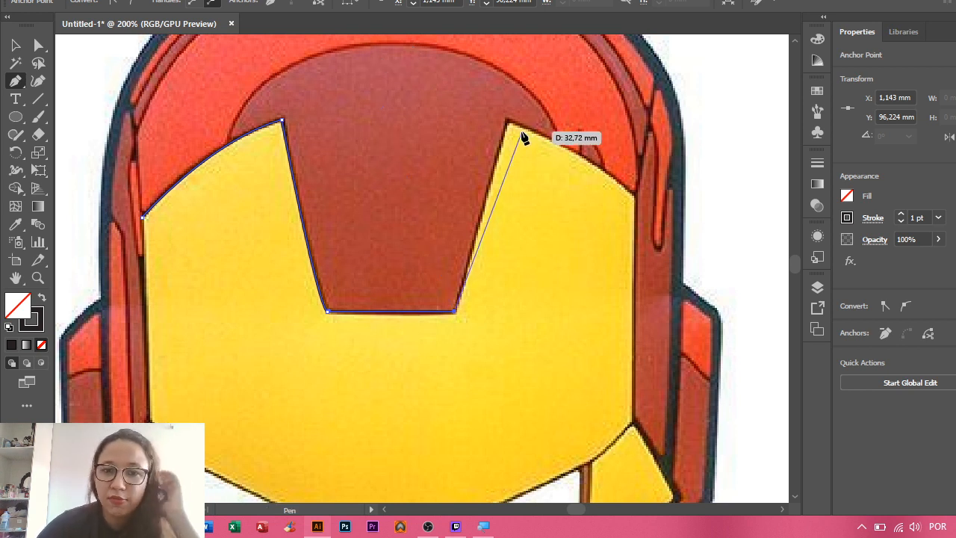
drag(514, 132, 526, 88)
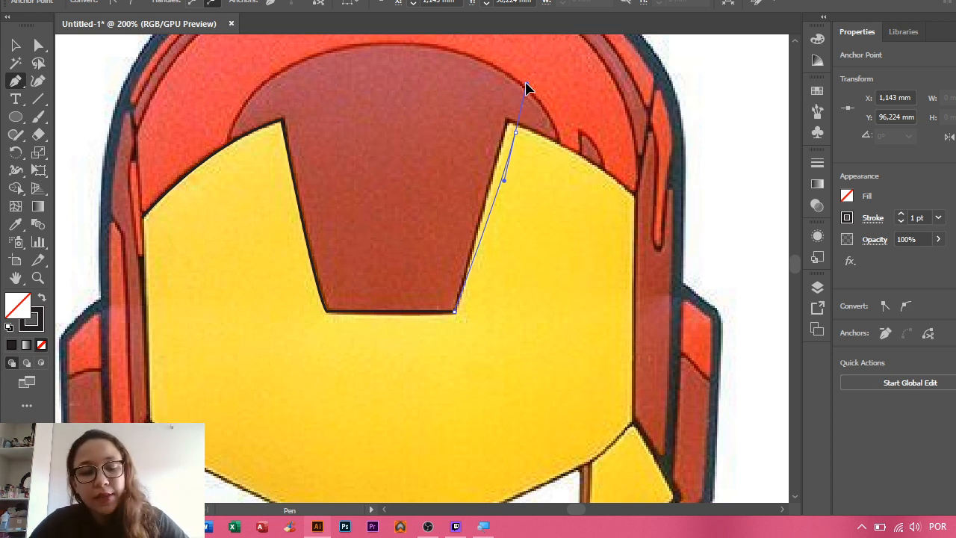
drag(527, 88, 527, 112)
click(513, 133)
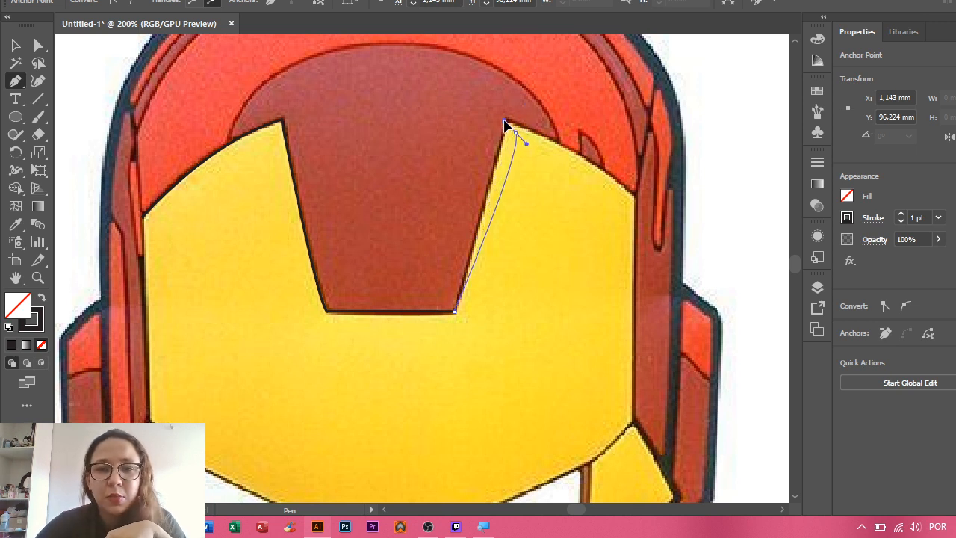
mouse_move(514, 128)
mouse_down()
mouse_move(505, 129)
mouse_move(512, 124)
mouse_move(515, 135)
mouse_move(523, 120)
mouse_up()
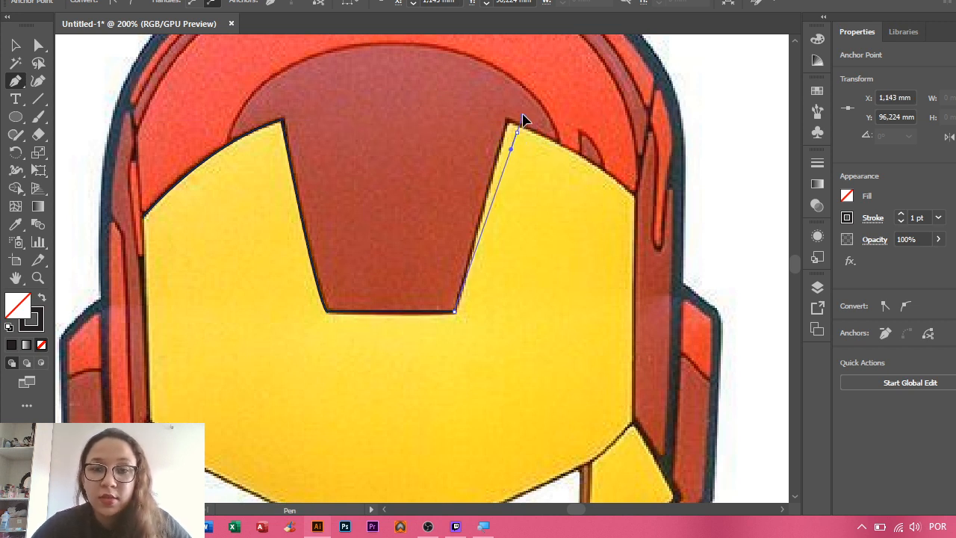
key(ctrl+z)
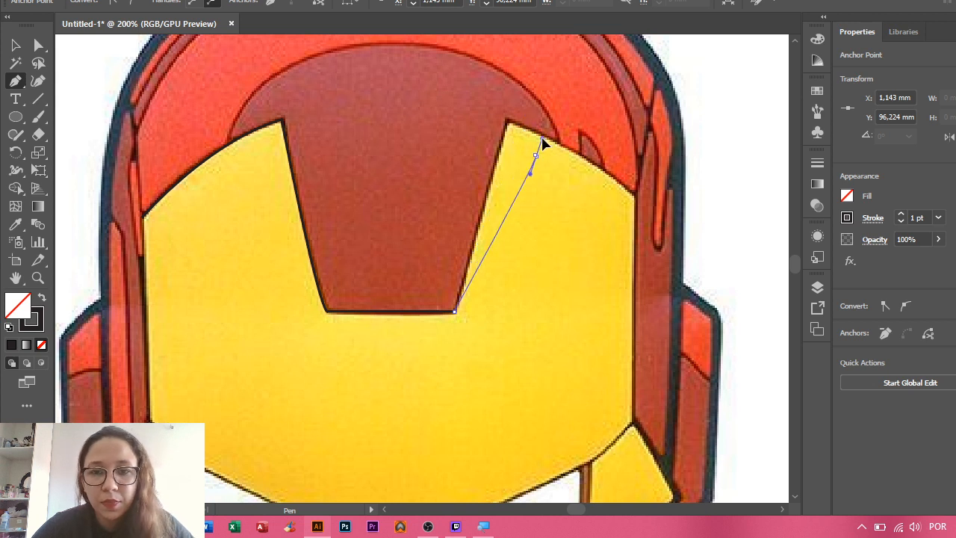
drag(430, 131, 438, 118)
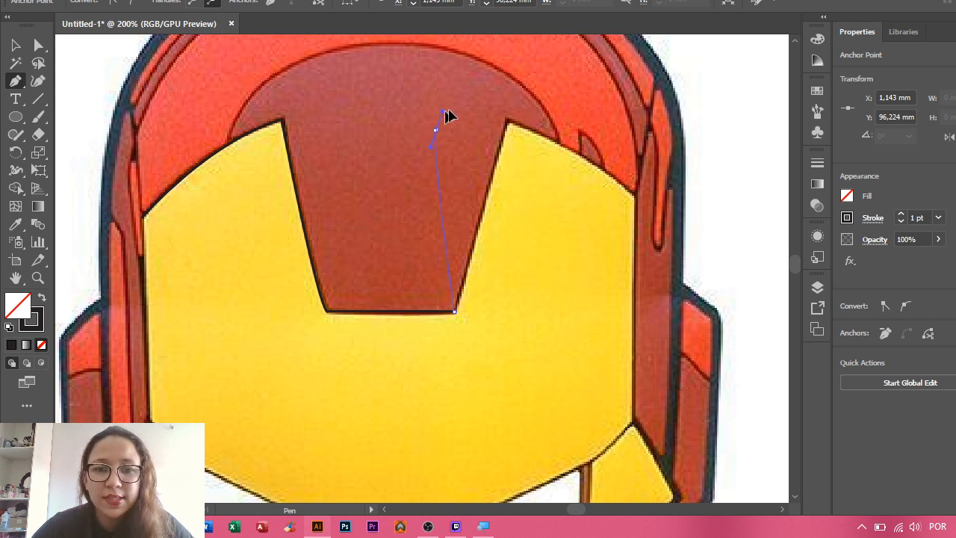
key(ctrl+z)
- Trace the forehead notch's right side up to its upper-right corner and redirect that corner's outgoing handle along the faceplate's upper-right edge
drag(508, 119, 512, 105)
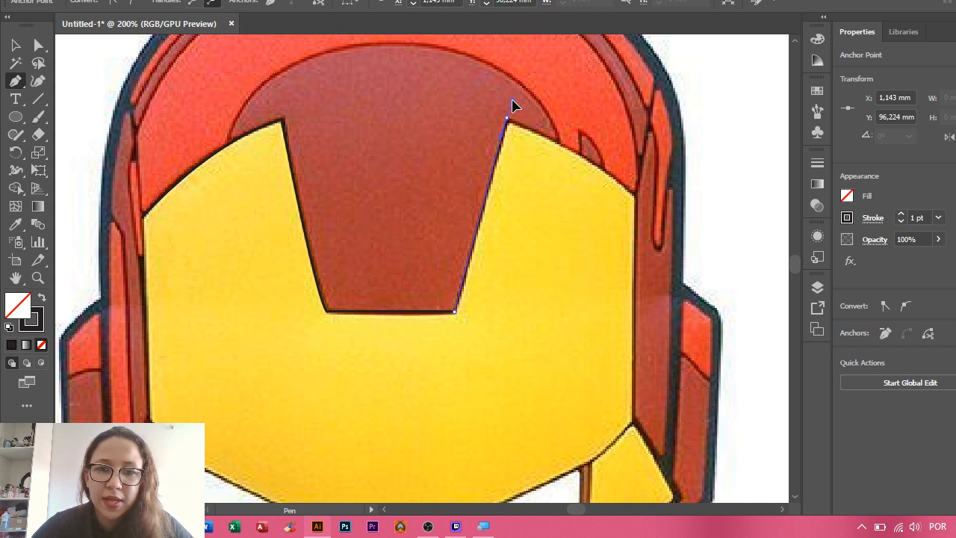
drag(513, 105, 503, 91)
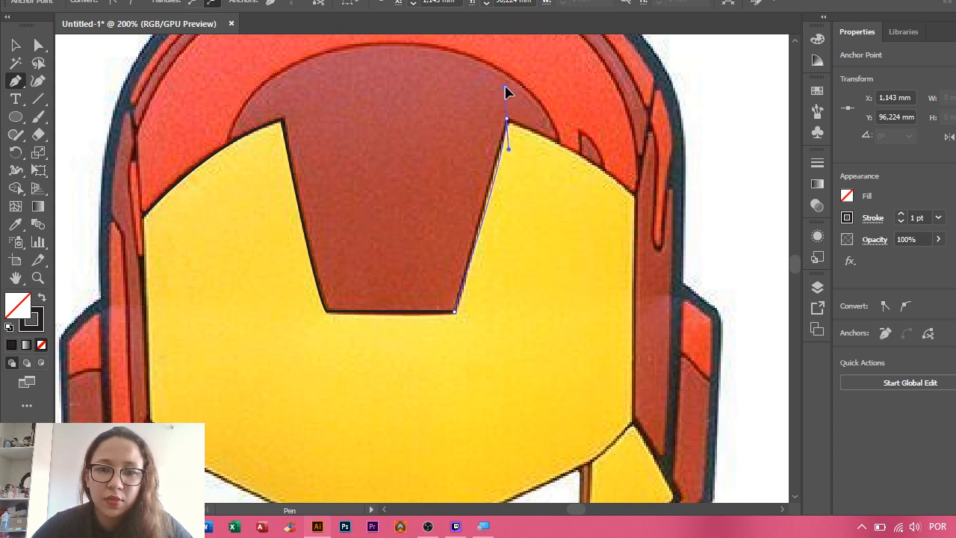
key(ctrl+z)
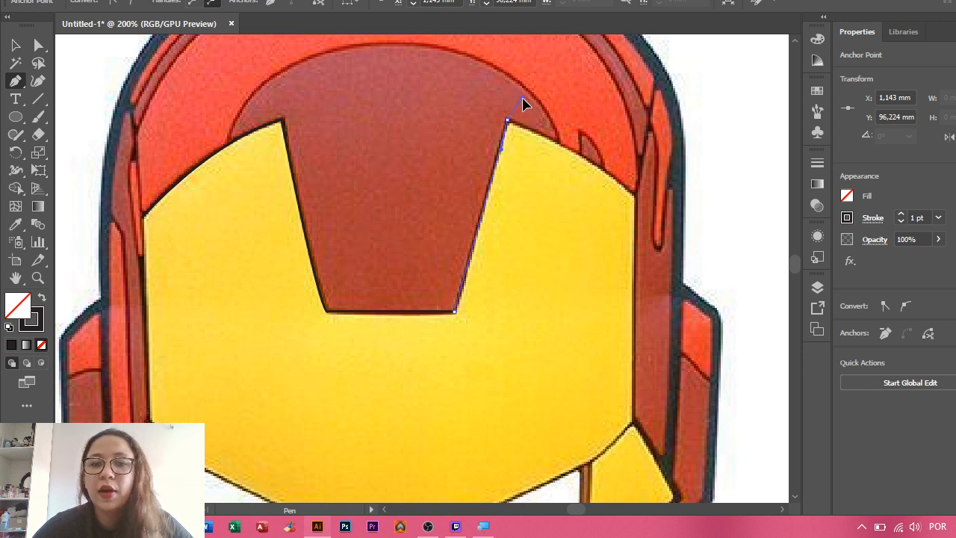
alt+click(520, 127)
drag(521, 127, 523, 131)
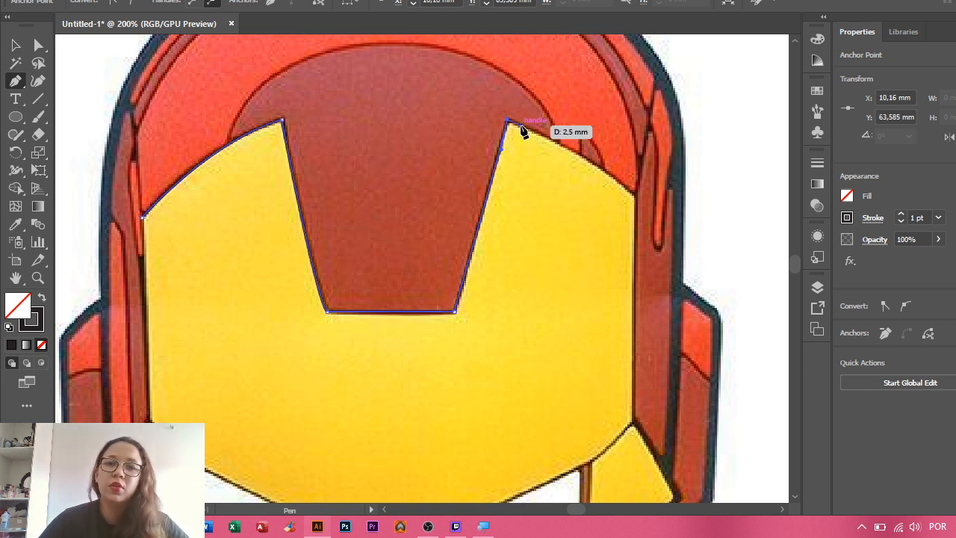
- Trace the faceplate's upper-right edge as a curve to the outer corner and its straight right side down to the brow corner
drag(523, 130, 636, 196)
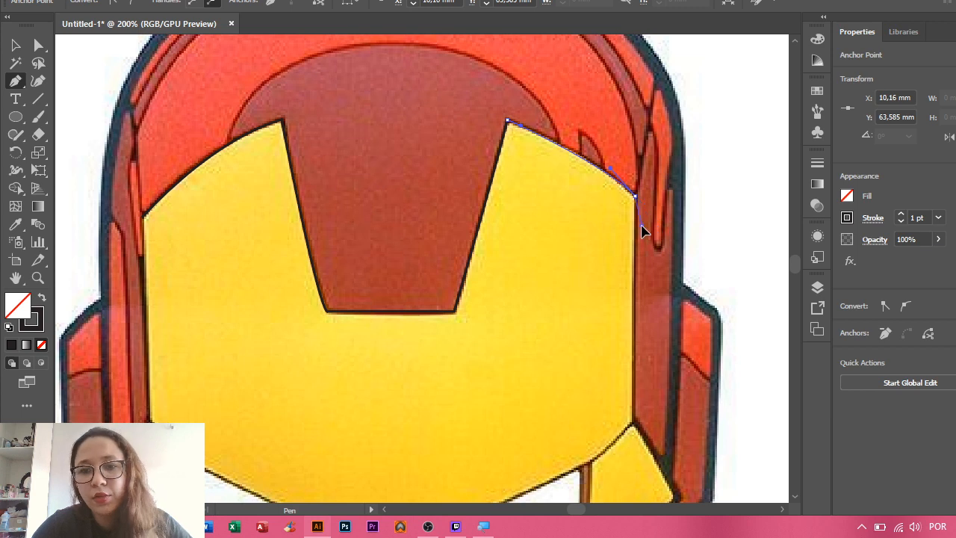
drag(636, 225, 634, 427)
drag(589, 398, 598, 204)
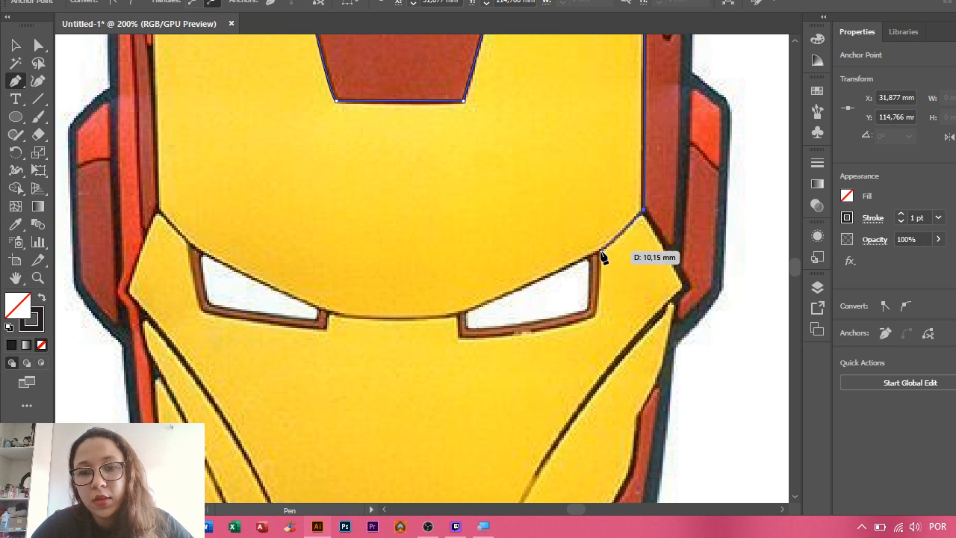
- Trace the right brow edge from the side corner to the right eye's inner corner, with an anchor at the eye's outer corner
drag(455, 315, 301, 357)
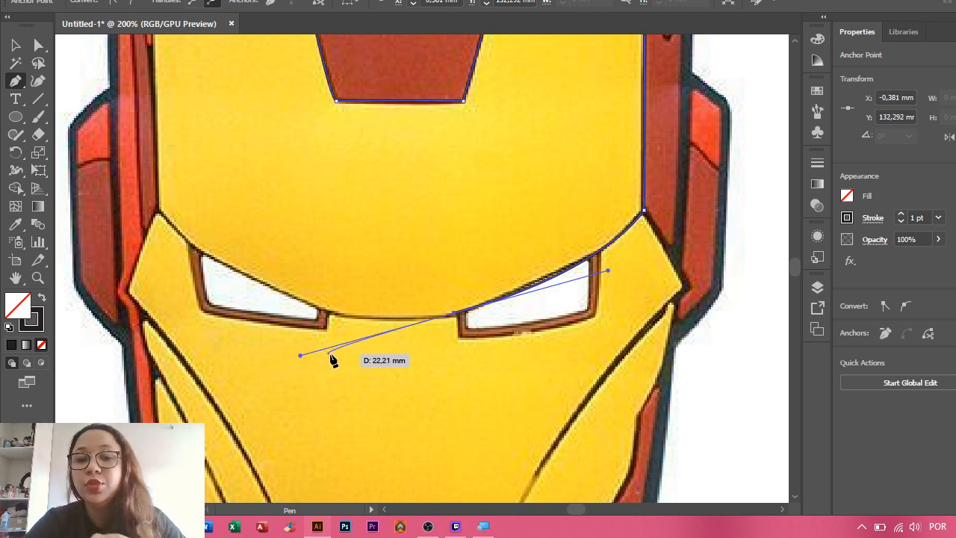
key(ctrl+z)
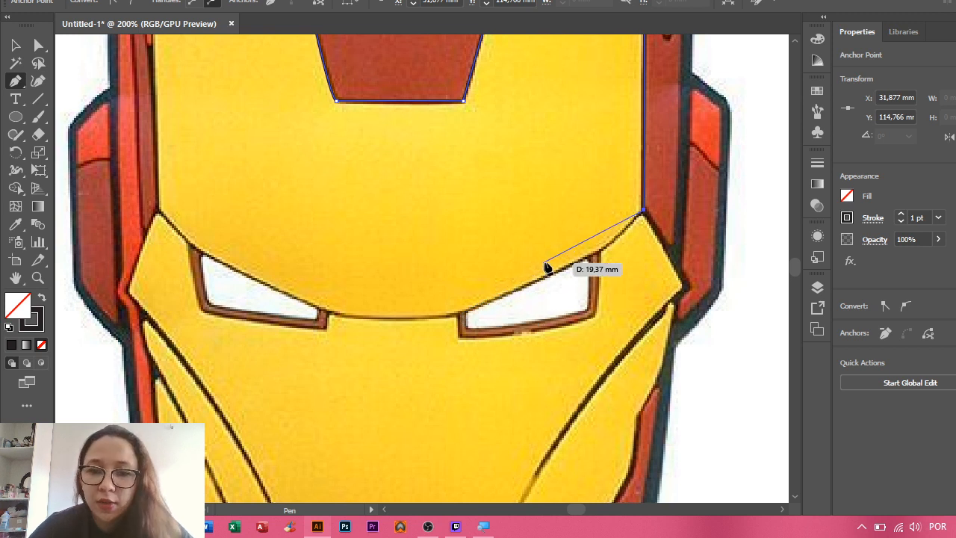
ctrl+click(603, 254)
ctrl+click(598, 252)
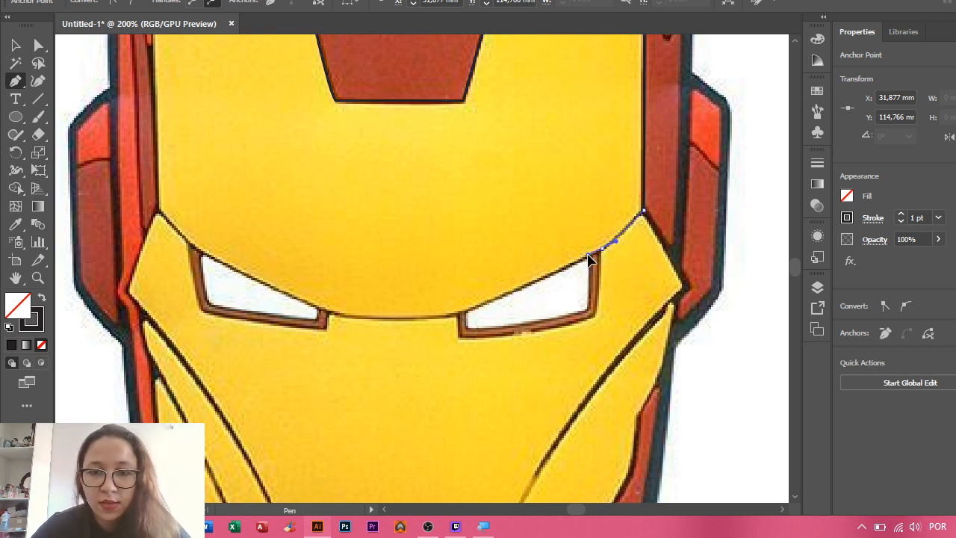
click(602, 250)
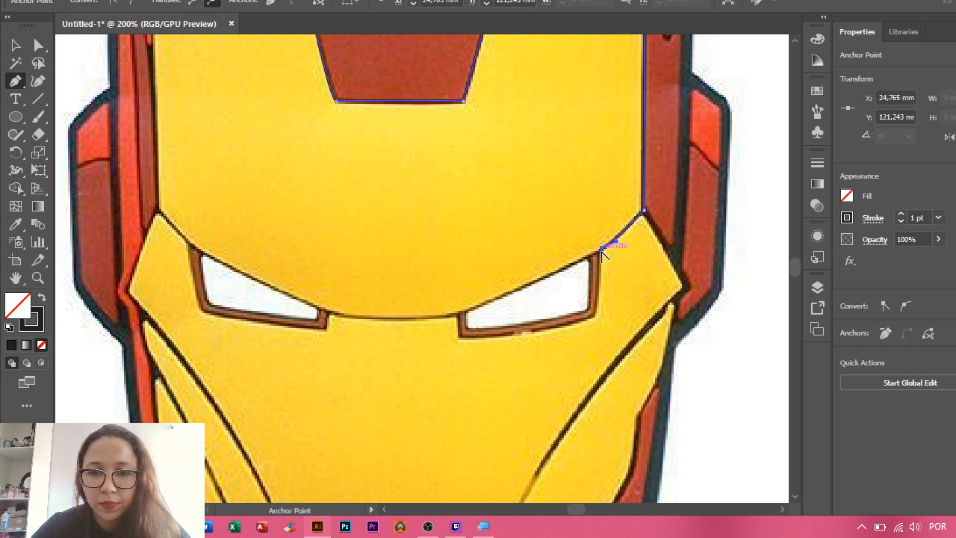
click(460, 314)
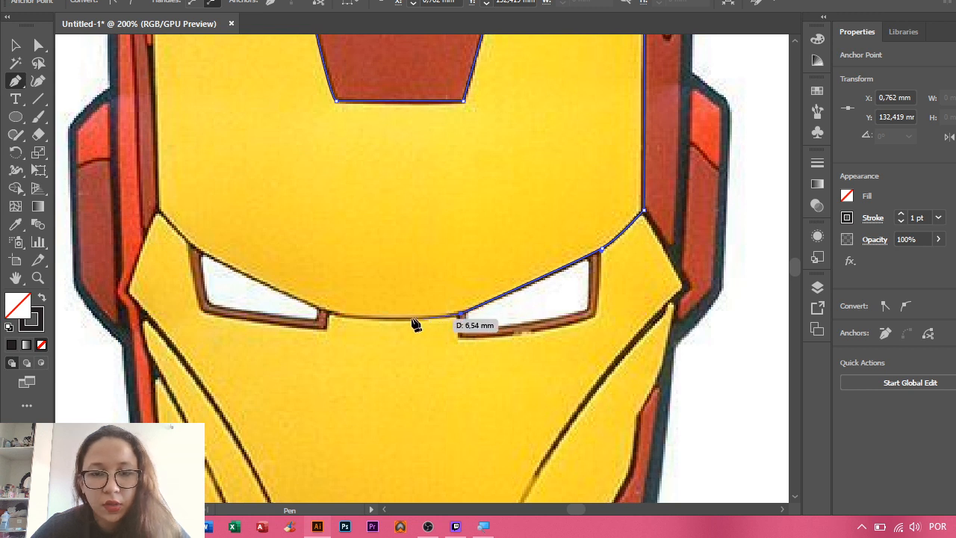
- Trace the shallow curve between the eyes and the left brow edge without an outgoing handle, ending at the left eye's outer corner
drag(321, 309, 262, 288)
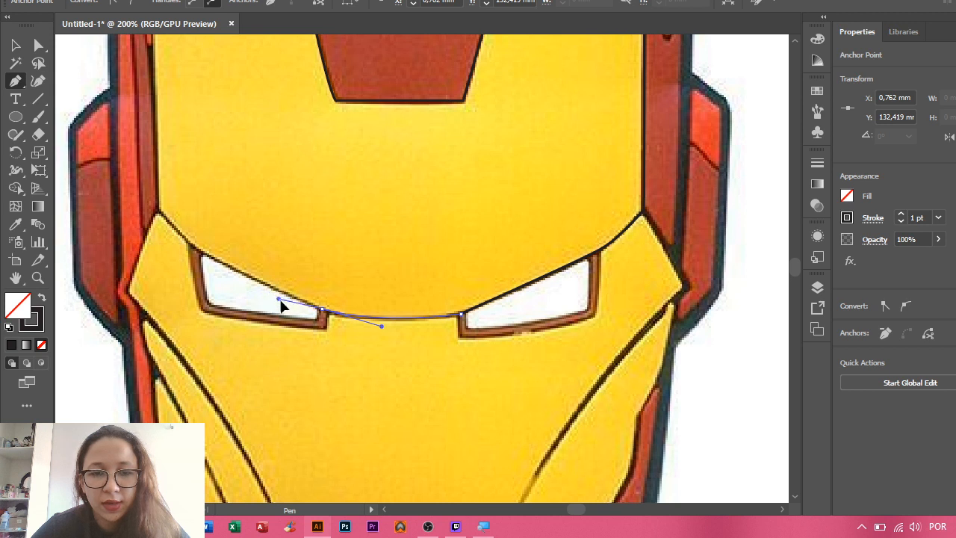
click(320, 308)
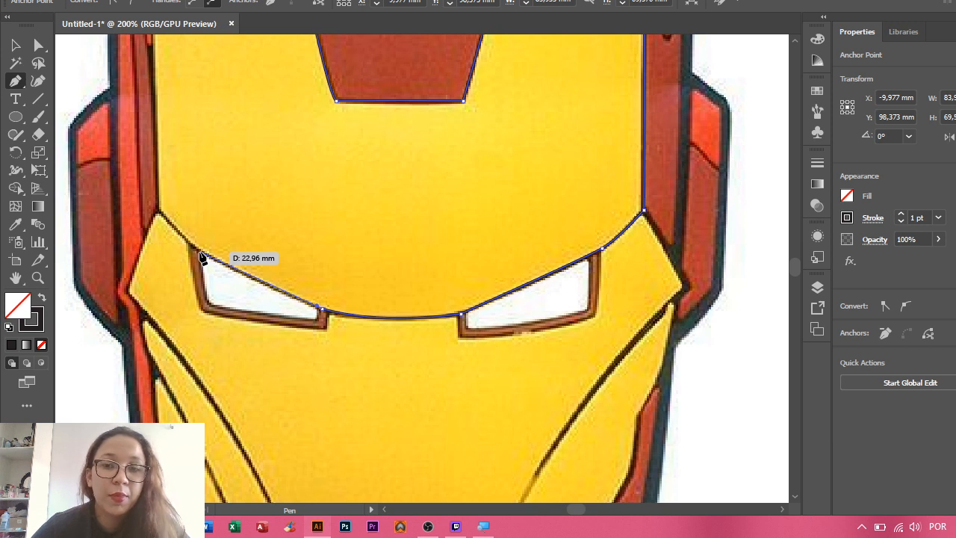
click(200, 254)
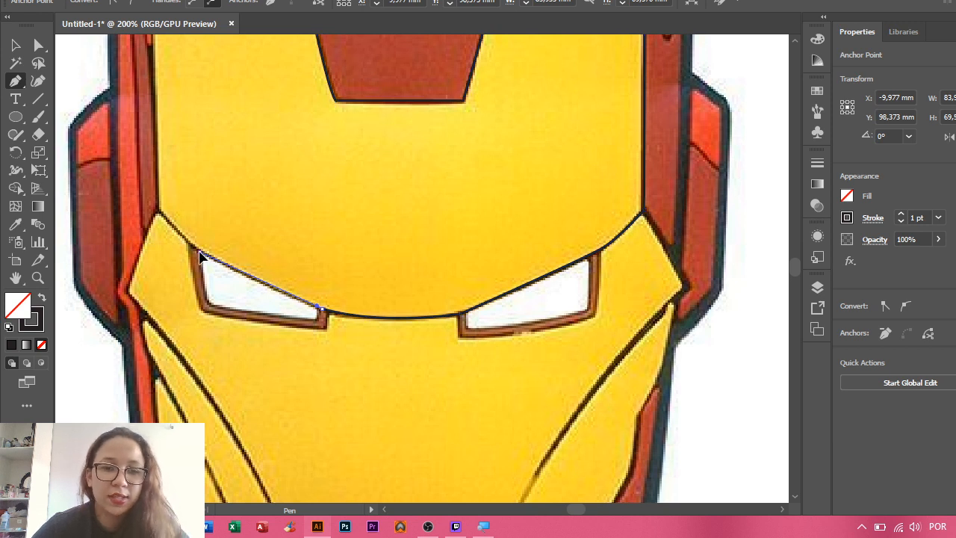
- Continue the outline to the left brow corner and close the path with the left side, ending at the starting anchor
click(158, 212)
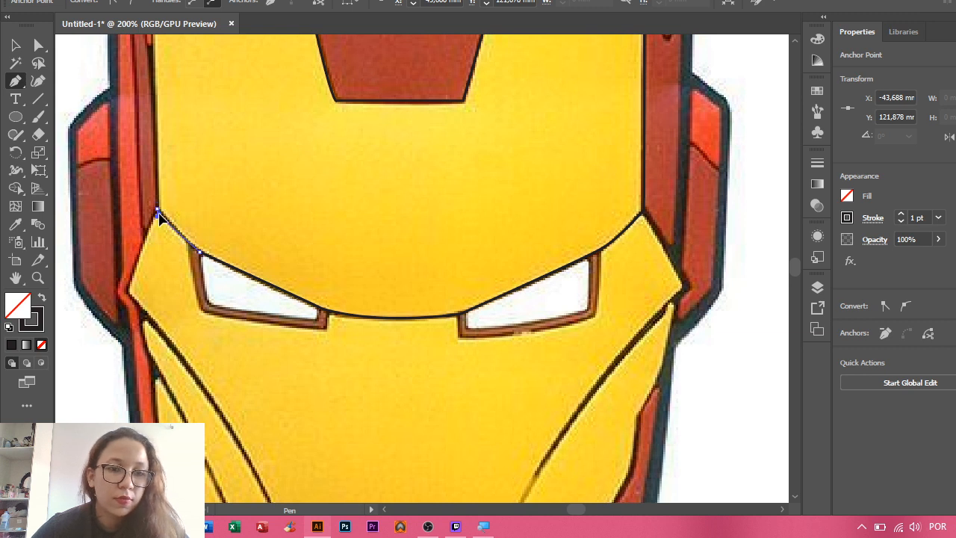
drag(199, 147, 318, 256)
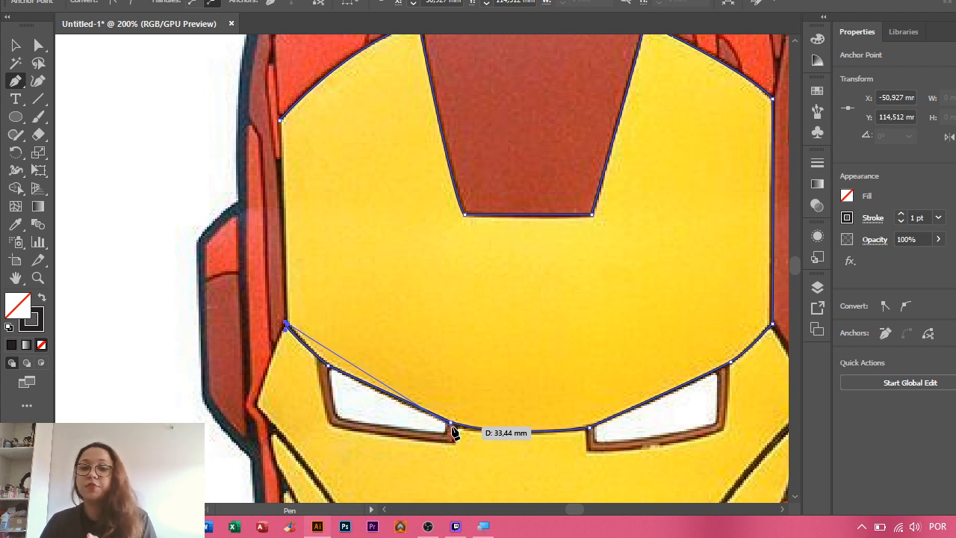
click(281, 120)
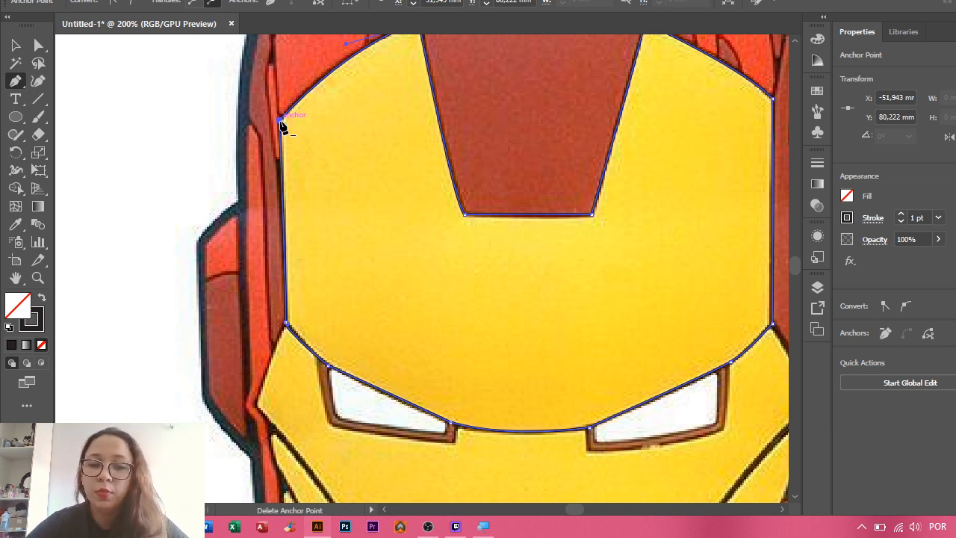
- Select the whole closed faceplate outline with the Selection tool
drag(560, 231, 453, 222)
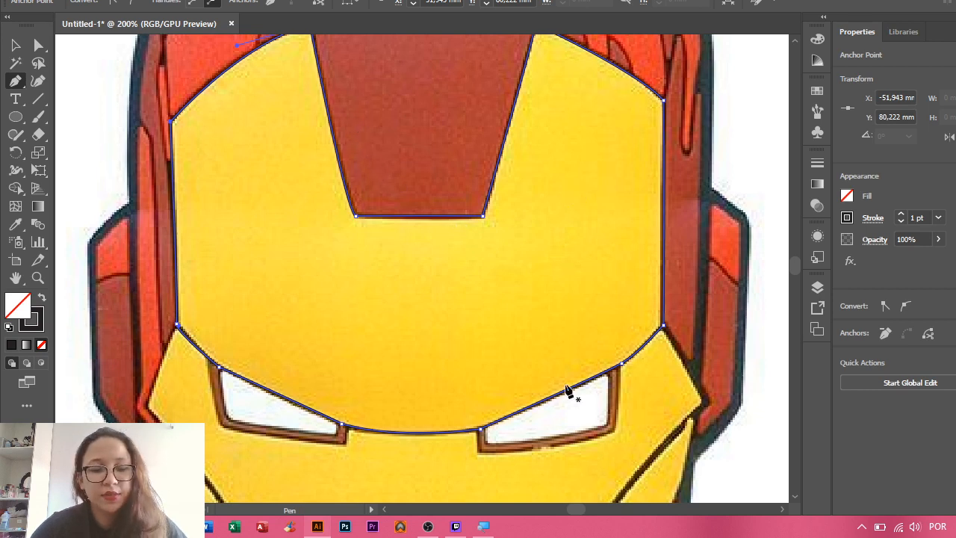
scroll(565, 390, down, 2)
drag(566, 390, 520, 362)
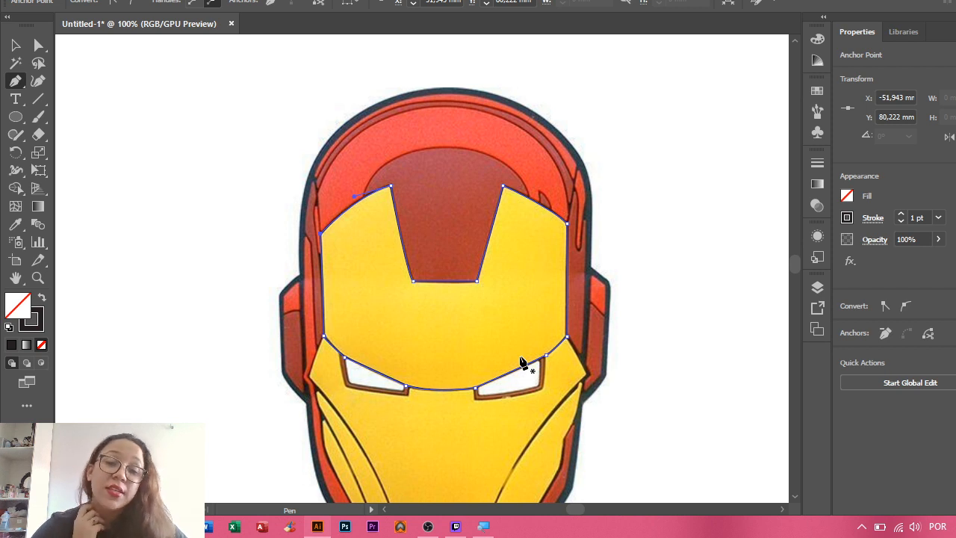
scroll(474, 277, down, 2)
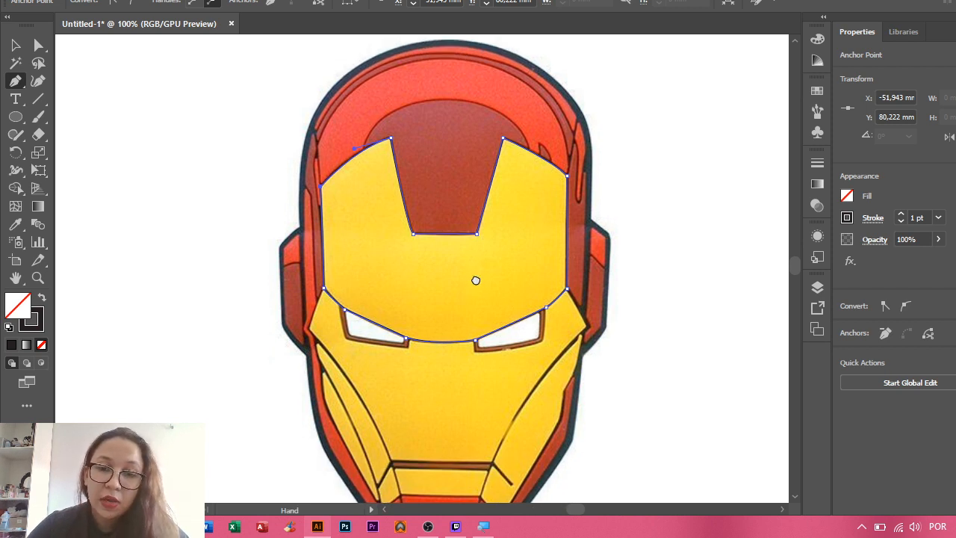
scroll(477, 278, up, 1)
drag(476, 278, 499, 327)
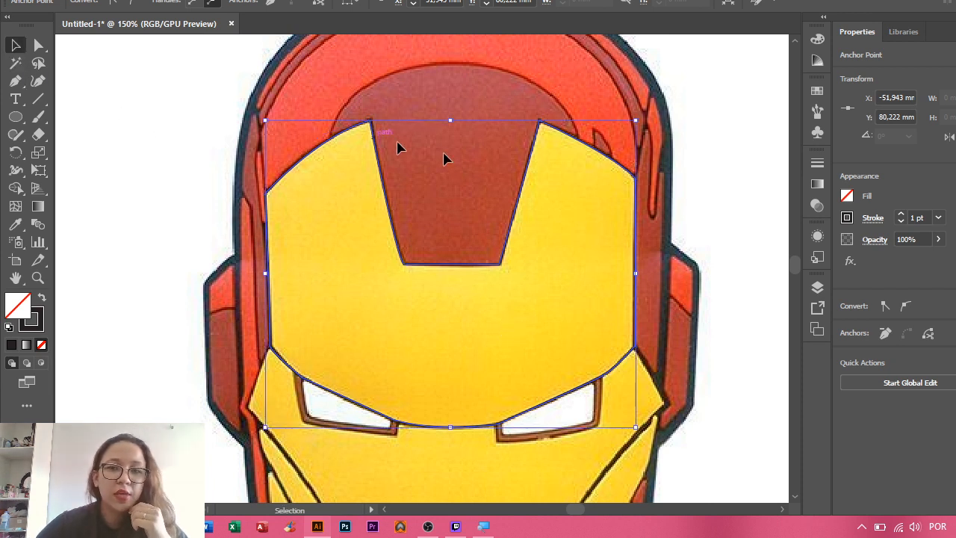
click(16, 46)
click(506, 255)
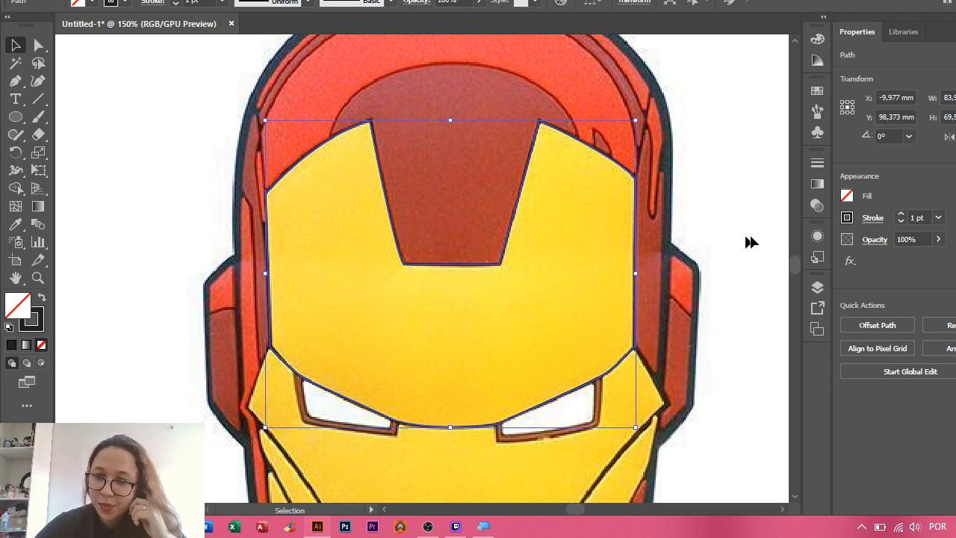
- Check the traced outline by hiding and reshowing the Referencia2 layer, and add a new layer above lineart
click(820, 286)
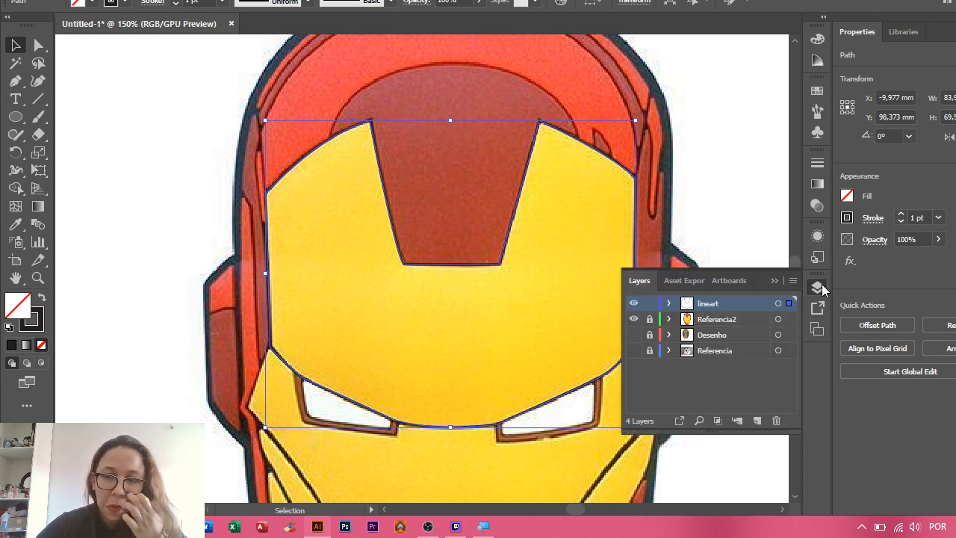
click(634, 320)
click(633, 320)
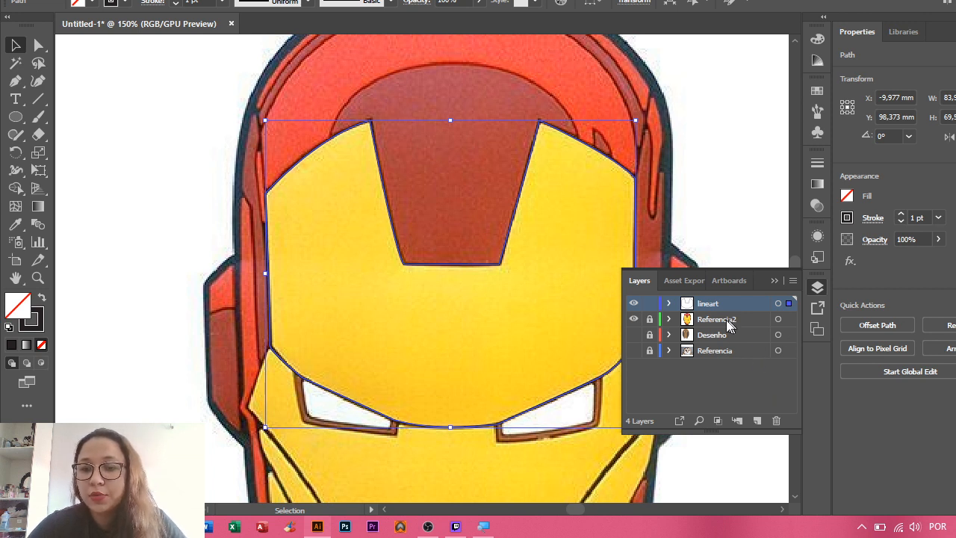
click(758, 420)
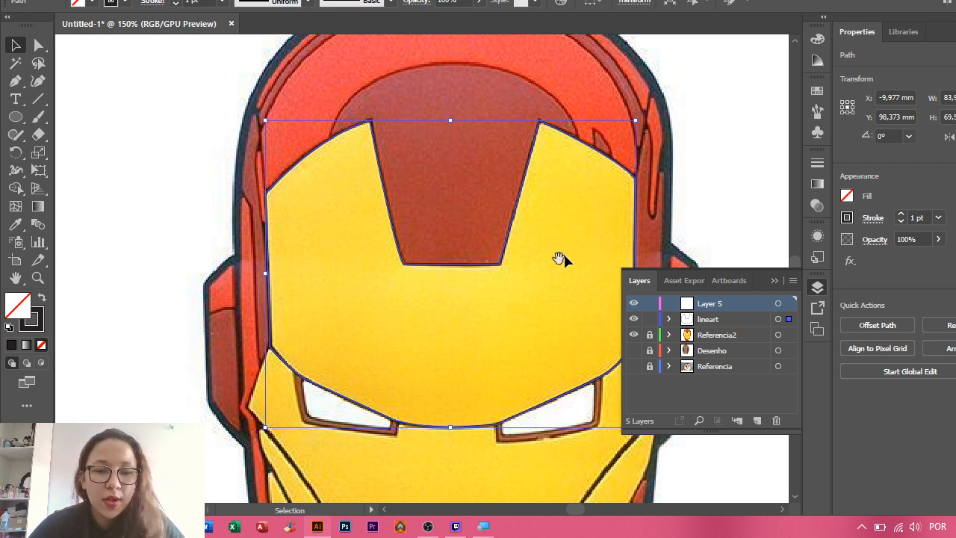
scroll(549, 239, down, 5)
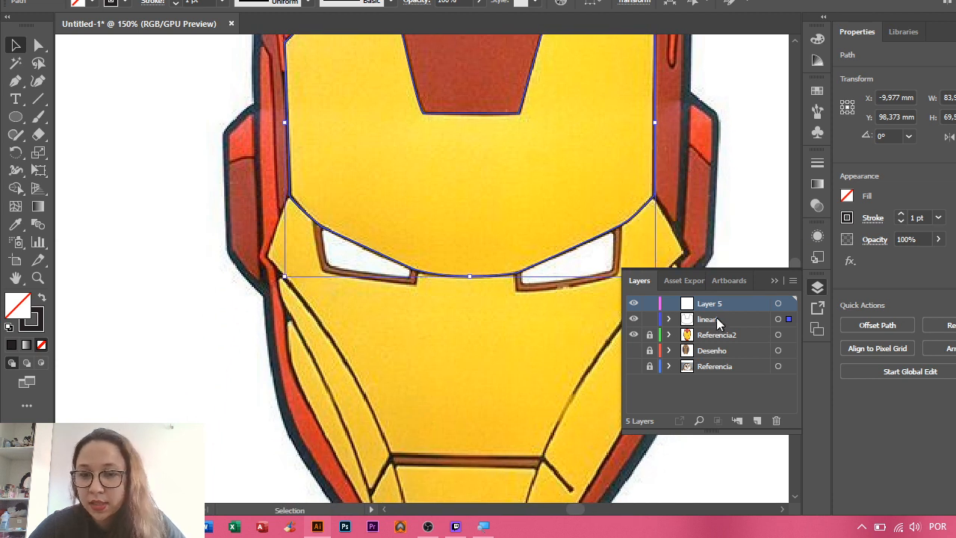
click(713, 322)
double_click(712, 320)
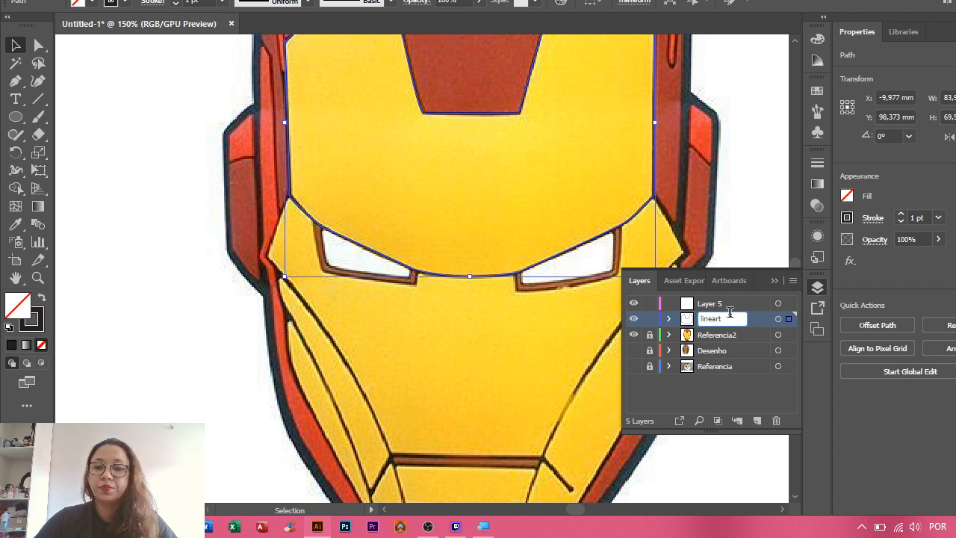
key(Return)
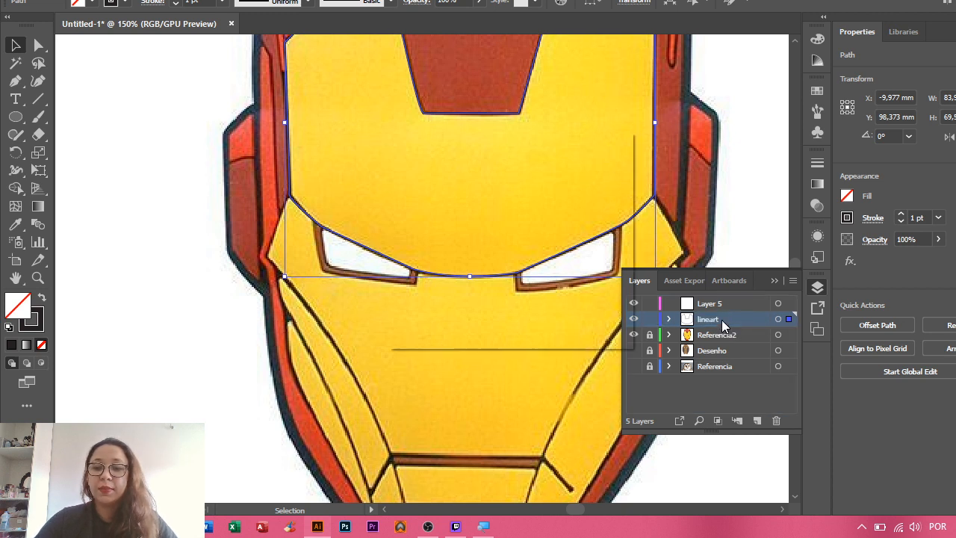
double_click(721, 319)
click(599, 313)
double_click(722, 319)
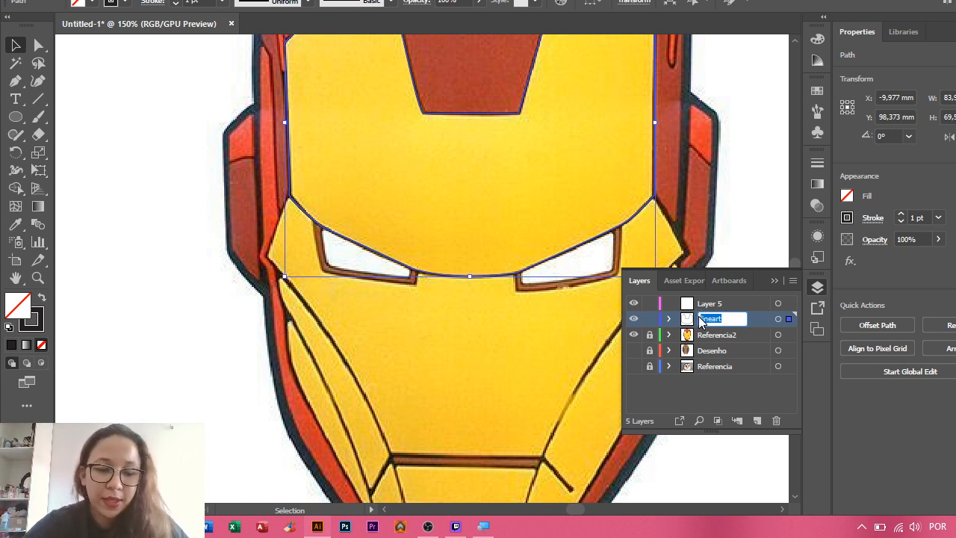
key(Return)
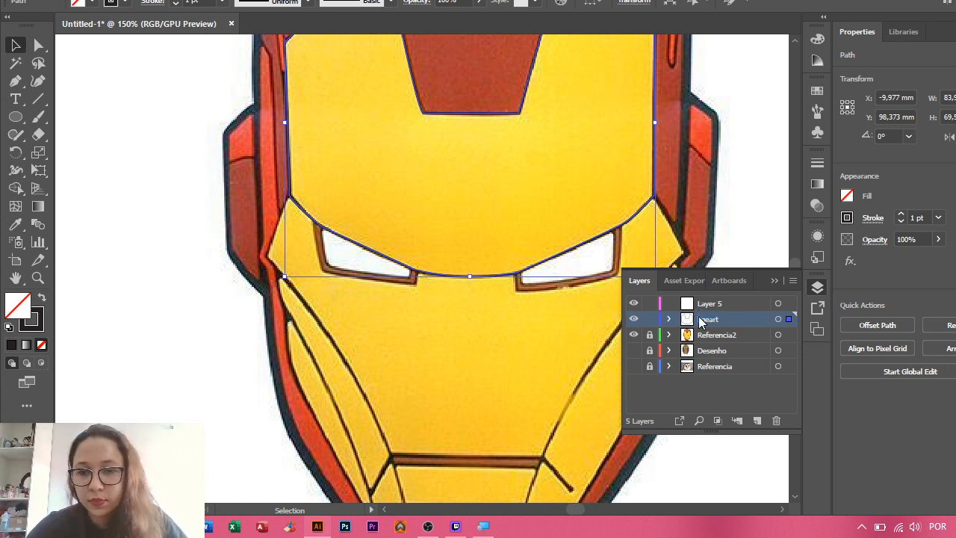
double_click(702, 320)
click(598, 317)
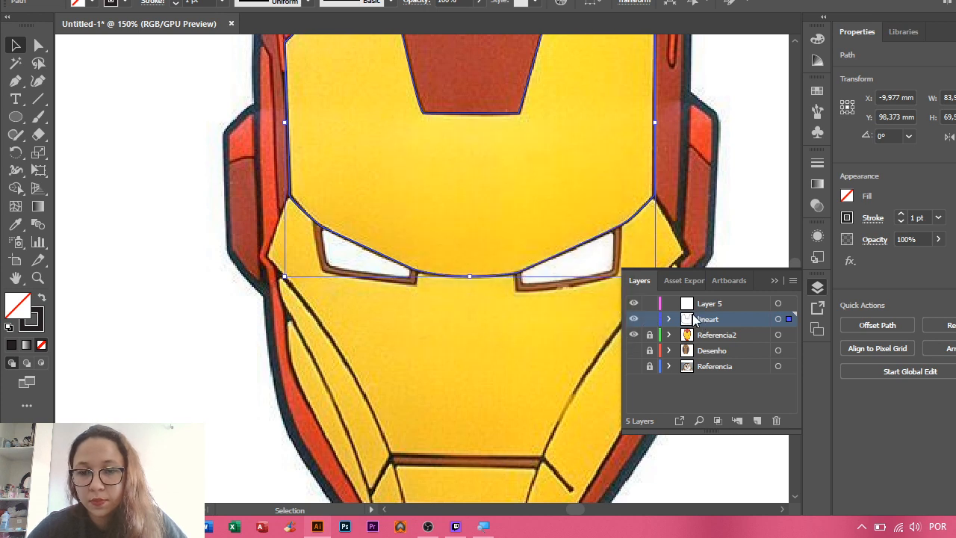
double_click(698, 320)
click(581, 315)
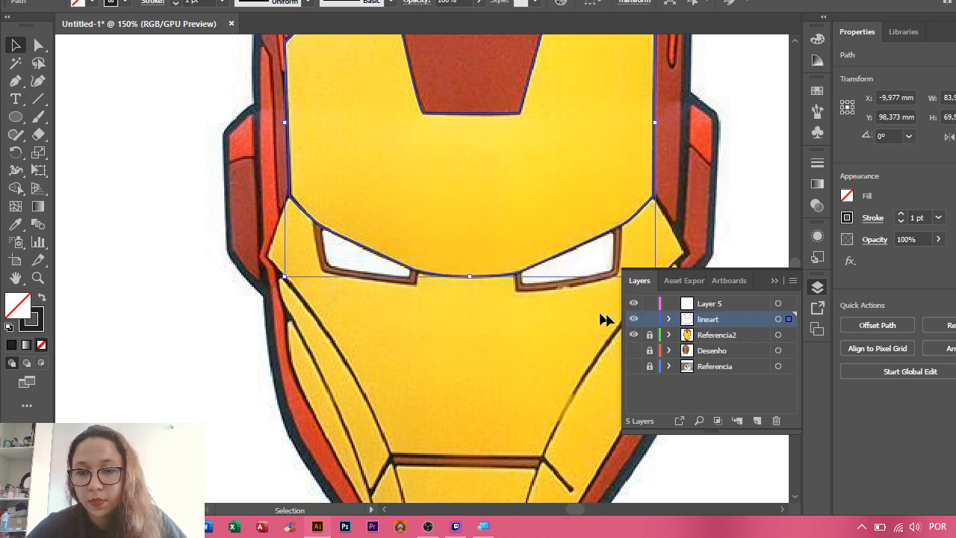
- Rename the lineart layer as Face amarela
double_click(711, 319)
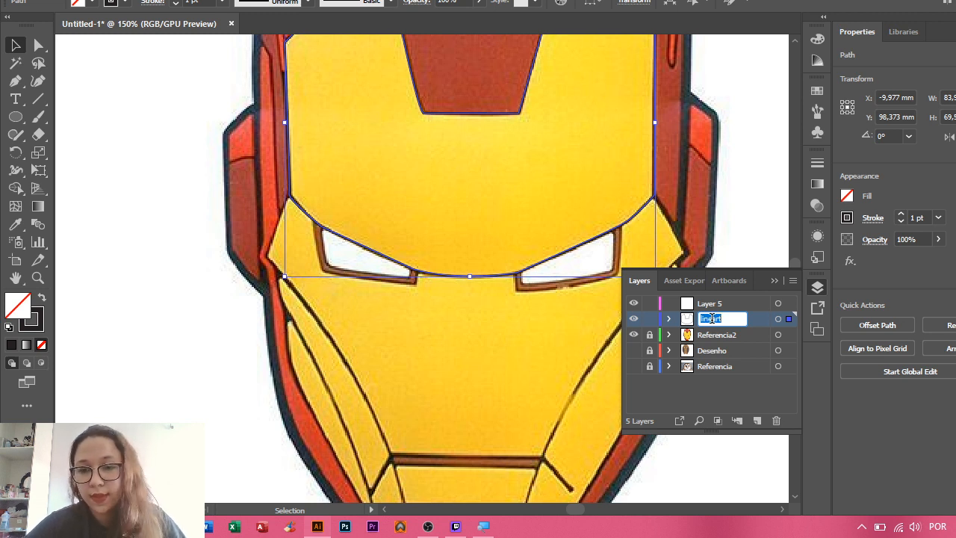
text(Face amarela)
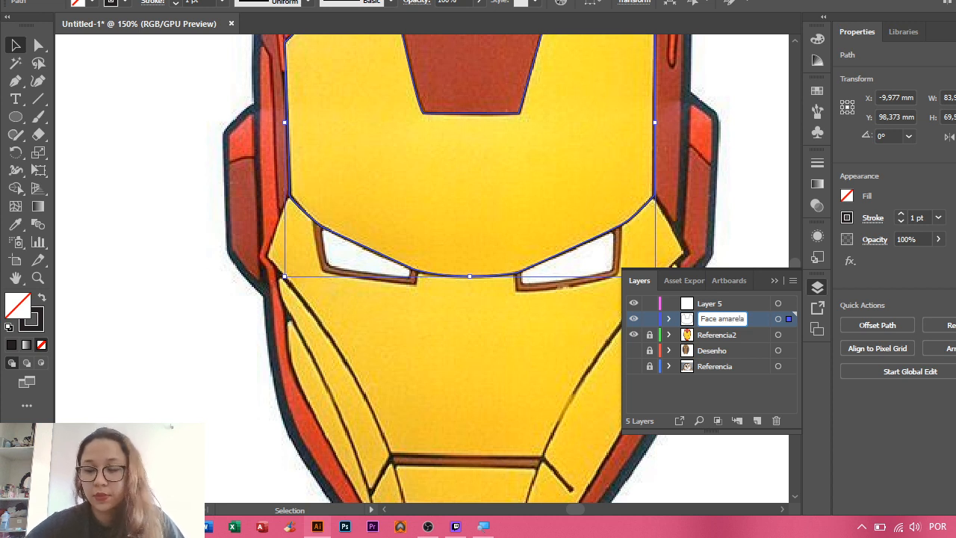
key(Return)
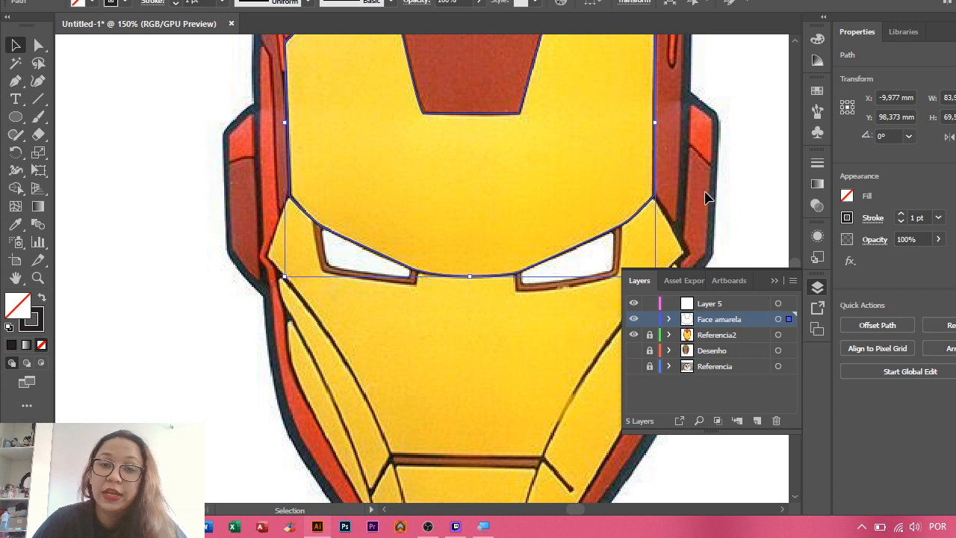
- Check the traced forehead outline by hiding and reshowing the Face amarela layer, and collapse the Layers panel
click(635, 321)
click(634, 321)
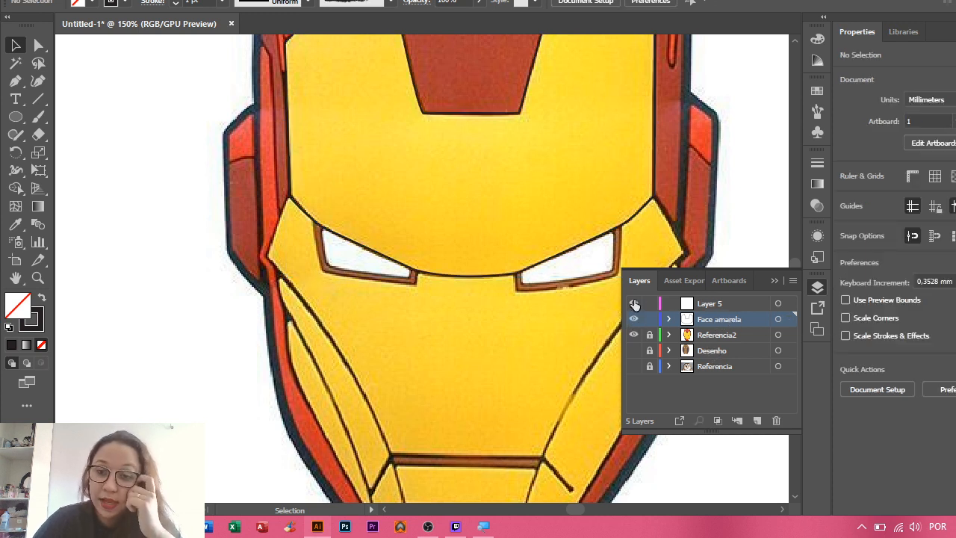
click(774, 282)
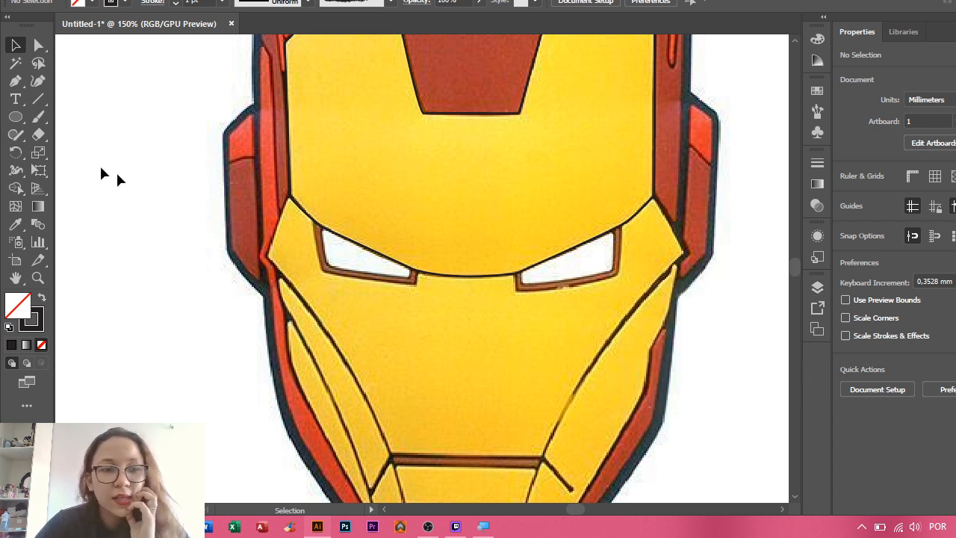
- Start a lower-face outline with the Pen tool at the forehead's lower right corner, running straight to the outer corner beside the right eye
click(15, 80)
drag(498, 367, 503, 289)
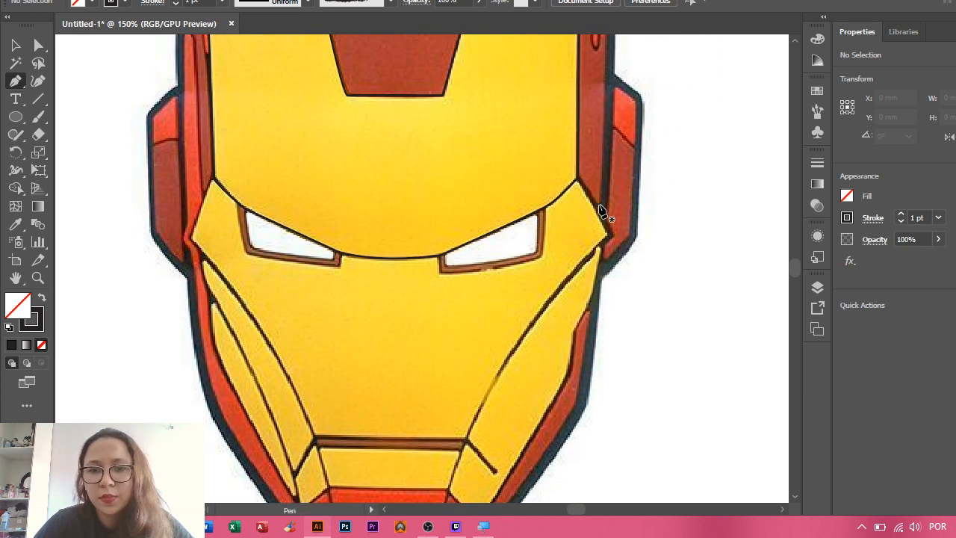
ctrl+click(582, 193)
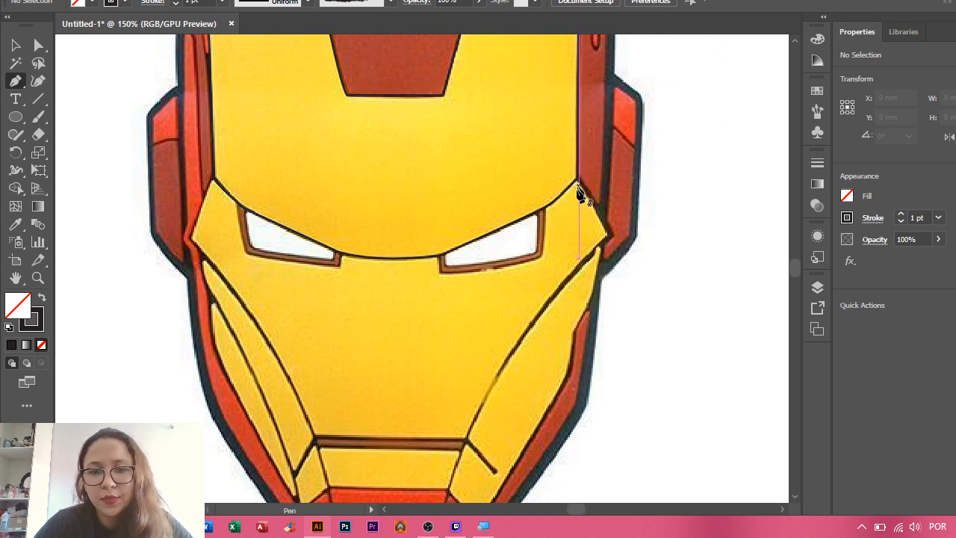
click(577, 178)
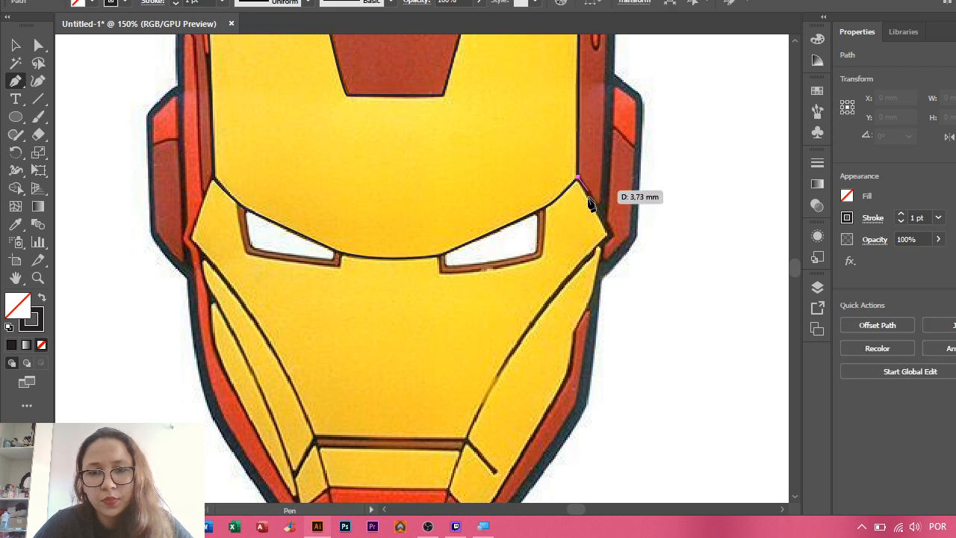
click(608, 237)
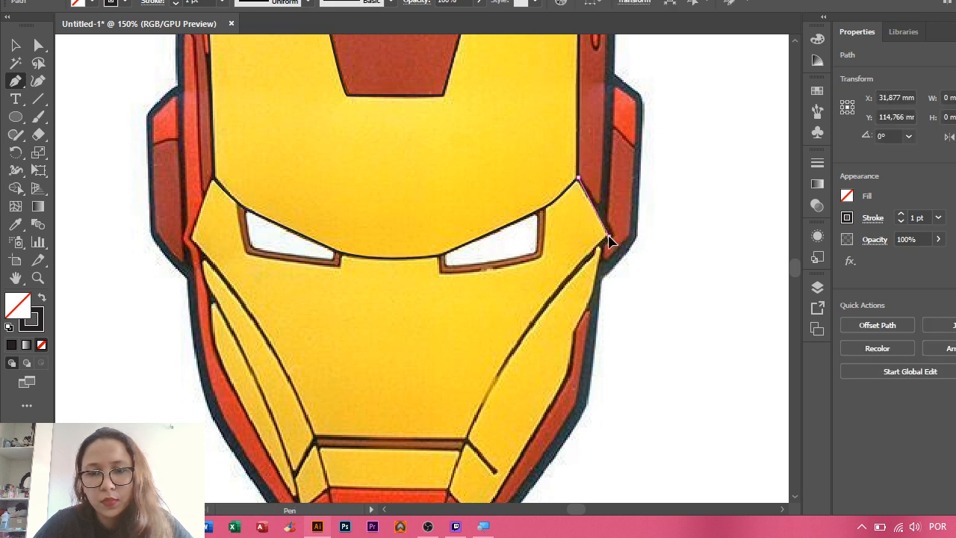
scroll(523, 351, down, 3)
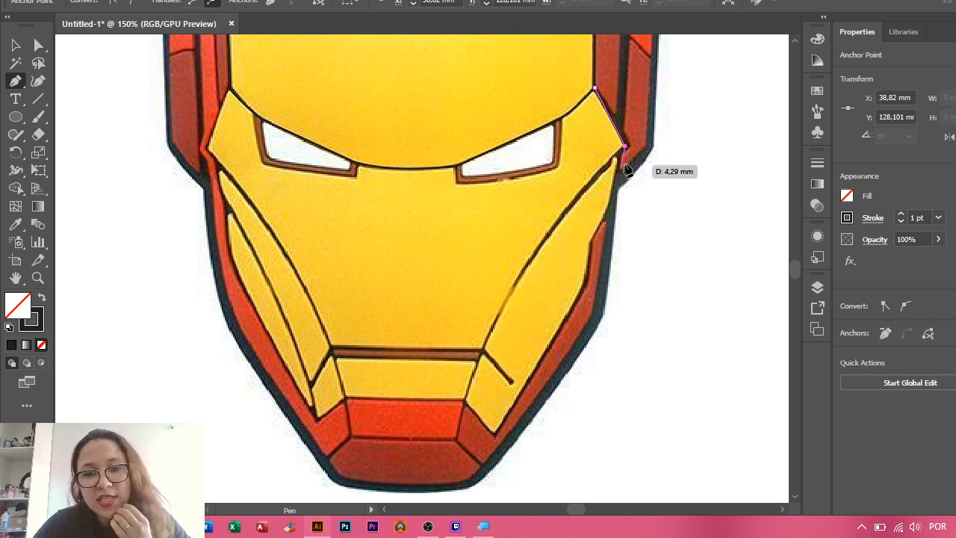
- Curve the outline down the right cheek line to the chin plate's upper right corner, and run it straight to the upper left corner
drag(465, 400, 397, 437)
click(464, 251)
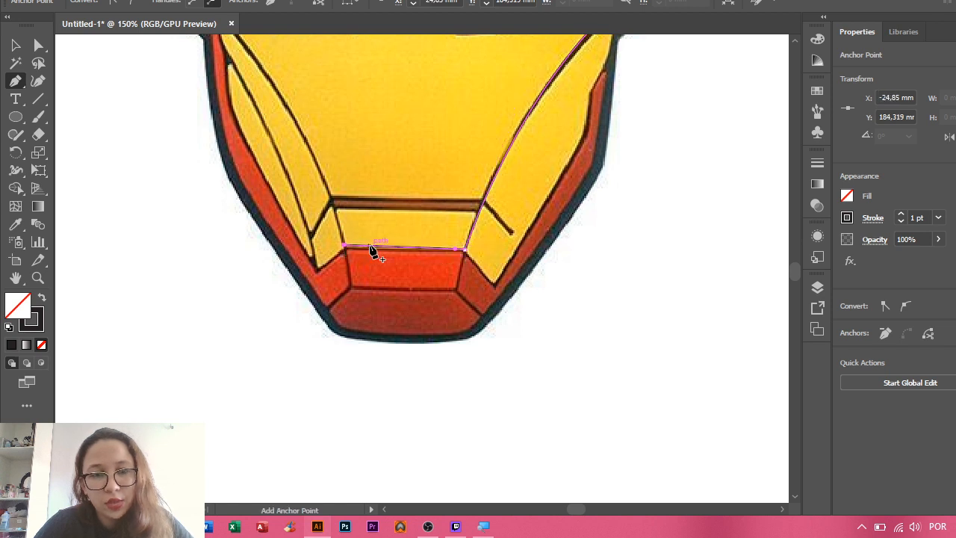
click(349, 250)
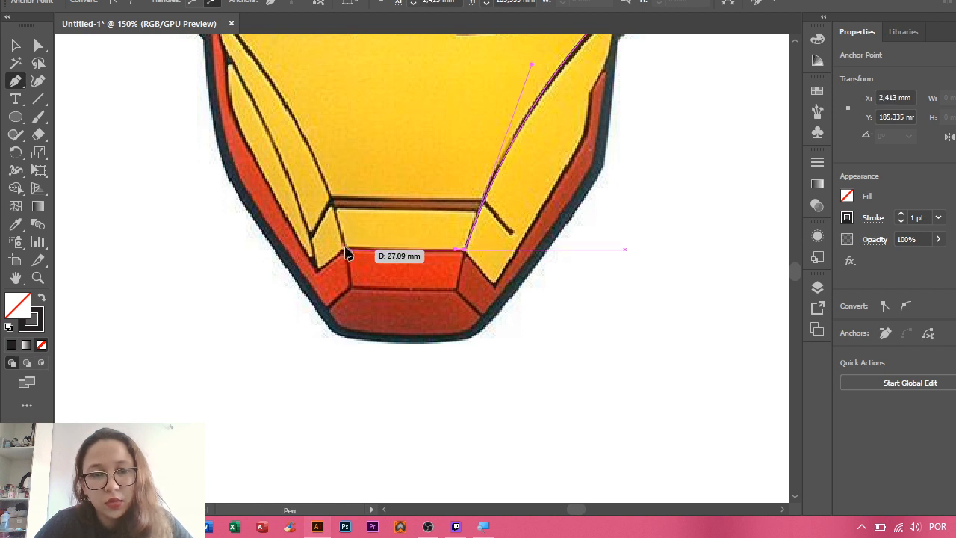
- Curve the outline up the left cheek line to the outer corner beside the left eye, and continue straight to the forehead's lower left corner
scroll(471, 254, up, 4)
scroll(465, 337, down, 1)
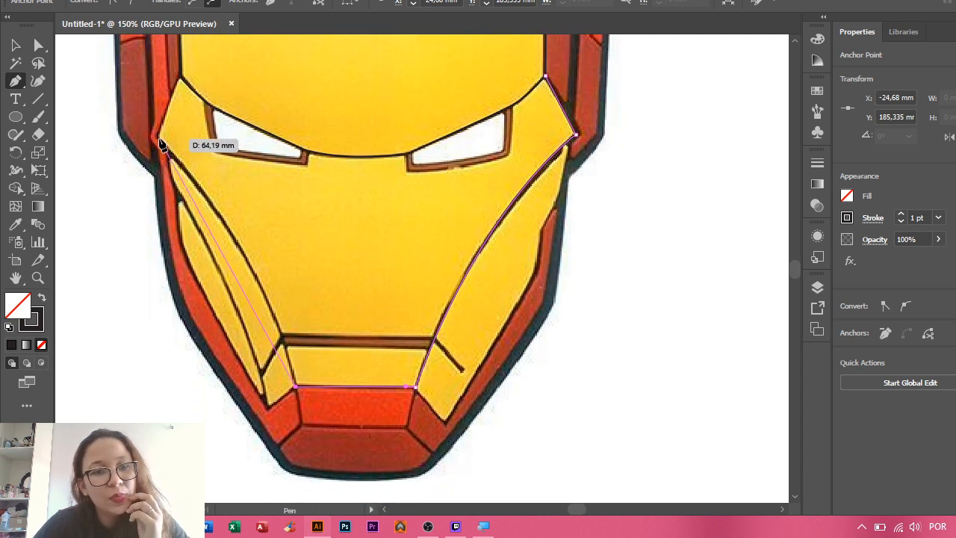
drag(160, 138, 275, 363)
scroll(77, 64, left, 3)
scroll(132, 64, up, 5)
scroll(389, 378, down, 3)
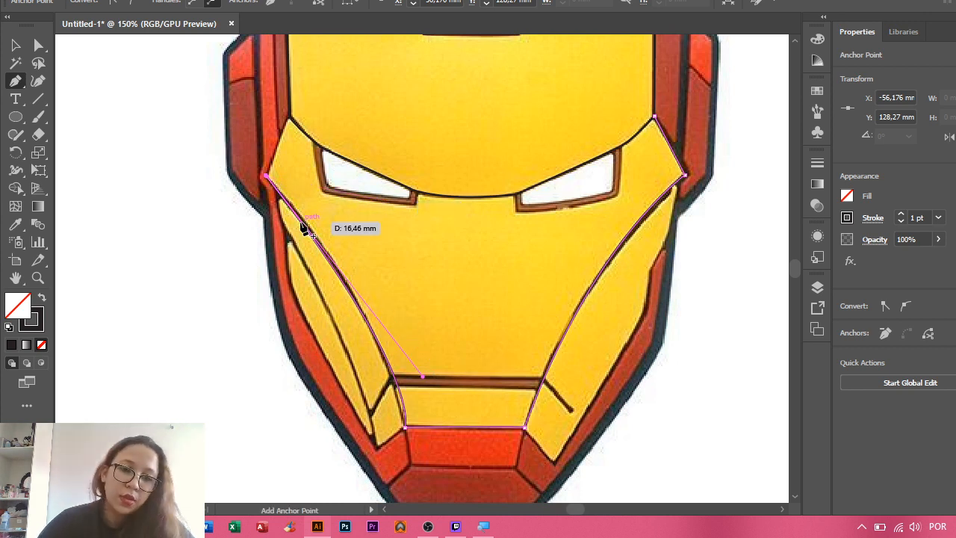
key(ctrl+minus)
drag(369, 216, 279, 163)
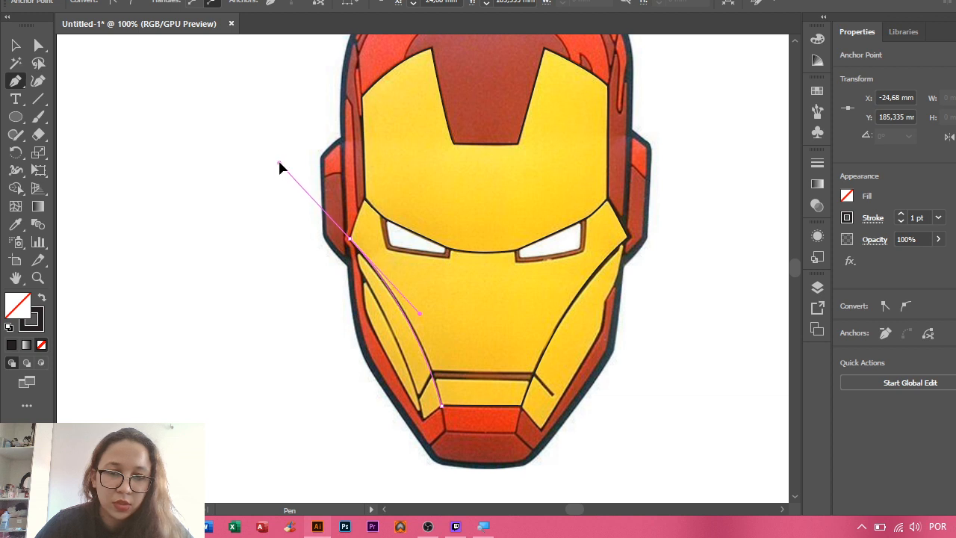
click(349, 237)
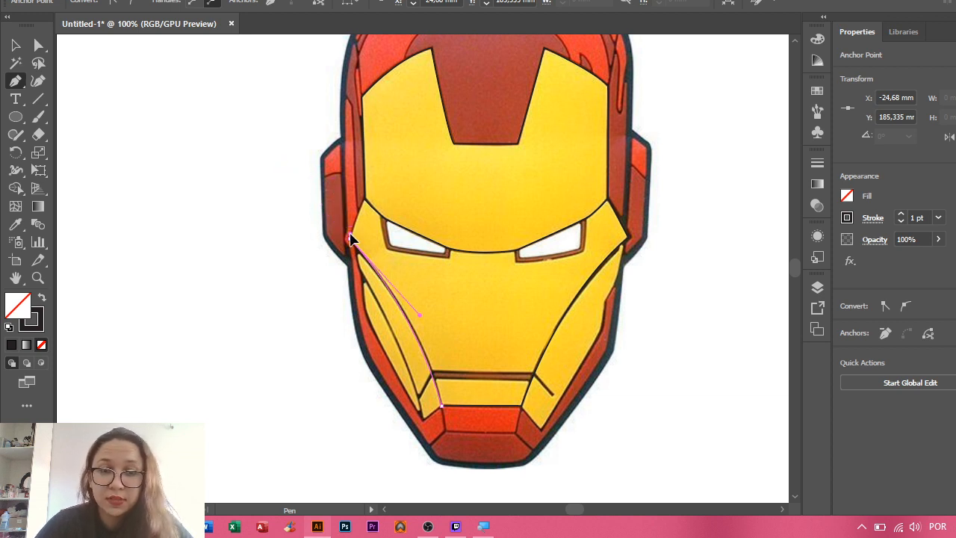
drag(363, 198, 542, 254)
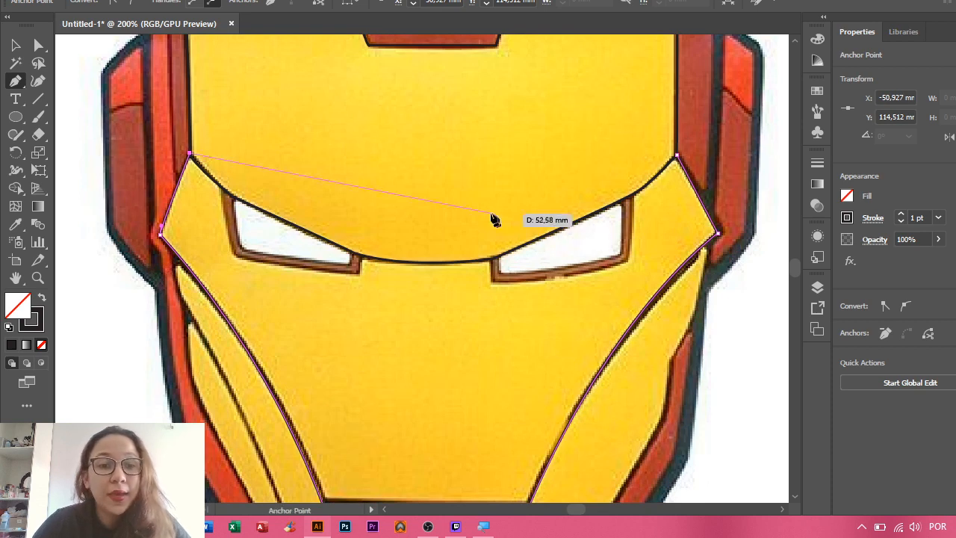
- End the lower-face path open at the left brow corner, and select the forehead outline with the Selection tool
drag(489, 223, 445, 133)
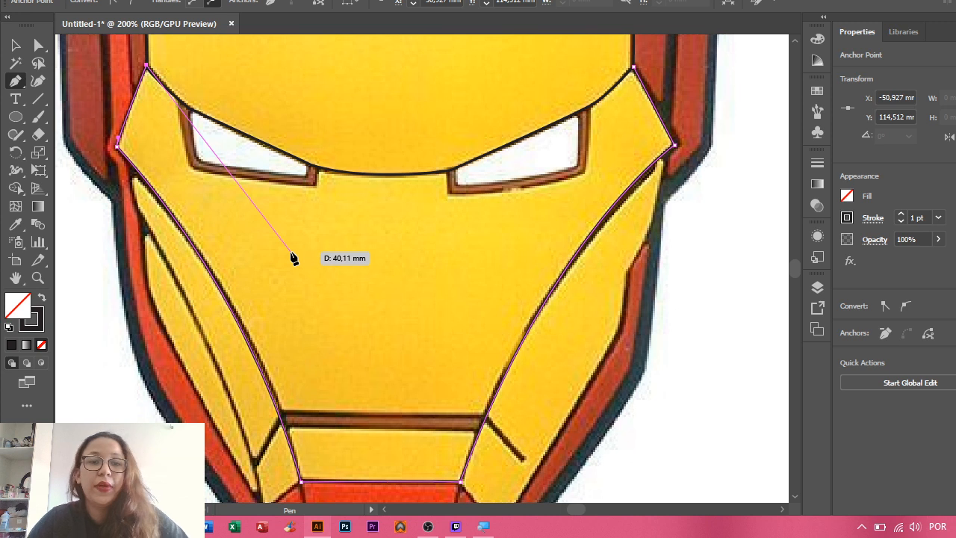
key(Escape)
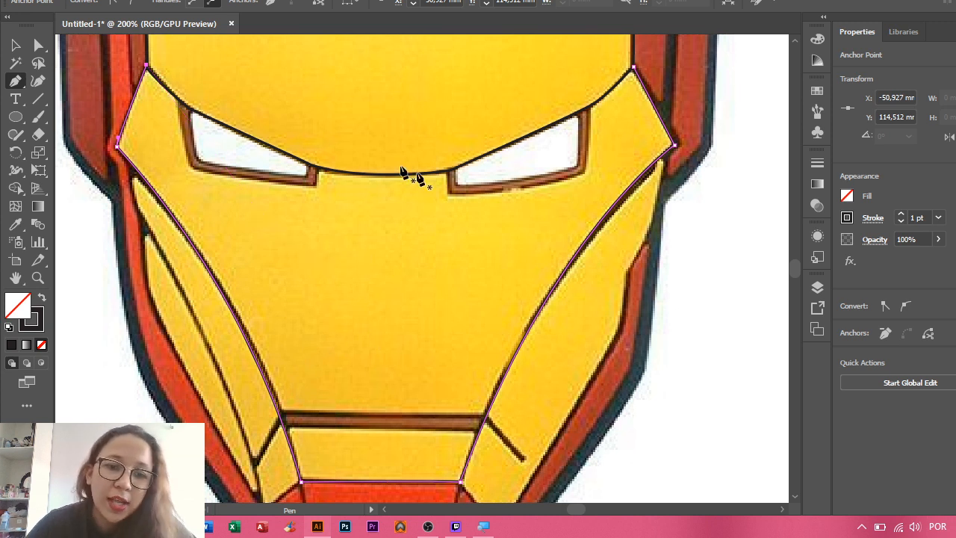
click(16, 45)
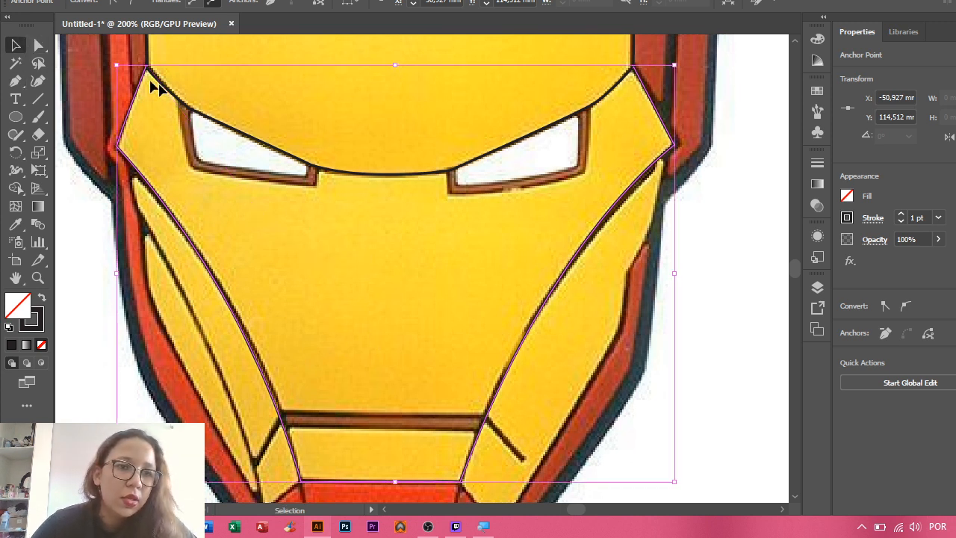
click(153, 88)
click(187, 111)
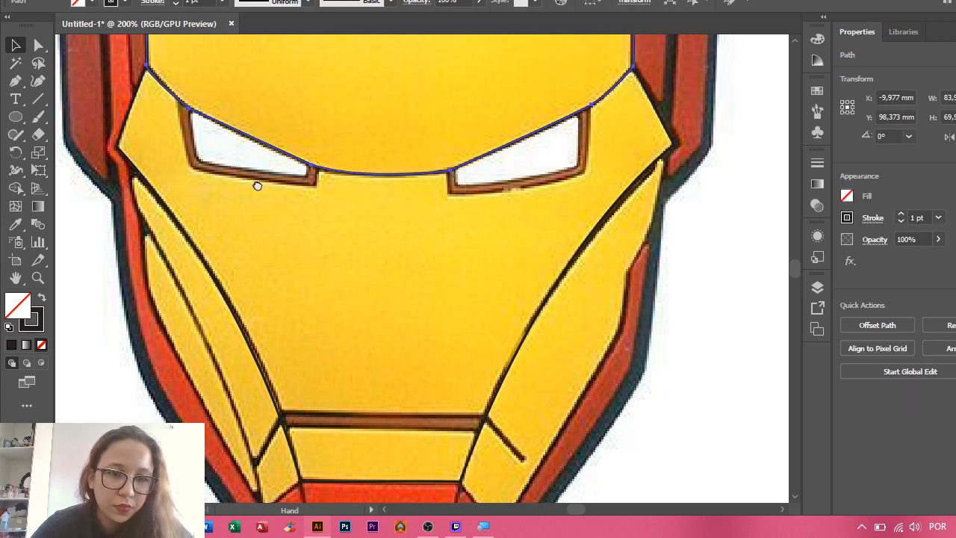
- Move the lower face path's upper-left anchor point slightly up and to the right within the forehead outline's corner
drag(257, 185, 388, 278)
scroll(329, 238, up, 2)
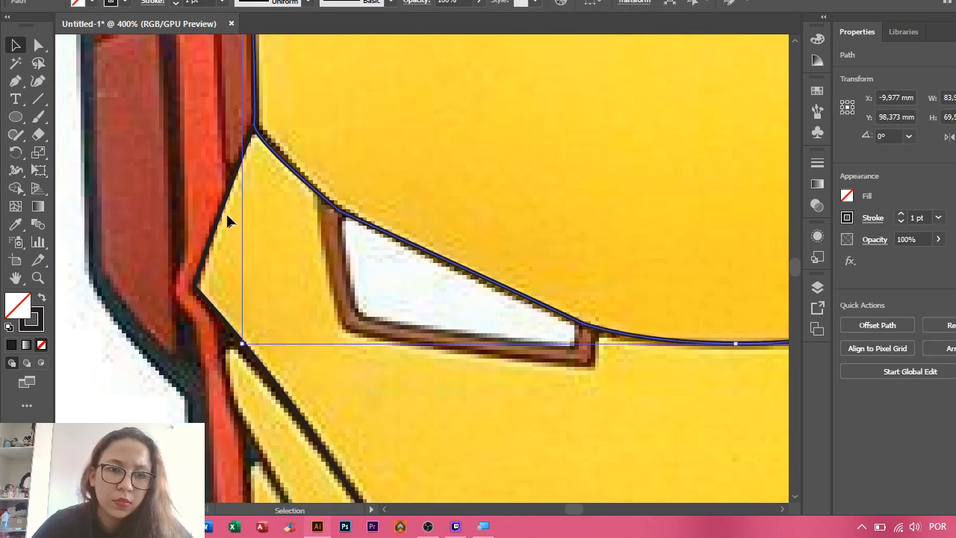
click(226, 215)
scroll(252, 178, up, 4)
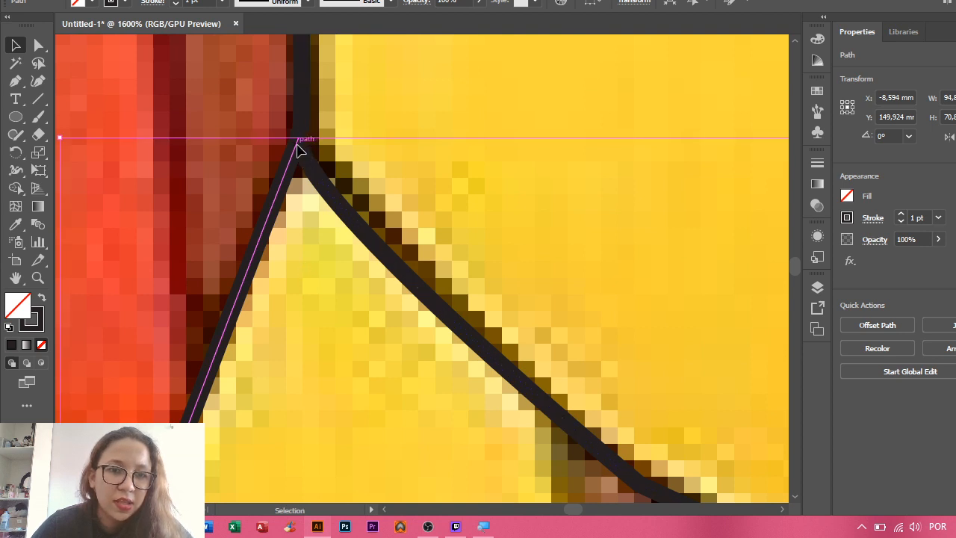
click(38, 46)
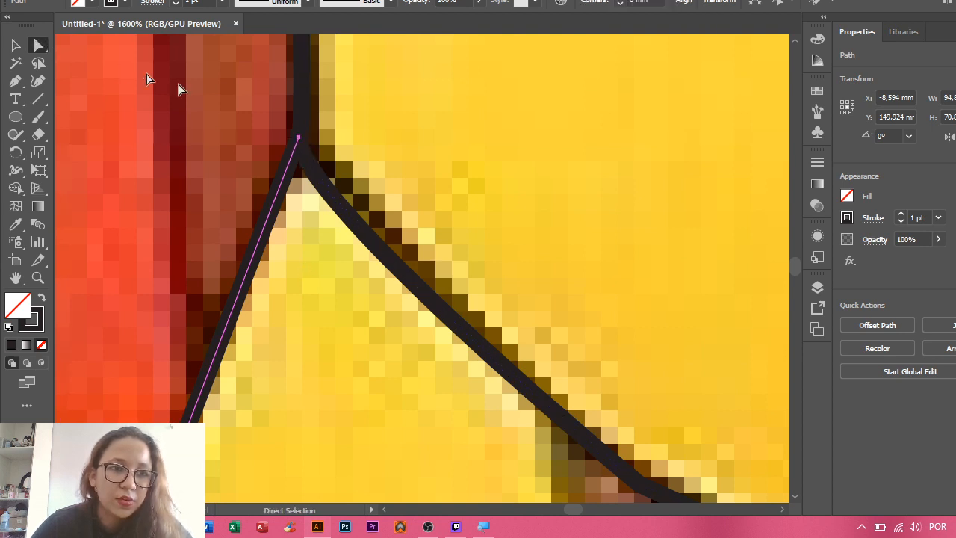
drag(320, 231, 329, 298)
scroll(312, 265, up, 5)
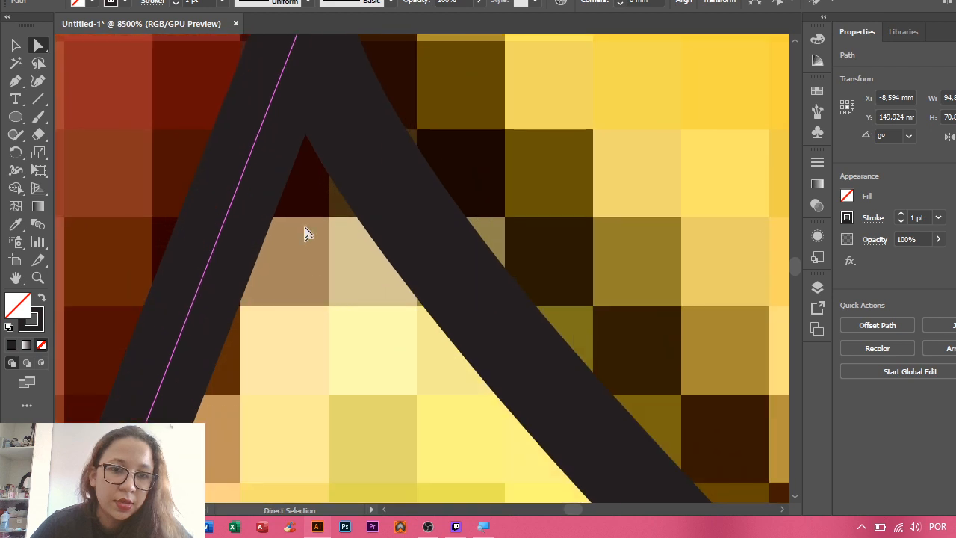
scroll(402, 309, left, 2)
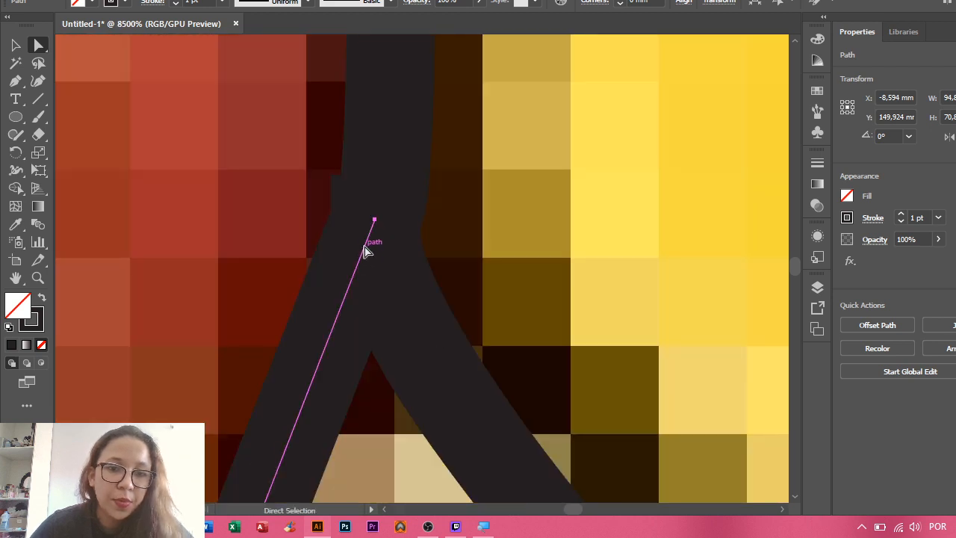
drag(377, 223, 386, 203)
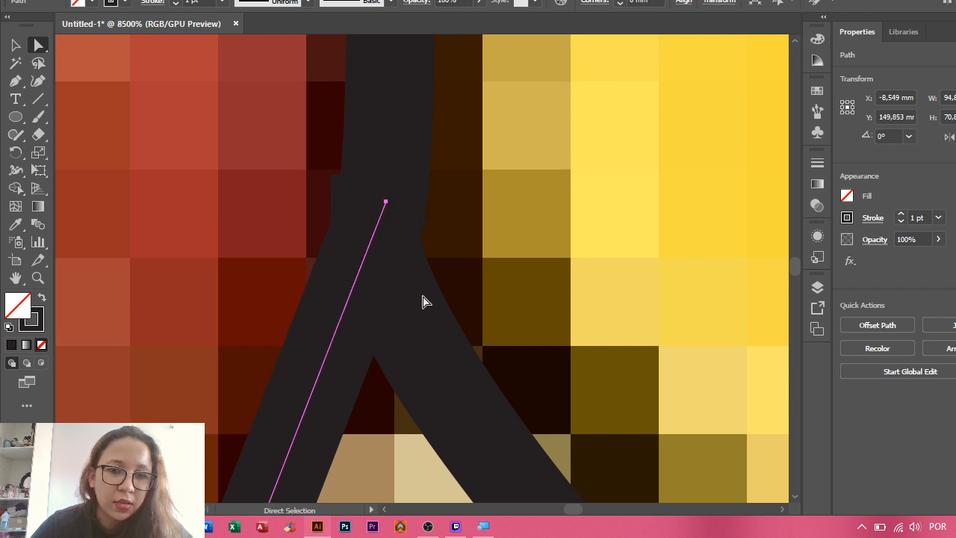
- Snap the lower face path's upper-left anchor point onto the corner of the forehead outline
click(425, 332)
click(818, 289)
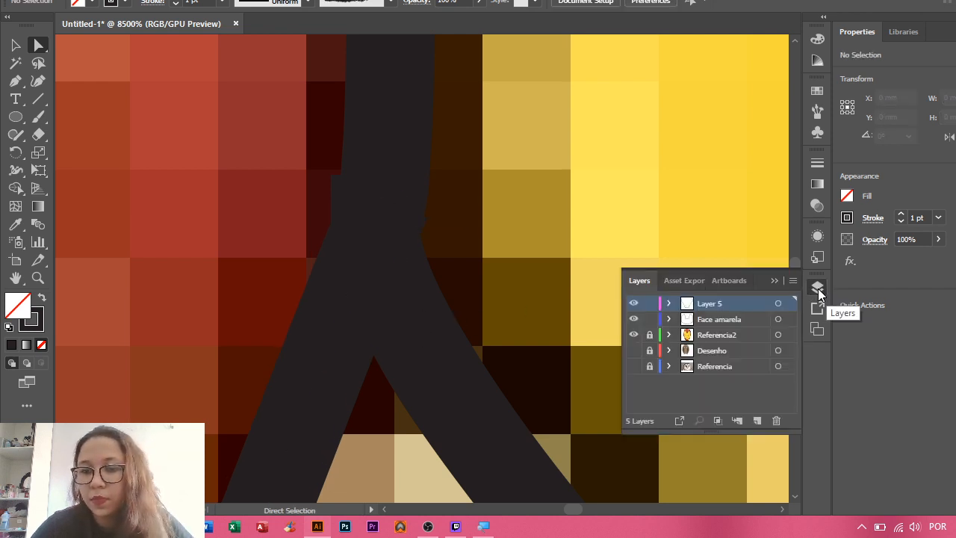
click(817, 290)
click(386, 202)
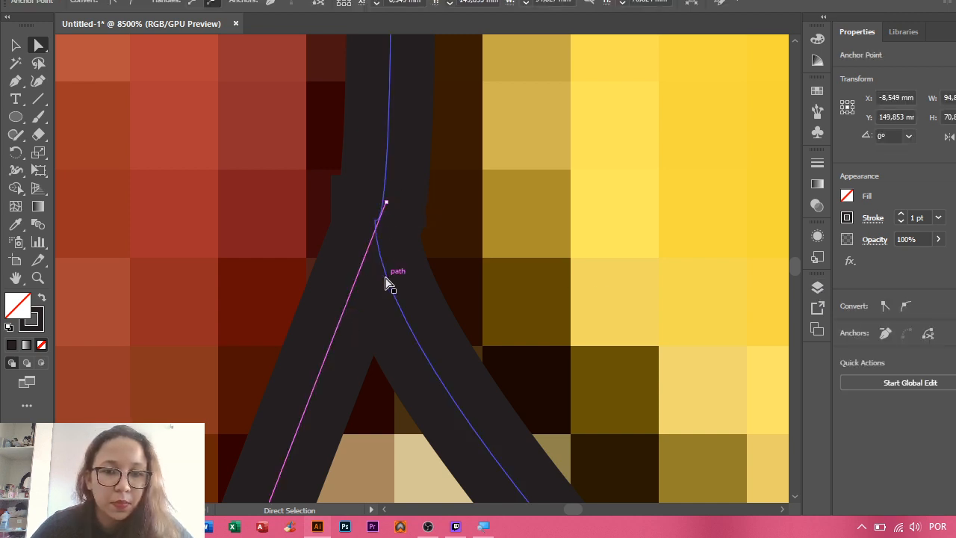
drag(389, 207, 379, 220)
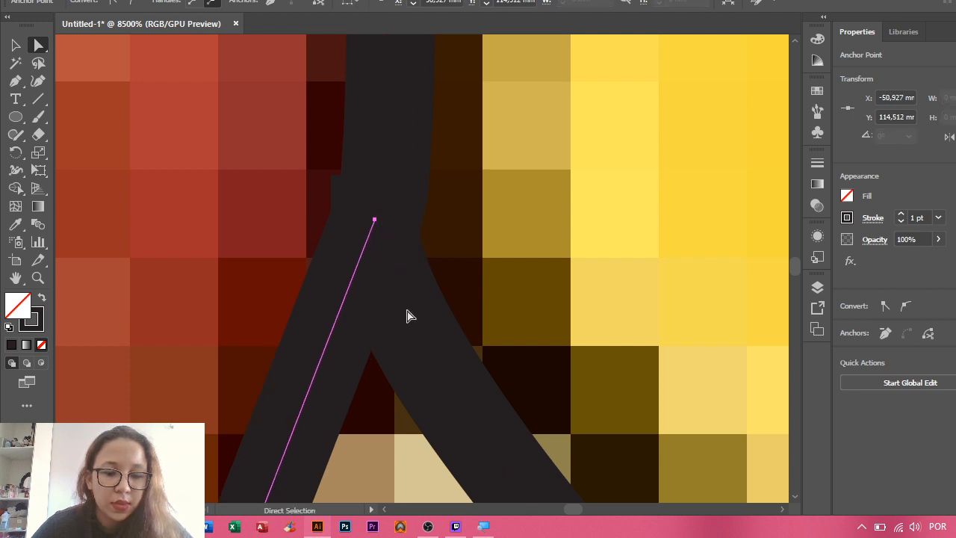
- Move the lower face path's upper-right anchor to about X 31.88 mm, Y 114.77 mm, at the forehead outline's corner
scroll(407, 321, down, 3)
scroll(555, 380, down, 8)
scroll(555, 380, right, 6)
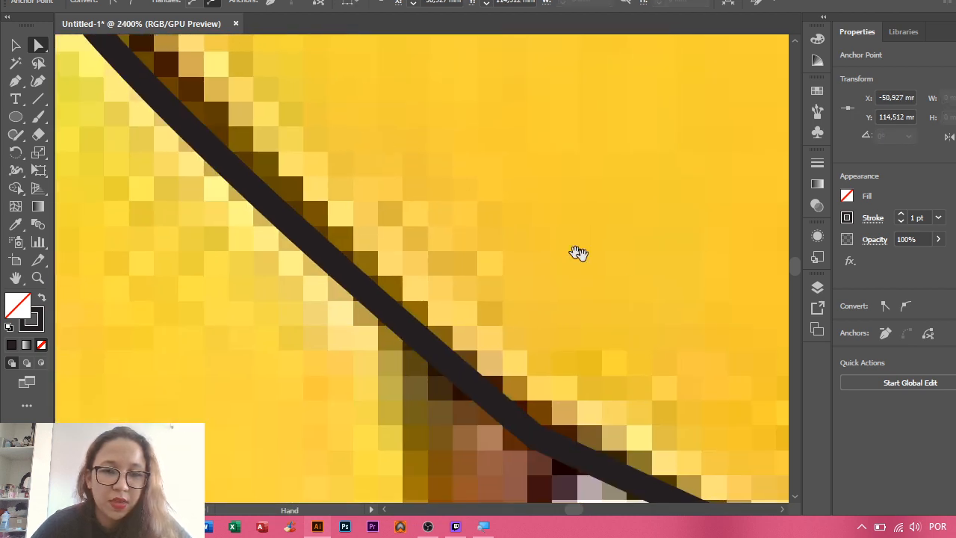
scroll(660, 311, down, 6)
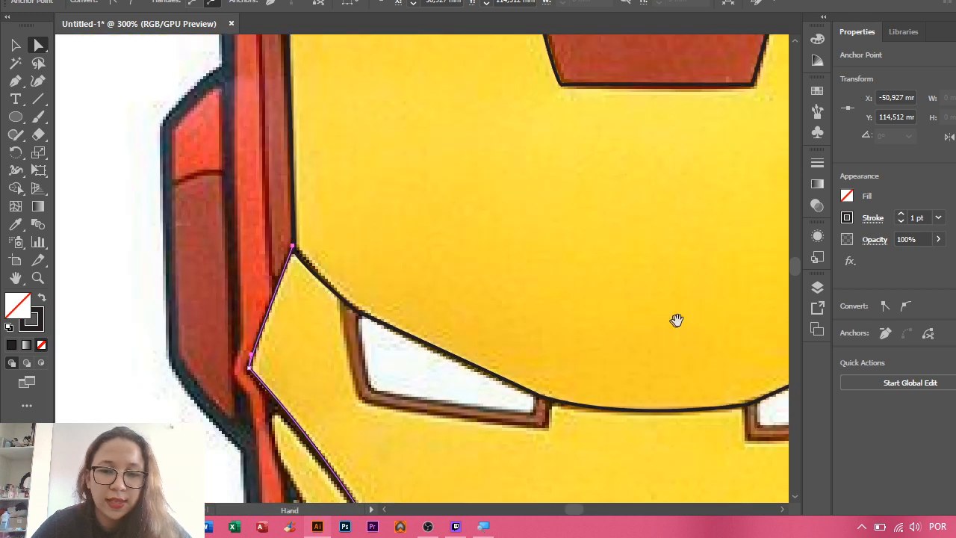
scroll(493, 234, up, 6)
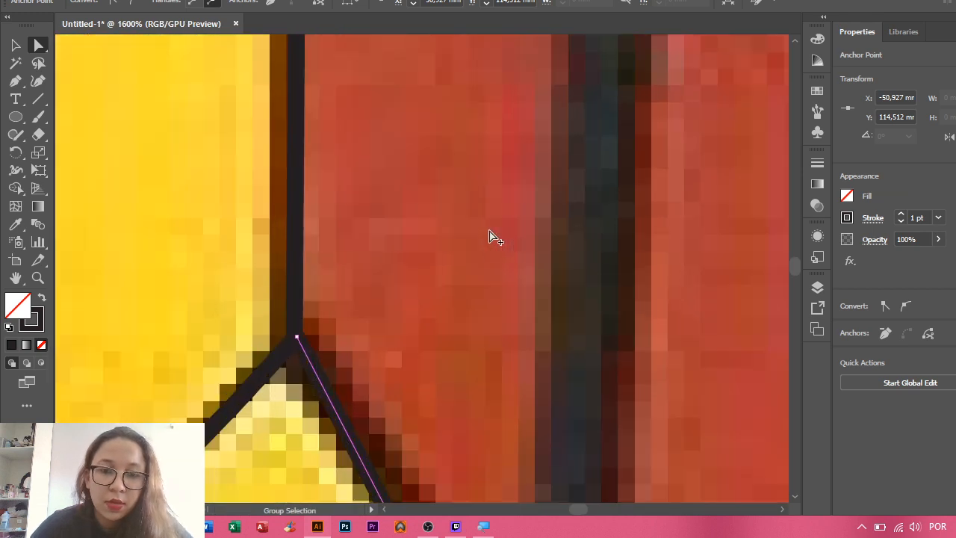
scroll(357, 263, up, 2)
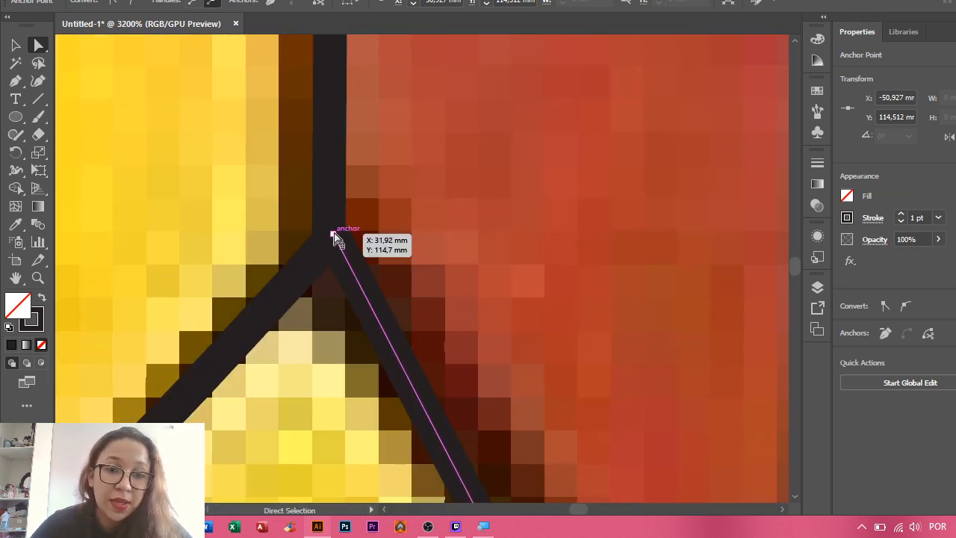
drag(333, 234, 330, 242)
scroll(438, 256, down, 6)
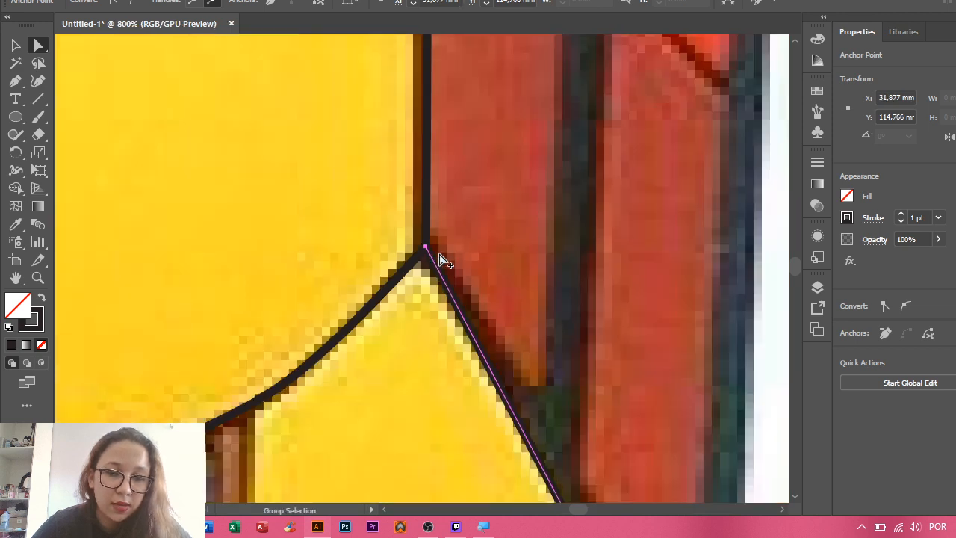
scroll(594, 196, down, 4)
scroll(555, 262, up, 1)
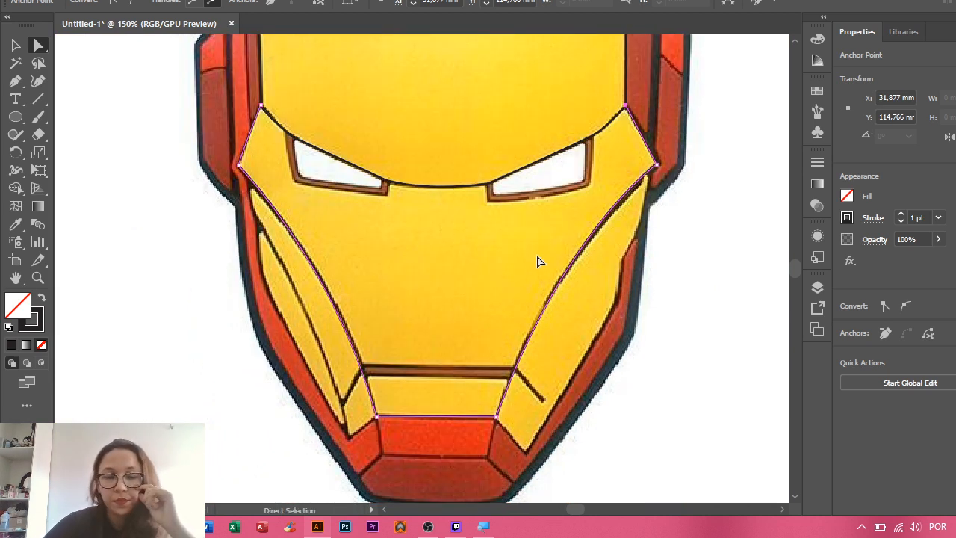
- Add anchor points with the Pen tool along the left cheek curve of the lower face path
click(15, 81)
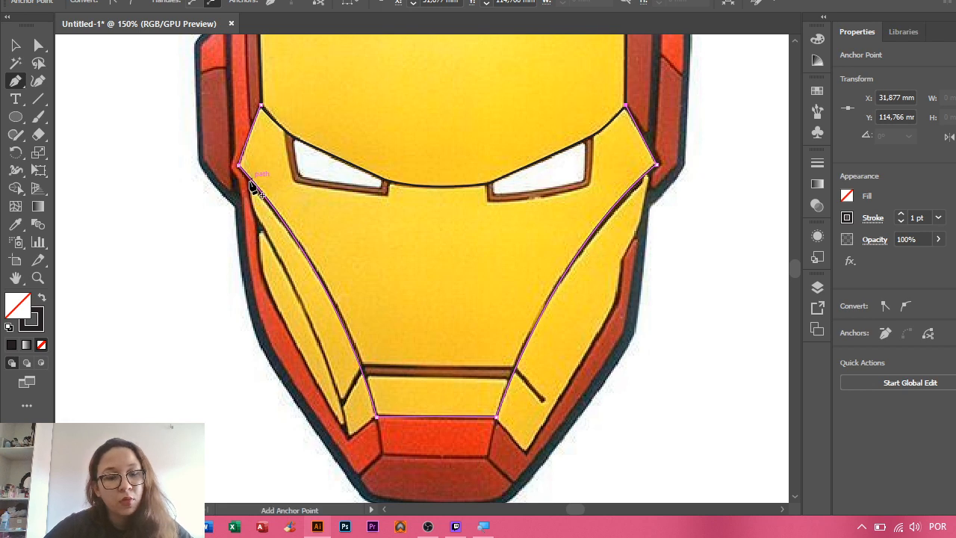
scroll(241, 190, up, 4)
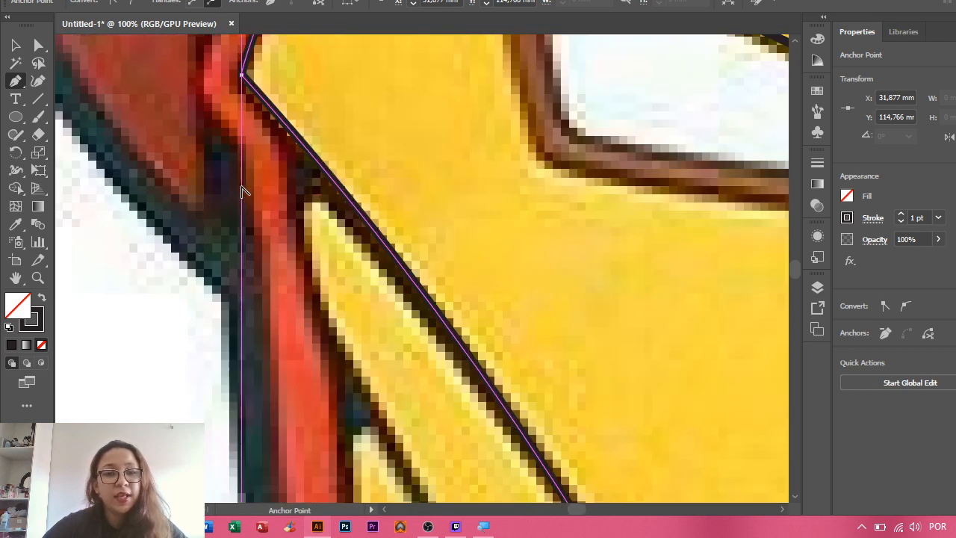
scroll(303, 186, up, 3)
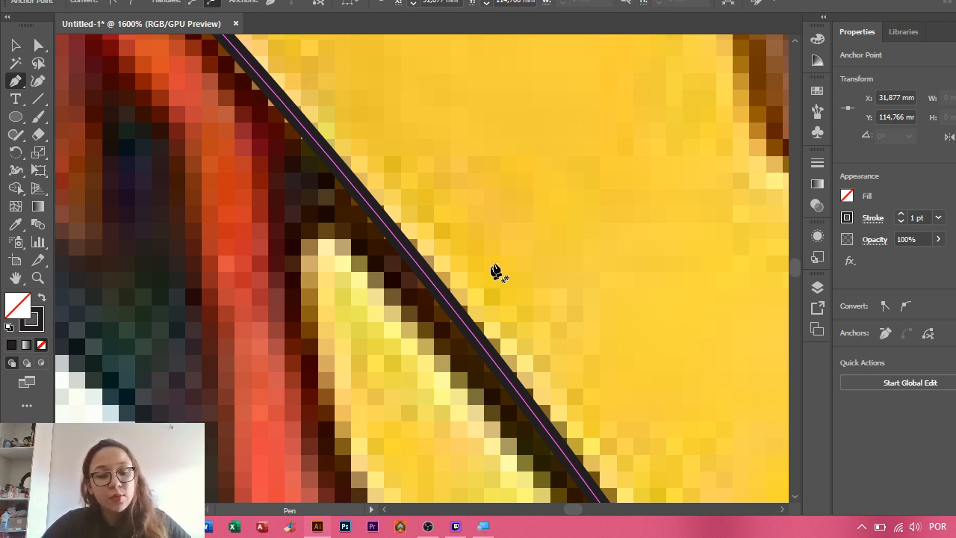
scroll(496, 273, down, 5)
drag(650, 305, 313, 241)
drag(516, 449, 476, 356)
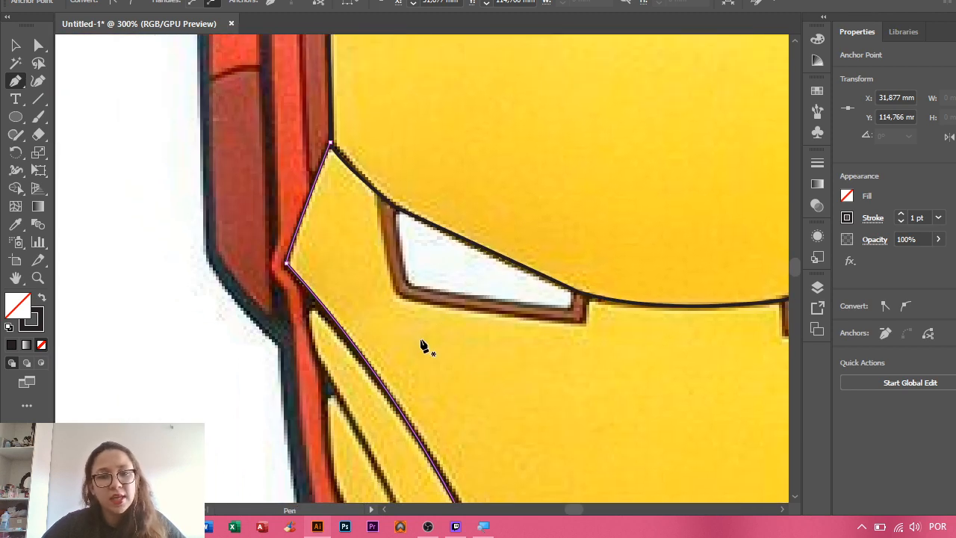
scroll(333, 327, up, 7)
drag(351, 222, 626, 276)
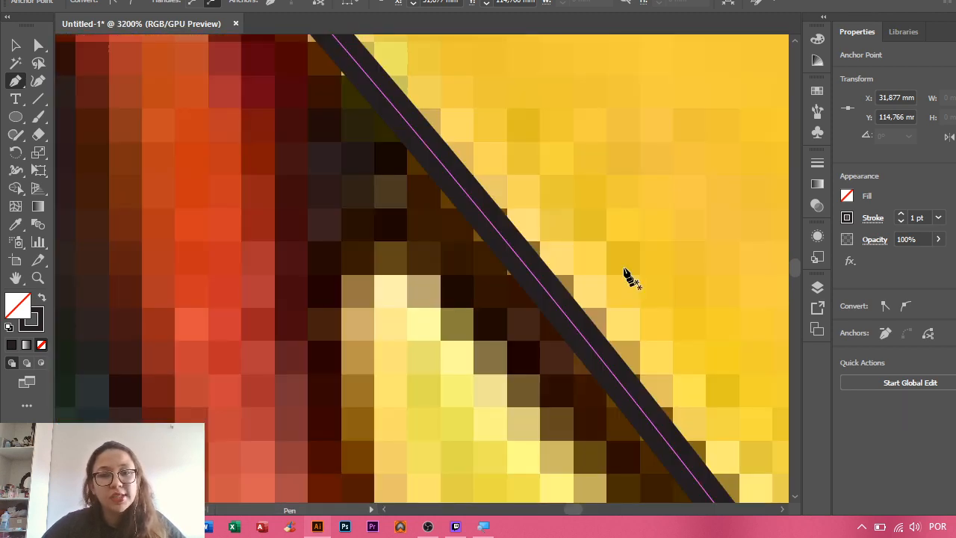
scroll(542, 202, down, 5)
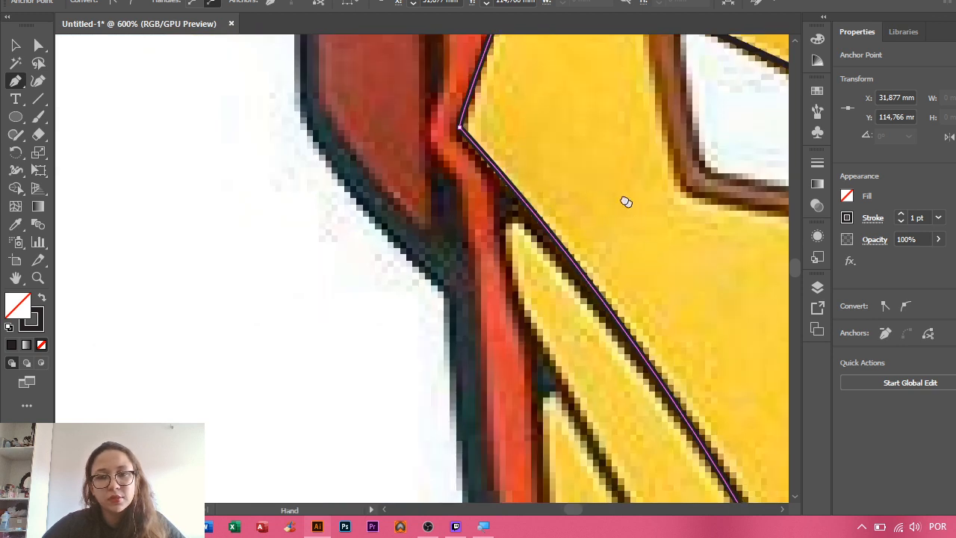
drag(623, 202, 465, 132)
click(372, 91)
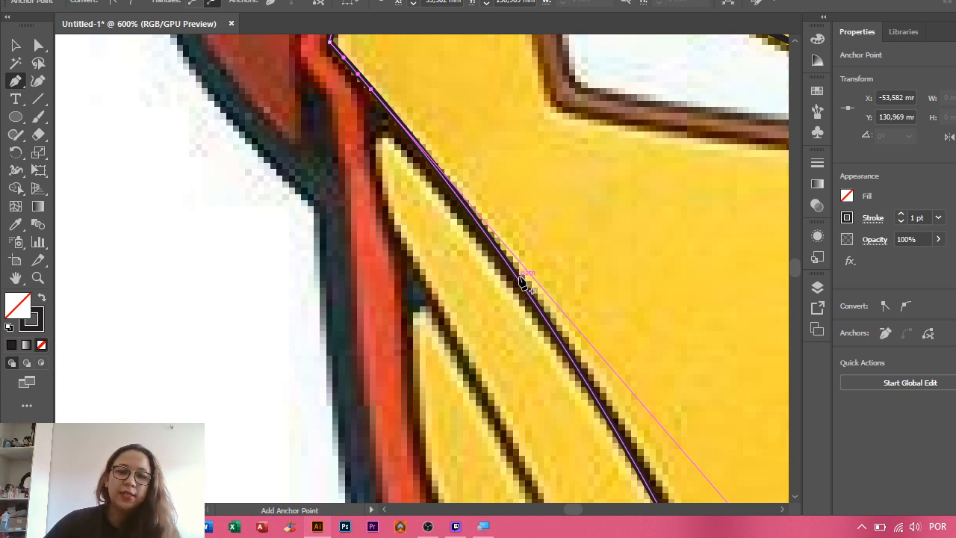
click(558, 340)
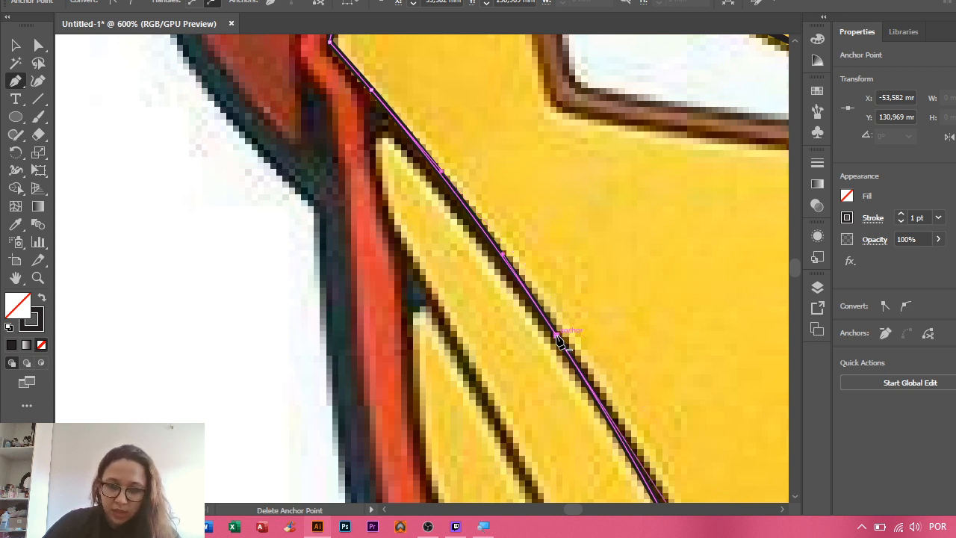
click(493, 245)
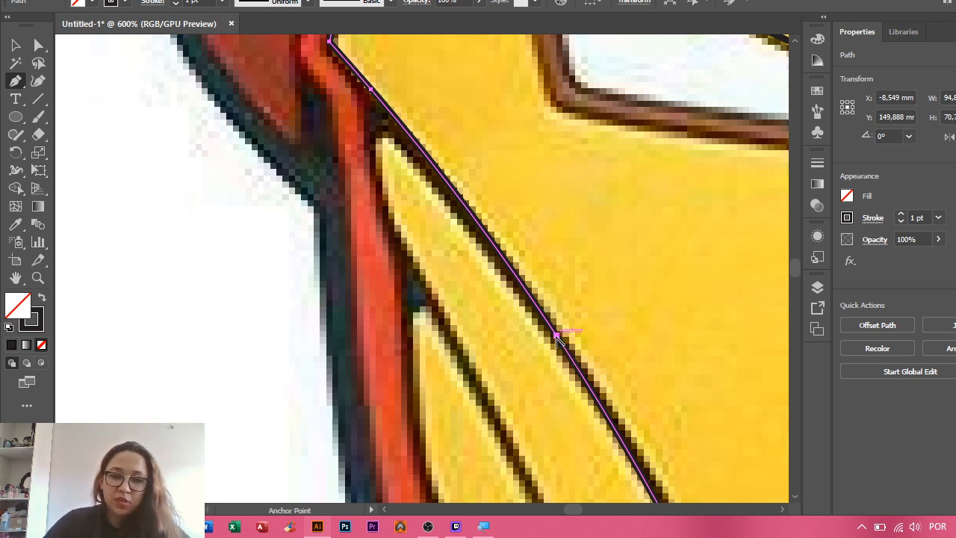
- Try deleting the extra anchor points from the left cheek curve, and undo the changes to restore its shape
scroll(556, 338, up, 6)
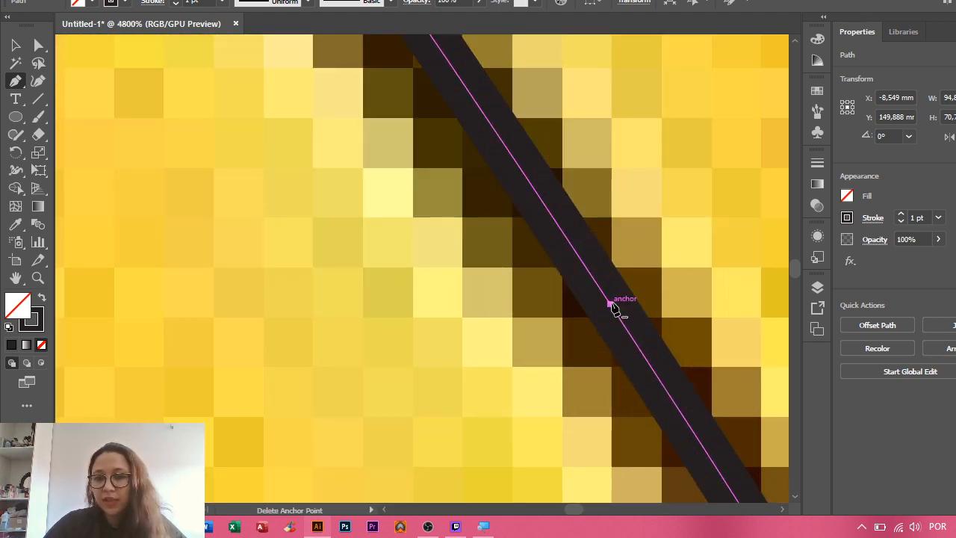
scroll(612, 307, down, 6)
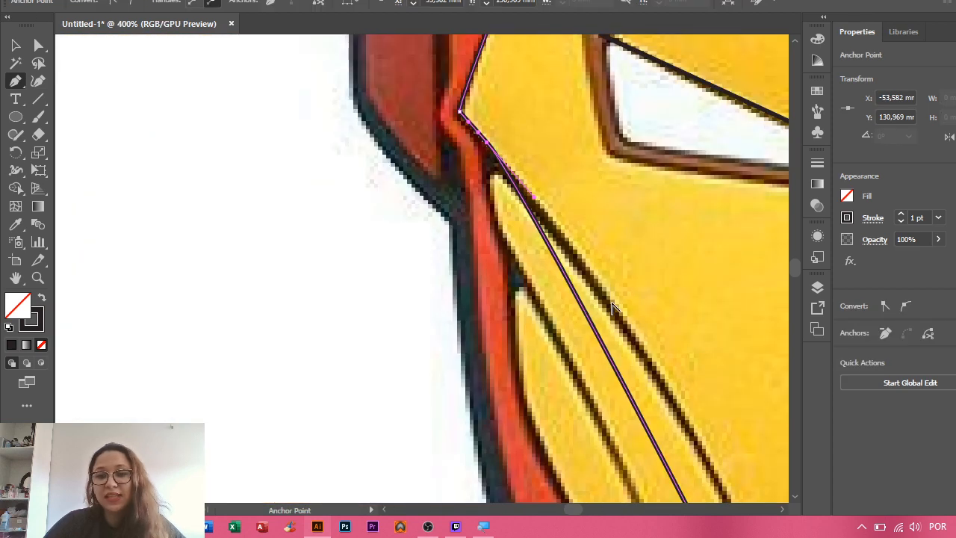
mouse_move(702, 339)
mouse_down()
mouse_move(439, 188)
mouse_move(667, 322)
mouse_up()
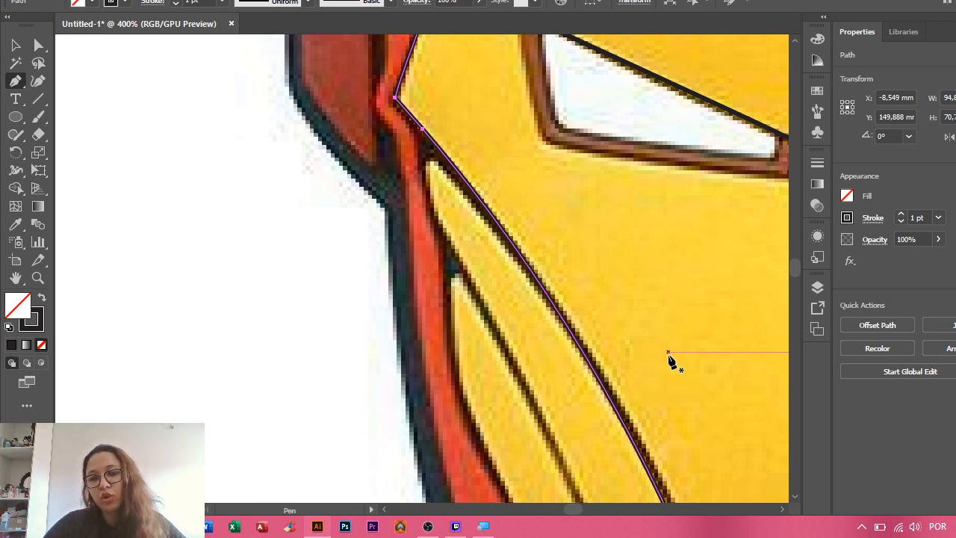
drag(670, 358, 712, 411)
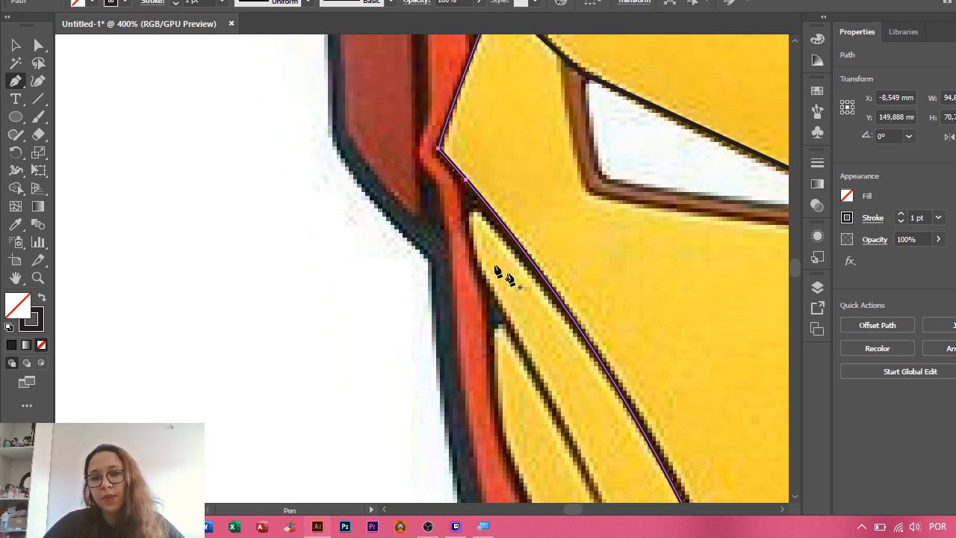
click(467, 182)
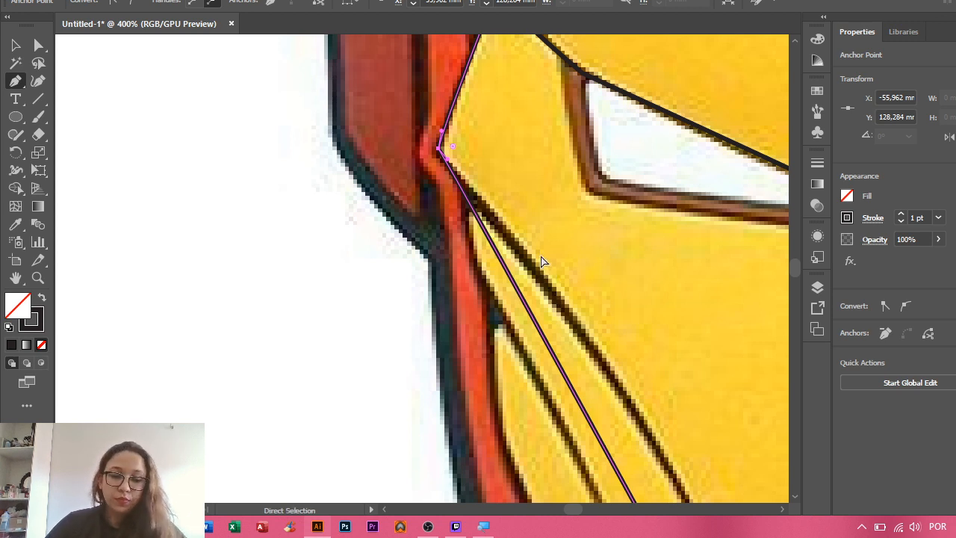
key(ctrl+z)
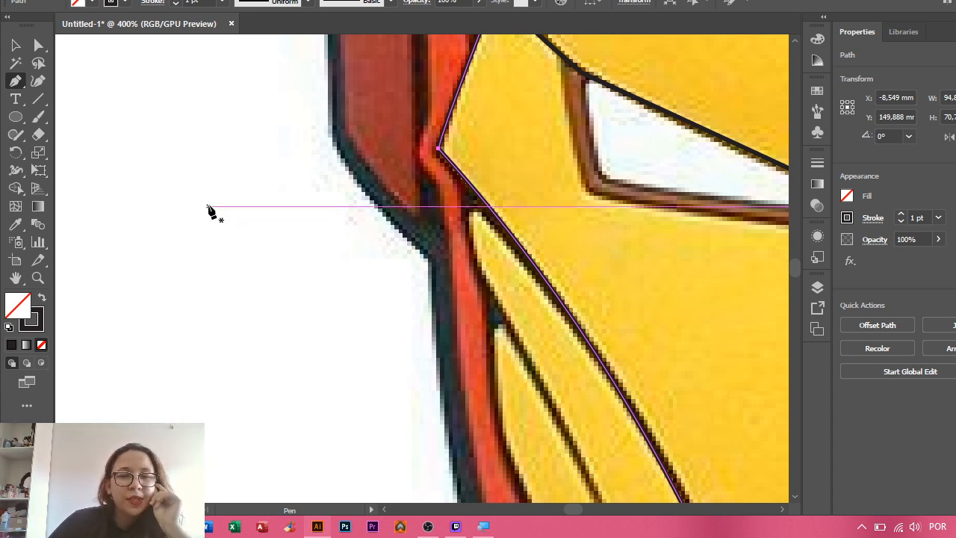
- Draw a closed six-point polygon with straight segments on the blank area left of the helmet
click(132, 241)
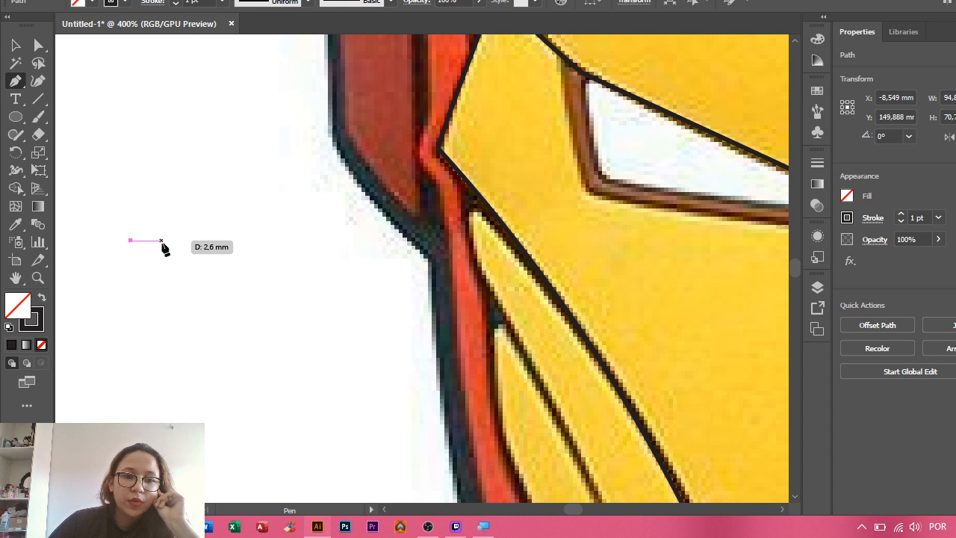
click(208, 244)
click(215, 313)
click(161, 317)
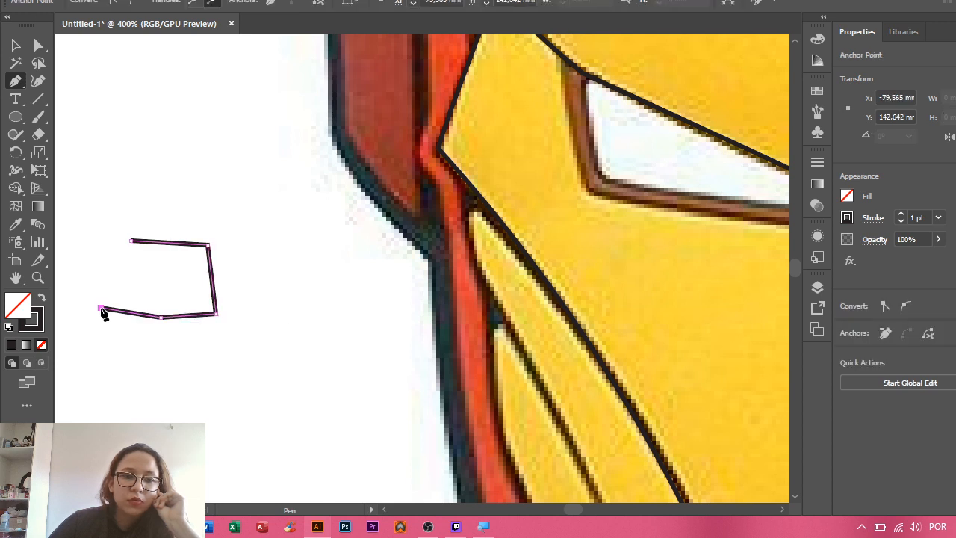
click(101, 308)
click(104, 264)
click(132, 242)
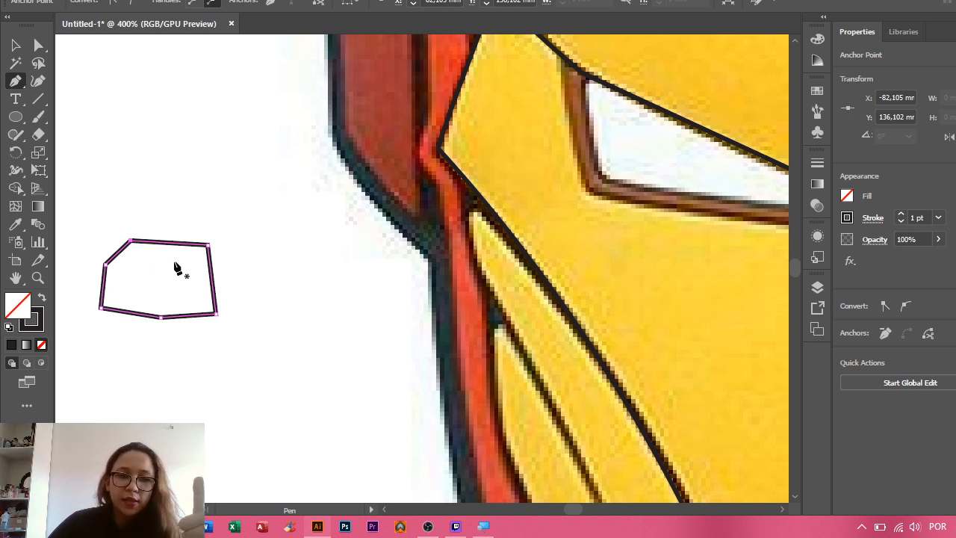
- Delete the upper-right anchor point of the six-point polygon beside the helmet
click(208, 245)
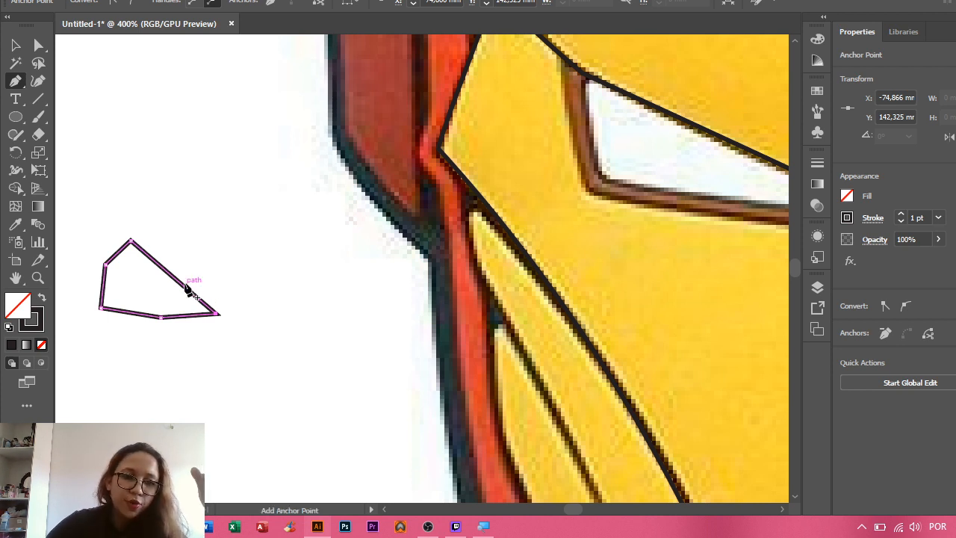
scroll(191, 303, up, 2)
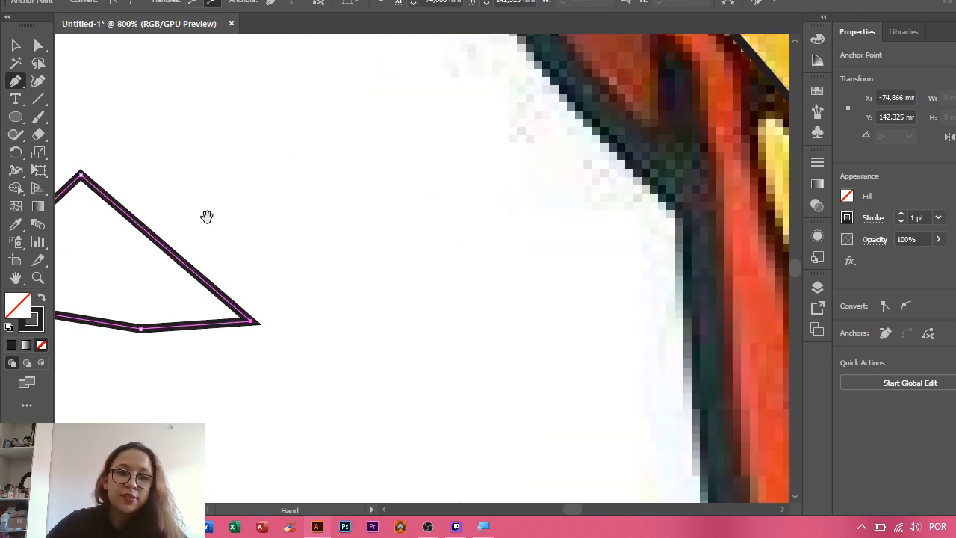
- Add anchor points along the bottom edge and the long diagonal edge of the polygon beside the helmet
drag(254, 218, 432, 220)
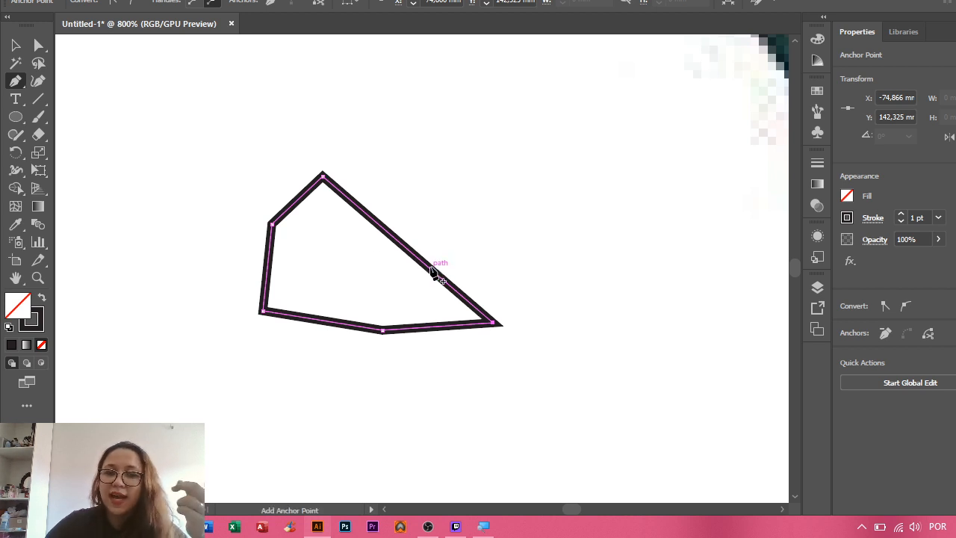
click(421, 329)
click(428, 266)
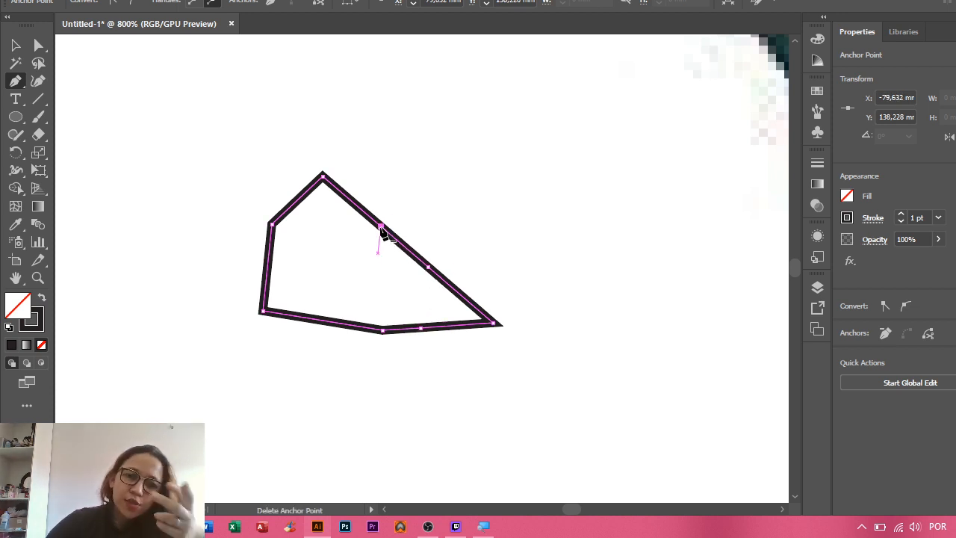
- Delete the polygon's two left-side anchor points and the extra anchor points along its edges, leaving a three-point triangle
click(262, 311)
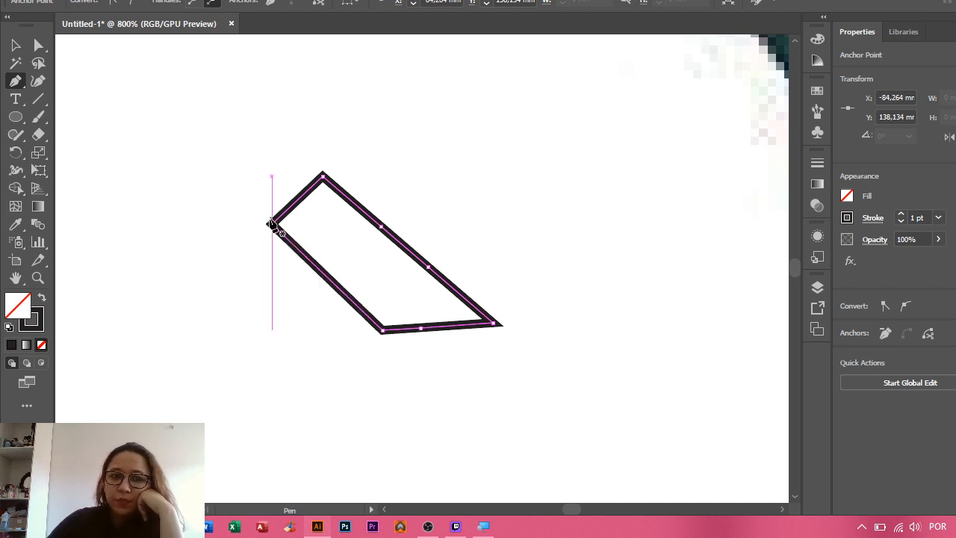
drag(271, 222, 198, 209)
key(ctrl+z)
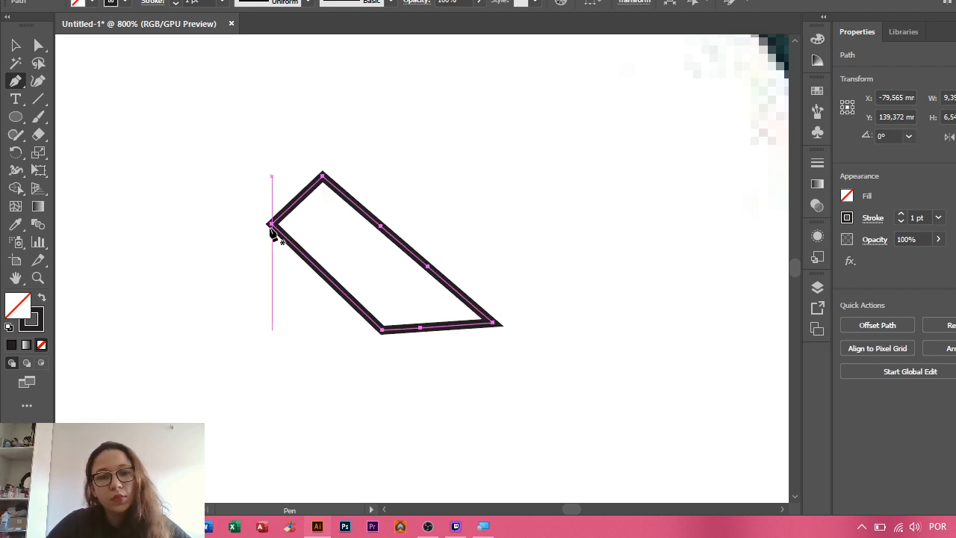
click(272, 224)
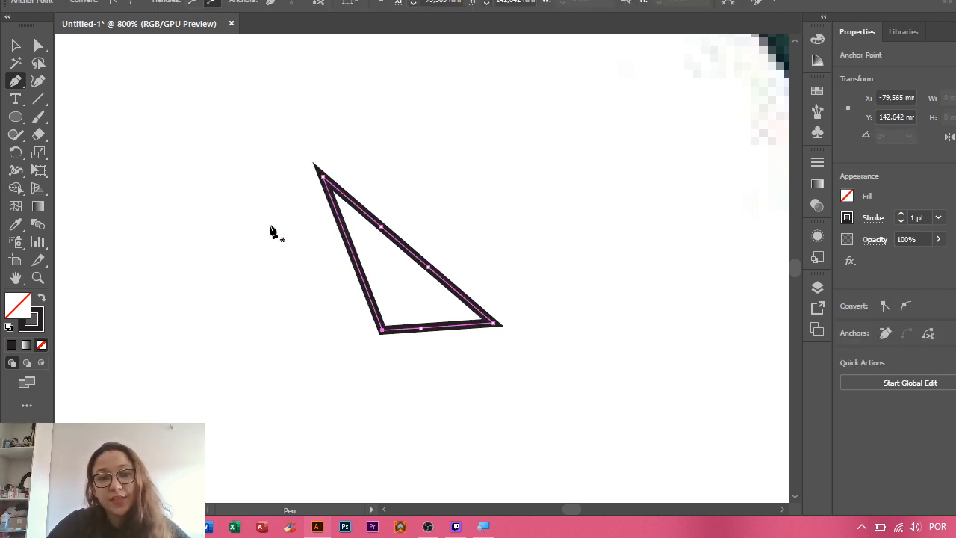
click(381, 225)
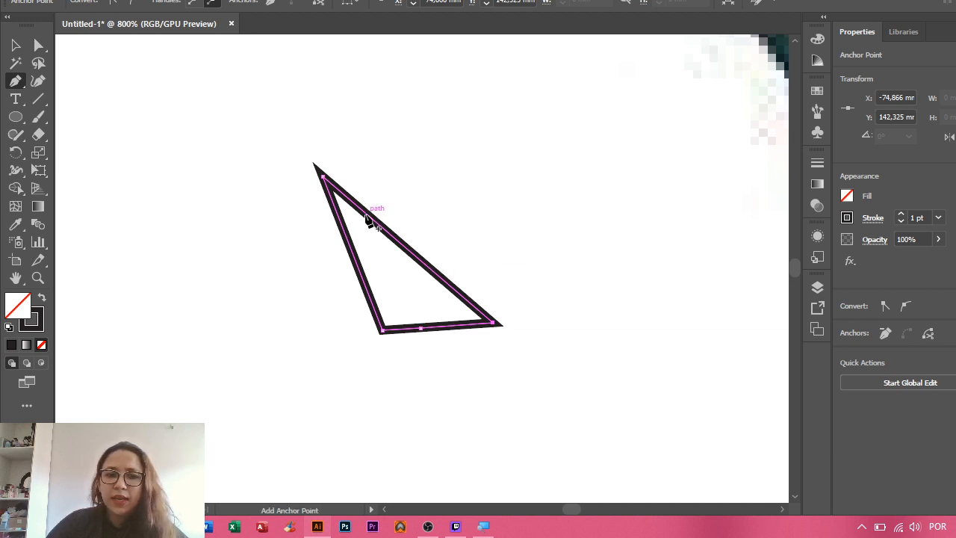
click(421, 327)
- Move the triangle's upper anchor point to the right with Direct Selection so the apex sits above its base
click(38, 45)
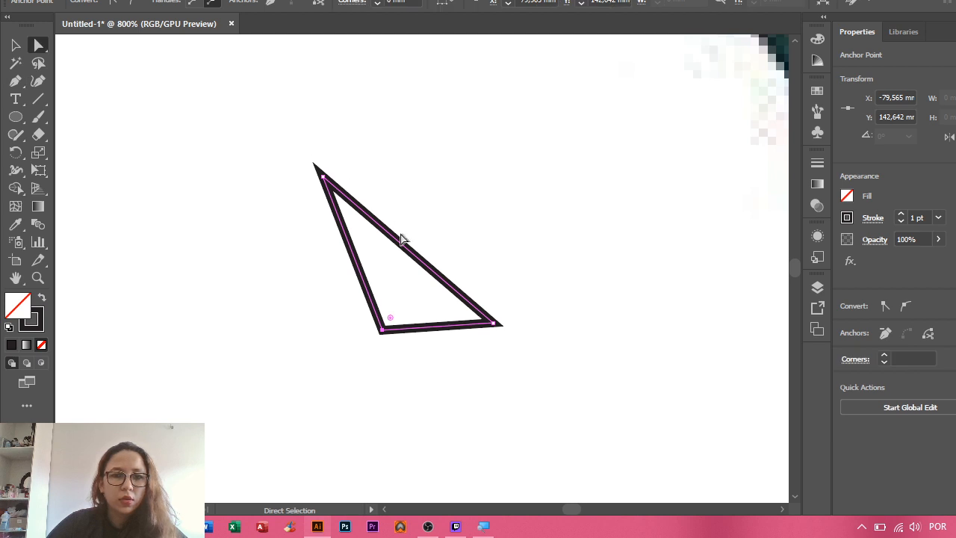
click(331, 204)
drag(321, 173, 418, 163)
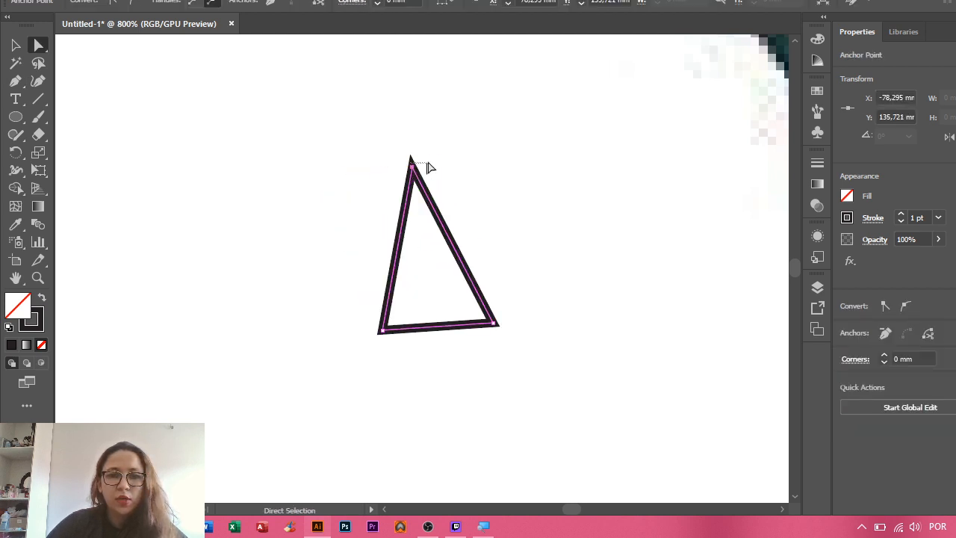
click(427, 167)
click(413, 166)
drag(413, 166, 424, 161)
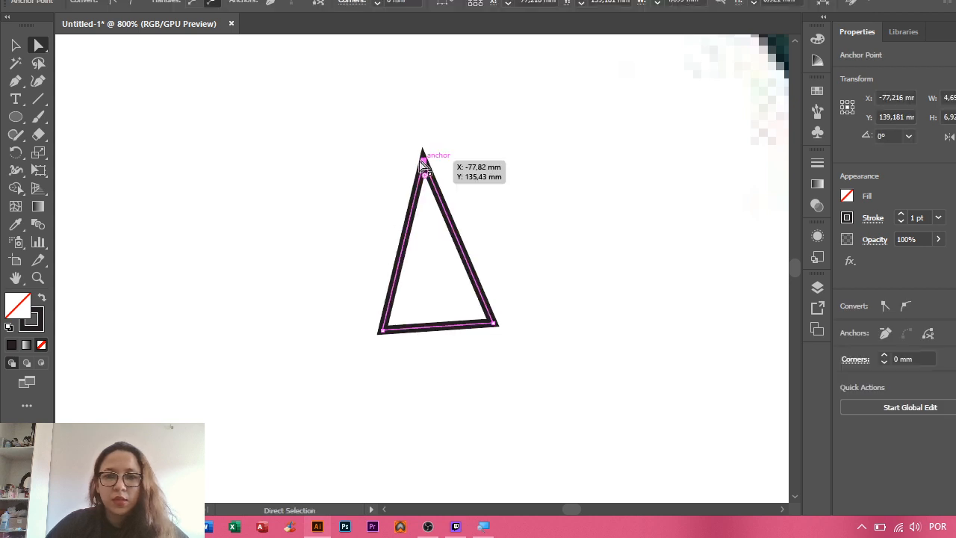
- Add one anchor point near the bottom of the triangle's right side and another on its left side
click(15, 81)
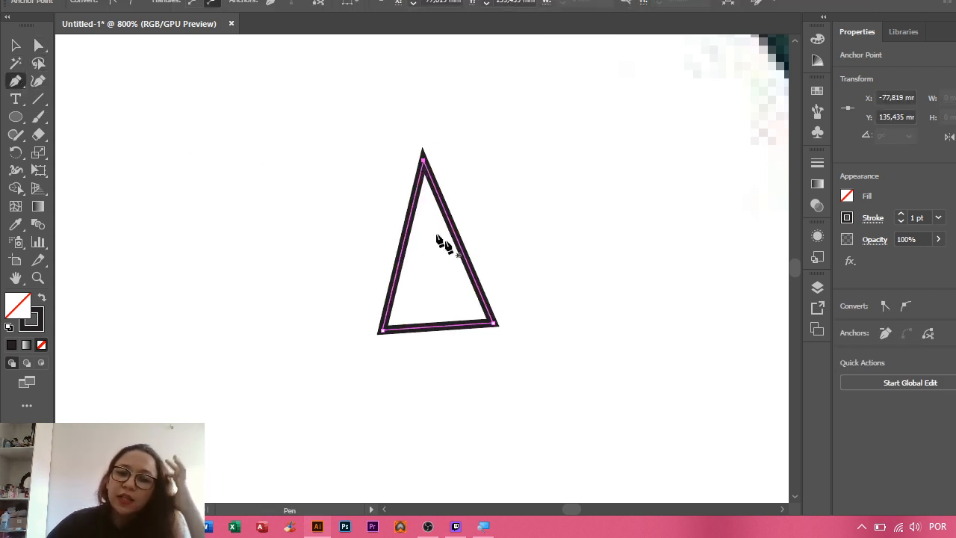
click(485, 302)
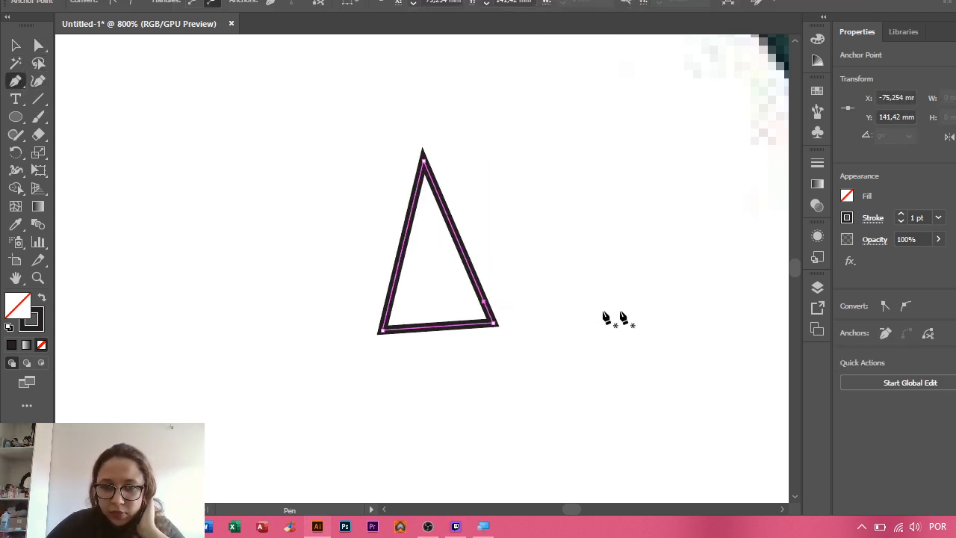
click(396, 278)
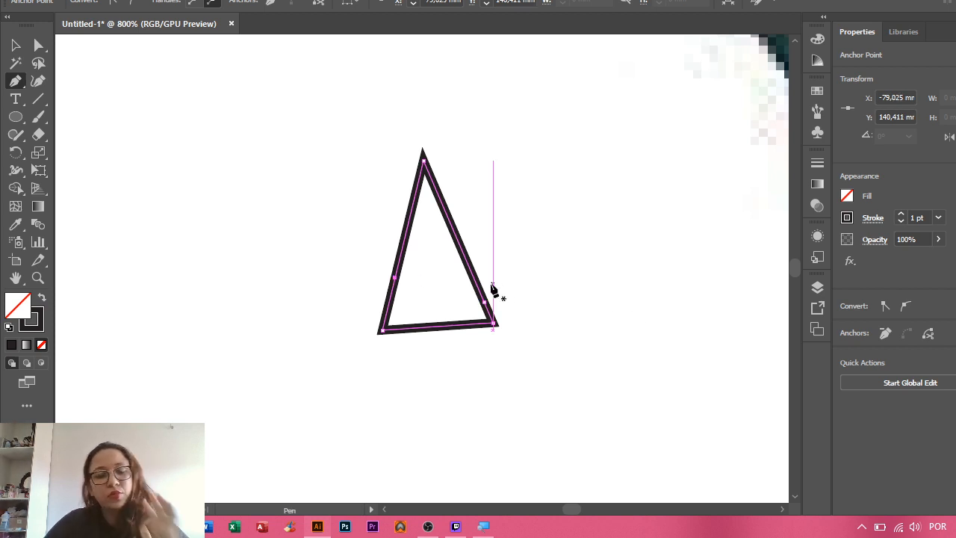
- Select the practice triangle beside the helmet and delete it
scroll(490, 283, down, 4)
scroll(550, 307, right, 5)
scroll(550, 307, down, 2)
key(v)
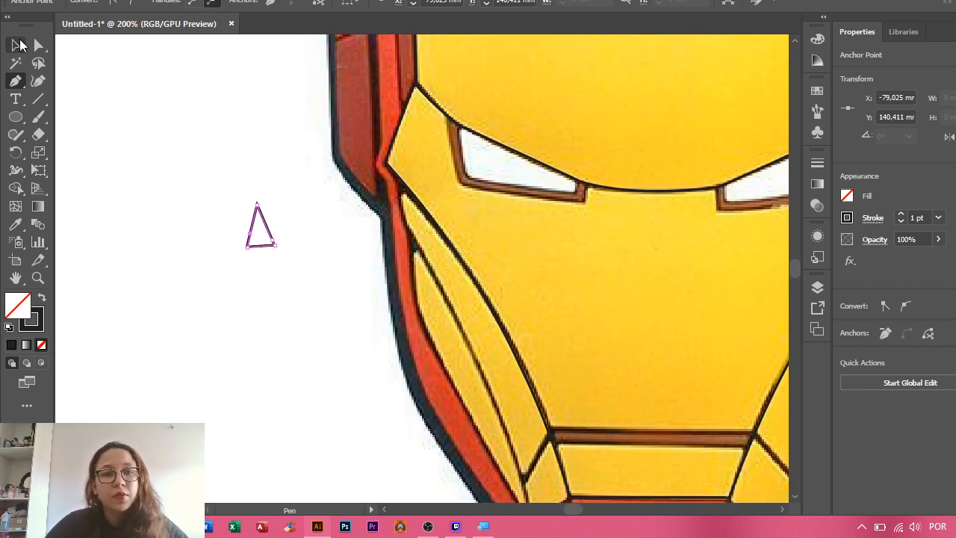
drag(273, 245, 275, 248)
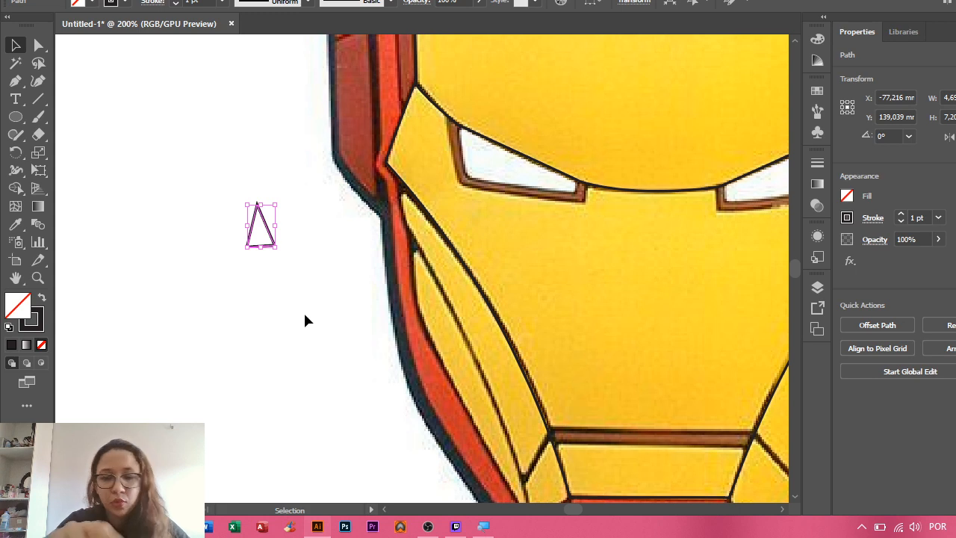
click(305, 320)
- Select the lower face outline path, activate the Pen tool, and clear the selection so the path is not edited
scroll(341, 307, up, 2)
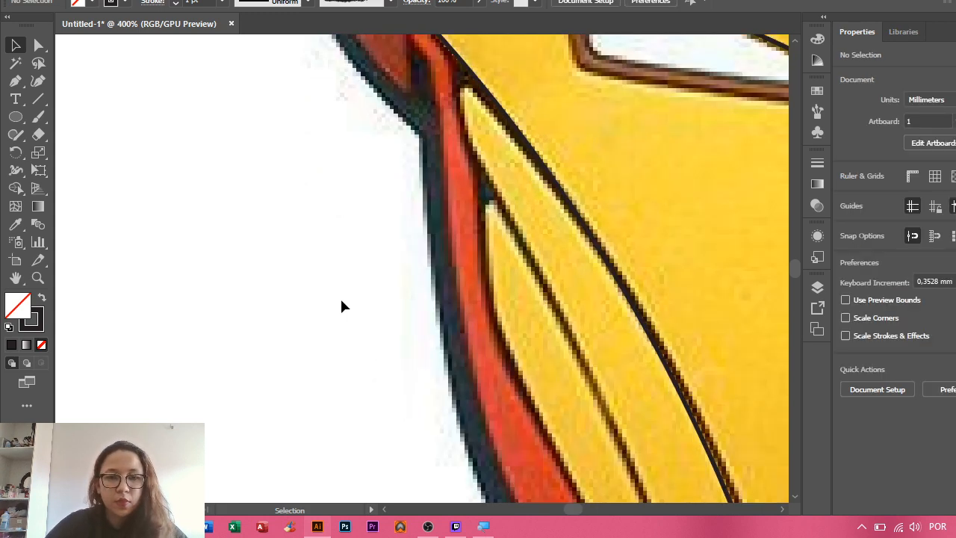
click(16, 80)
scroll(448, 246, up, 2)
scroll(449, 246, right, 3)
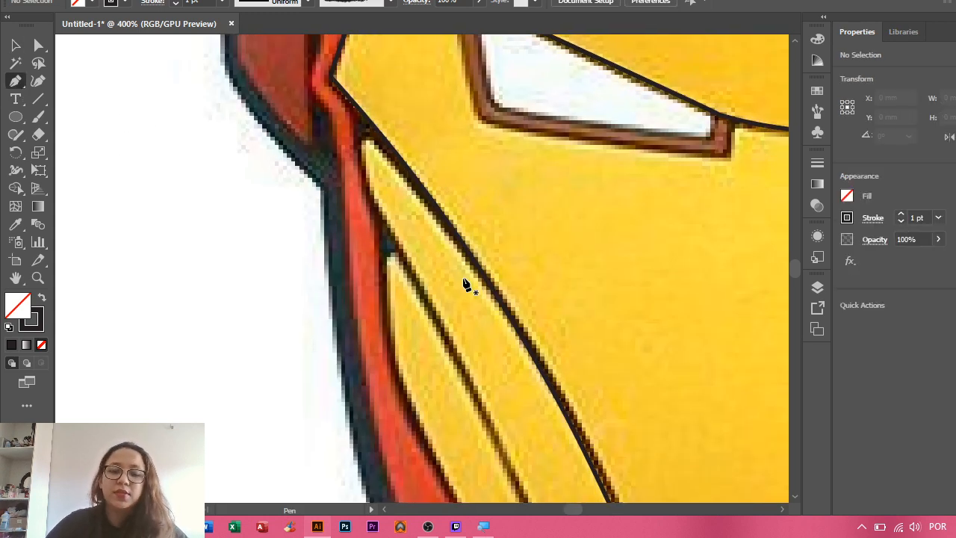
scroll(465, 284, down, 2)
scroll(478, 292, up, 1)
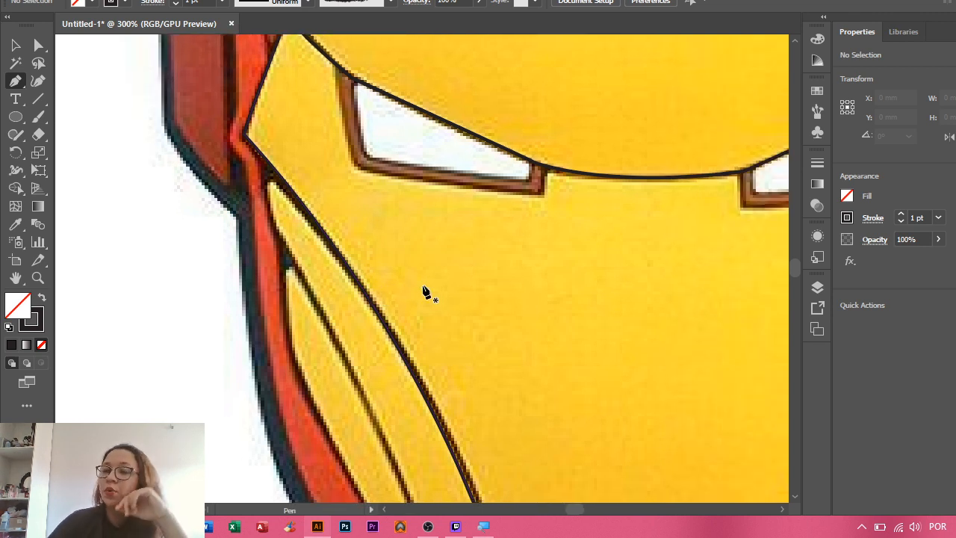
key(v)
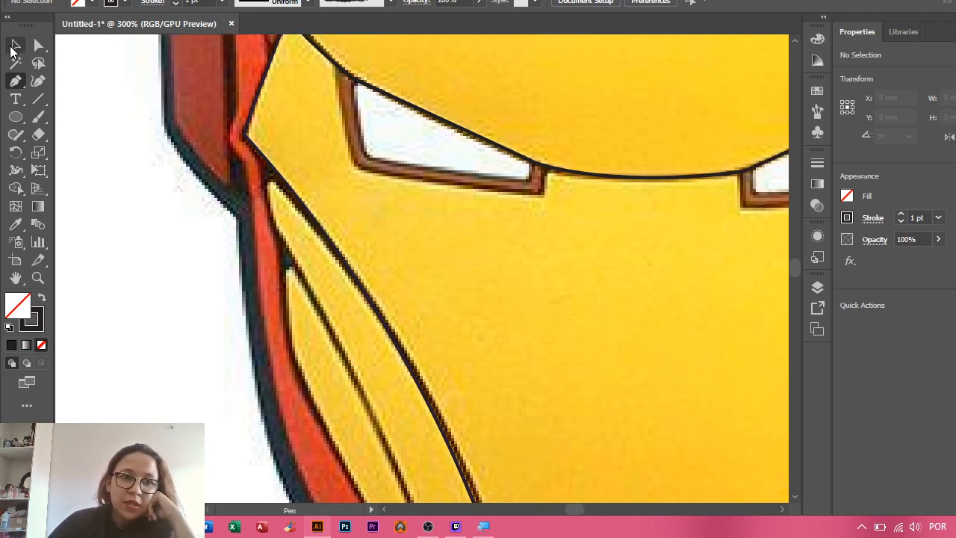
click(318, 224)
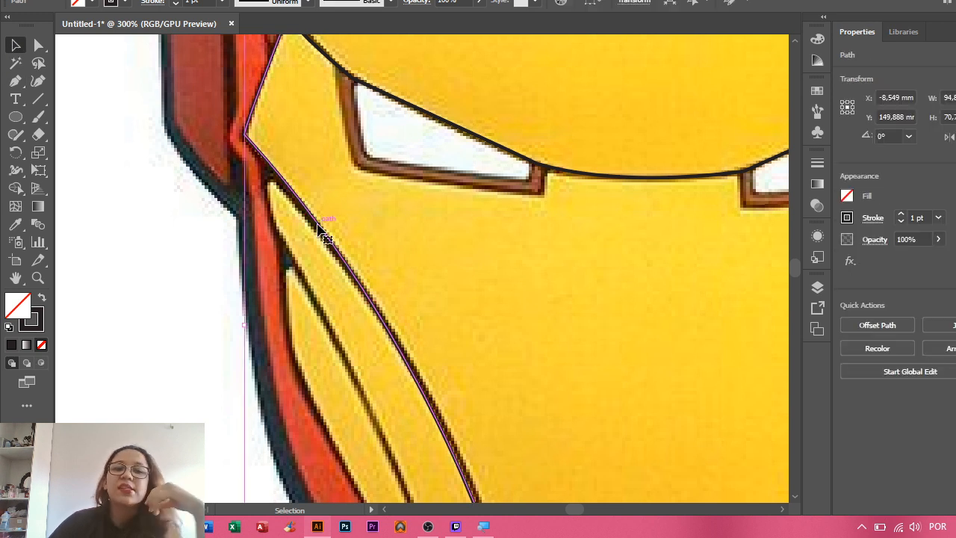
click(15, 81)
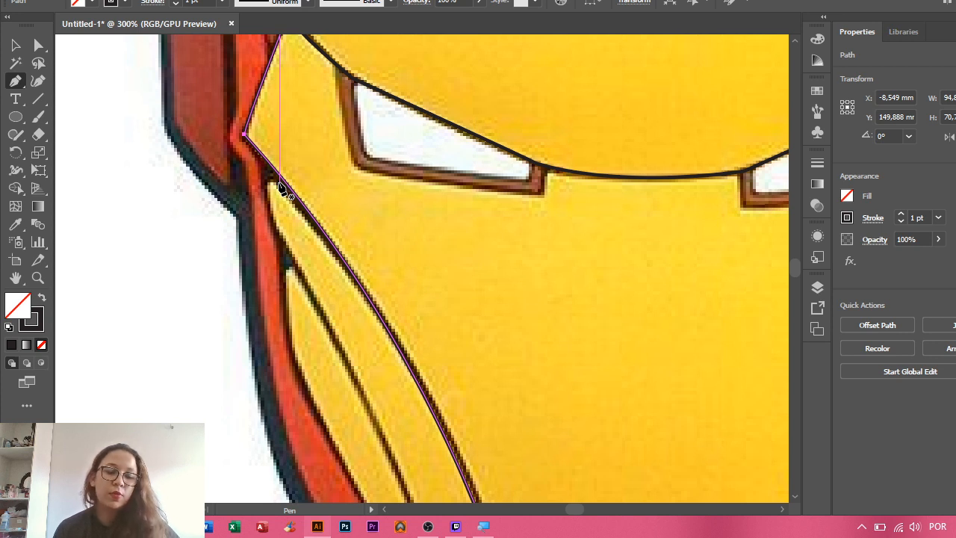
key(ctrl)
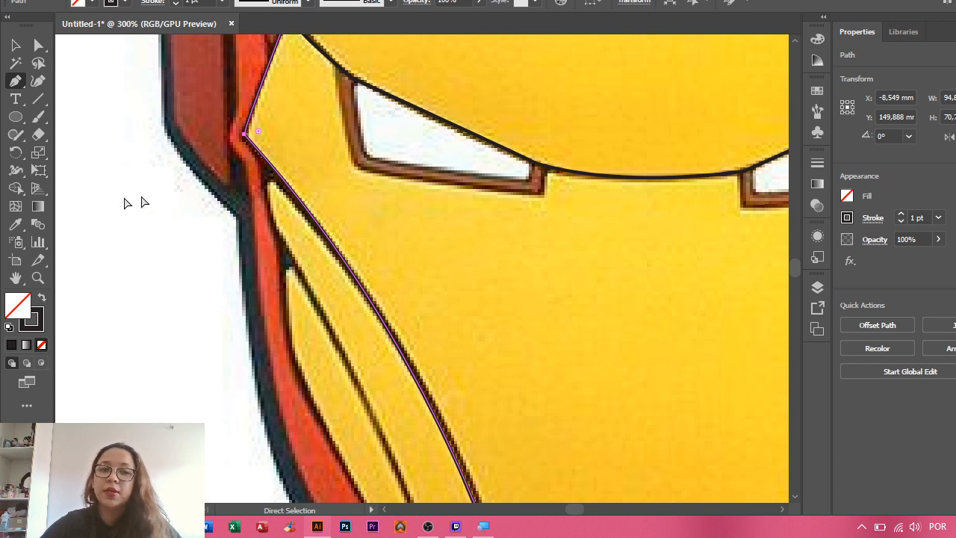
ctrl+click(73, 207)
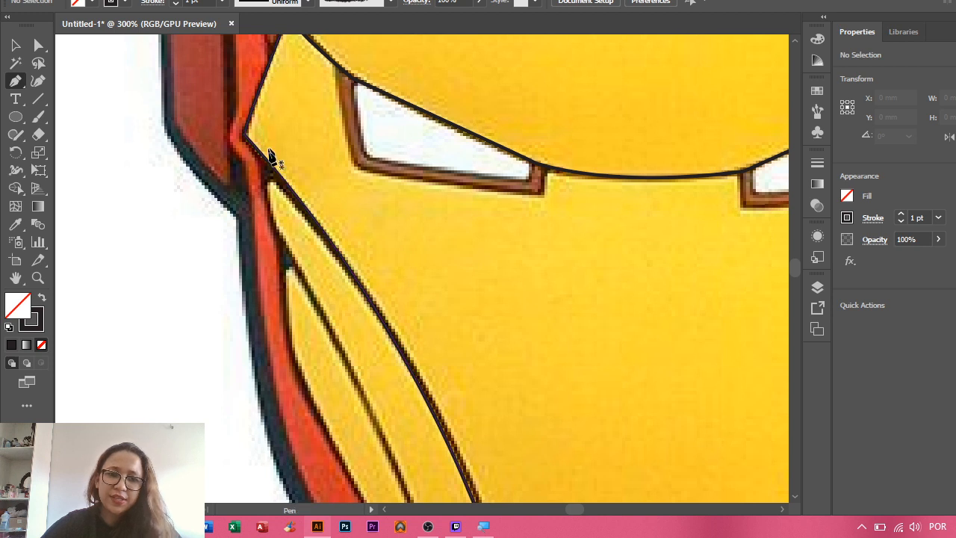
- Start a new path on the face outline at the upper left cheek and trace the dark line between the cheek plates downward
scroll(246, 216, up, 2)
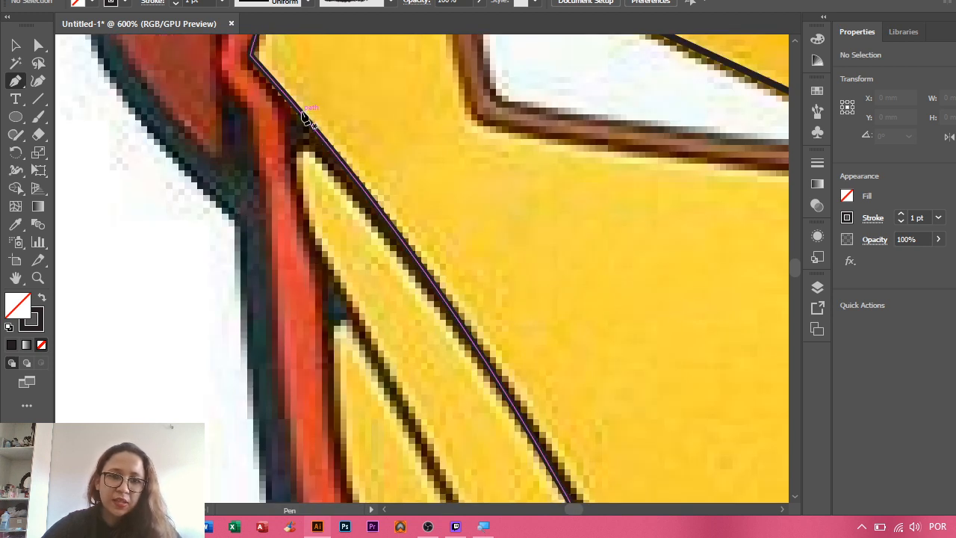
click(298, 111)
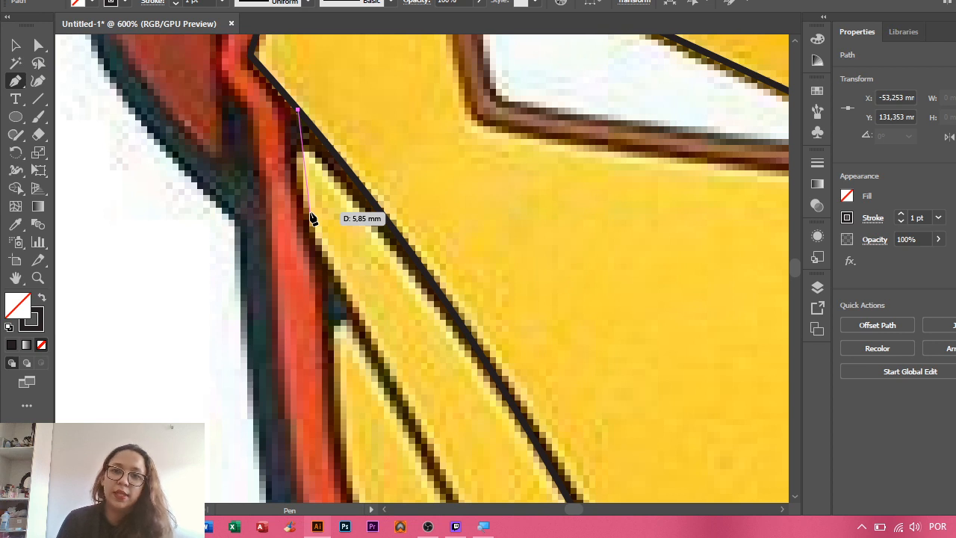
drag(534, 269, 459, 230)
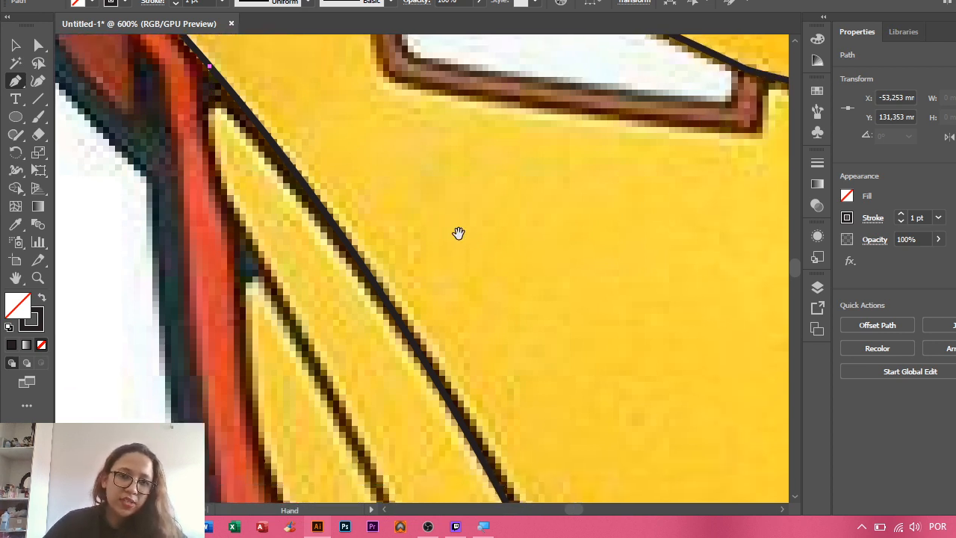
drag(245, 229, 297, 305)
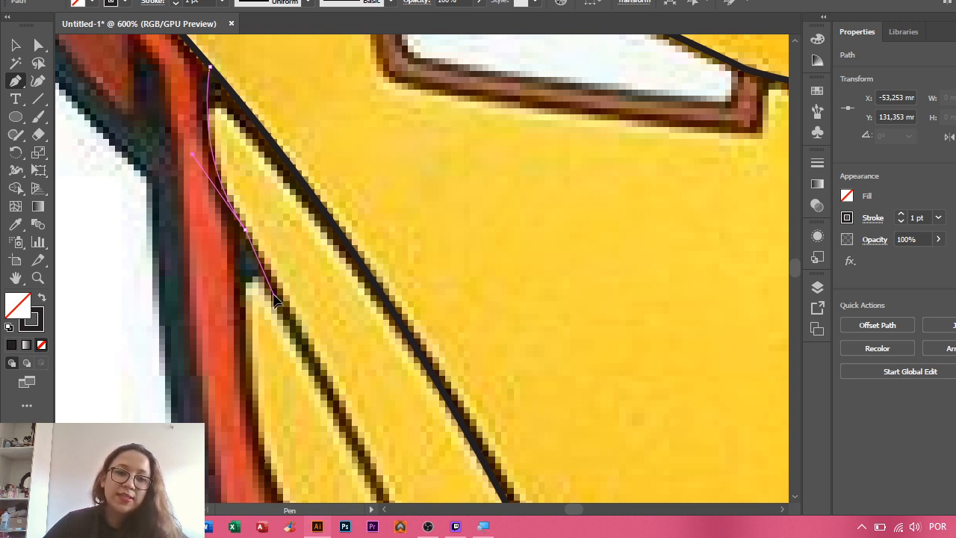
drag(267, 280, 299, 201)
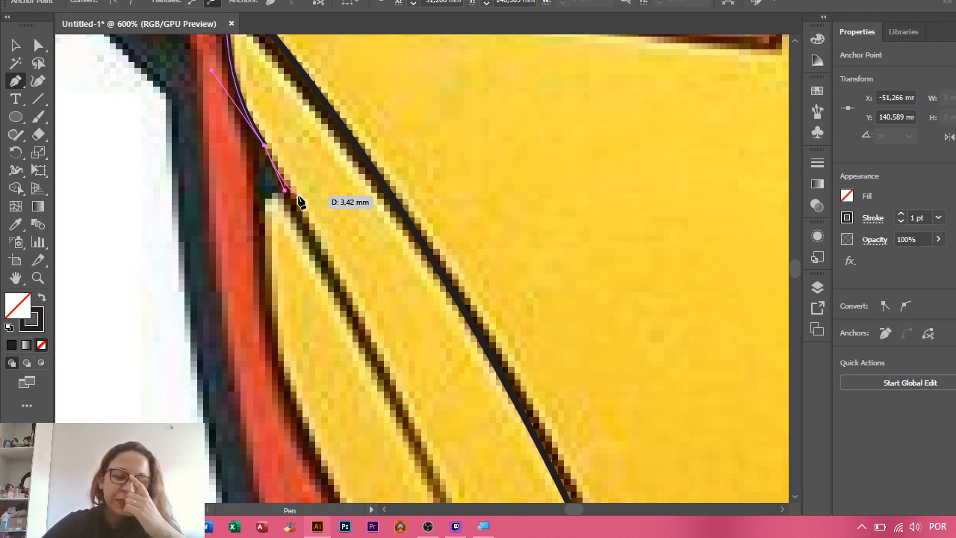
drag(299, 202, 299, 202)
scroll(336, 231, down, 3)
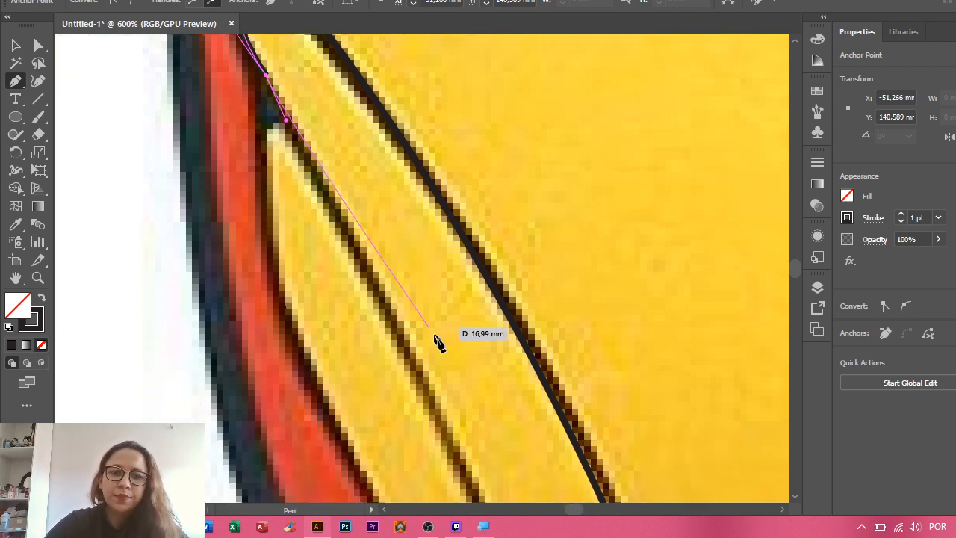
click(452, 443)
- Continue the cheek path with a curve to the plate's bottom tip, end it at the face outline's lower-left corner, and deselect it
key(space)
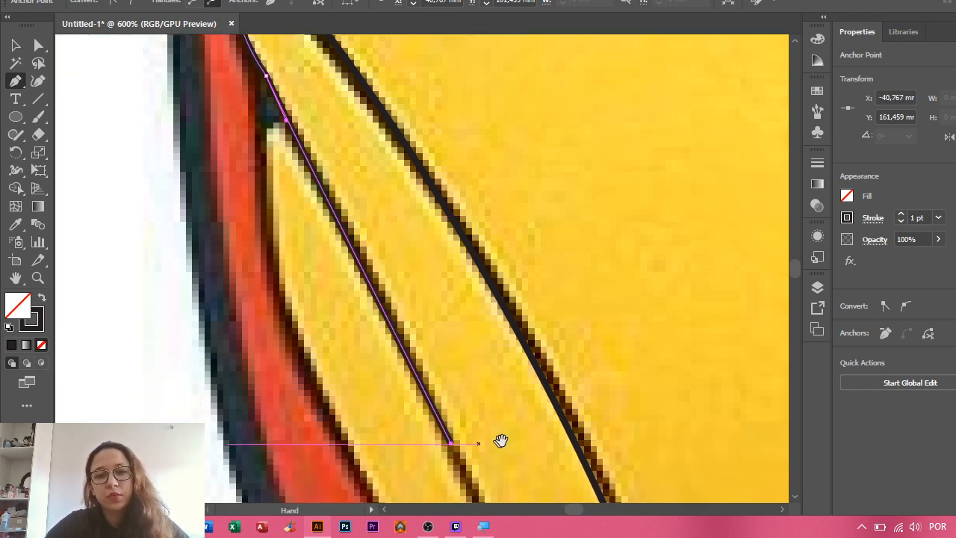
alt+scroll(500, 441, down, 2)
drag(501, 441, 495, 171)
drag(551, 327, 541, 207)
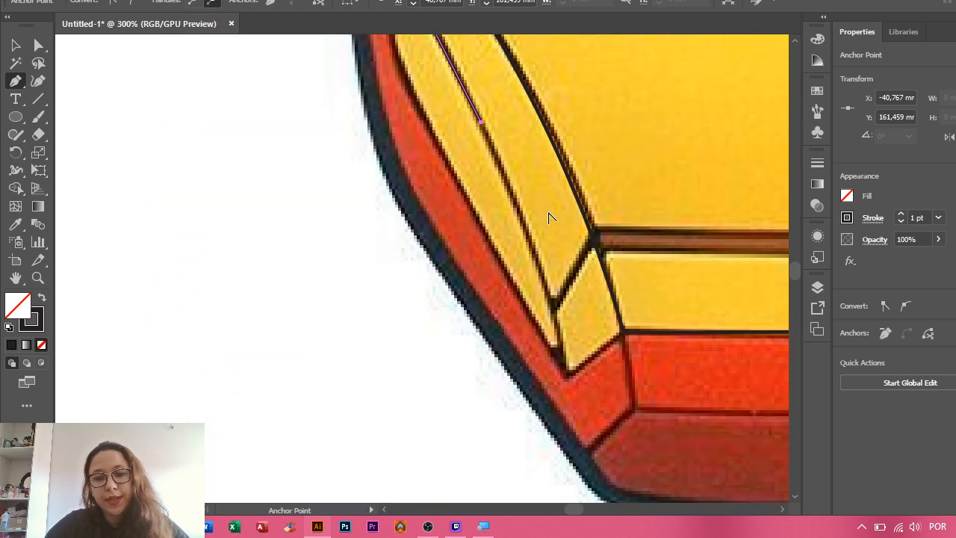
scroll(549, 217, down, 2)
mouse_move(568, 346)
mouse_down()
mouse_move(588, 356)
mouse_move(572, 348)
mouse_move(568, 426)
mouse_move(569, 345)
mouse_up()
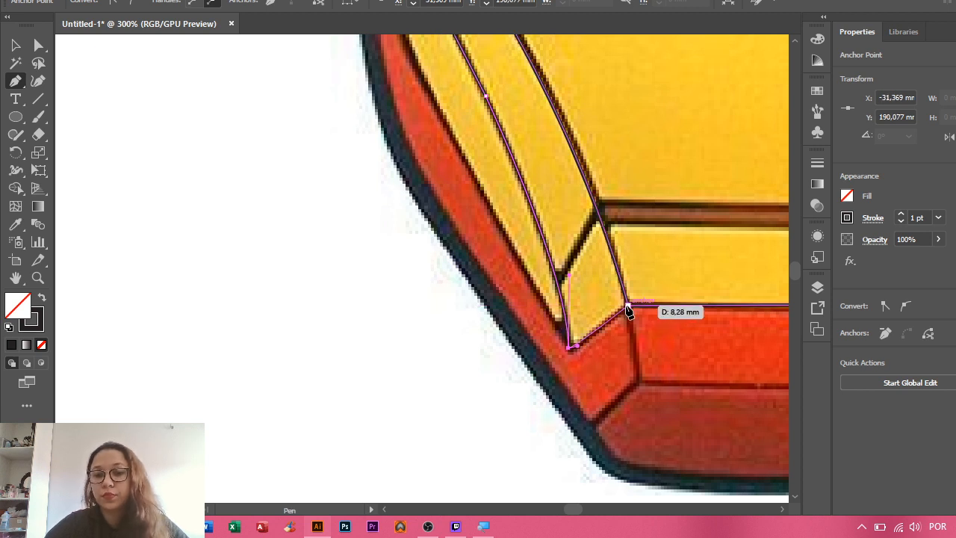
click(627, 305)
drag(685, 306, 572, 294)
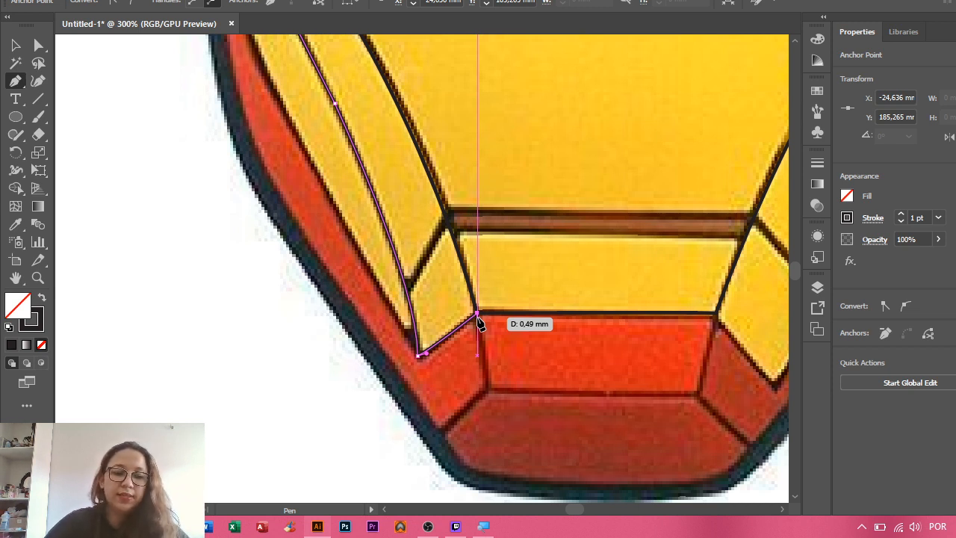
key(Escape)
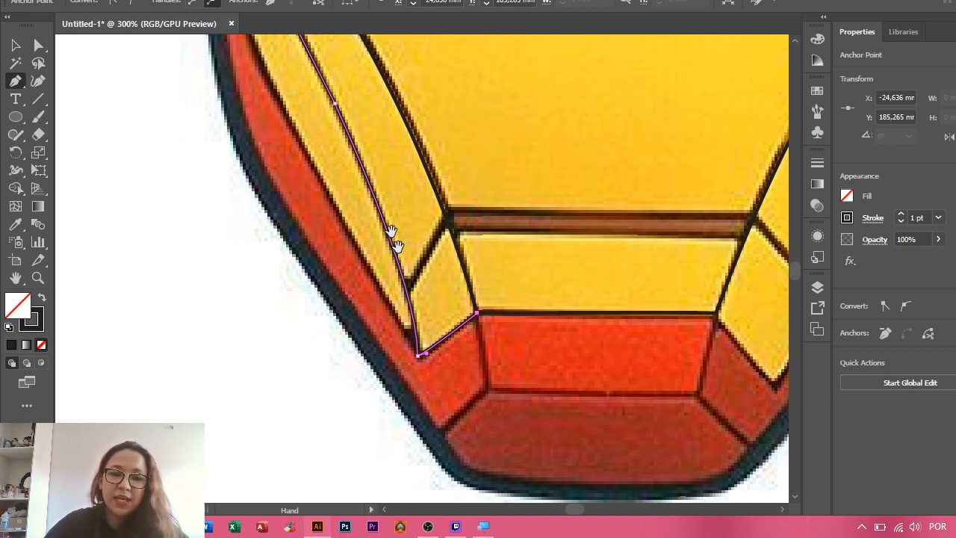
drag(369, 177, 562, 256)
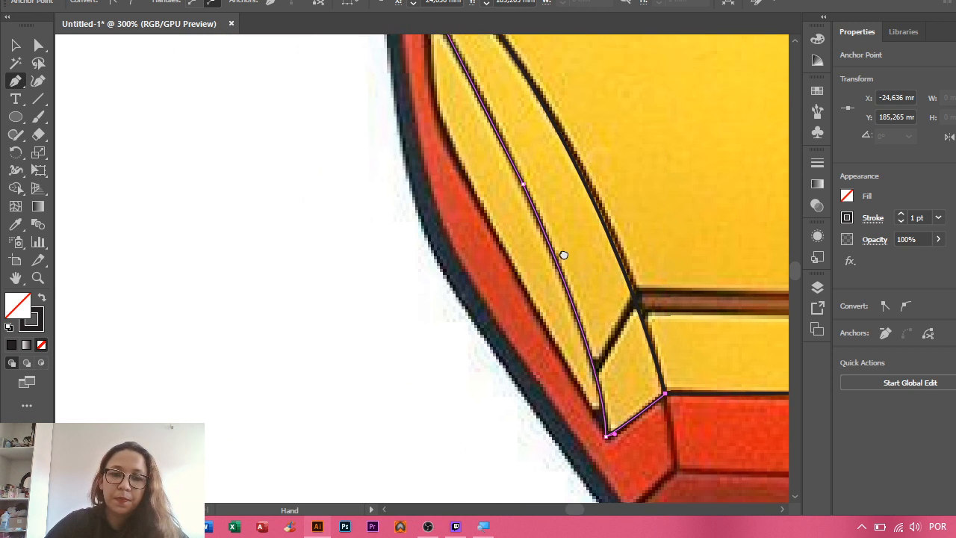
ctrl+click(183, 224)
drag(612, 342, 503, 312)
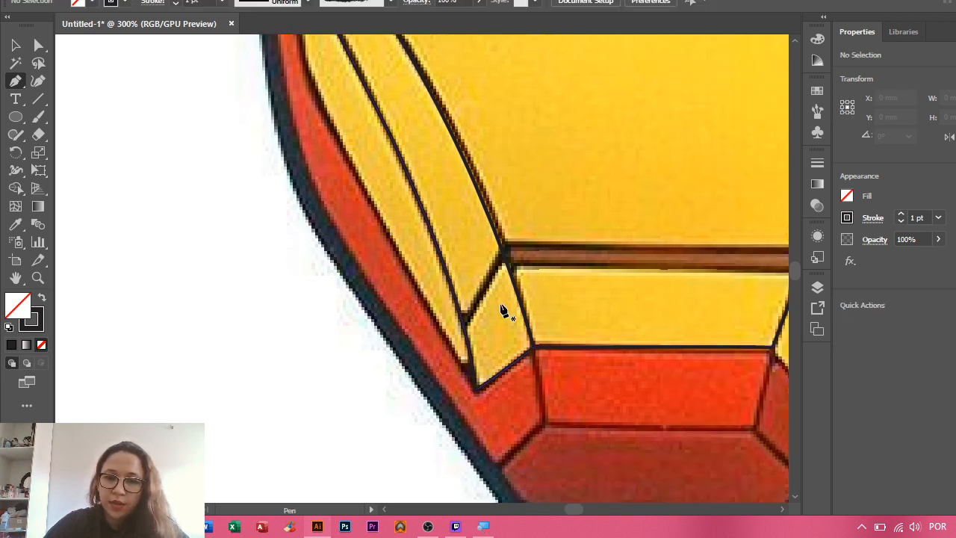
- Draw the short seam from the left cheek line to the mouth corner and trace the outer cheek plate's edge from its bottom tip upward
click(463, 325)
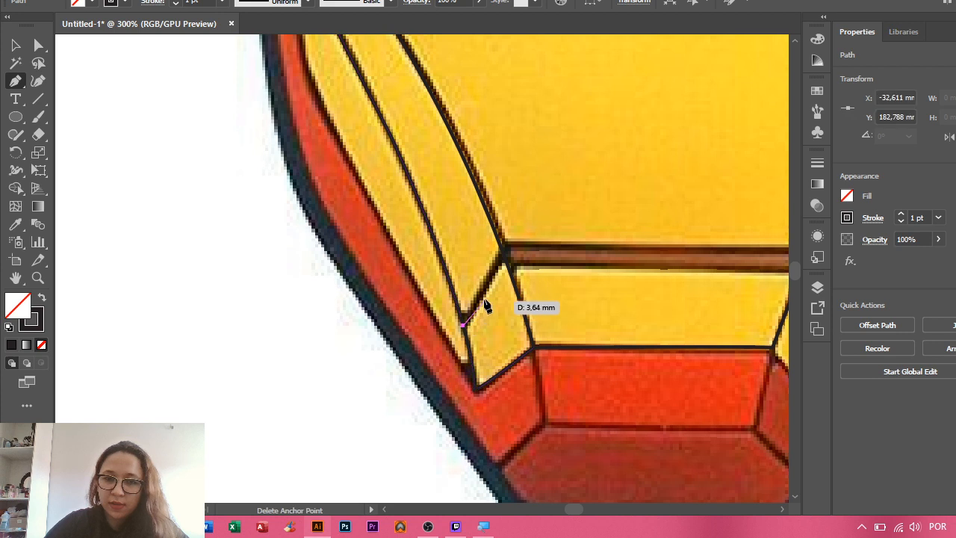
click(503, 256)
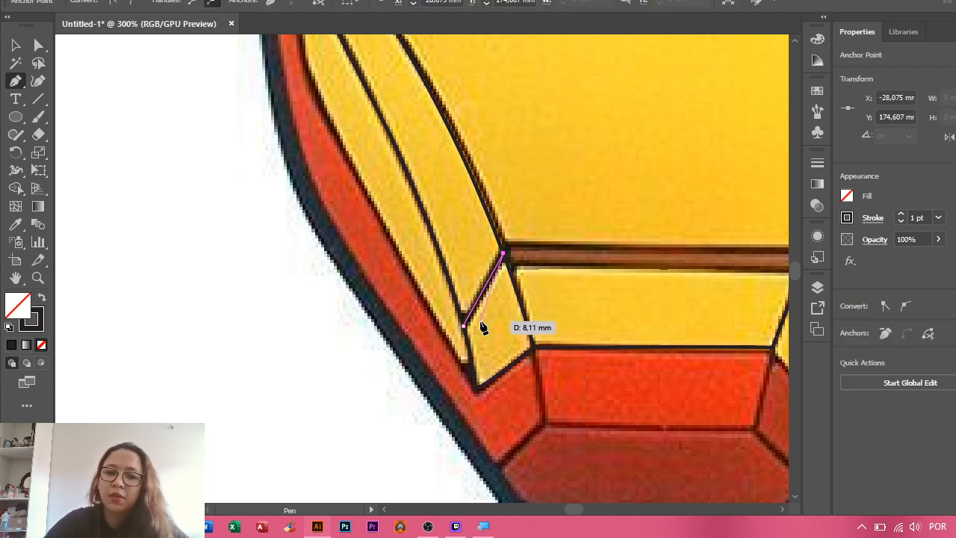
scroll(388, 307, up, 2)
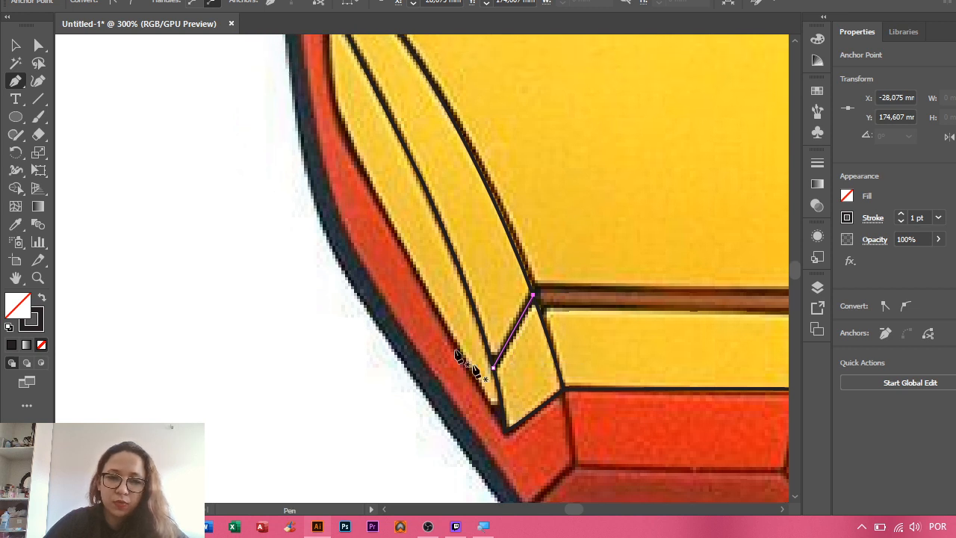
click(505, 431)
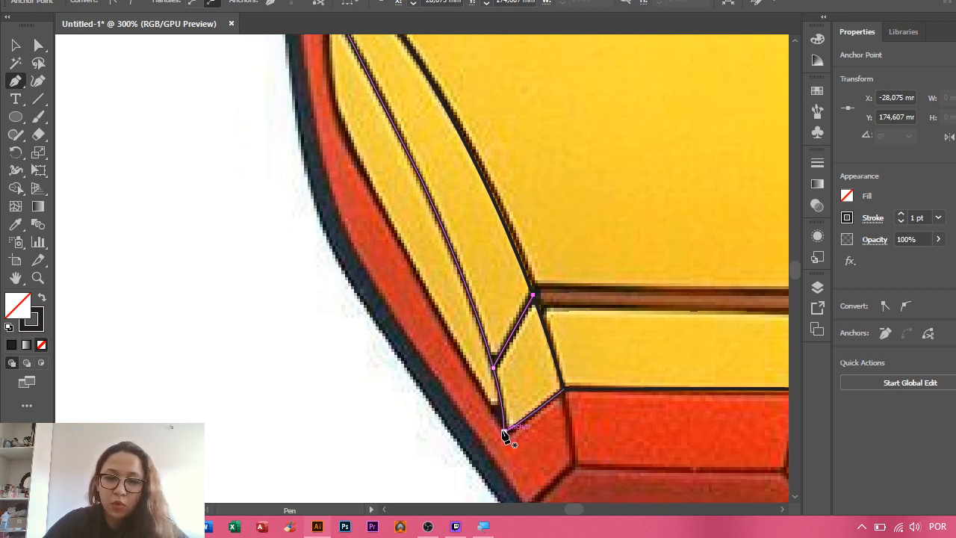
click(503, 432)
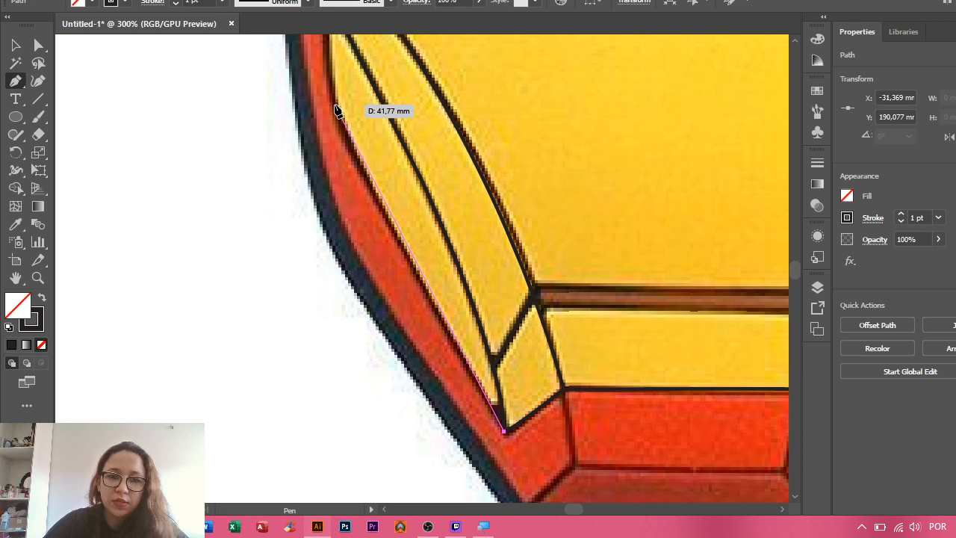
drag(335, 105, 481, 337)
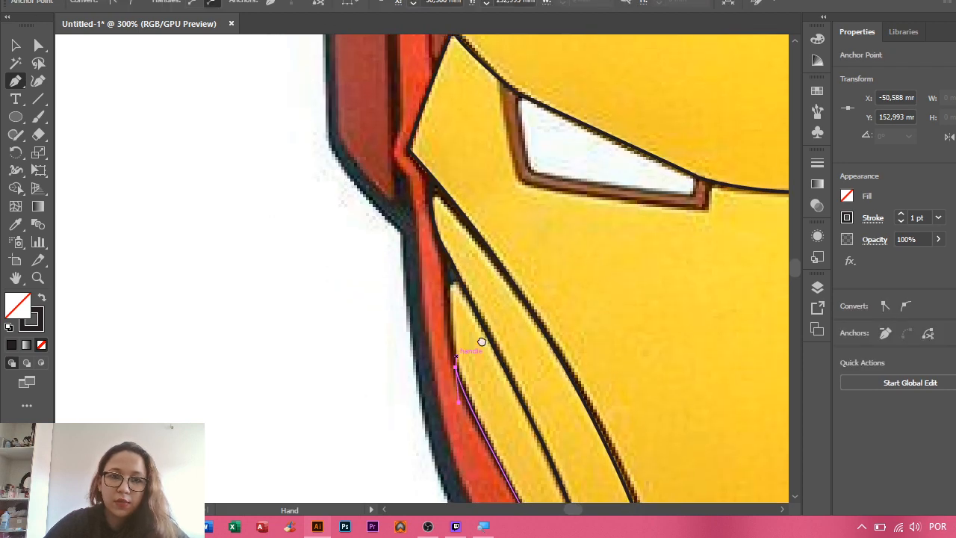
click(445, 252)
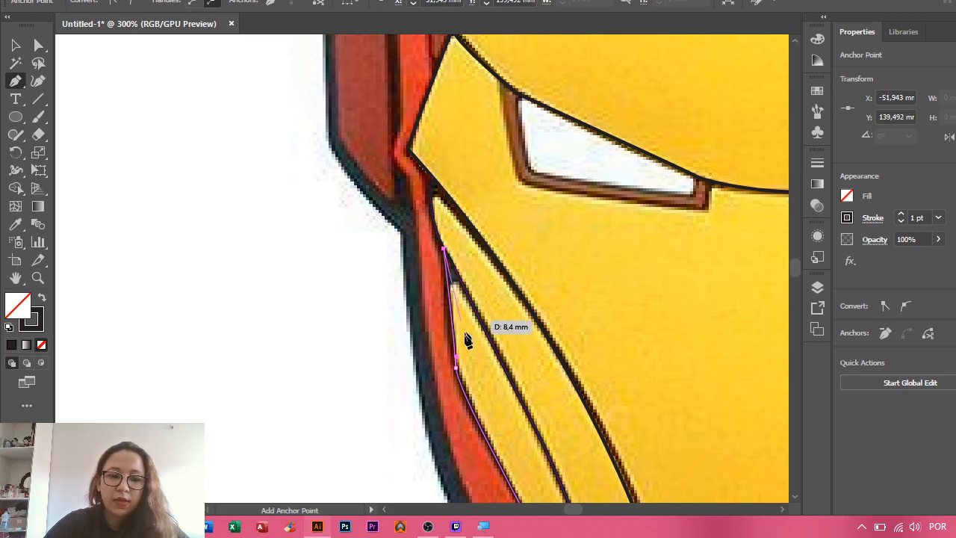
- Draw a straight path along the mouth slot's upper edge between the left and right sides of the face outline, and end it
drag(543, 384, 315, 280)
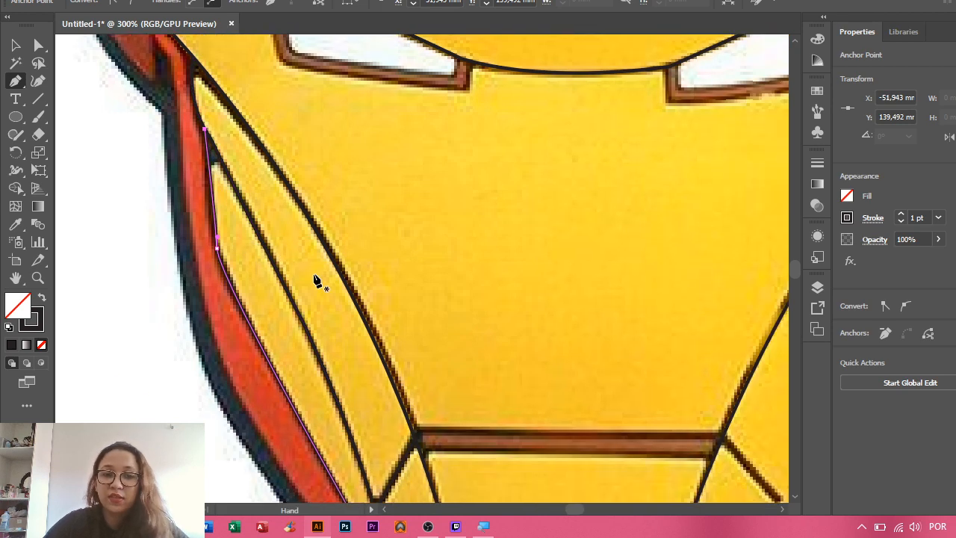
scroll(314, 278, down, 3)
scroll(359, 283, up, 2)
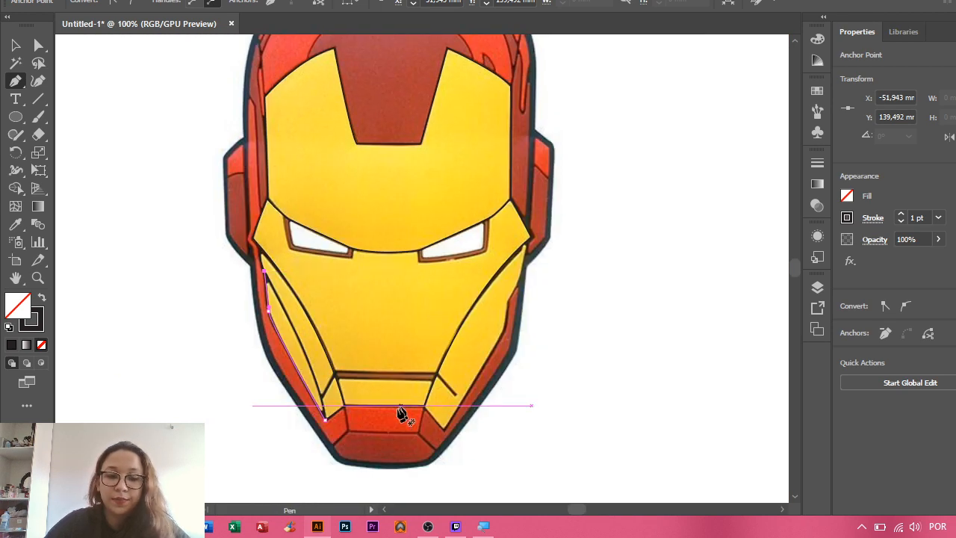
scroll(382, 388, up, 3)
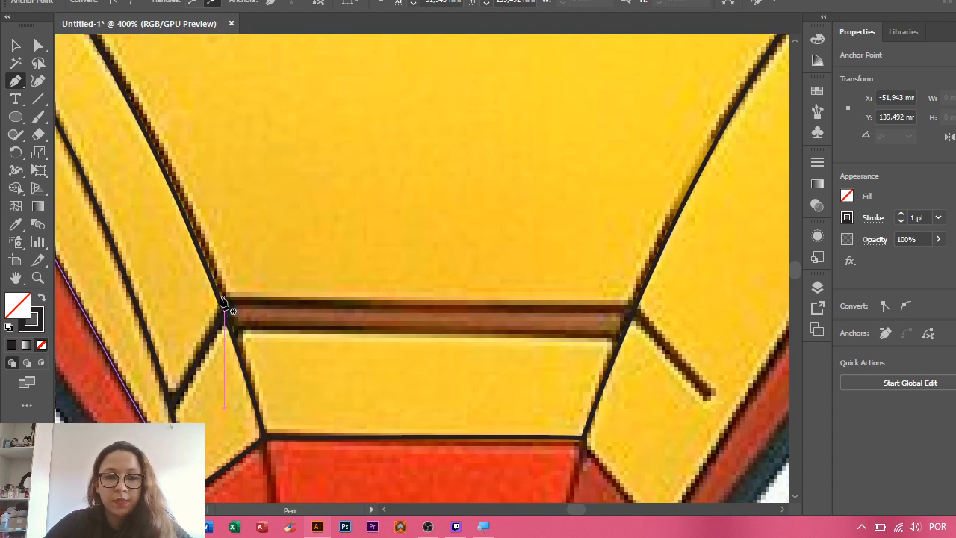
click(220, 298)
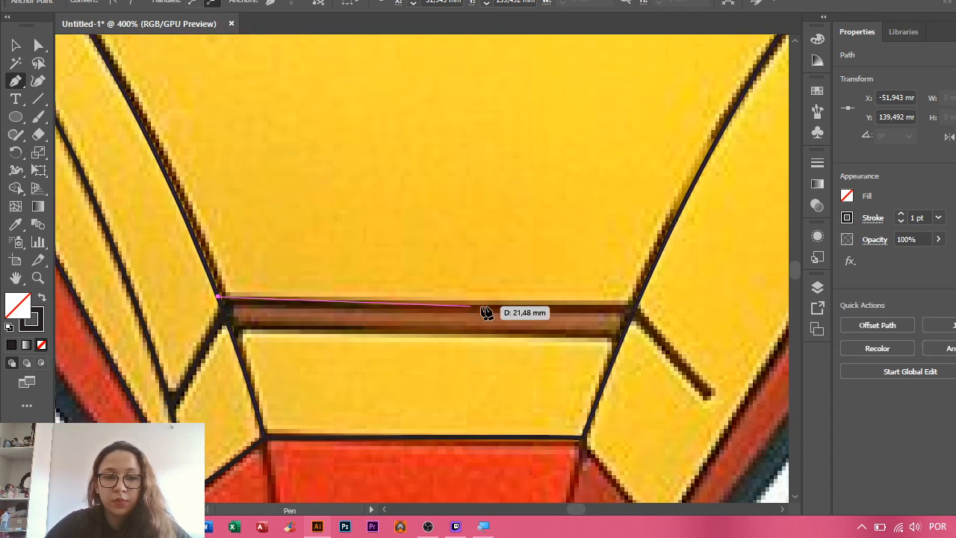
click(637, 302)
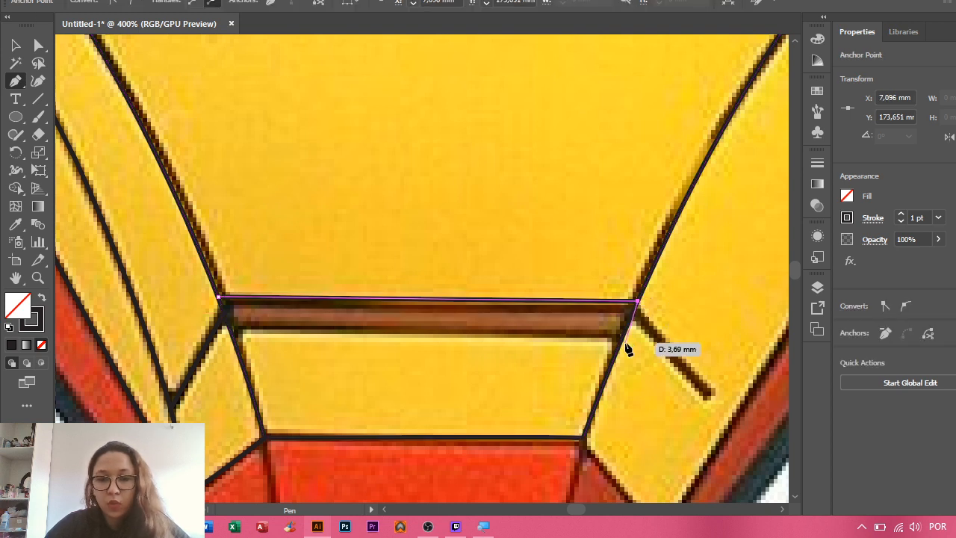
key(Escape)
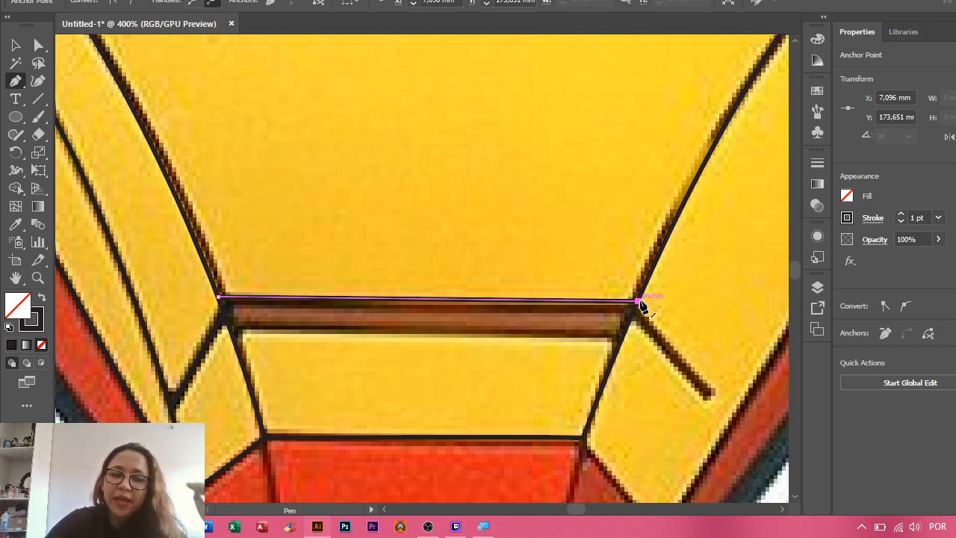
- Draw a separate straight path along the mouth slot's lower edge and shift its left anchor point slightly down onto the dark line
click(229, 328)
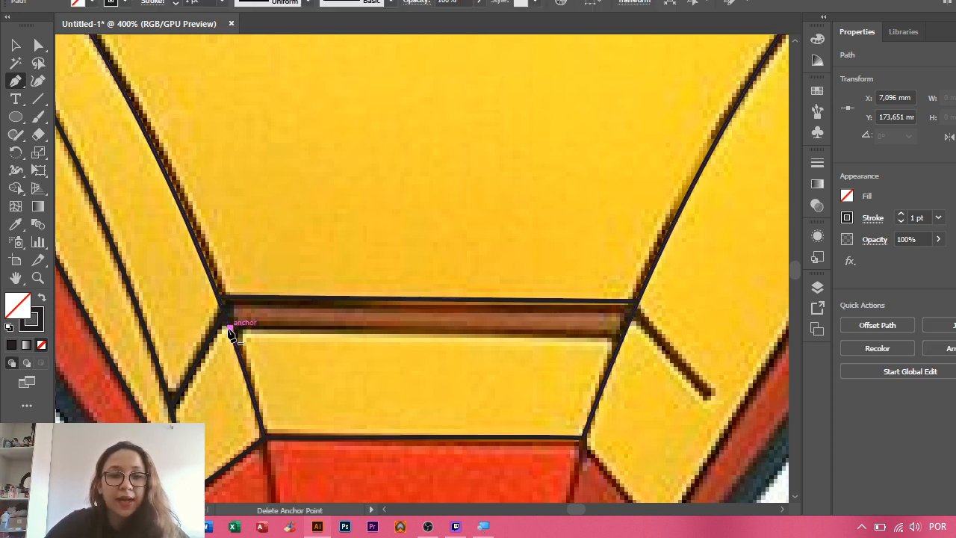
click(622, 339)
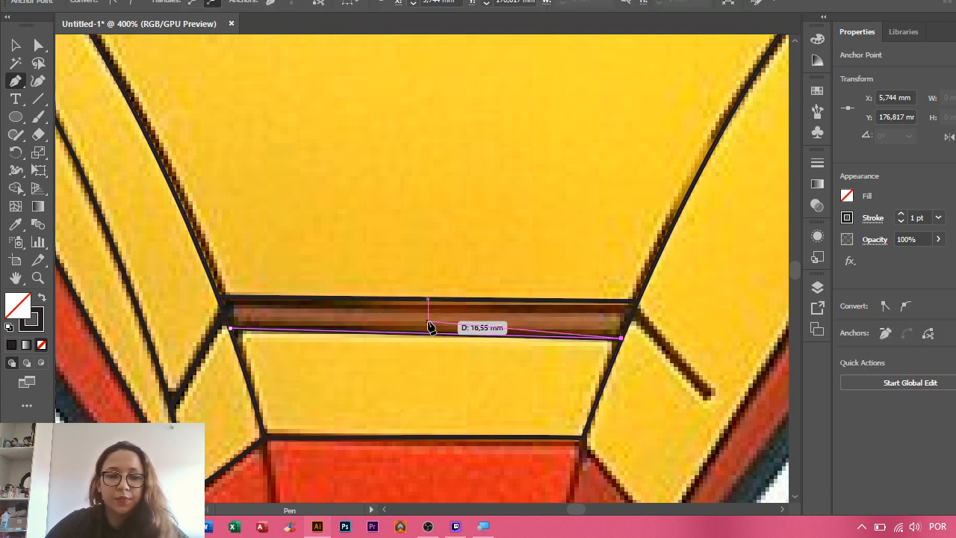
key(Escape)
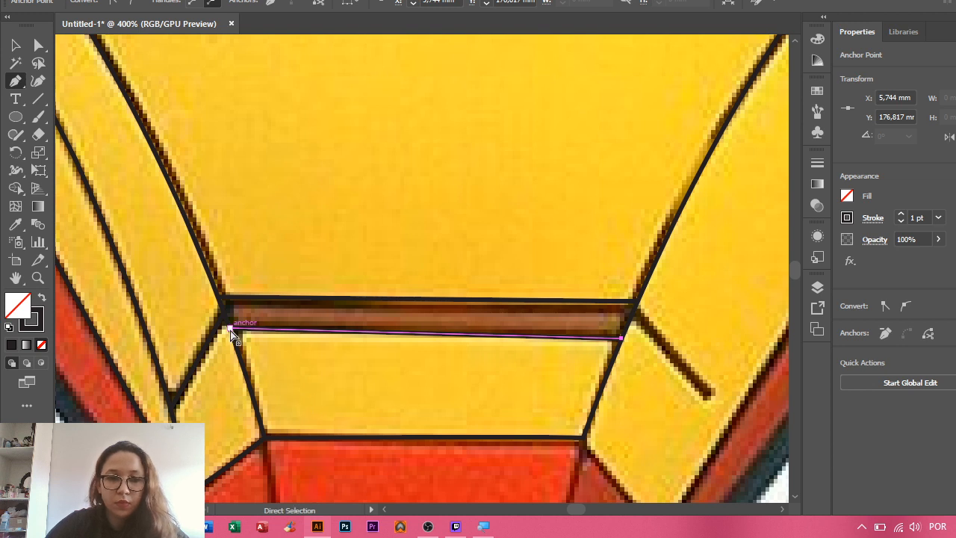
drag(230, 329, 231, 334)
- Try to align the upper anchor point of the short left cheek seam with the mouth corner
ctrl+click(224, 320)
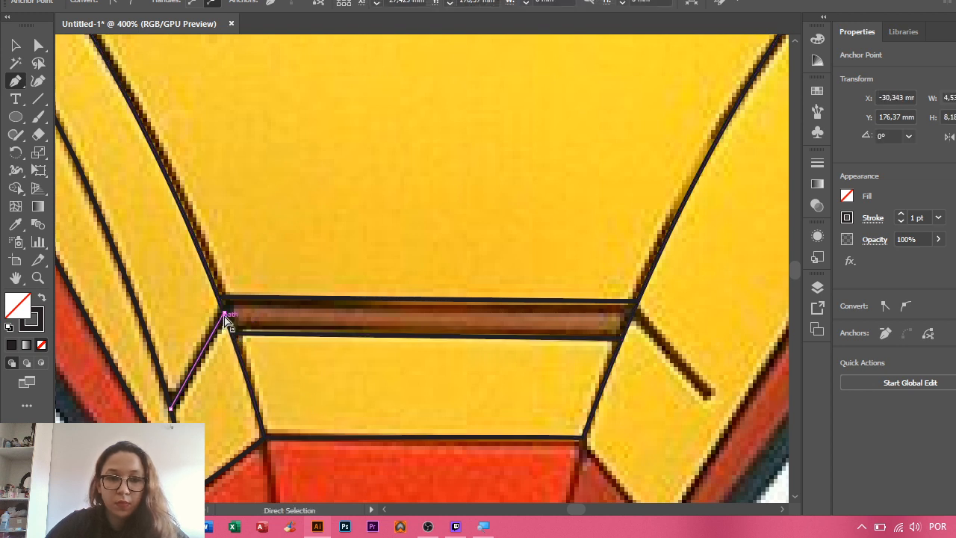
ctrl+click(223, 313)
drag(224, 320, 223, 316)
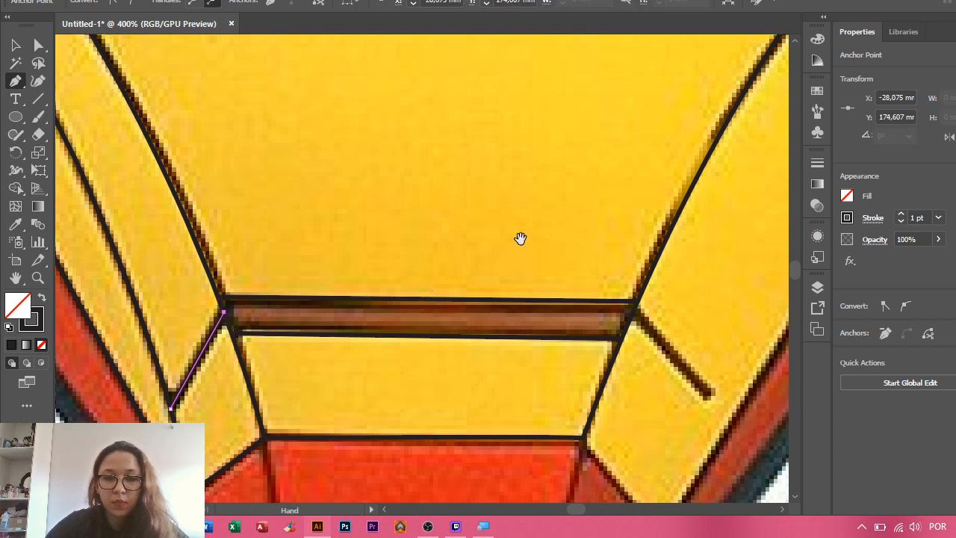
- Start a new path at the face outline's lower-right corner and trace the right cheek plate's bottom edge to its tip
drag(519, 239, 333, 87)
drag(329, 214, 563, 180)
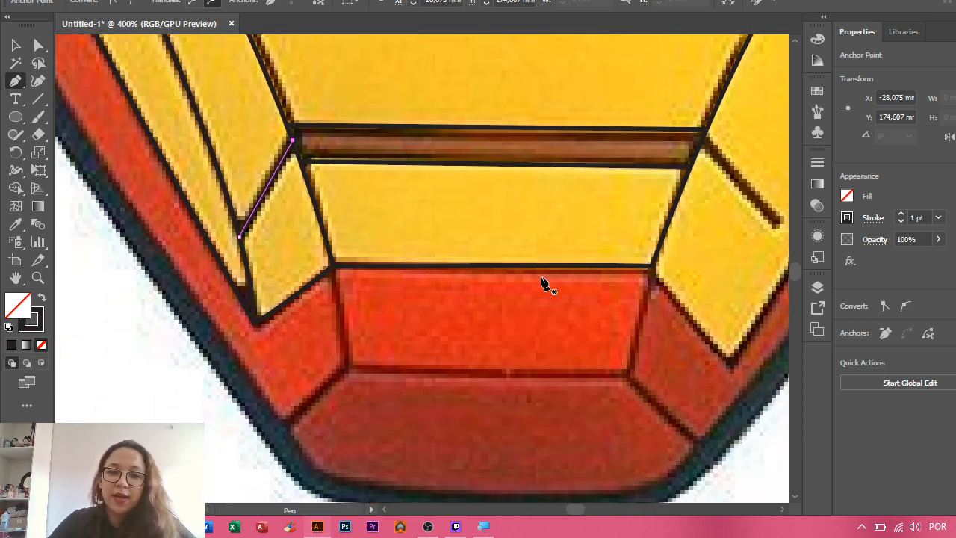
drag(502, 185, 251, 263)
drag(483, 336, 406, 341)
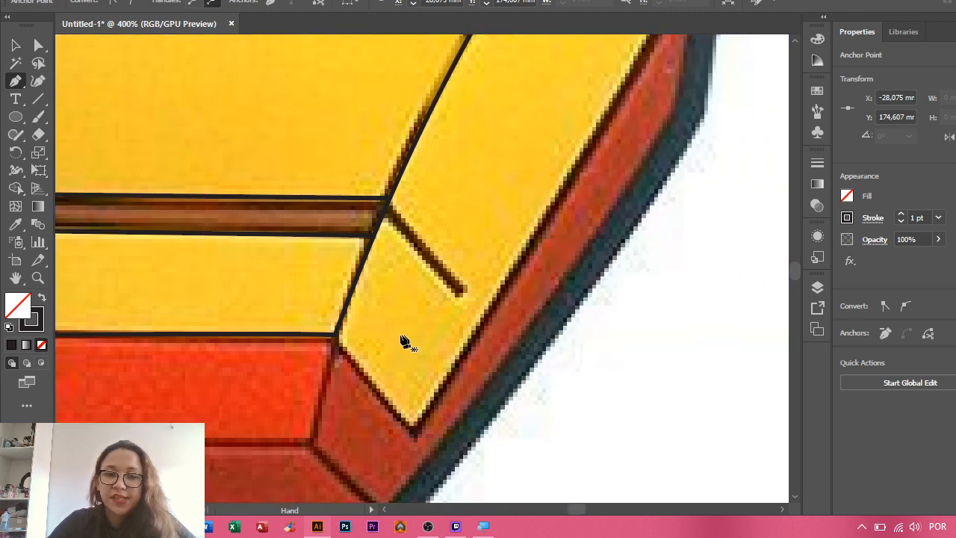
click(334, 334)
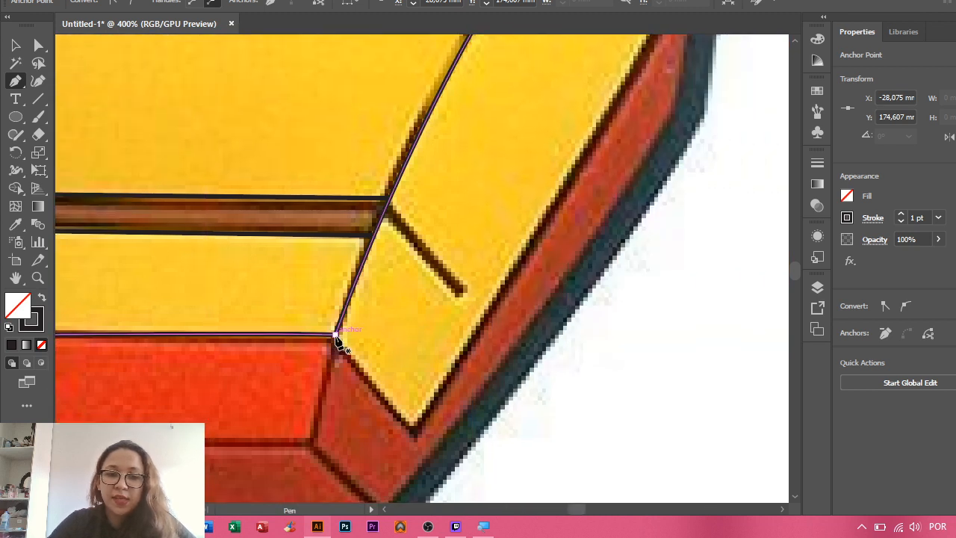
click(416, 435)
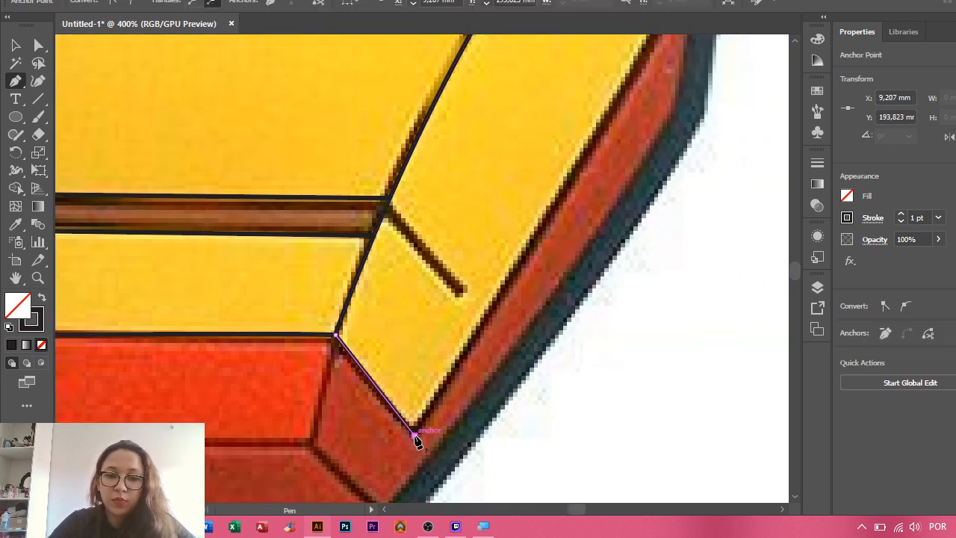
- Fine-tune both anchor points of the right cheek plate's bottom edge so the segment meets the outline corner and the plate's tip
key(ctrl)
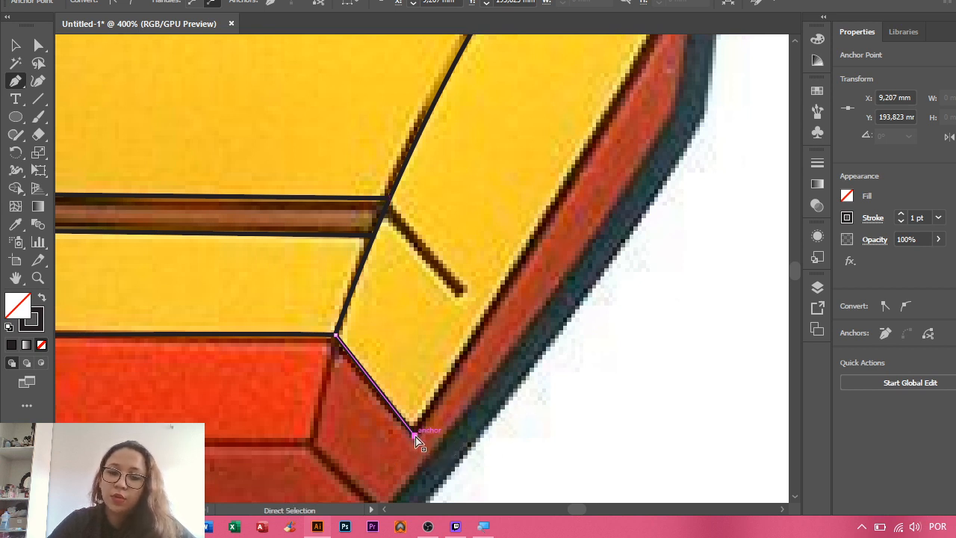
drag(415, 436, 411, 428)
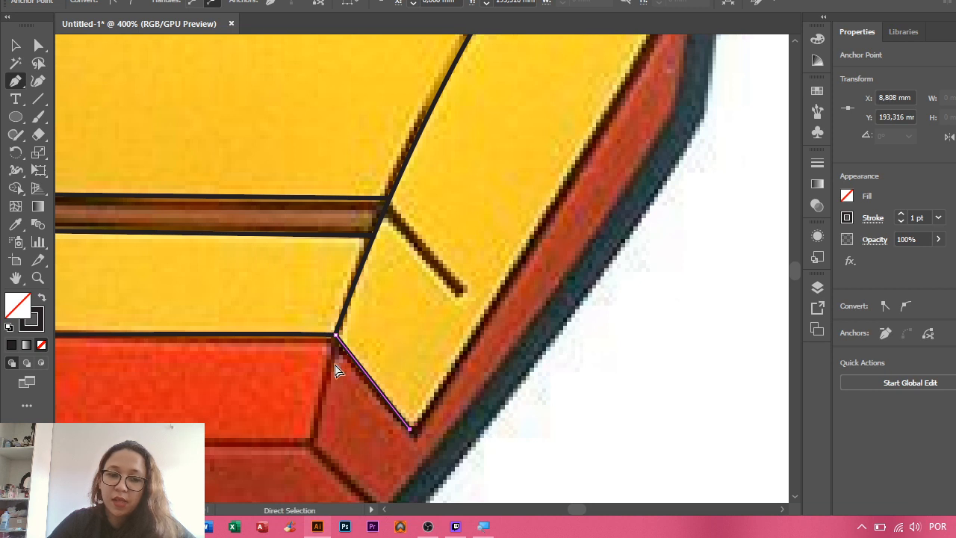
click(335, 338)
drag(332, 335, 336, 335)
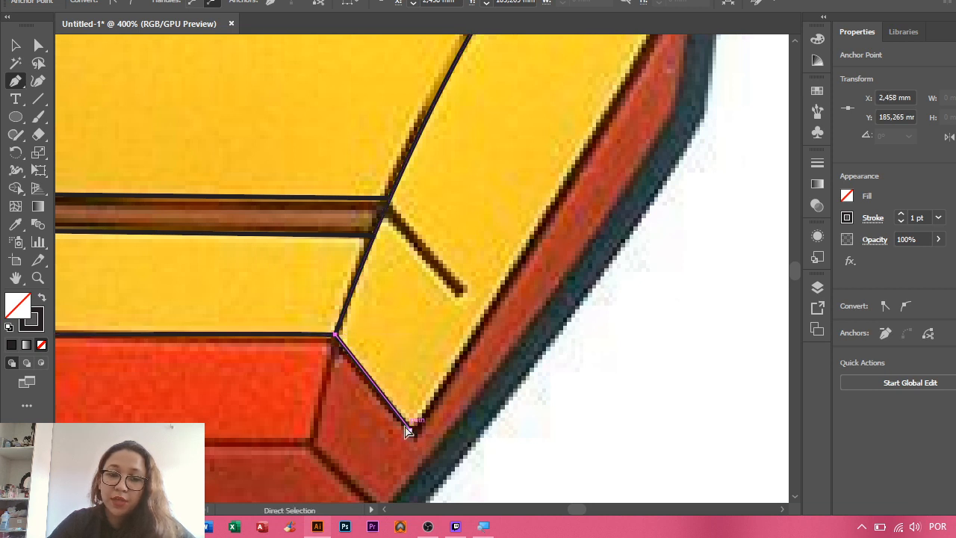
drag(412, 431, 416, 427)
- Continue the right cheek path up the plate's outer edge through its bends, finishing with a curve on the face outline below the temple corner
drag(533, 287, 455, 331)
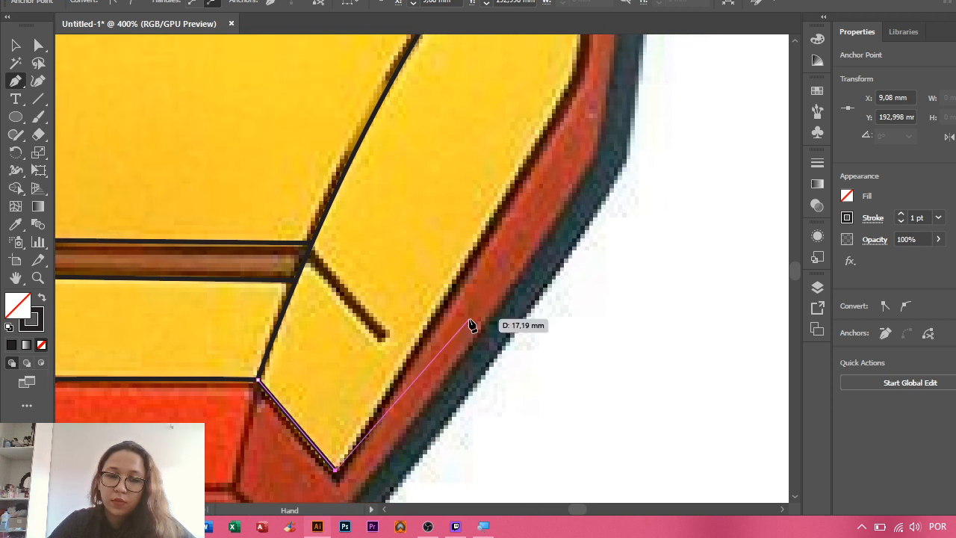
click(577, 85)
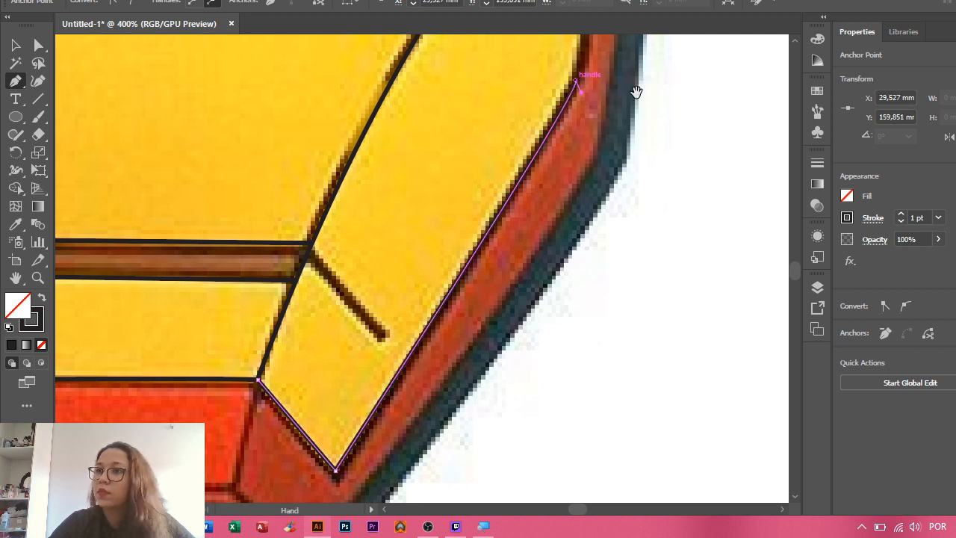
drag(636, 91, 587, 229)
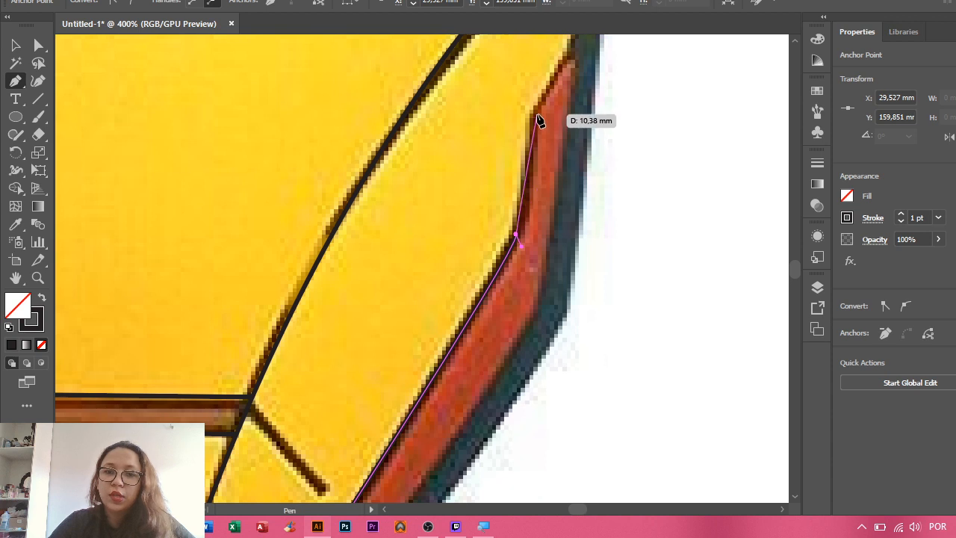
drag(531, 140, 529, 197)
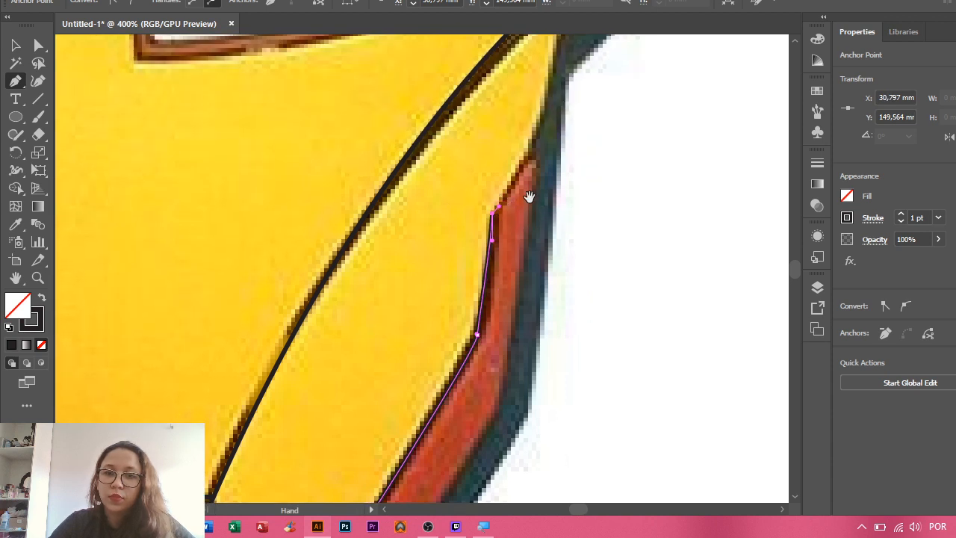
click(533, 151)
drag(533, 154, 514, 303)
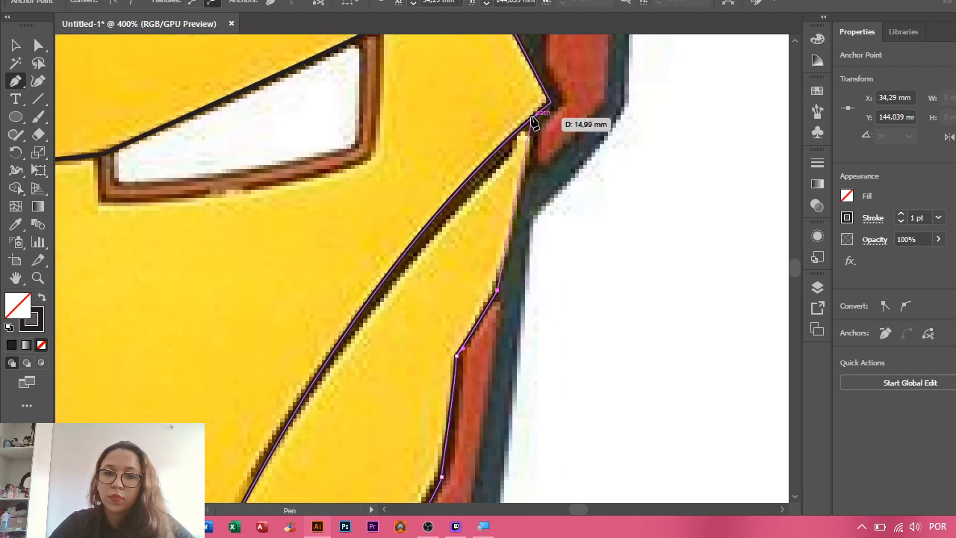
click(531, 118)
mouse_move(535, 76)
mouse_down()
mouse_move(515, 78)
mouse_move(526, 72)
mouse_up()
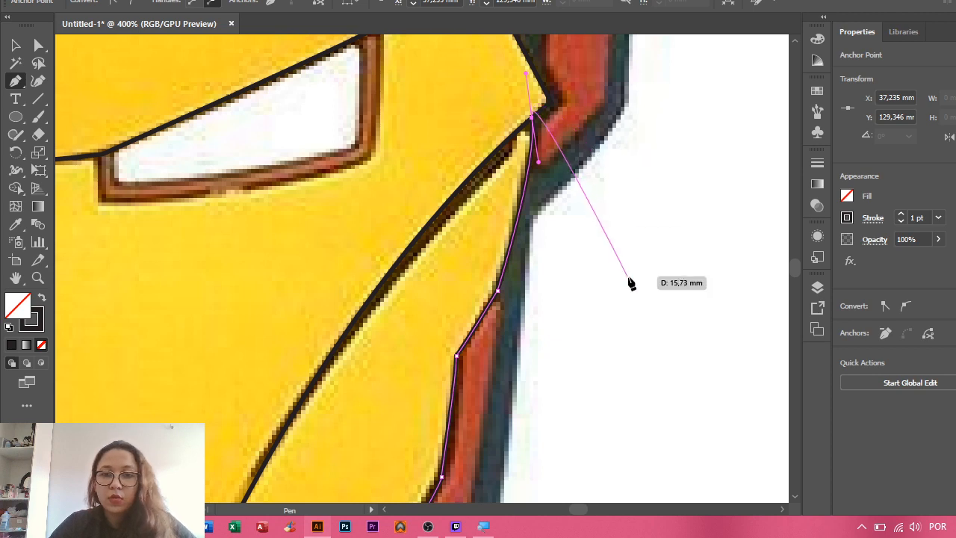
- Draw the short diagonal seam on the right cheek plate from the mouth corner to the end of the dark line
drag(455, 281, 616, 155)
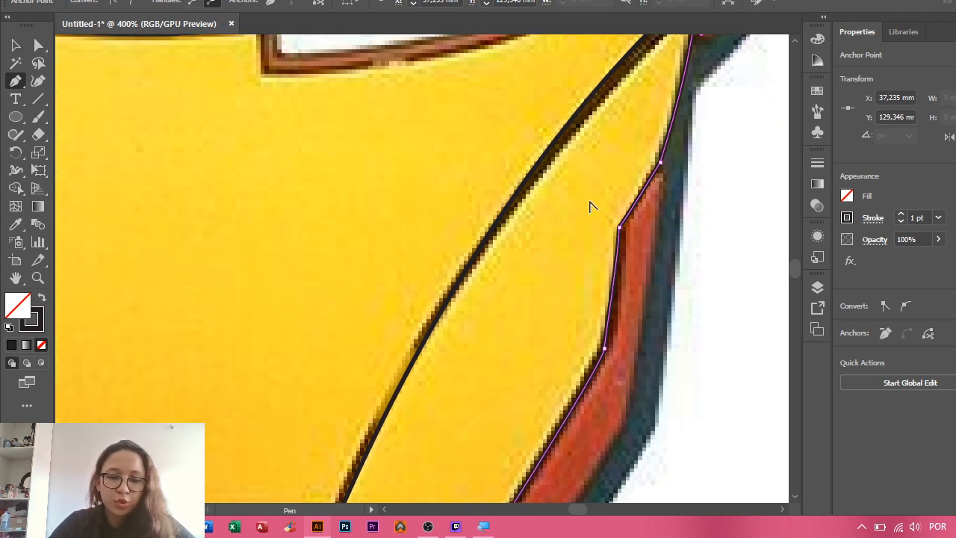
scroll(590, 207, down, 5)
scroll(518, 271, up, 1)
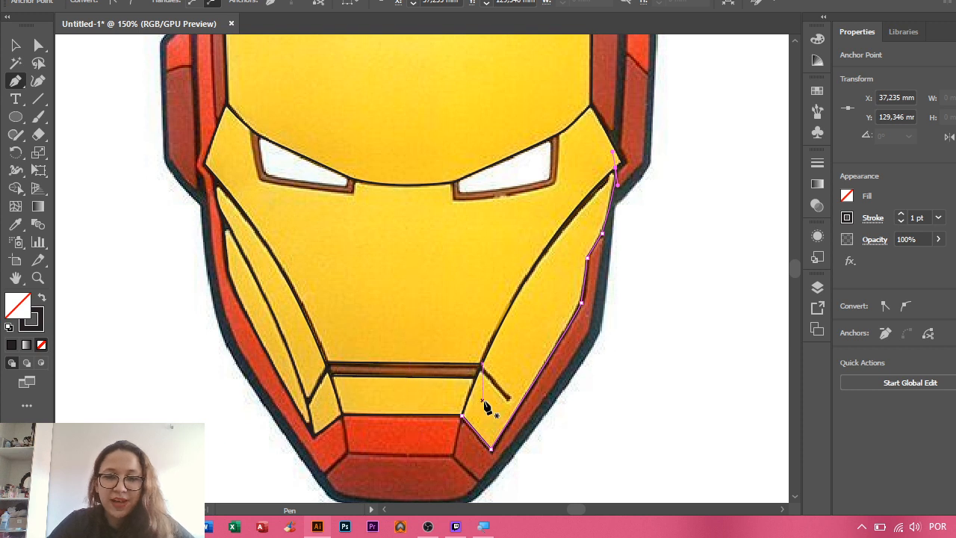
click(482, 368)
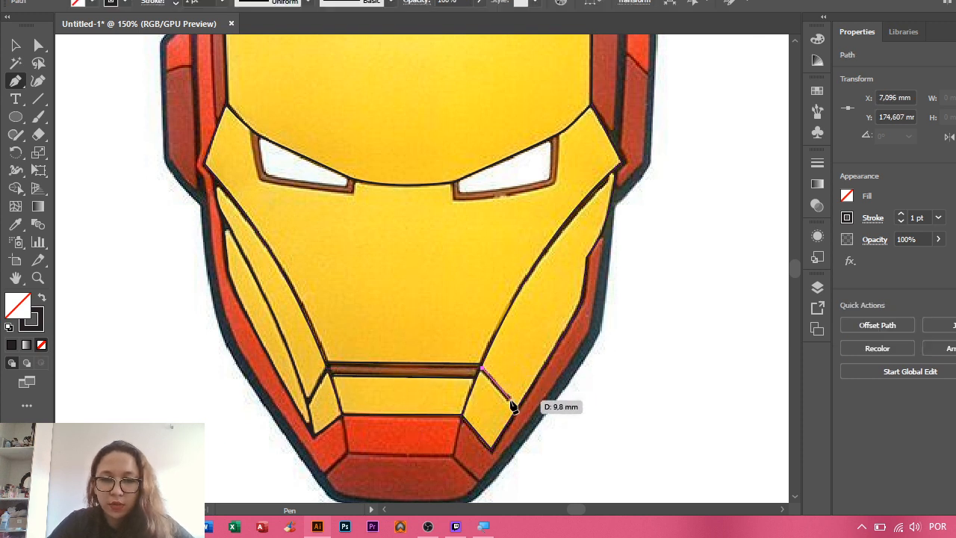
click(507, 397)
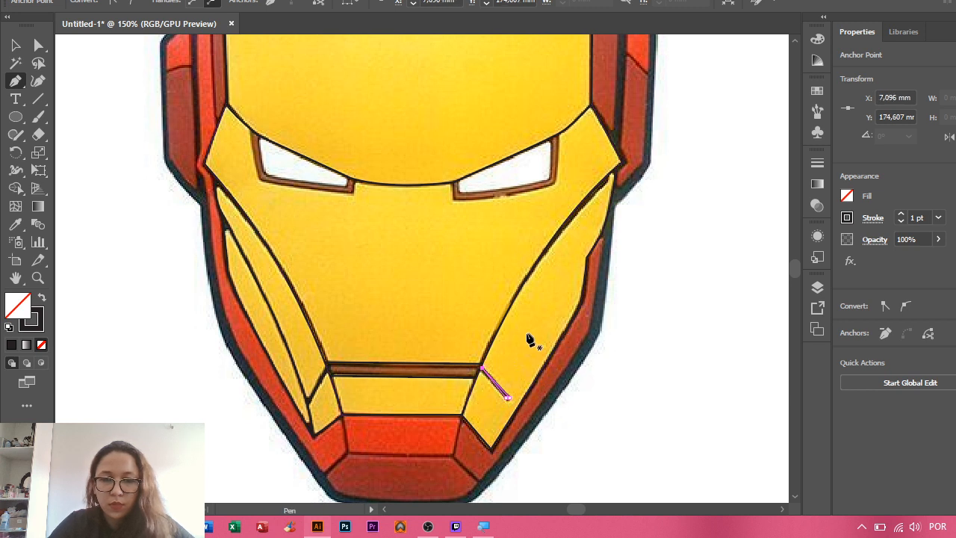
- Start a path on the brow line at the left eye's outer corner and curve it down to the brown frame's lower outer corner
drag(463, 267, 493, 216)
scroll(464, 341, up, 3)
scroll(406, 228, up, 5)
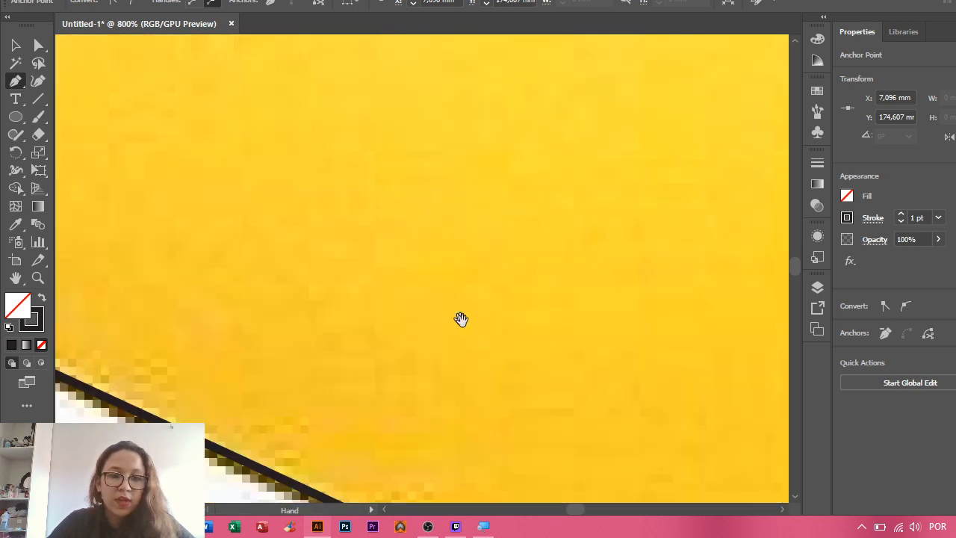
drag(461, 320, 546, 214)
scroll(545, 217, down, 1)
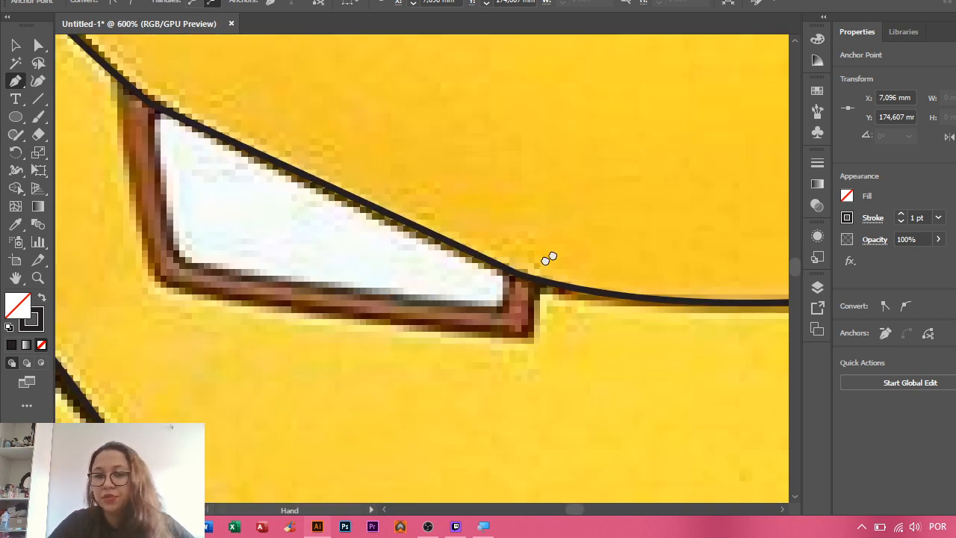
scroll(246, 118, down, 1)
click(160, 51)
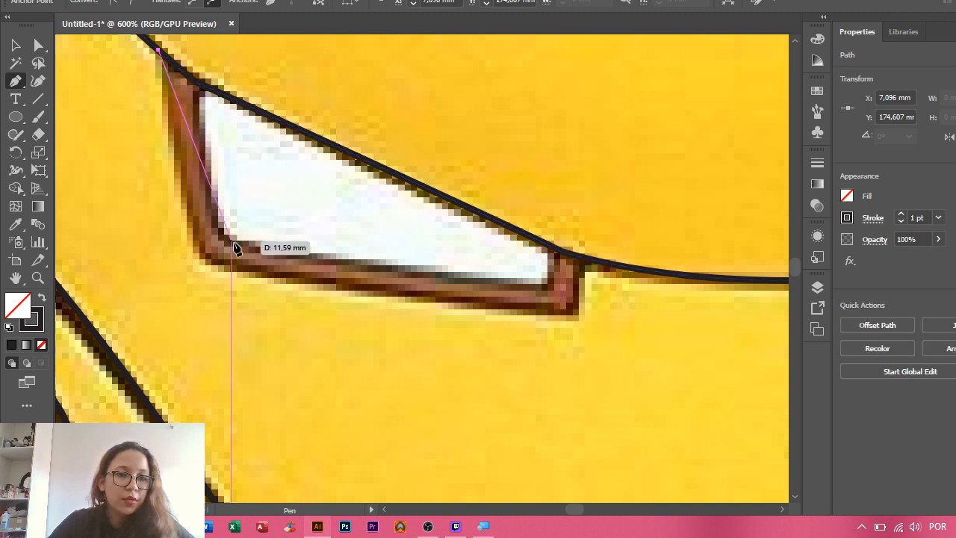
drag(202, 261, 226, 266)
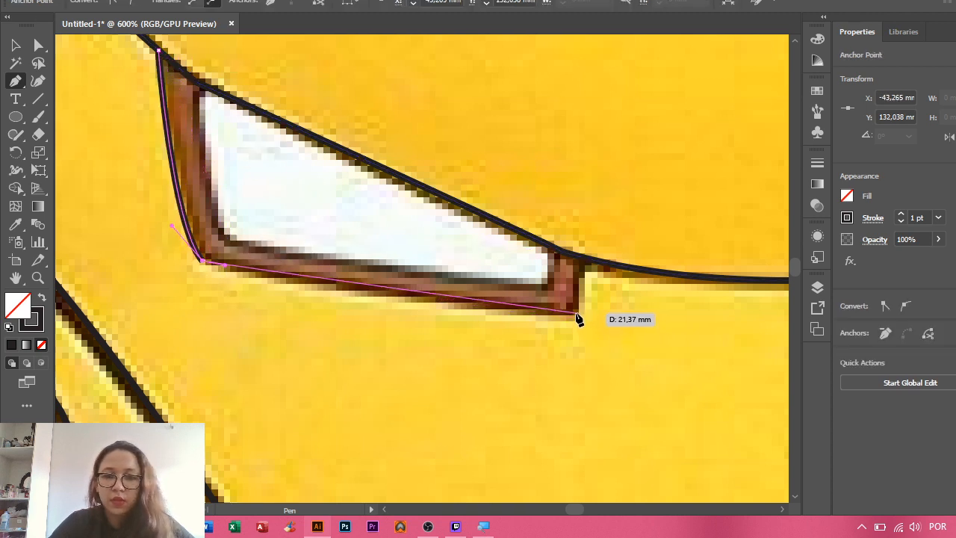
- Continue the left eye frame along its lower edge to the inner corner, end it on the brow line, and remove the stray extra segment
drag(574, 314, 648, 297)
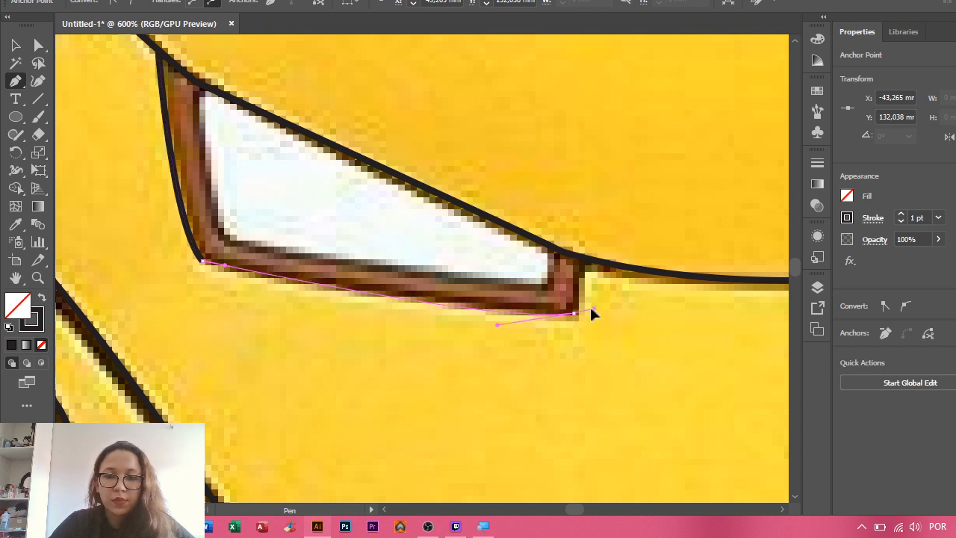
drag(575, 312, 580, 292)
drag(640, 218, 635, 210)
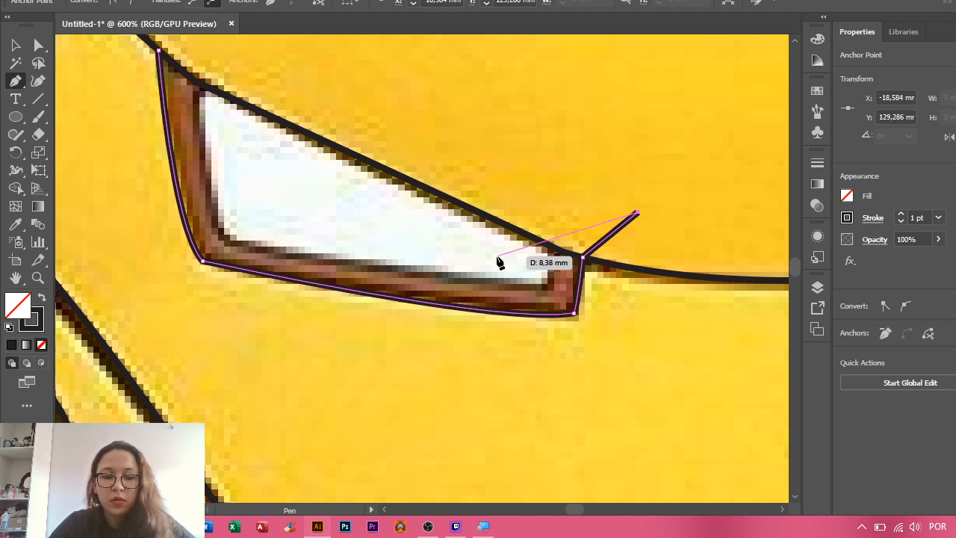
key(ctrl+z)
ctrl+click(664, 237)
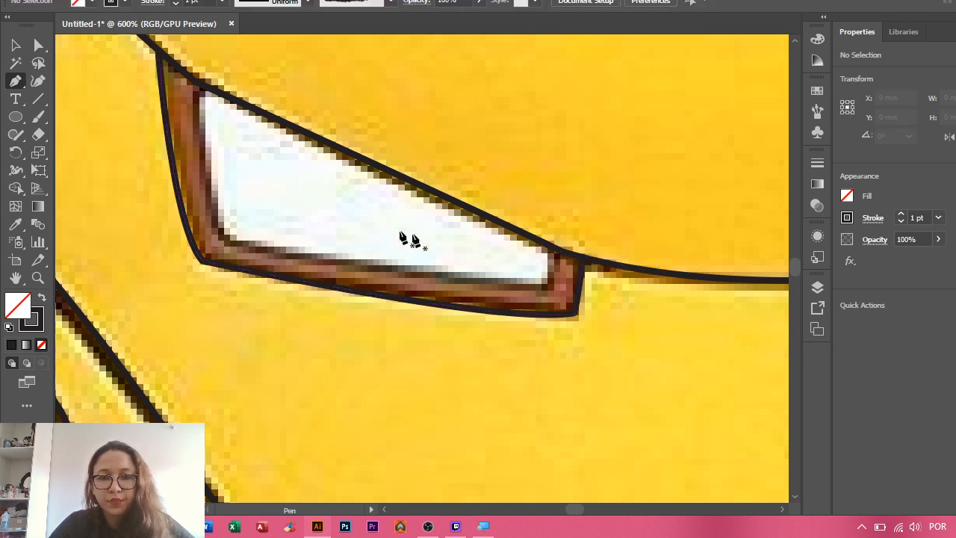
- Trace the border between the left eye's white area and its brown frame as a separate path, starting and ending on the brow line
click(200, 85)
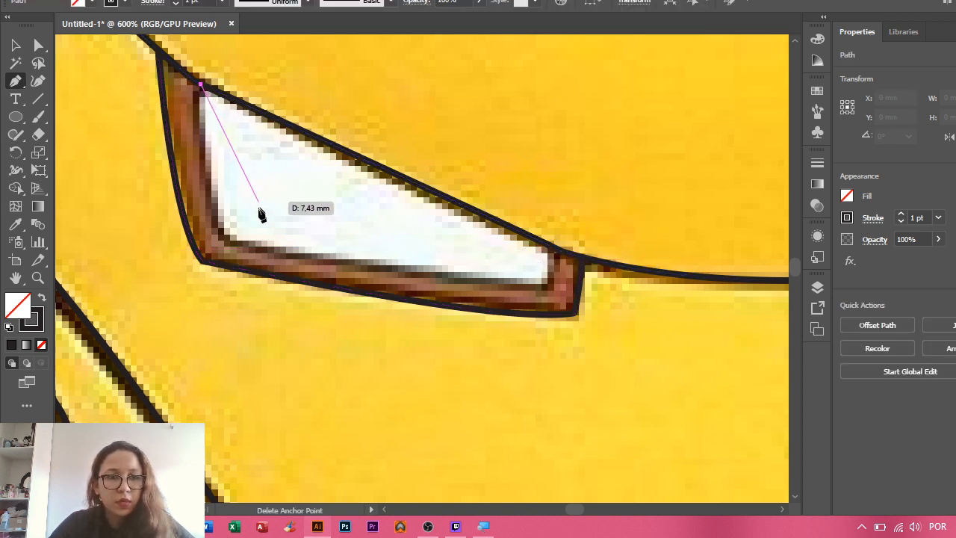
drag(224, 241, 254, 248)
drag(548, 285, 559, 277)
click(548, 284)
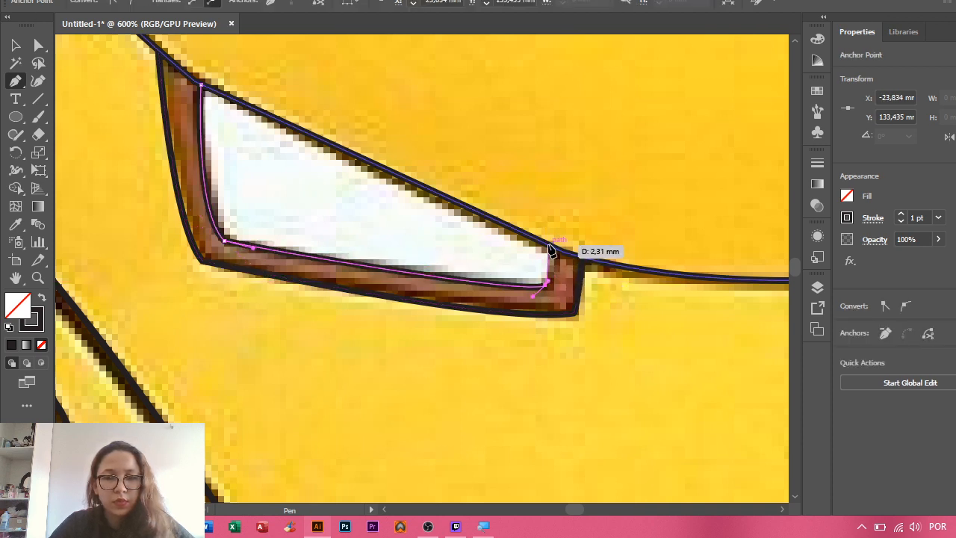
click(548, 246)
ctrl+click(676, 187)
- Trace the outer edge of the right eye's brown frame from the brow line's inner end around both lower corners and back to the brow line
drag(757, 213, 298, 137)
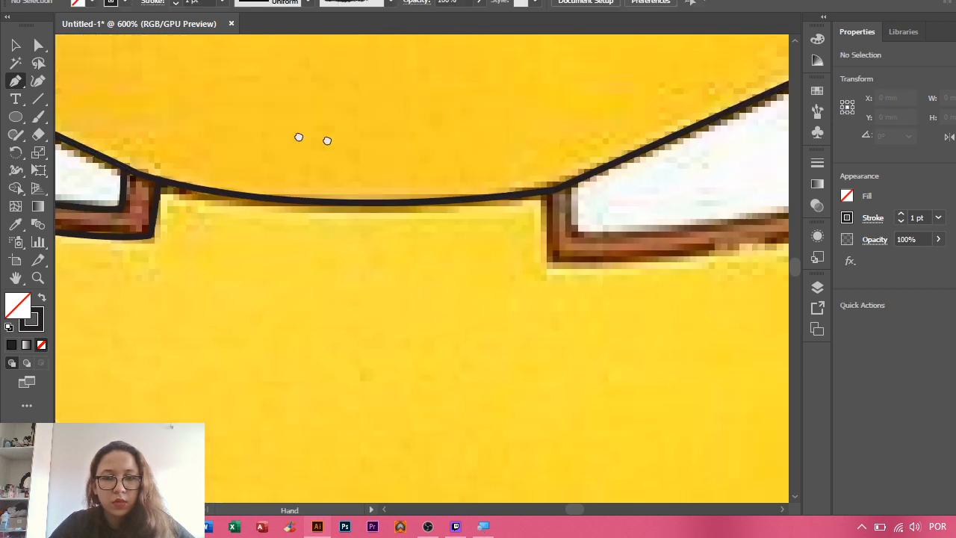
scroll(470, 228, right, 3)
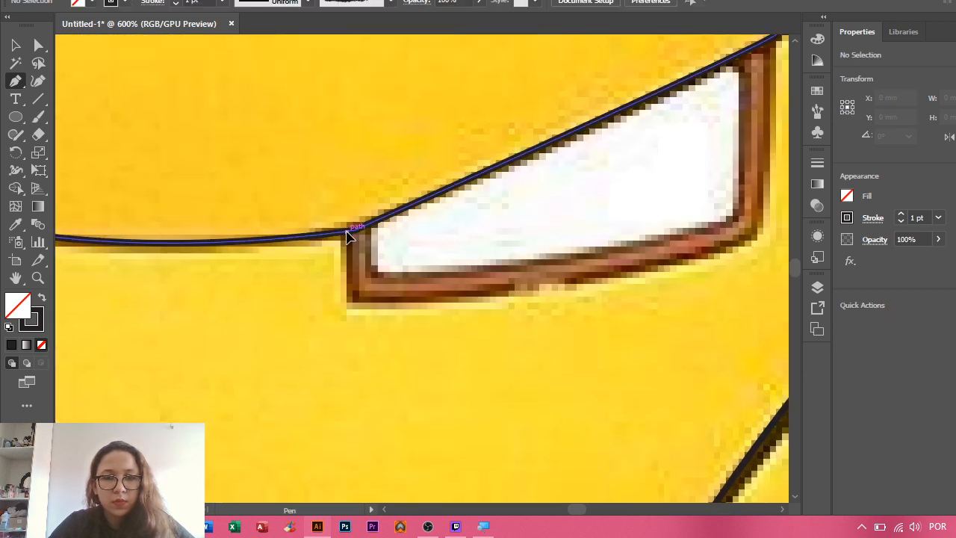
click(346, 233)
click(346, 307)
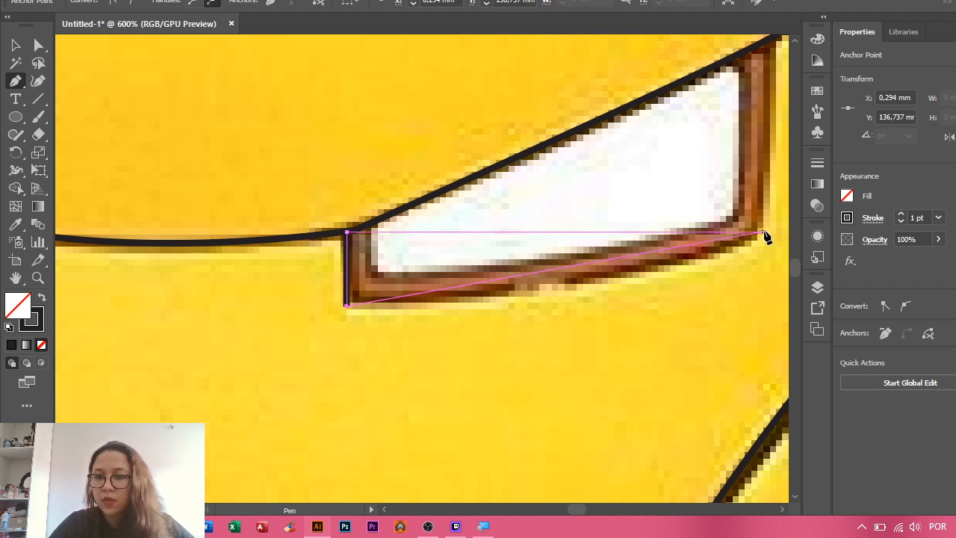
drag(762, 234, 632, 203)
drag(677, 70, 661, 104)
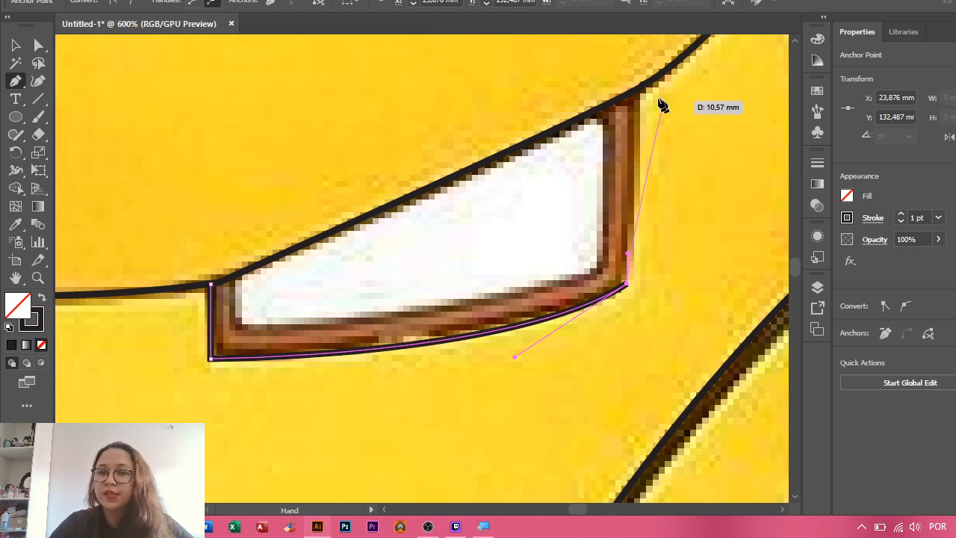
click(641, 88)
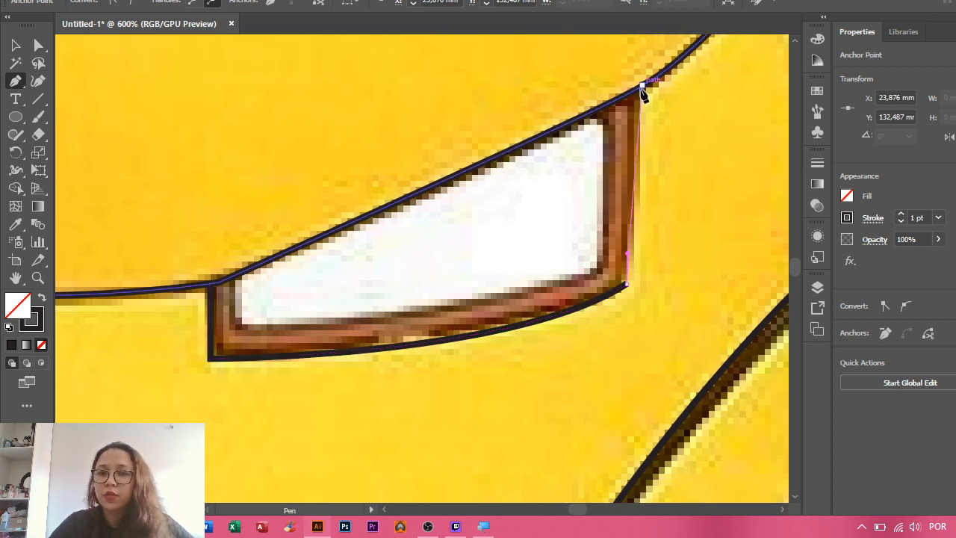
key(Escape)
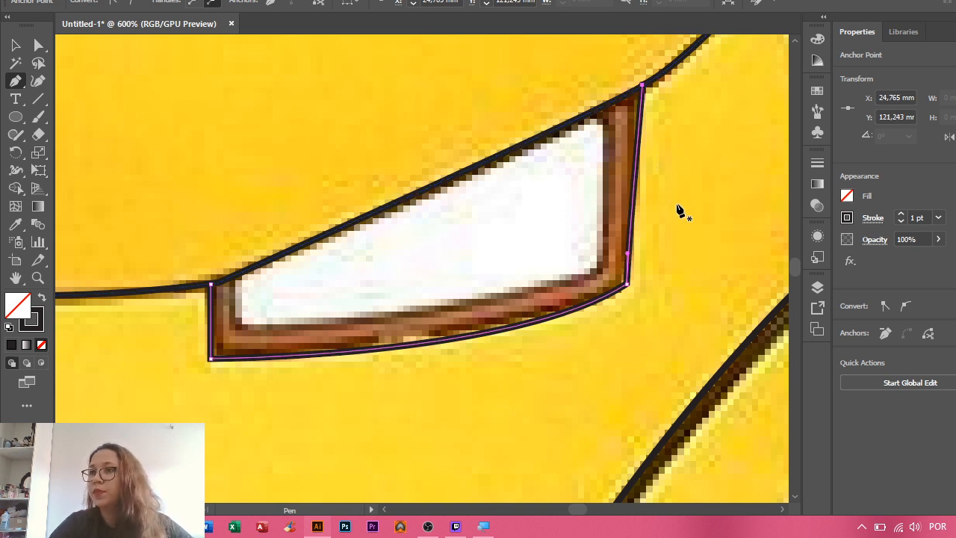
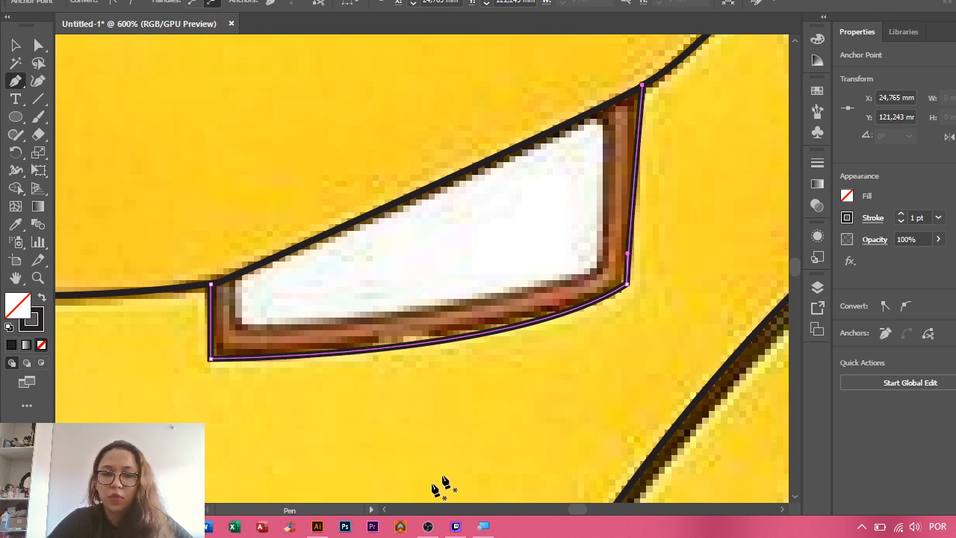
- Switch to the Chrome browser and copy the share link of the "Frequência 26/03/20 manha" form
mouse_move(180, 527)
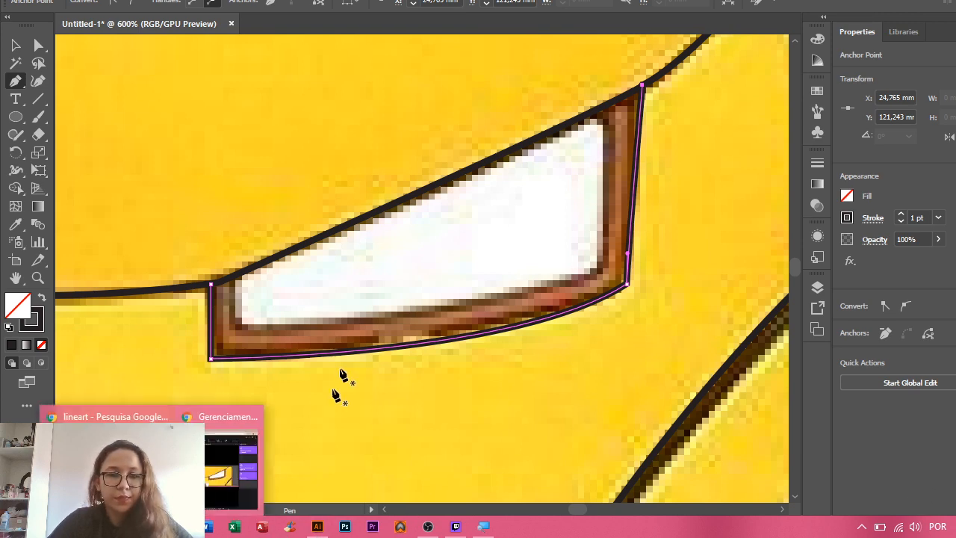
mouse_move(228, 467)
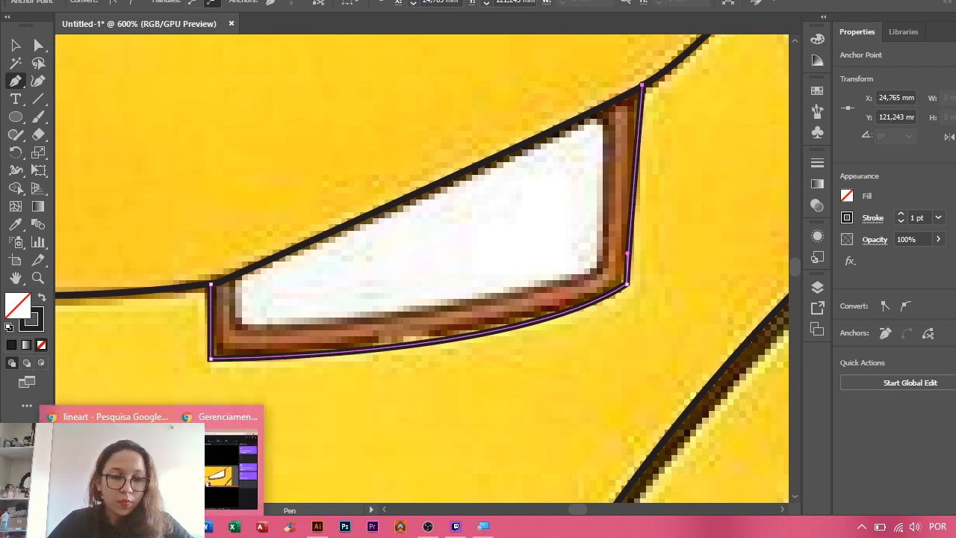
click(90, 448)
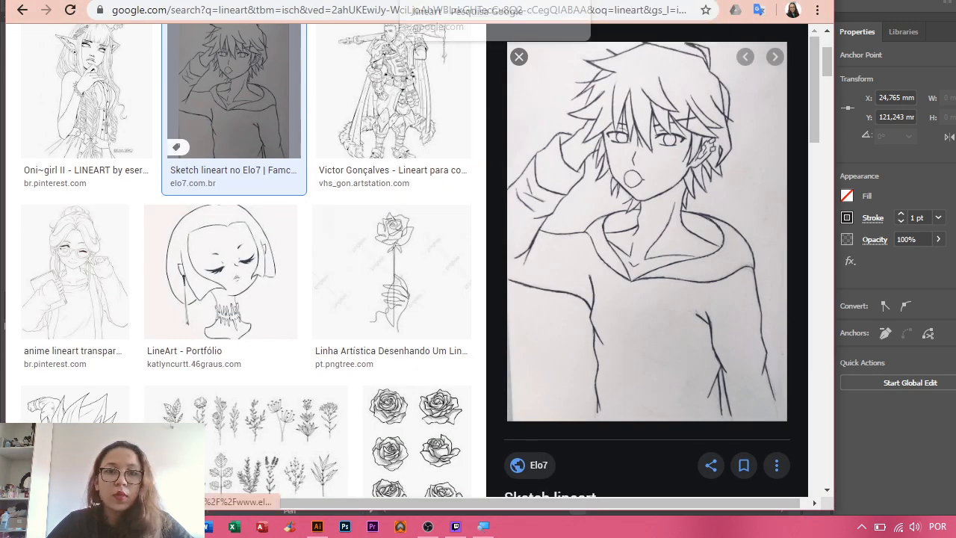
key(ctrl+Tab)
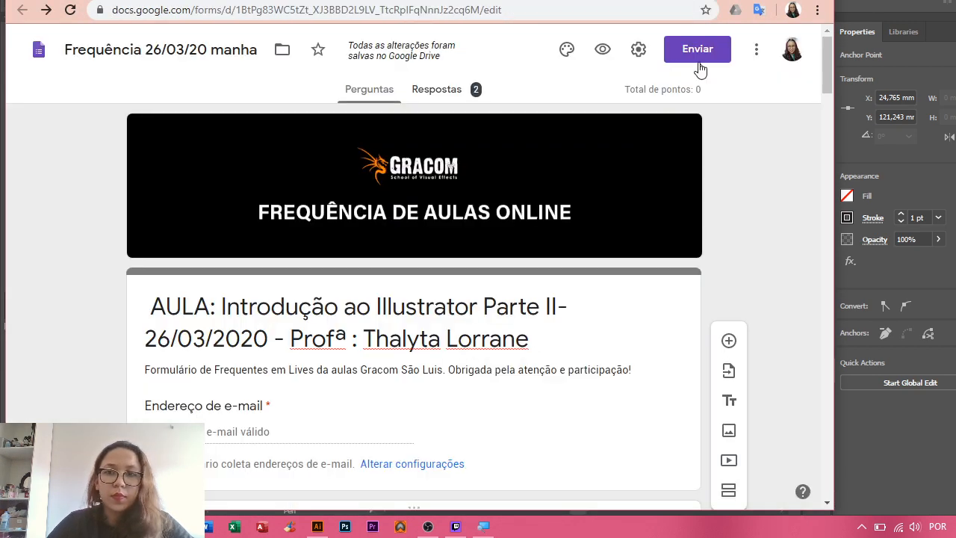
click(698, 50)
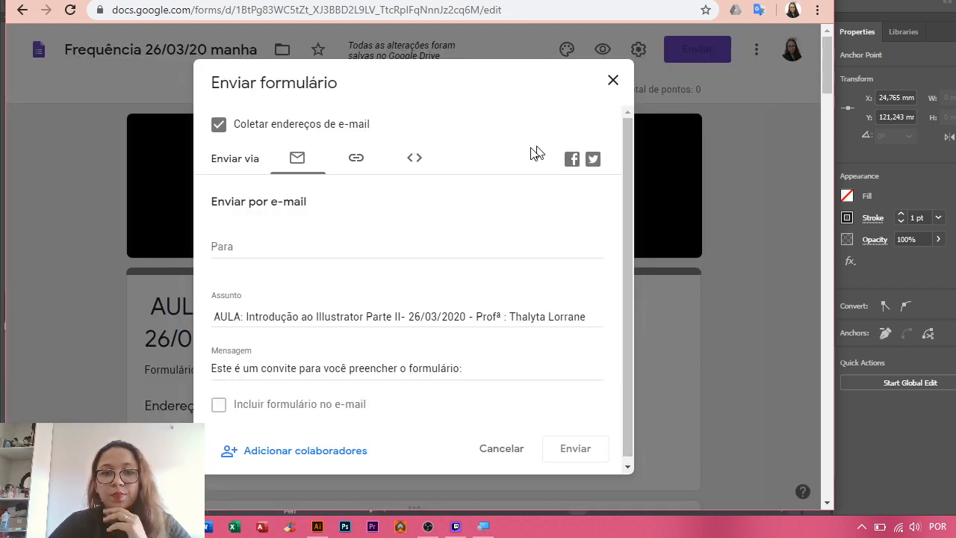
click(361, 164)
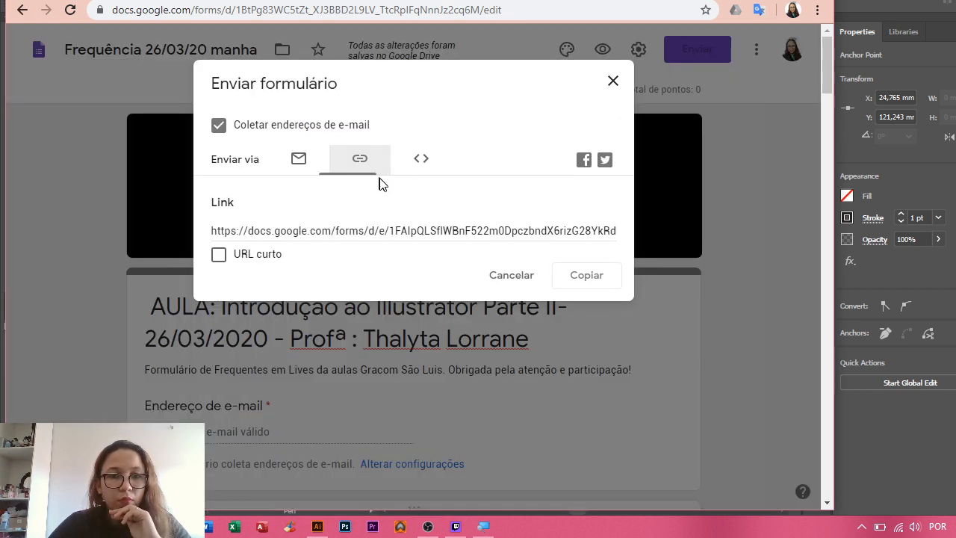
click(287, 231)
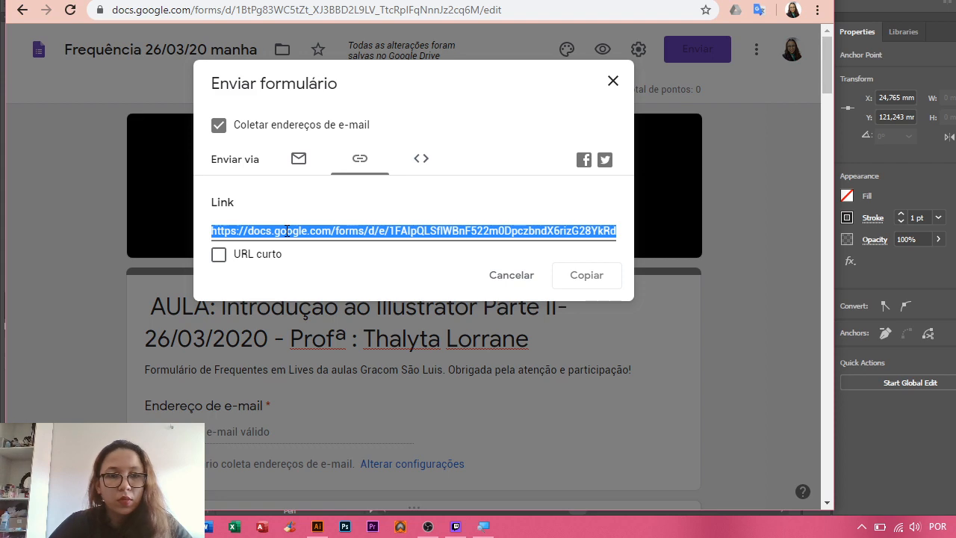
click(586, 278)
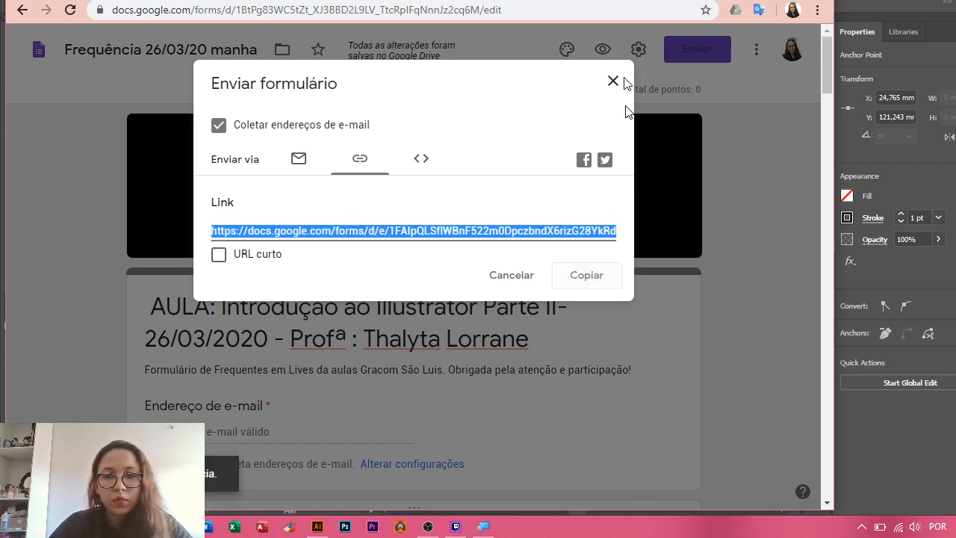
click(612, 81)
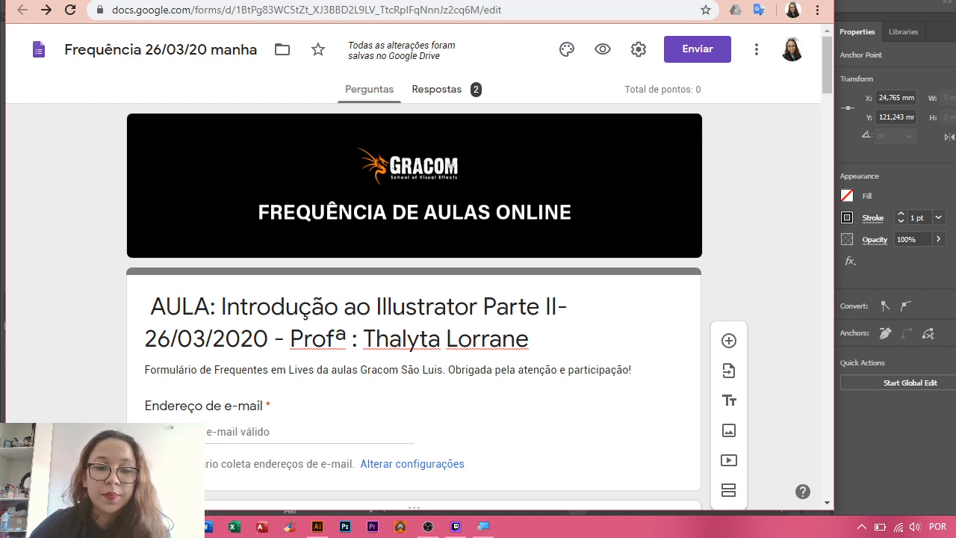
- Return to Illustrator and trace the right eye's white area as a new path along its inner side, lower edge and outer side
click(317, 529)
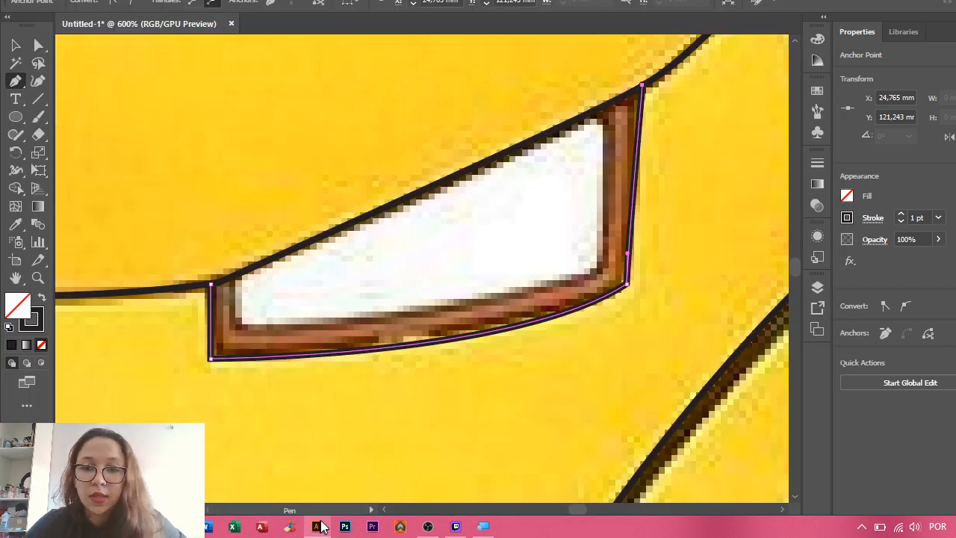
key(ctrl+shift+a)
click(238, 276)
click(238, 328)
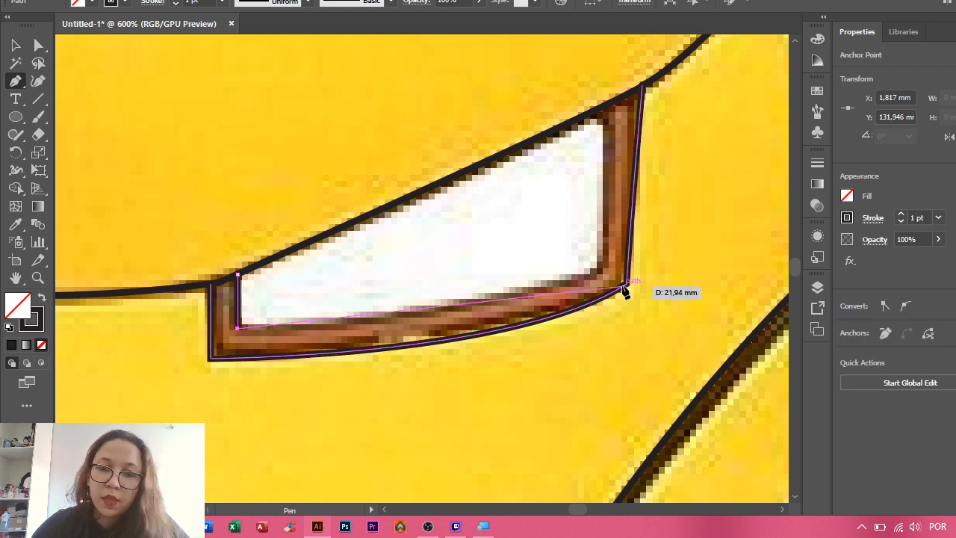
drag(602, 272, 600, 246)
click(607, 105)
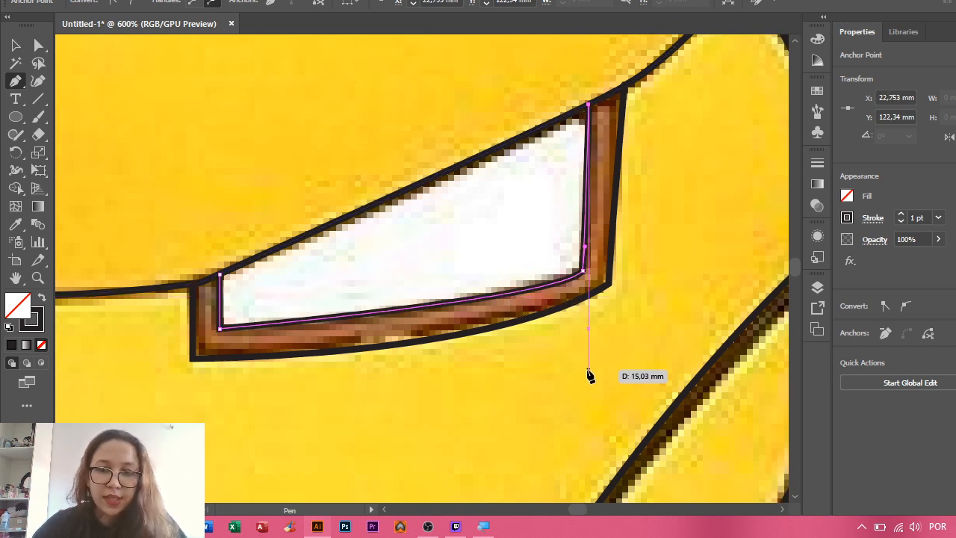
- Hide the Referencia2 layer and deselect everything to view the whole helmet line art without the reference image
scroll(505, 318, down, 1)
scroll(506, 317, down, 2)
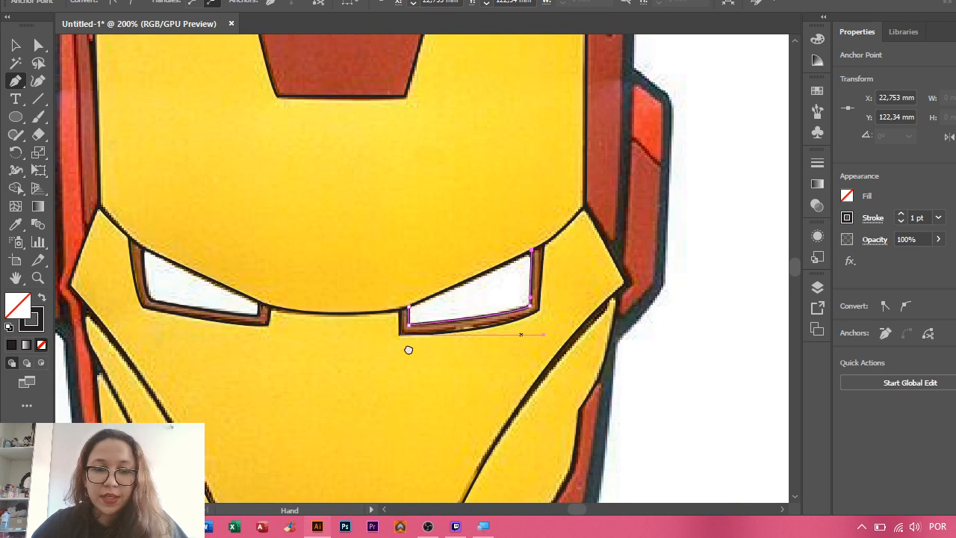
scroll(408, 348, down, 3)
scroll(501, 189, down, 1)
drag(615, 289, 585, 321)
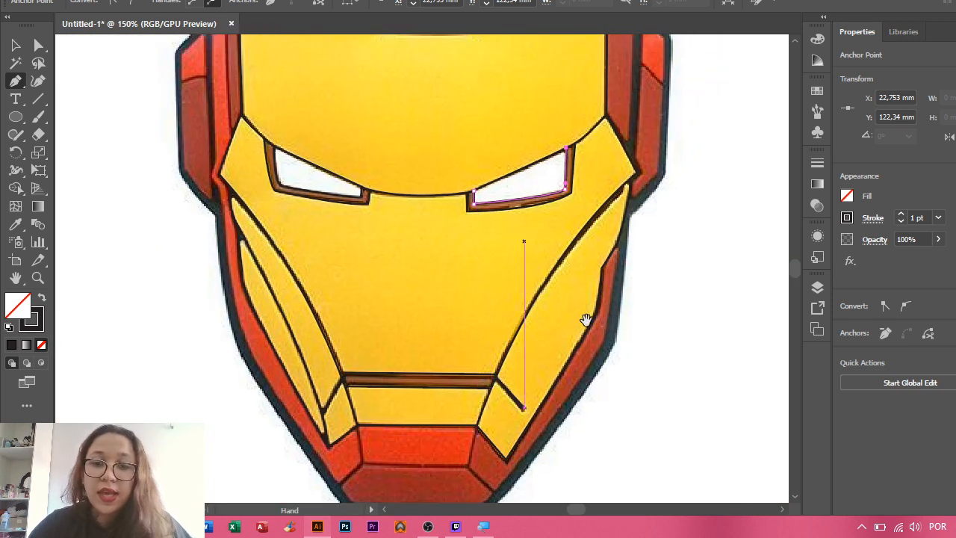
scroll(418, 291, down, 1)
scroll(409, 296, down, 1)
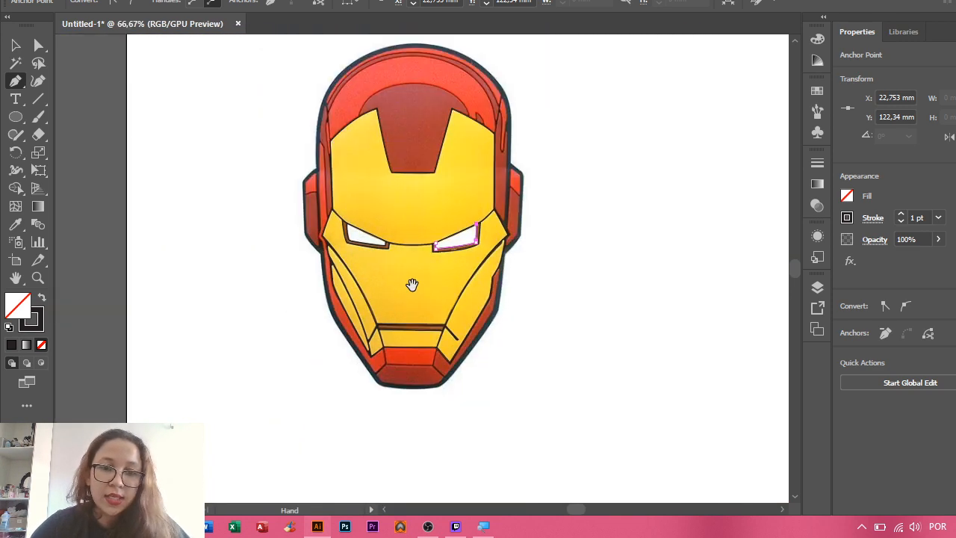
click(15, 46)
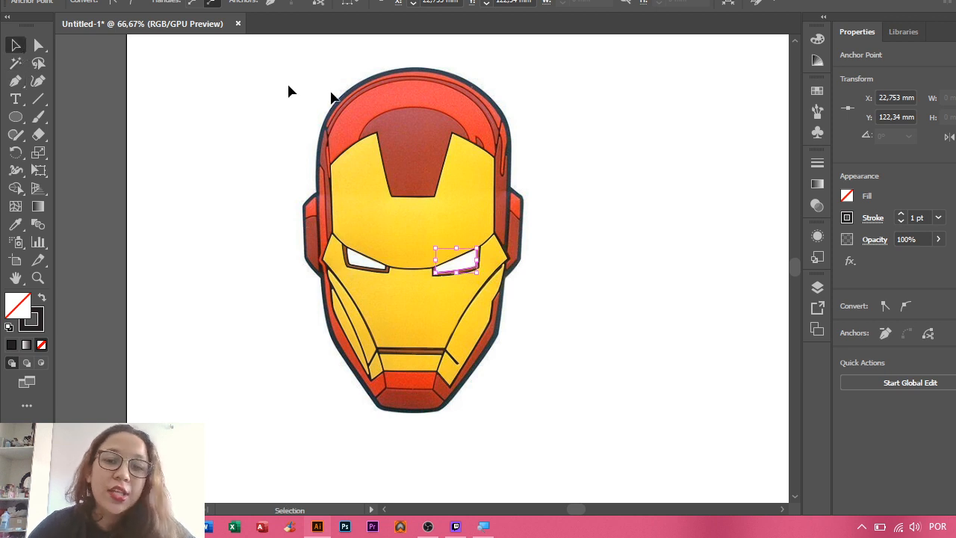
click(817, 287)
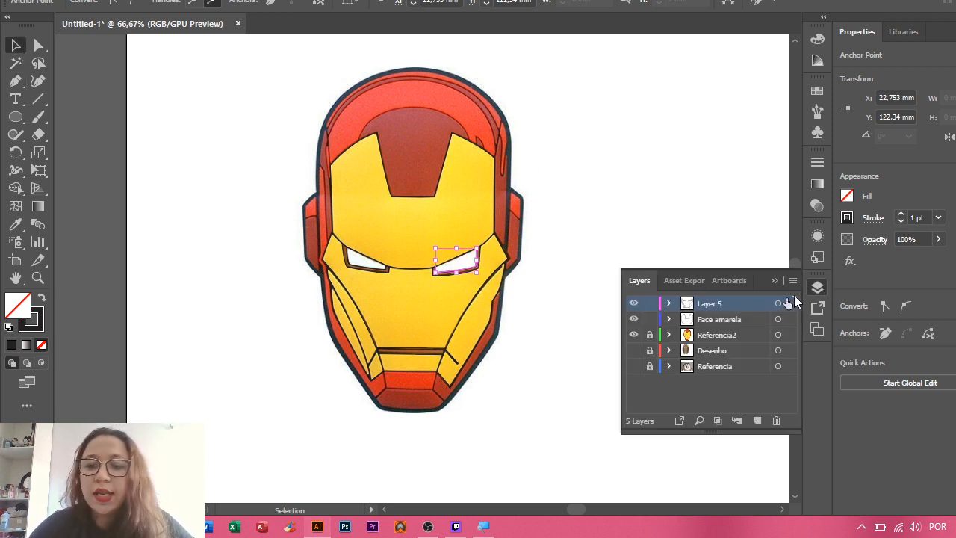
click(633, 335)
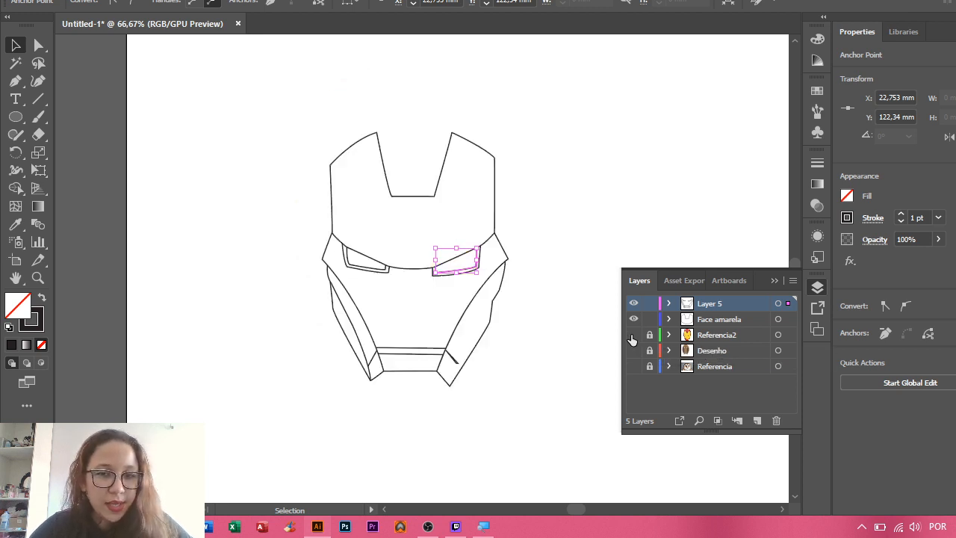
click(191, 90)
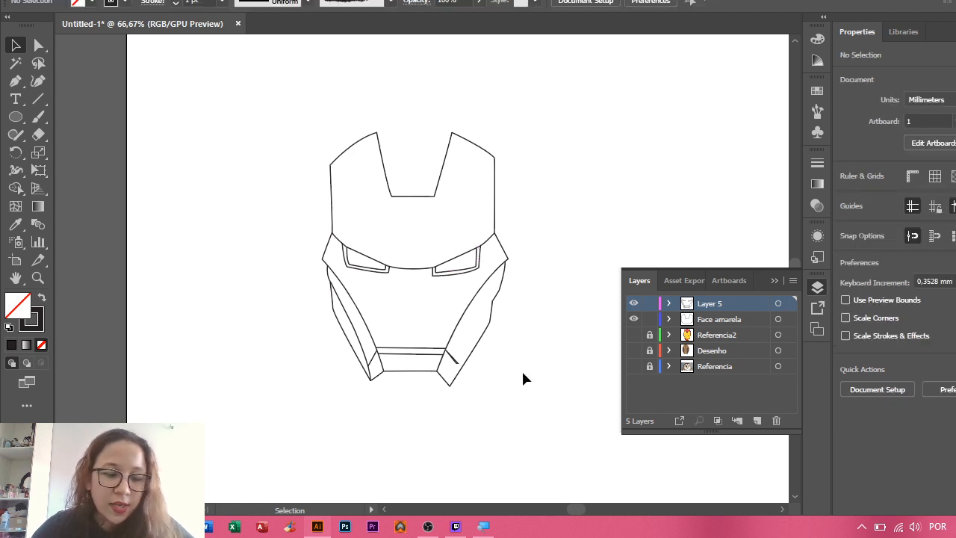
- Show the Referencia2 layer and trace the left cheek crease from the mouth slot's lower corner to its tip and back up to the upper corner
scroll(503, 361, up, 1)
scroll(499, 316, up, 1)
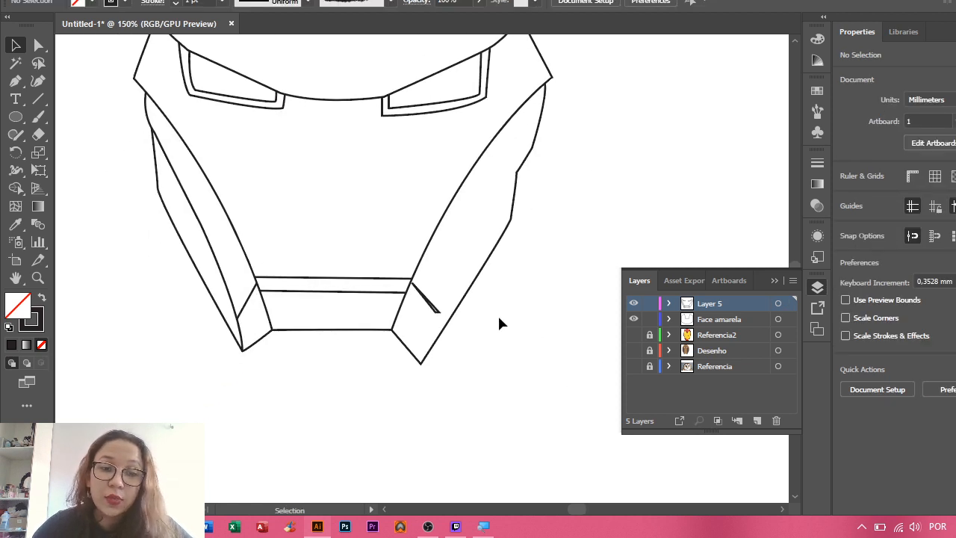
click(632, 334)
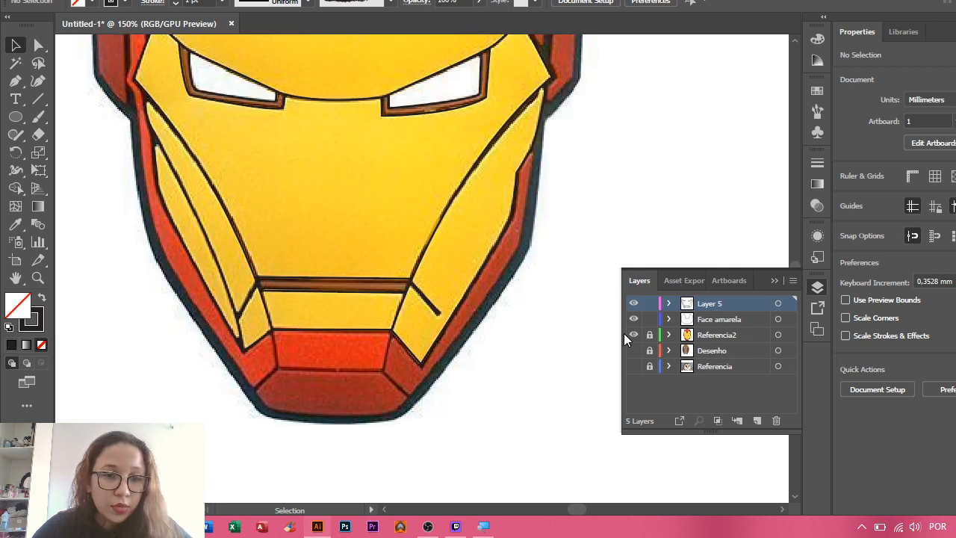
scroll(252, 289, up, 3)
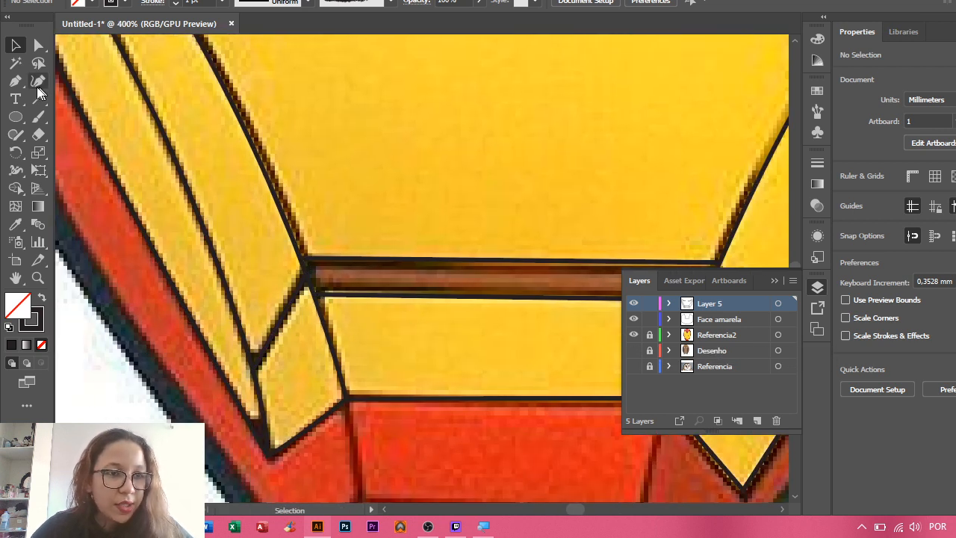
click(16, 81)
click(312, 294)
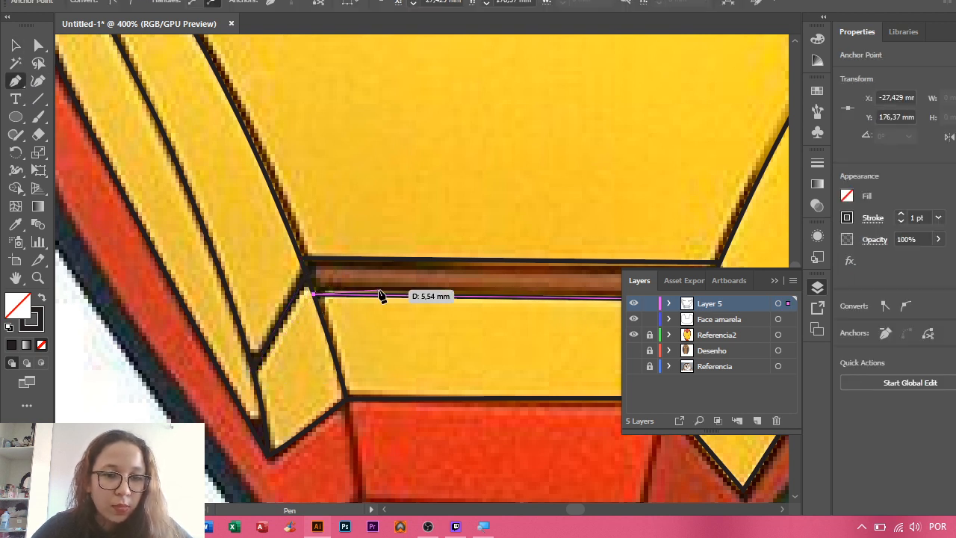
click(252, 370)
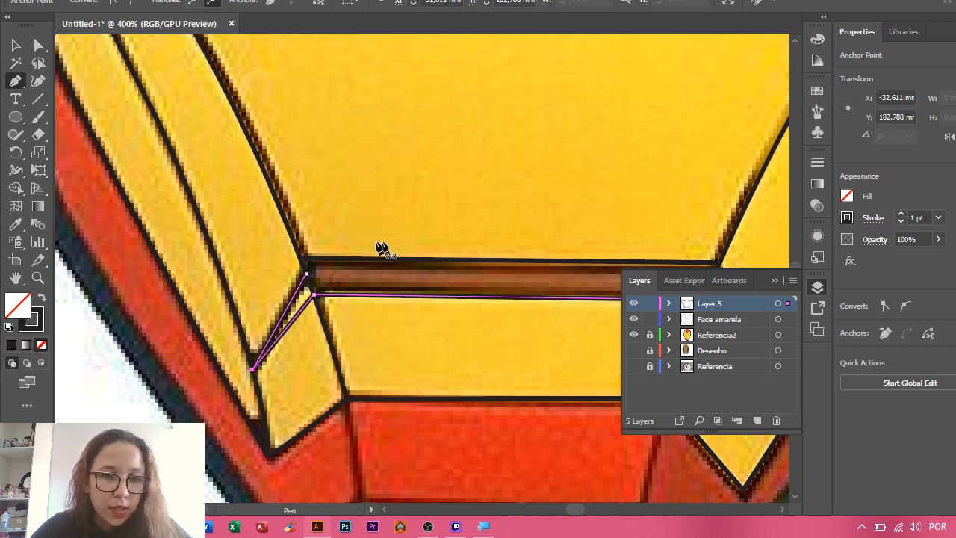
key(ctrl)
drag(308, 280, 300, 258)
mouse_move(263, 366)
mouse_down()
mouse_move(262, 352)
mouse_move(255, 361)
mouse_up()
- Move the inner end of the right crease's shape downward and draw its upper edge from the mouth slot's upper corner to the crease tip
drag(538, 220, 249, 210)
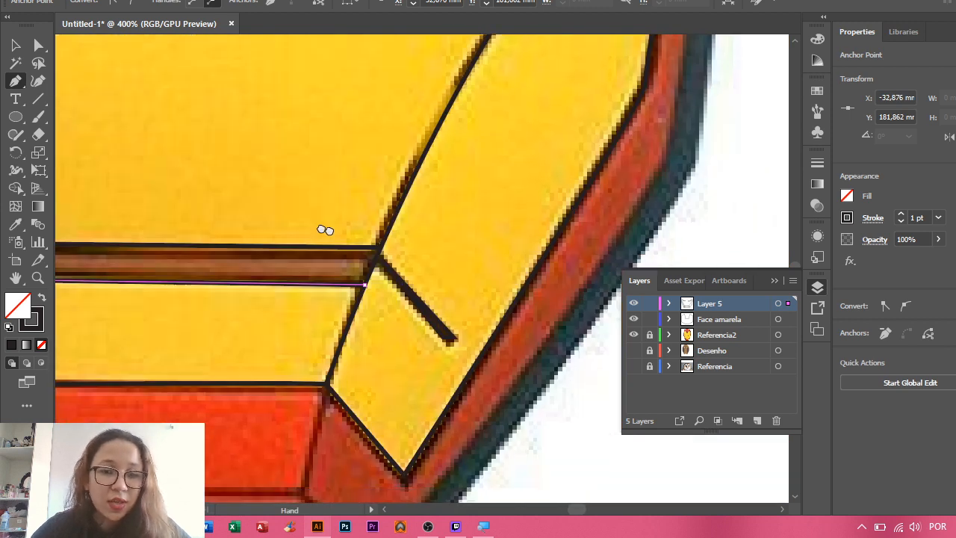
click(317, 257)
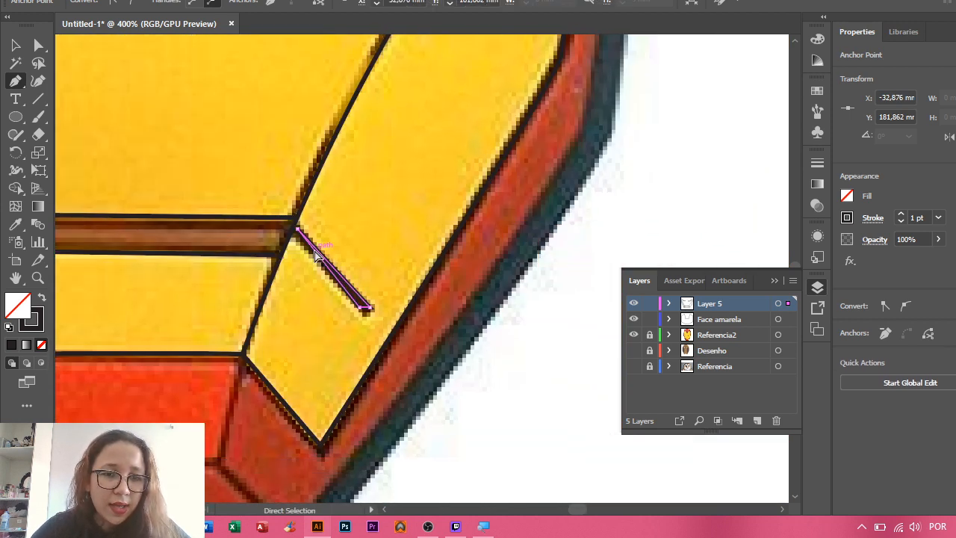
mouse_move(298, 236)
mouse_down()
mouse_move(280, 255)
mouse_move(291, 245)
mouse_up()
click(296, 222)
mouse_move(369, 306)
mouse_down()
mouse_move(374, 313)
mouse_move(369, 307)
mouse_up()
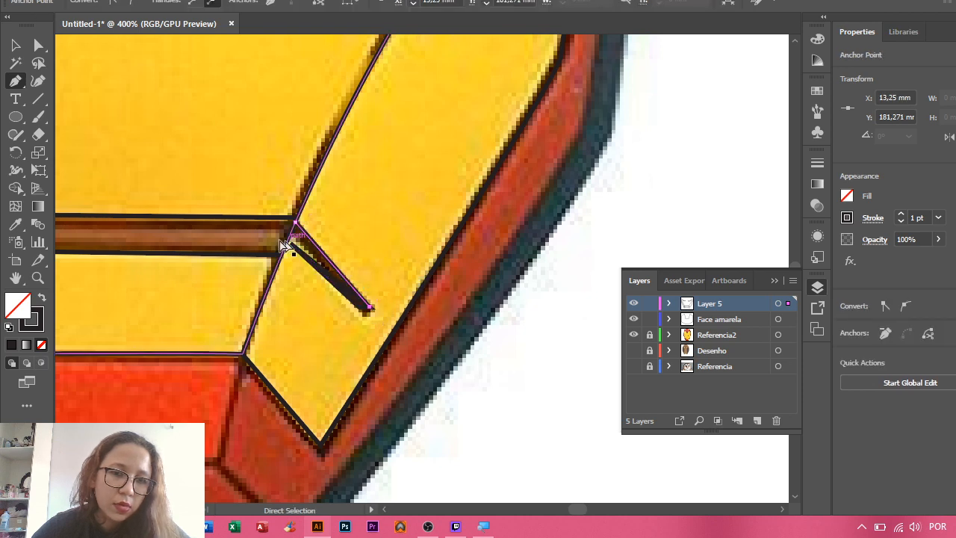
- Delete the loose inner anchor point of the right crease's lower path, keeping only the short segment at the tip
scroll(231, 249, up, 2)
scroll(338, 248, up, 2)
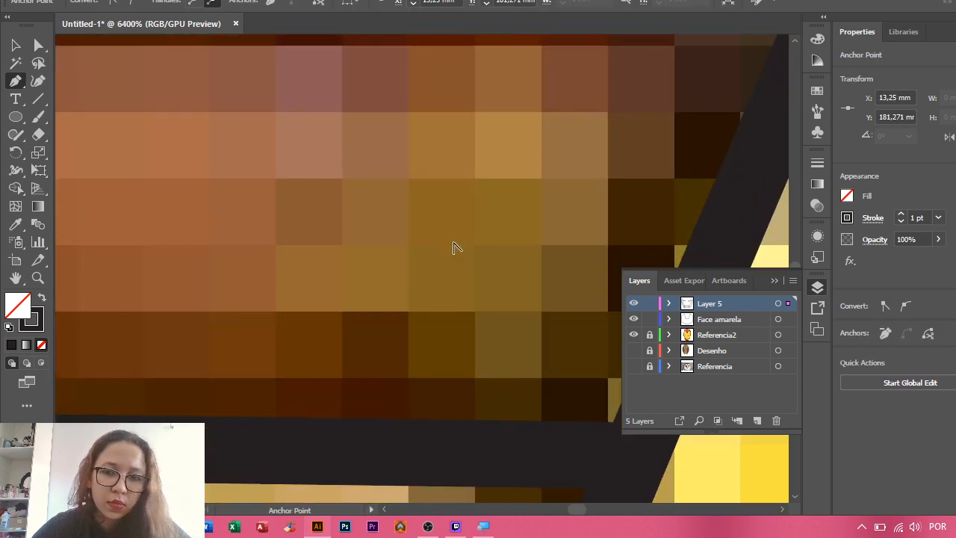
scroll(561, 230, right, 3)
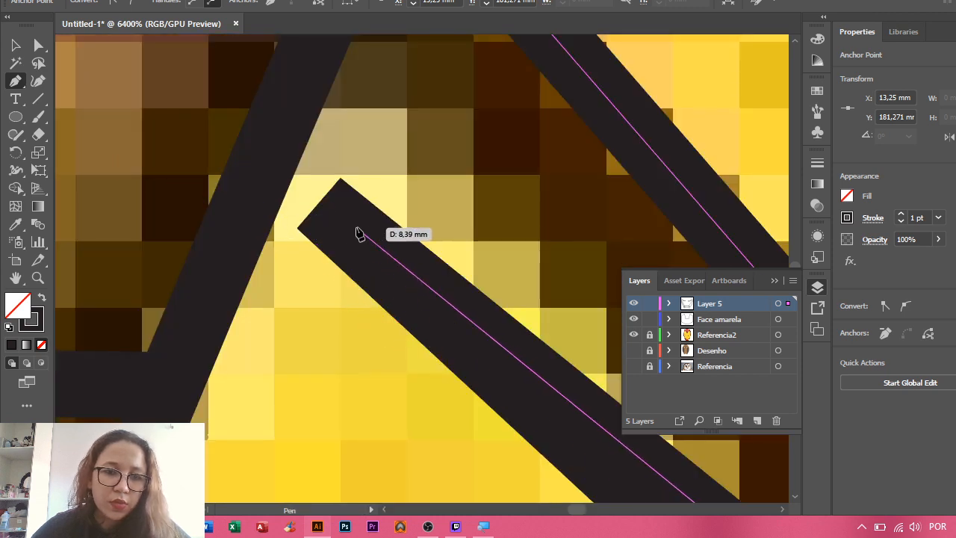
ctrl+click(231, 115)
click(401, 266)
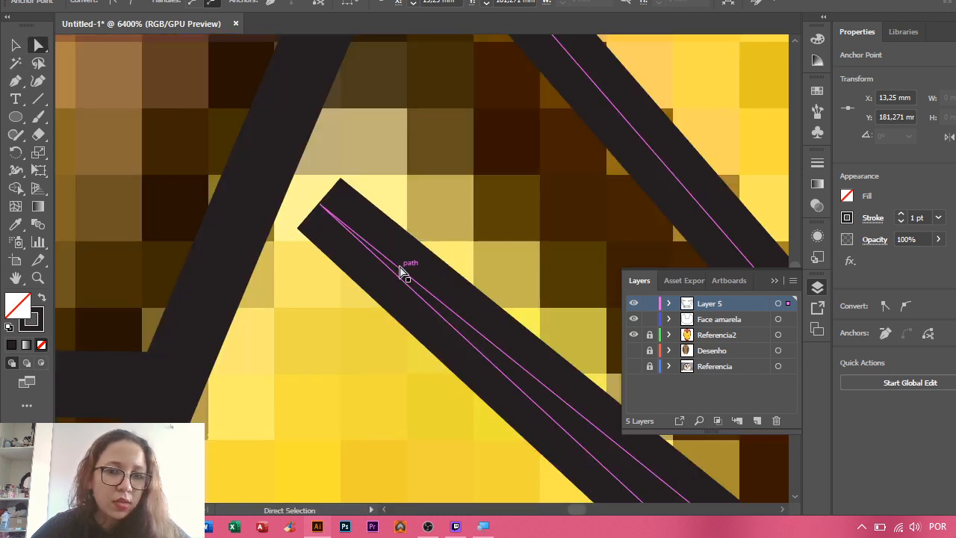
click(322, 207)
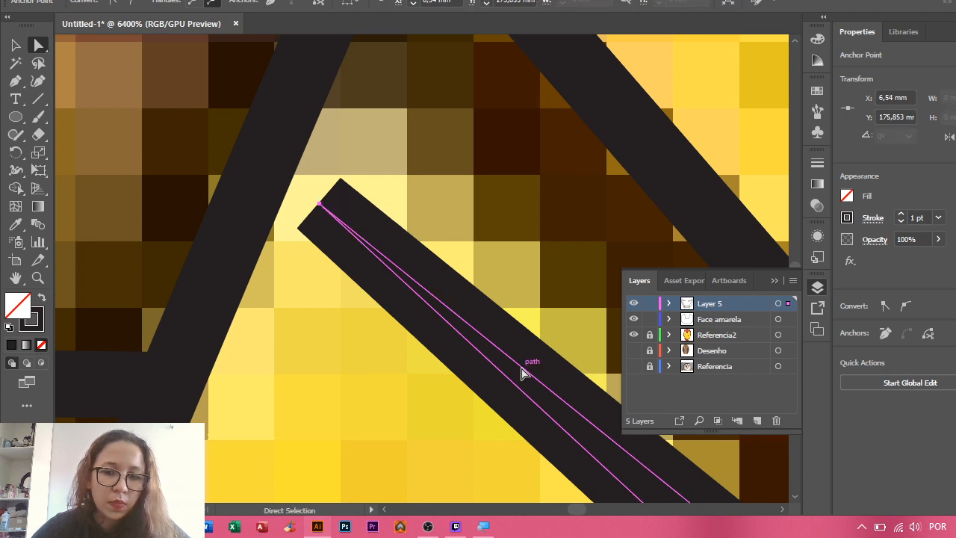
scroll(522, 374, down, 3)
drag(576, 346, 291, 197)
scroll(429, 237, down, 4)
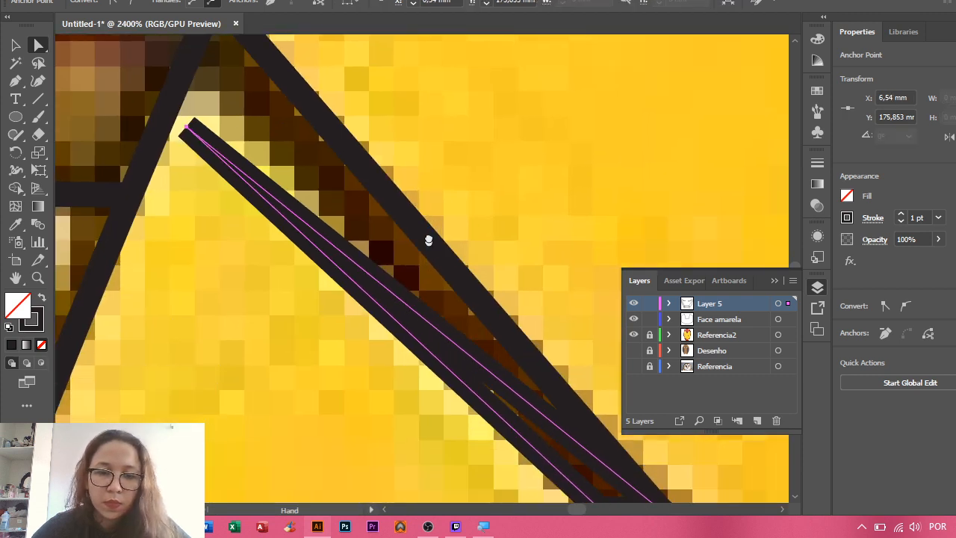
key(Delete)
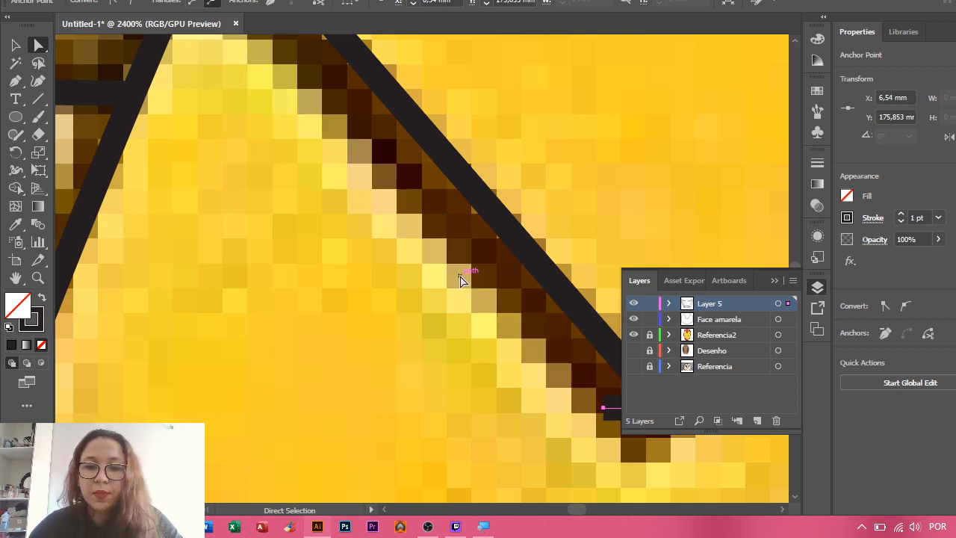
- Continue the short tip segment of the right crease with a straight lower edge up to the inner cheek line
scroll(487, 292, down, 2)
scroll(487, 292, right, 3)
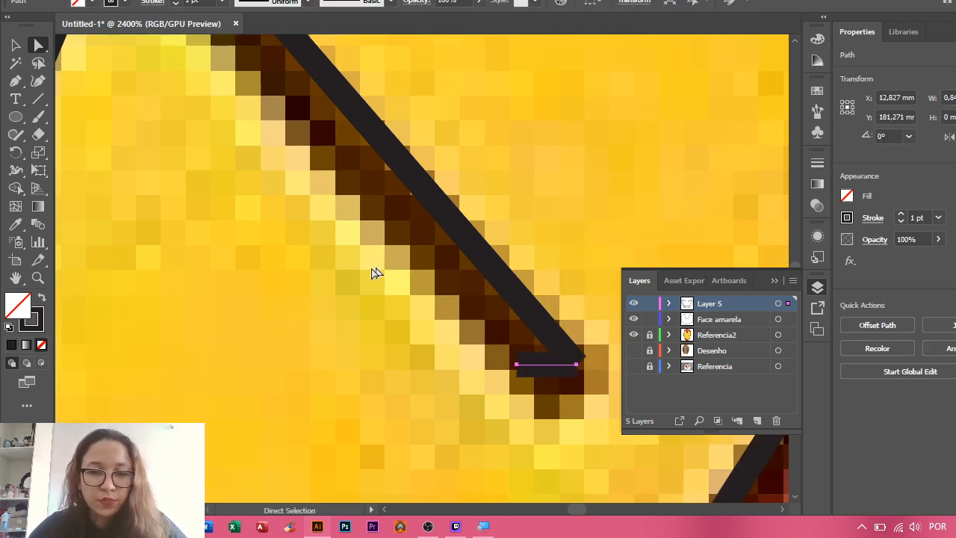
click(15, 81)
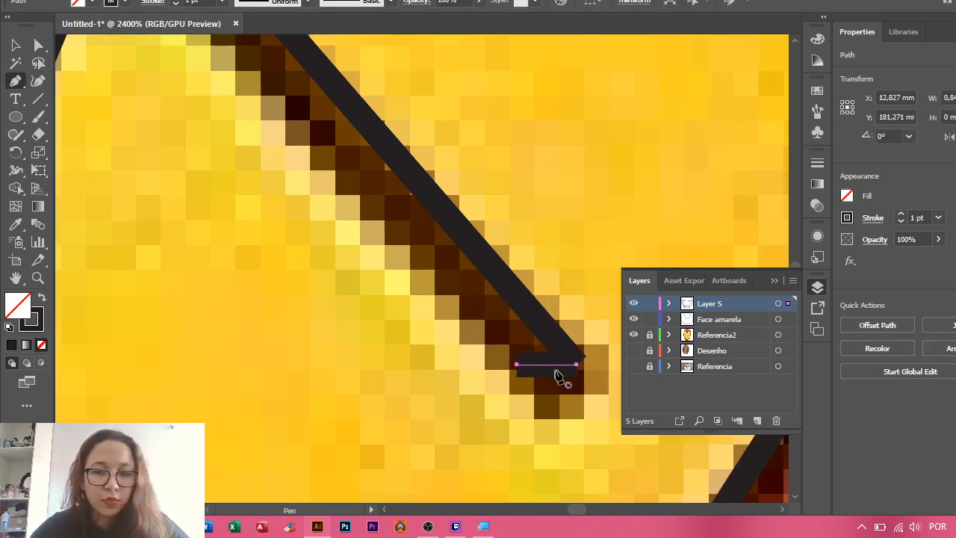
click(516, 364)
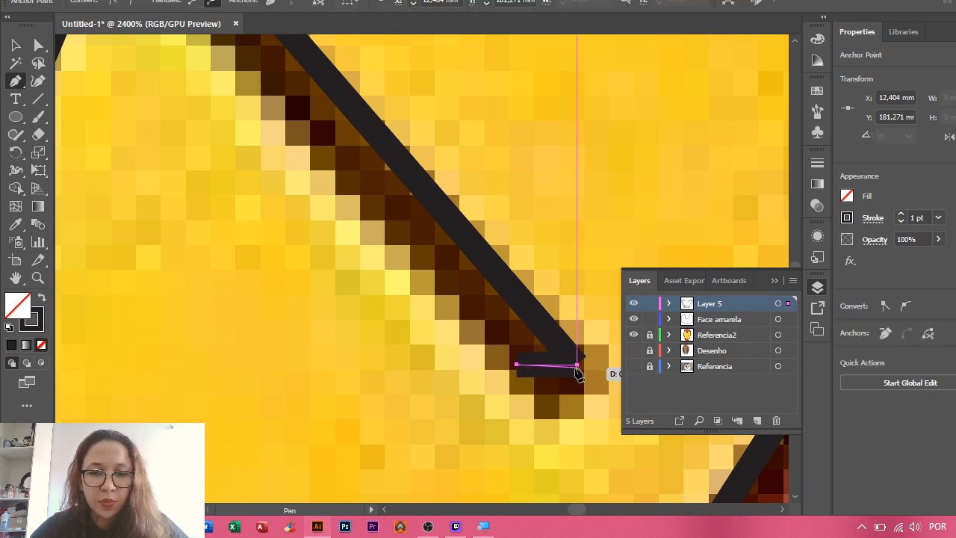
drag(277, 216, 534, 351)
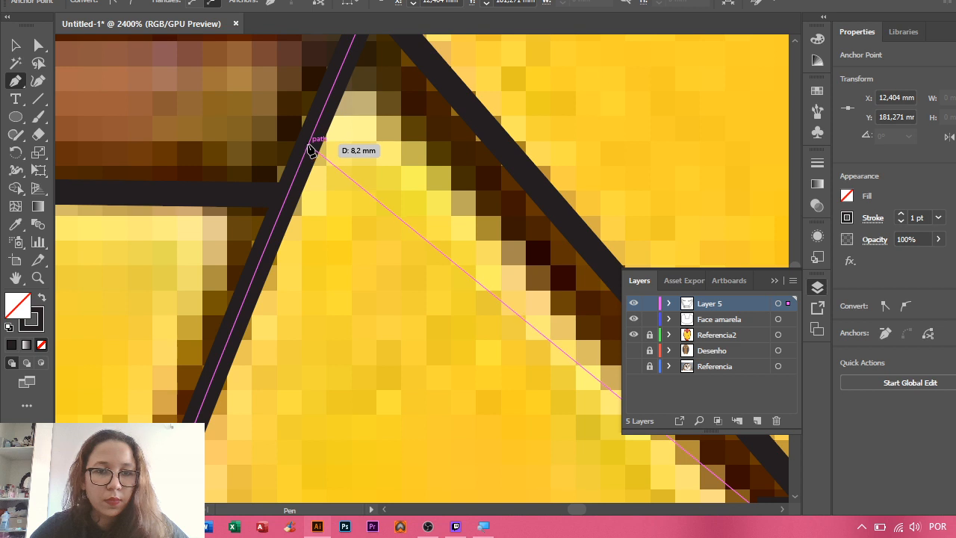
click(314, 149)
key(ctrl+minus)
drag(525, 210, 371, 161)
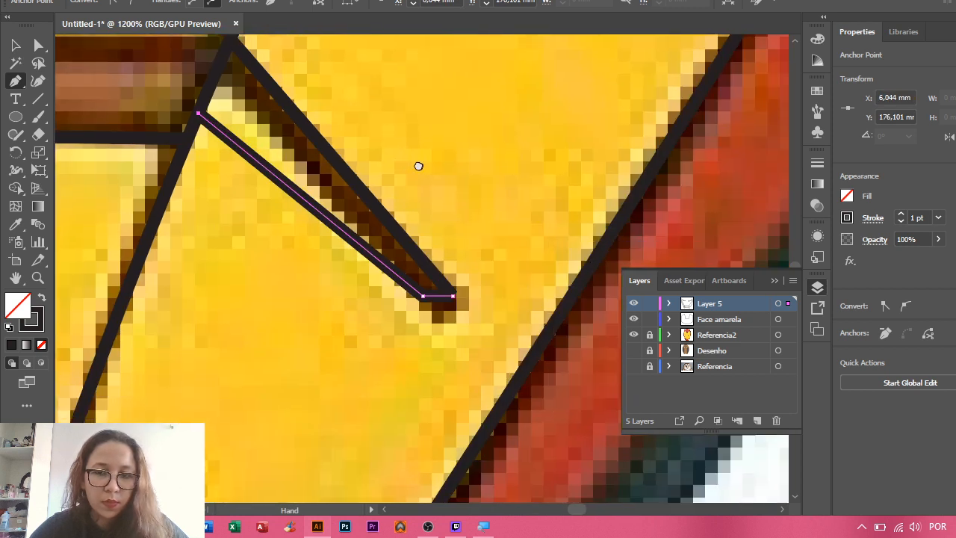
- Select the end anchor at the right crease's tip and align it with the end of the crease's upper edge
key(v)
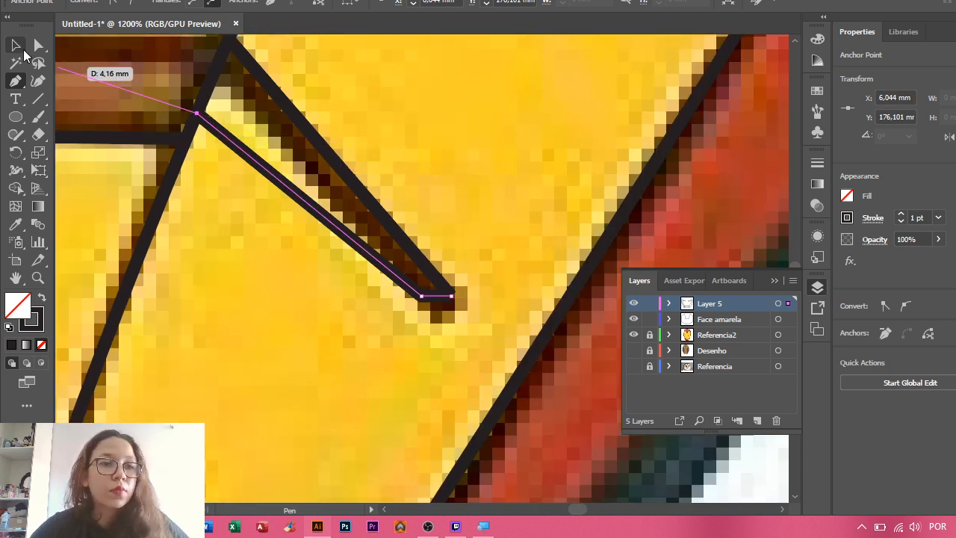
click(473, 188)
click(441, 303)
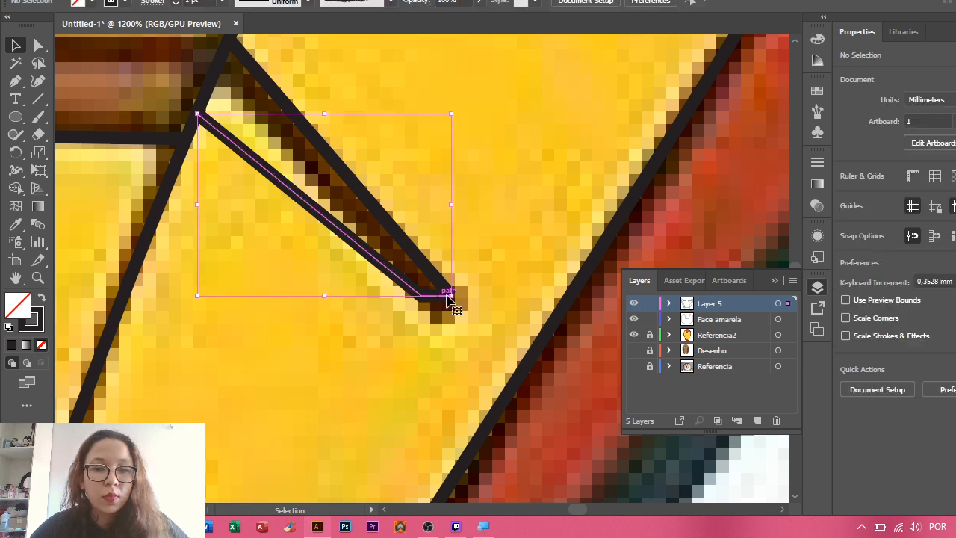
key(a)
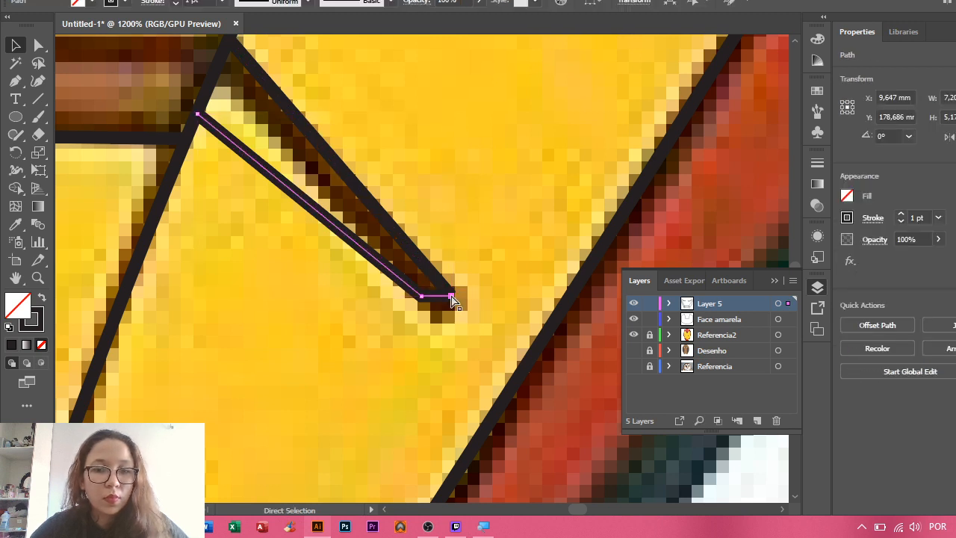
drag(451, 296, 451, 297)
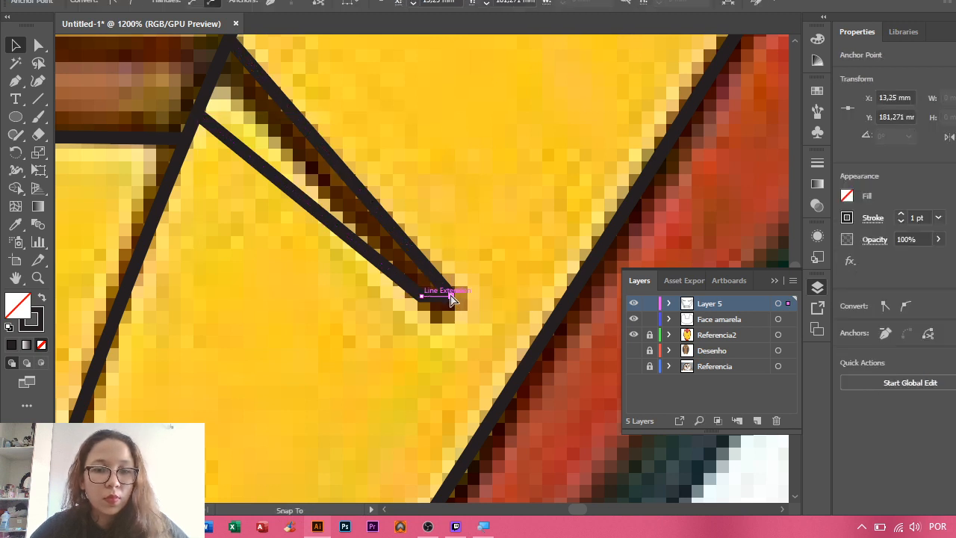
key(v)
key(ctrl+plus)
key(ctrl+plus)
key(ctrl+plus)
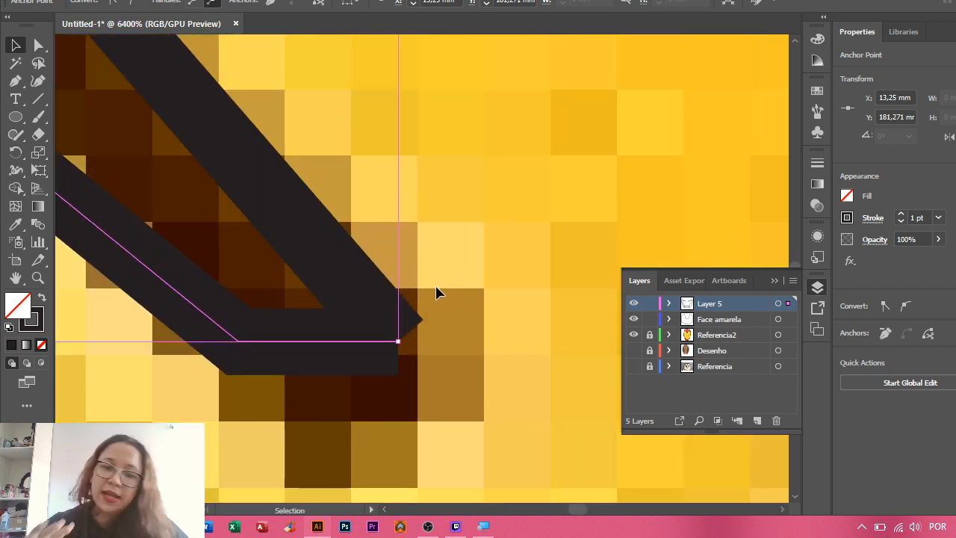
key(a)
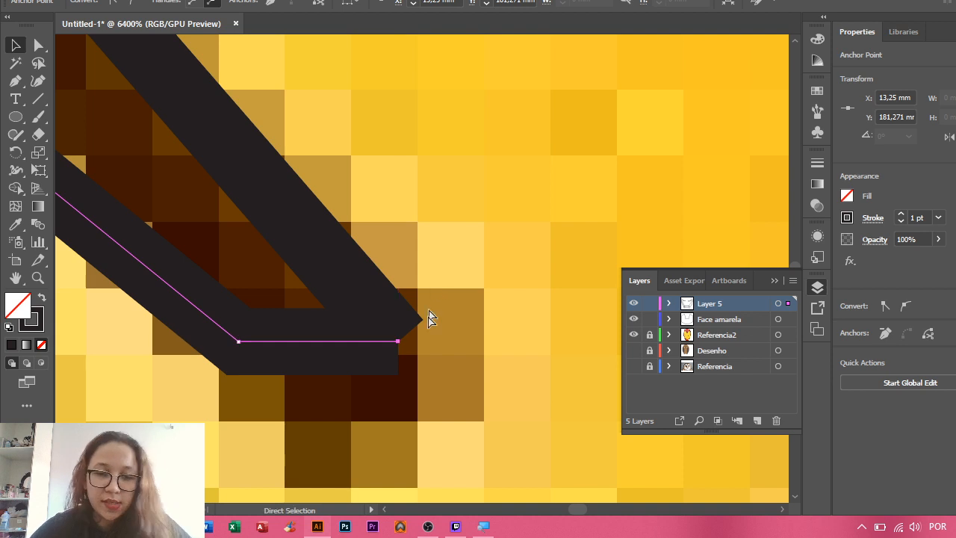
click(402, 346)
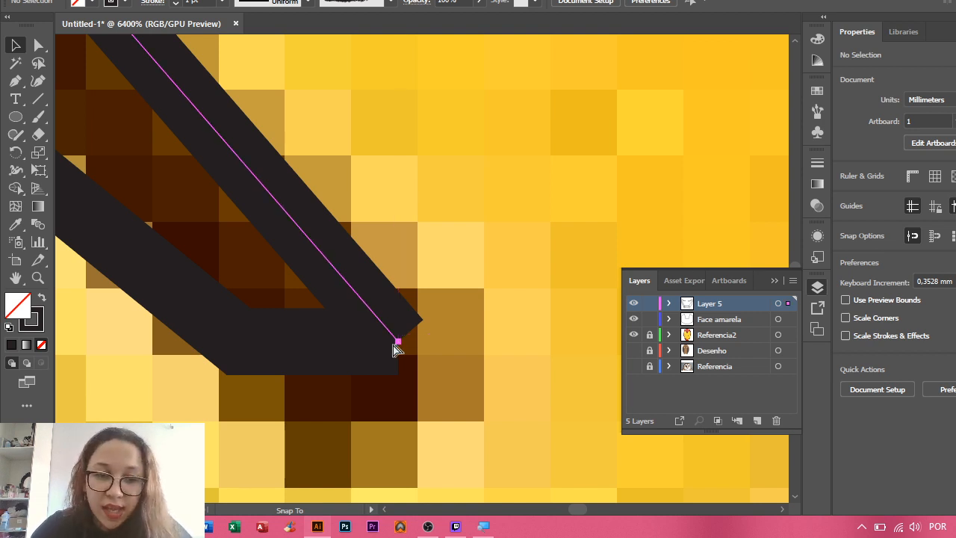
click(397, 343)
click(289, 351)
mouse_move(400, 341)
mouse_down()
mouse_move(397, 351)
mouse_move(399, 343)
mouse_up()
click(397, 345)
key(ctrl+minus)
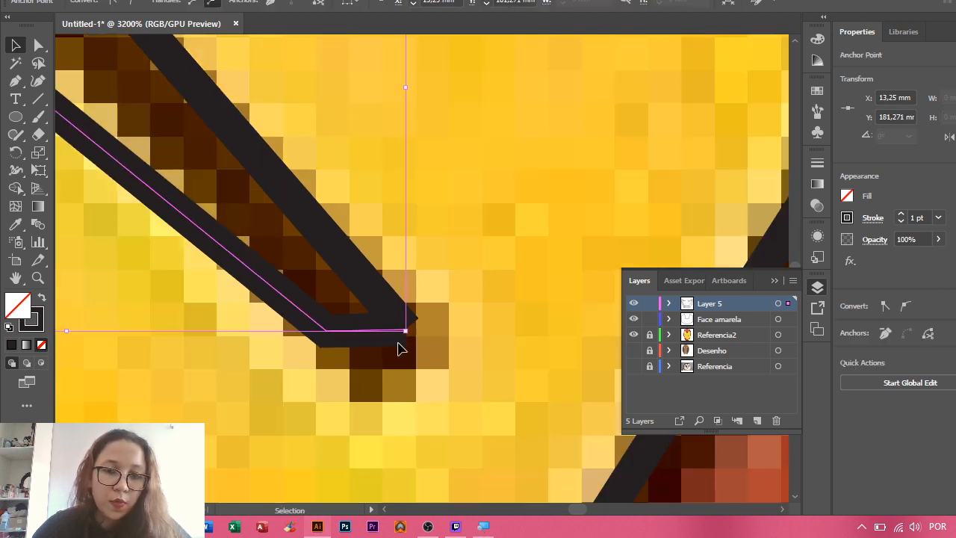
- Deselect the crease and hide the Referencia2 layer to check the whole helmet line art
scroll(501, 274, down, 3)
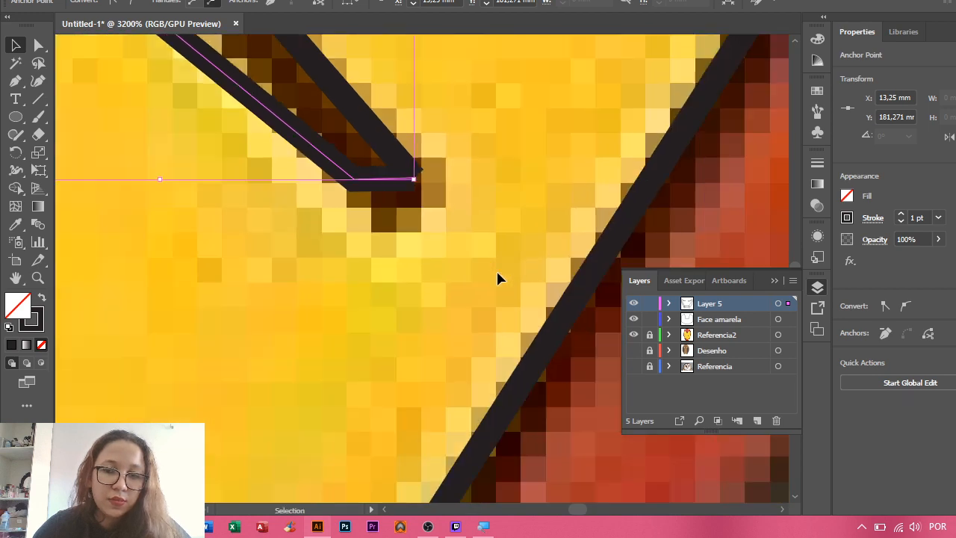
key(ctrl+minus)
key(ctrl+minus)
key(ctrl+minus)
key(ctrl+minus)
key(ctrl+minus)
key(ctrl+minus)
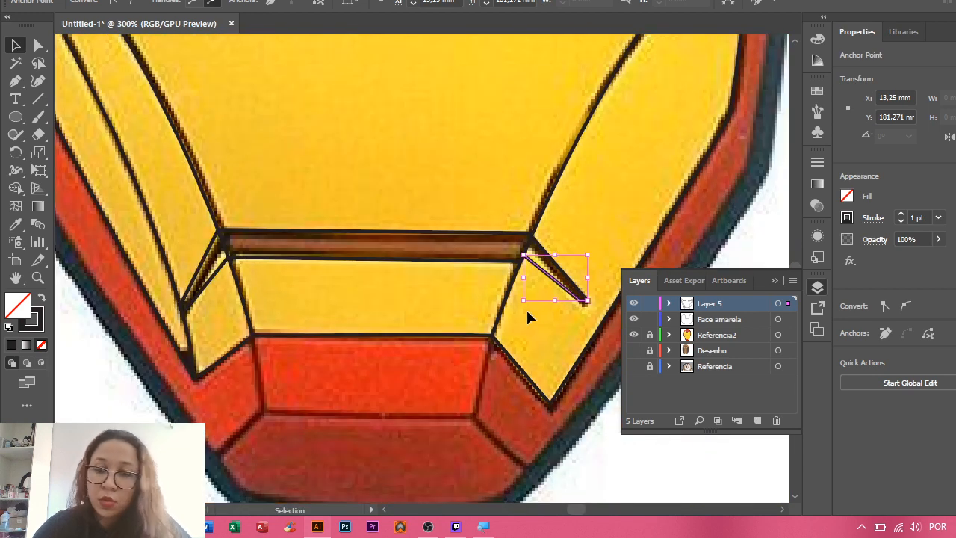
key(ctrl+minus)
key(ctrl+minus)
key(ctrl+minus)
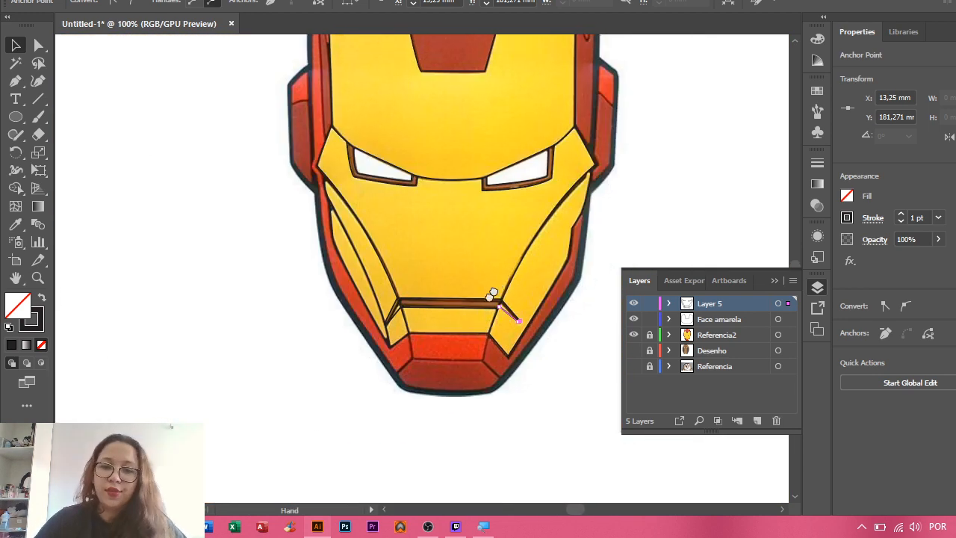
click(147, 82)
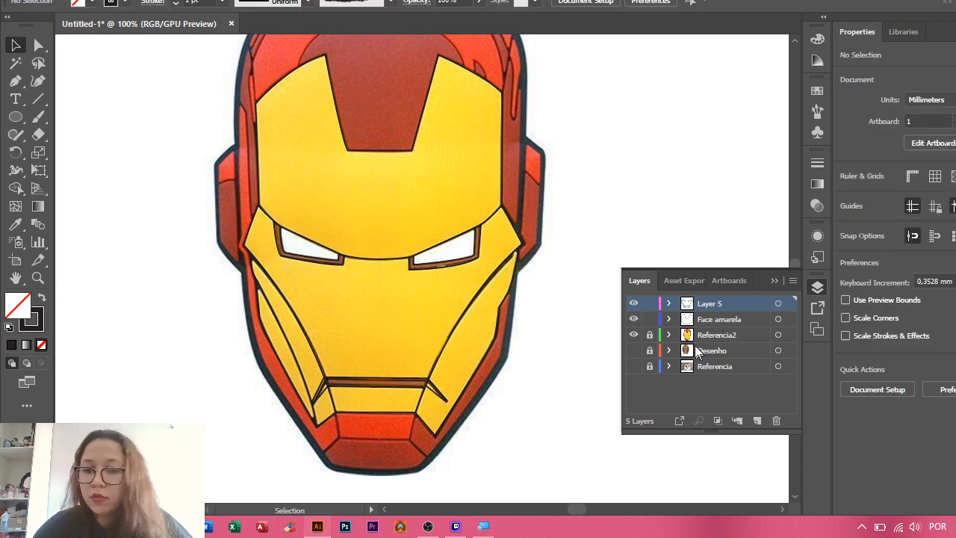
click(634, 334)
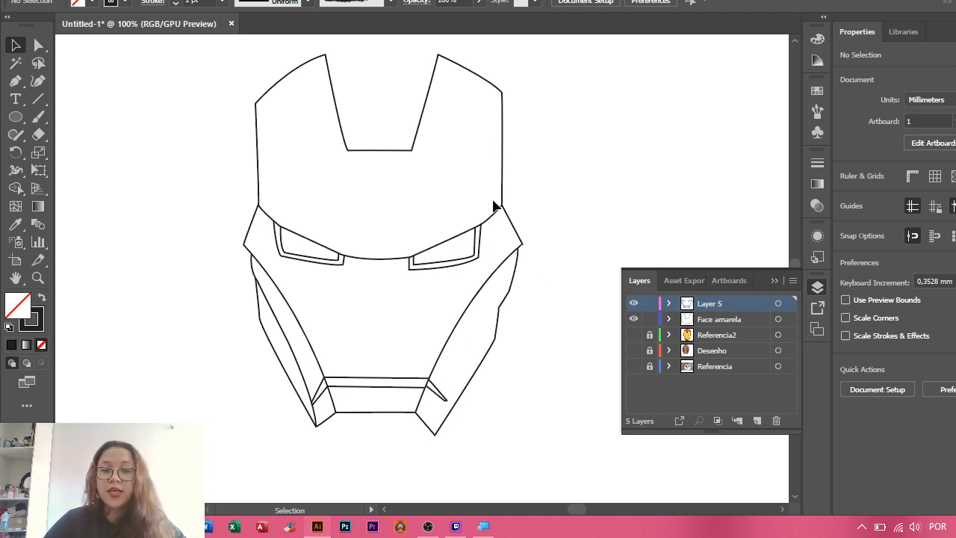
- Make the Referencia2 layer visible again beneath the line art
click(775, 281)
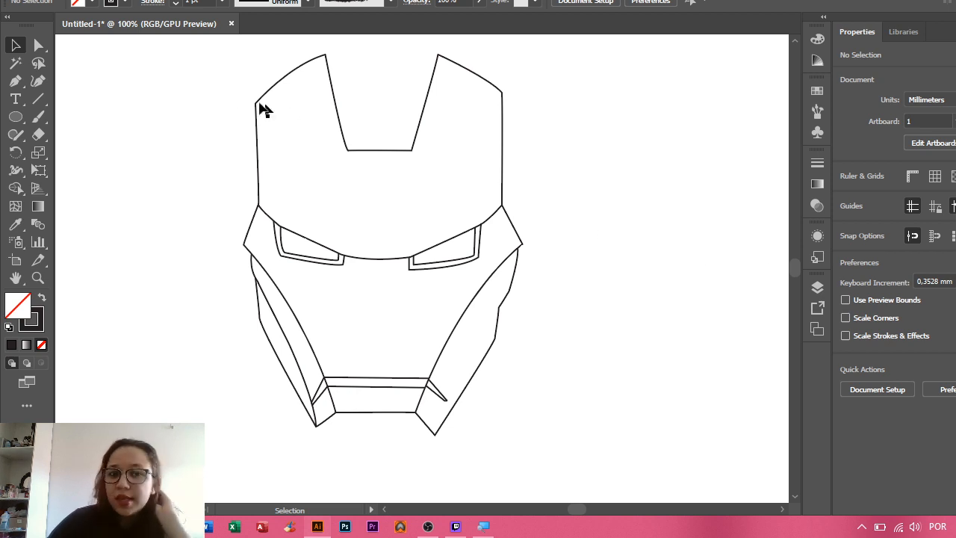
click(818, 287)
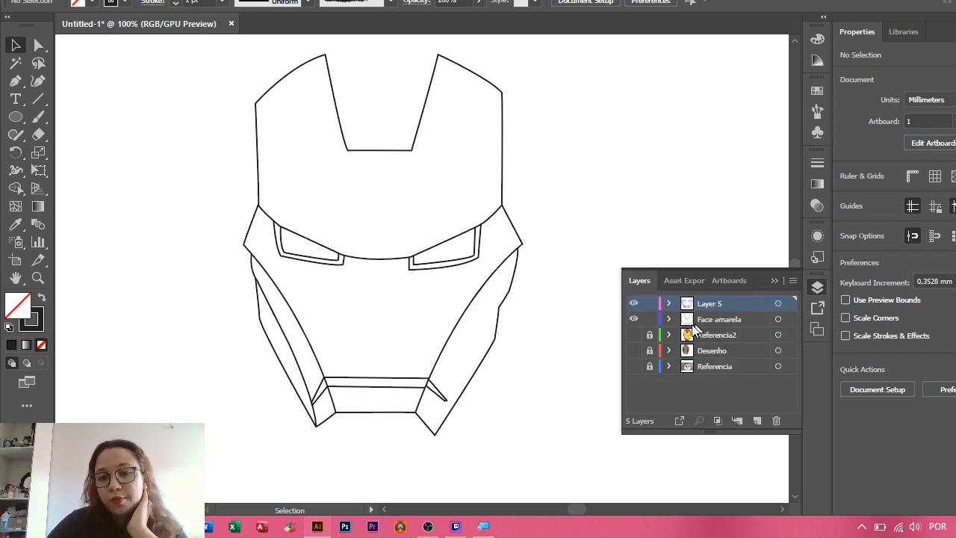
click(632, 334)
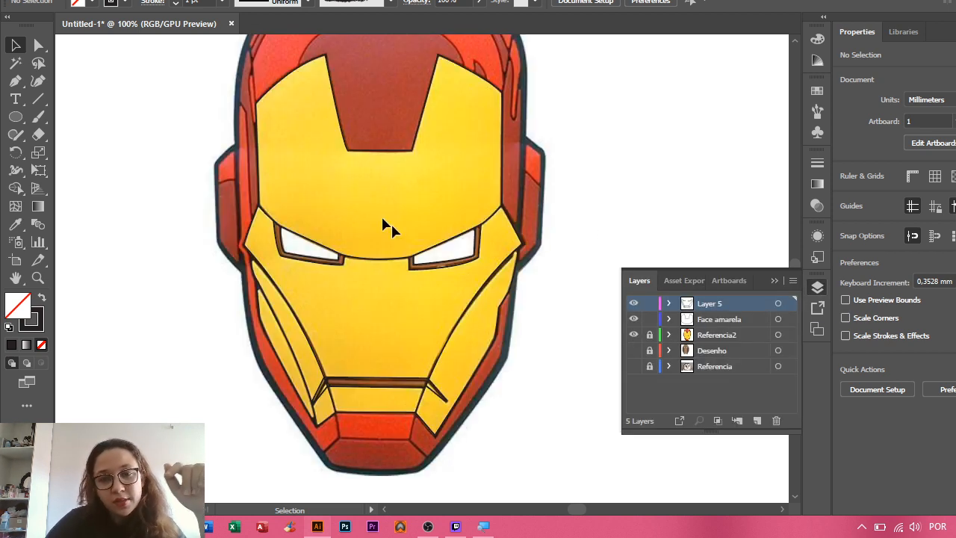
drag(184, 48, 418, 127)
drag(525, 256, 553, 472)
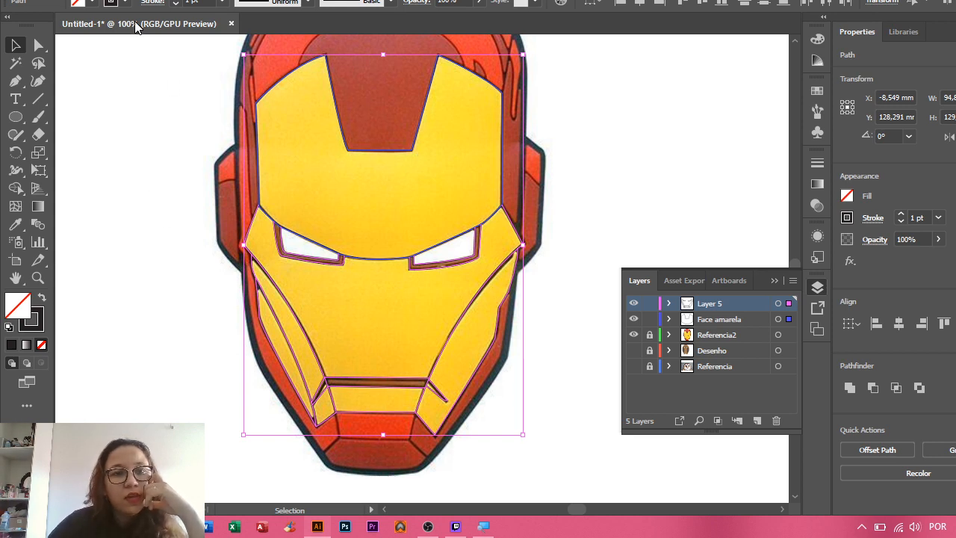
click(165, 0)
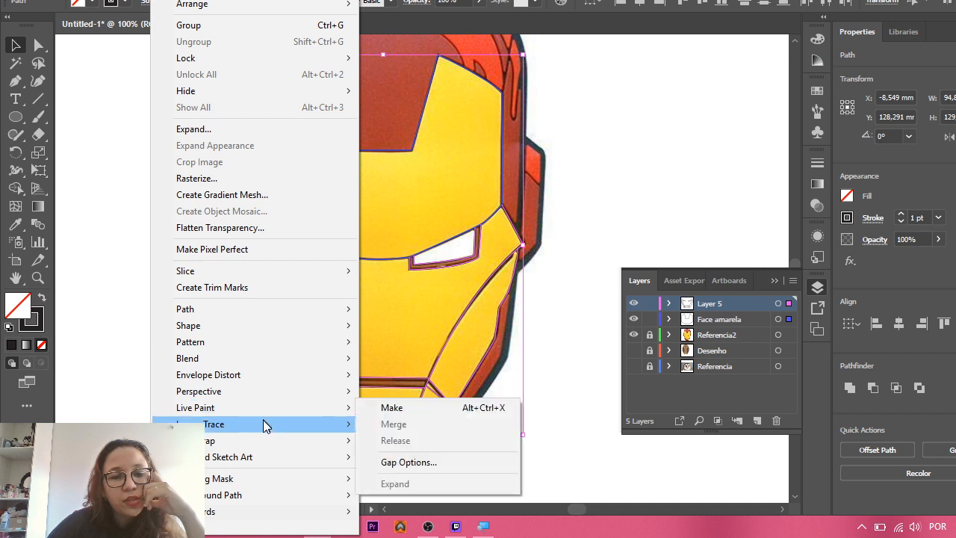
mouse_move(263, 407)
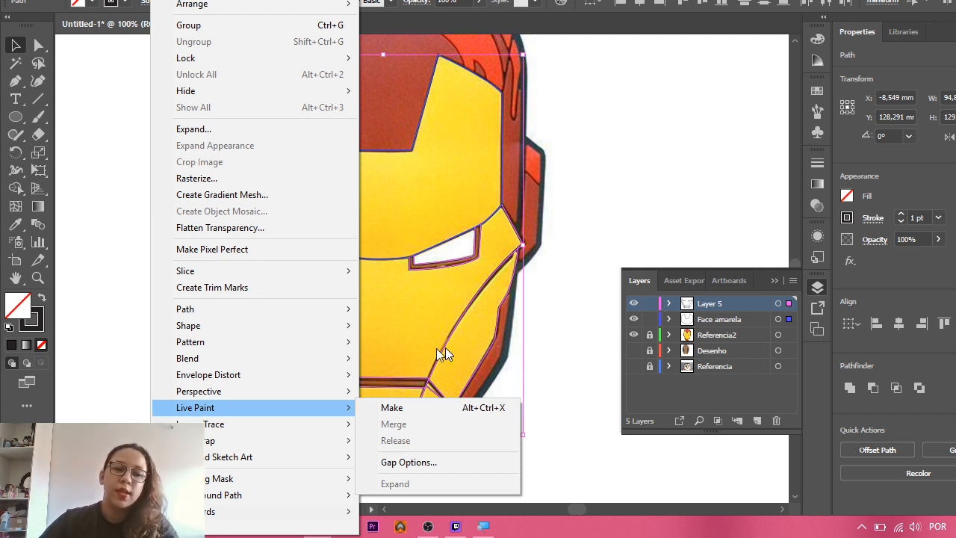
click(652, 188)
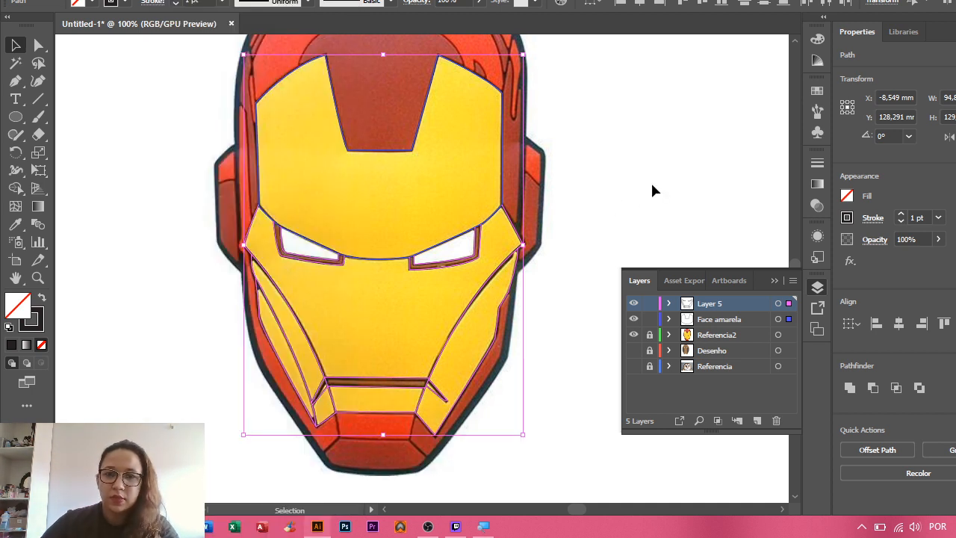
click(652, 188)
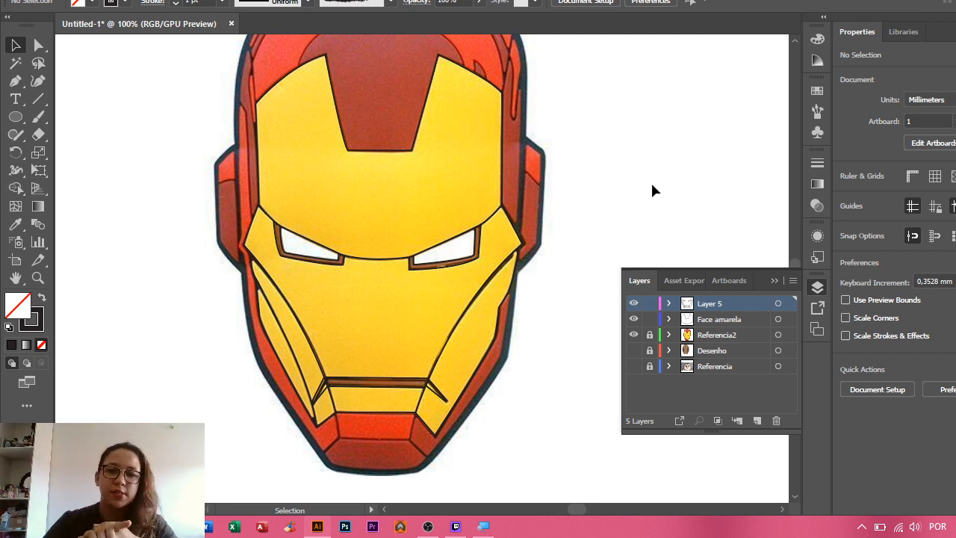
- Hide the Face amarela layer, keep it unlocked, and clear the selection
click(428, 261)
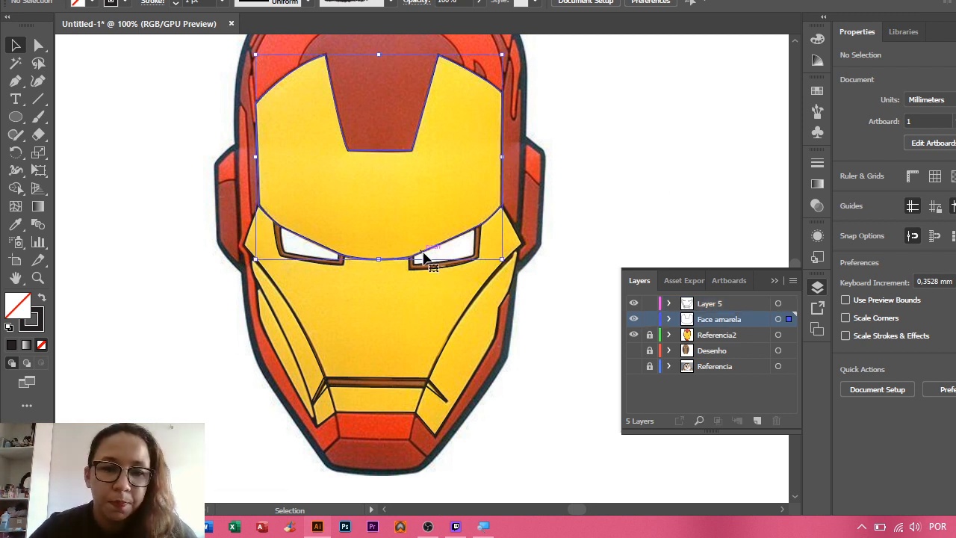
click(466, 296)
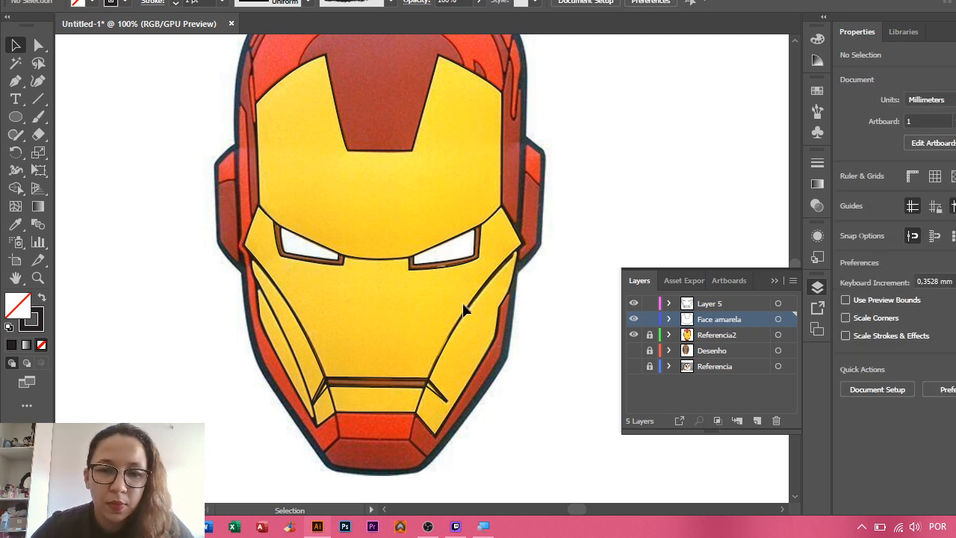
click(459, 323)
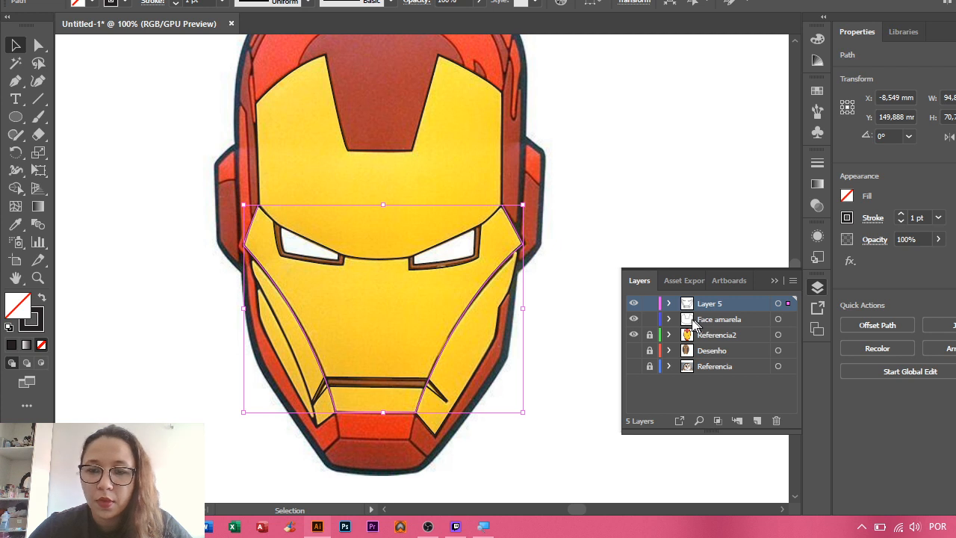
click(649, 319)
click(634, 321)
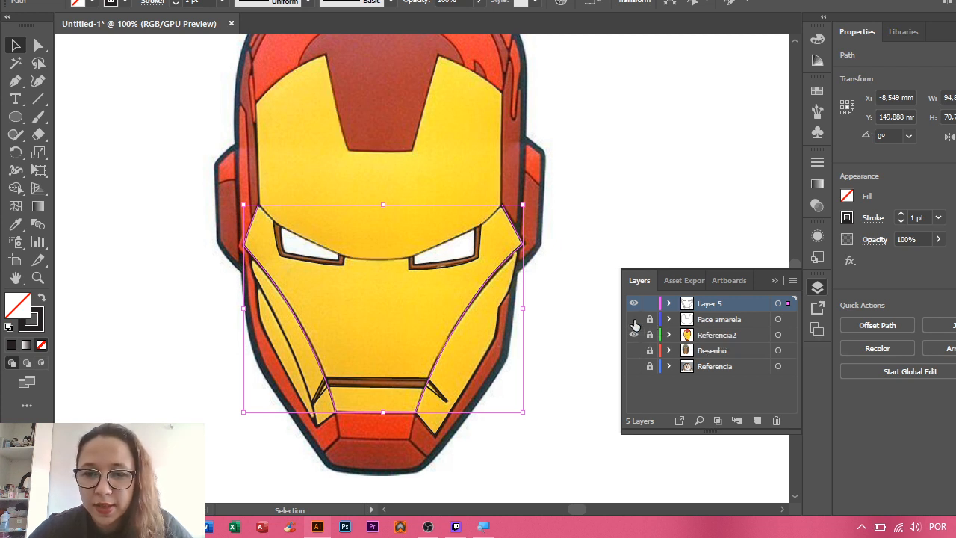
click(634, 321)
click(634, 321)
click(634, 321)
click(634, 321)
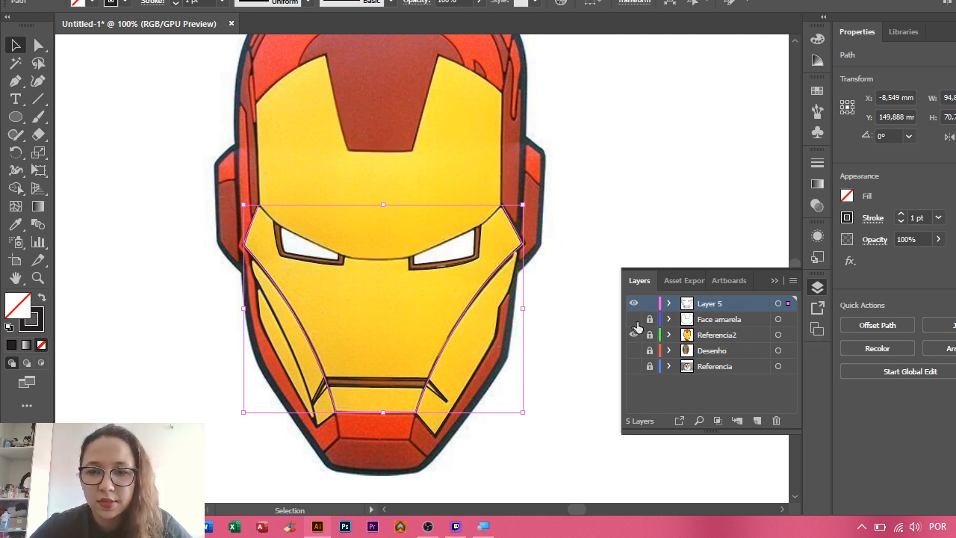
click(649, 319)
click(549, 341)
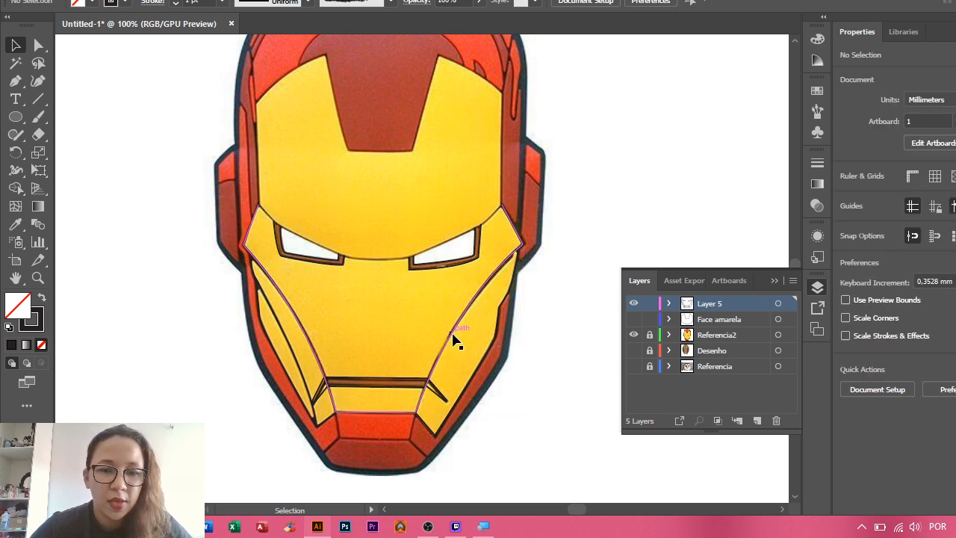
- Widen the strokes of the mouth slot and the left crease at mid-length with the Width tool, to about 4.66 pt
click(405, 393)
scroll(401, 392, up, 3)
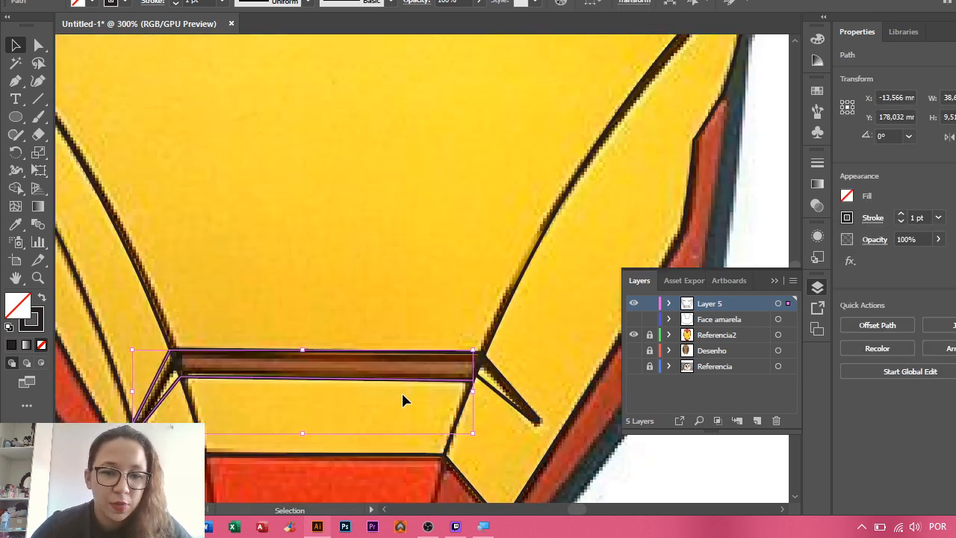
drag(401, 388, 458, 318)
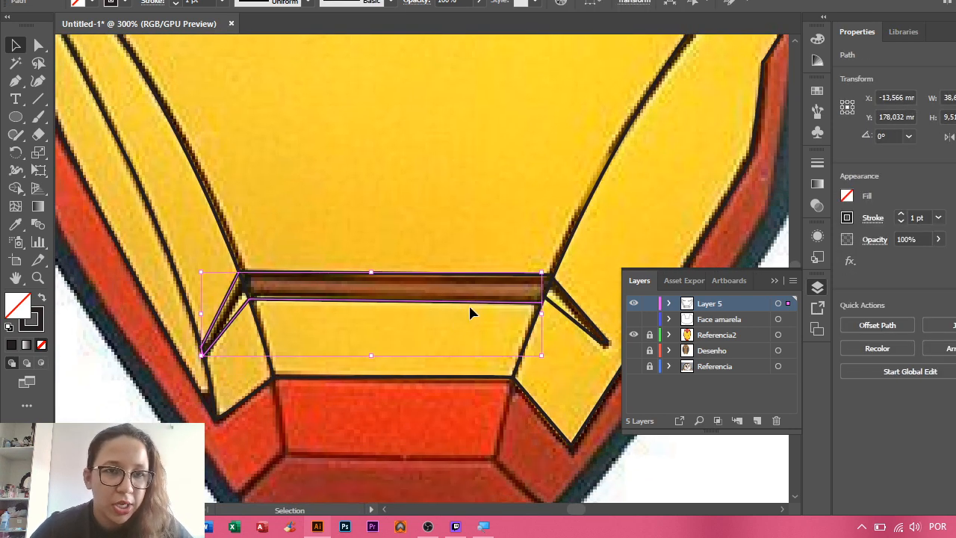
click(16, 174)
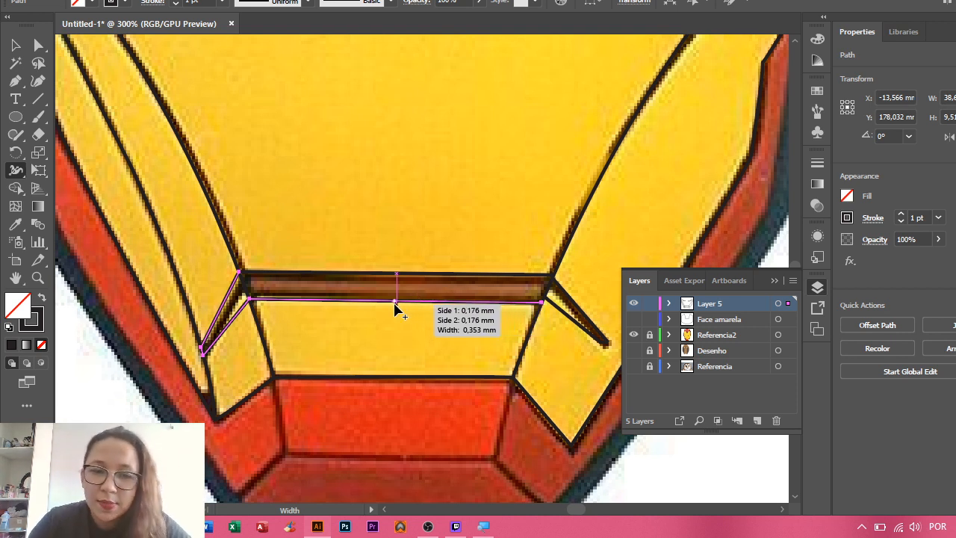
mouse_move(395, 304)
mouse_down()
mouse_move(396, 314)
mouse_move(386, 274)
mouse_up()
drag(221, 315, 235, 337)
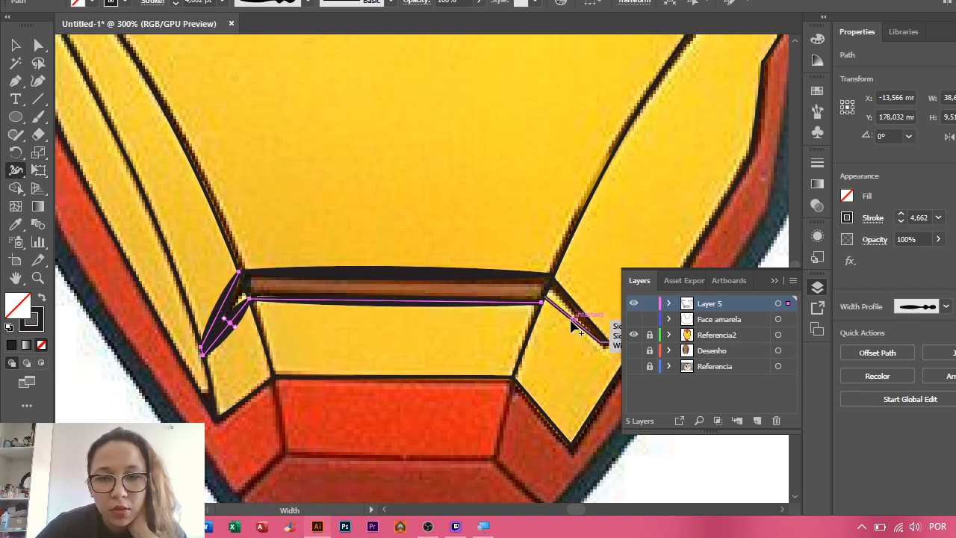
- Widen the middle of the right crease's edges with the Width tool to match the left crease, and deselect the path
mouse_move(577, 317)
mouse_down()
mouse_move(572, 335)
mouse_move(589, 313)
mouse_up()
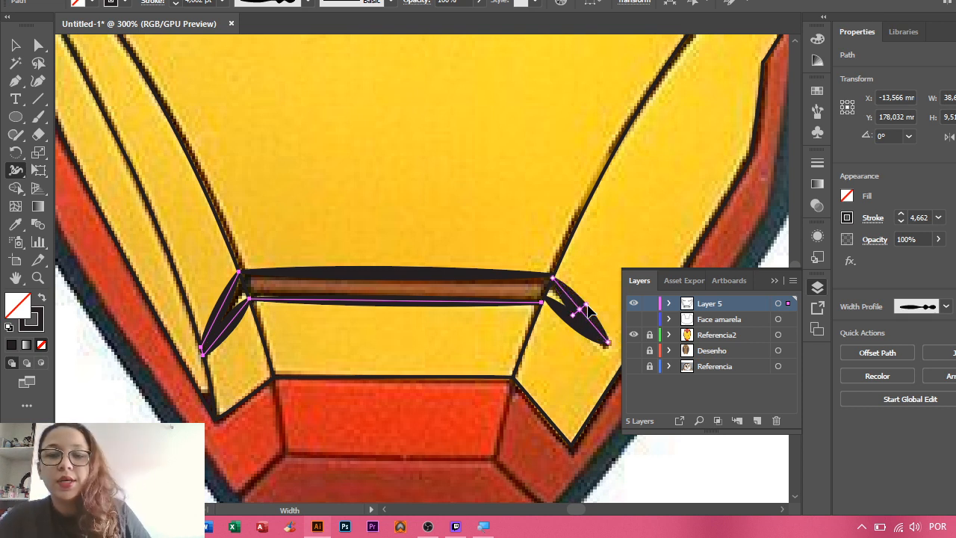
mouse_move(576, 309)
mouse_down()
mouse_move(557, 312)
mouse_move(576, 314)
mouse_up()
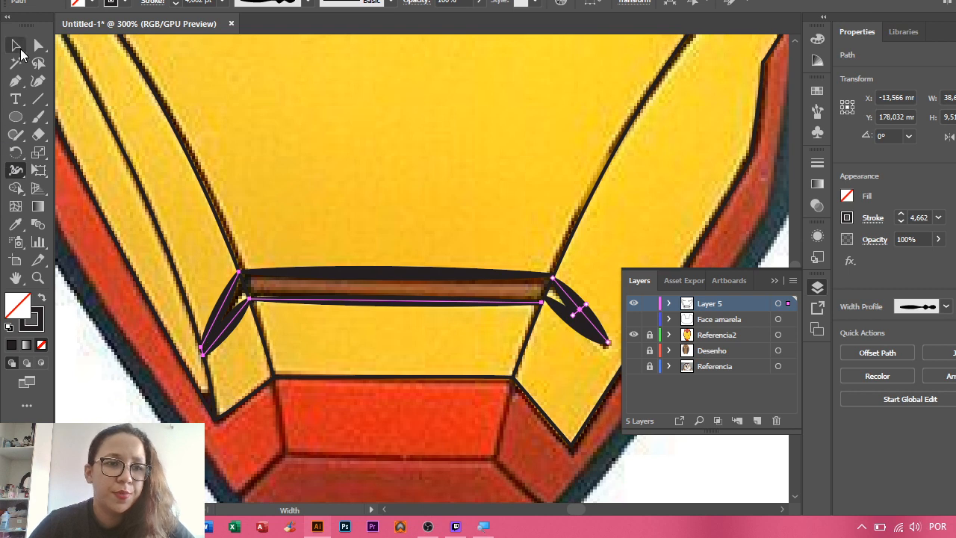
key(v)
key(ctrl+1)
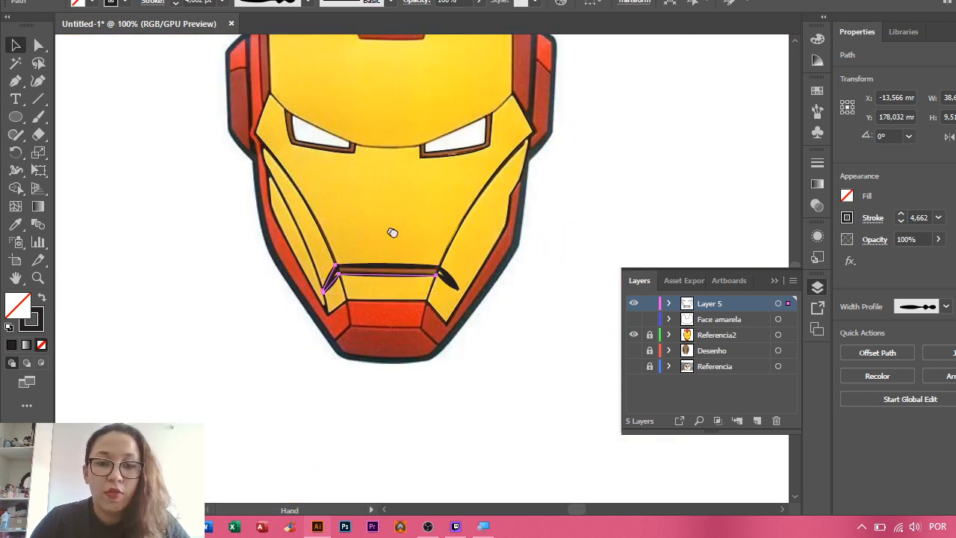
scroll(522, 239, up, 1)
click(671, 244)
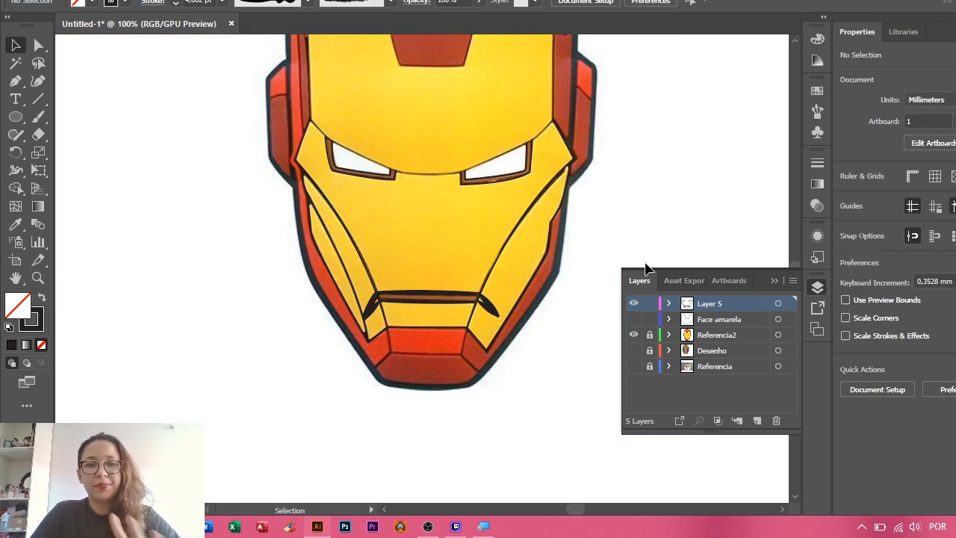
- Make the Face amarela layer visible again and select all the helmet paths
drag(660, 230, 603, 279)
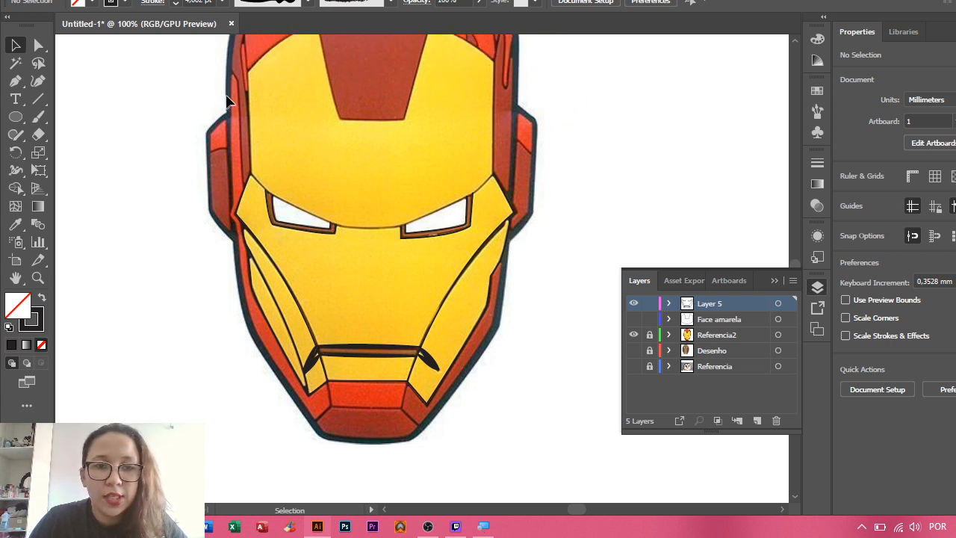
scroll(517, 198, down, 1)
scroll(580, 246, up, 1)
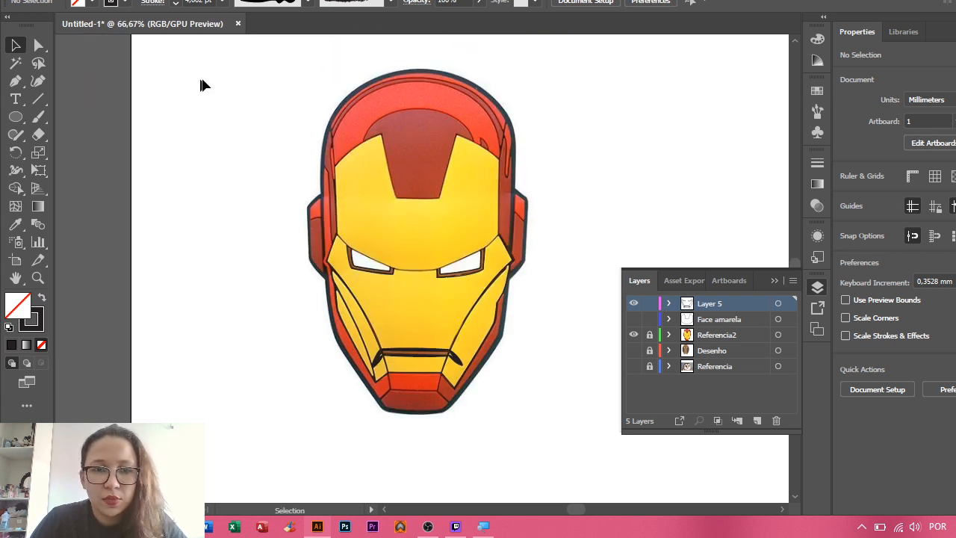
drag(201, 85, 574, 375)
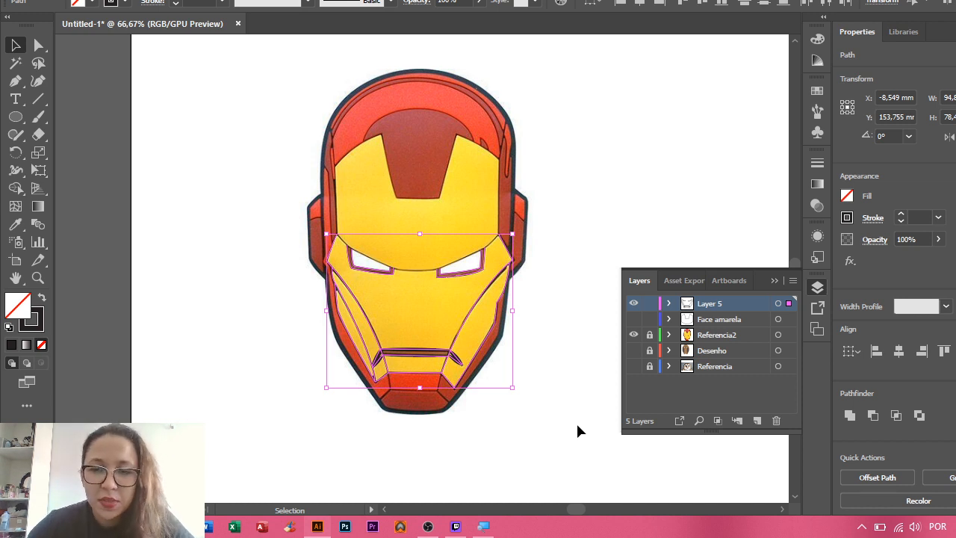
click(633, 320)
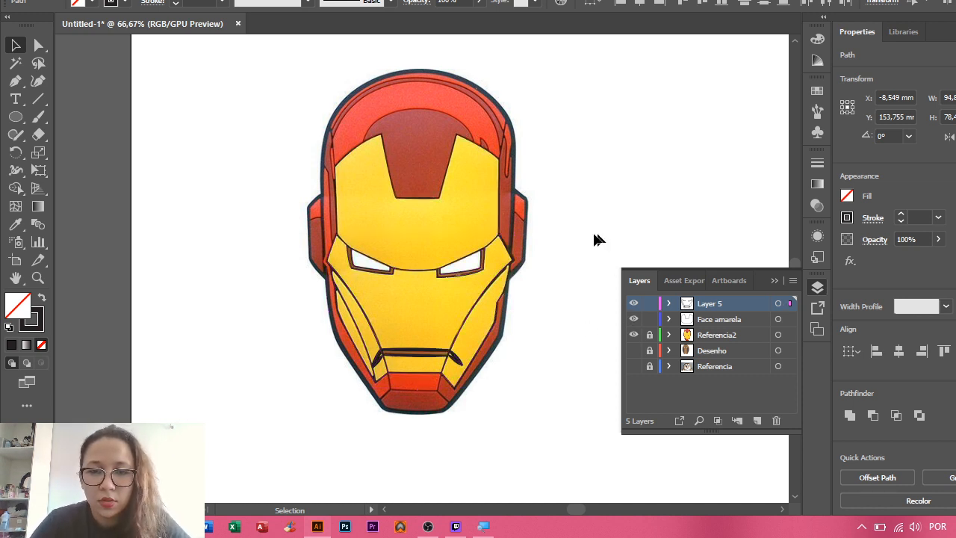
drag(267, 114, 603, 441)
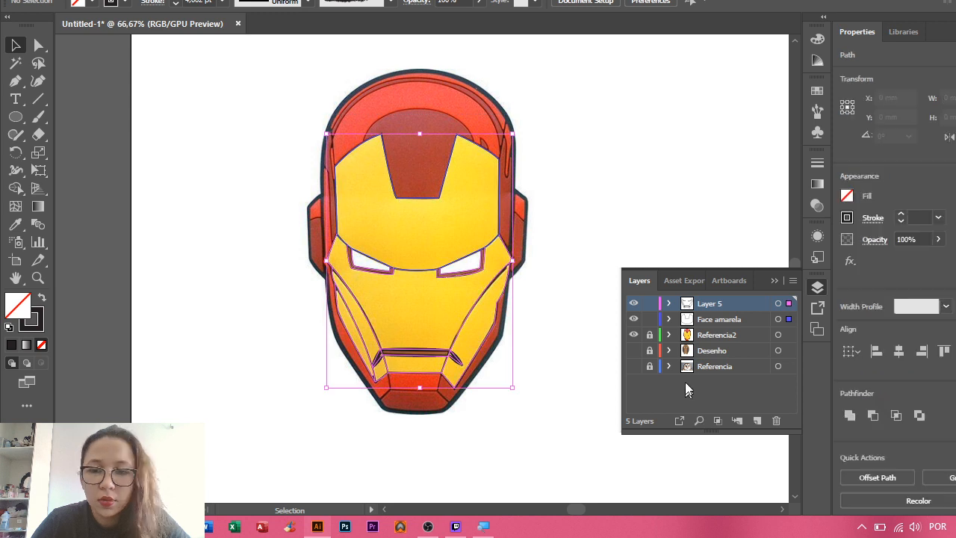
- Hide the Referencia2 layer and convert the whole helmet line art into a Live Paint group
click(633, 335)
click(553, 318)
drag(246, 78, 503, 378)
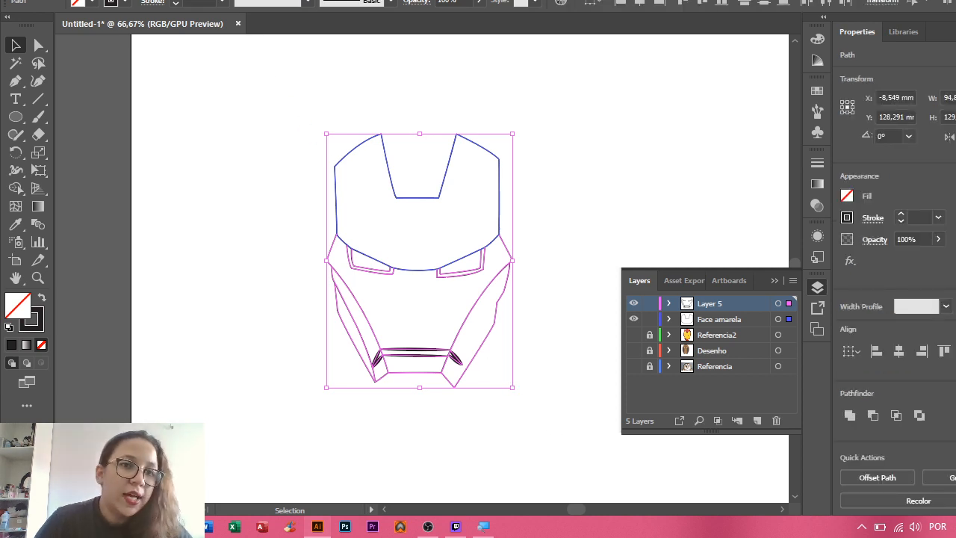
key(alt+o)
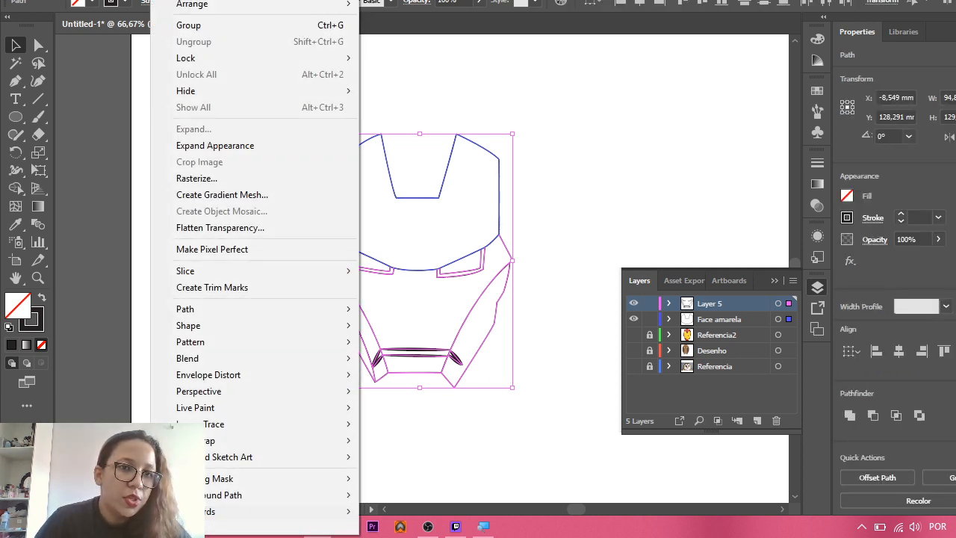
mouse_move(274, 408)
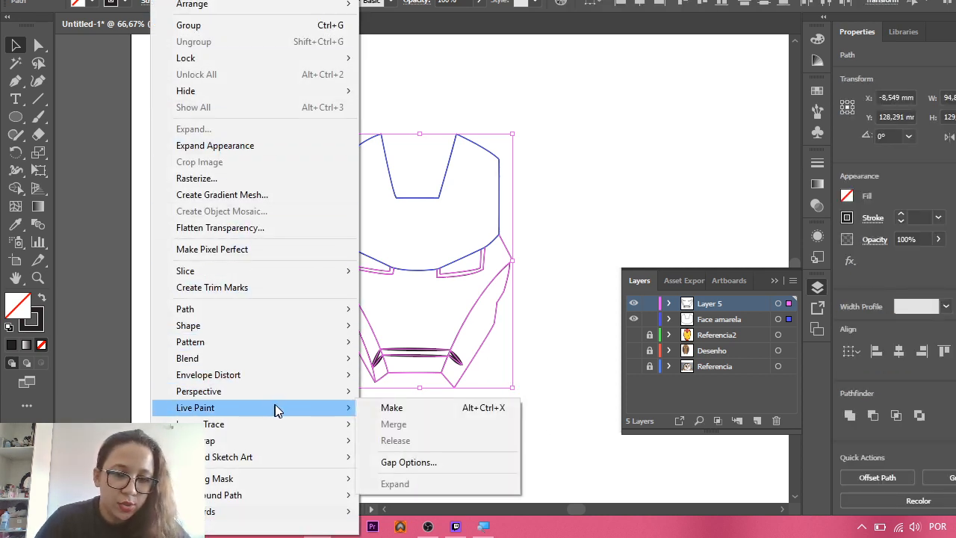
click(390, 407)
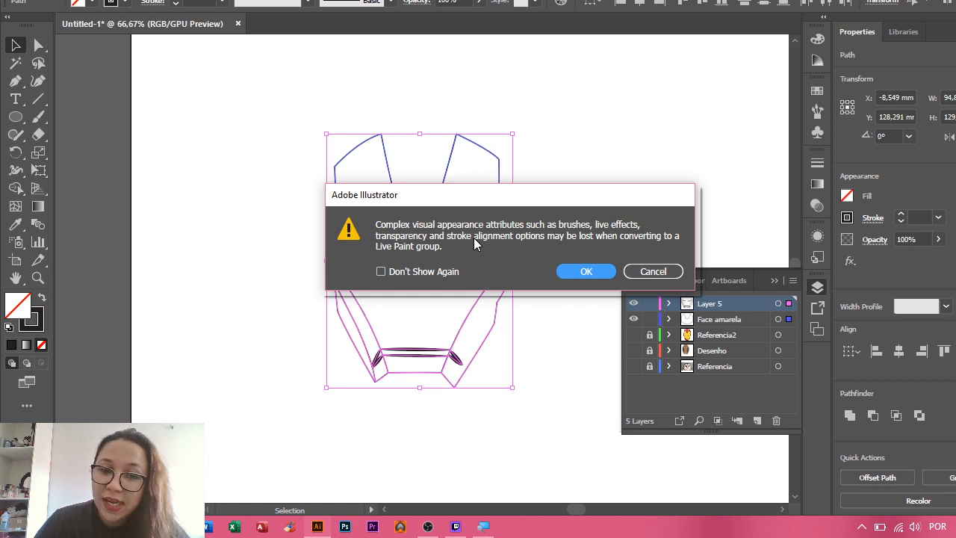
click(576, 274)
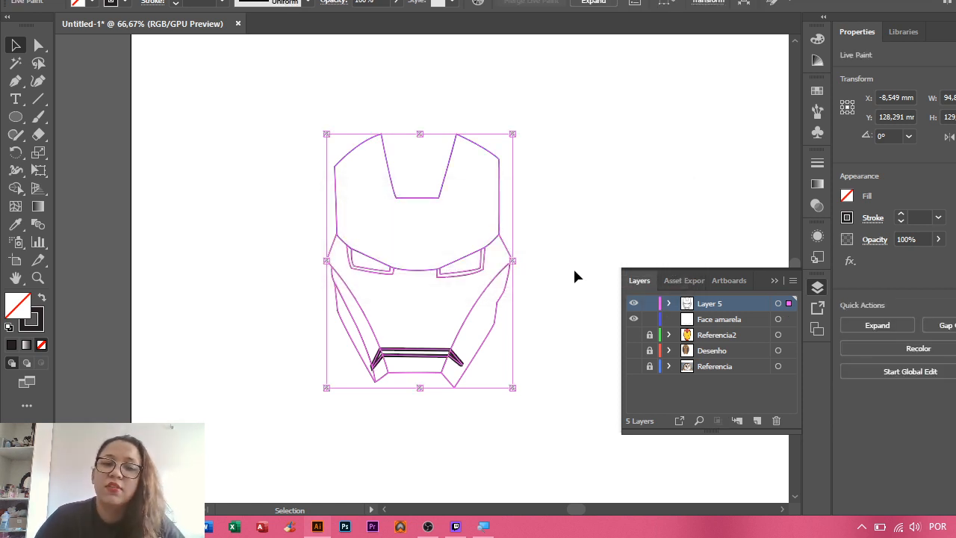
- Check the mouth strokes, and undo the Live Paint conversion and the hiding of the Referencia2 layer
ctrl+click(478, 360)
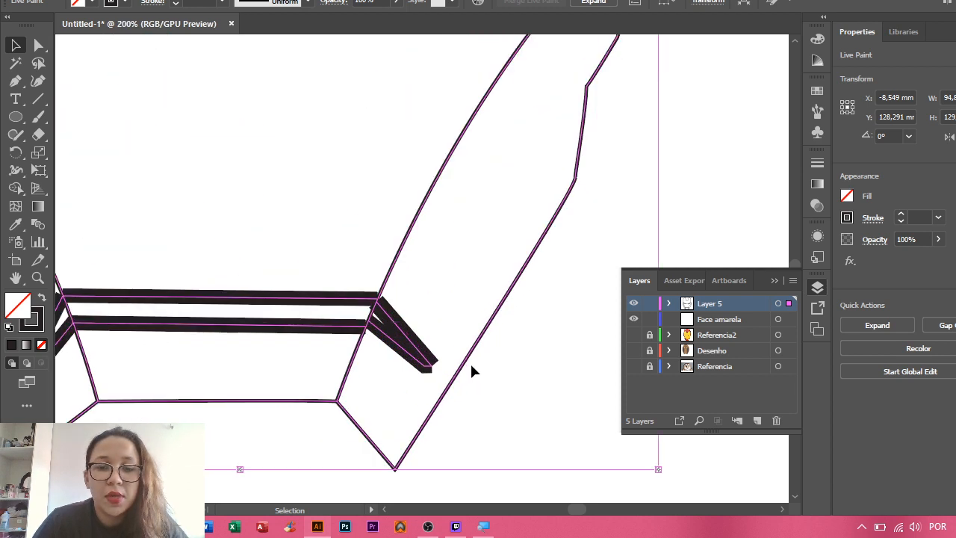
drag(448, 304, 620, 241)
ctrl+click(338, 256)
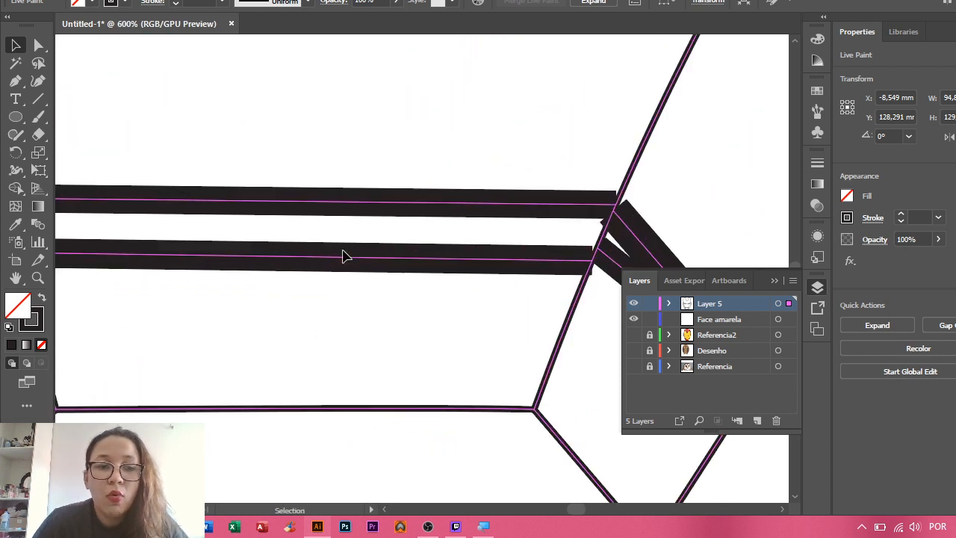
drag(341, 256, 487, 226)
ctrl+alt+click(487, 226)
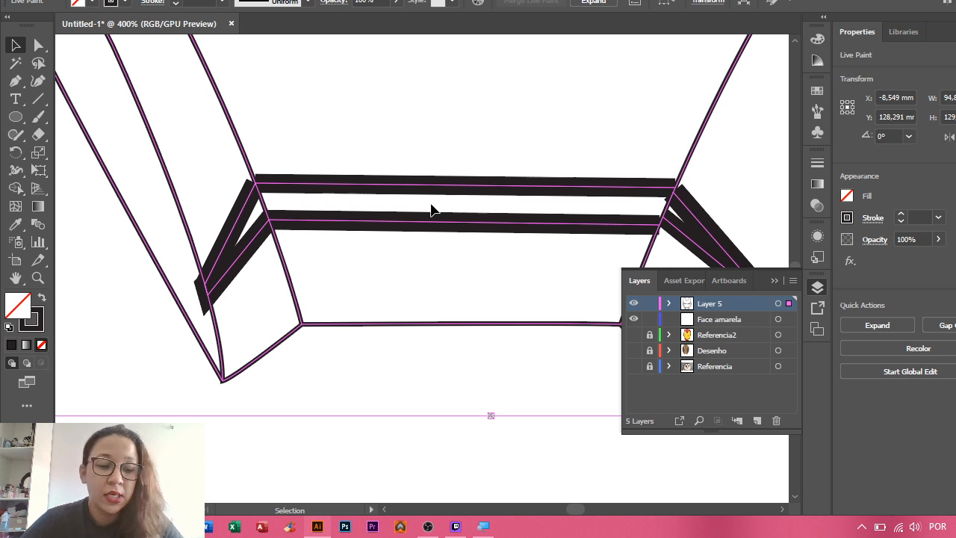
key(ctrl+z)
key(a)
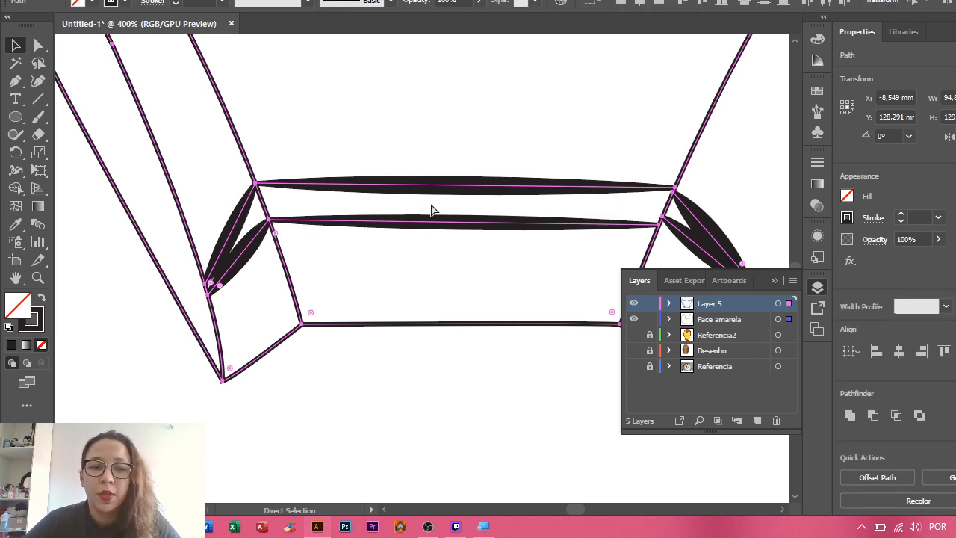
key(v)
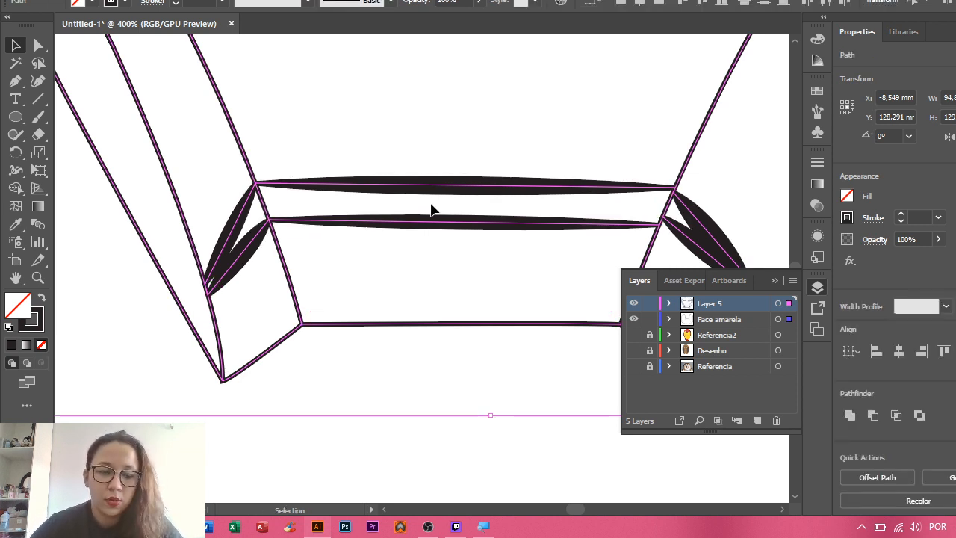
key(a)
key(ctrl+z)
key(ctrl+shift+z)
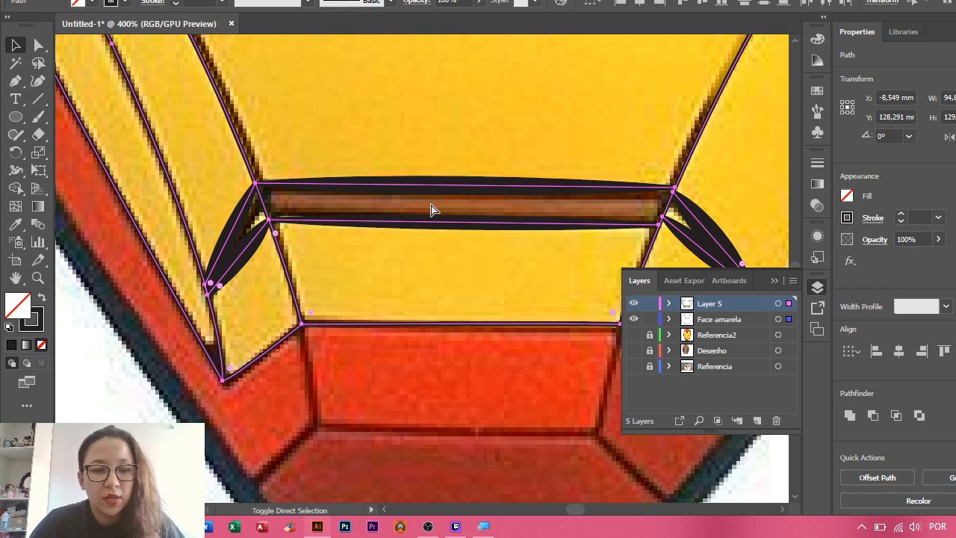
- Select only the tapered mouth lines and crease strokes, expand their appearance into filled shapes, and deselect them
scroll(431, 210, down, 2)
drag(426, 150, 407, 163)
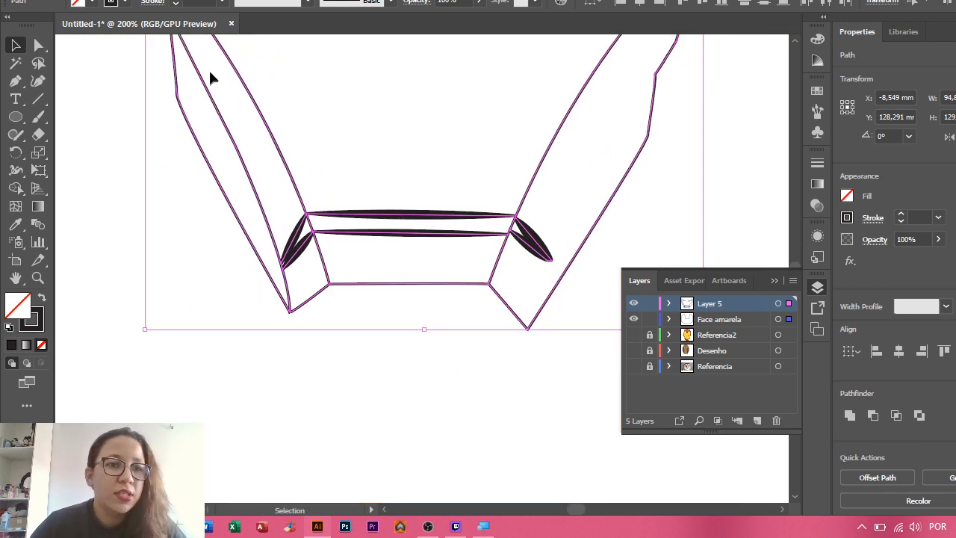
click(422, 157)
click(322, 236)
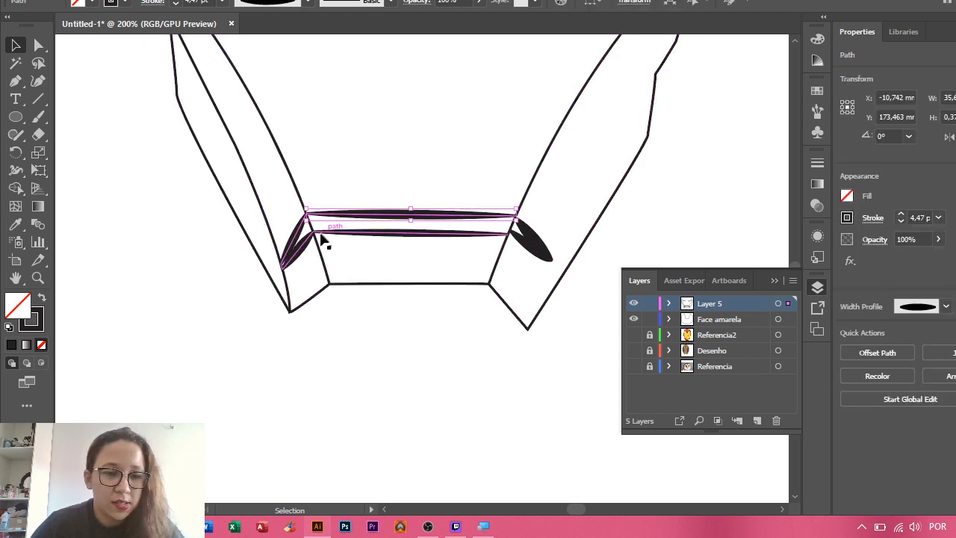
shift+click(302, 239)
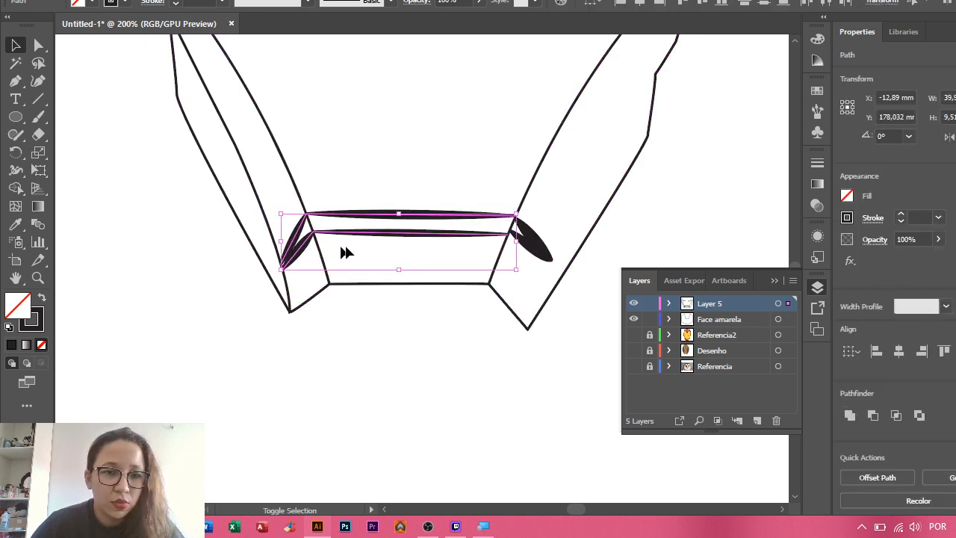
shift+click(535, 244)
shift+click(529, 246)
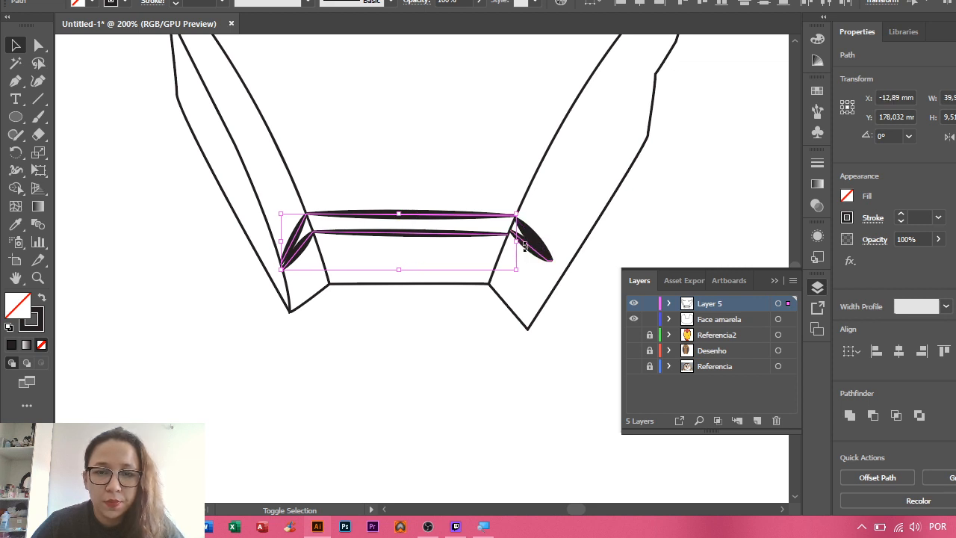
click(346, 188)
drag(280, 192, 555, 271)
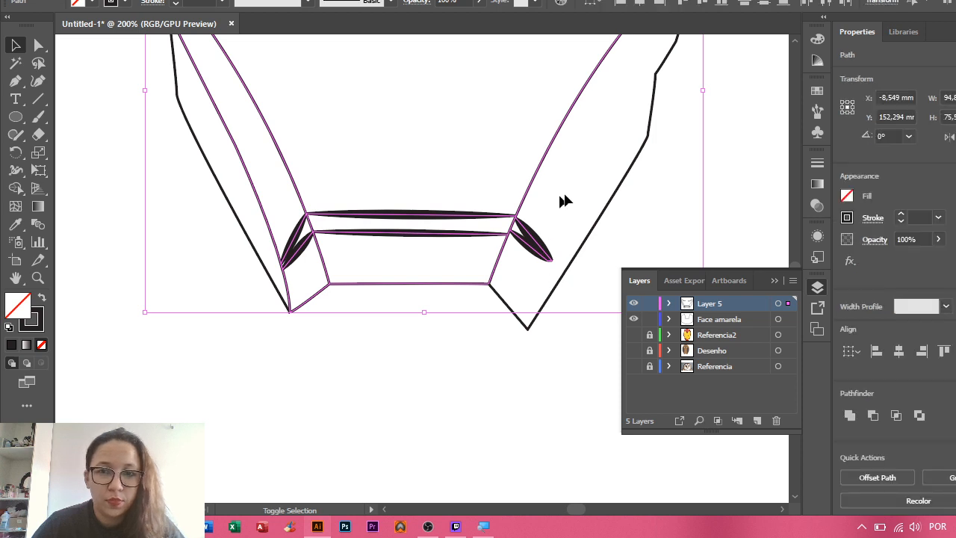
shift+click(535, 173)
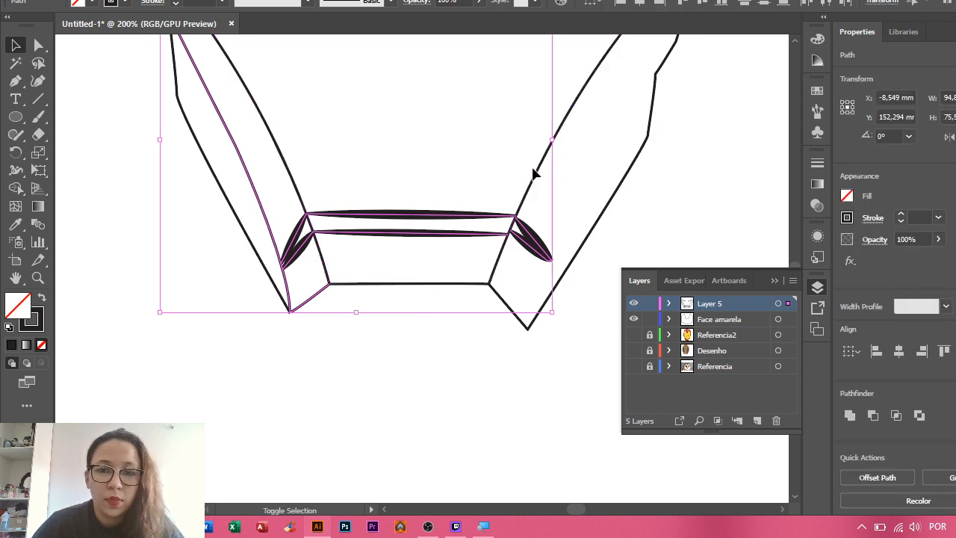
shift+click(251, 187)
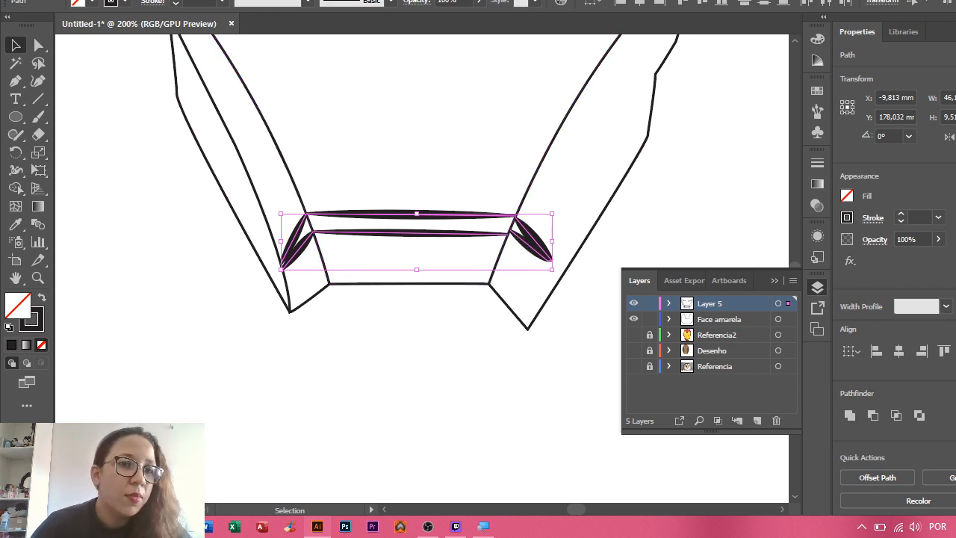
key(alt+o)
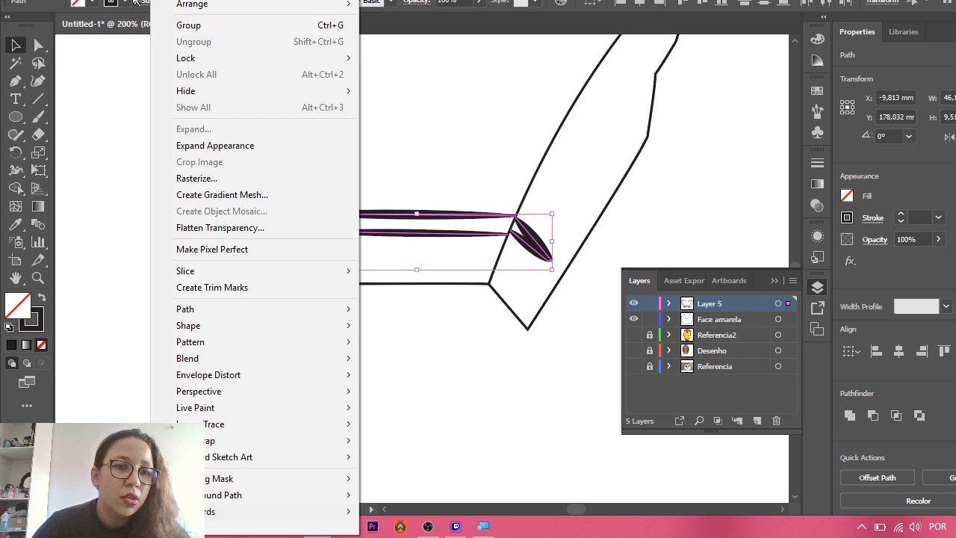
key(Left)
key(Right)
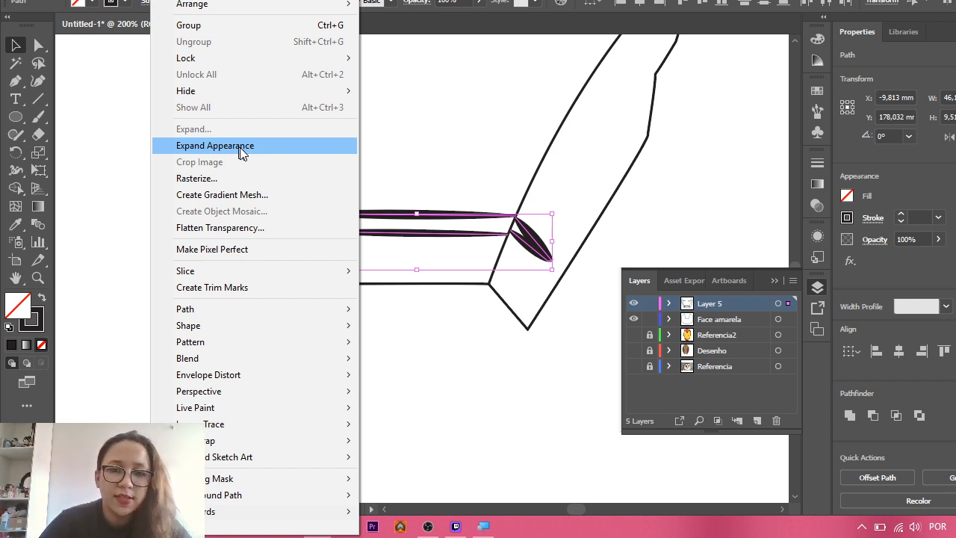
click(245, 145)
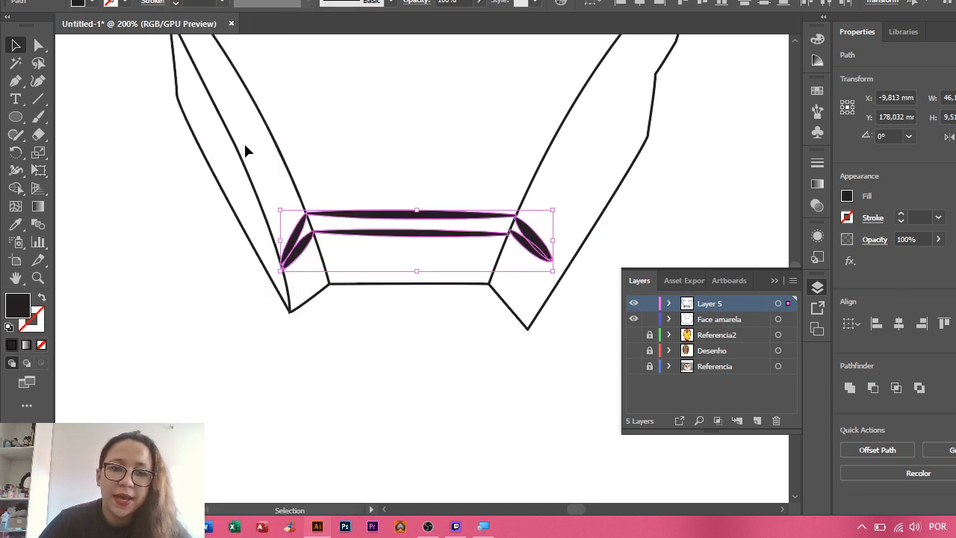
click(408, 183)
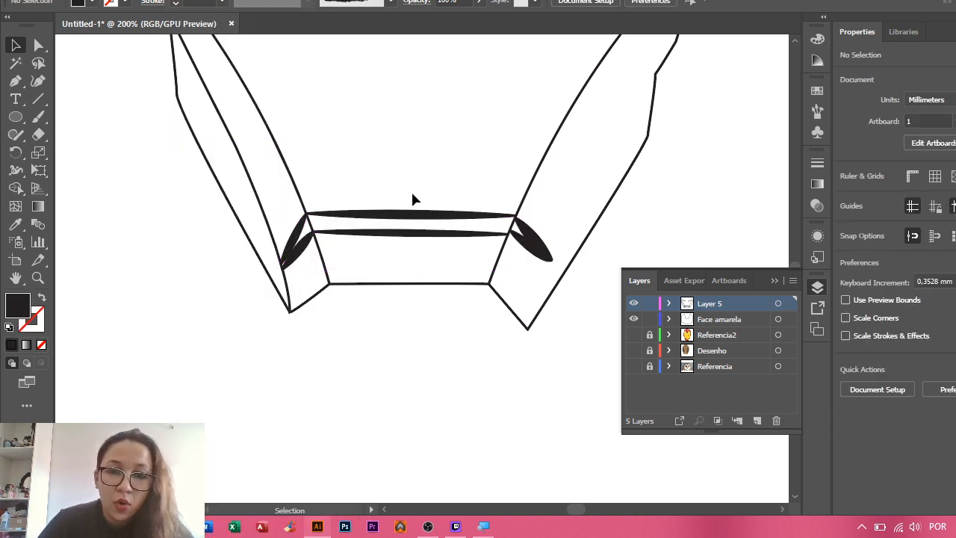
- Select the whole helmet line art and convert it into a Live Paint group
scroll(411, 191, up, 3)
click(493, 257)
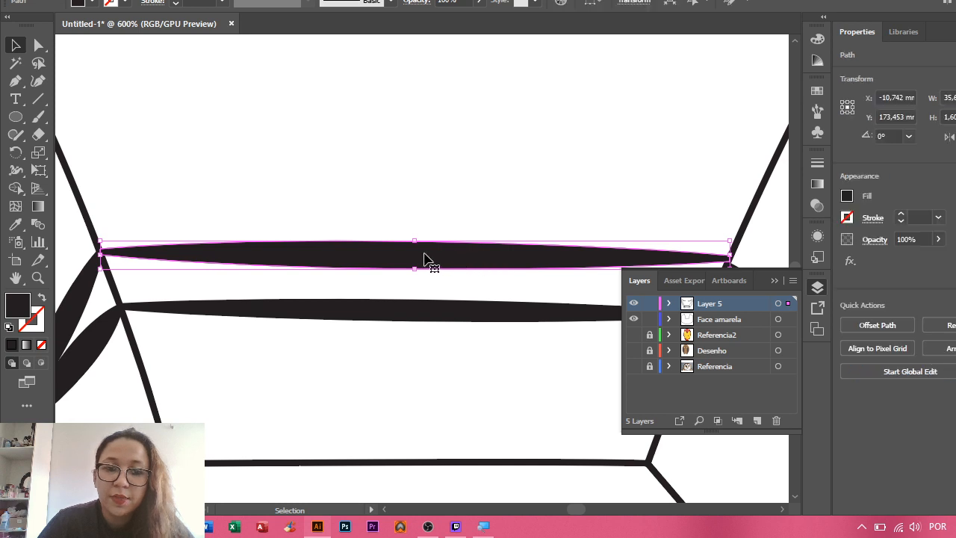
scroll(424, 258, down, 3)
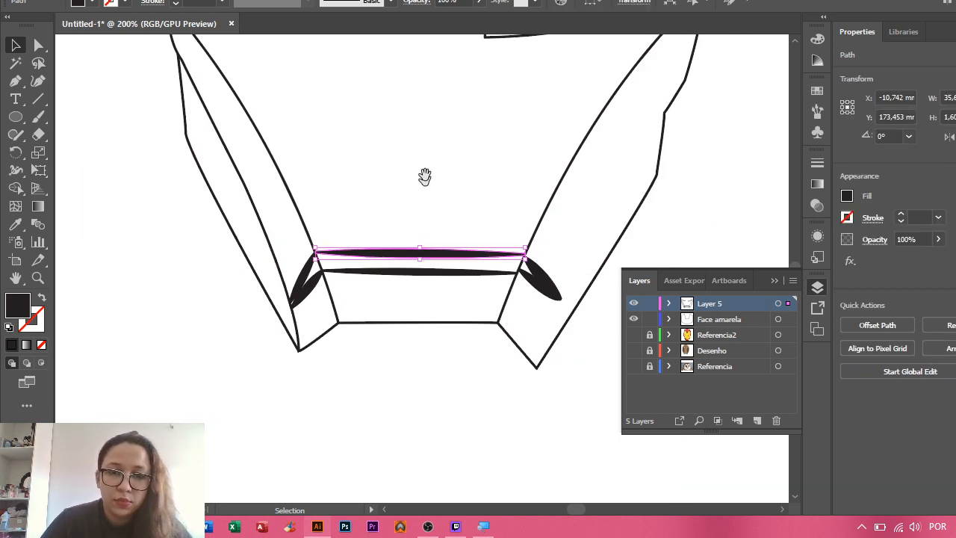
drag(425, 175, 426, 335)
scroll(426, 212, down, 3)
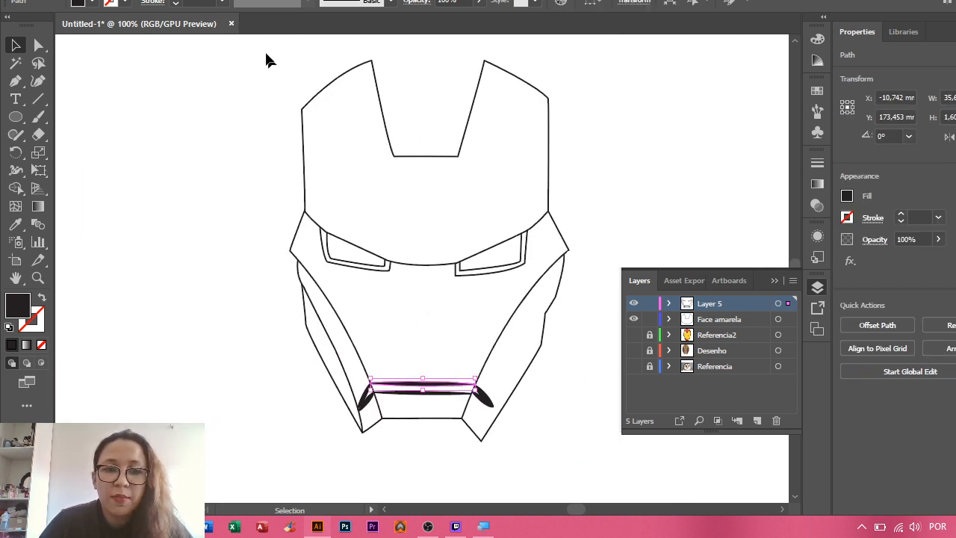
drag(261, 47, 615, 467)
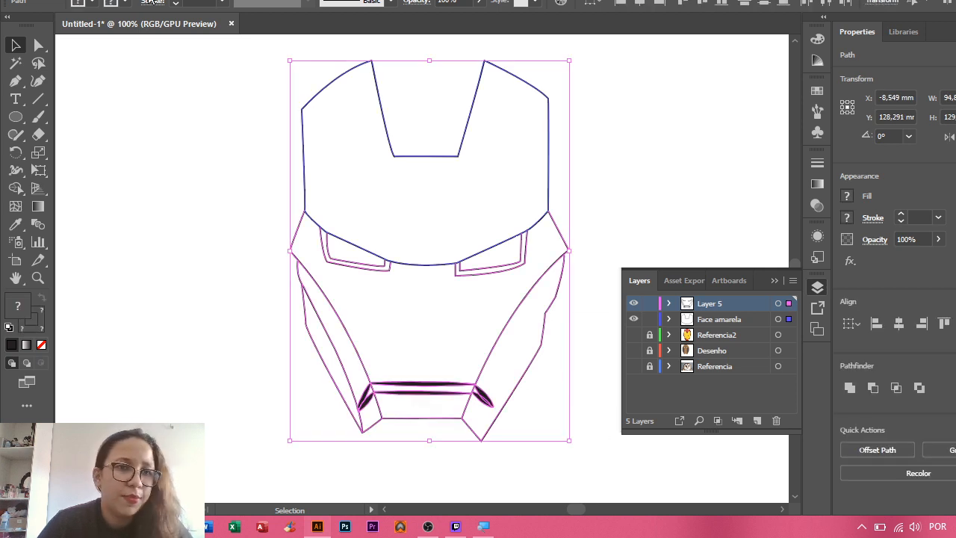
right_click(154, 67)
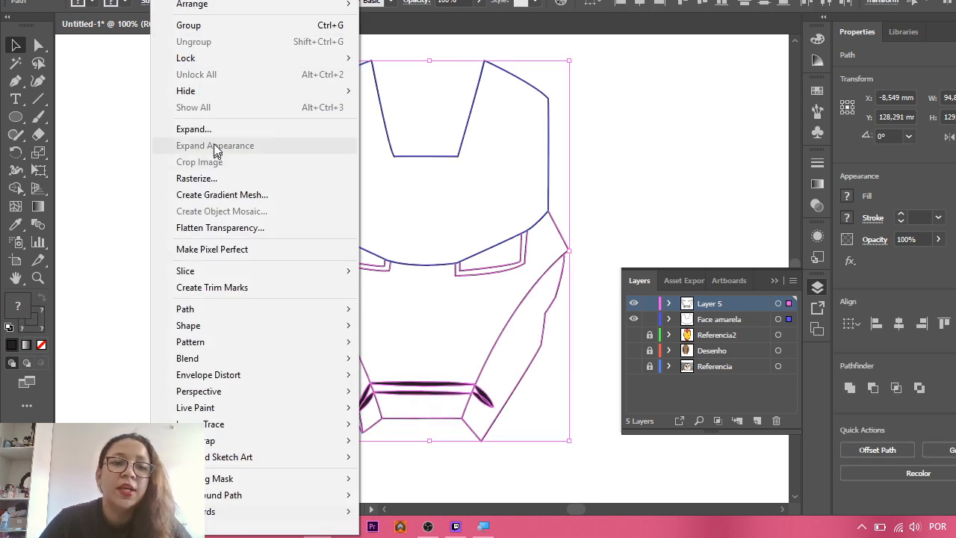
mouse_move(126, 8)
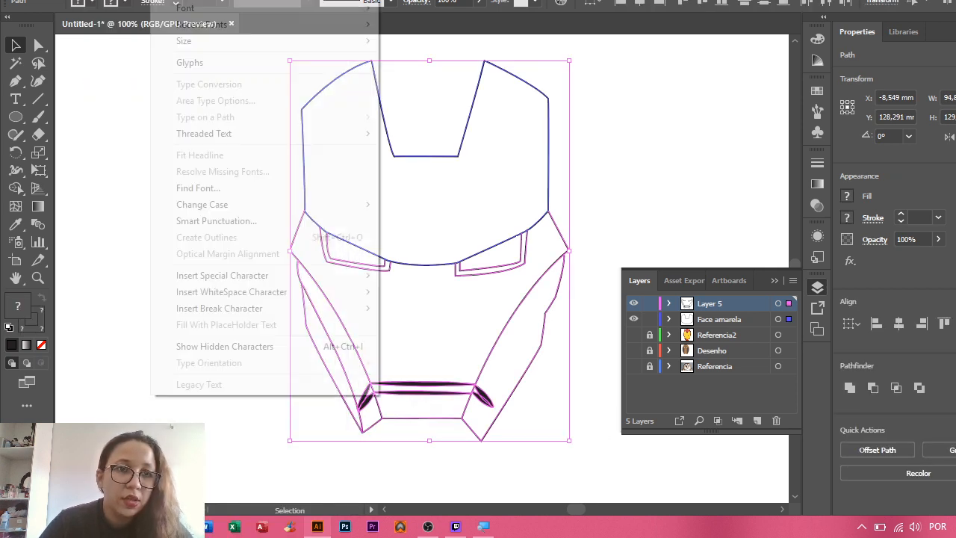
mouse_move(166, 8)
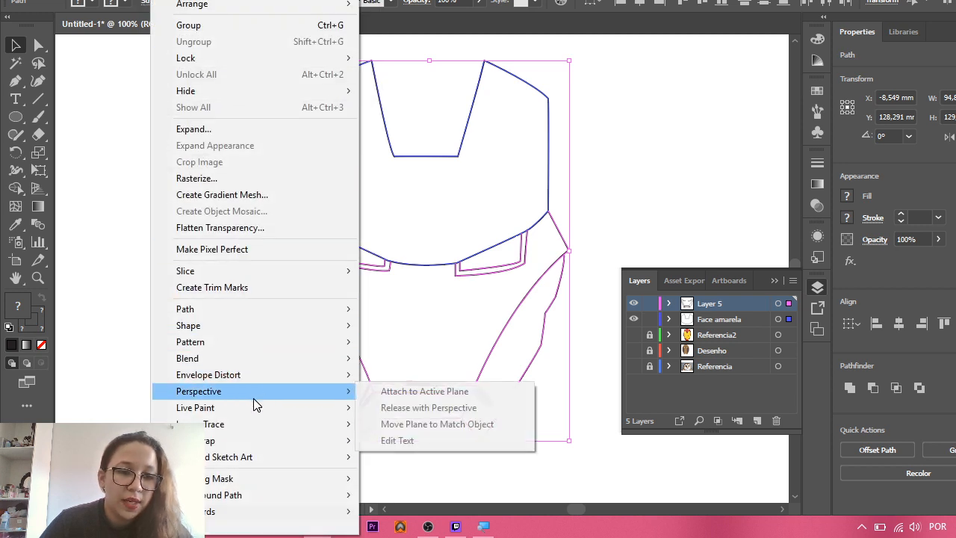
mouse_move(278, 408)
click(383, 408)
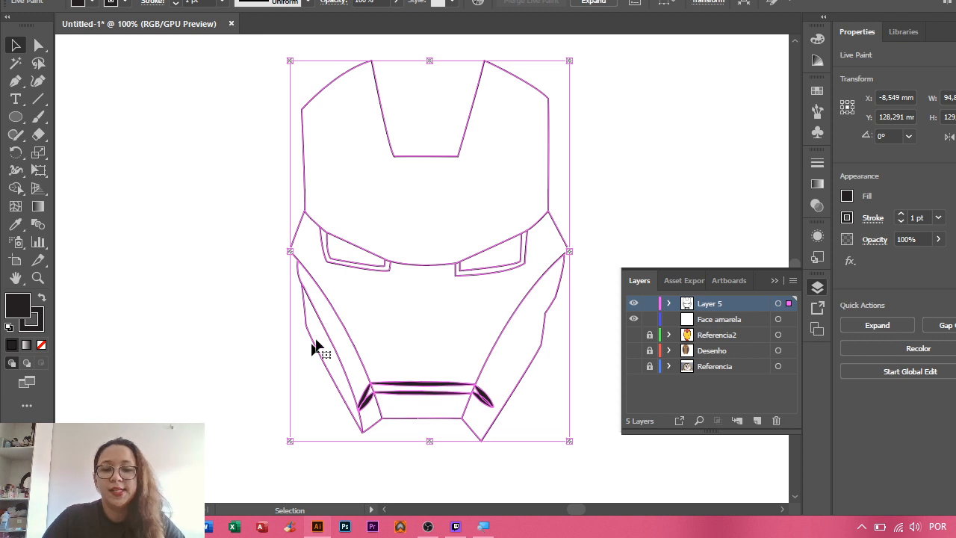
- Try reshaping the upper mouth shape by moving an anchor point on its top edge upward, and undo the change
scroll(325, 319, up, 3)
scroll(403, 331, down, 5)
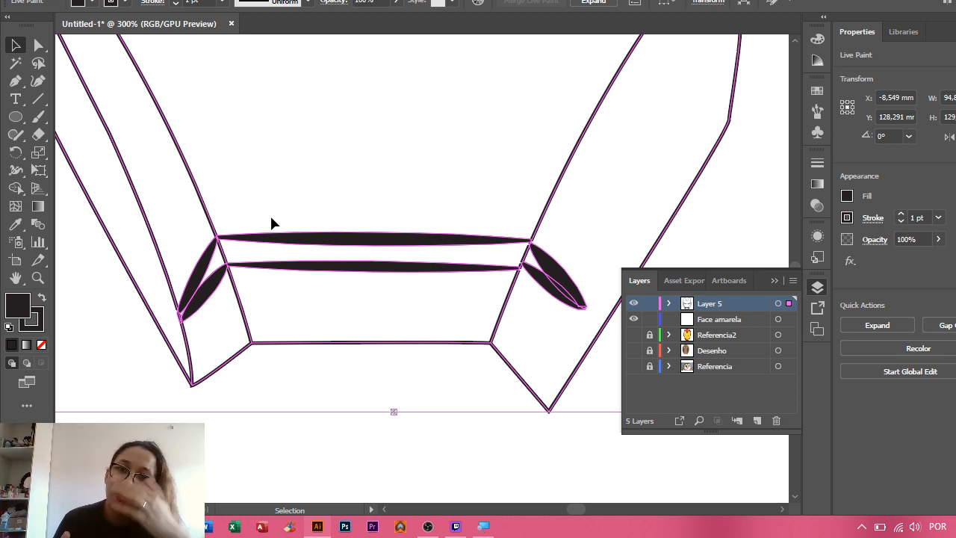
click(38, 46)
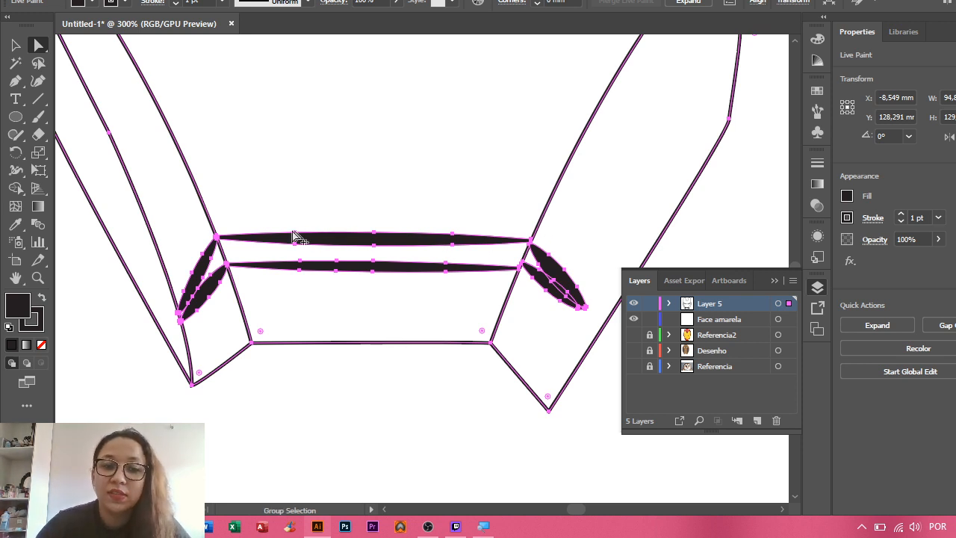
scroll(294, 235, up, 3)
drag(313, 231, 310, 206)
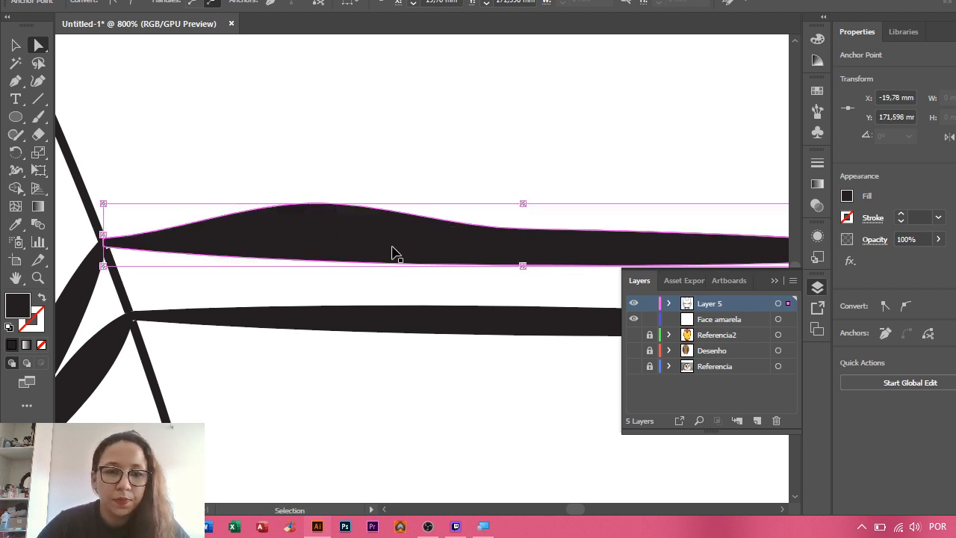
key(ctrl+z)
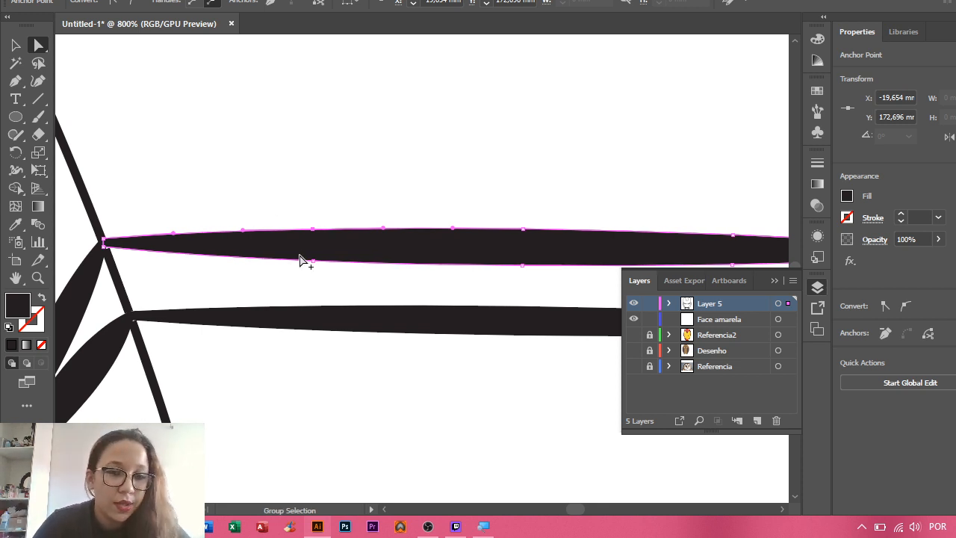
- Activate the Live Paint Bucket and check the fillable regions of the mouth, face, eyes and cheeks
scroll(301, 258, down, 1)
drag(487, 227, 433, 258)
scroll(395, 171, down, 3)
scroll(434, 259, up, 1)
drag(433, 183, 452, 241)
scroll(452, 204, down, 1)
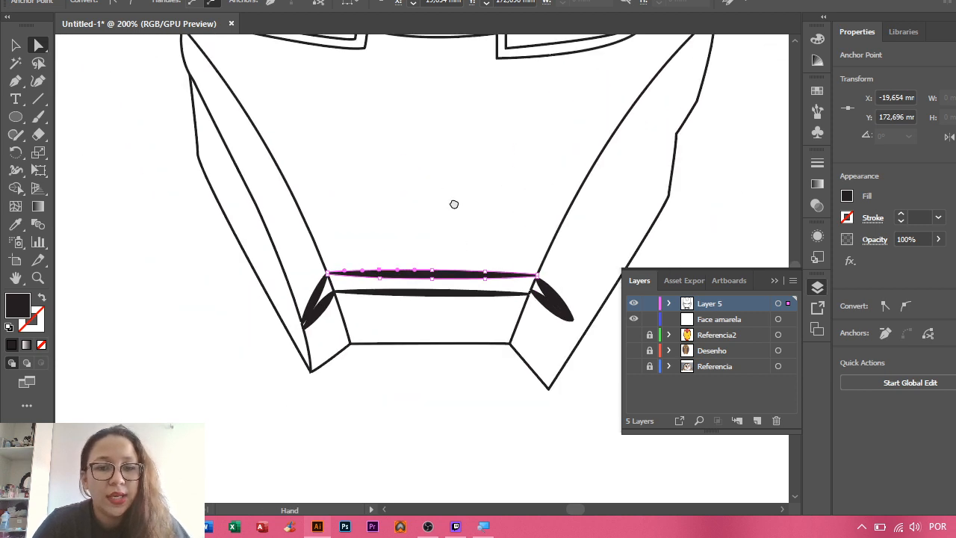
drag(452, 205, 455, 291)
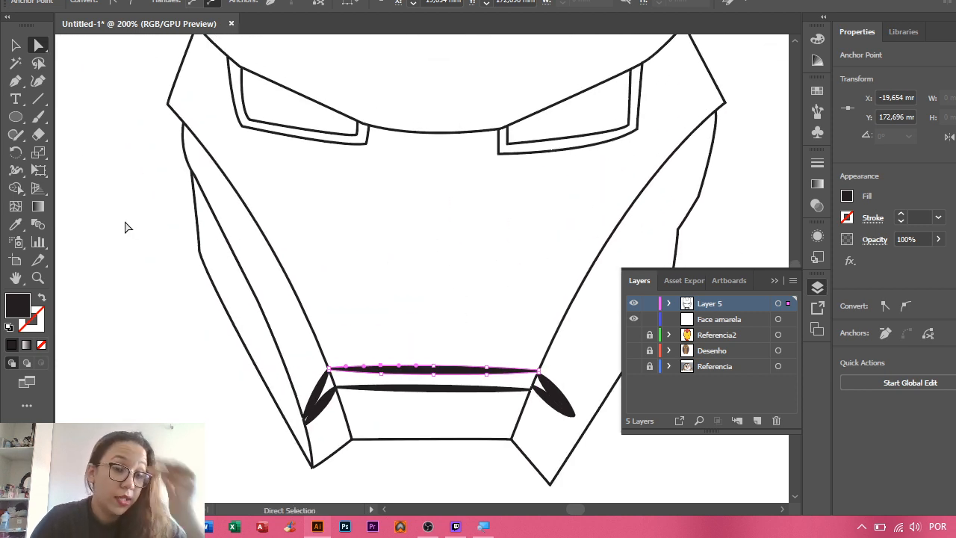
click(18, 188)
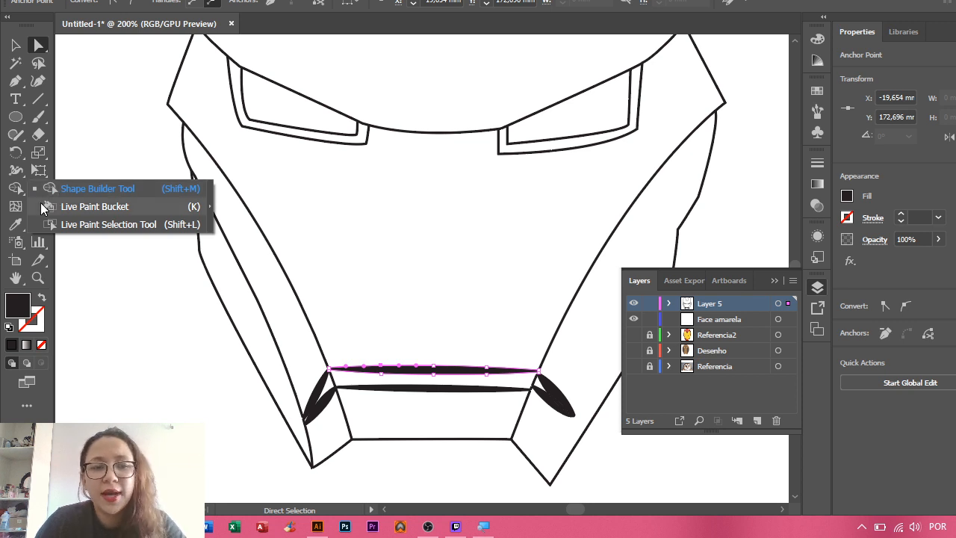
click(82, 207)
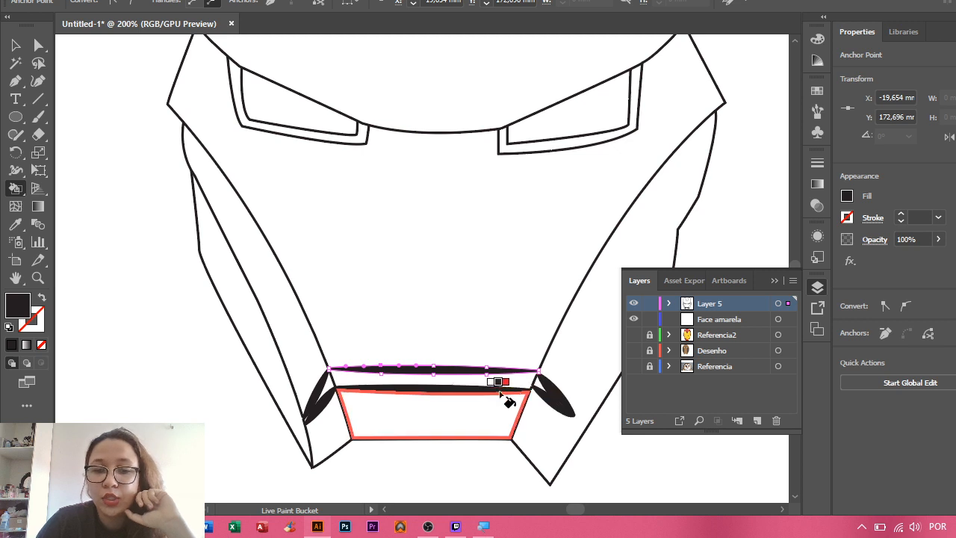
click(479, 371)
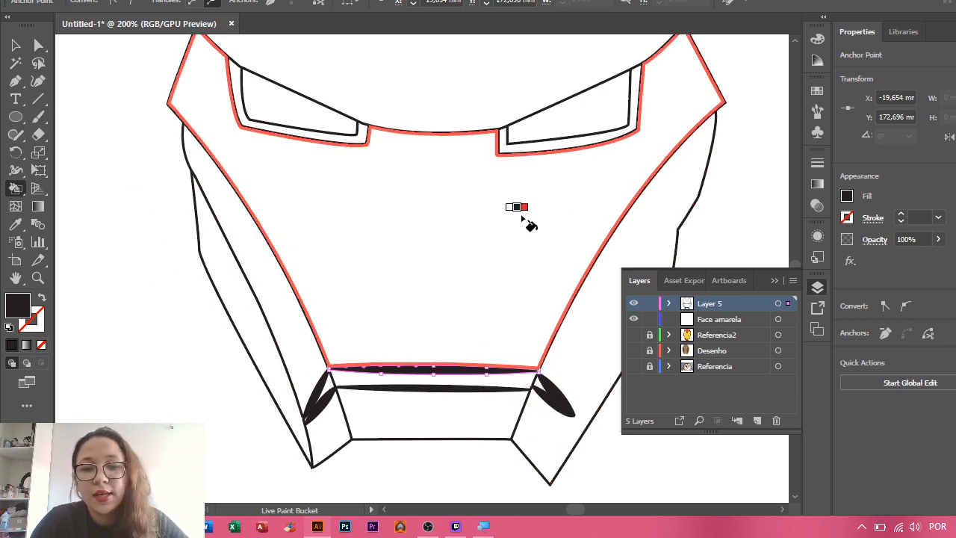
drag(526, 220, 482, 376)
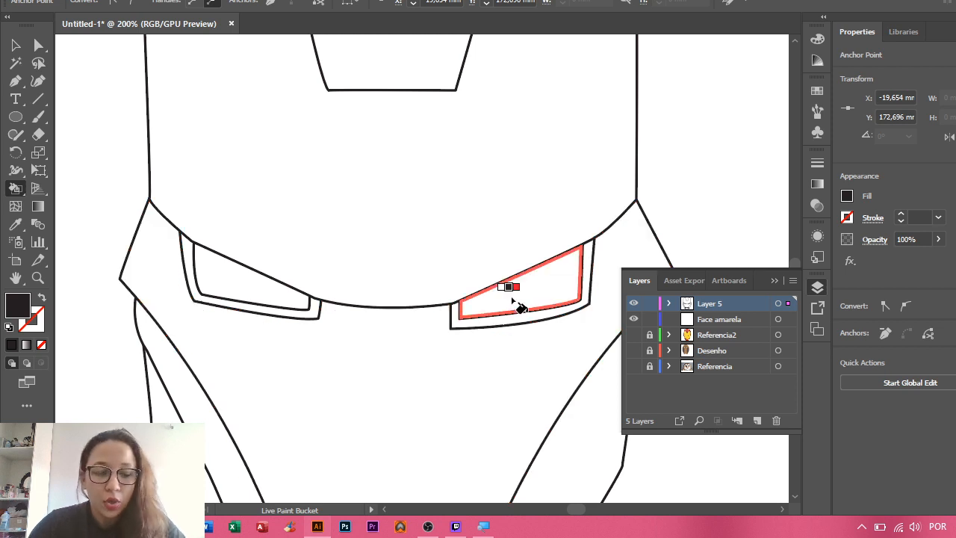
key(ctrl+minus)
key(ctrl+minus)
key(ctrl+minus)
key(ctrl+plus)
key(ctrl+plus)
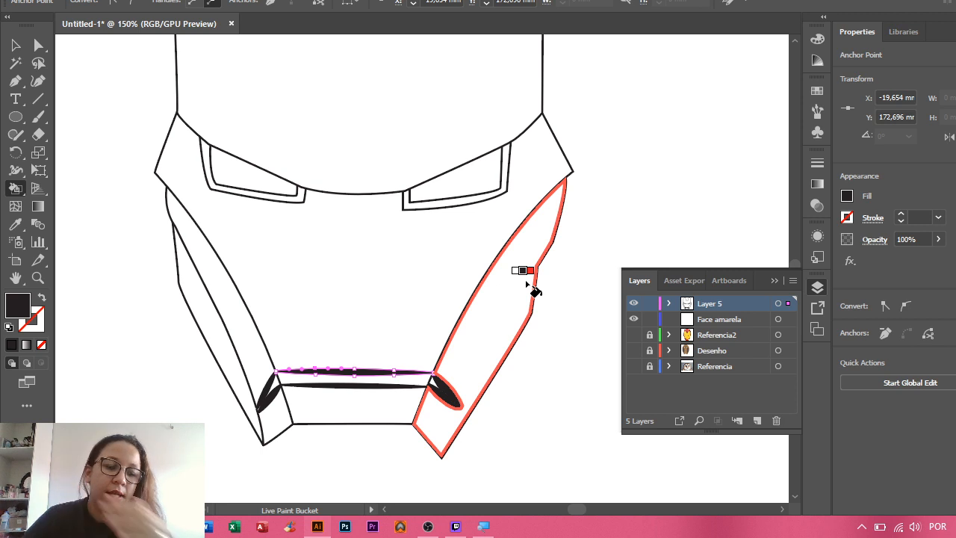
- Nudge the left temple line's top anchor slightly off the forehead corner, and check whether the face region is still fillable with the Live Paint Bucket
scroll(181, 136, up, 8)
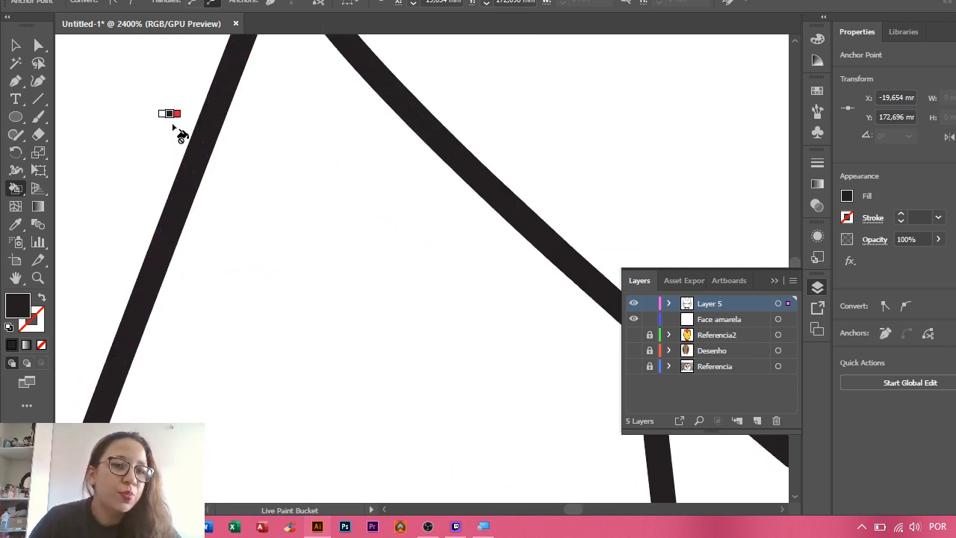
scroll(277, 241, up, 3)
key(a)
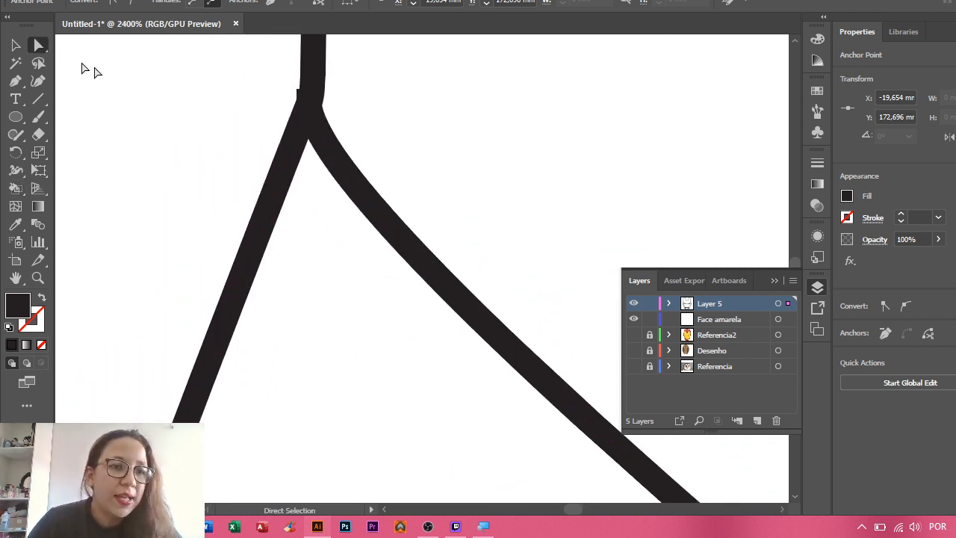
click(296, 148)
click(313, 103)
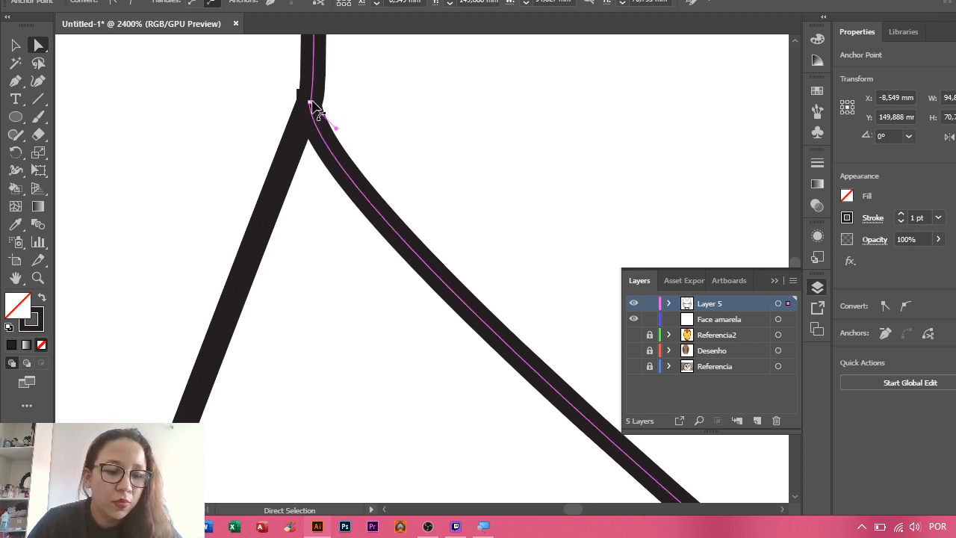
click(311, 102)
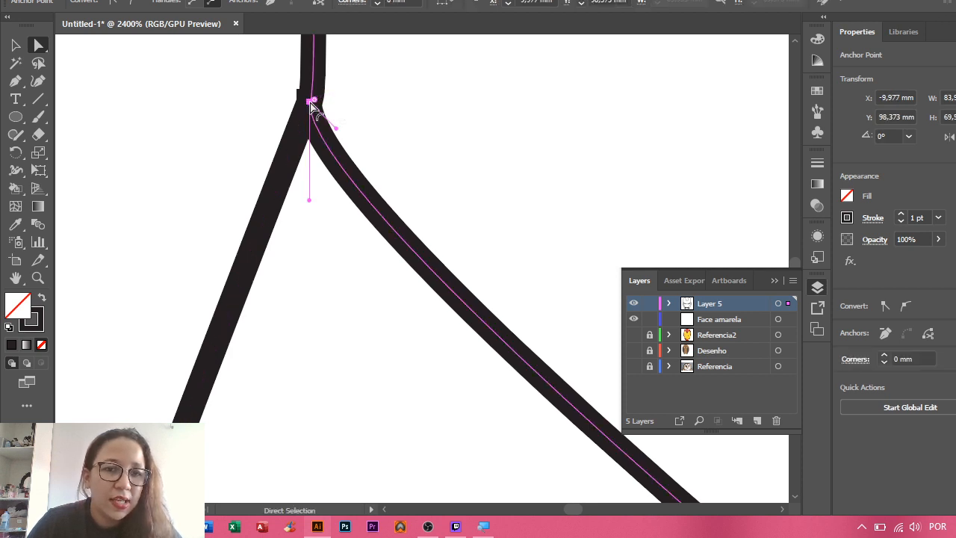
click(312, 107)
click(280, 192)
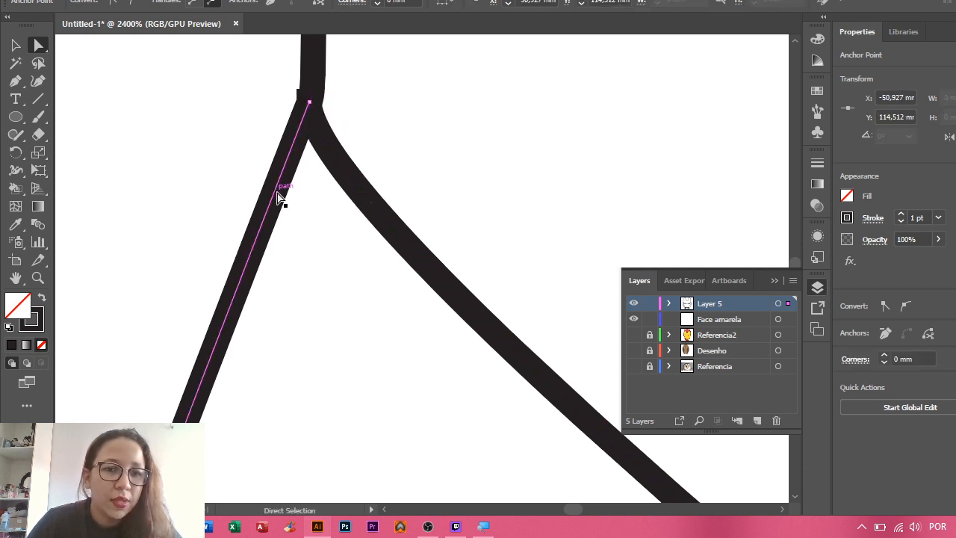
drag(312, 107, 290, 104)
scroll(329, 176, down, 1)
scroll(328, 176, down, 4)
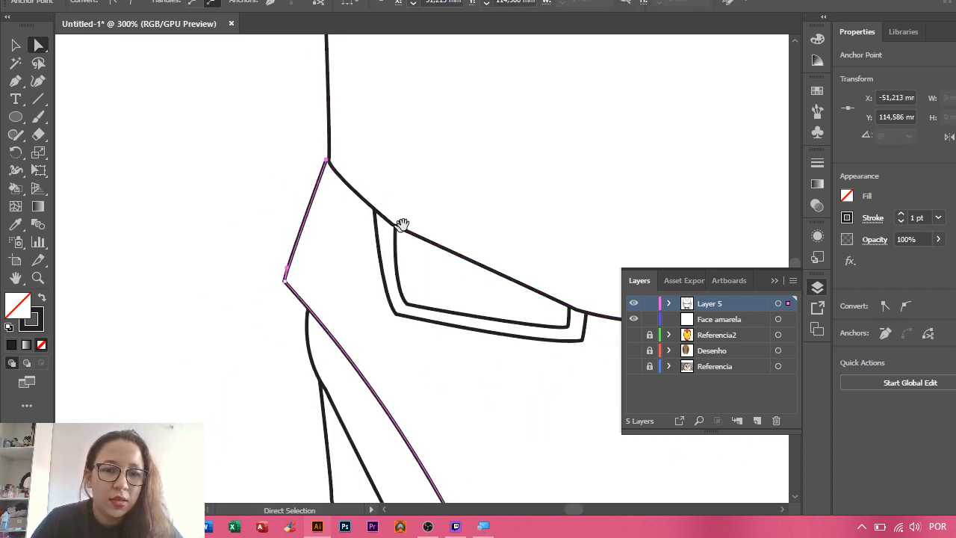
scroll(401, 219, down, 2)
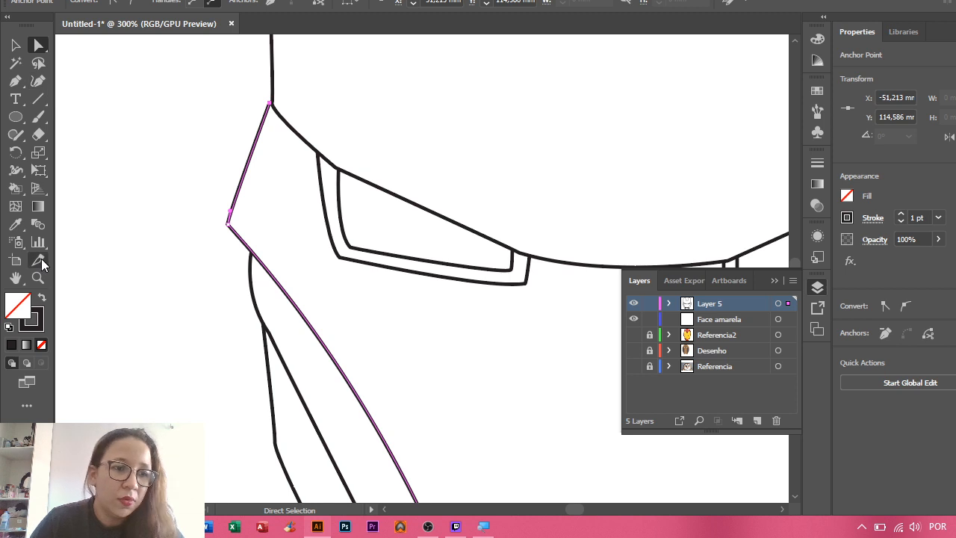
key(k)
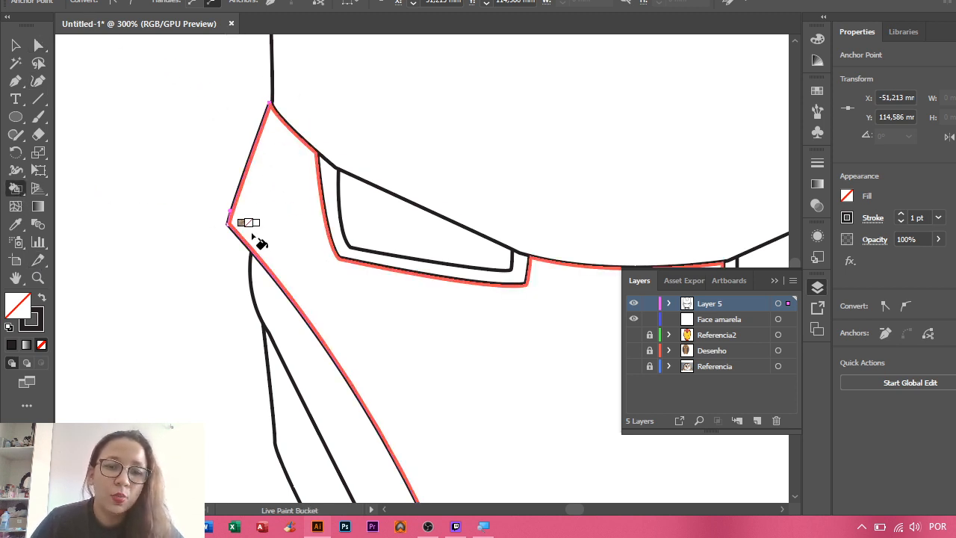
- Pull the left temple line's top anchor farther outward to open a wide gap, and test the face and eye regions with the Live Paint Bucket
click(39, 46)
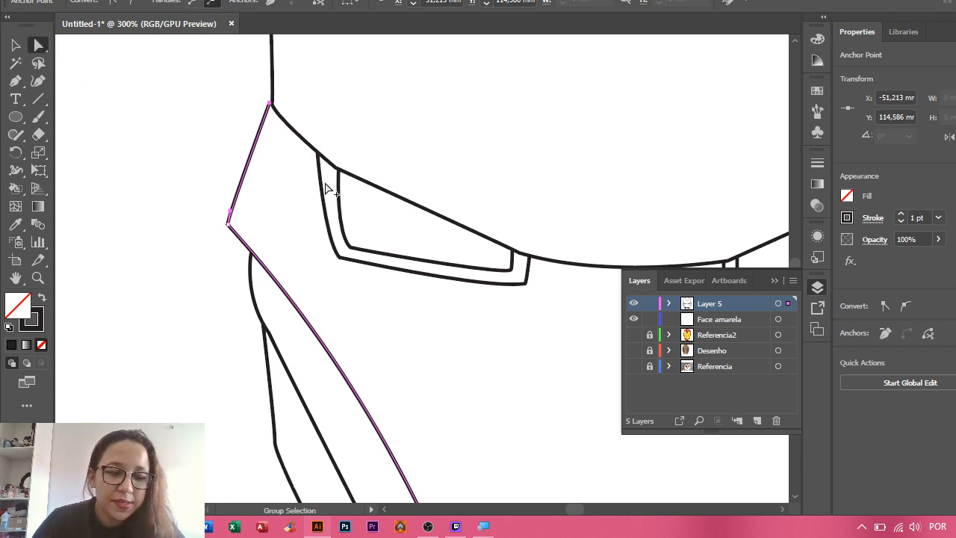
scroll(332, 185, up, 2)
drag(265, 126, 343, 328)
click(279, 254)
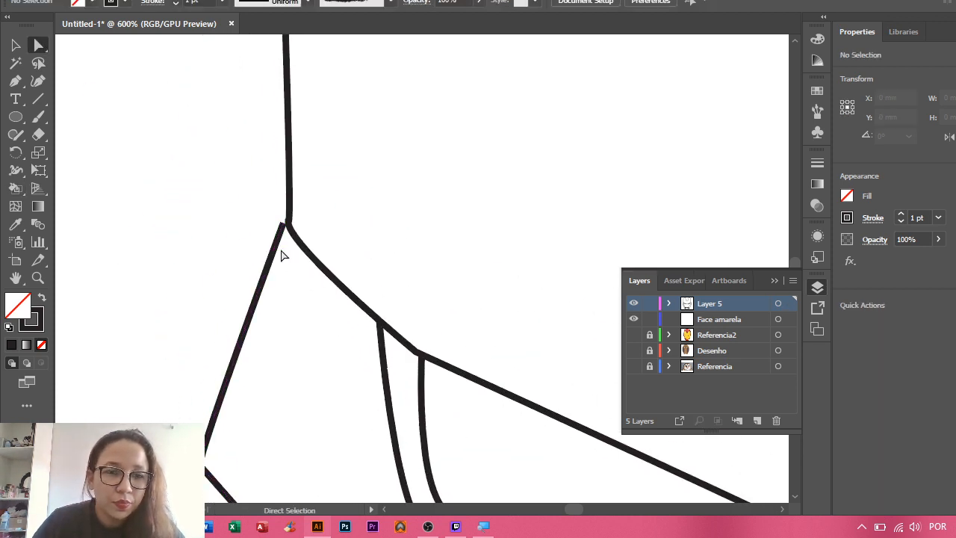
scroll(284, 250, up, 5)
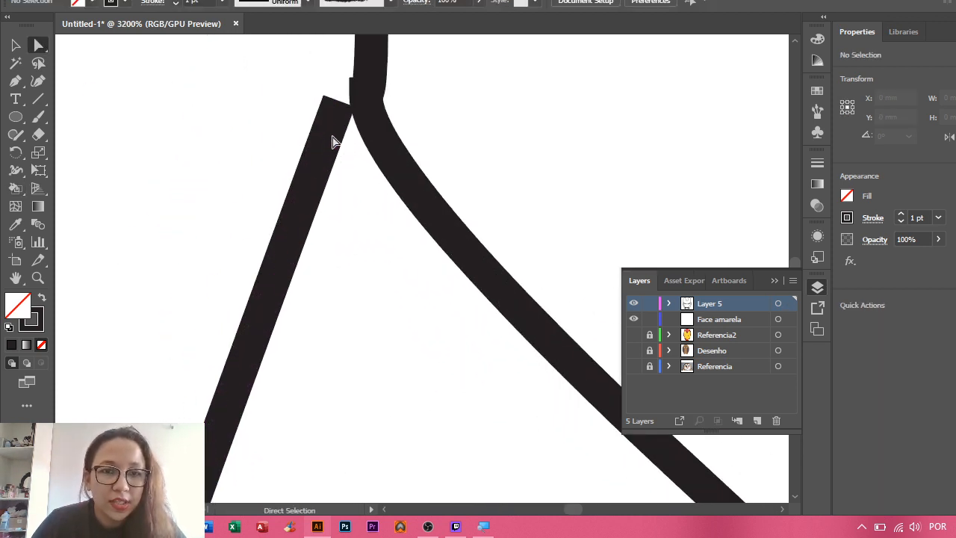
drag(330, 109, 254, 114)
scroll(246, 116, down, 2)
scroll(365, 258, down, 4)
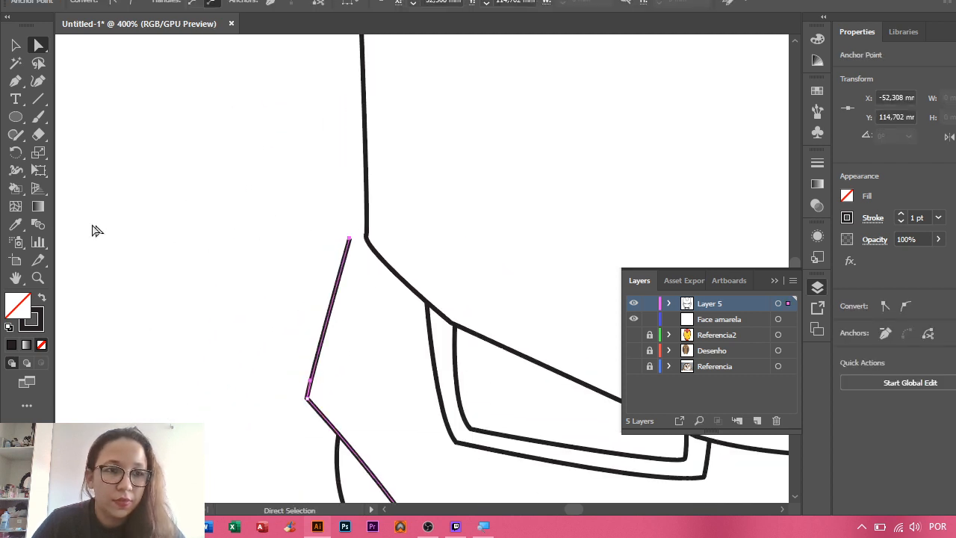
click(15, 189)
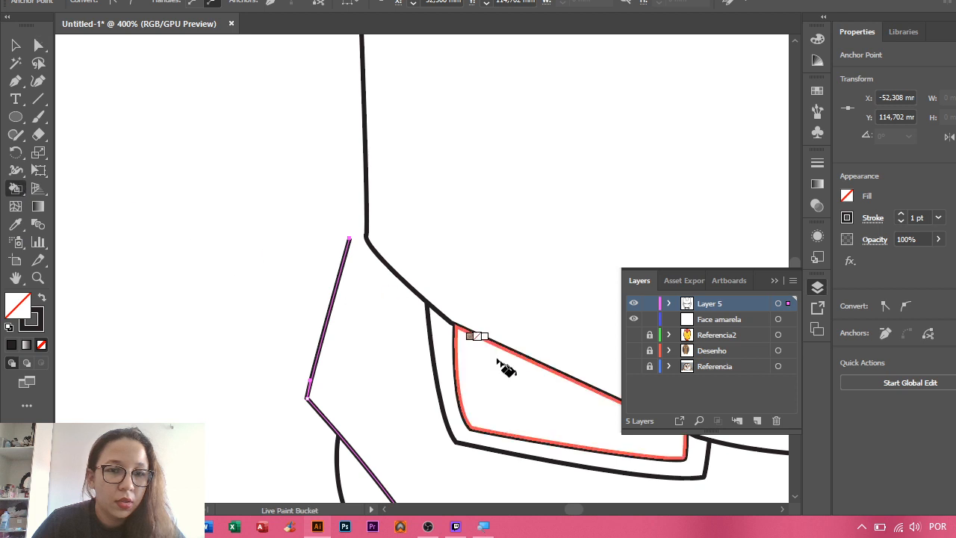
scroll(382, 345, down, 5)
scroll(468, 272, up, 1)
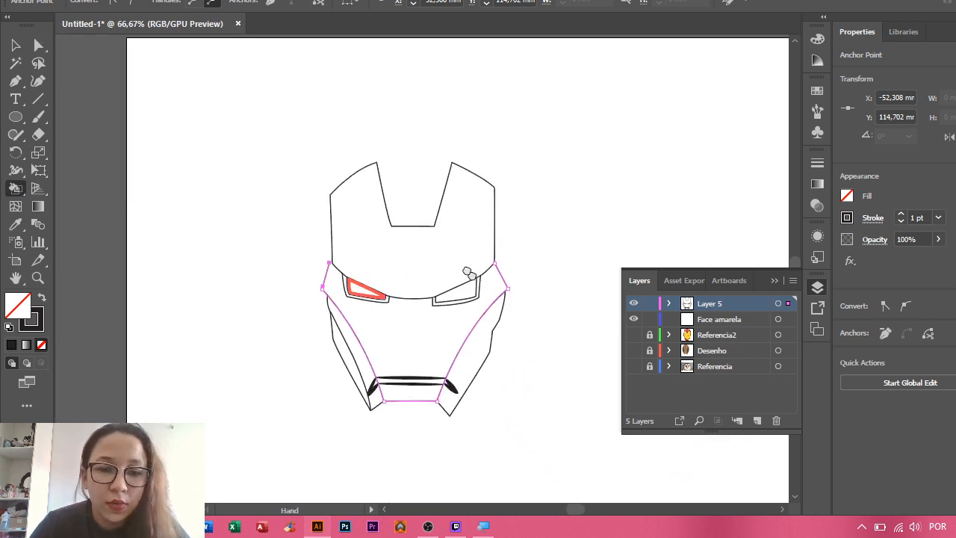
scroll(323, 259, up, 4)
scroll(446, 236, left, 3)
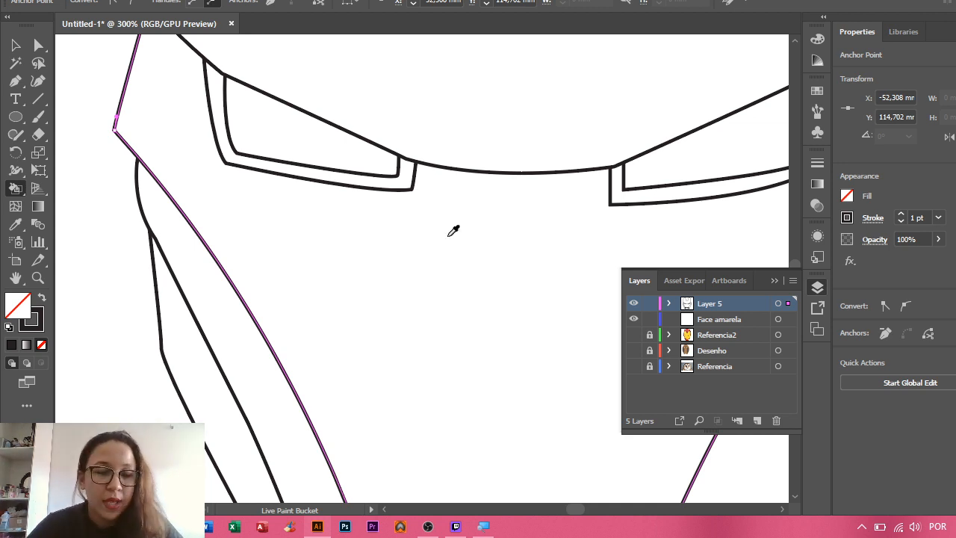
scroll(450, 229, down, 3)
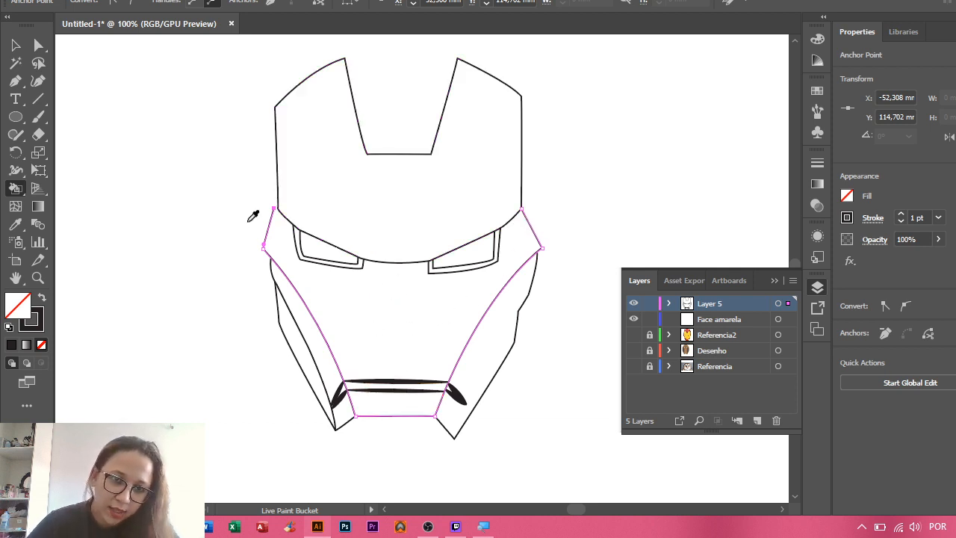
- Snap the left temple line's top anchor back onto the forehead corner and recheck the face region with the Live Paint Bucket
scroll(261, 212, up, 7)
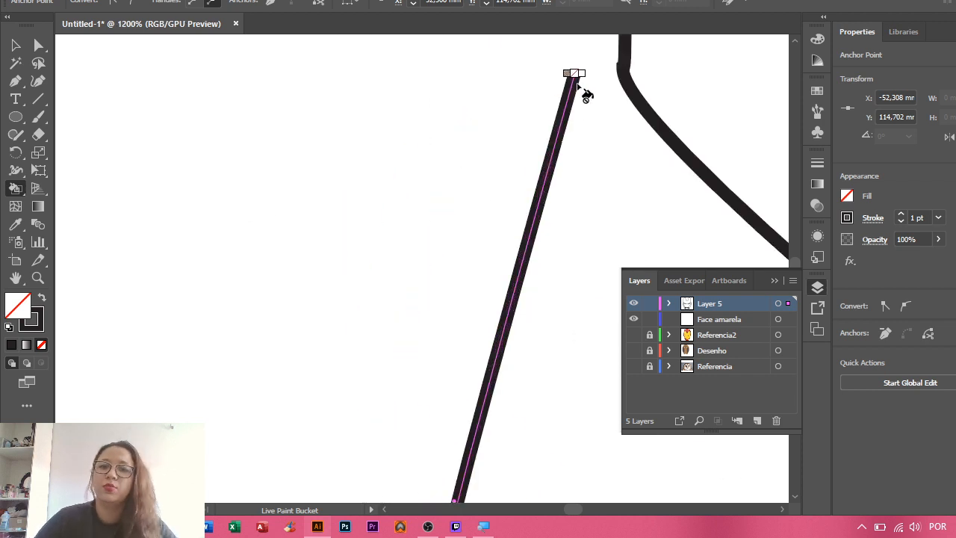
key(a)
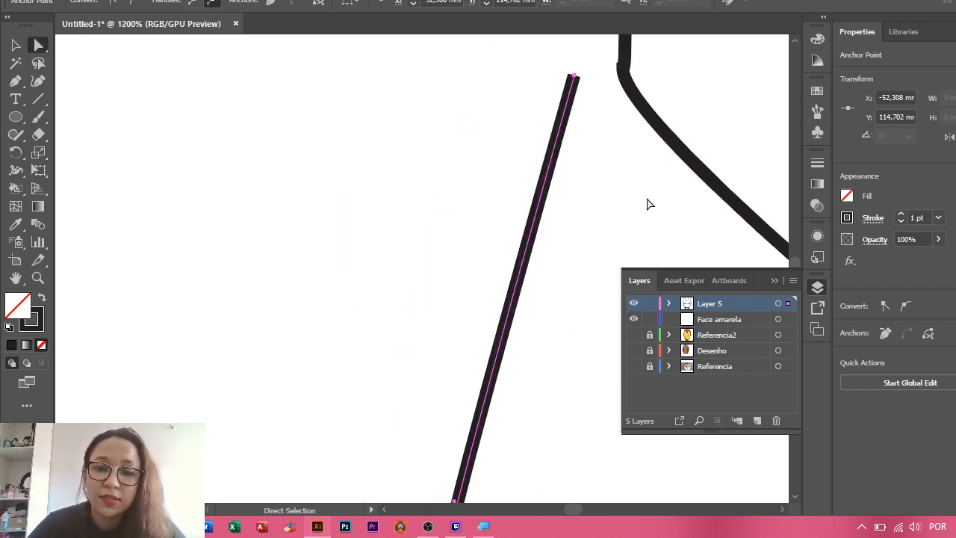
drag(647, 202, 404, 208)
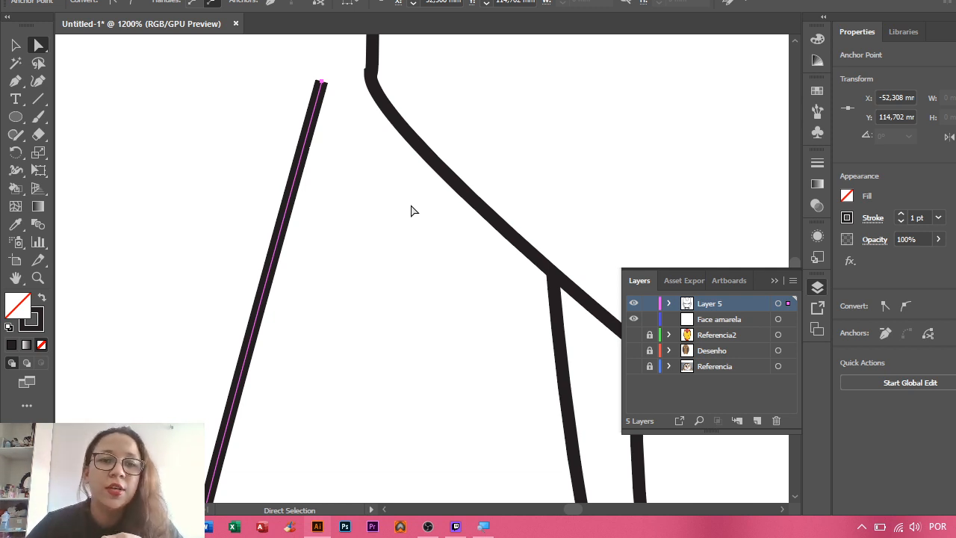
drag(321, 81, 369, 75)
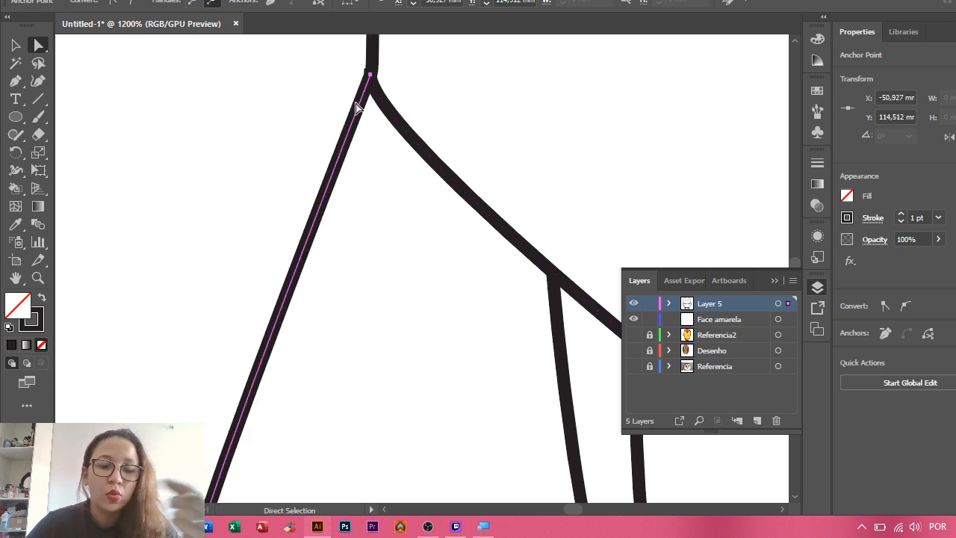
scroll(425, 256, down, 5)
scroll(437, 261, right, 3)
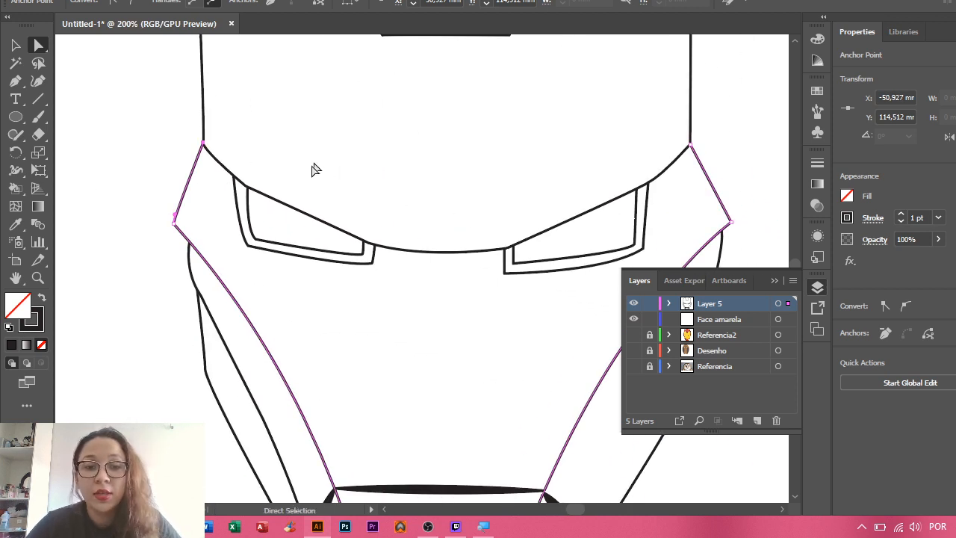
click(15, 188)
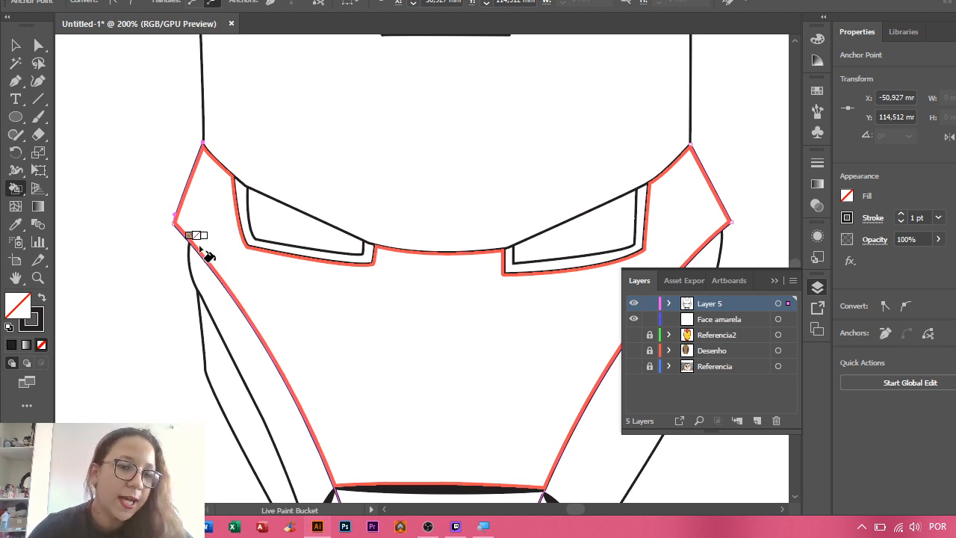
- Set the fill colour to orange D16B0F and paint the forehead and central face regions
double_click(15, 303)
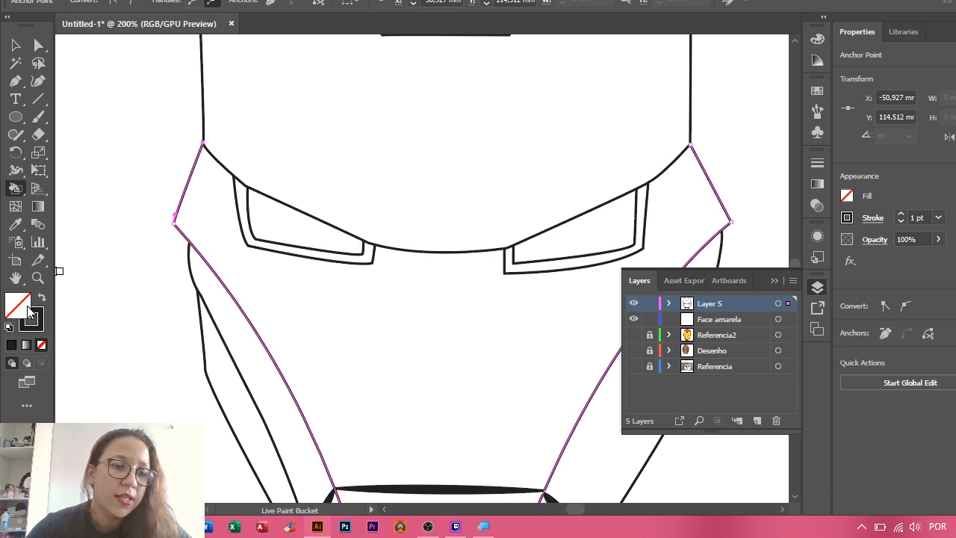
click(609, 135)
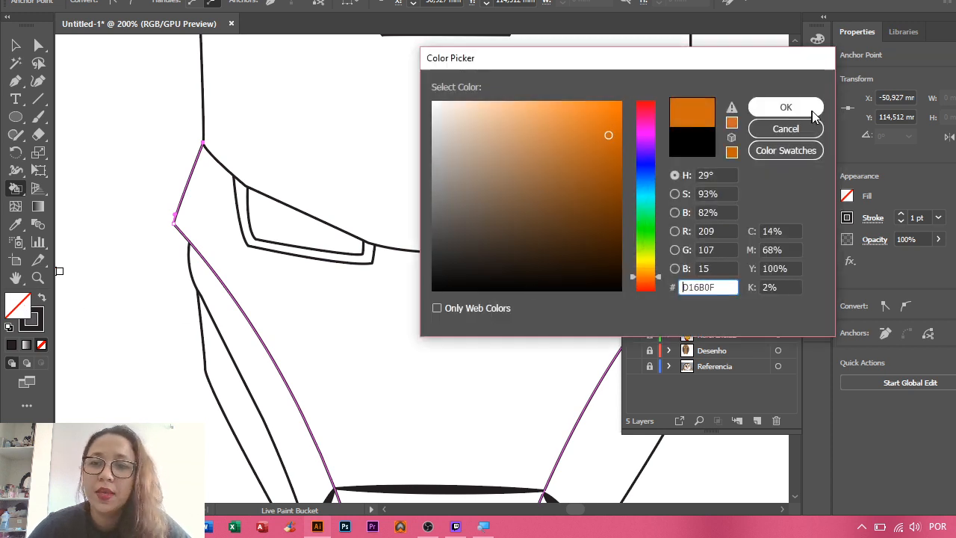
click(760, 107)
click(421, 157)
click(473, 346)
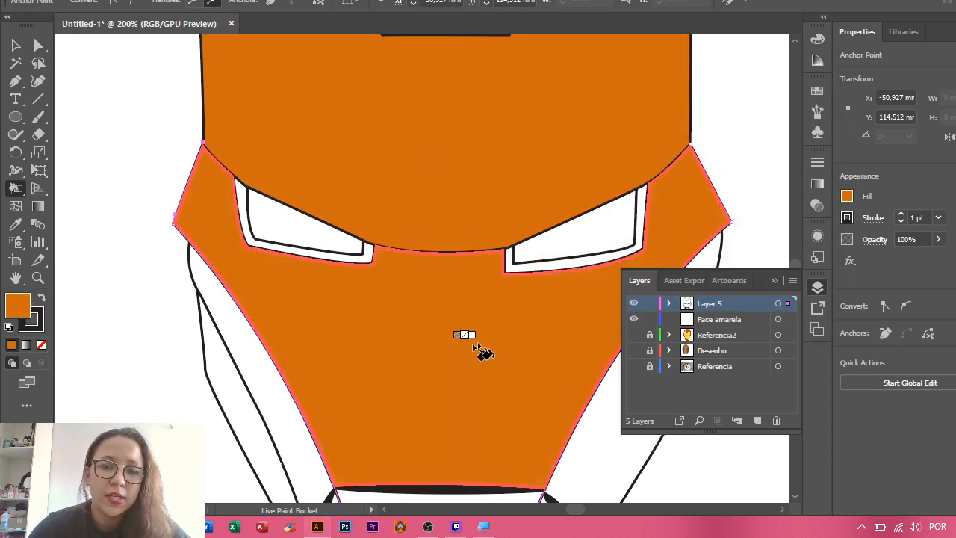
- Set the fill colour to the muted brown-orange BA7236 and paint the left inner cheek and the right cheek
double_click(23, 307)
click(566, 153)
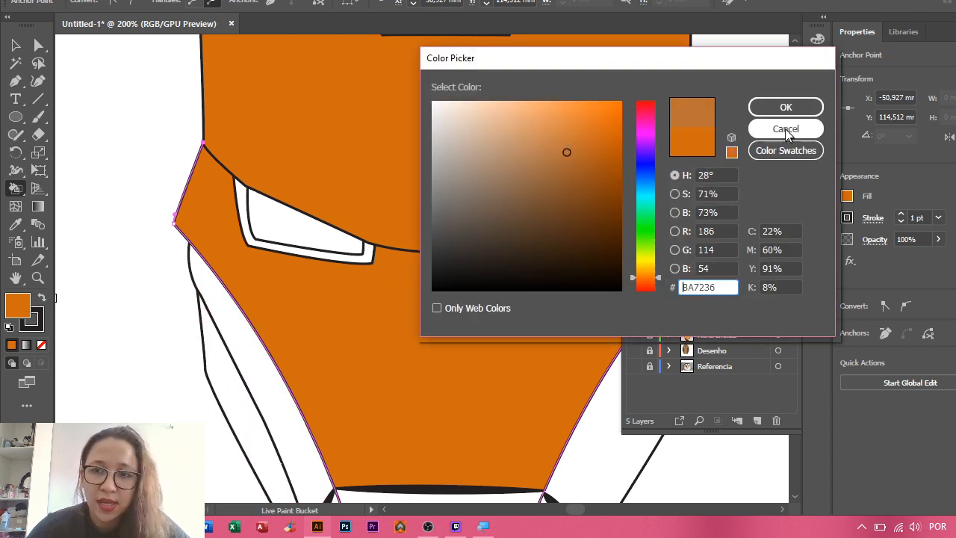
click(770, 109)
click(271, 367)
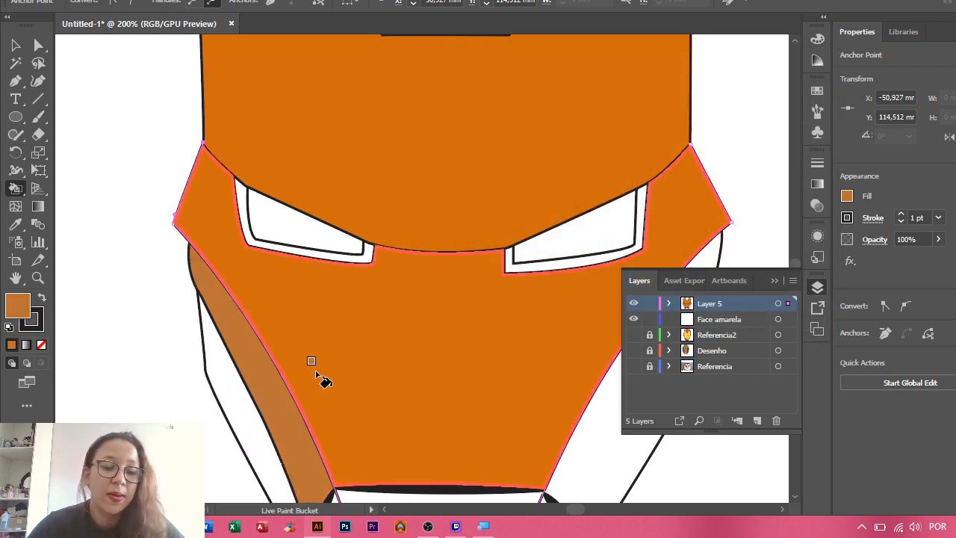
mouse_move(417, 366)
mouse_down()
mouse_move(422, 329)
mouse_move(343, 198)
mouse_up()
click(532, 269)
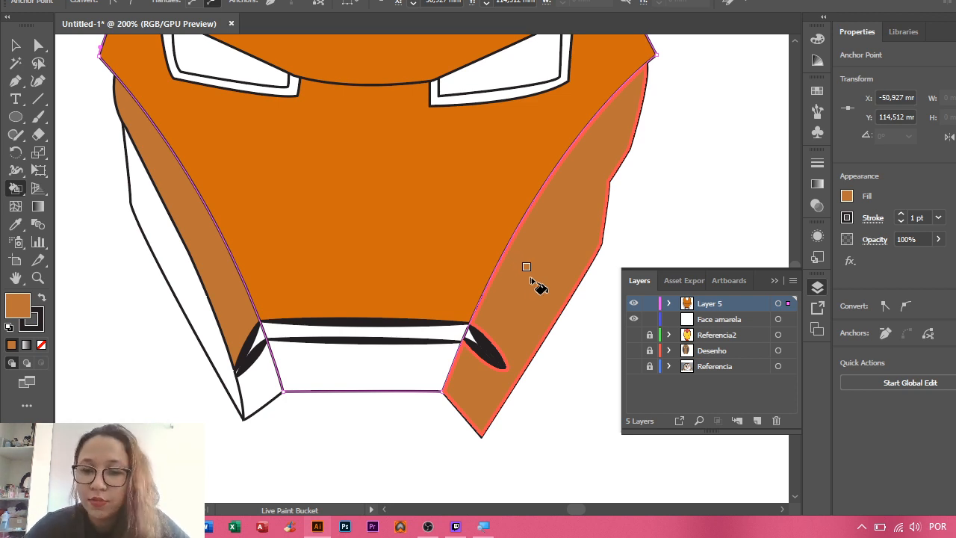
- Show the Referencia2 layer and recolour the central face and the left cheek panels with yellows sampled from the reference image
click(635, 335)
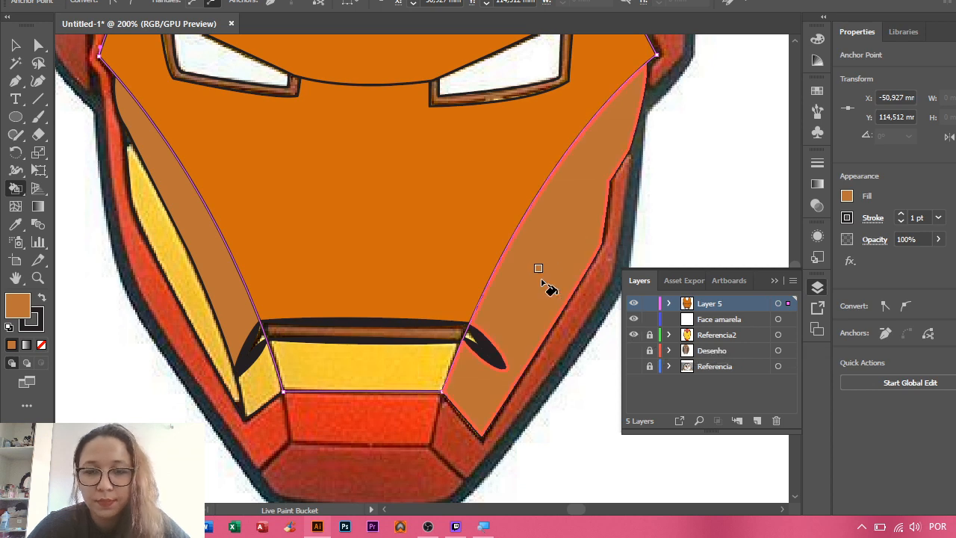
scroll(263, 202, down, 2)
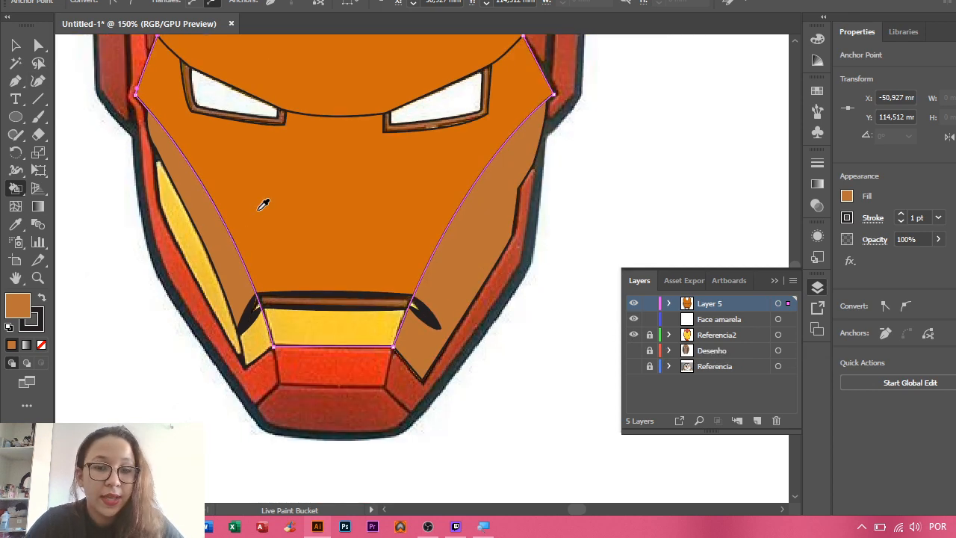
drag(284, 214, 392, 297)
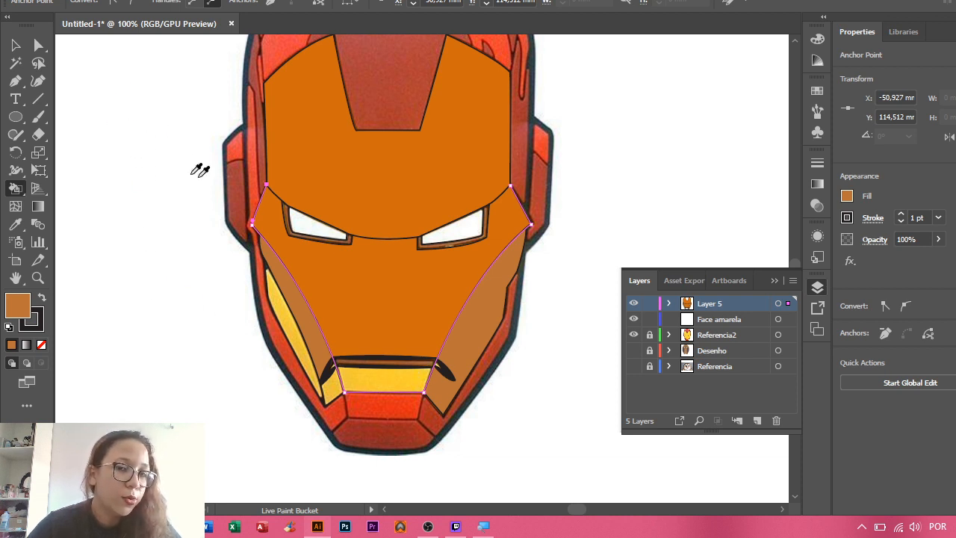
alt+click(409, 376)
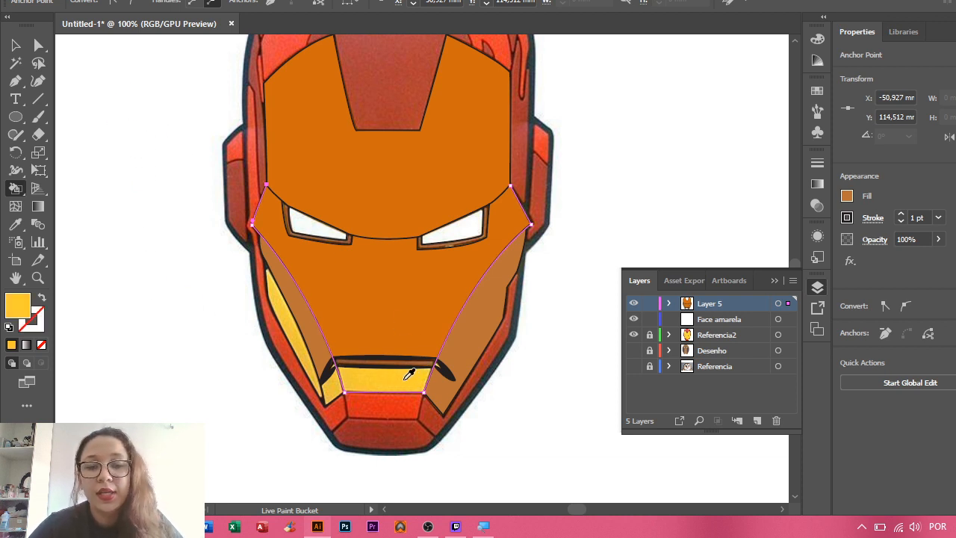
click(426, 310)
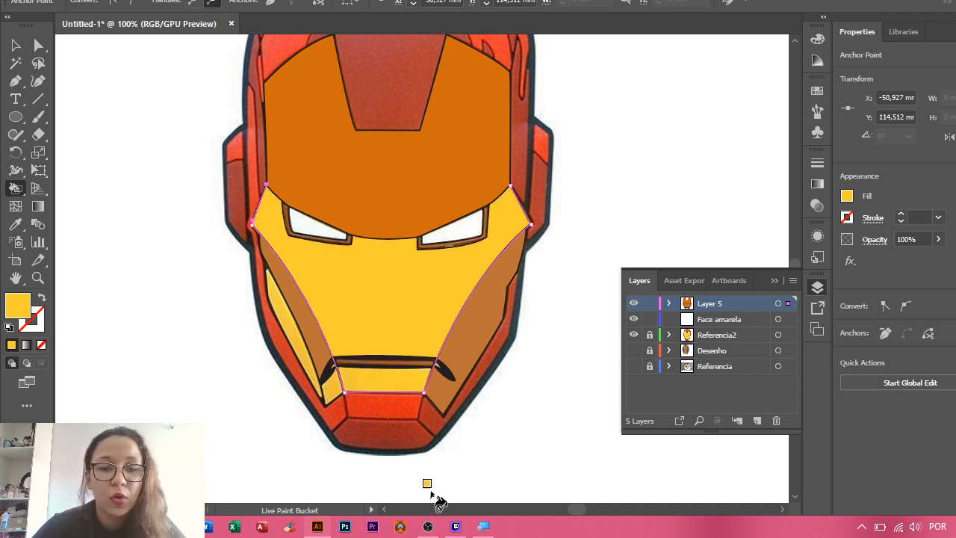
click(329, 375)
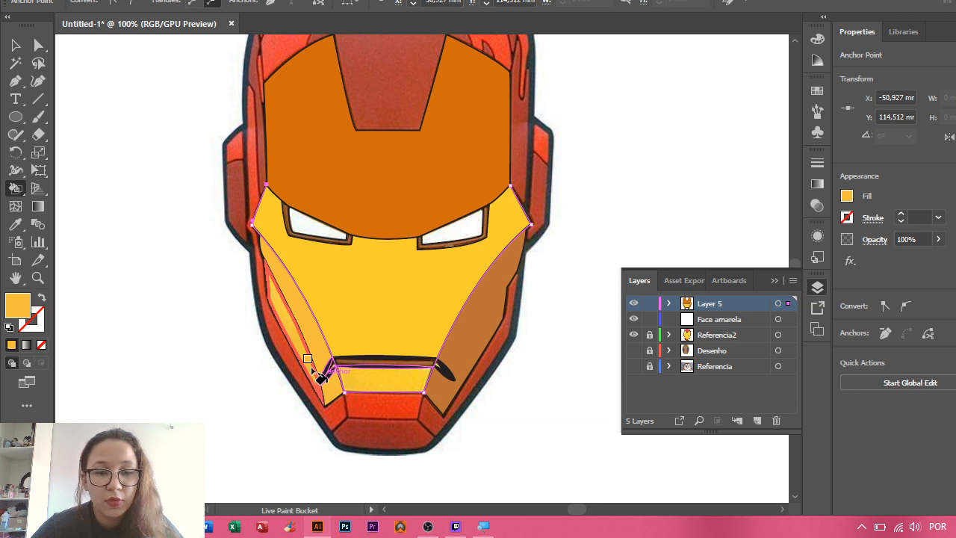
click(358, 203)
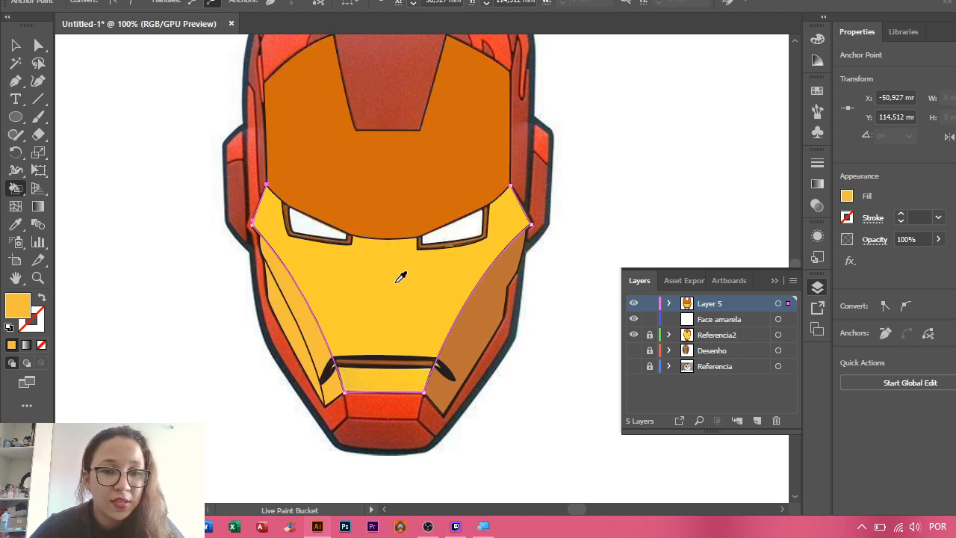
- Fill both eye openings with white and their surrounding frames with brown, sampling both colours from the reference image
alt+click(457, 228)
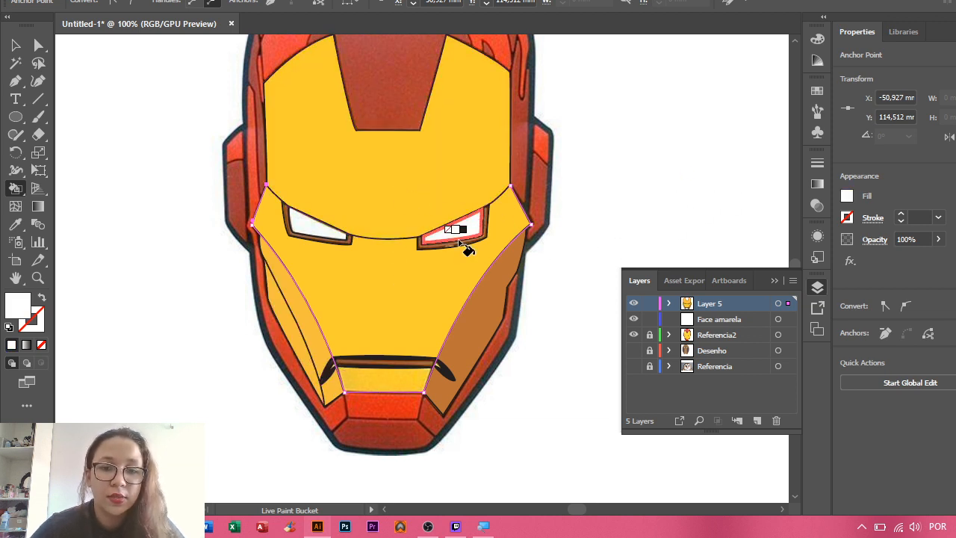
click(342, 239)
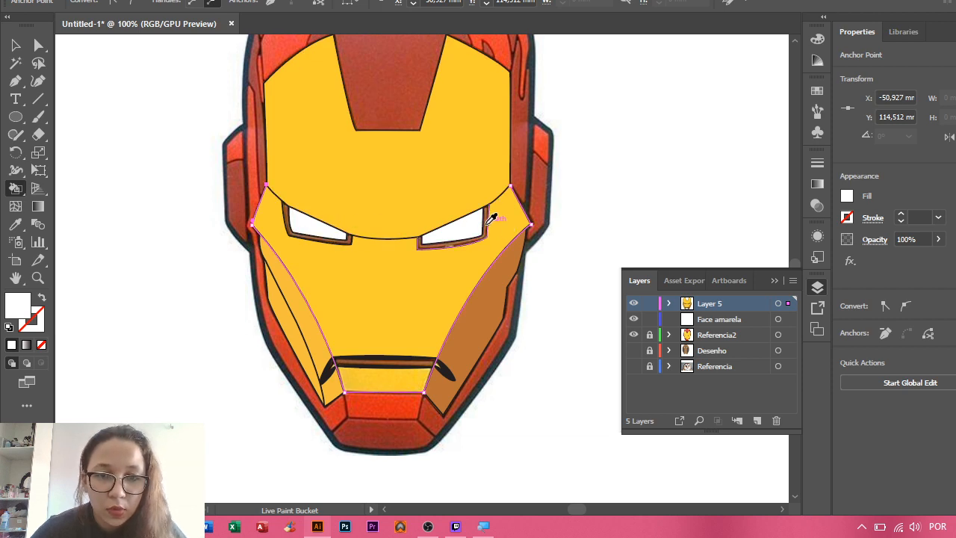
alt+click(490, 218)
scroll(490, 218, up, 5)
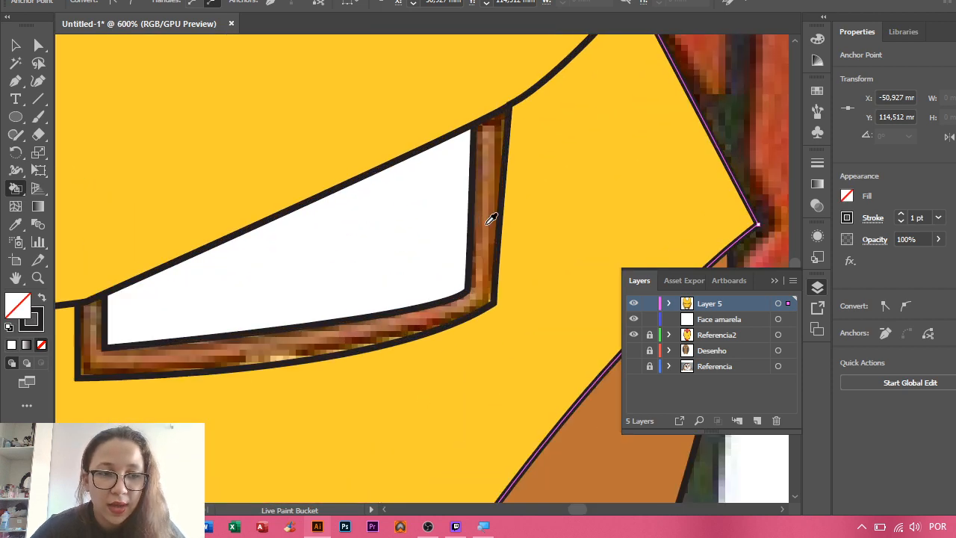
alt+click(491, 221)
click(489, 270)
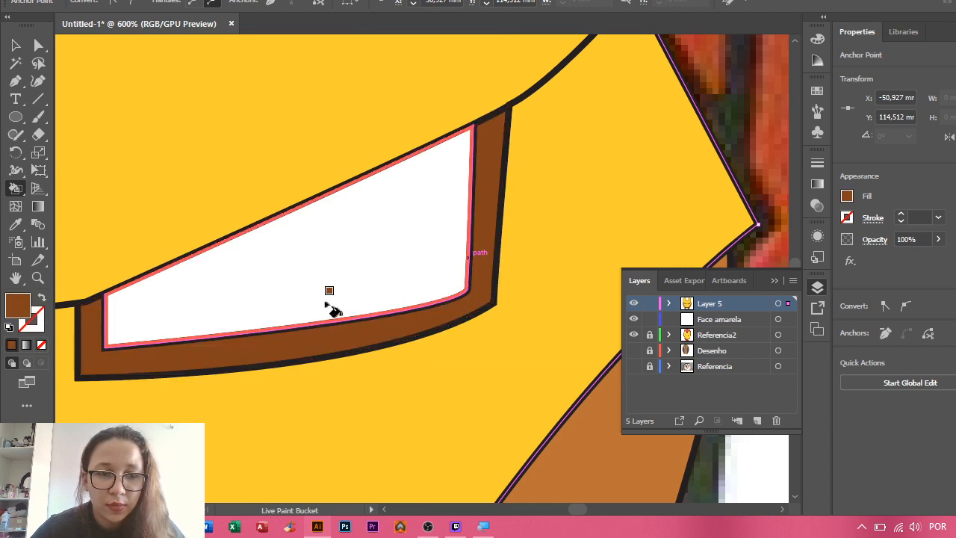
drag(331, 305, 619, 194)
mouse_move(327, 153)
mouse_down()
mouse_move(551, 194)
mouse_move(416, 209)
mouse_up()
click(452, 267)
scroll(516, 281, down, 4)
scroll(520, 272, down, 2)
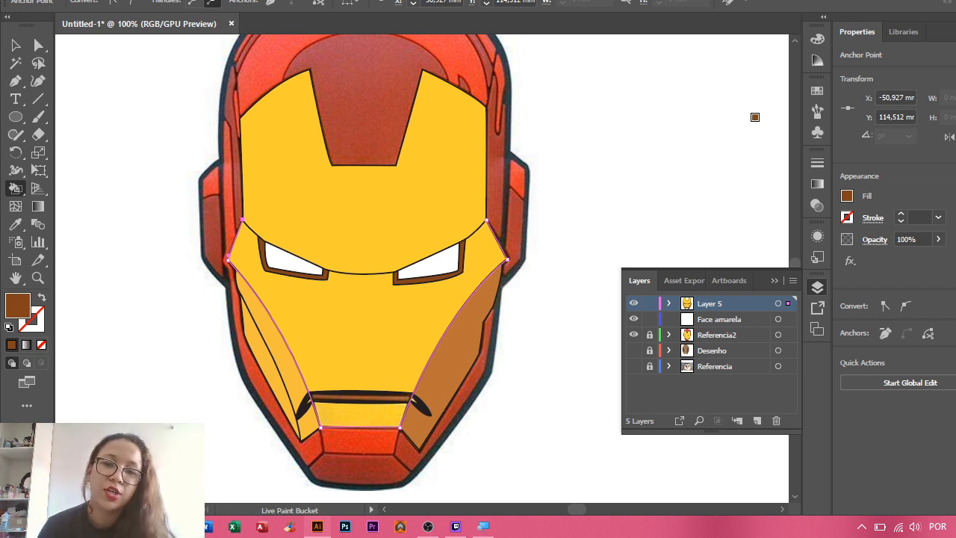
- Try the brown on the right cheek panel, then repaint it with the yellow sampled from the central face
click(450, 354)
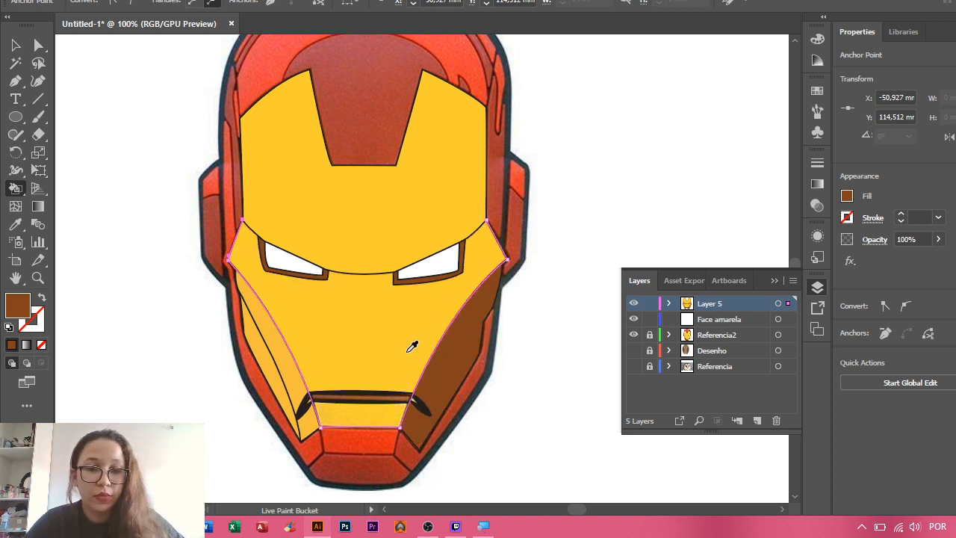
alt+click(413, 342)
click(458, 353)
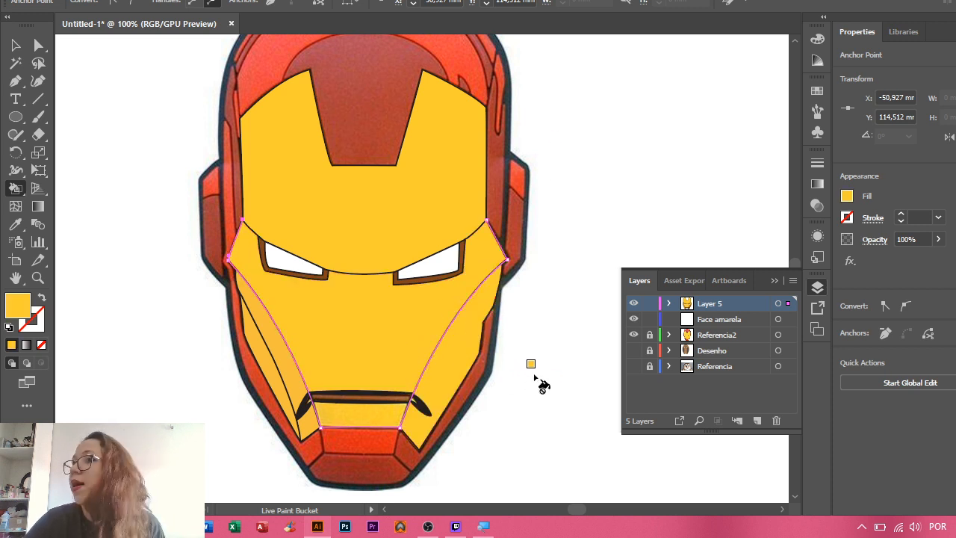